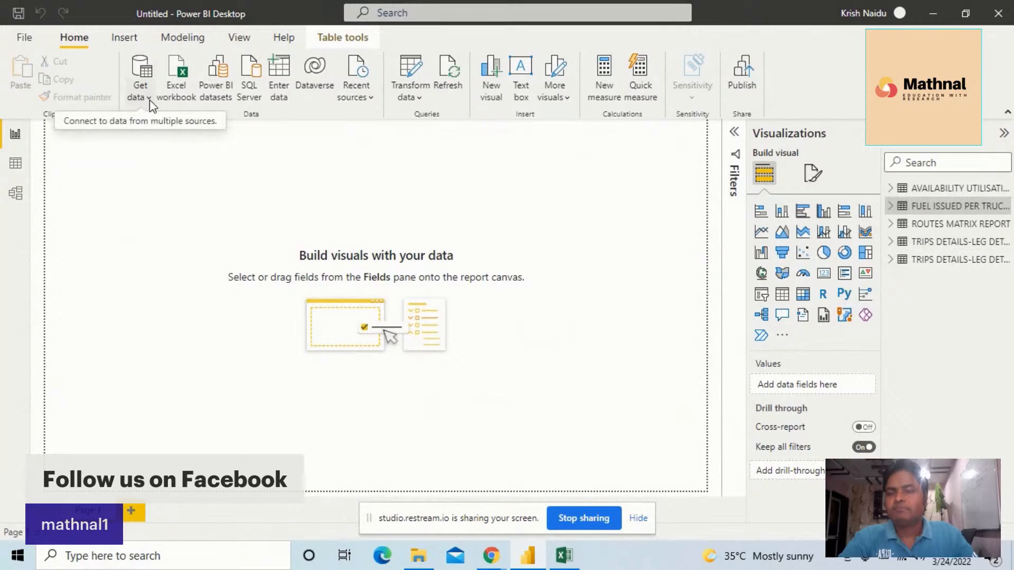
# Connect to the Route_Matrix Excel workbook in the FLEET TRUCK DASHBOARD folder as a new data source
pyautogui.click(148, 97)
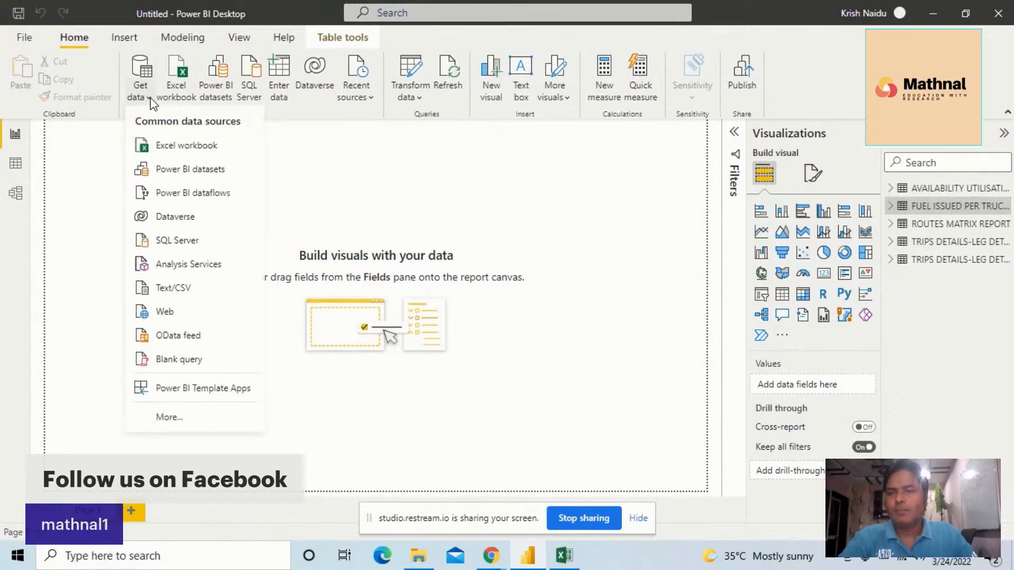
pyautogui.click(158, 145)
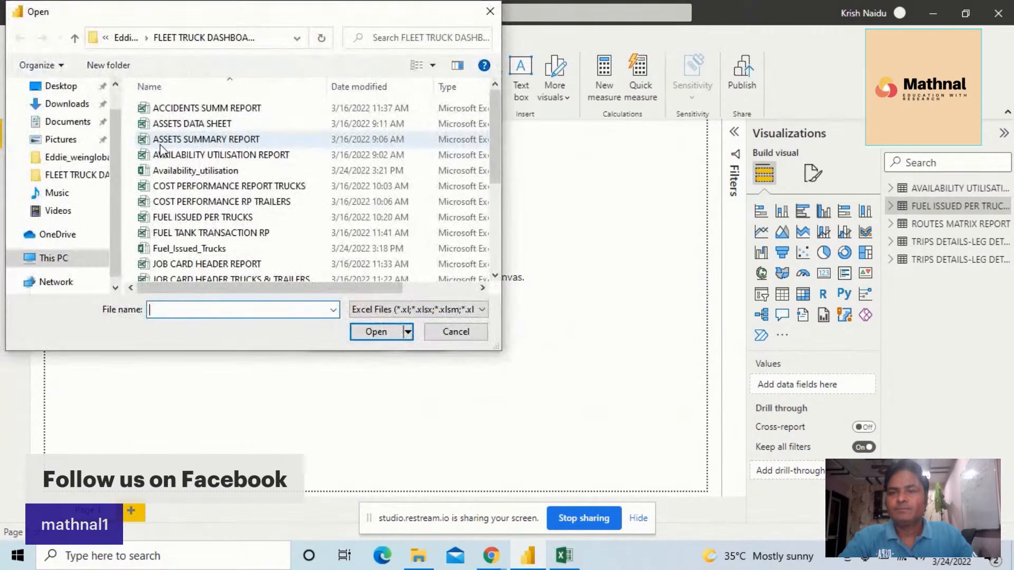
pyautogui.moveTo(499, 115); pyautogui.dragTo(498, 185)
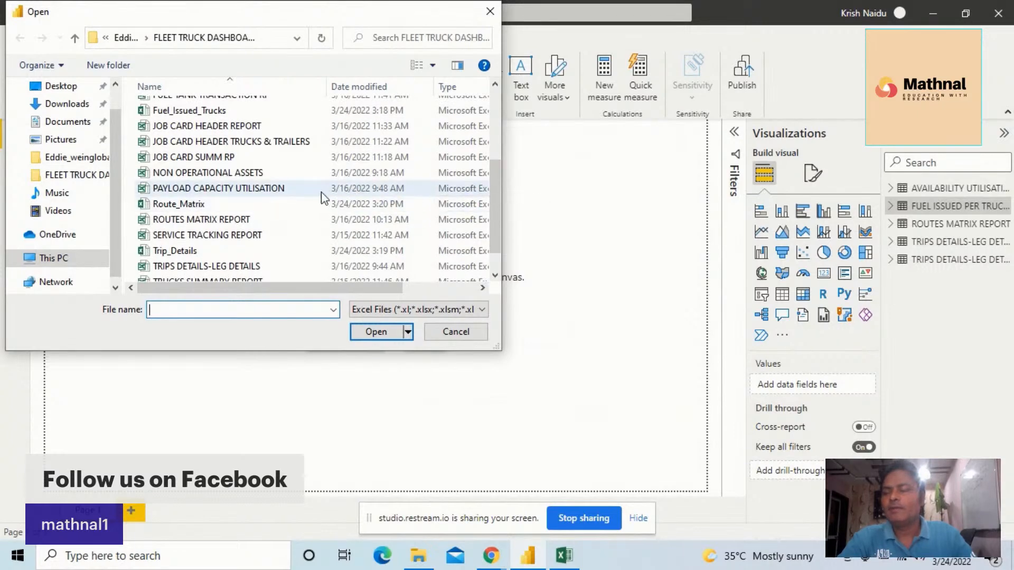
pyautogui.click(180, 207)
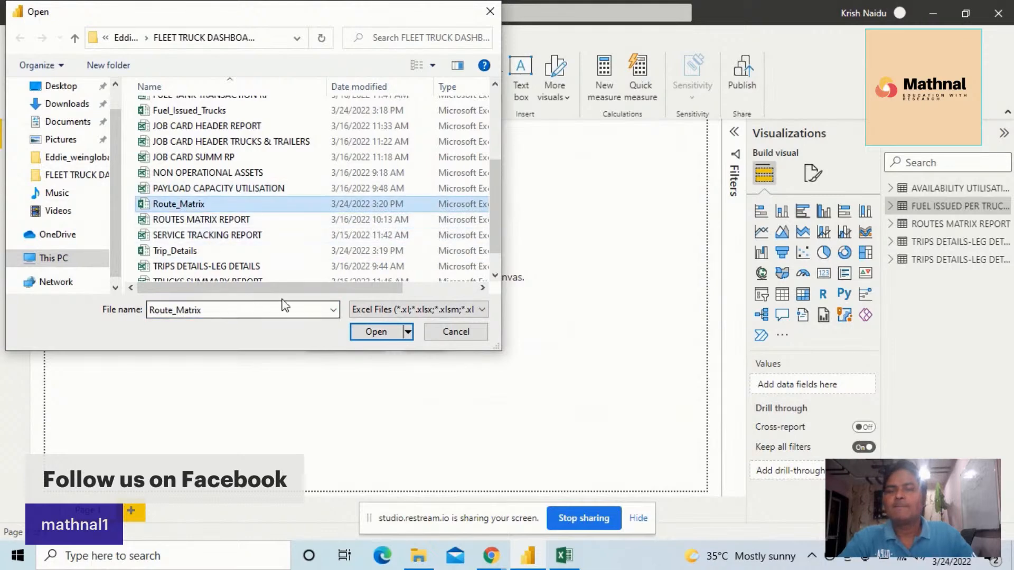
pyautogui.click(372, 335)
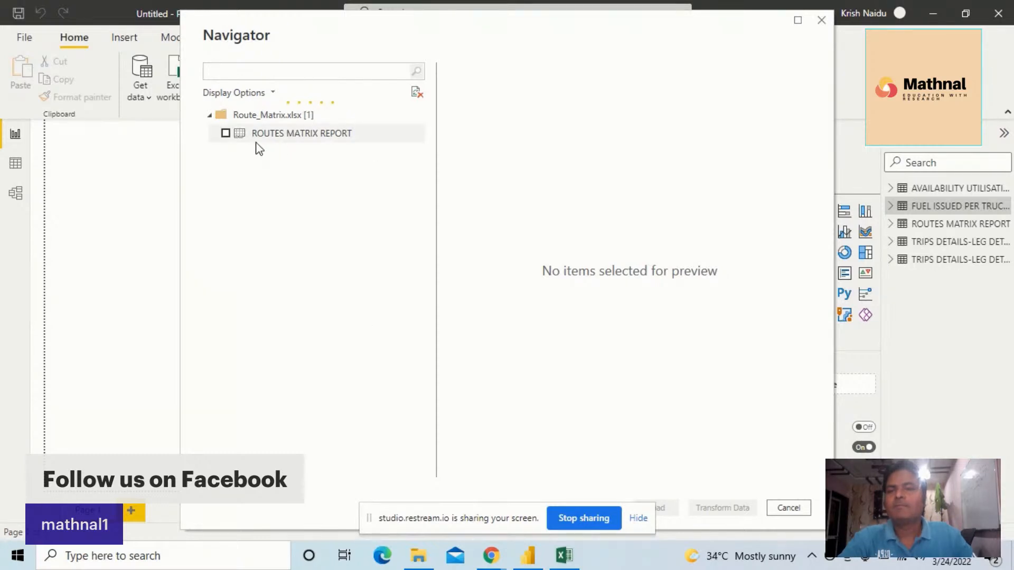
# Select the ROUTES MATRIX REPORT table from Route_Matrix.xlsx and open it in Power Query Editor for transformation
pyautogui.click(227, 134)
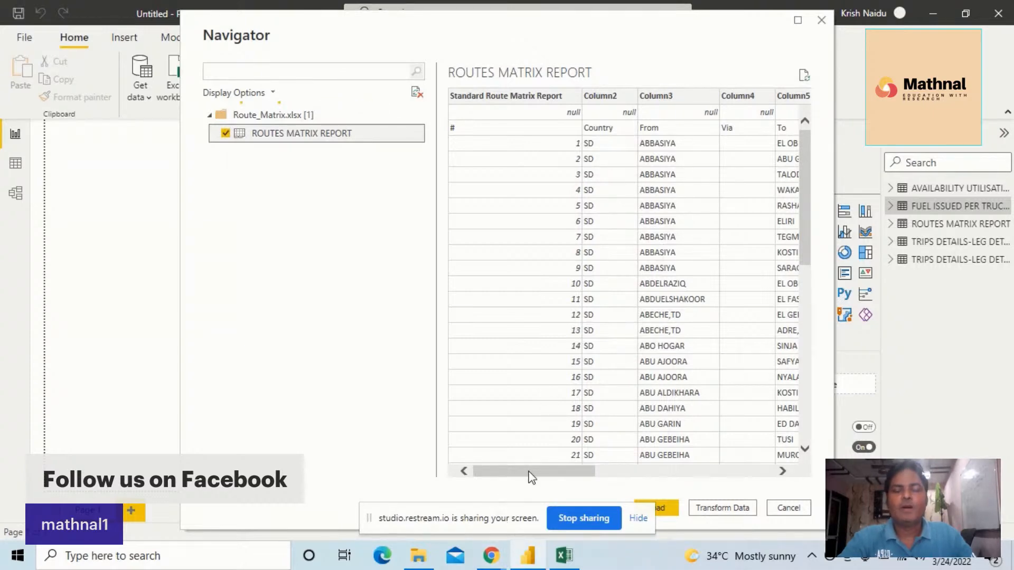
pyautogui.moveTo(530, 476); pyautogui.dragTo(578, 475)
pyautogui.click(637, 519)
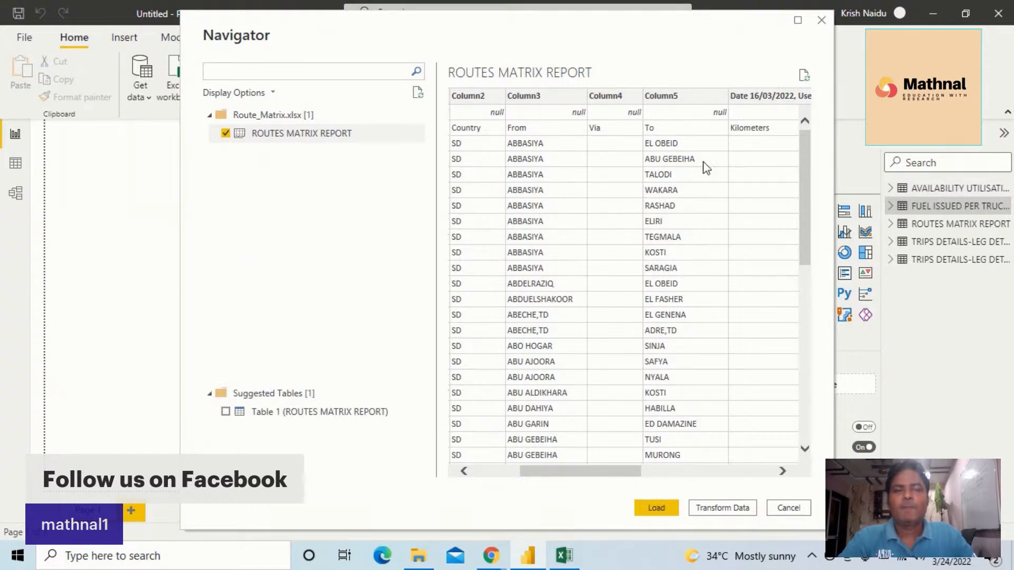
pyautogui.click(728, 512)
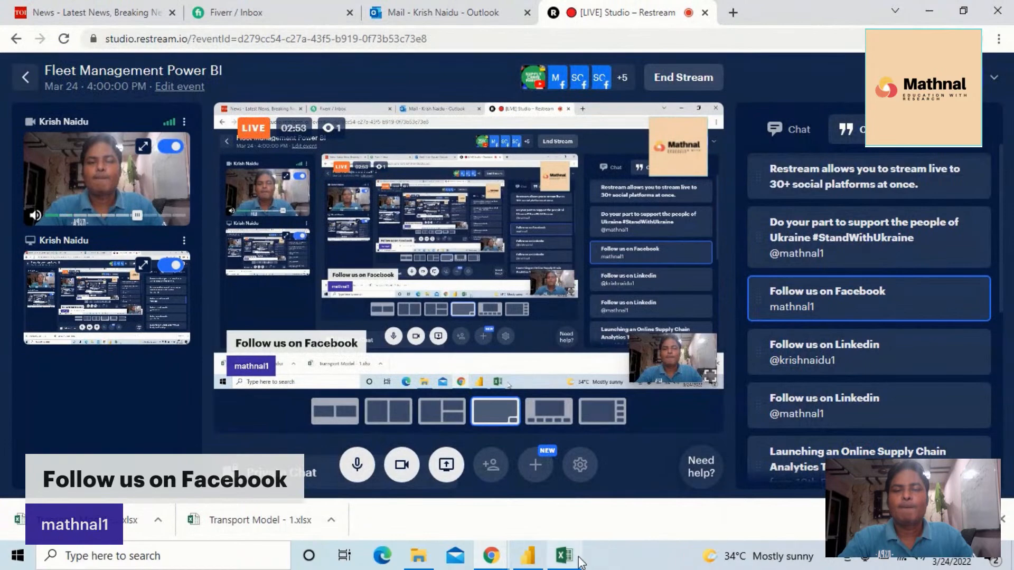
pyautogui.click(527, 561)
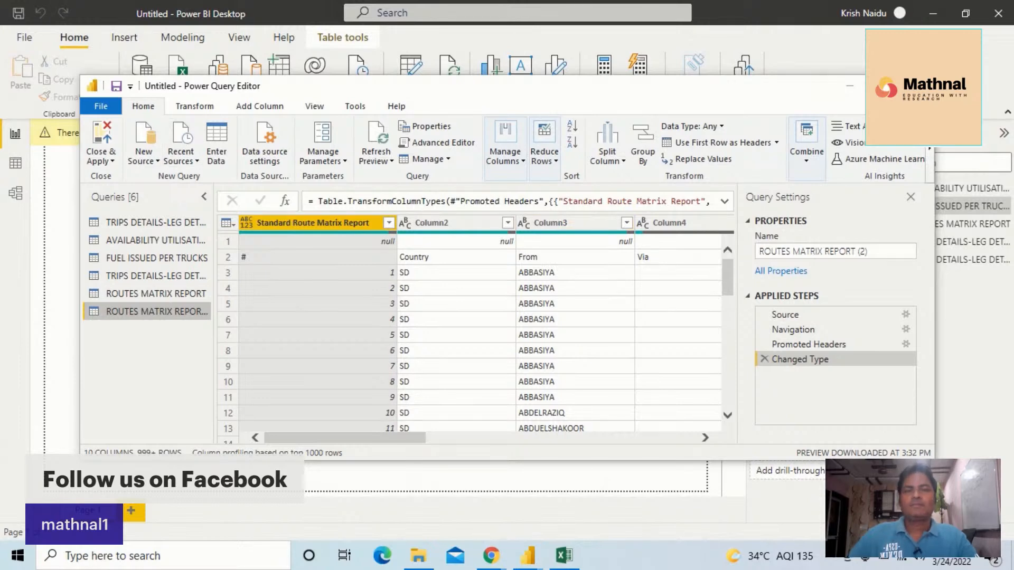
pyautogui.doubleClick(240, 85)
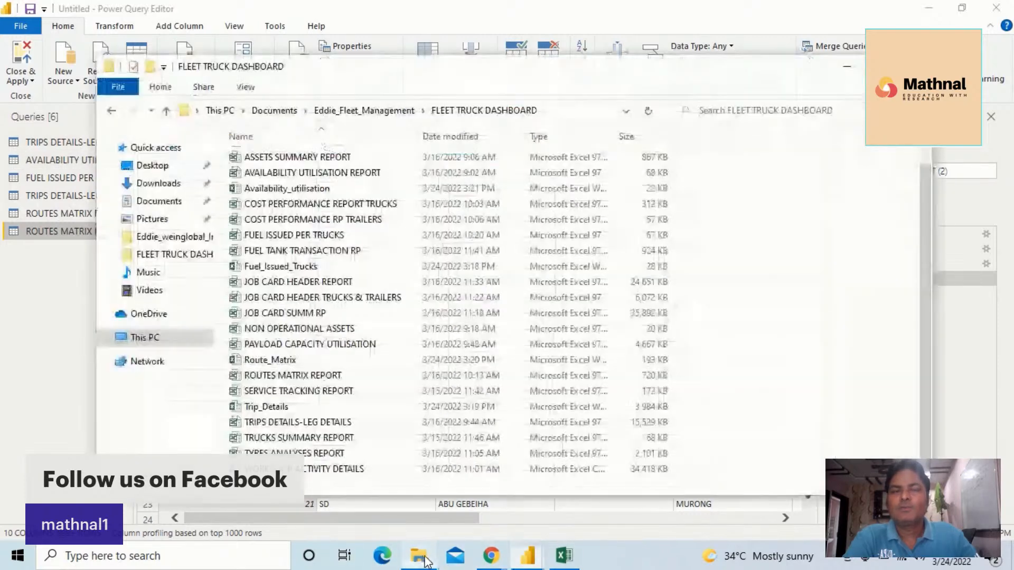
# Browse the FLEET TRUCK DASHBOARD and Downloads folders in File Explorer to review the available source files
pyautogui.click(418, 555)
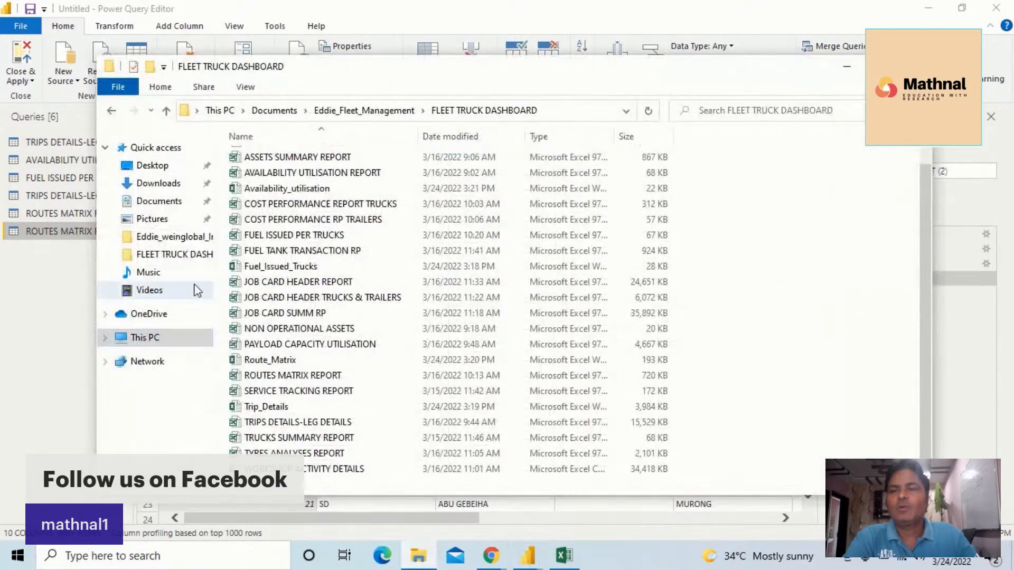
pyautogui.click(175, 255)
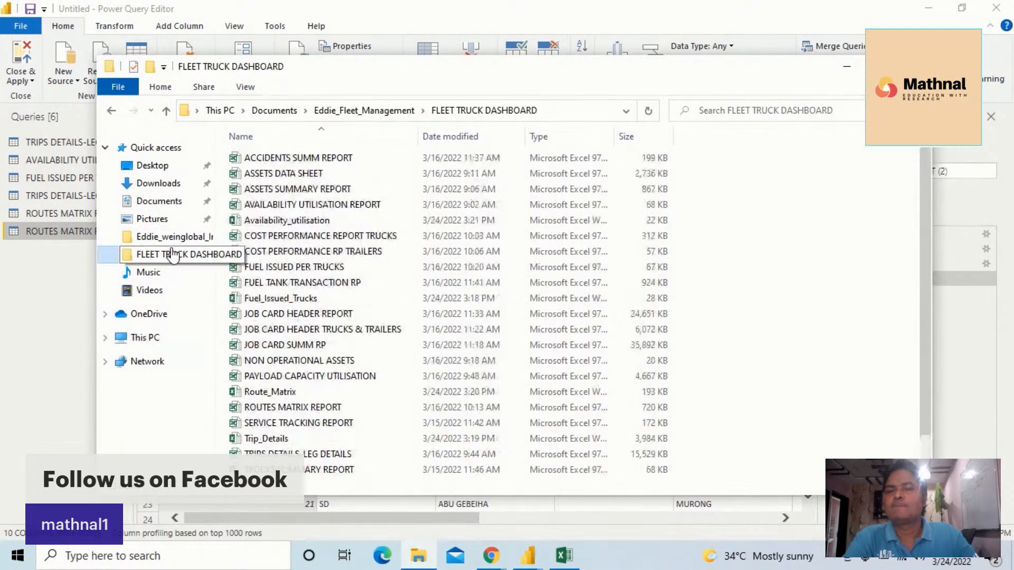
pyautogui.scroll(-1, 418, 270)
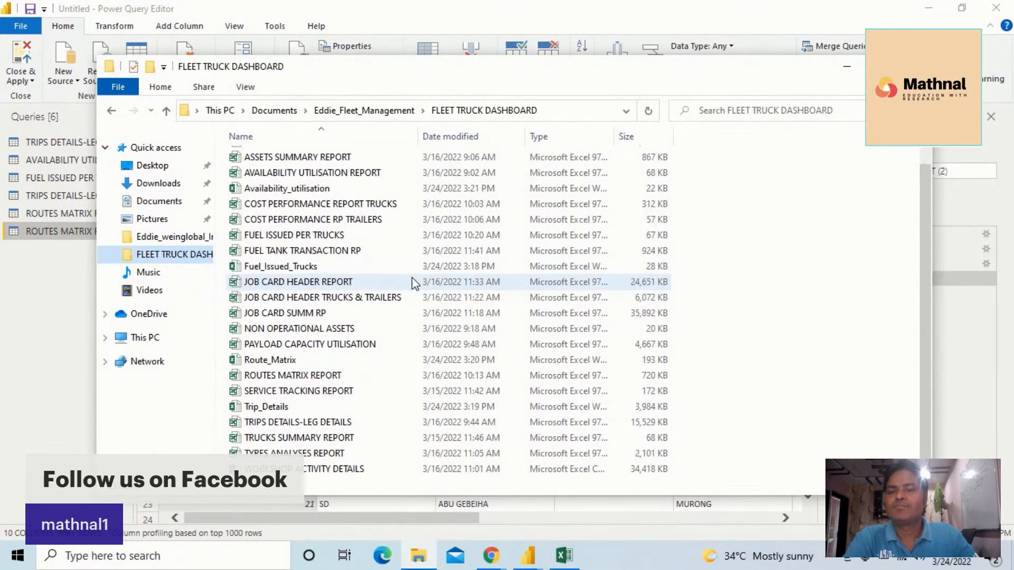
pyautogui.scroll(1, 414, 281)
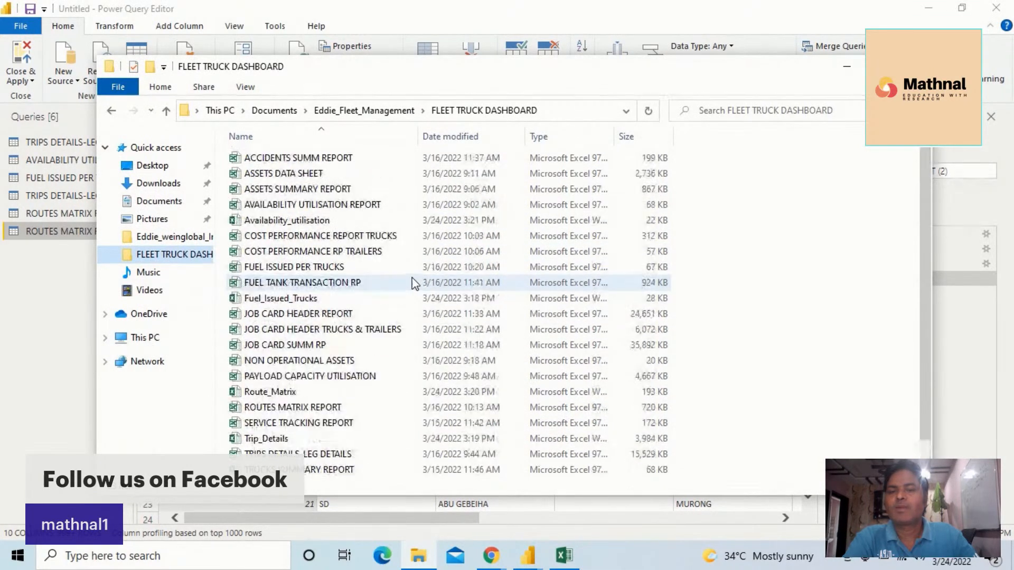
pyautogui.click(168, 184)
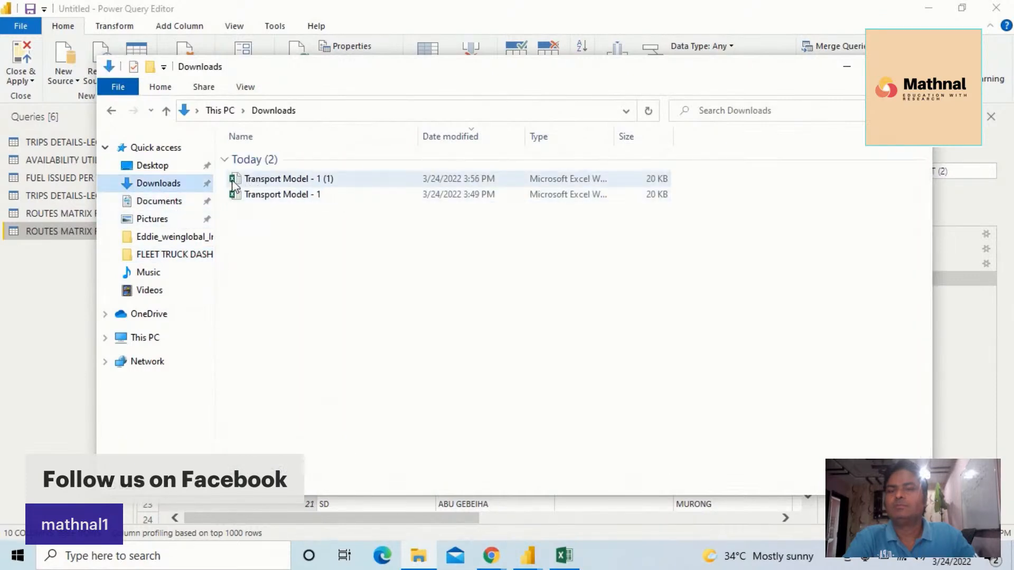
pyautogui.click(164, 258)
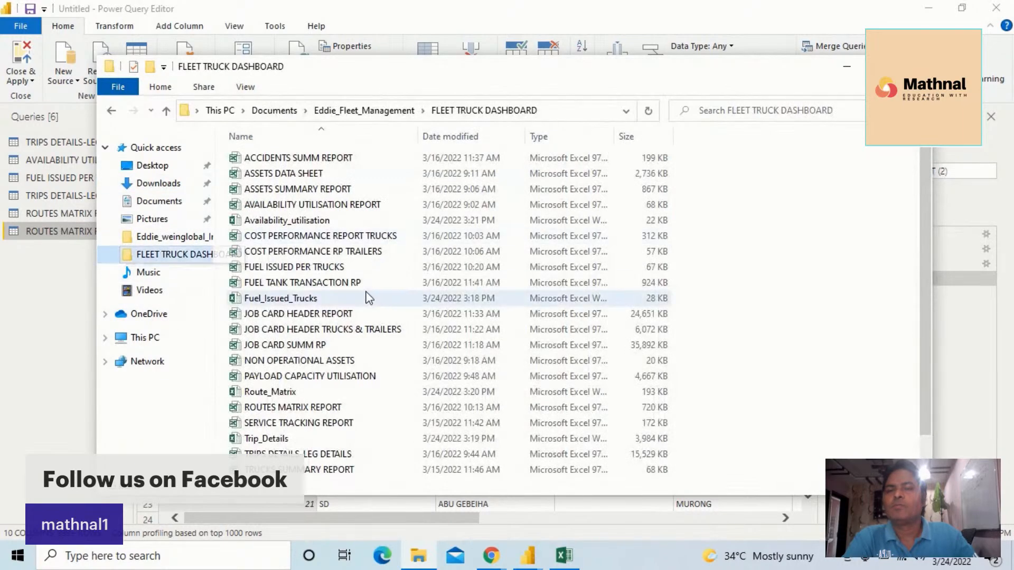
pyautogui.scroll(-1, 317, 264)
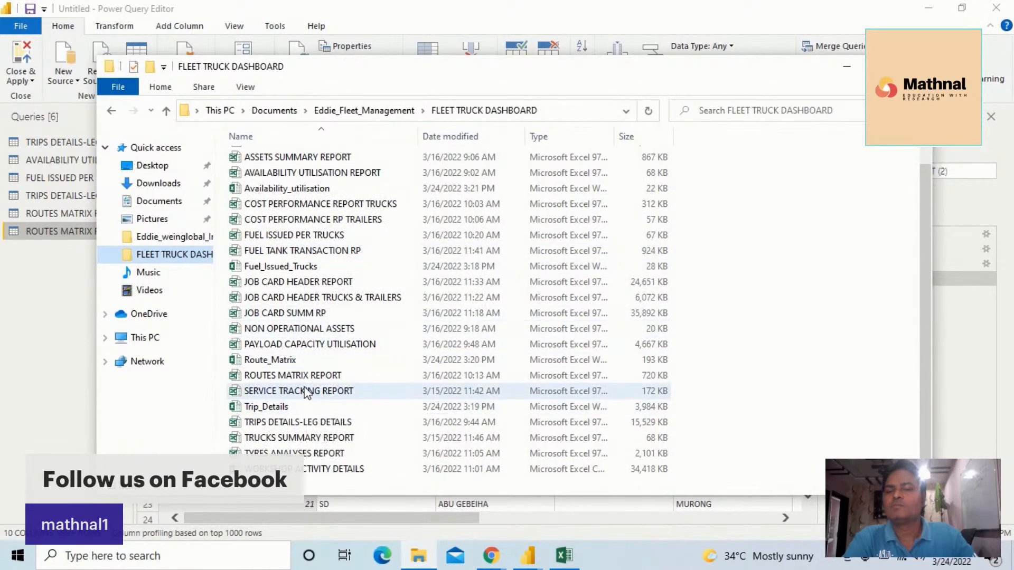
pyautogui.scroll(1, 306, 390)
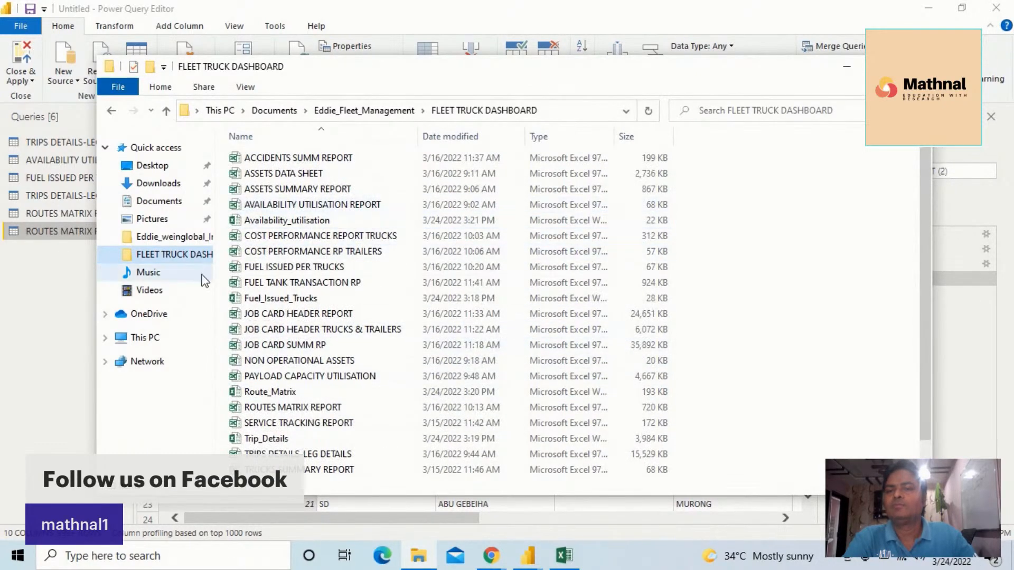
# Switch to the Outlook mail tab in the browser and close the Transport Model - 1.xlsx preview
pyautogui.click(494, 555)
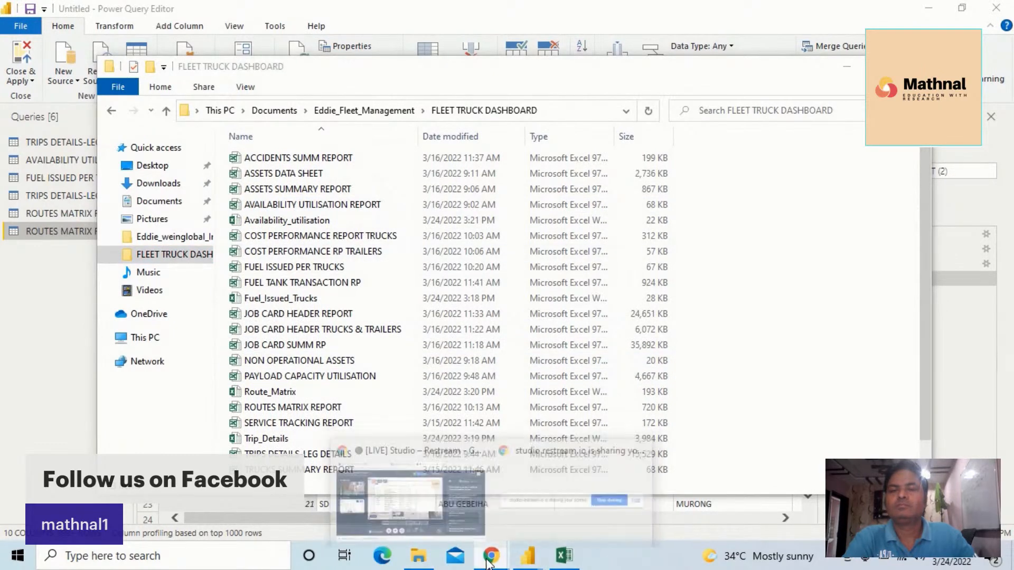
pyautogui.click(453, 497)
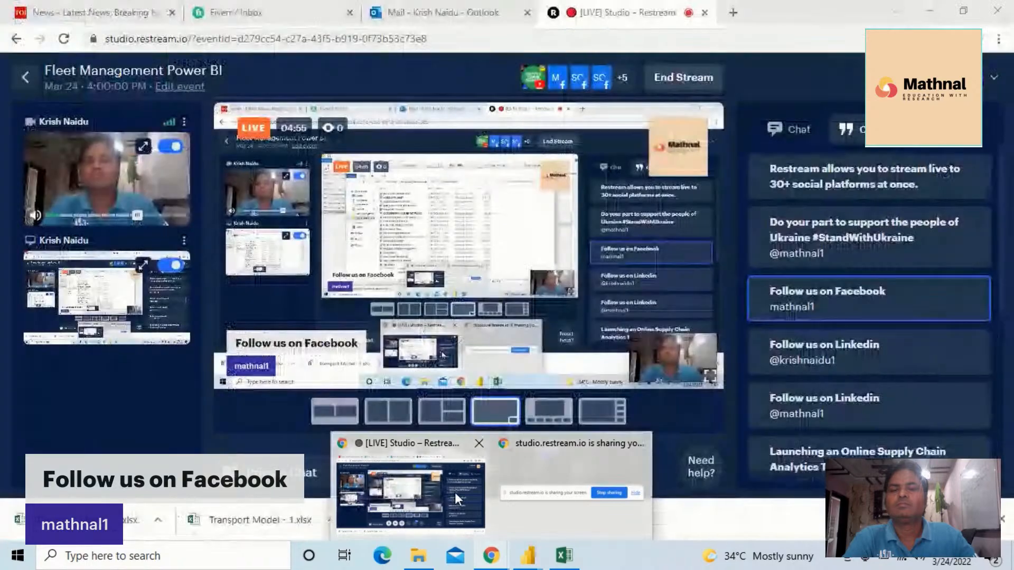
pyautogui.click(468, 15)
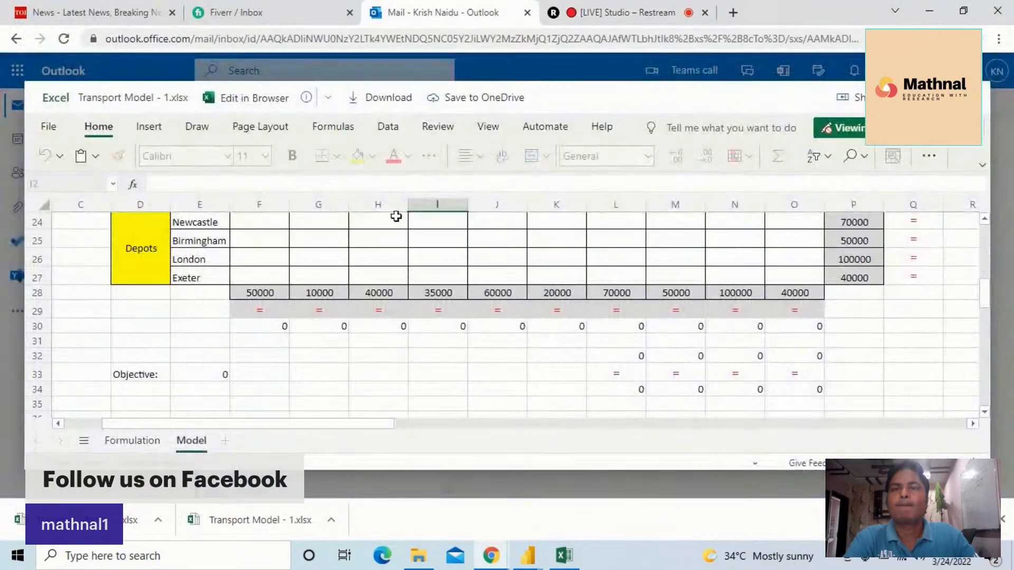
pyautogui.click(973, 98)
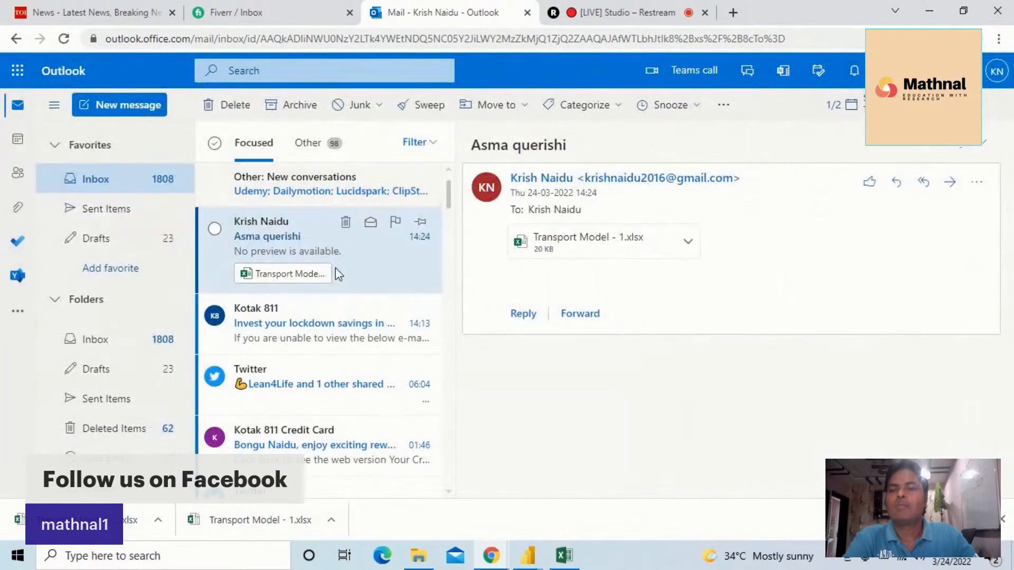
# Search the mailbox for messages from the client contact and open the FLEET KPIS (1).docx attachment of their email
pyautogui.click(296, 74)
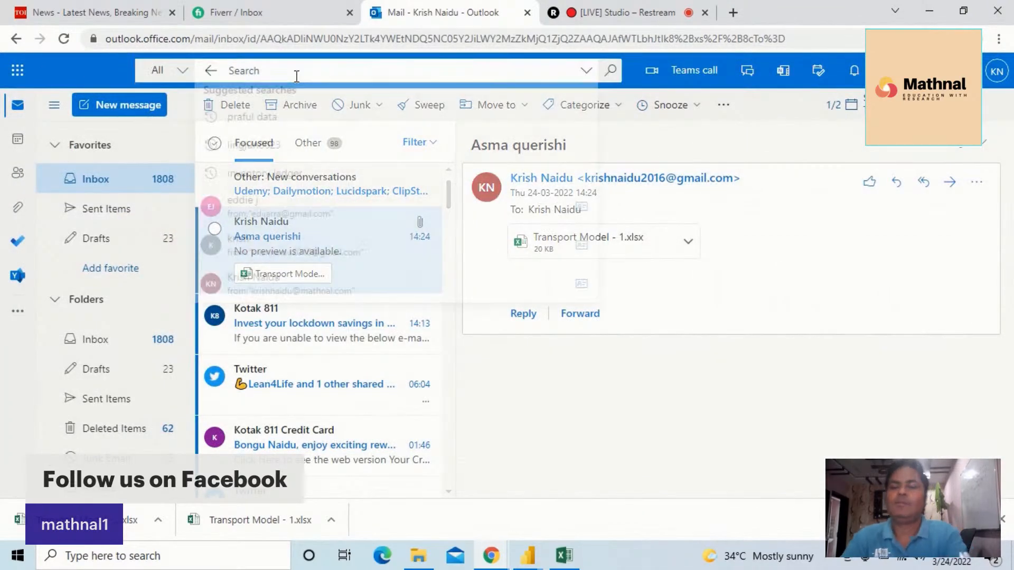
pyautogui.write('edd')
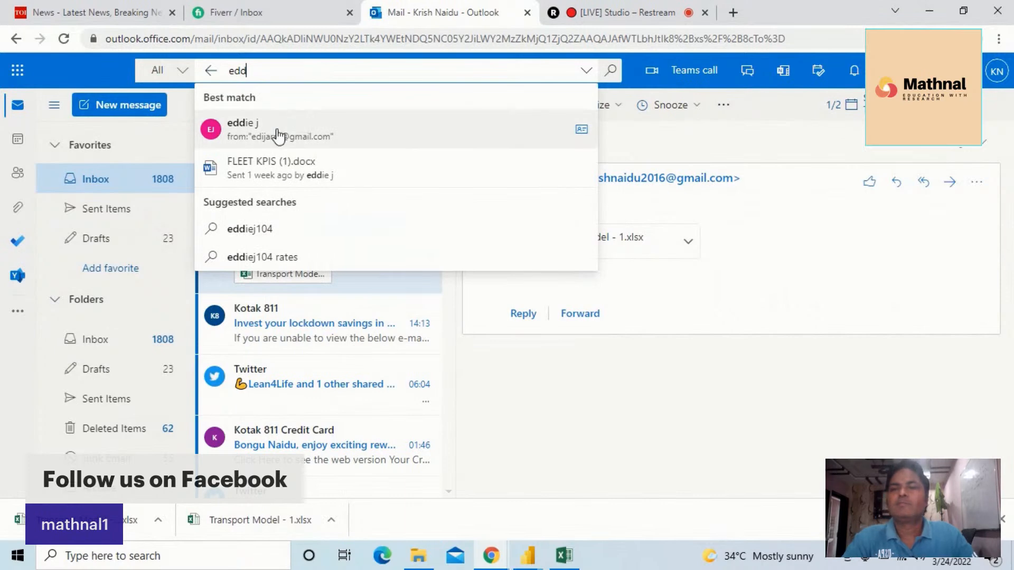
pyautogui.click(279, 127)
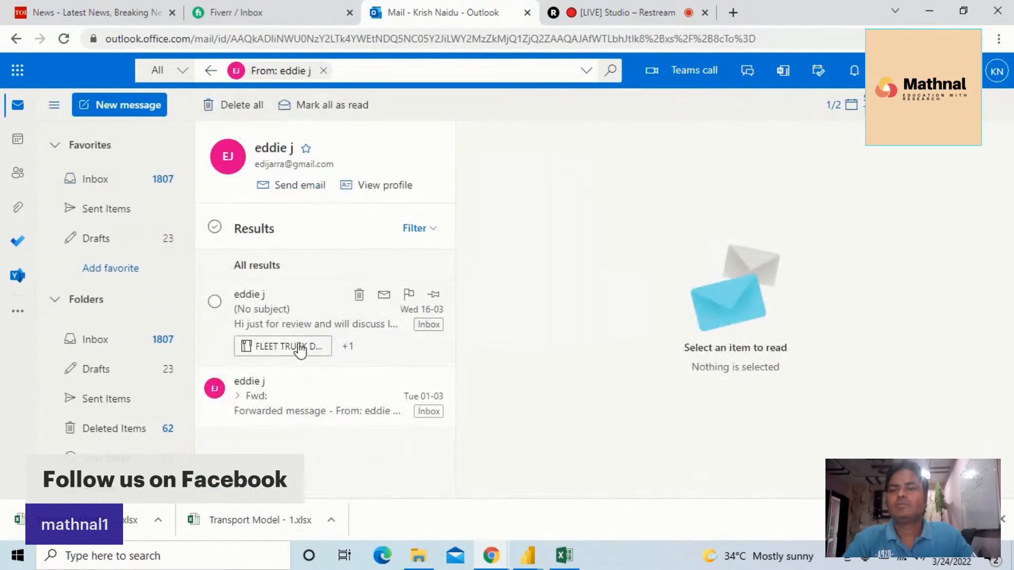
pyautogui.click(303, 322)
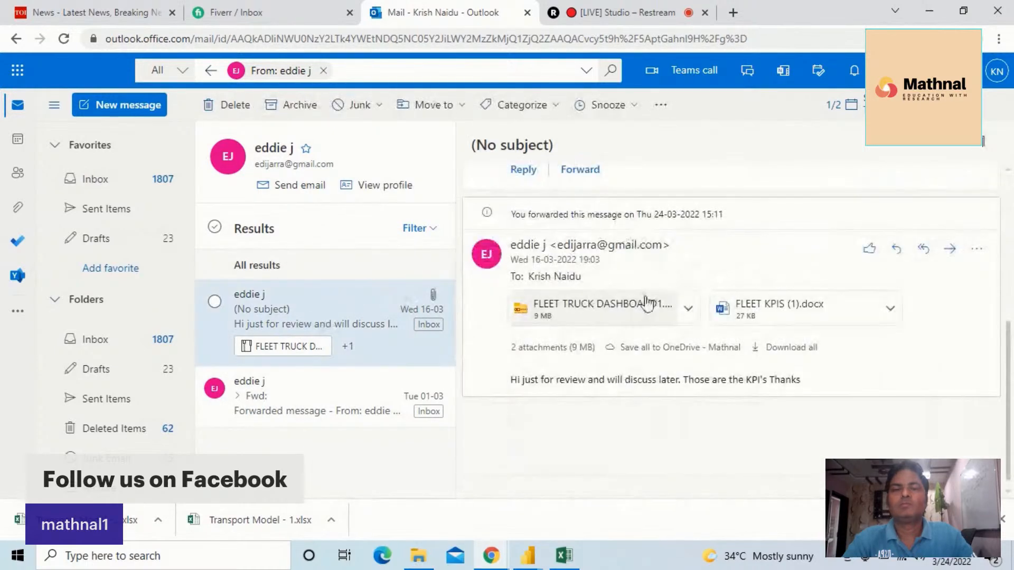
pyautogui.click(769, 312)
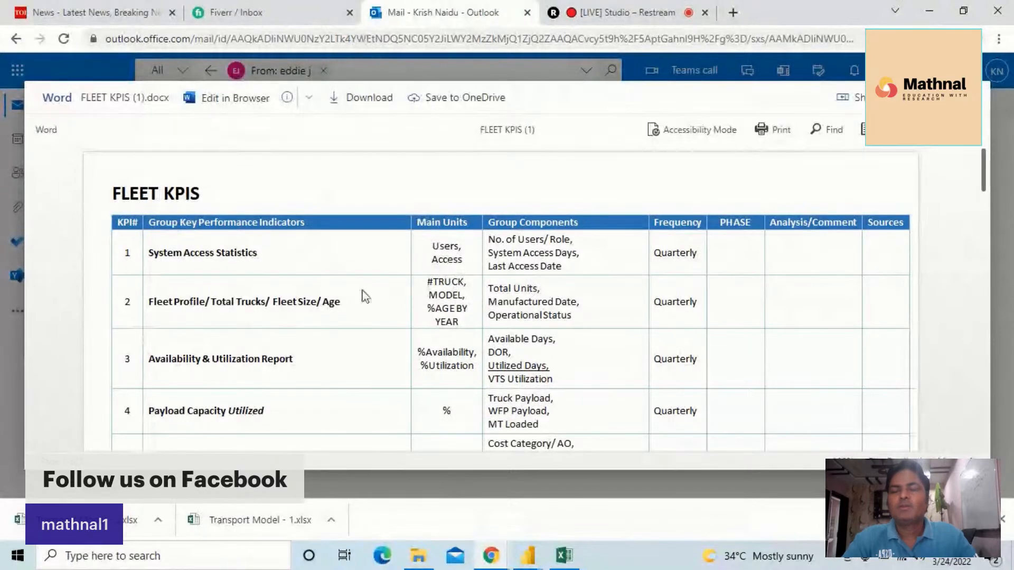
# Scroll through the FLEET KPIS document to review the key performance indicator table
pyautogui.scroll(-10, 351, 286)
pyautogui.scroll(-10, 355, 292)
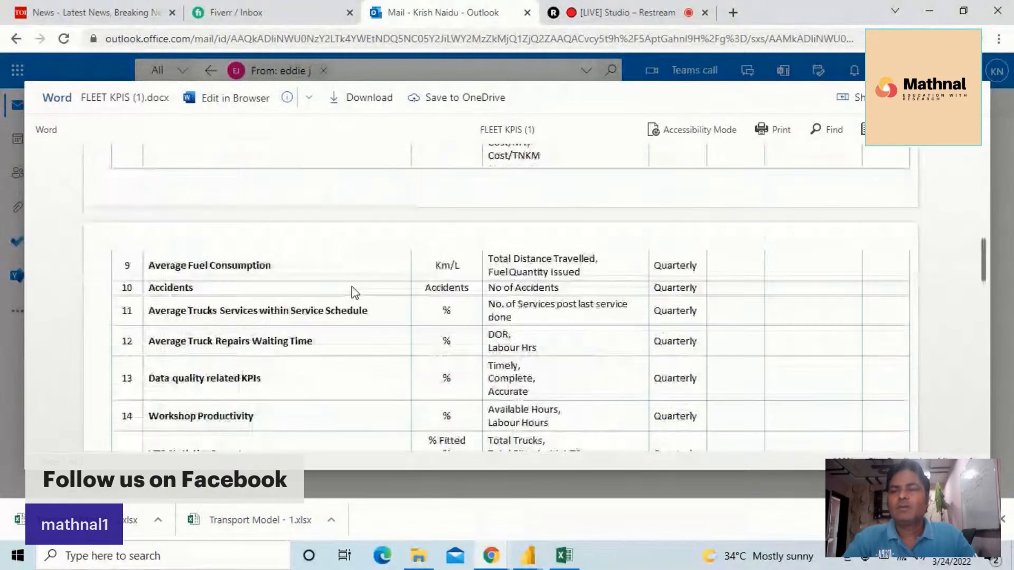
pyautogui.scroll(6, 357, 301)
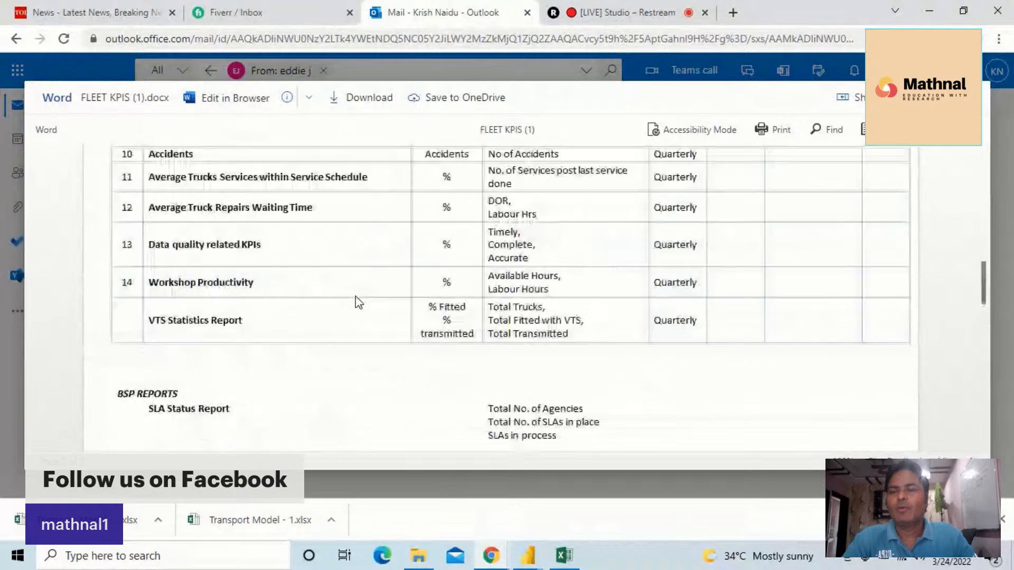
pyautogui.scroll(5, 417, 259)
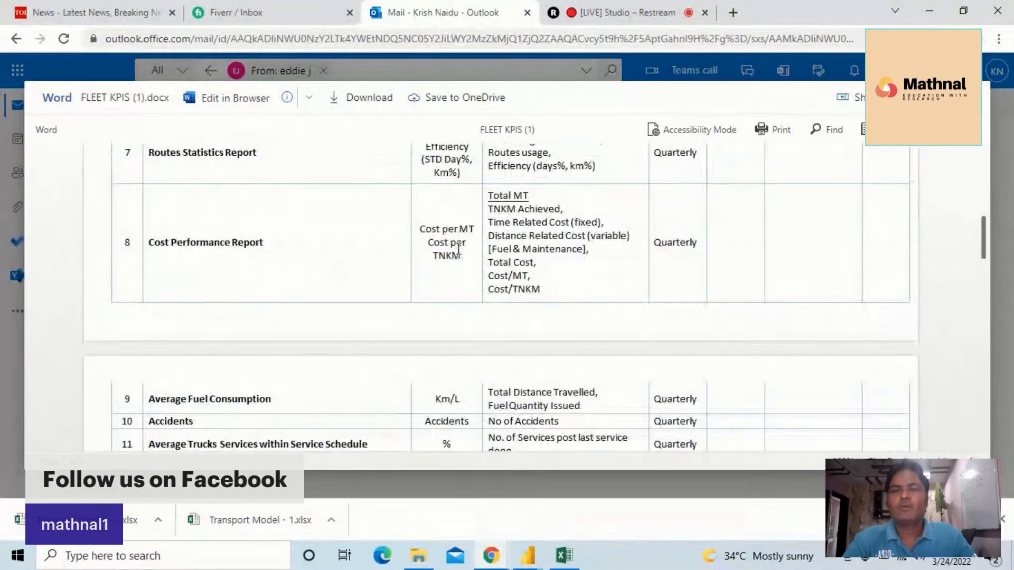
pyautogui.scroll(3, 238, 223)
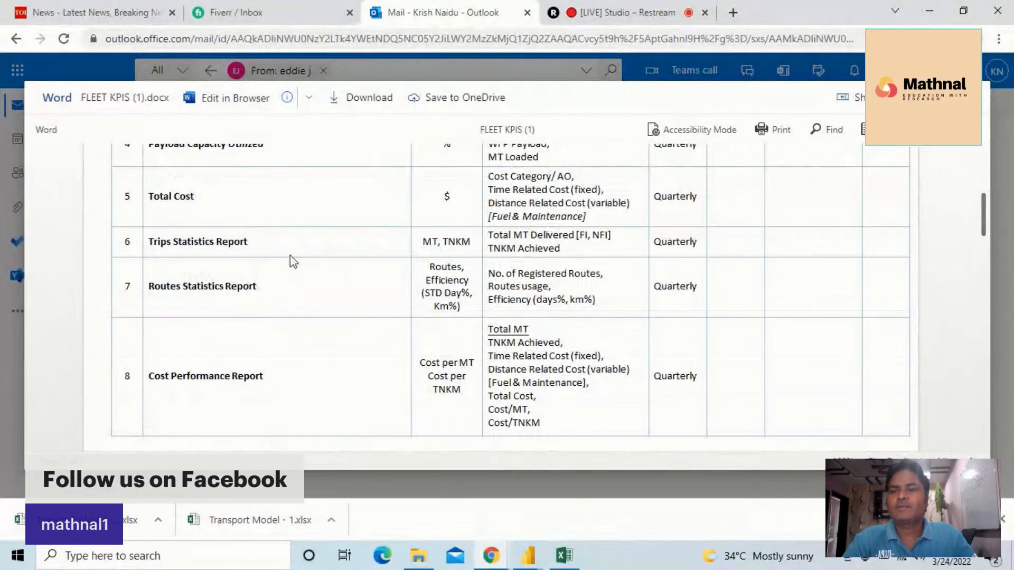
pyautogui.scroll(1, 288, 257)
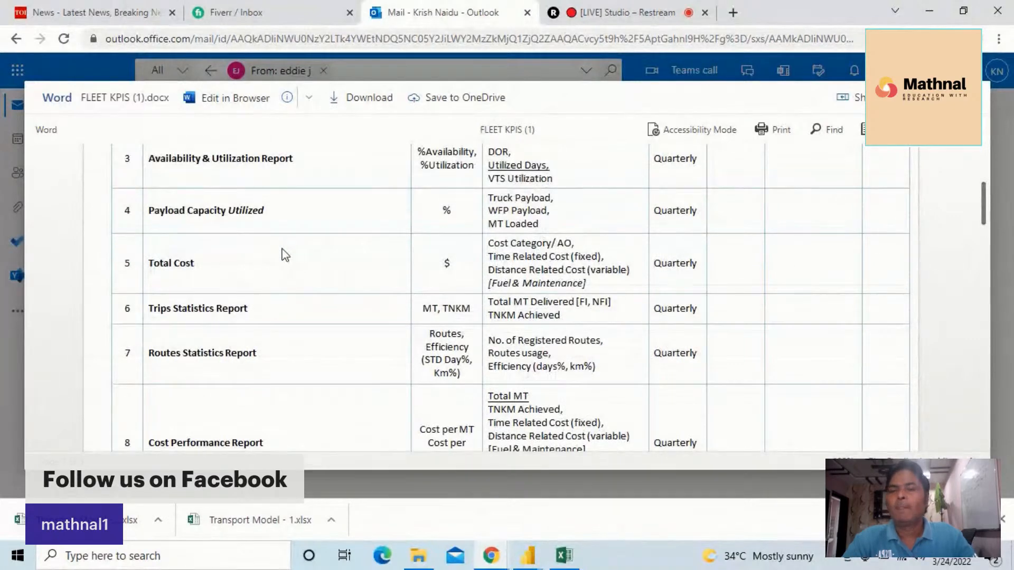
pyautogui.scroll(1, 286, 255)
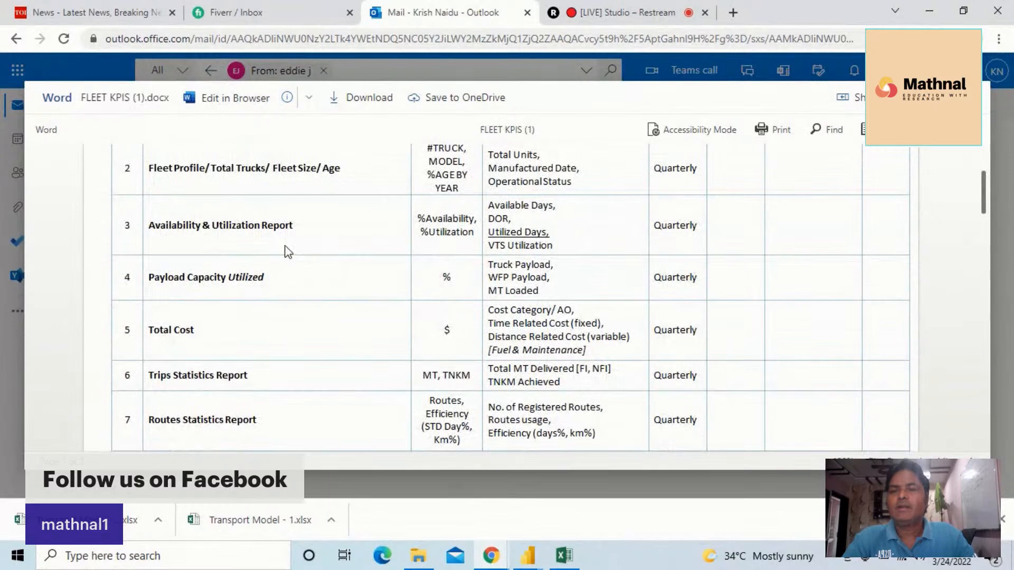
pyautogui.scroll(2, 287, 252)
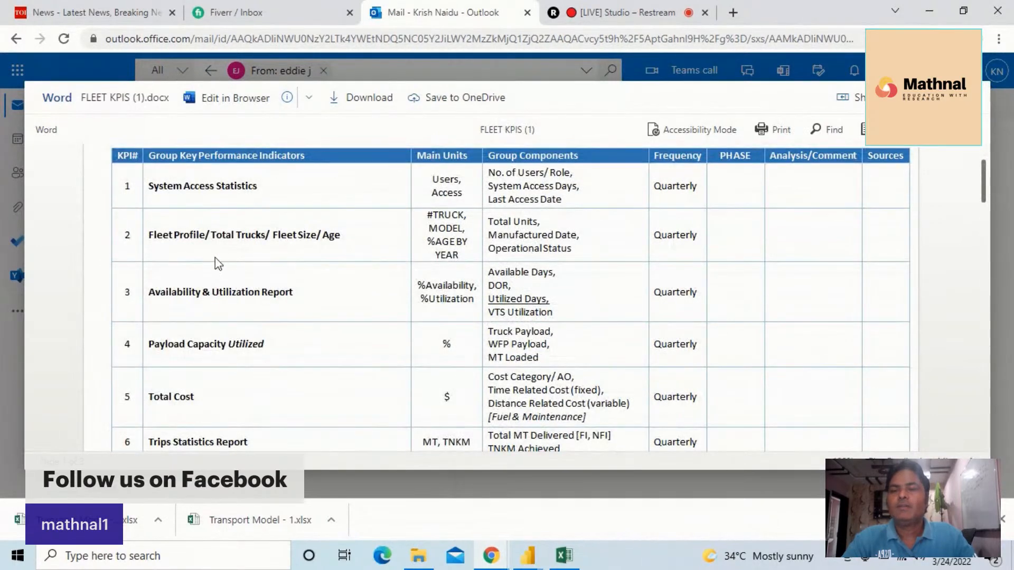
pyautogui.scroll(1, 285, 263)
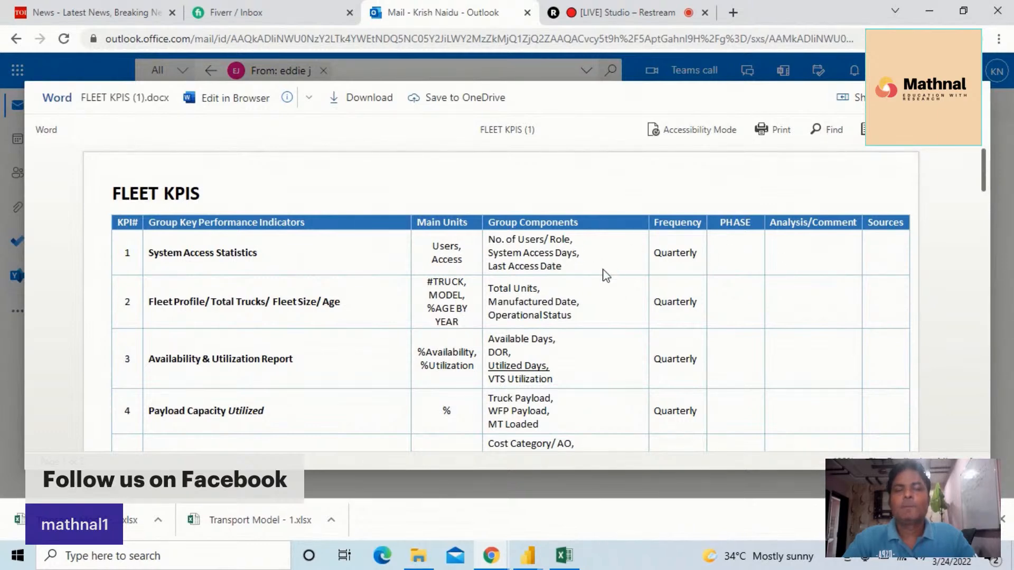
# Examine the remaining KPI rows and the BSP reports section of the FLEET KPIS document, returning to the top
pyautogui.scroll(-1, 597, 302)
pyautogui.scroll(-5, 598, 304)
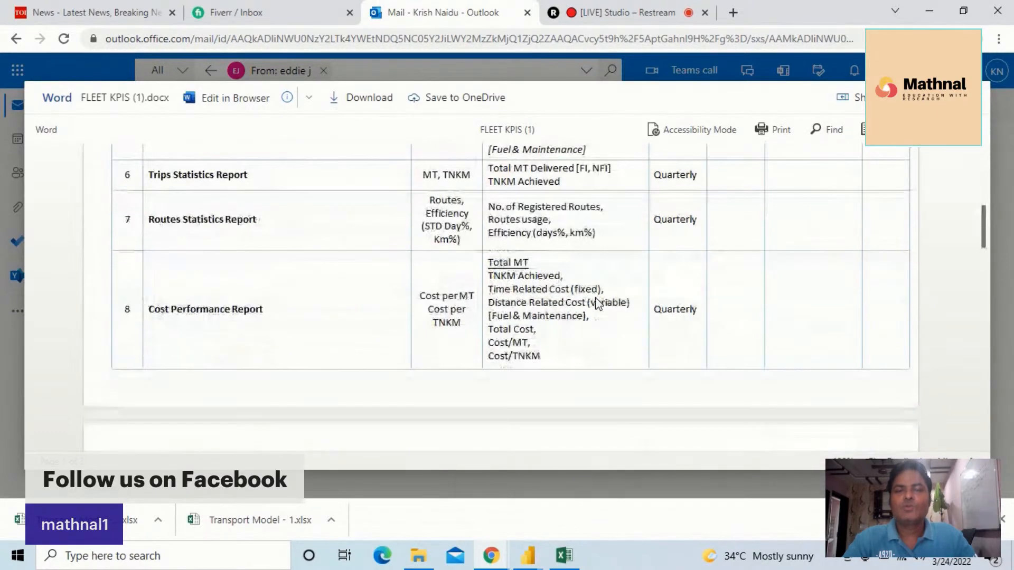
pyautogui.scroll(-2, 596, 301)
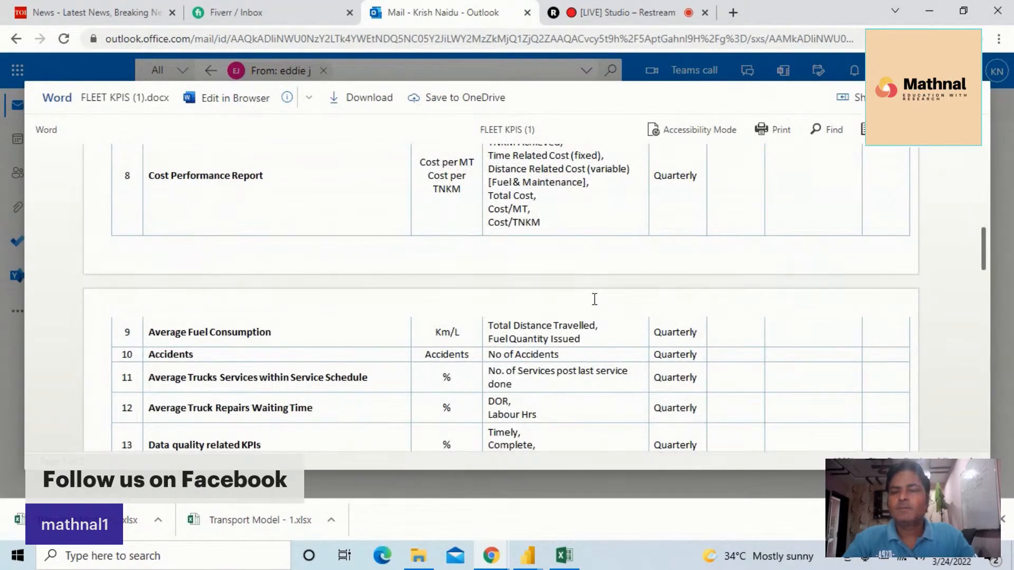
pyautogui.scroll(-3, 594, 300)
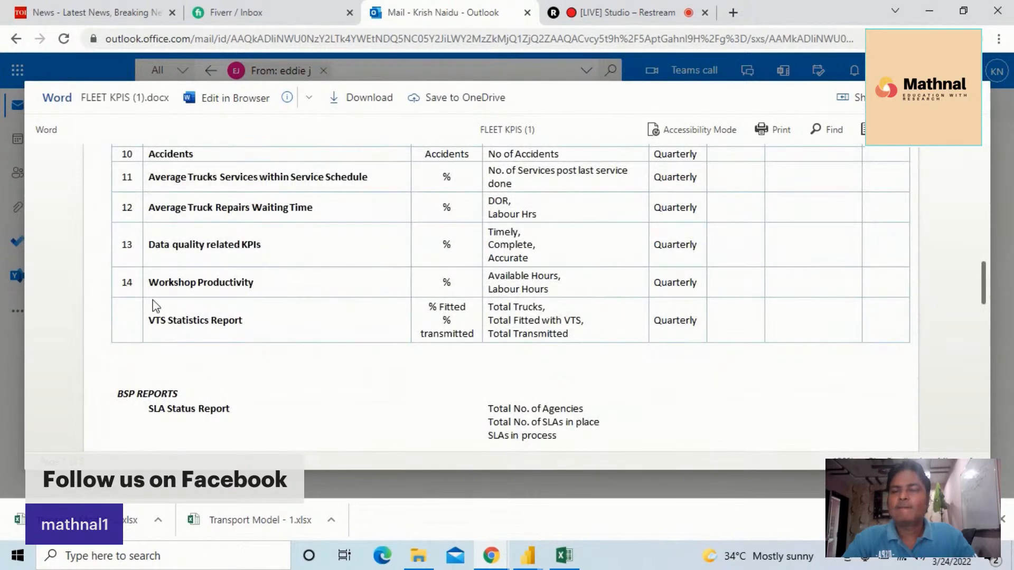
pyautogui.scroll(-14, 584, 286)
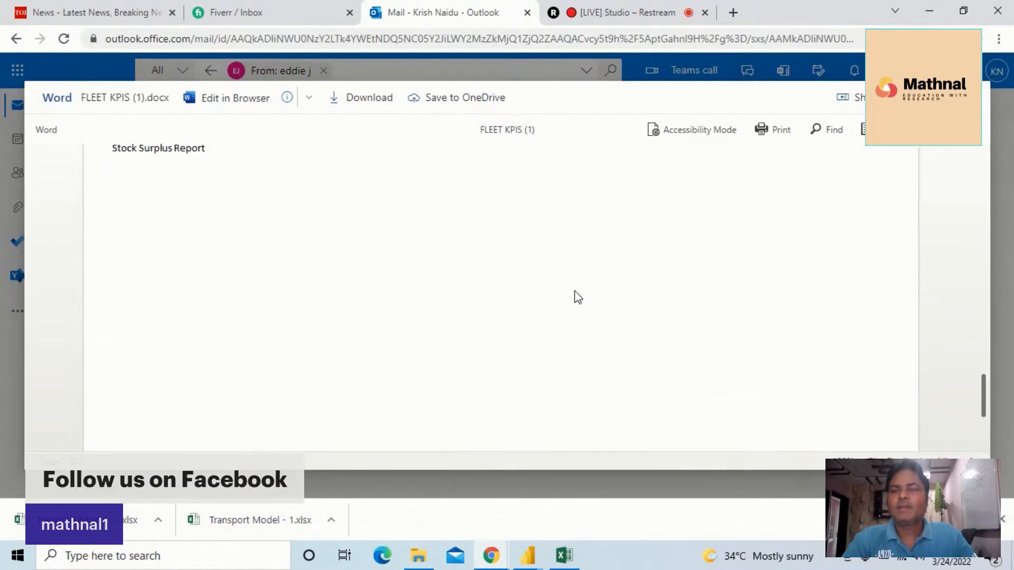
pyautogui.scroll(15, 578, 286)
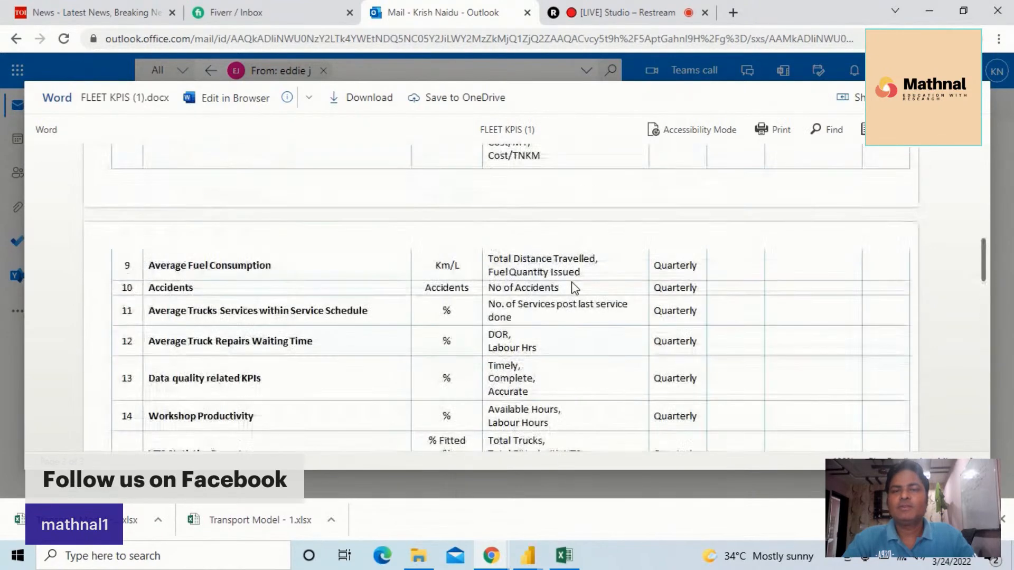
pyautogui.scroll(10, 575, 287)
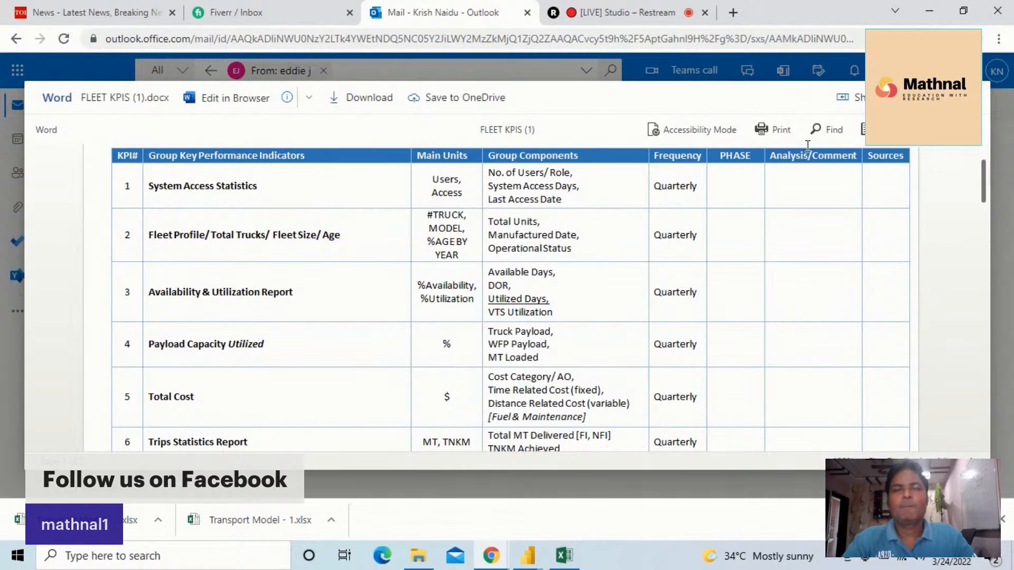
pyautogui.scroll(-10, 427, 279)
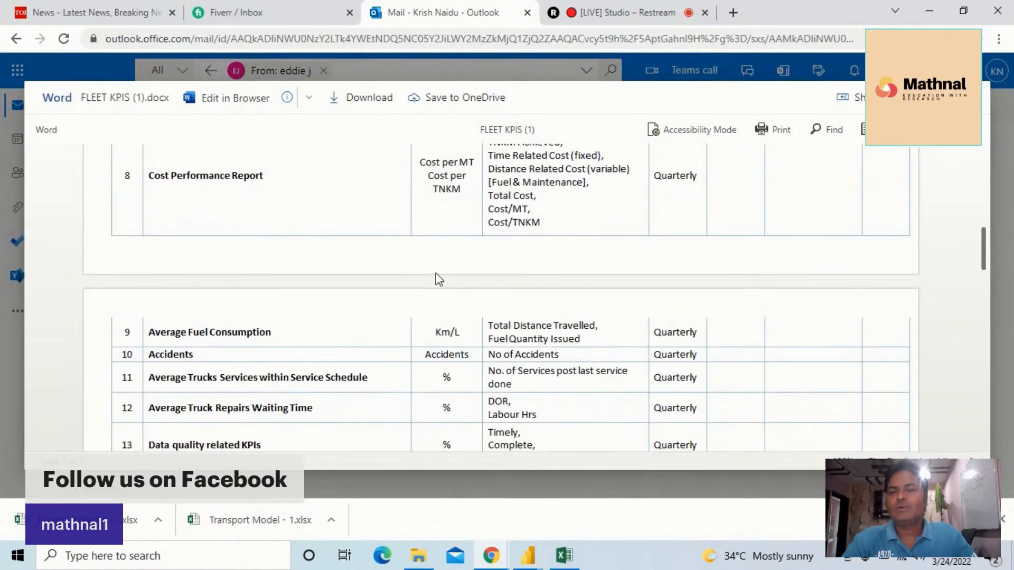
pyautogui.scroll(-3, 439, 288)
pyautogui.scroll(5, 436, 290)
pyautogui.scroll(6, 437, 290)
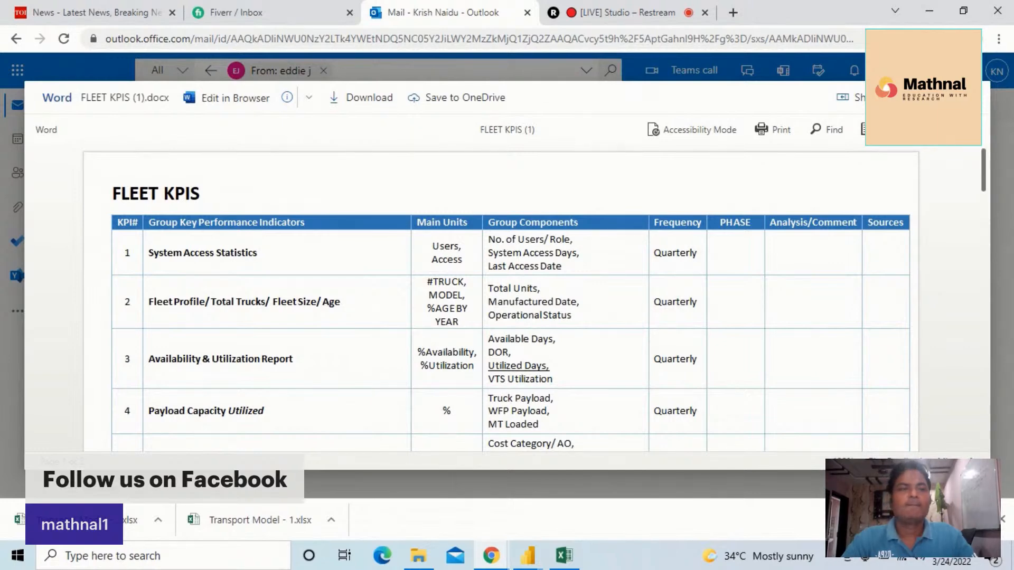
# Close the document preview and switch to the Power Query Editor window
pyautogui.click(972, 98)
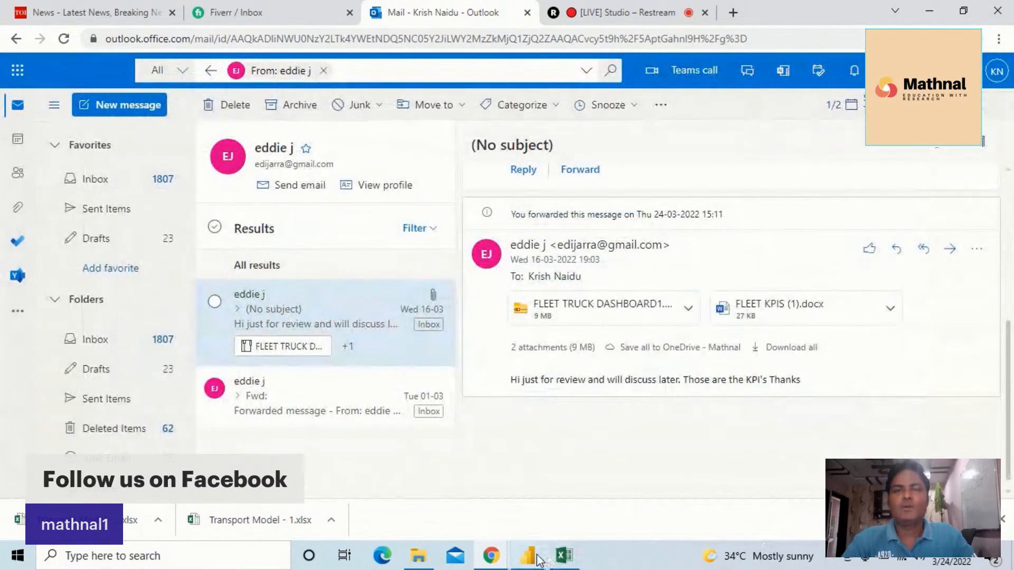
pyautogui.moveTo(531, 564)
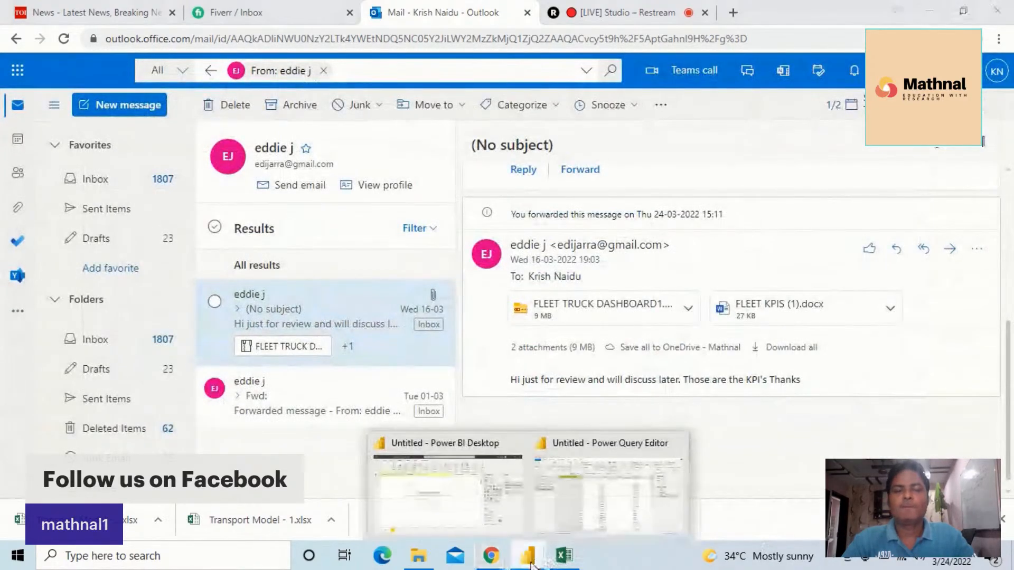
pyautogui.click(587, 506)
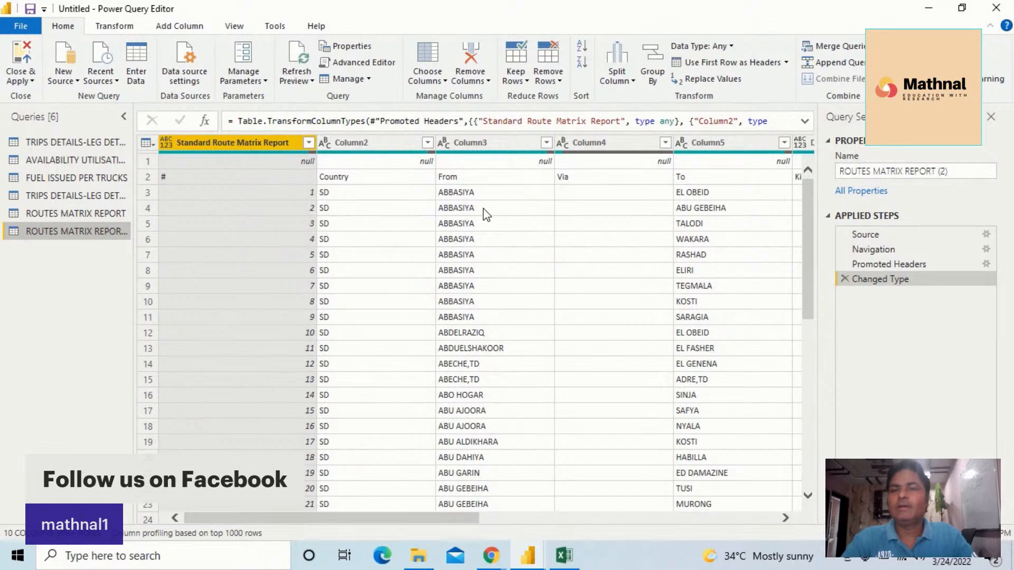
# Remove the top 1 row from the ROUTES MATRIX REPORT (2) query
pyautogui.moveTo(808, 211); pyautogui.dragTo(788, 163)
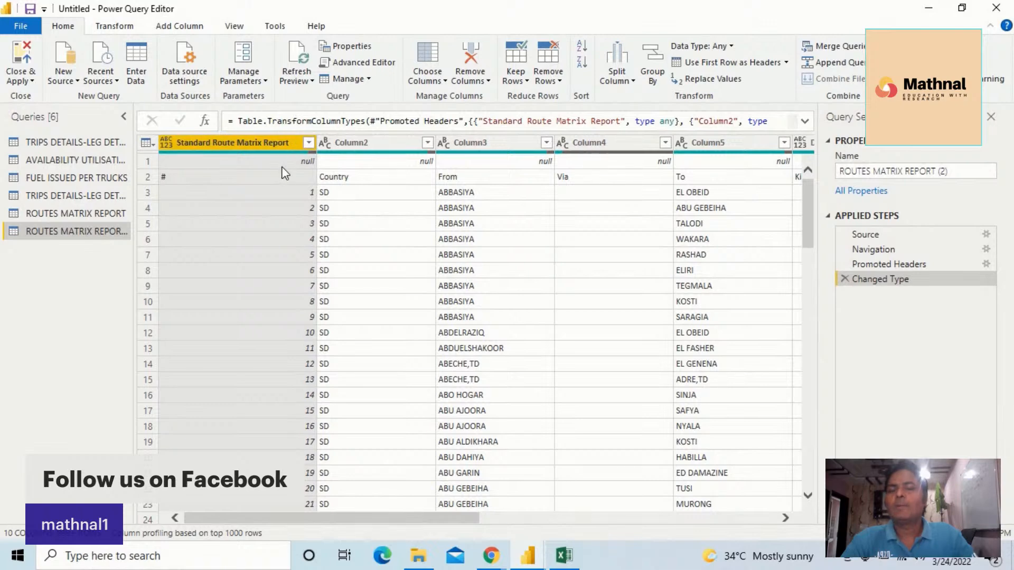
pyautogui.click(153, 164)
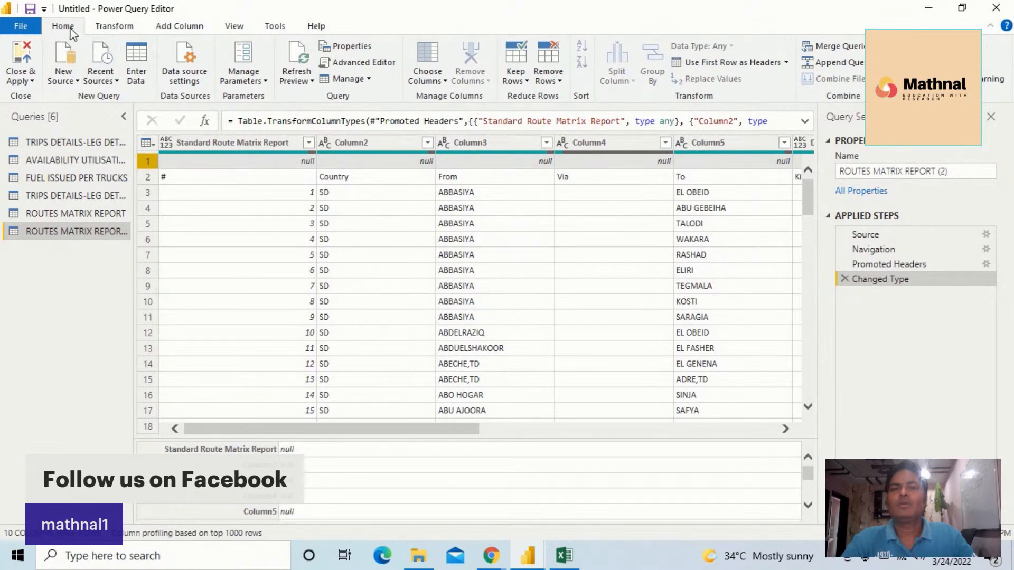
pyautogui.click(557, 80)
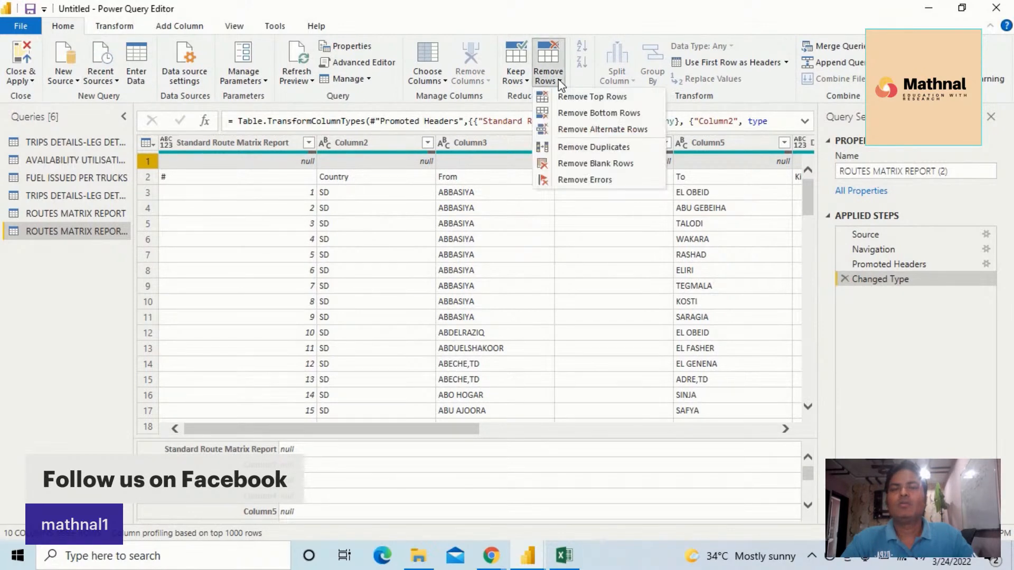
pyautogui.click(608, 101)
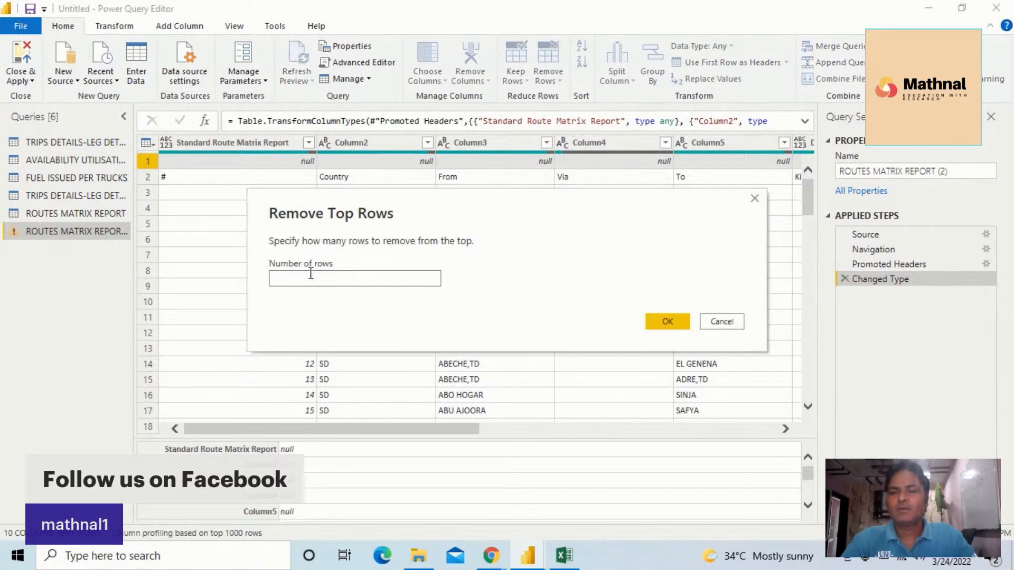
pyautogui.write('1')
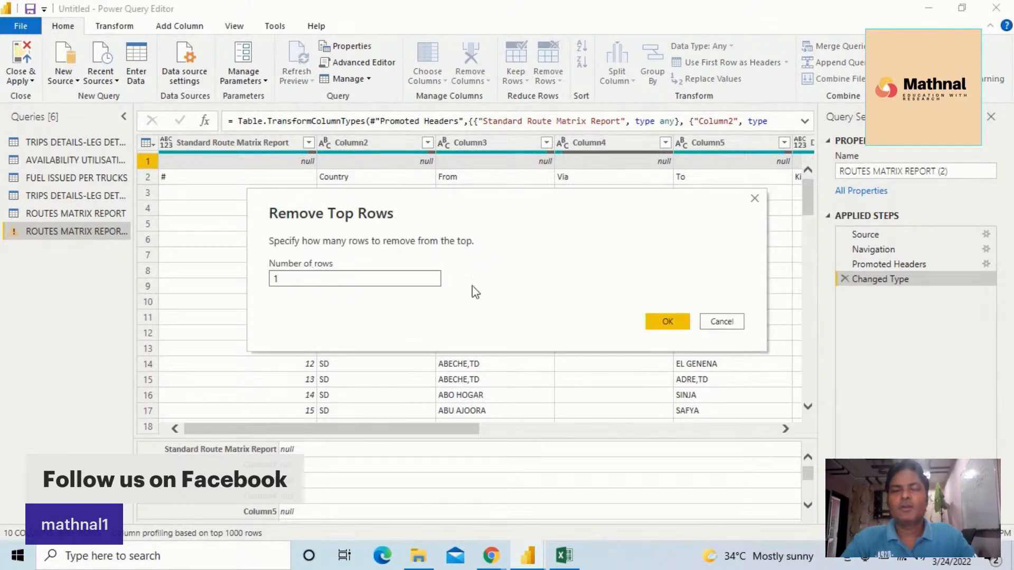
pyautogui.click(664, 322)
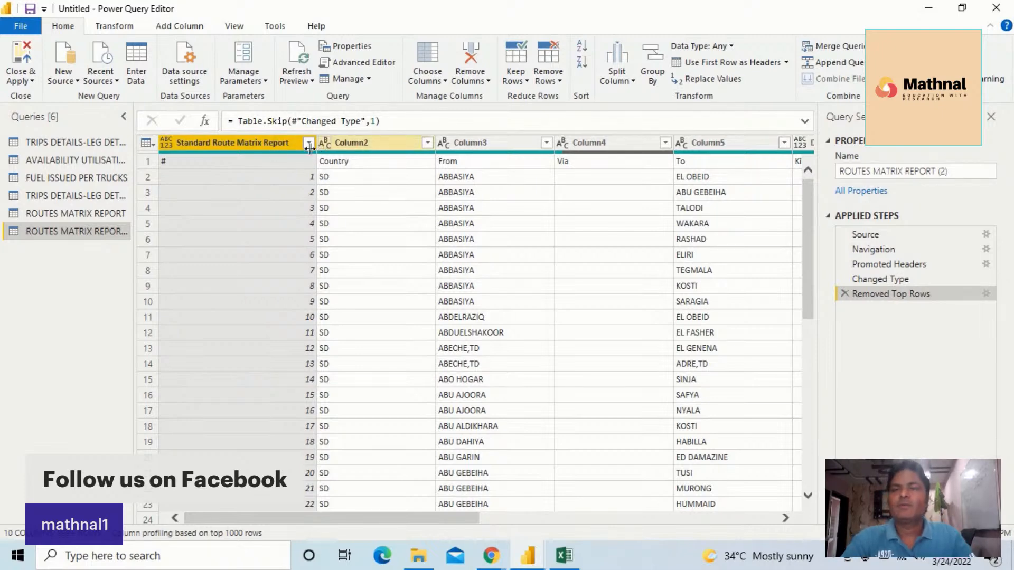
# Promote the first row of the routes query to column headers
pyautogui.click(112, 26)
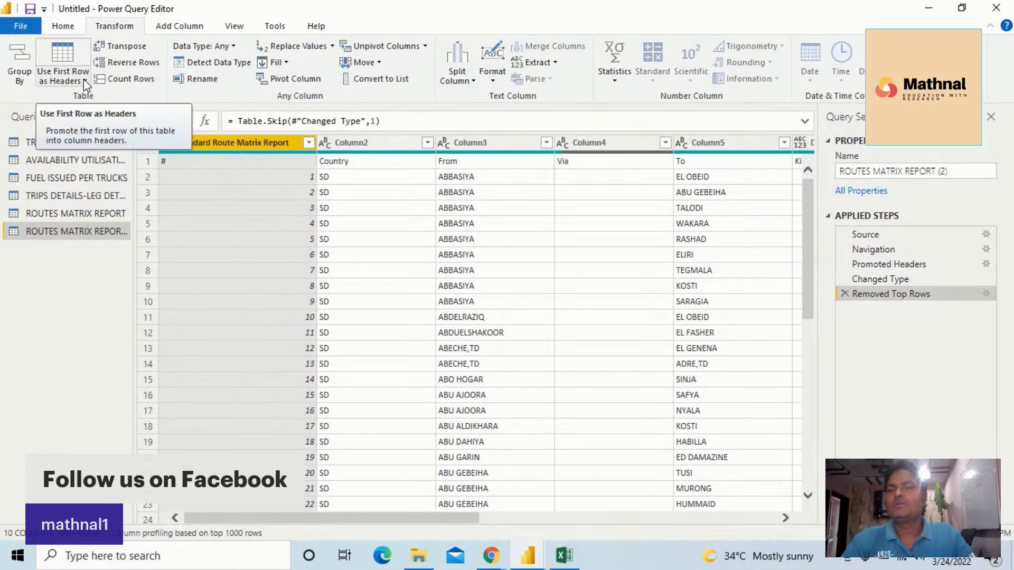
pyautogui.click(83, 80)
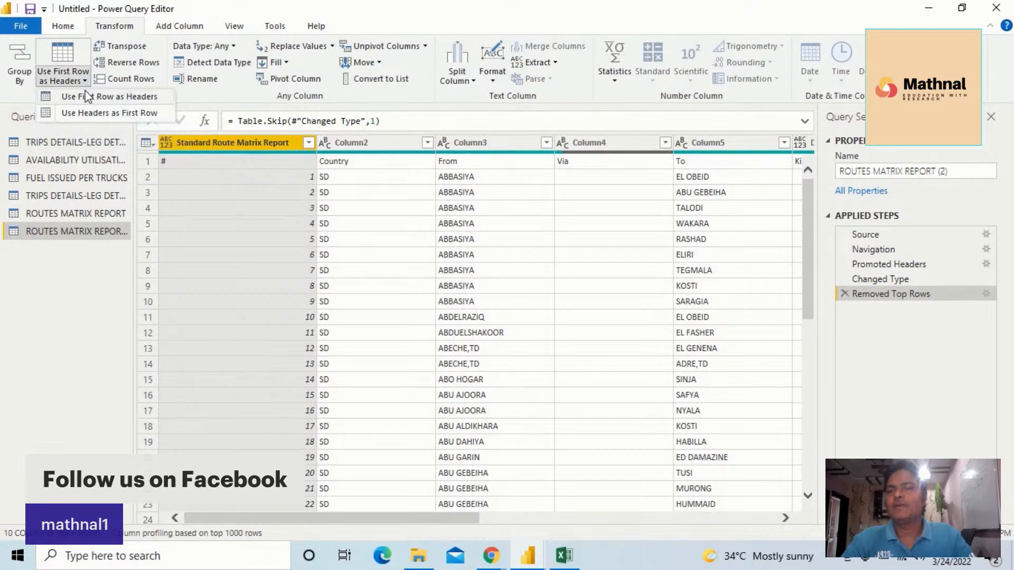
pyautogui.click(129, 98)
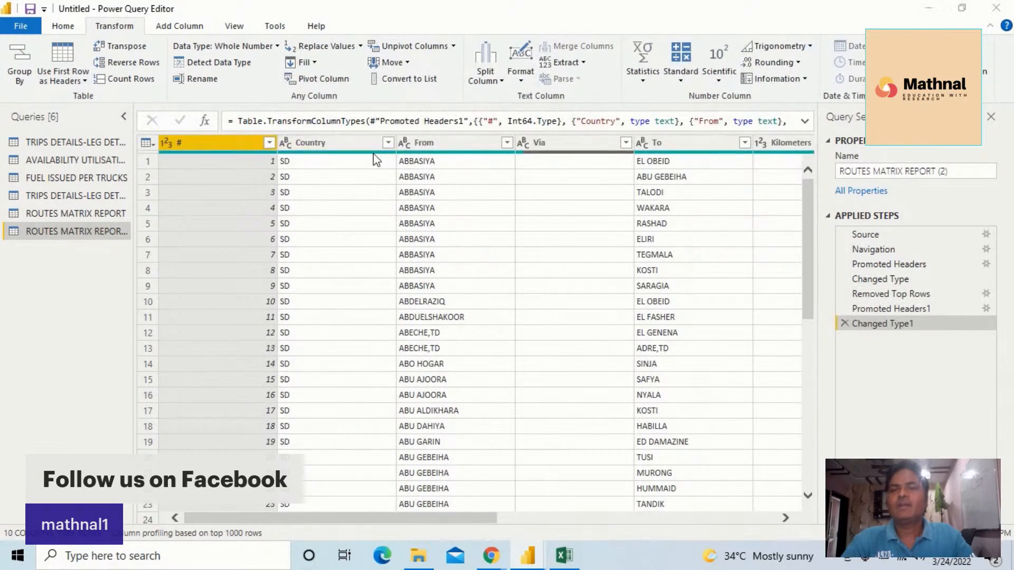
pyautogui.keyDown('ctrl'); pyautogui.click(322, 147); pyautogui.keyUp('ctrl')
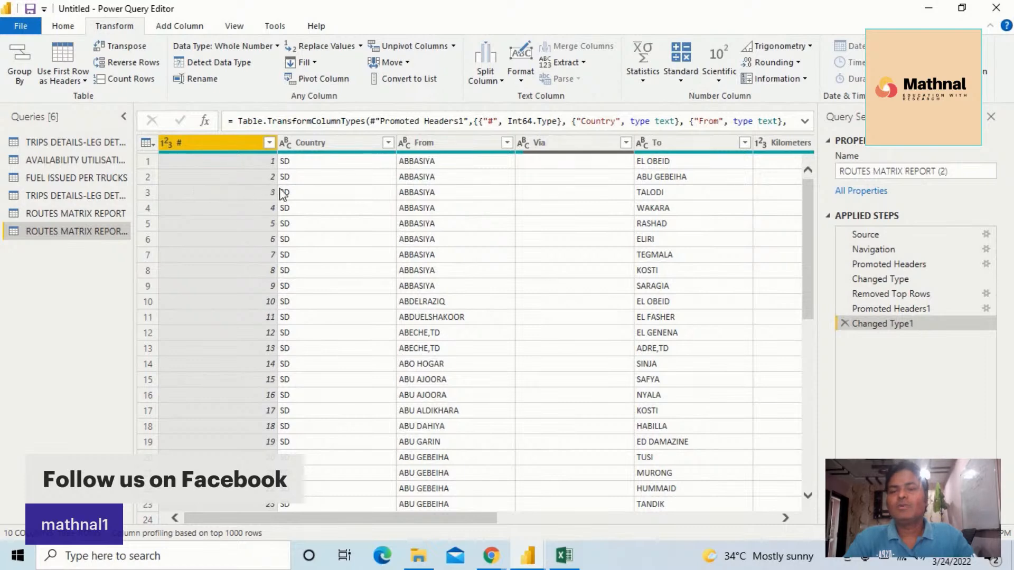
pyautogui.click(536, 552)
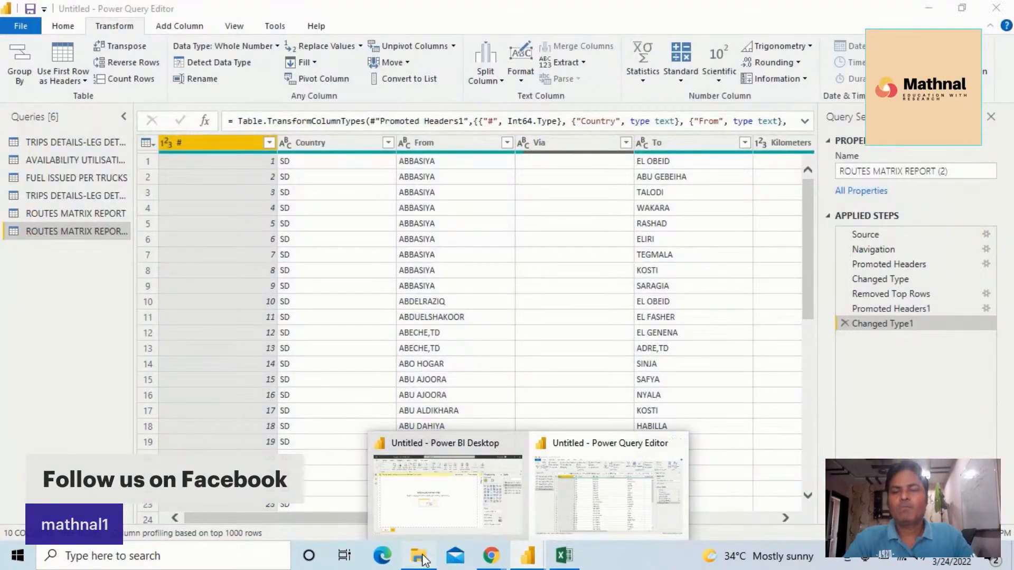
pyautogui.click(418, 556)
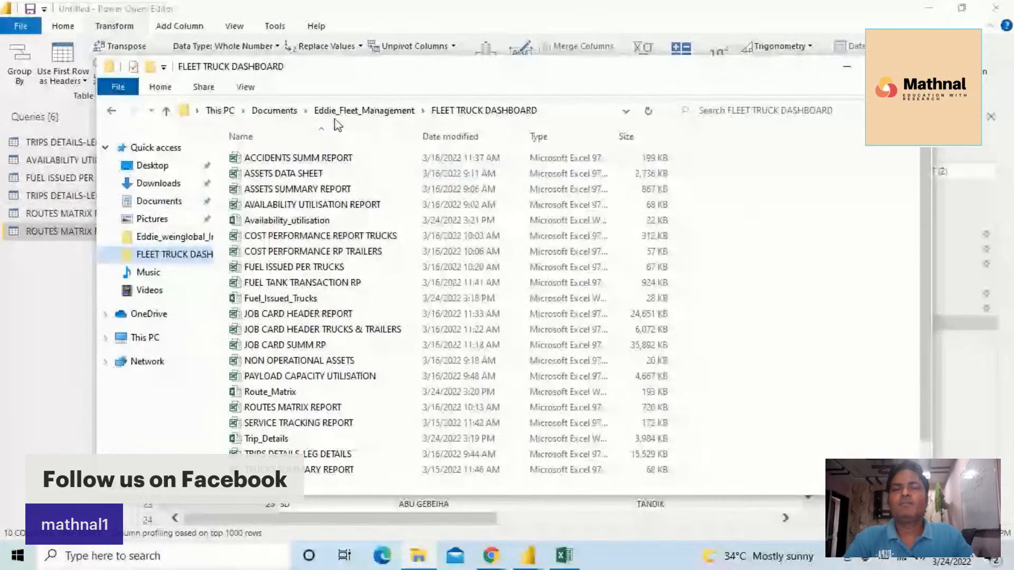
pyautogui.rightClick(738, 207)
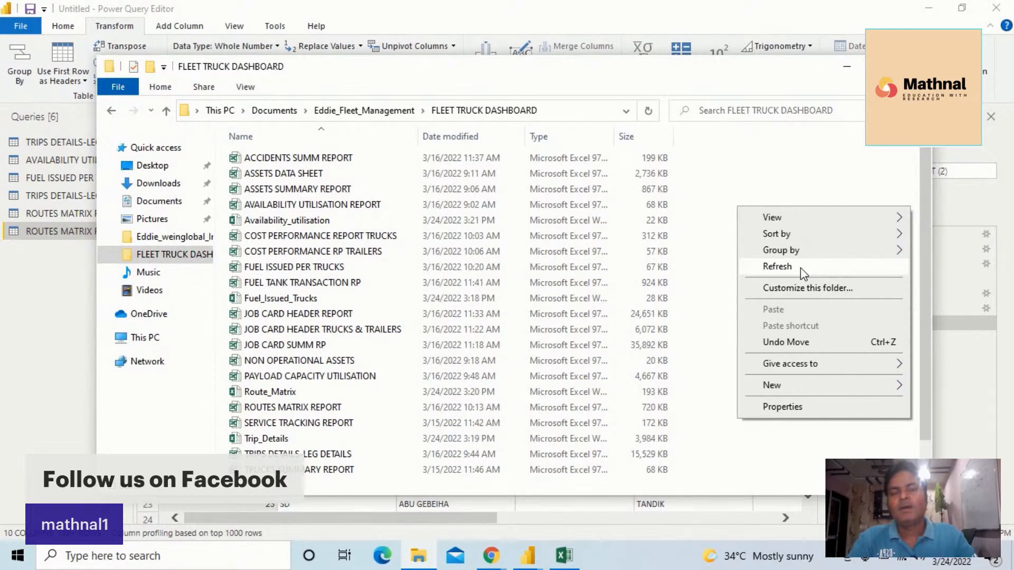
pyautogui.click(528, 559)
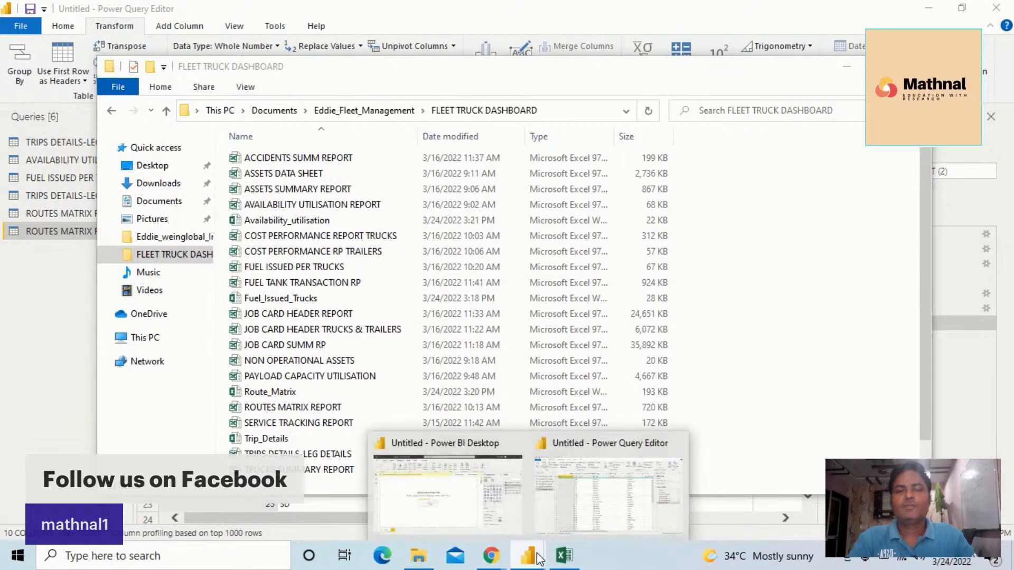
pyautogui.click(631, 478)
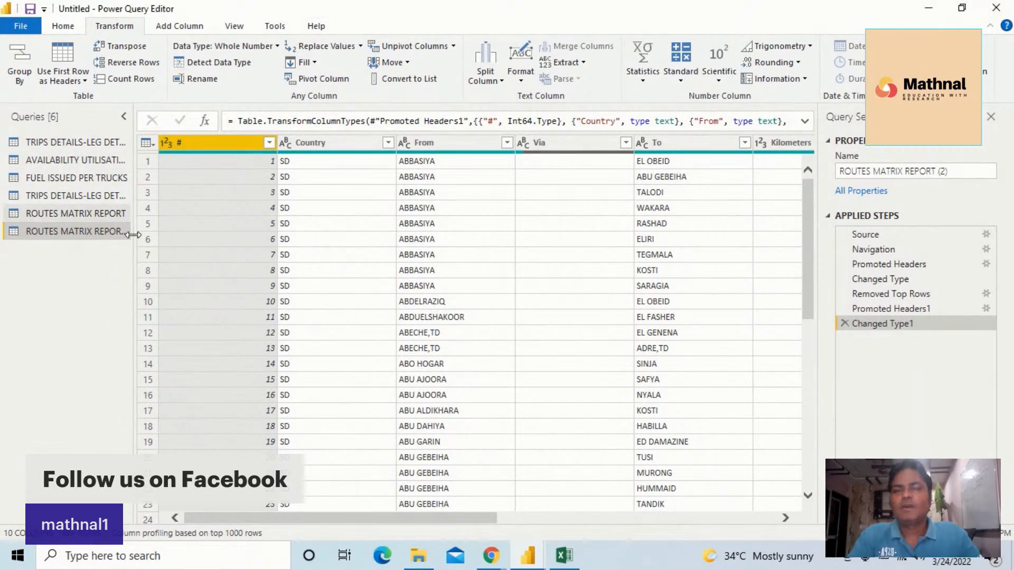
# Remove the # column from the routes query
pyautogui.moveTo(432, 520); pyautogui.dragTo(715, 513)
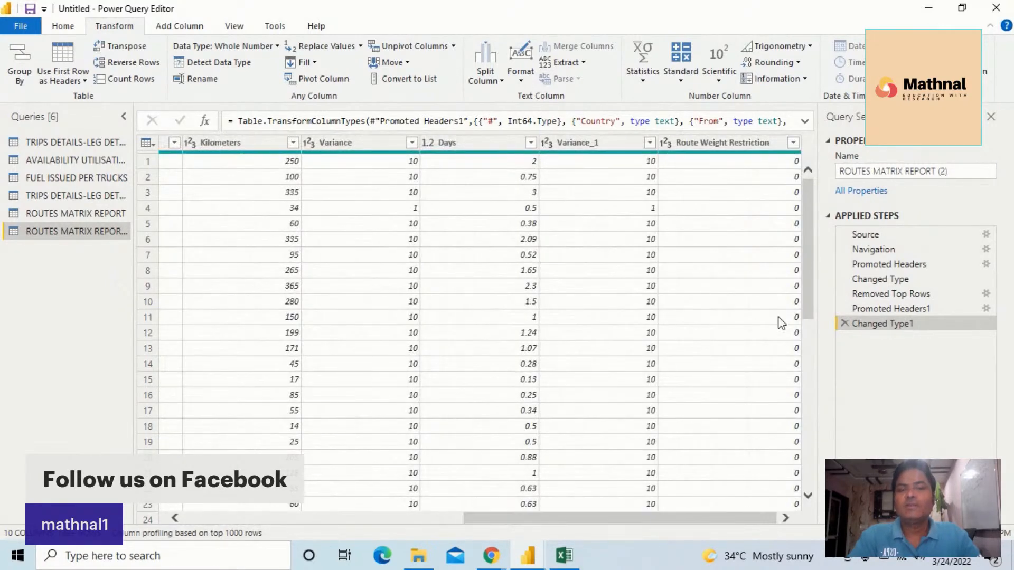
pyautogui.moveTo(718, 512); pyautogui.dragTo(433, 522)
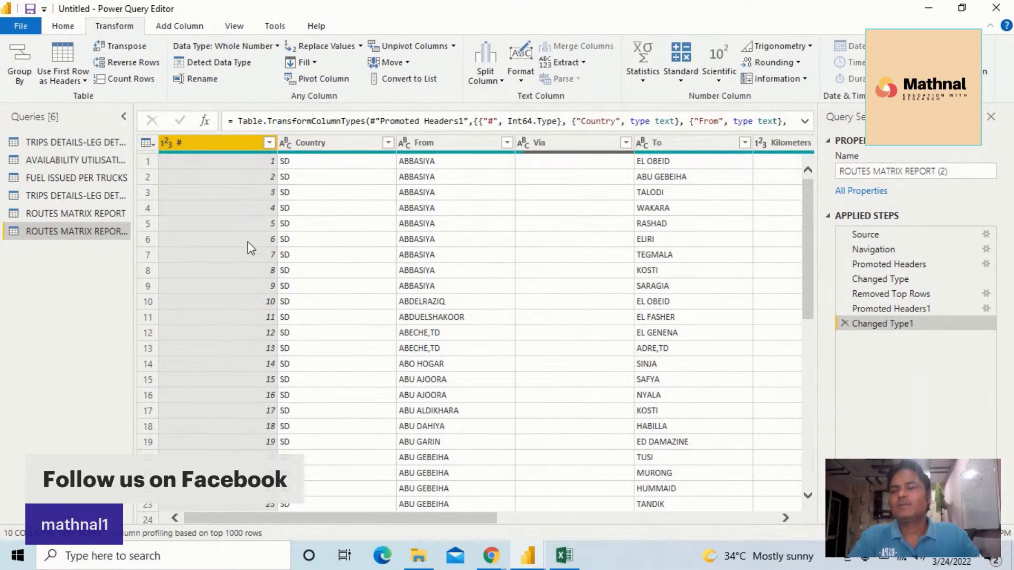
pyautogui.rightClick(226, 145)
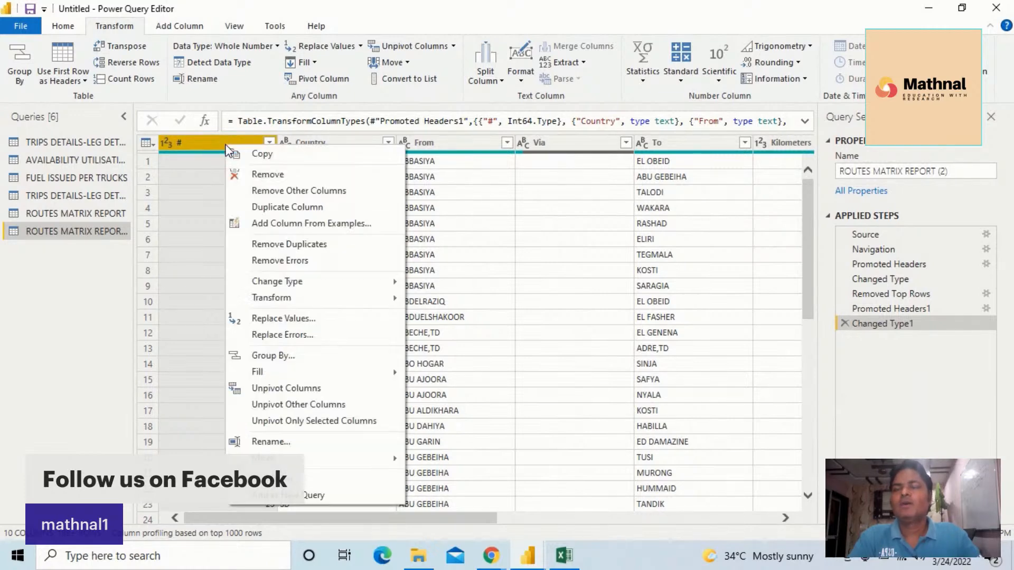
pyautogui.click(284, 178)
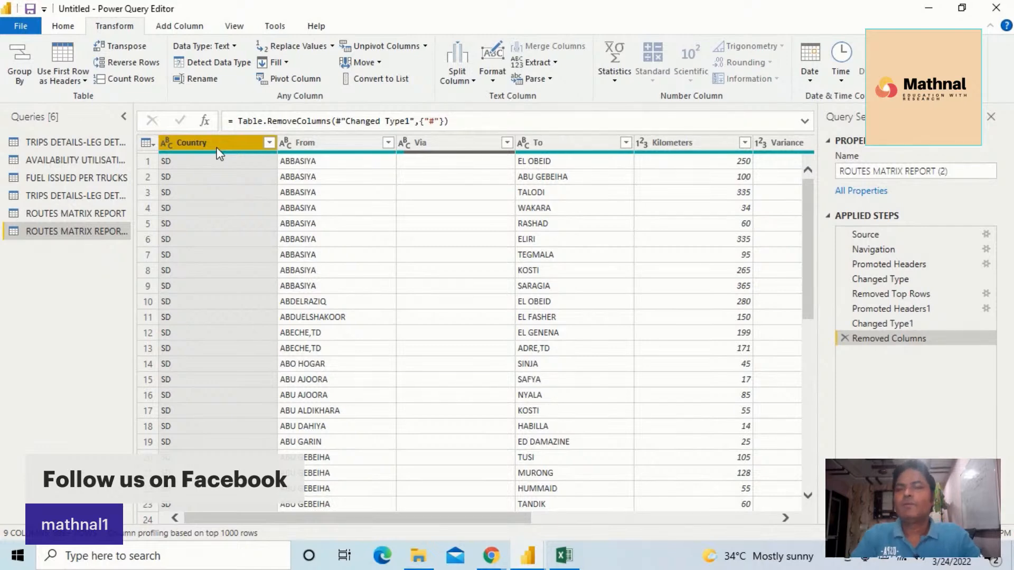
pyautogui.click(269, 144)
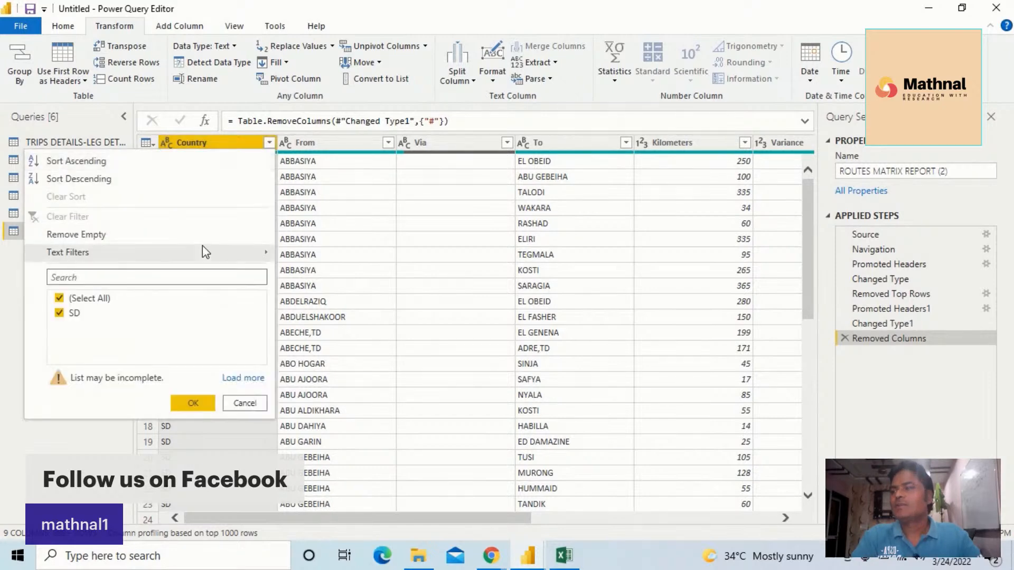
pyautogui.moveTo(202, 246)
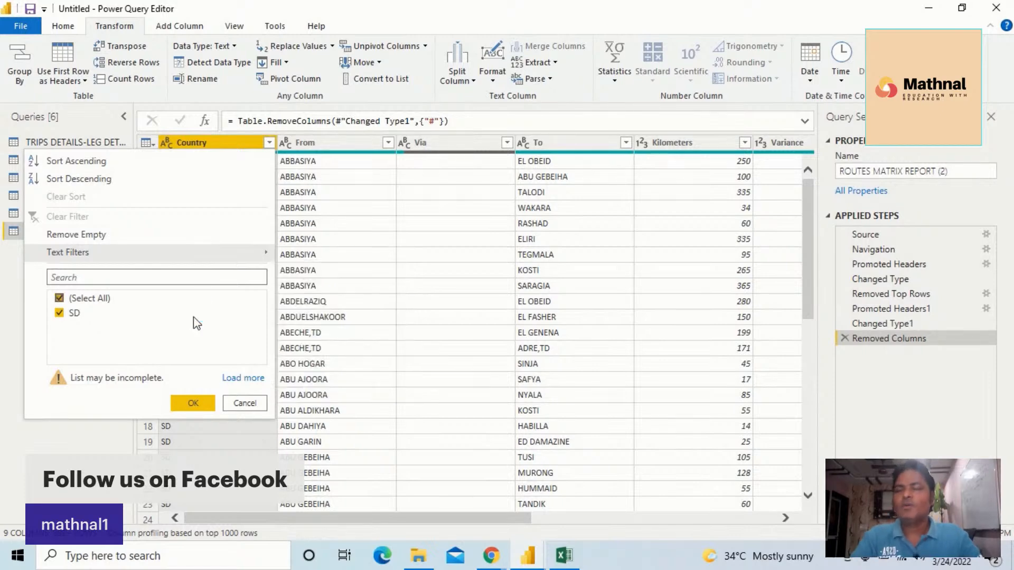
pyautogui.click(245, 404)
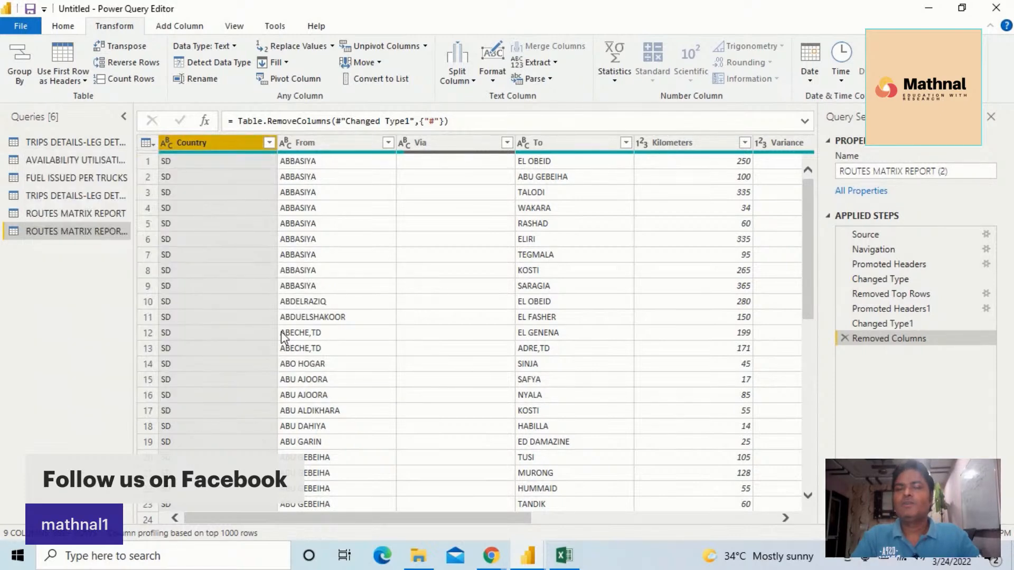
# Remove the Country column from the routes query
pyautogui.rightClick(211, 142)
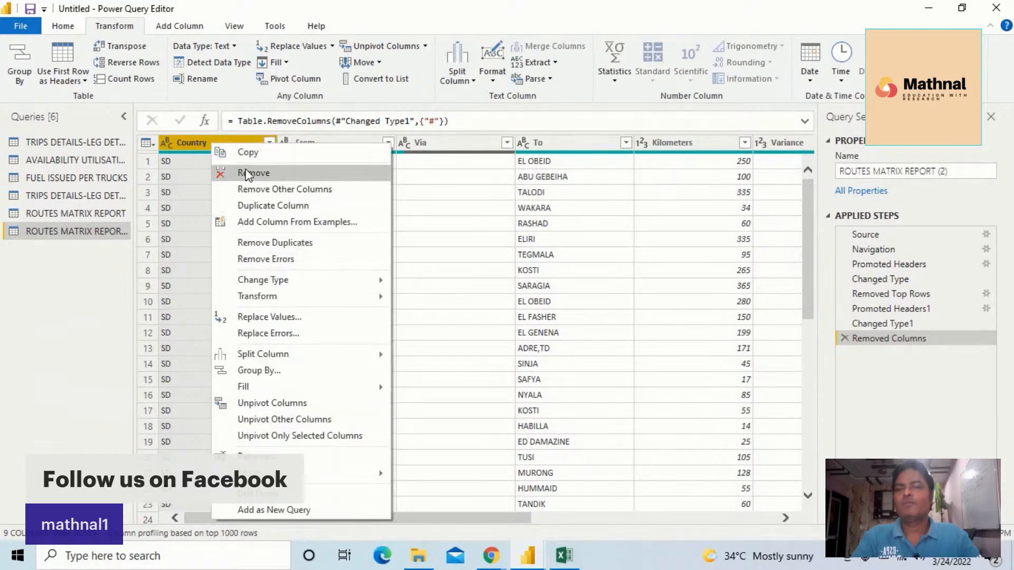
pyautogui.click(249, 175)
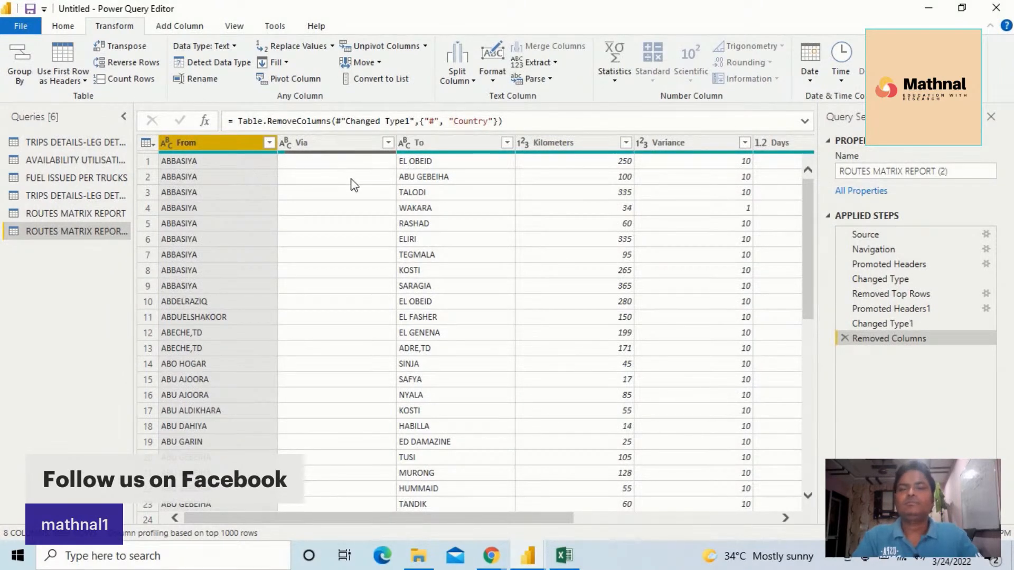
# Inspect the routes query's Via filter values and scroll across its columns up to Route Weight Restriction
pyautogui.click(385, 141)
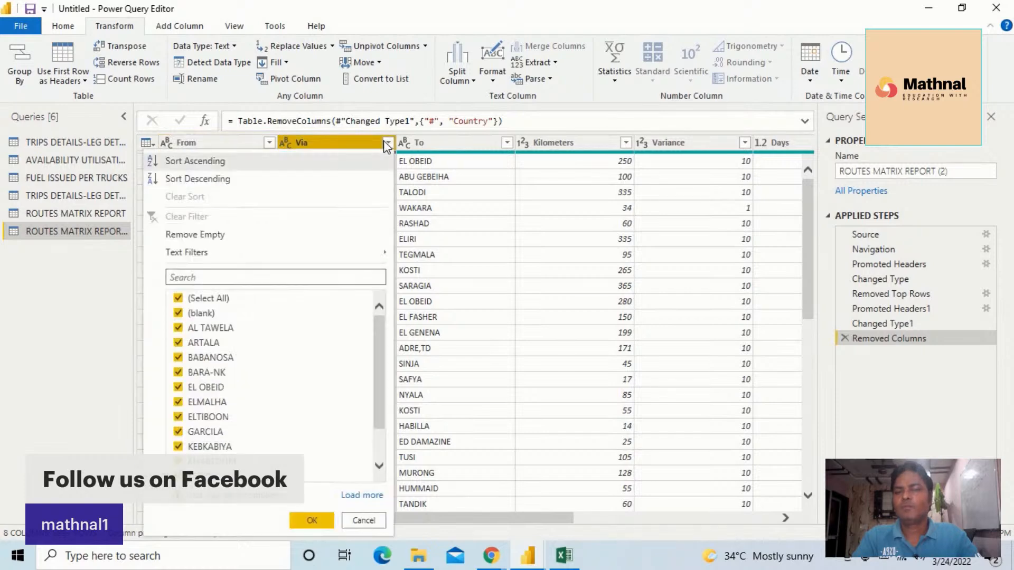
pyautogui.click(379, 145)
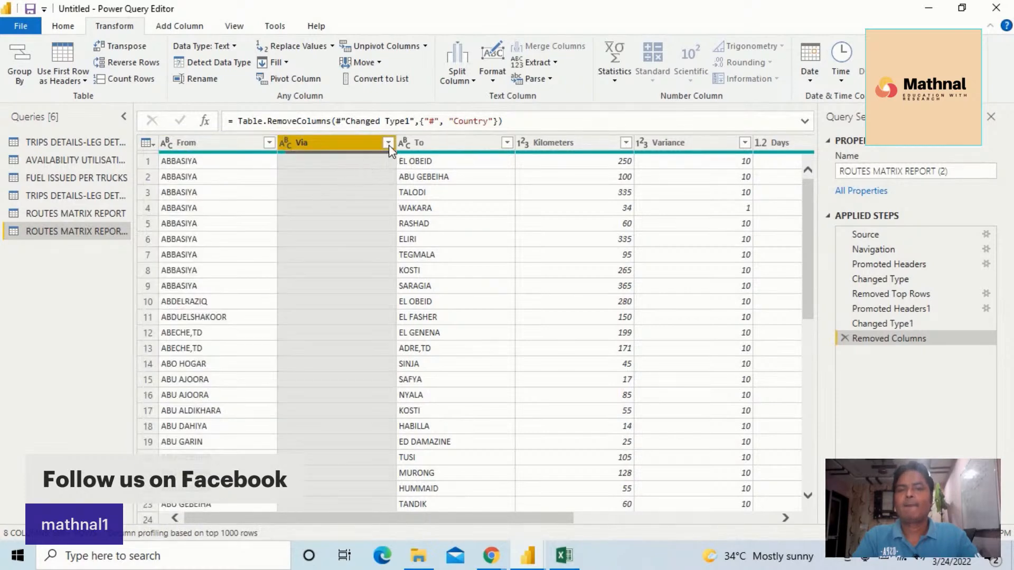
pyautogui.click(388, 143)
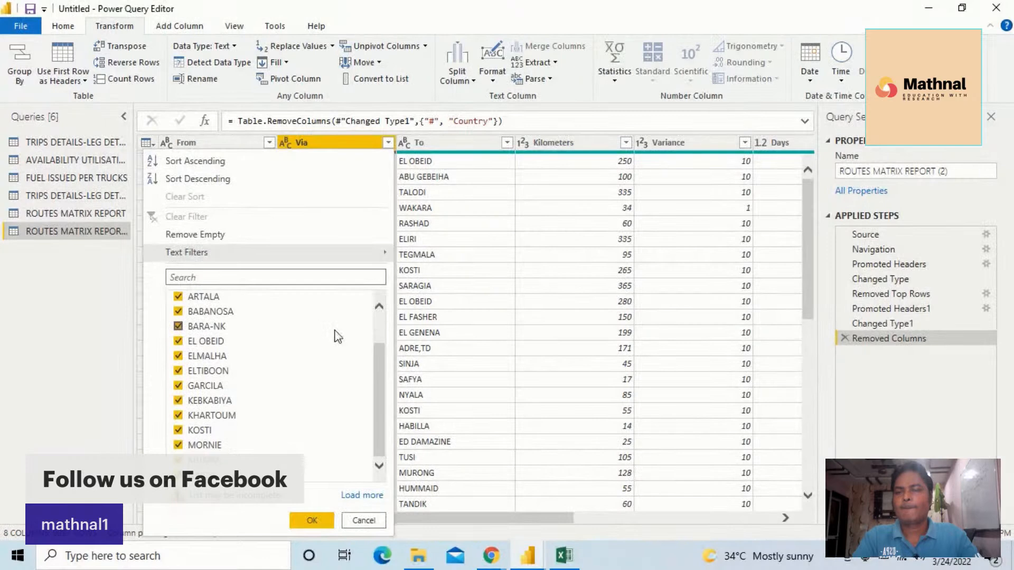
pyautogui.click(460, 209)
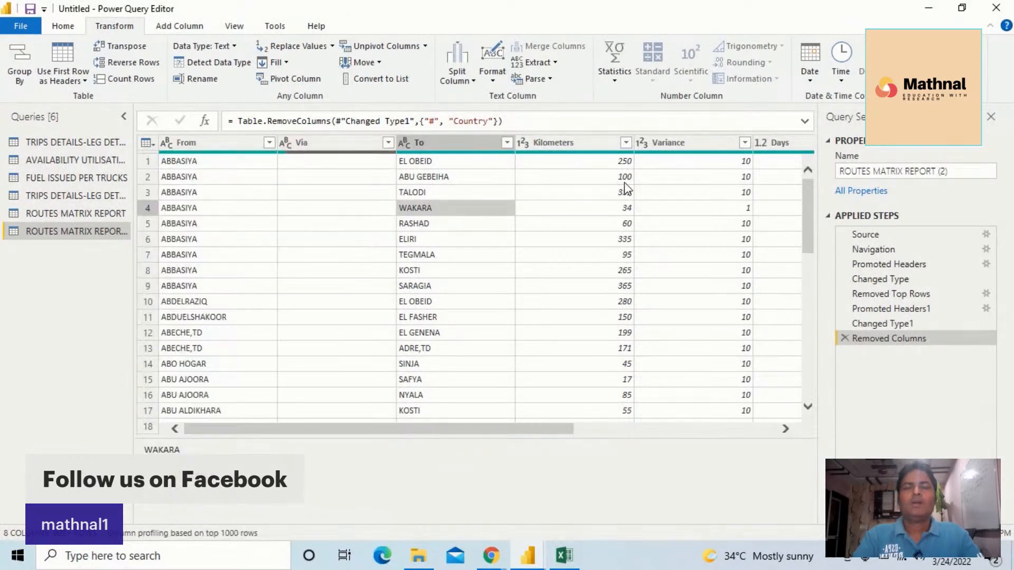
pyautogui.moveTo(572, 433); pyautogui.dragTo(477, 444)
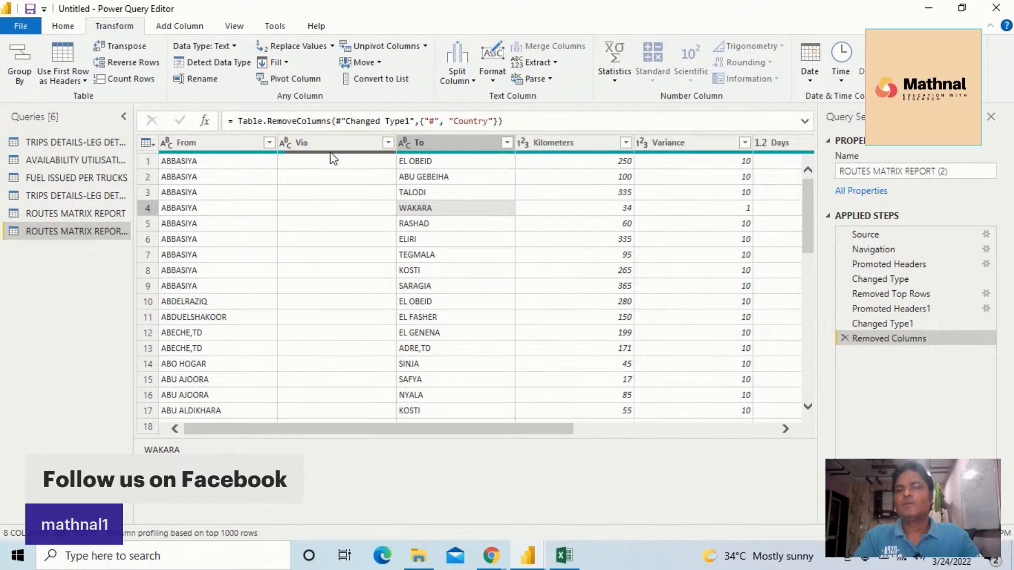
pyautogui.click(388, 143)
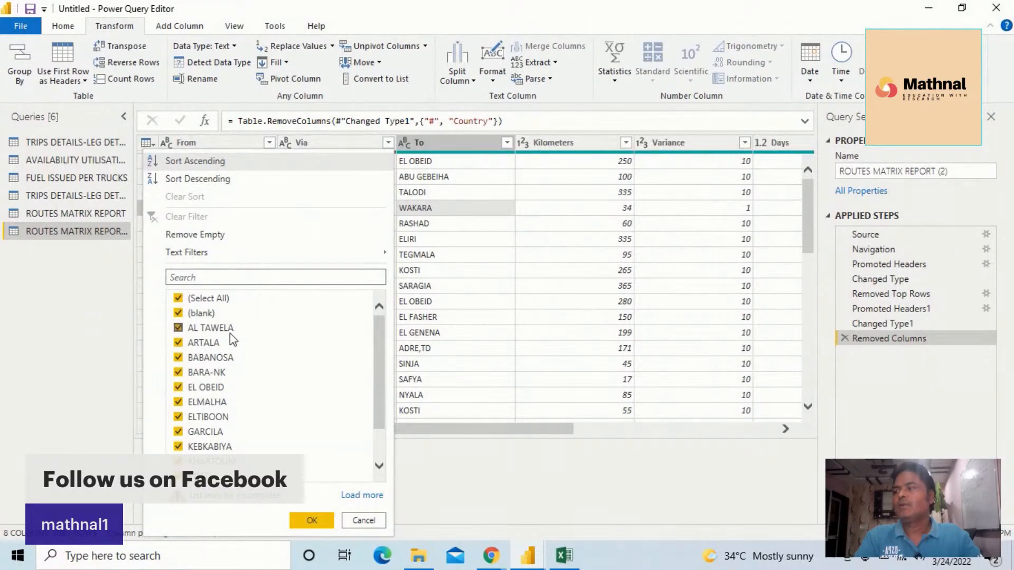
pyautogui.click(404, 191)
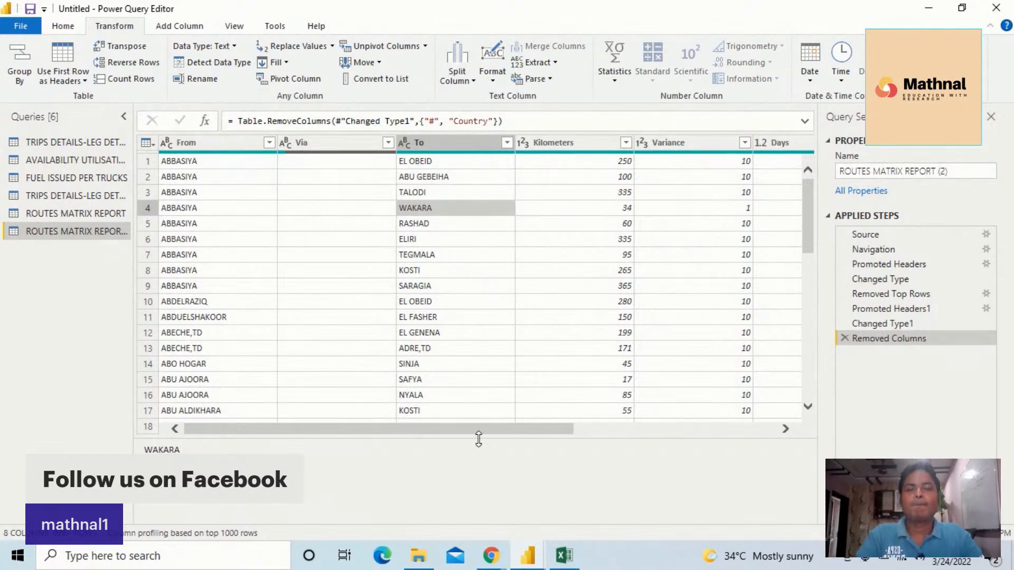
pyautogui.moveTo(521, 429); pyautogui.dragTo(645, 438)
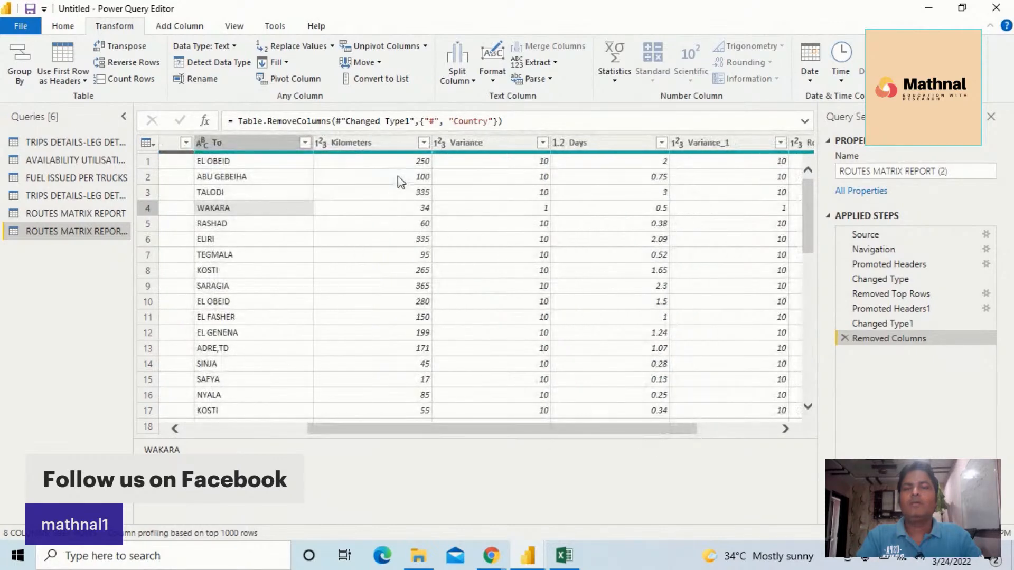
pyautogui.moveTo(453, 429); pyautogui.dragTo(335, 425)
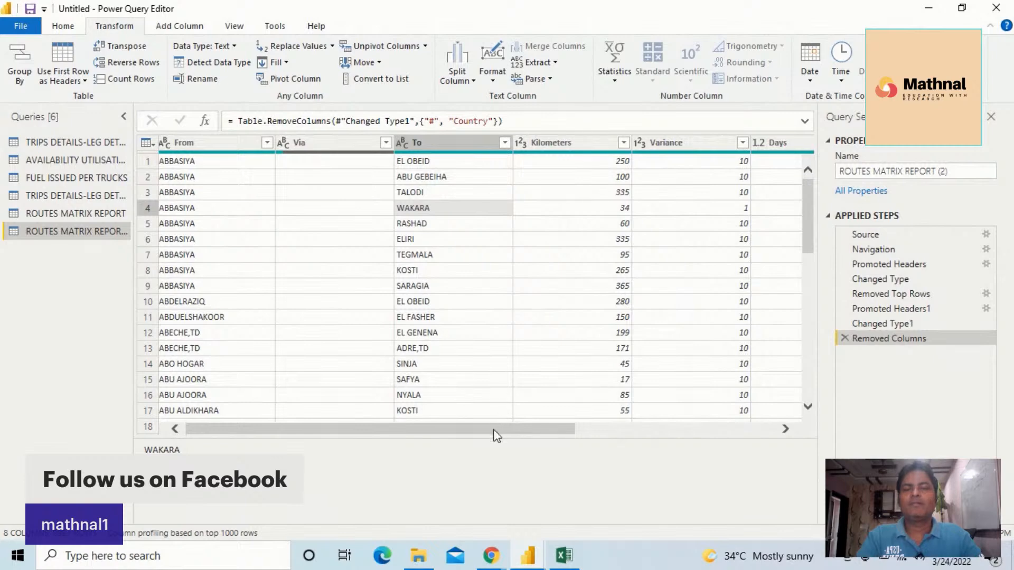
pyautogui.moveTo(502, 433); pyautogui.dragTo(553, 433)
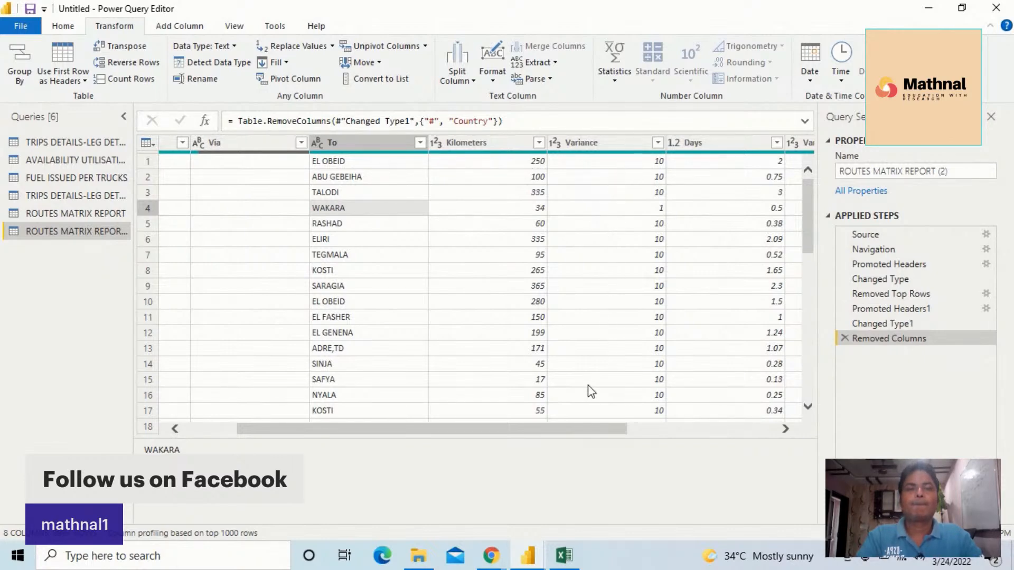
pyautogui.moveTo(602, 429); pyautogui.dragTo(720, 431)
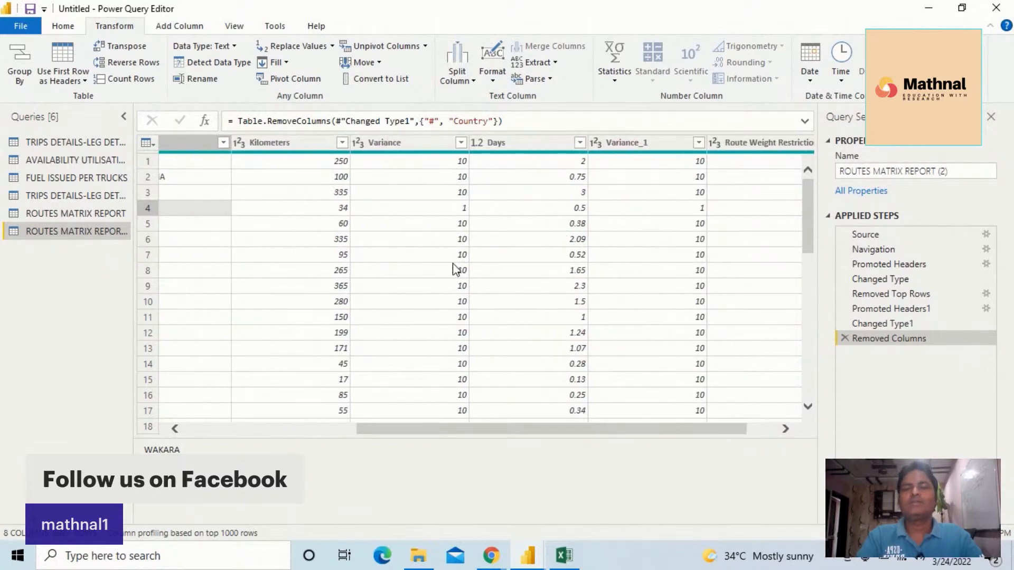
pyautogui.scroll(-5, 452, 267)
pyautogui.scroll(5, 468, 297)
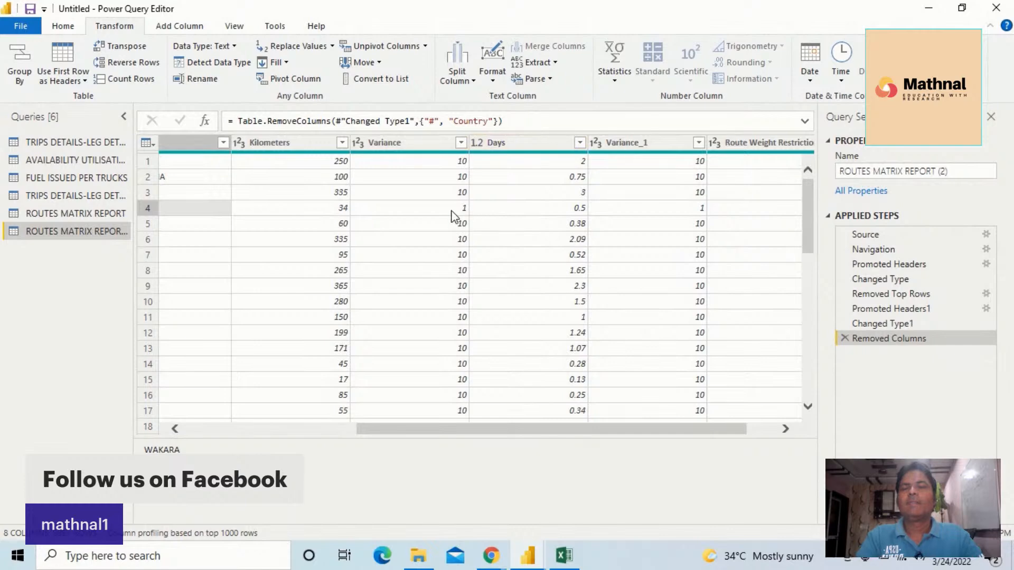
pyautogui.moveTo(518, 430); pyautogui.dragTo(346, 421)
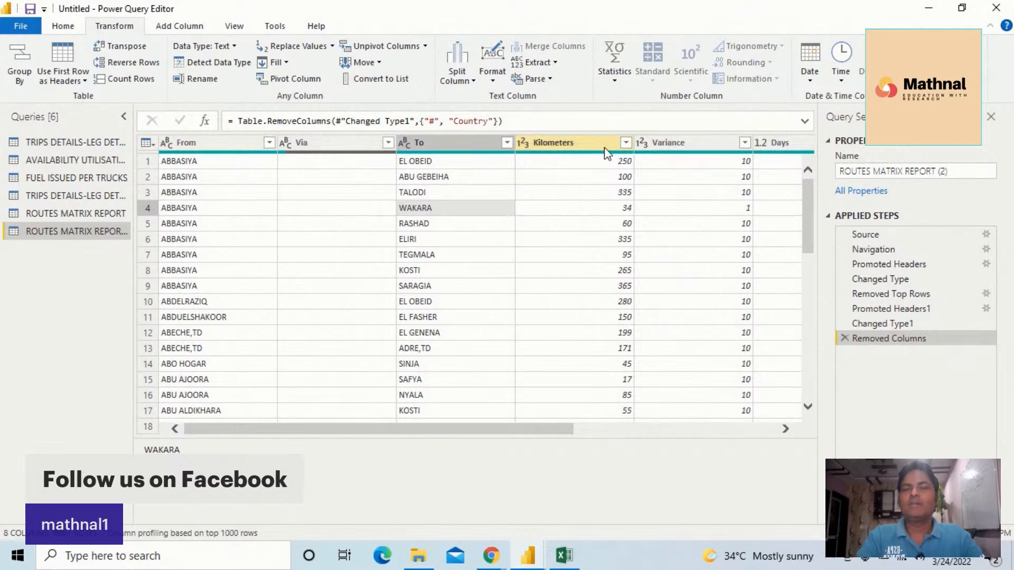
pyautogui.click(784, 429)
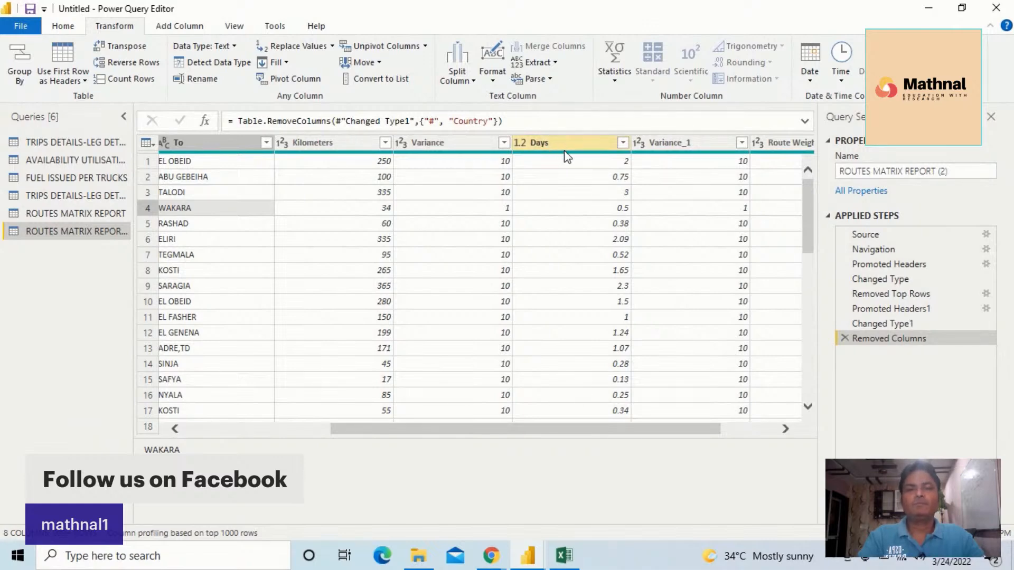
pyautogui.click(786, 429)
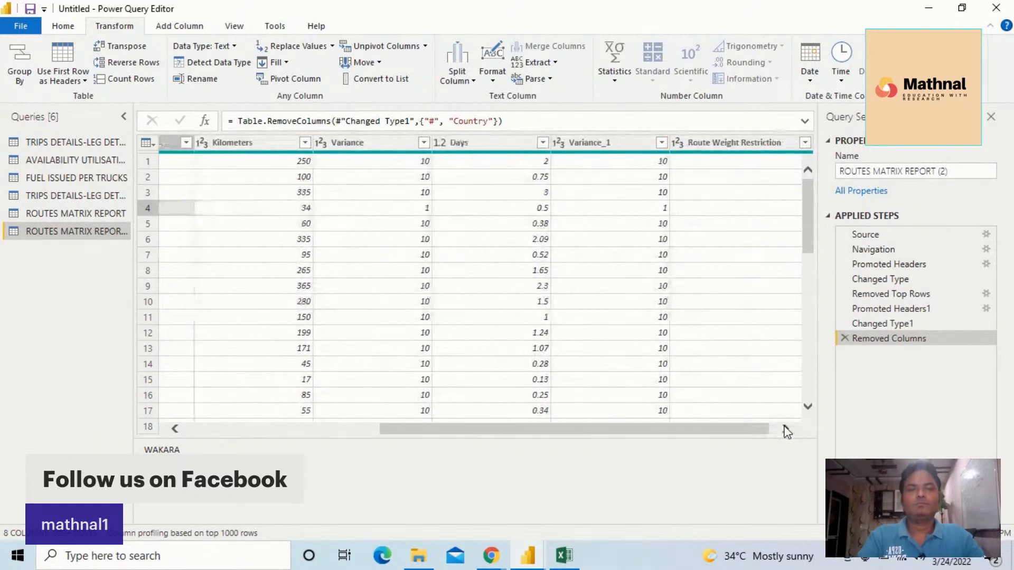
pyautogui.click(786, 428)
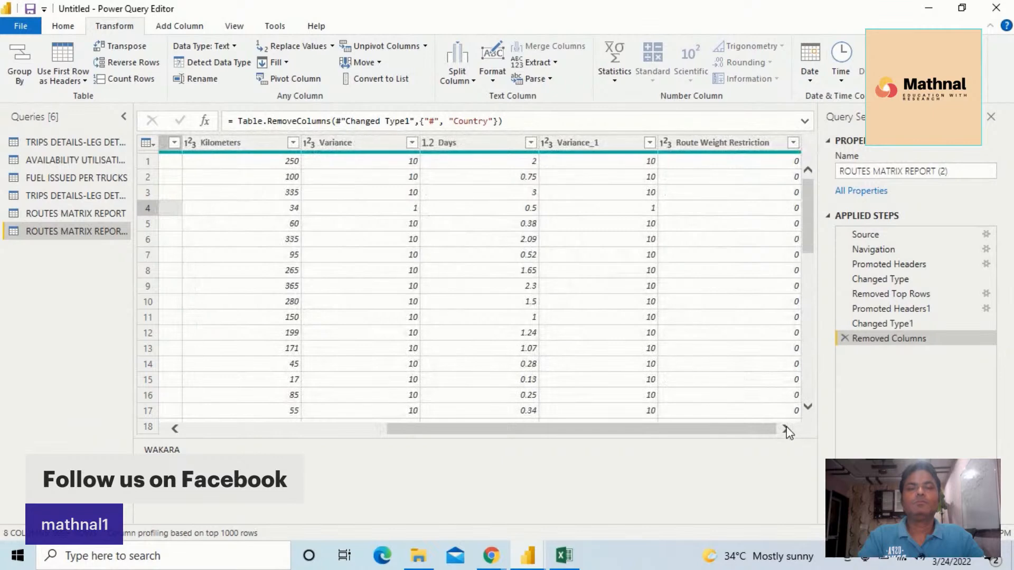
pyautogui.click(794, 142)
pyautogui.click(796, 141)
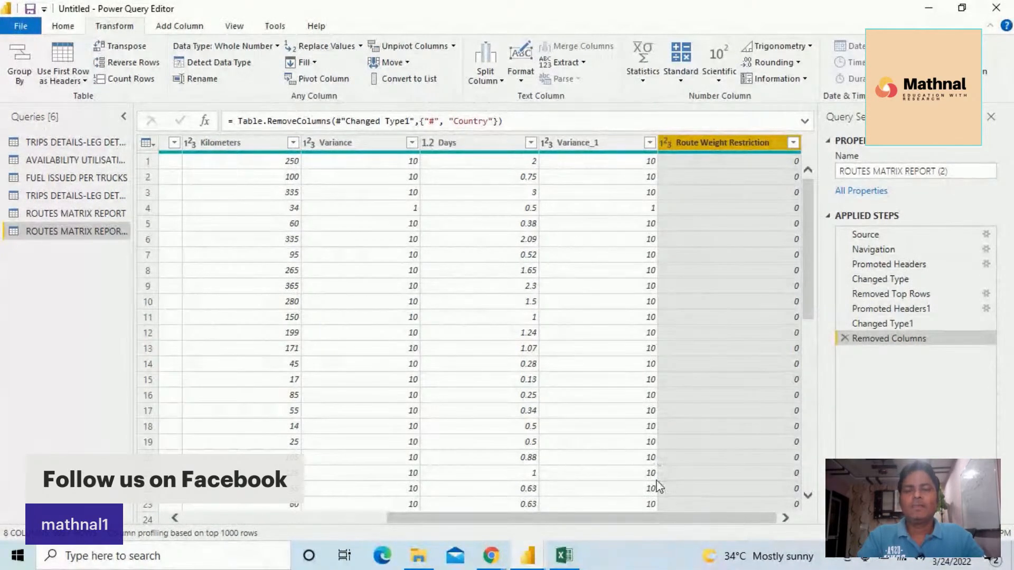
pyautogui.moveTo(638, 519); pyautogui.dragTo(422, 500)
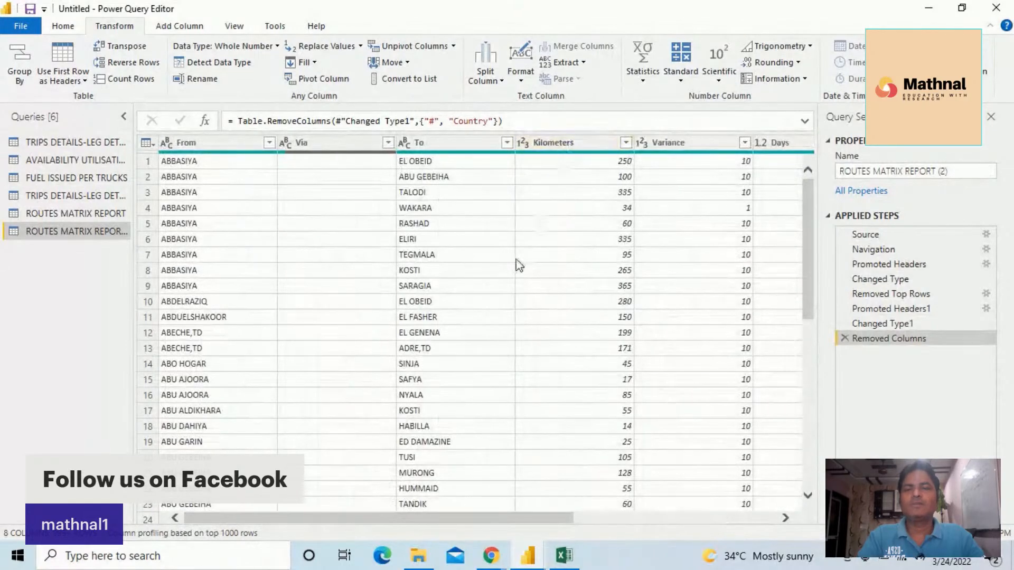
# Close the Power Query Editor applying all query changes, and return to the Power BI Desktop report canvas
pyautogui.click(63, 26)
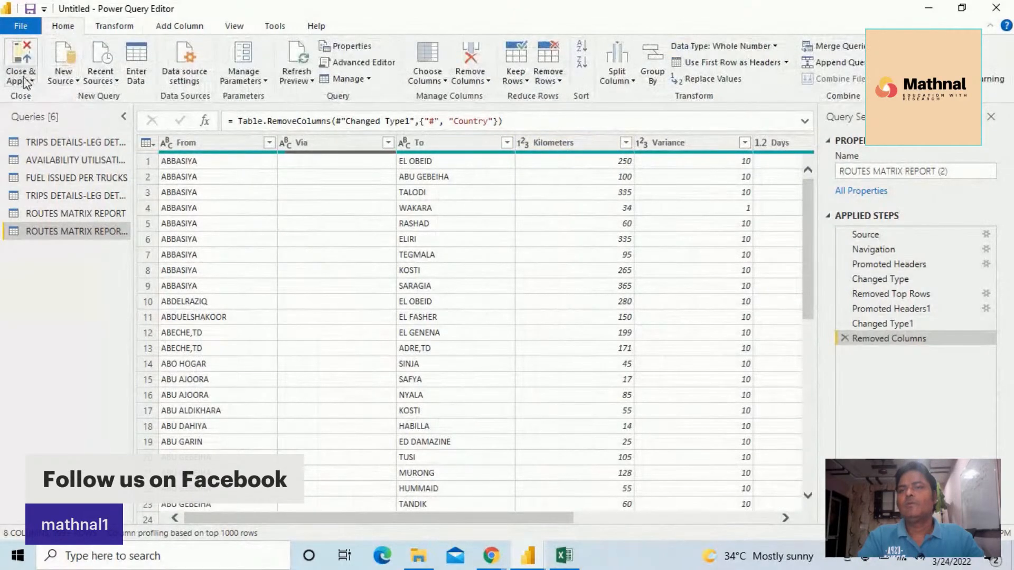
pyautogui.click(24, 79)
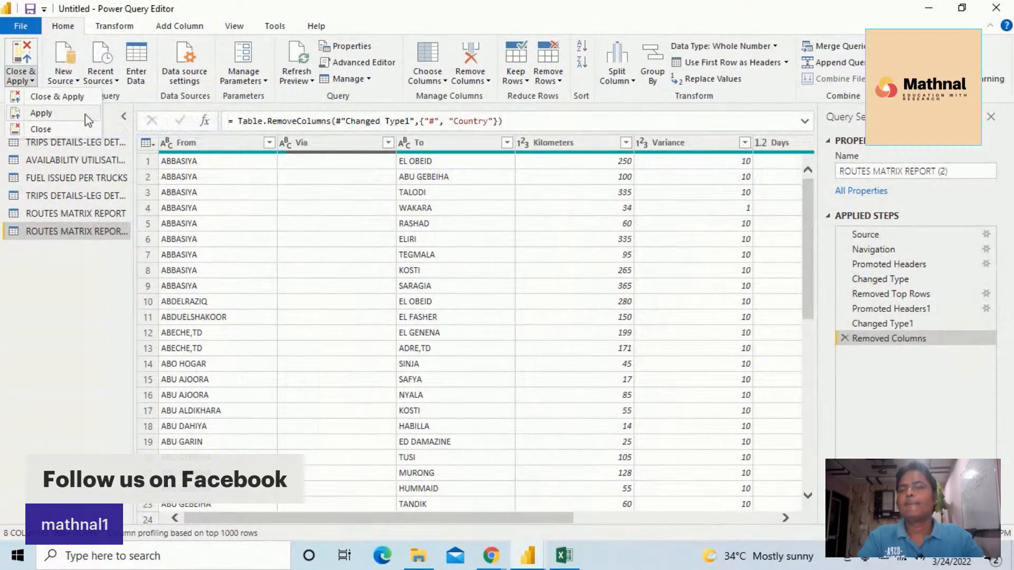
pyautogui.click(73, 98)
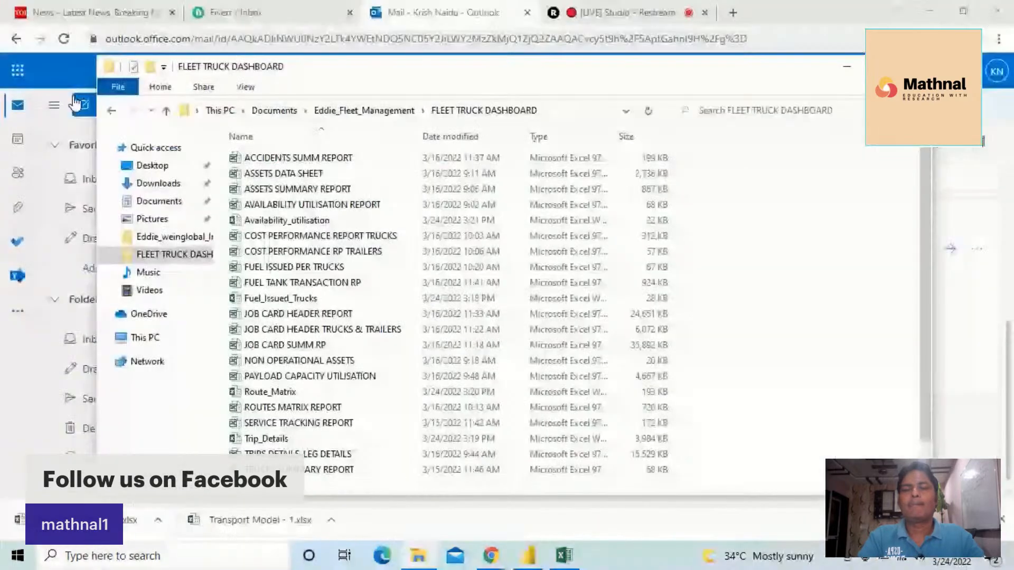
pyautogui.click(526, 560)
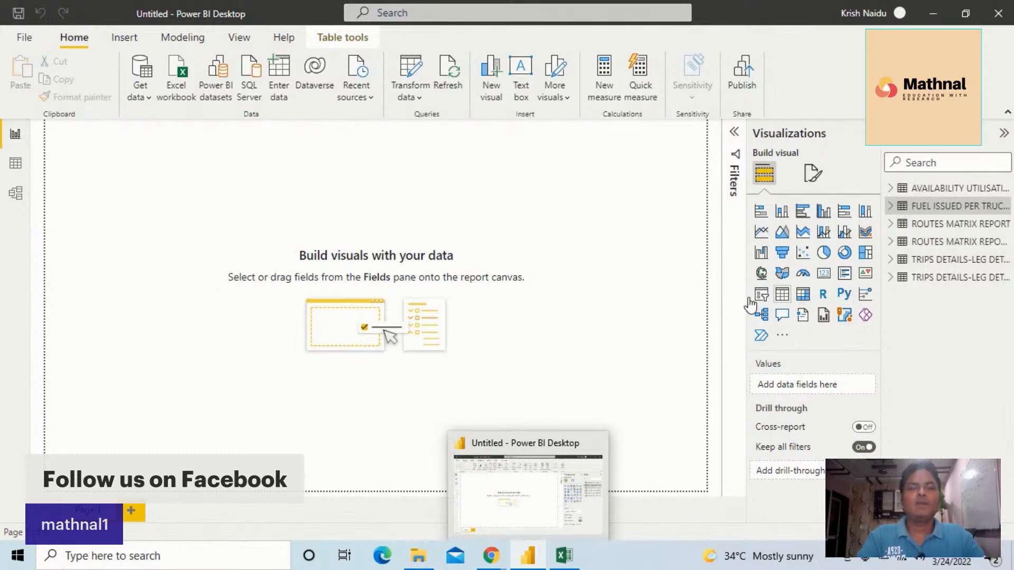
pyautogui.click(600, 256)
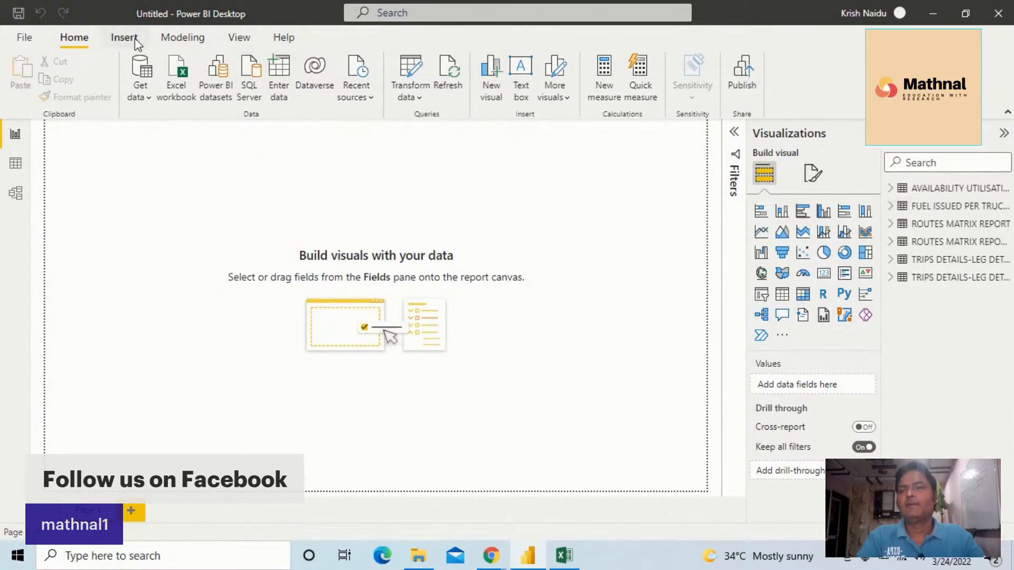
# Apply the report's current theme from the themes gallery
pyautogui.click(239, 37)
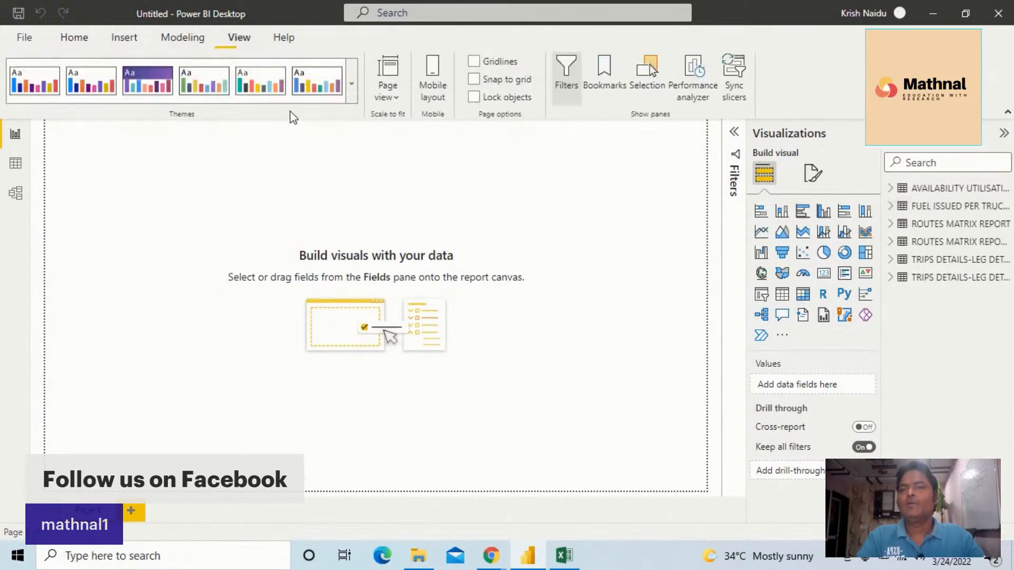
pyautogui.click(351, 84)
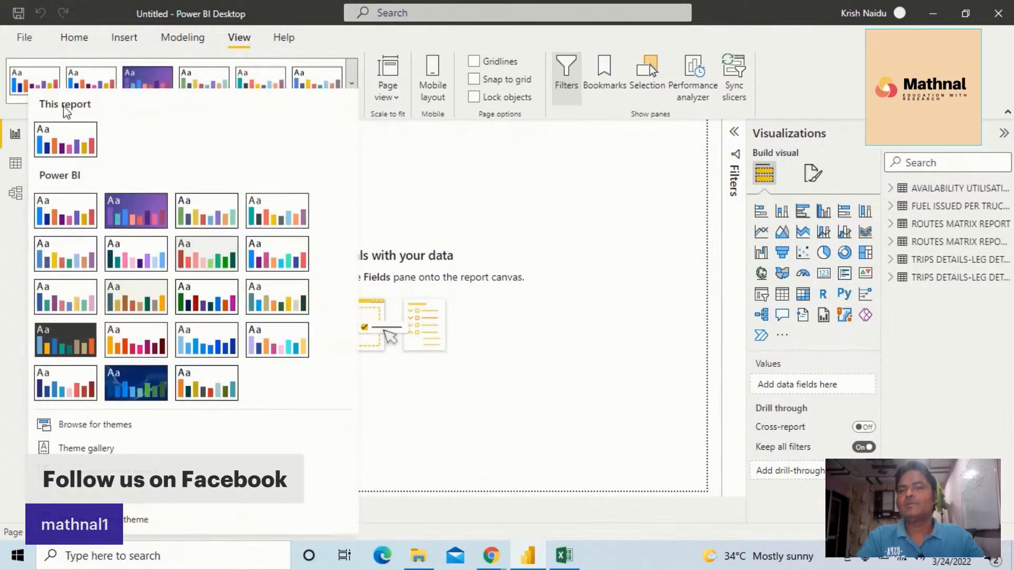
pyautogui.click(65, 147)
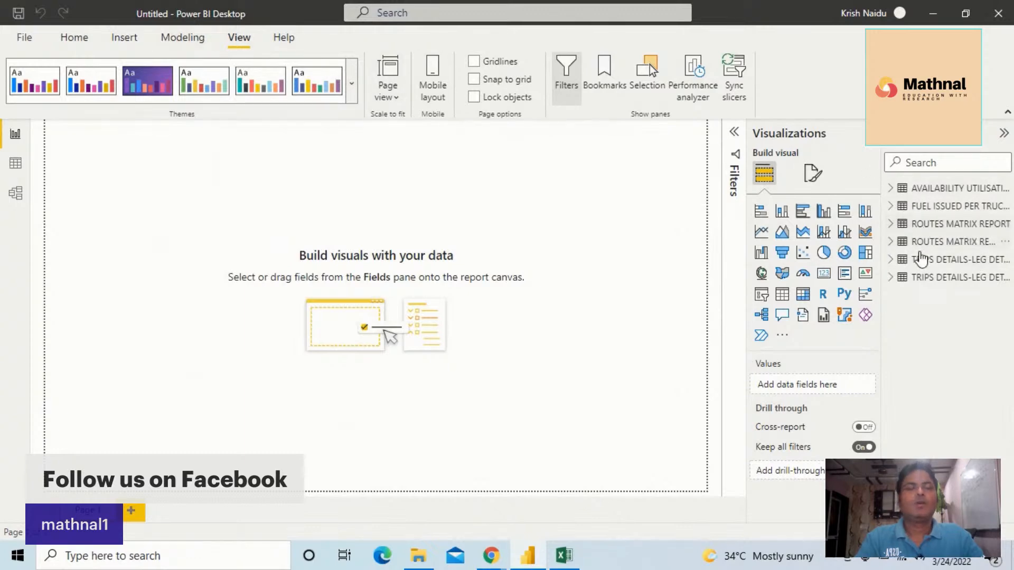
# Expand the two routes matrix tables in the Fields list to examine their fields
pyautogui.click(960, 227)
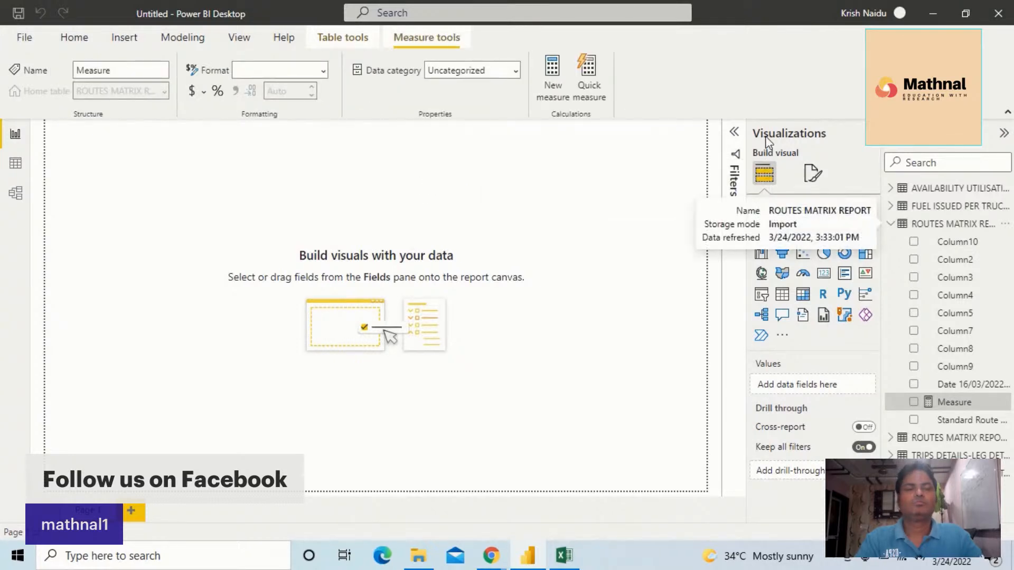
pyautogui.click(892, 439)
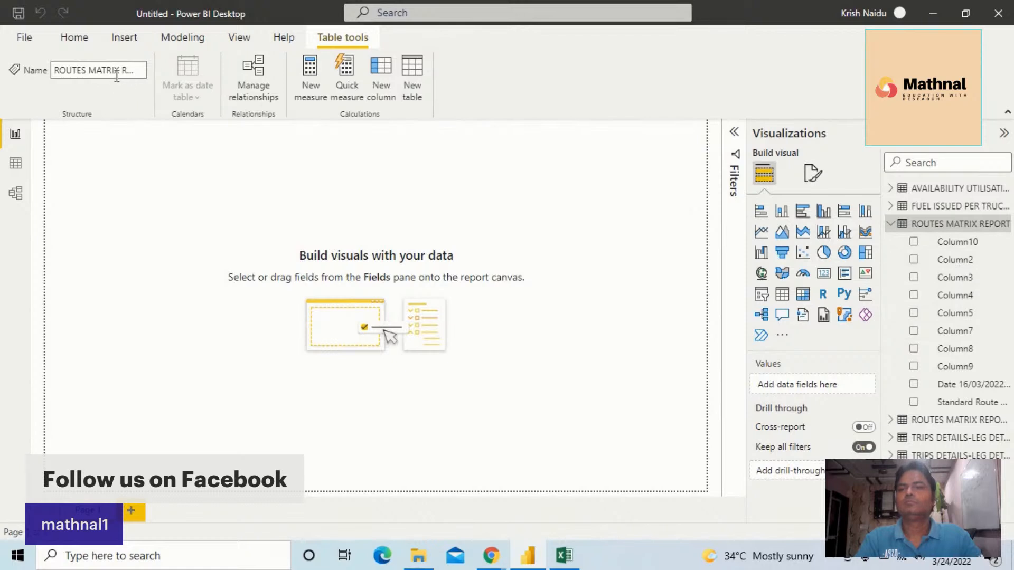
pyautogui.click(135, 75)
pyautogui.click(135, 75)
pyautogui.click(139, 73)
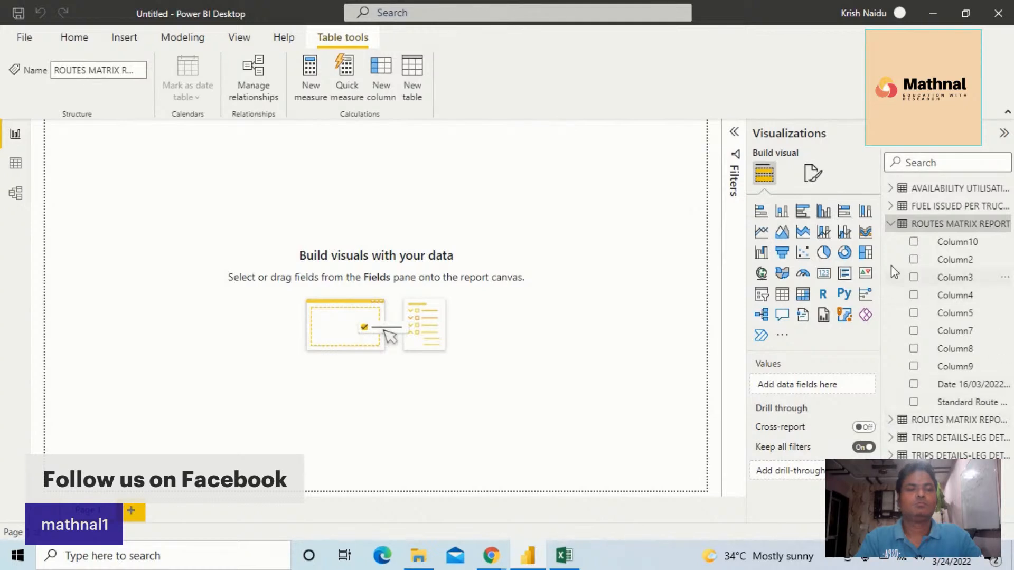
pyautogui.click(891, 226)
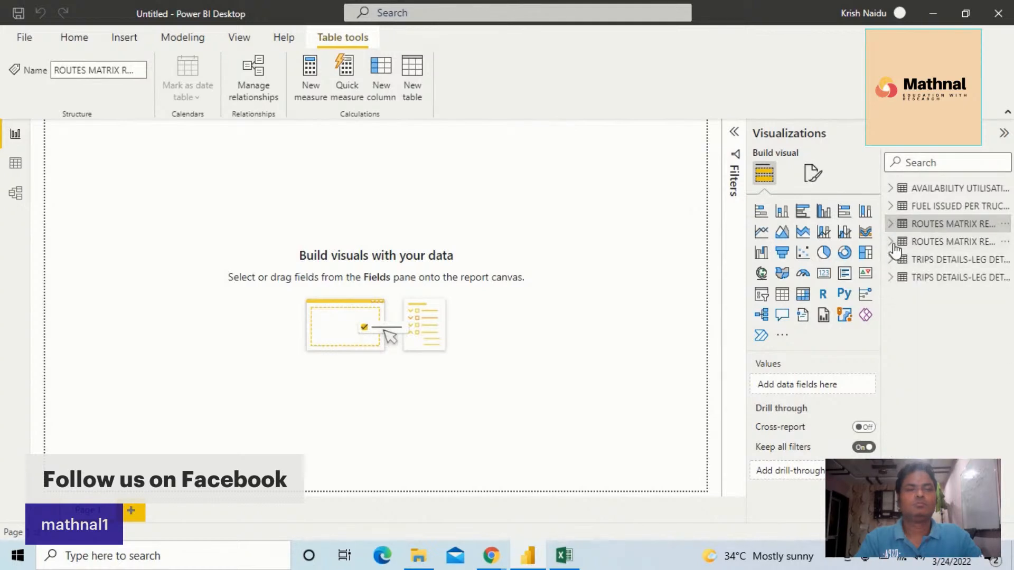
pyautogui.click(892, 242)
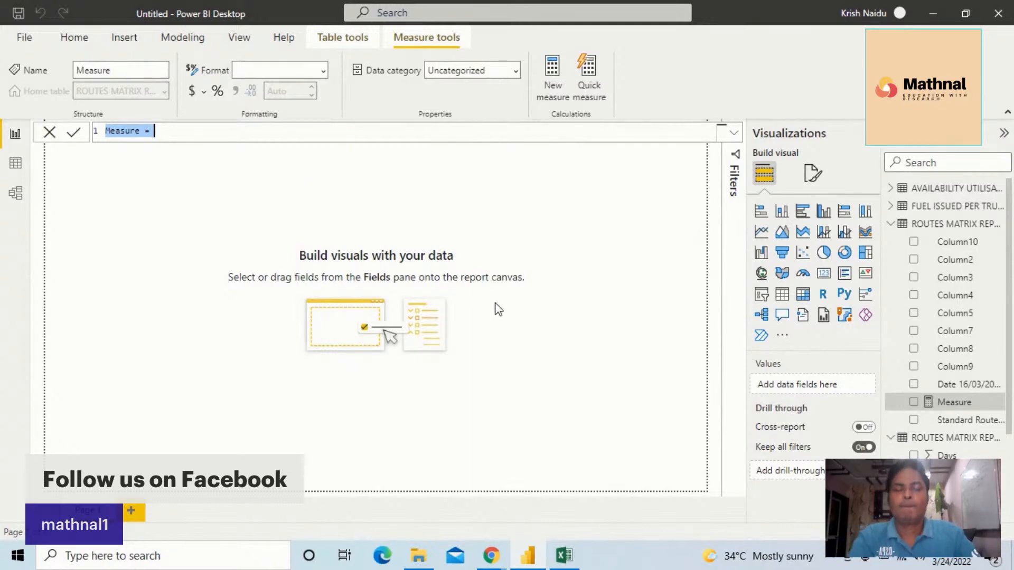
# Try to rename the measure in the routes matrix table, dismissing the naming conflict
pyautogui.click(922, 562)
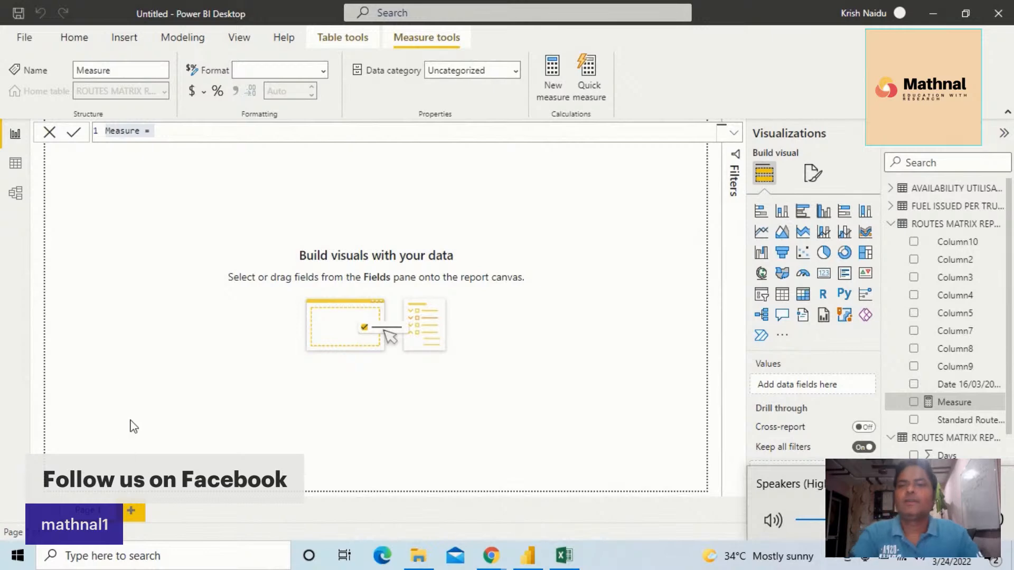
pyautogui.click(121, 71)
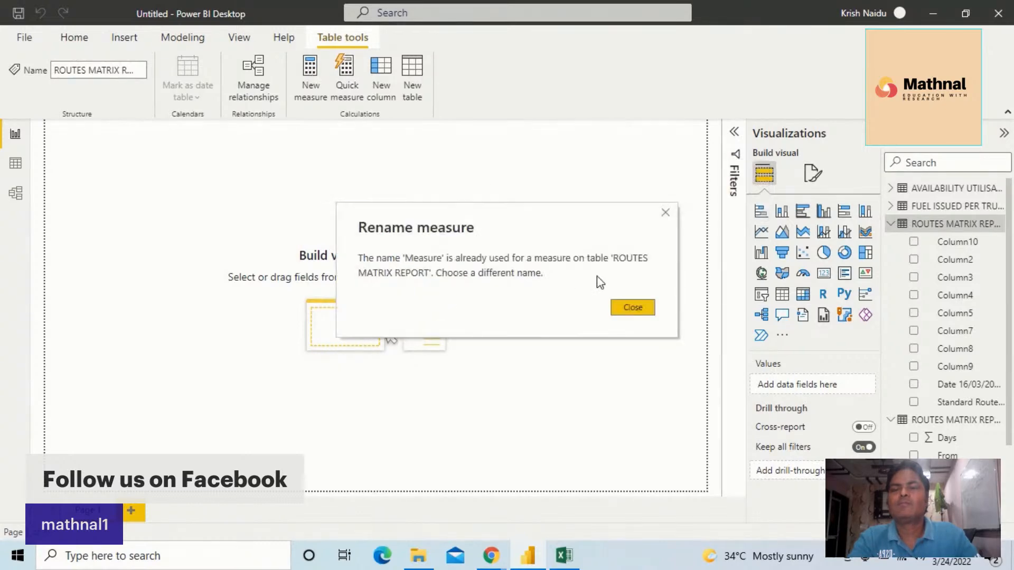
pyautogui.click(633, 307)
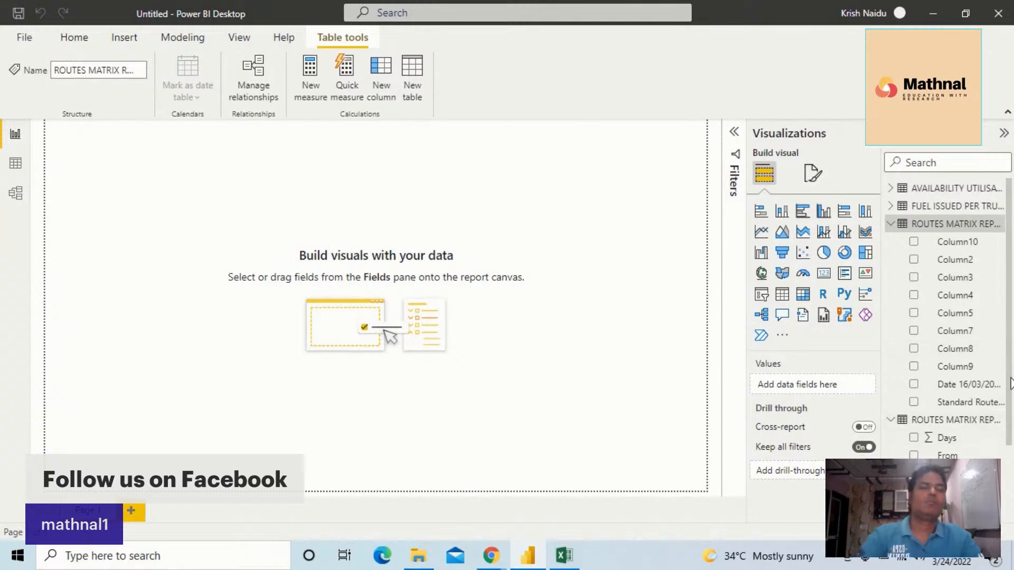
pyautogui.scroll(-3, 1004, 362)
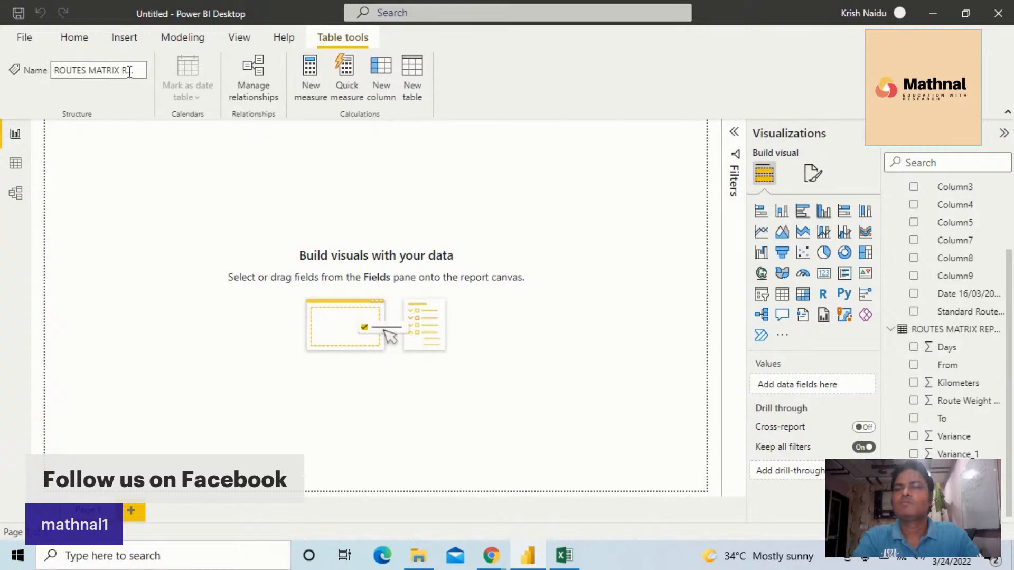
# Try to rename the routes matrix table as Distance by Route
pyautogui.click(122, 70)
pyautogui.click(120, 69)
pyautogui.tripleClick(120, 70)
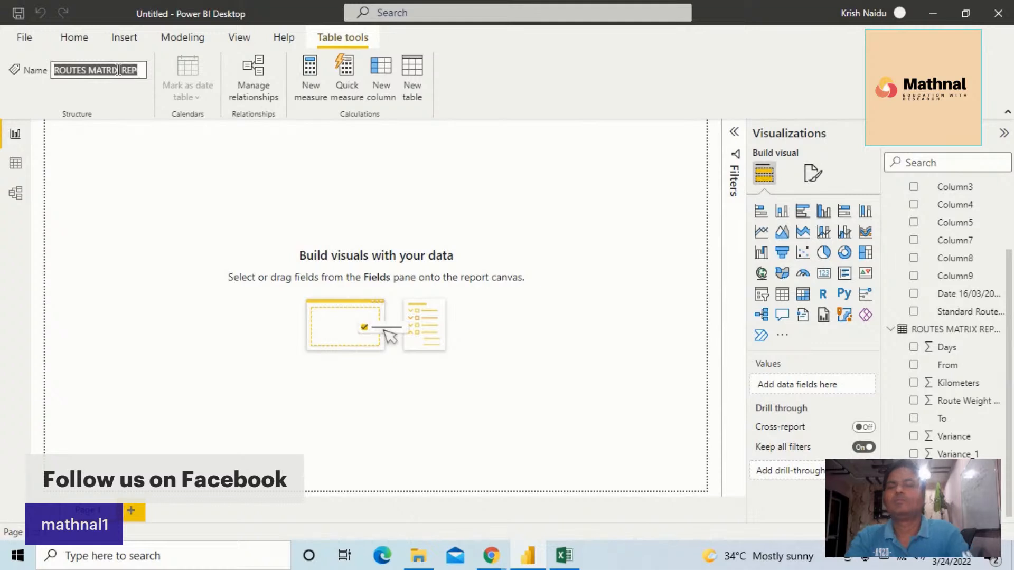
pyautogui.press('BackSpace')
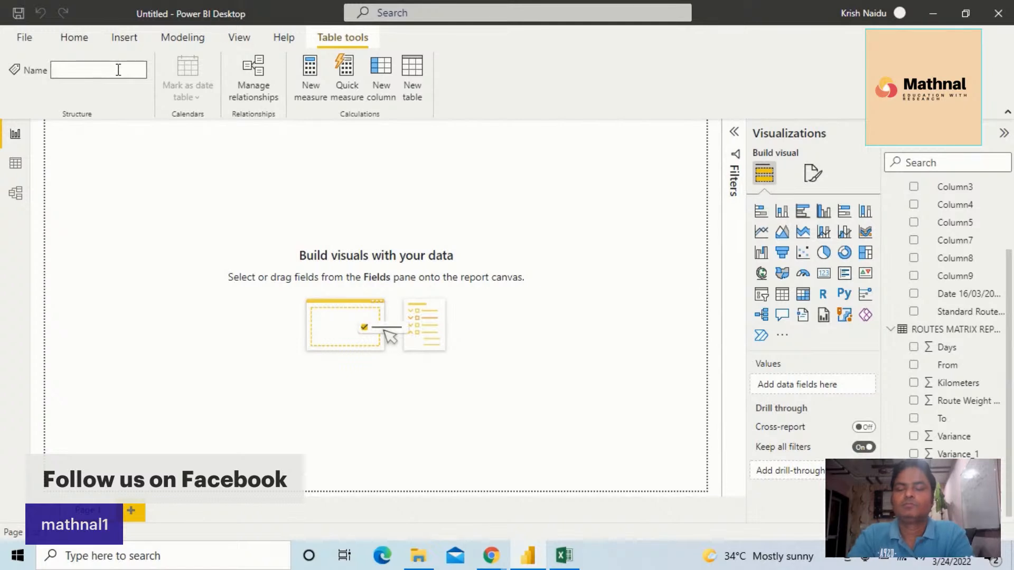
pyautogui.write('Dista')
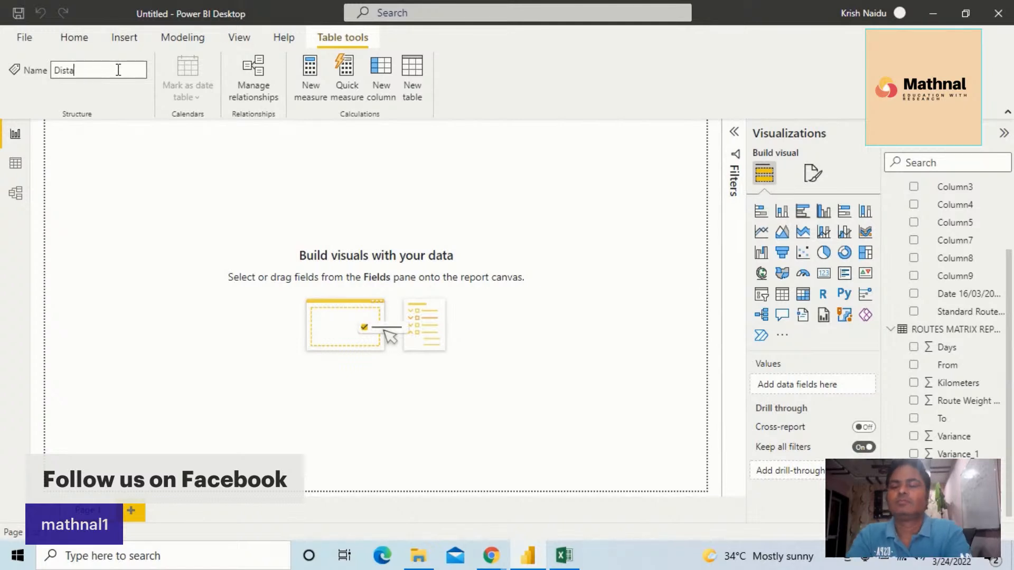
pyautogui.write('nce b')
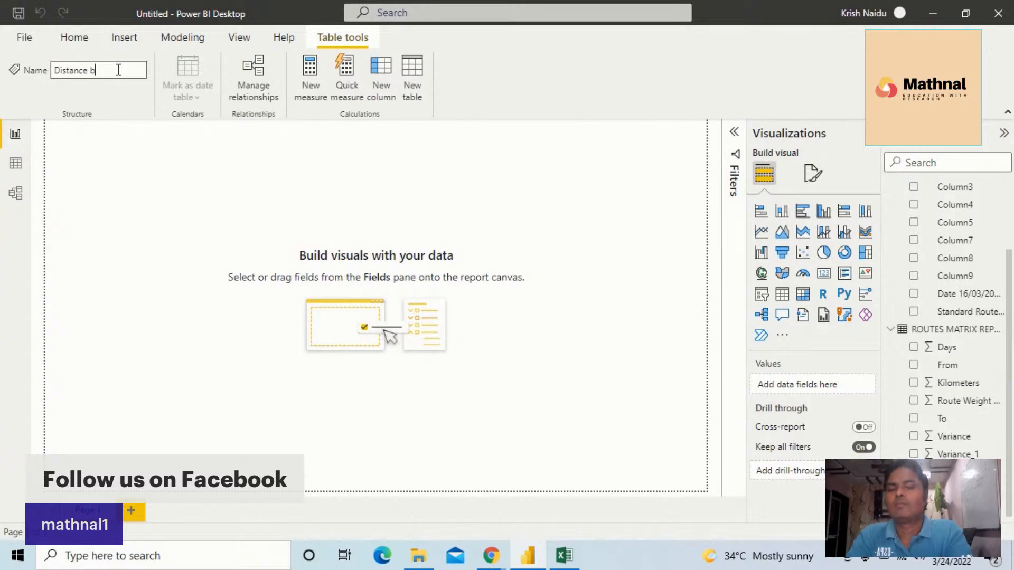
pyautogui.write('y Route')
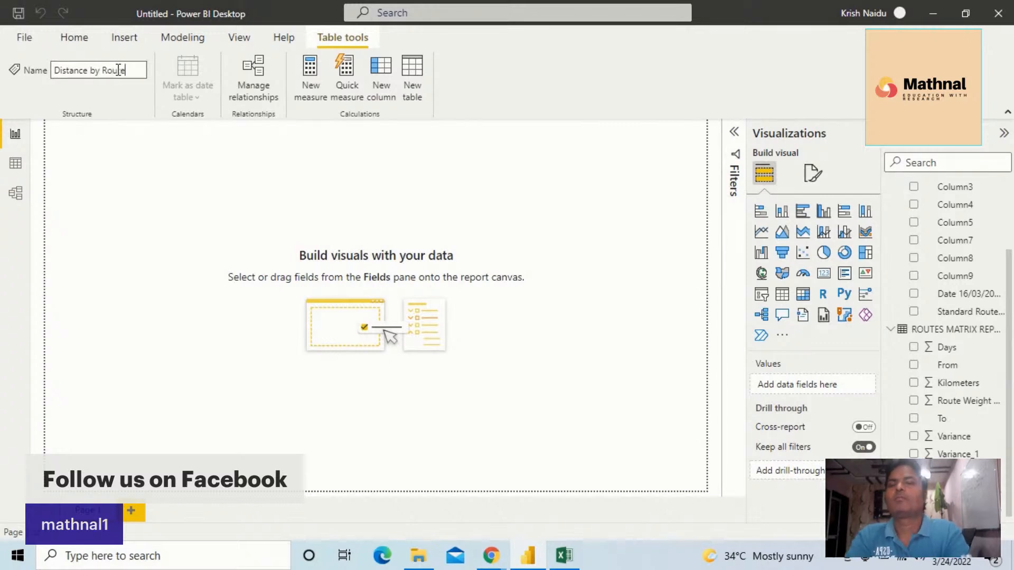
pyautogui.press('Return')
pyautogui.click(173, 160)
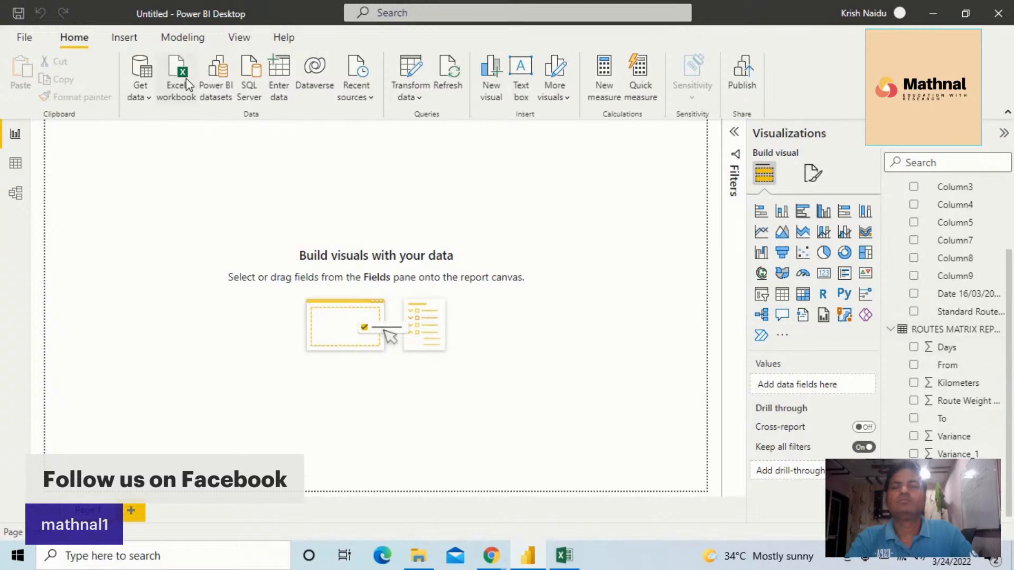
# Add a new measure to the ROUTES MATRIX REPORT (2) table and name it Average distance by Rooute
pyautogui.click(193, 42)
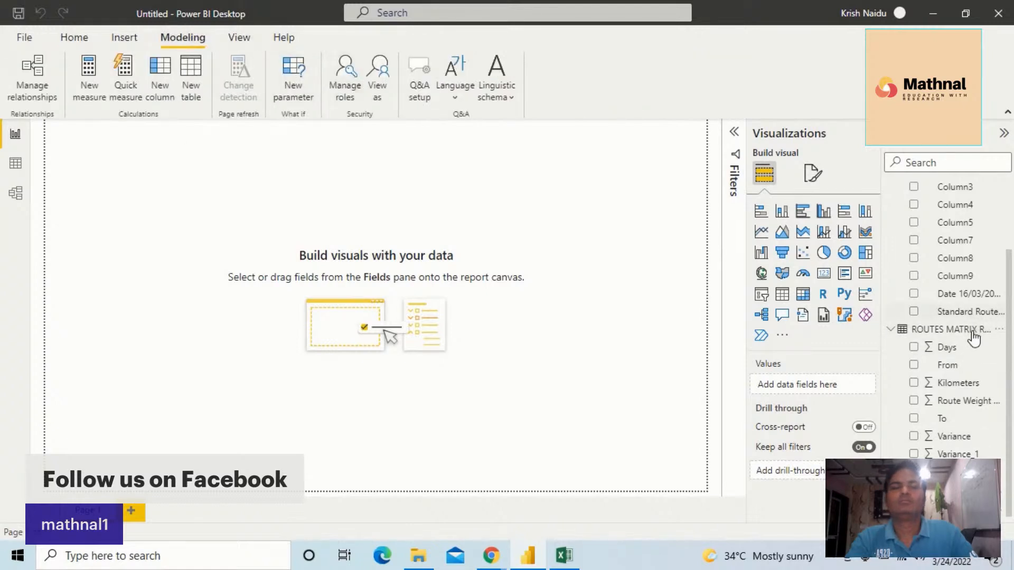
pyautogui.click(946, 330)
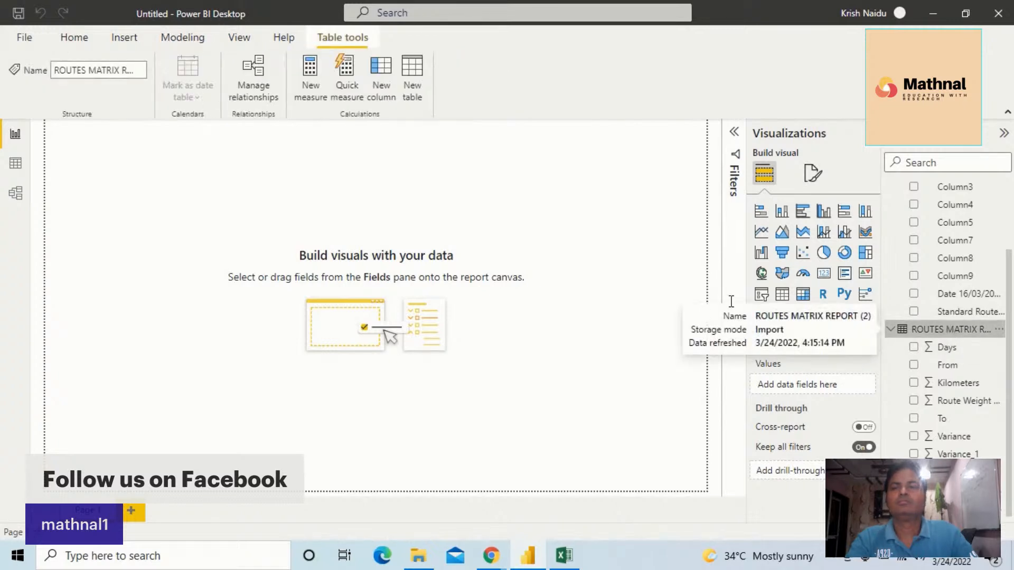
pyautogui.click(311, 73)
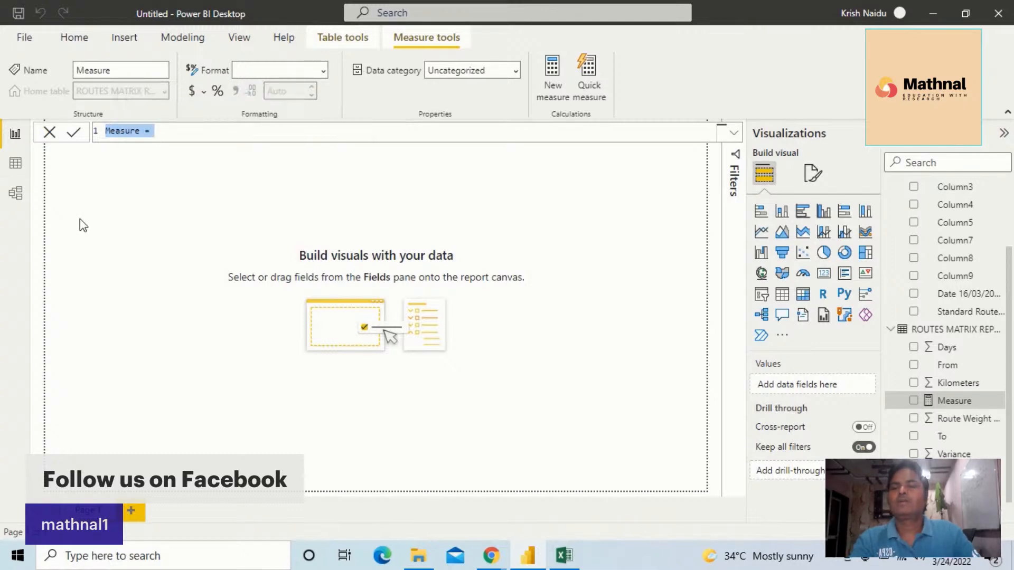
pyautogui.click(139, 132)
pyautogui.press('BackSpace')
pyautogui.press('BackSpace')
pyautogui.press('BackSpace')
pyautogui.press('BackSpace')
pyautogui.press('BackSpace')
pyautogui.press('BackSpace')
pyautogui.press('BackSpace')
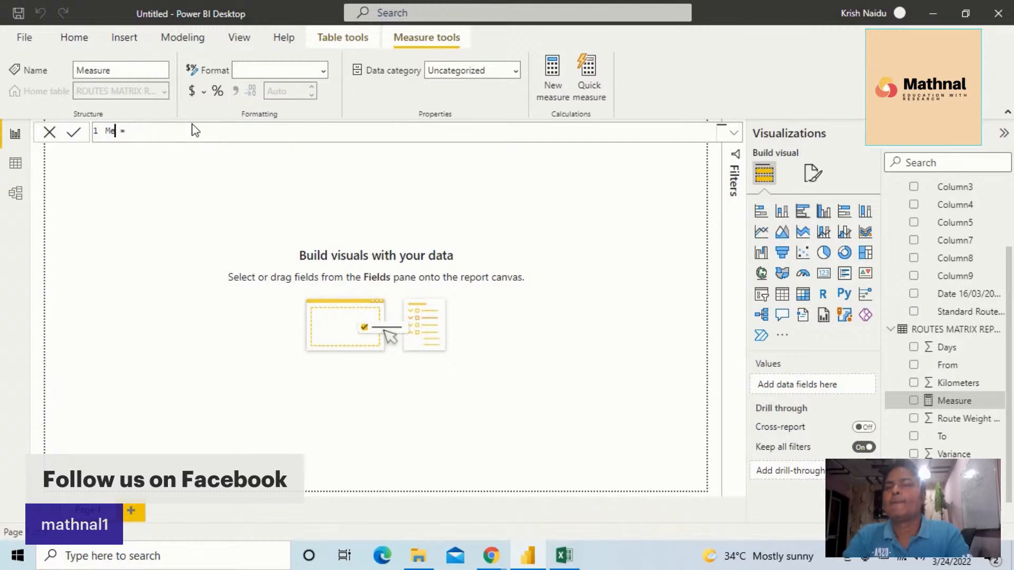
pyautogui.write('Ave')
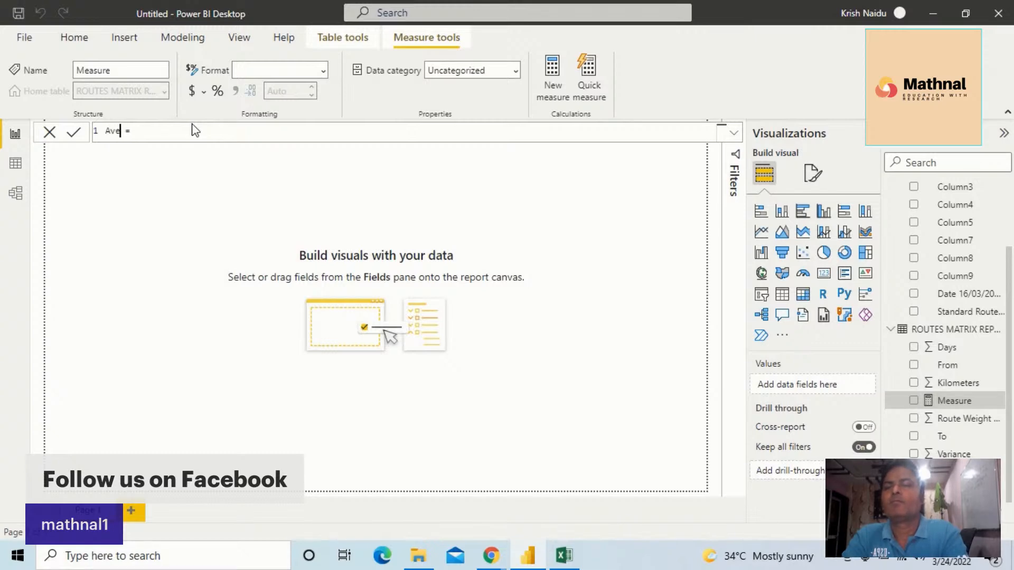
pyautogui.write('rage distance by')
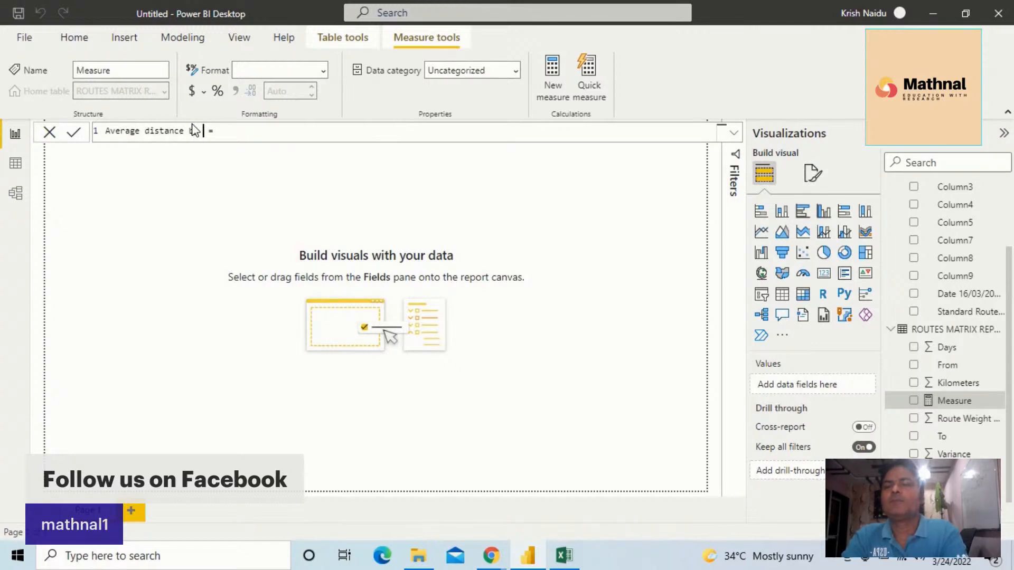
pyautogui.write(' Ro')
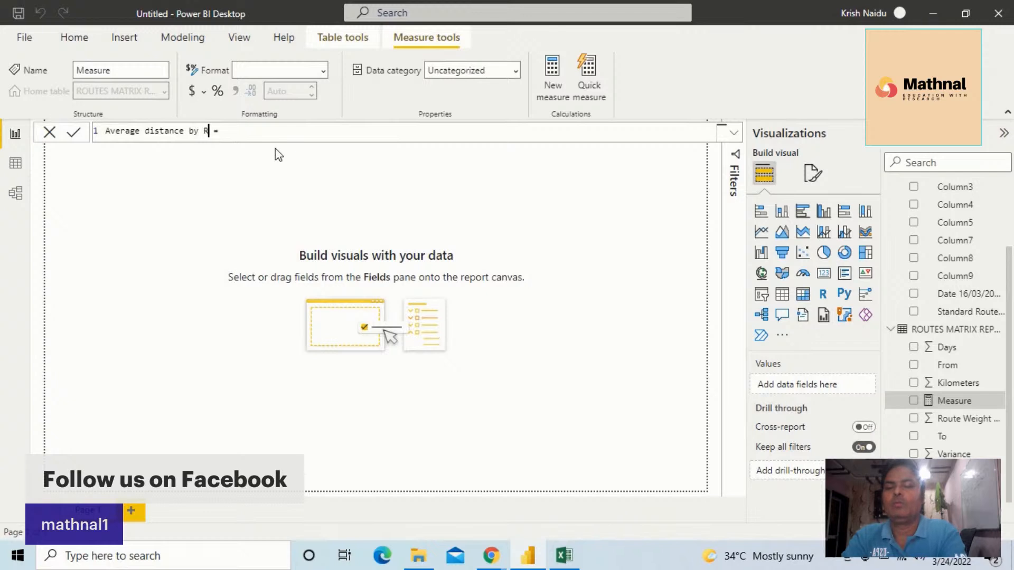
pyautogui.write('oute')
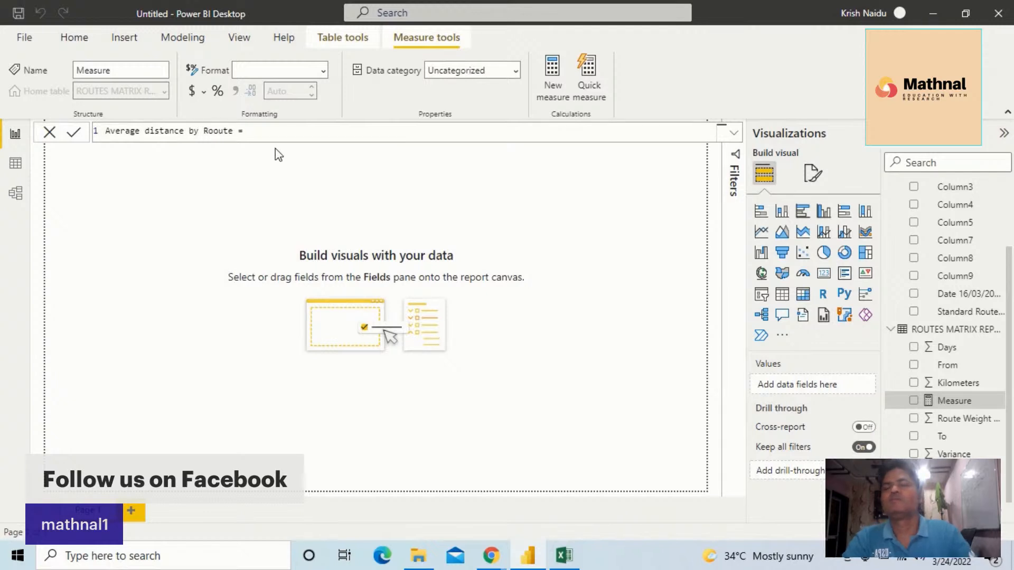
# Try averaging the From column of ROUTES MATRIX REPORT (2) in the measure formula, then erase it
pyautogui.click(280, 131)
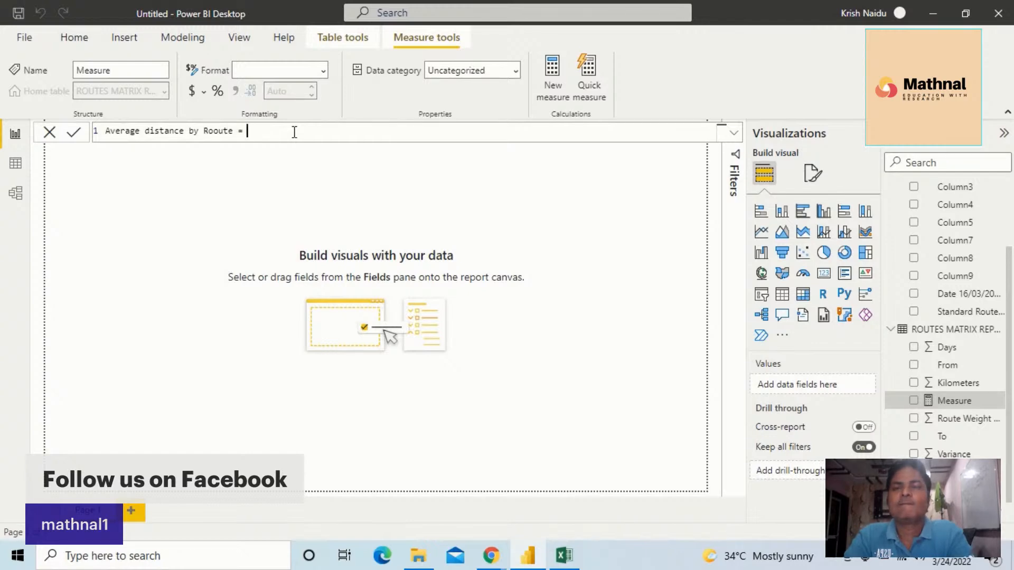
pyautogui.write('av')
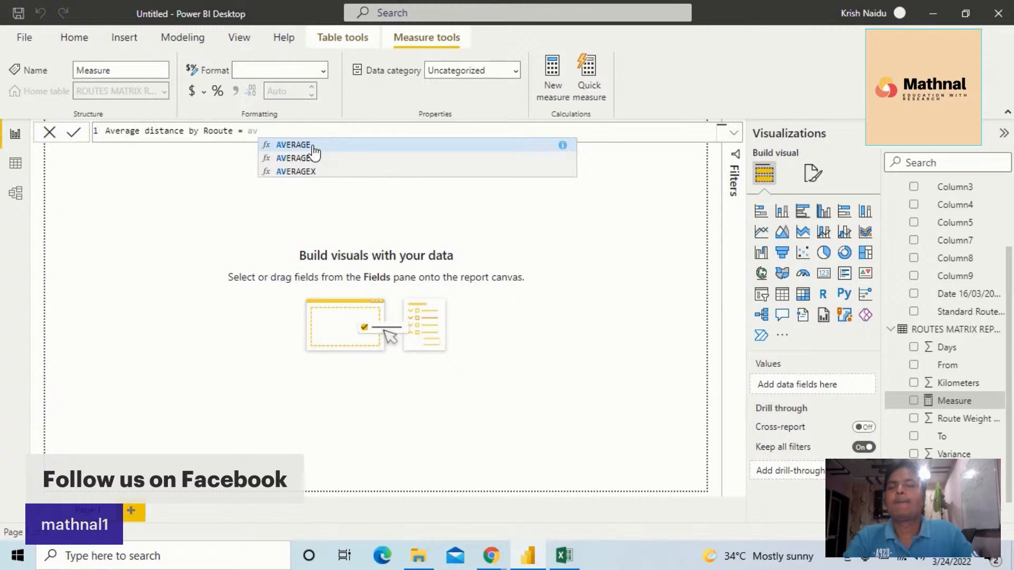
pyautogui.click(312, 148)
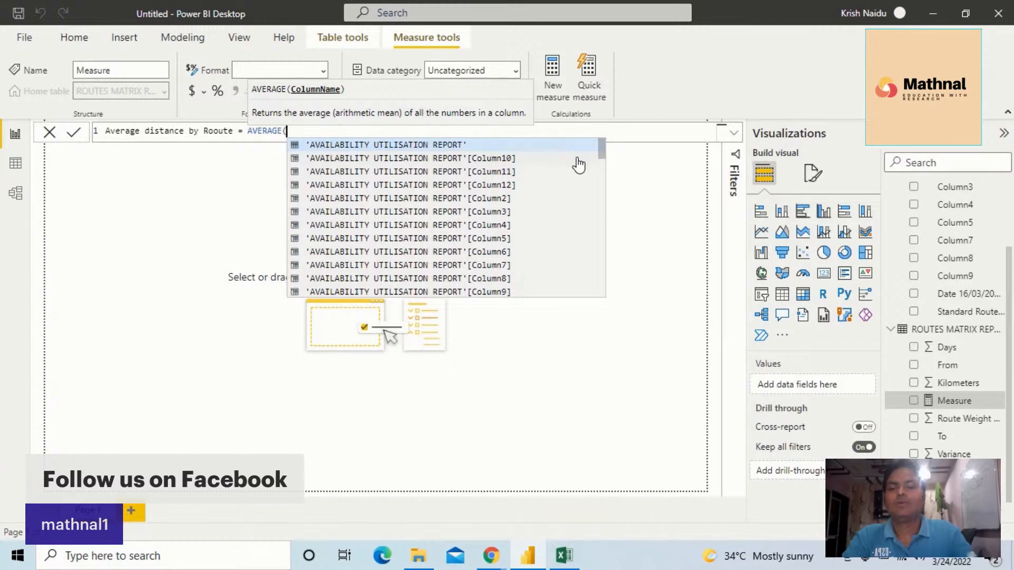
pyautogui.write('from')
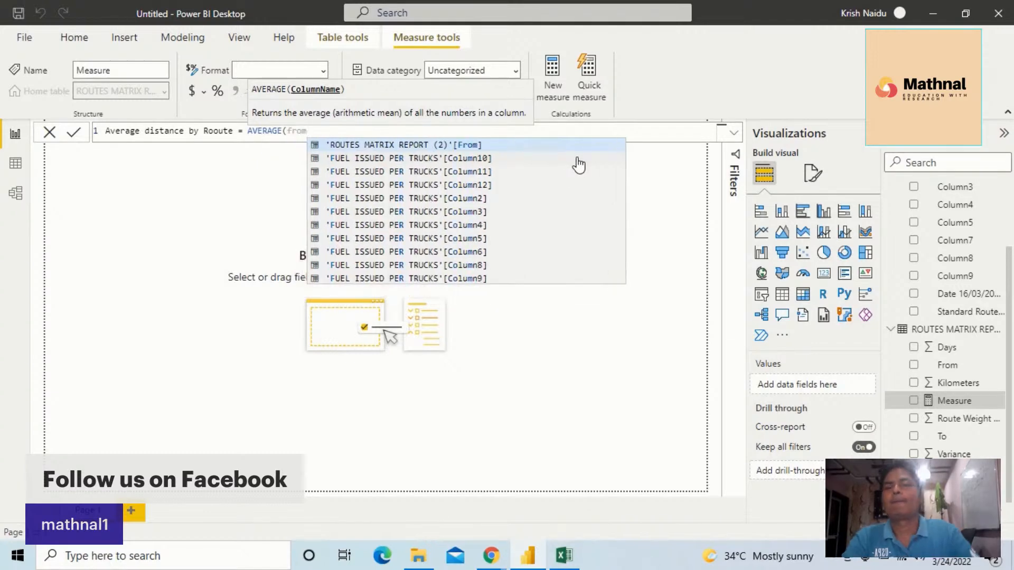
pyautogui.click(469, 146)
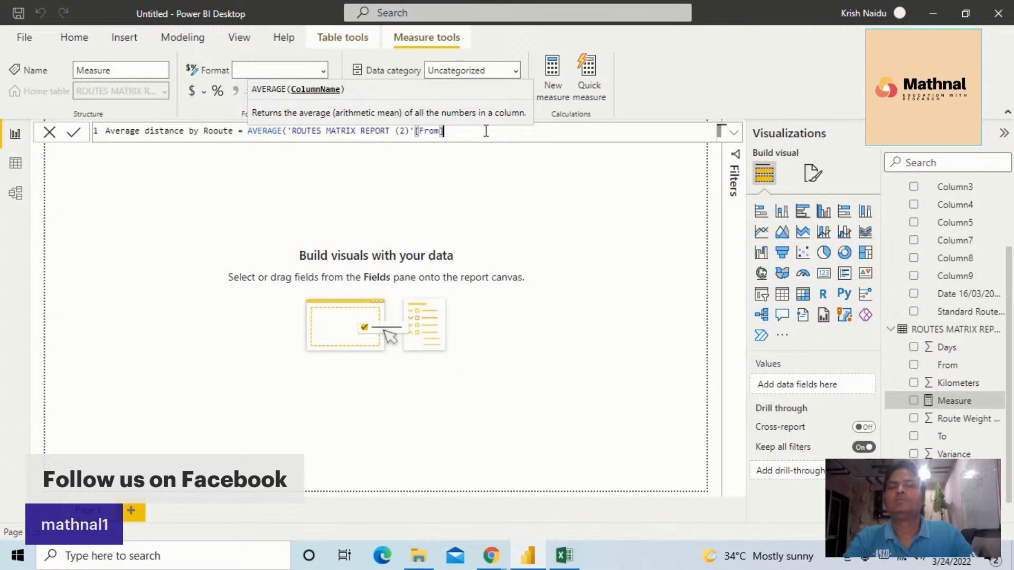
pyautogui.press('BackSpace')
pyautogui.press('BackSpace')
pyautogui.press('BackSpace')
pyautogui.press('BackSpace')
pyautogui.press('BackSpace')
pyautogui.press('BackSpace')
pyautogui.press('BackSpace')
pyautogui.press('BackSpace')
pyautogui.press('BackSpace')
pyautogui.press('BackSpace')
pyautogui.press('BackSpace')
pyautogui.press('BackSpace')
pyautogui.press('BackSpace')
pyautogui.press('BackSpace')
pyautogui.press('BackSpace')
pyautogui.press('BackSpace')
pyautogui.press('BackSpace')
pyautogui.press('BackSpace')
pyautogui.press('BackSpace')
pyautogui.press('BackSpace')
pyautogui.press('BackSpace')
pyautogui.press('BackSpace')
pyautogui.press('BackSpace')
pyautogui.press('BackSpace')
pyautogui.press('BackSpace')
pyautogui.press('BackSpace')
pyautogui.press('BackSpace')
pyautogui.press('BackSpace')
pyautogui.press('BackSpace')
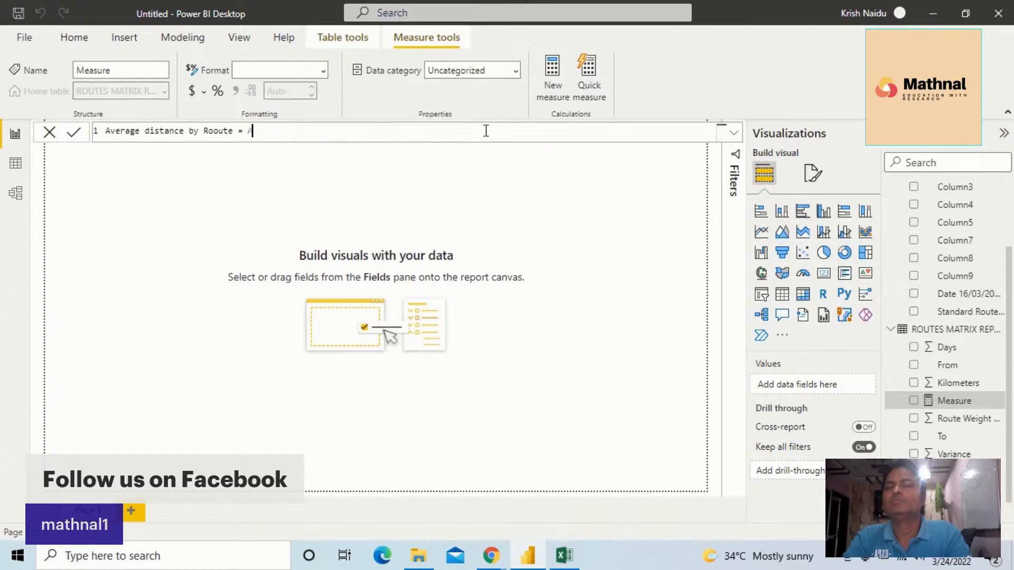
pyautogui.press('BackSpace')
# Define the measure as the AVERAGE of the Kilometers column in ROUTES MATRIX REPORT (2)
pyautogui.write('aver')
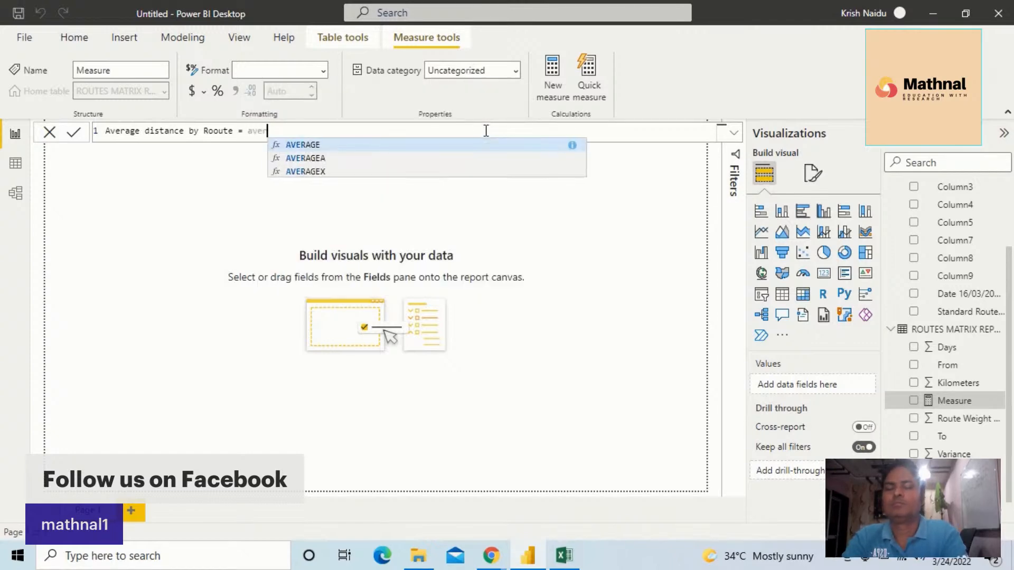
pyautogui.write('age')
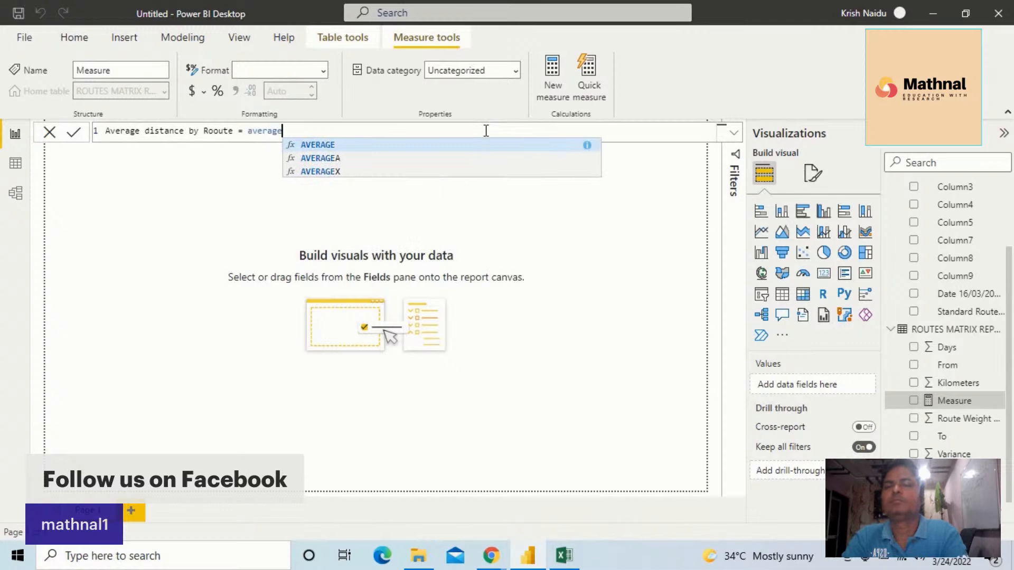
pyautogui.click(397, 151)
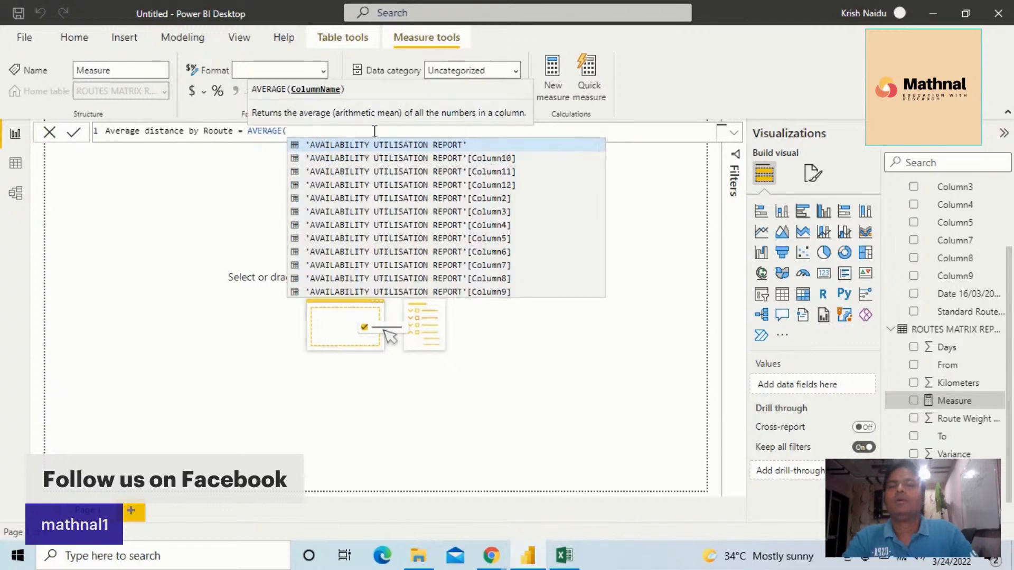
pyautogui.write('di')
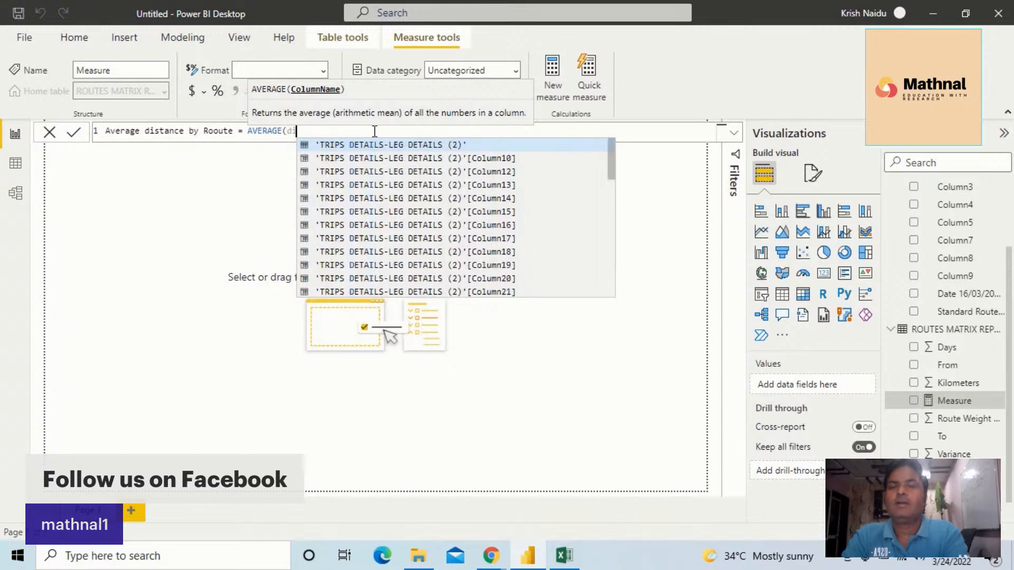
pyautogui.write('sta')
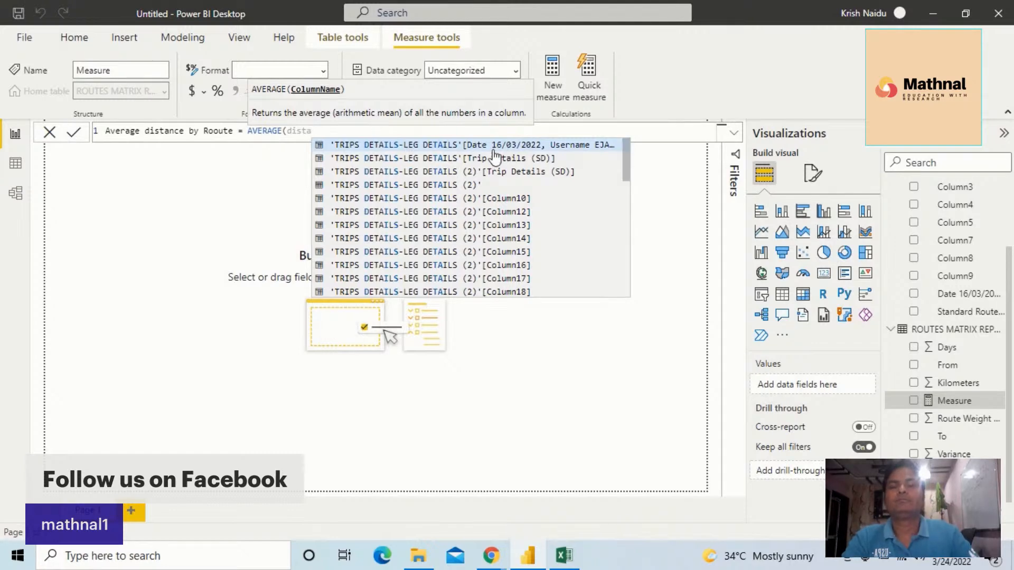
pyautogui.scroll(-2, 542, 196)
pyautogui.scroll(-2, 542, 197)
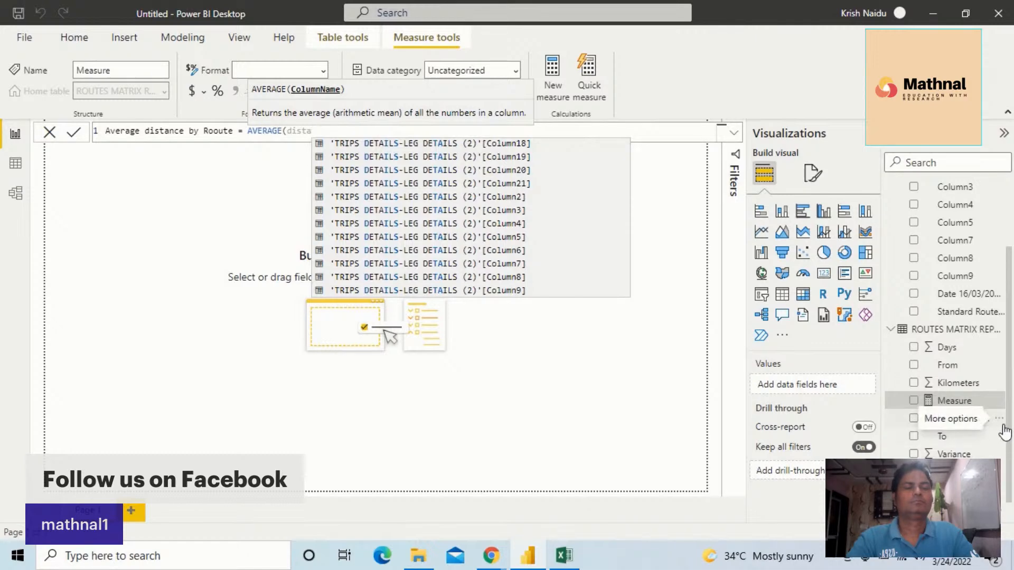
pyautogui.click(1002, 426)
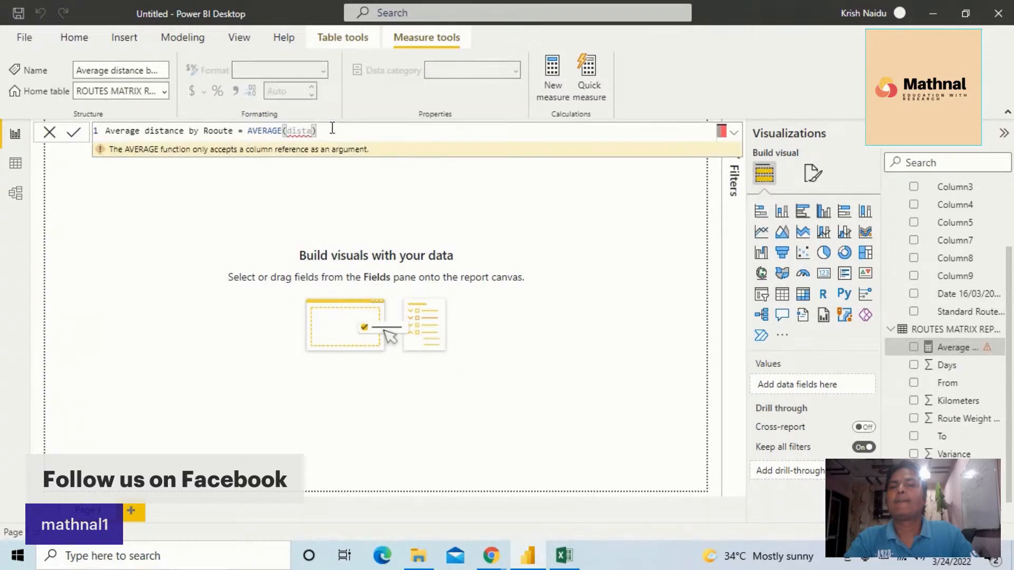
pyautogui.press('BackSpace')
pyautogui.press('BackSpace')
pyautogui.press('BackSpace')
pyautogui.press('BackSpace')
pyautogui.press('BackSpace')
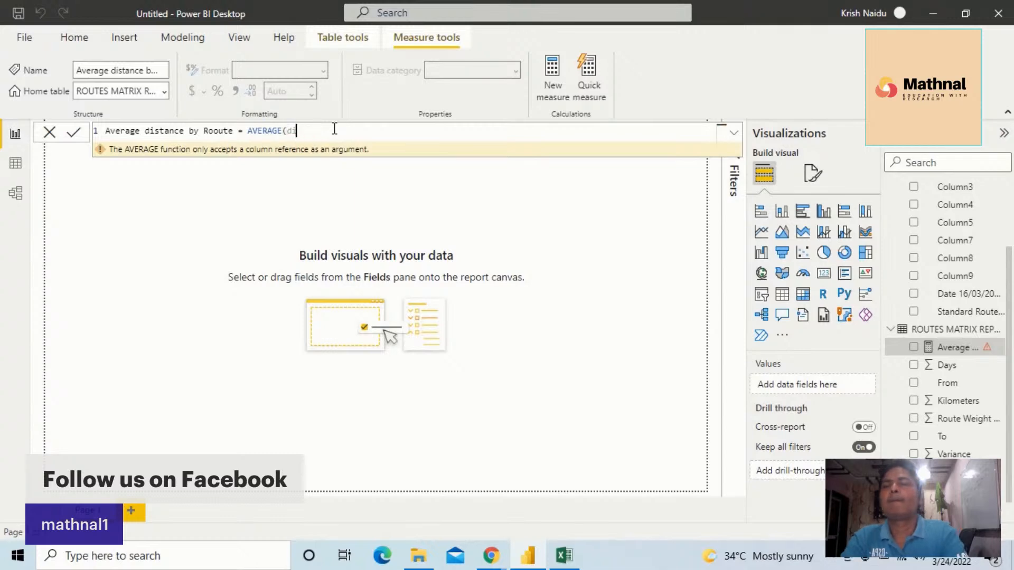
pyautogui.write('kil')
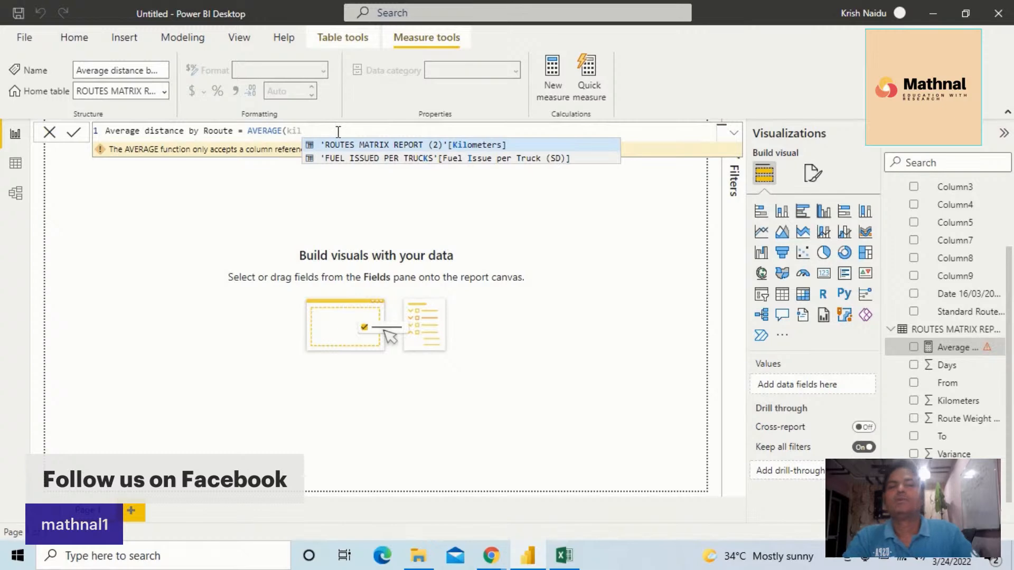
pyautogui.click(470, 147)
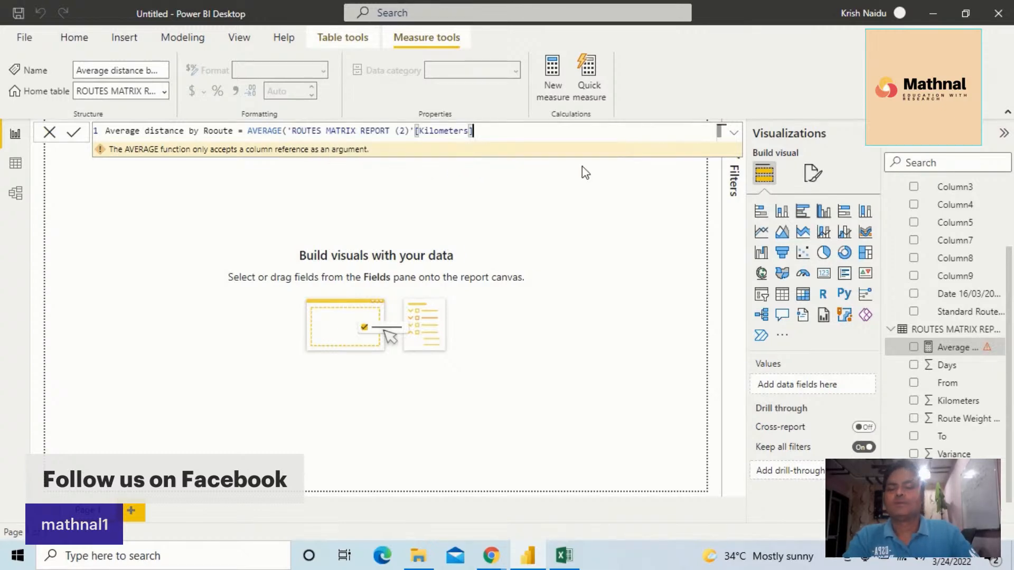
pyautogui.write(')')
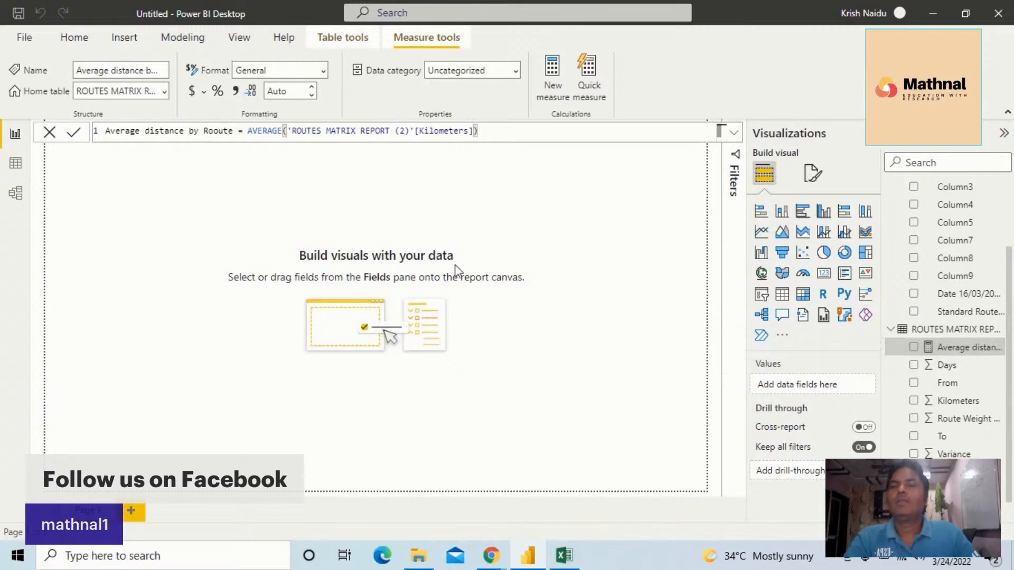
# Add a new measure named Average Route weight that averages the Days column of ROUTES MATRIX REPORT (2)
pyautogui.click(555, 78)
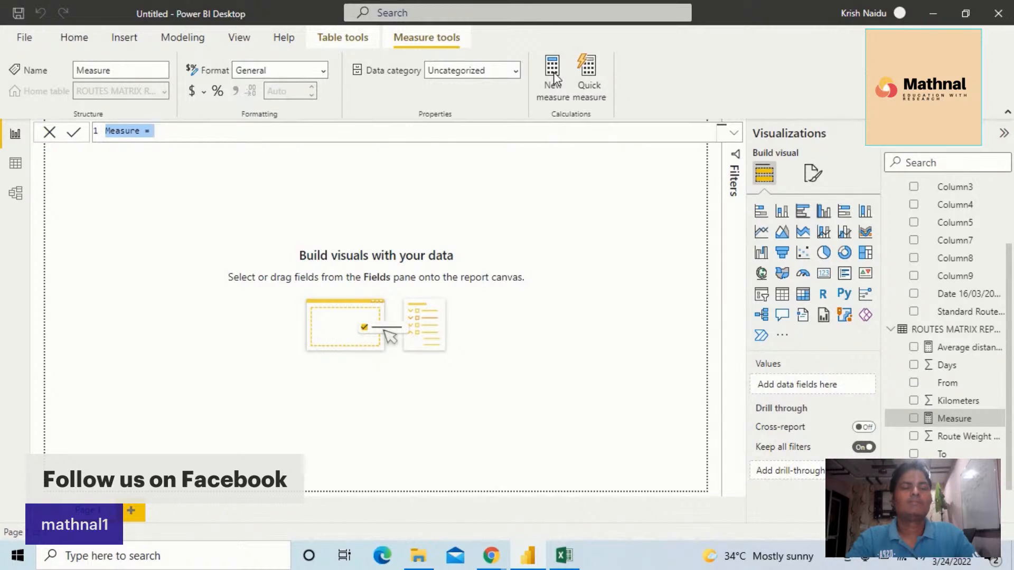
pyautogui.click(140, 133)
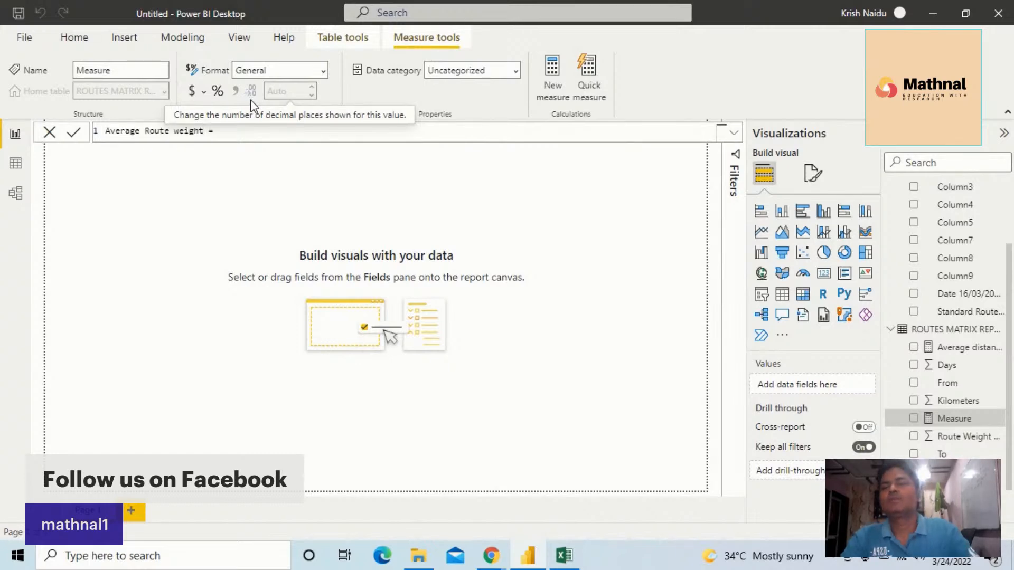
pyautogui.click(254, 134)
pyautogui.write('average')
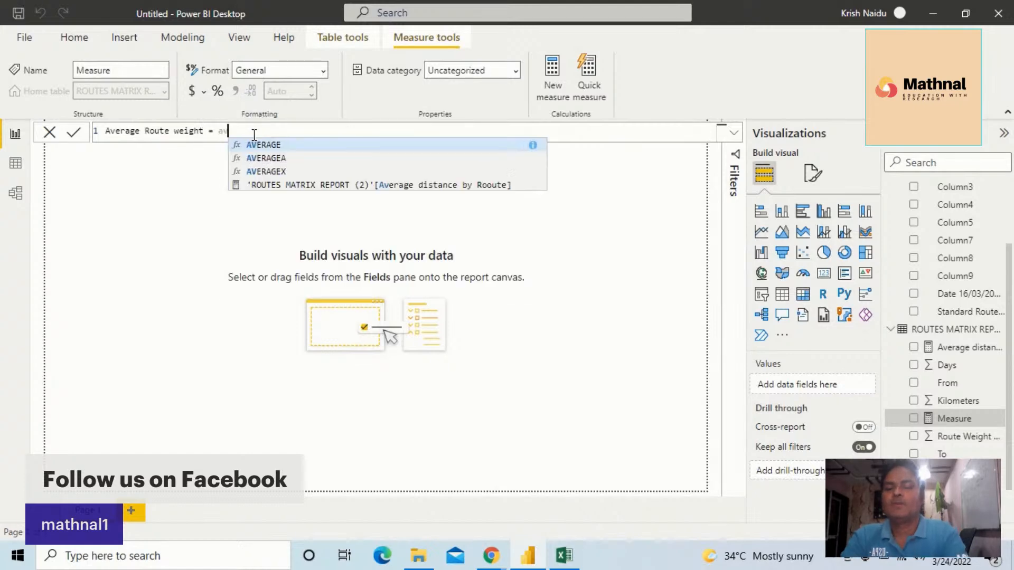
pyautogui.click(277, 146)
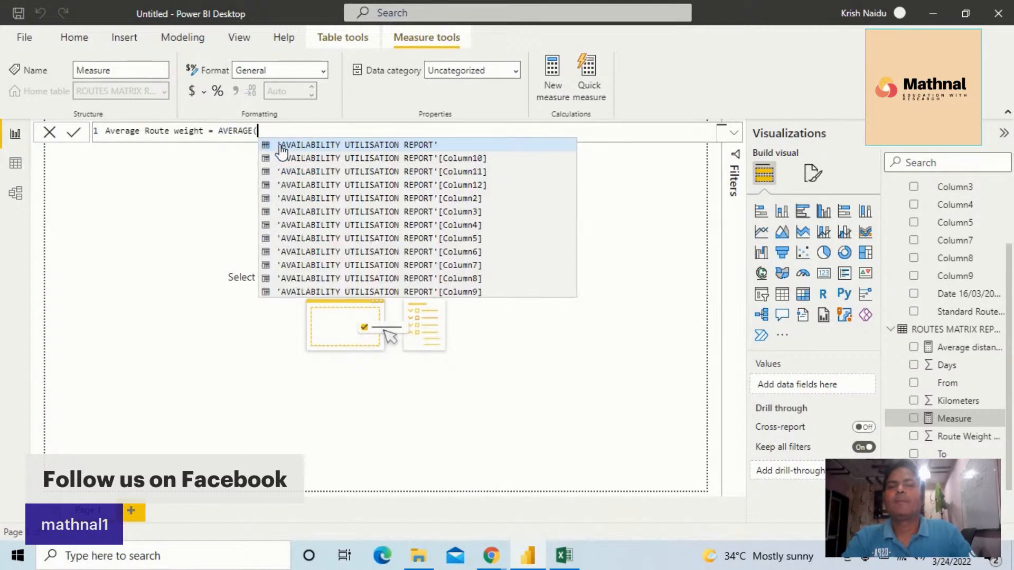
pyautogui.write('rou')
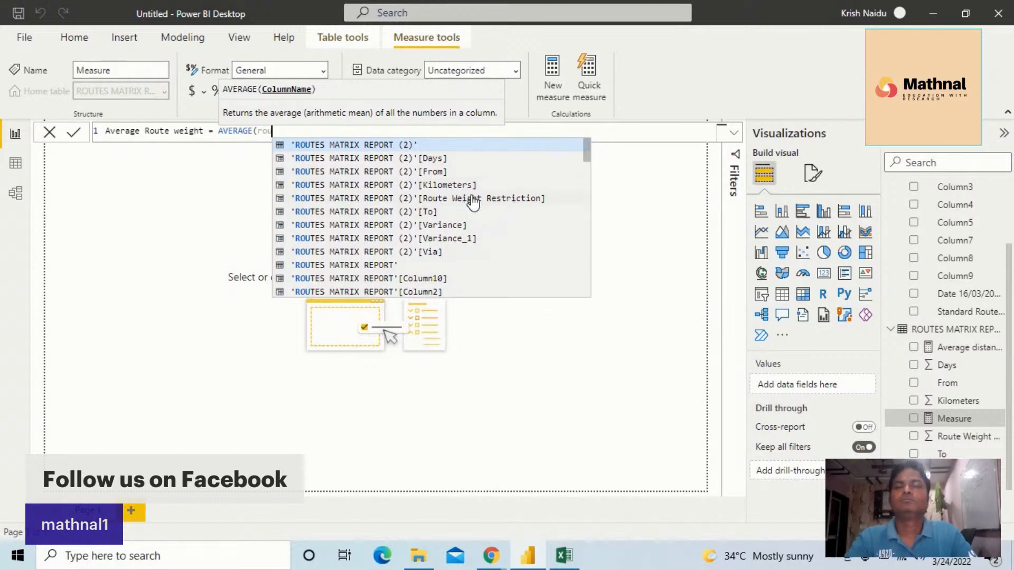
pyautogui.scroll(-3, 469, 249)
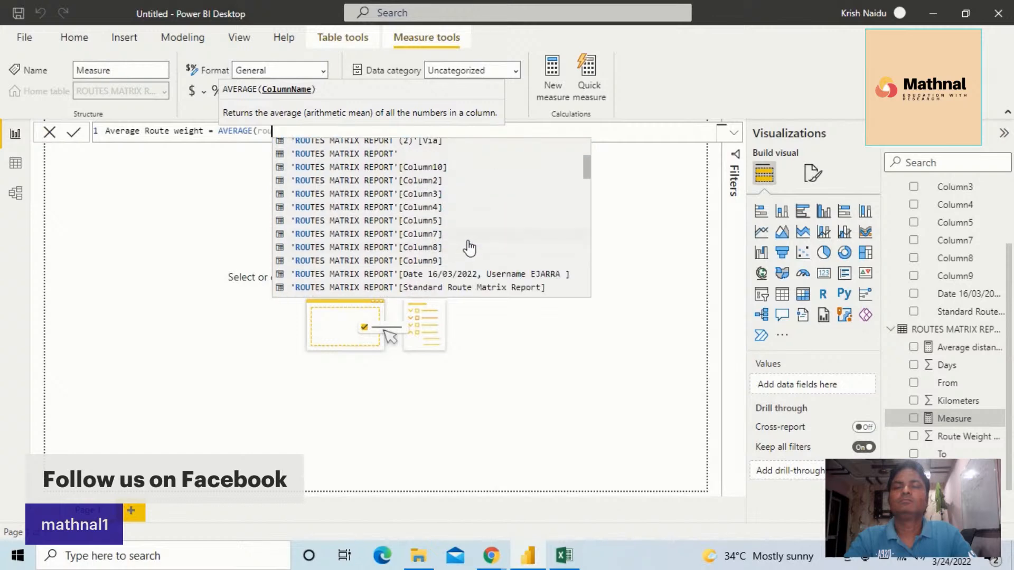
pyautogui.scroll(-4, 469, 246)
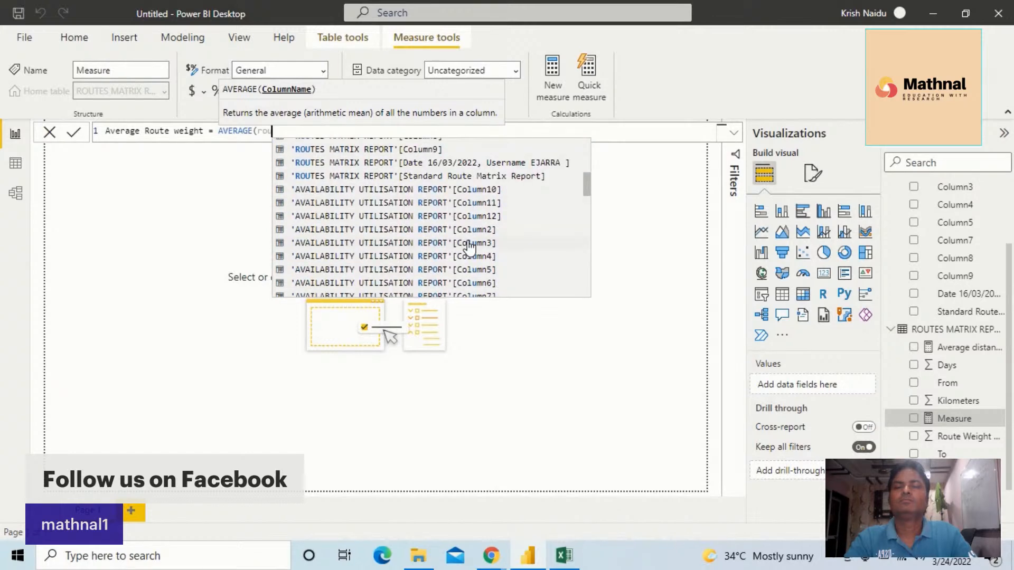
pyautogui.scroll(-3, 469, 245)
pyautogui.scroll(2, 469, 248)
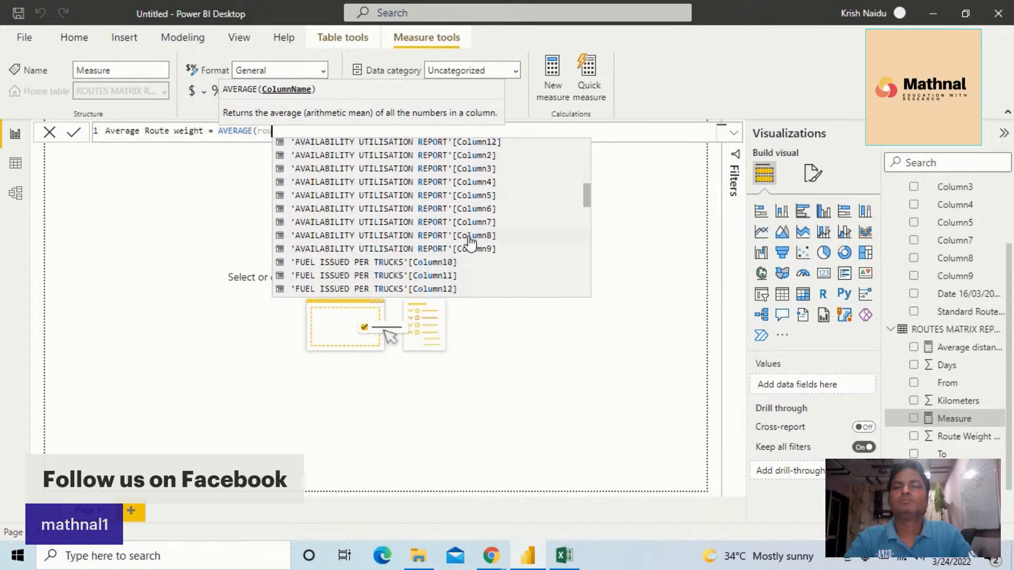
pyautogui.scroll(8, 469, 244)
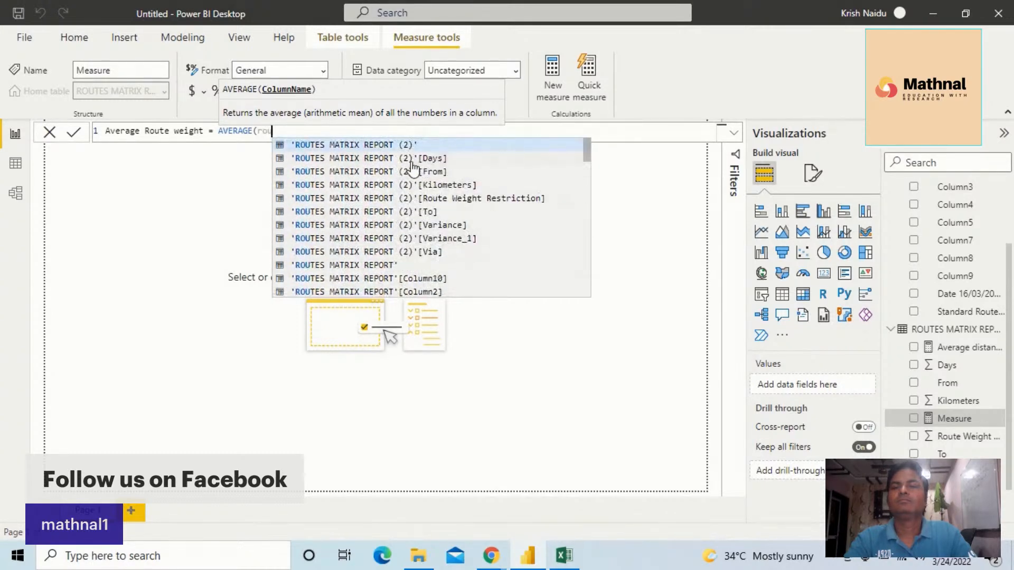
pyautogui.click(378, 157)
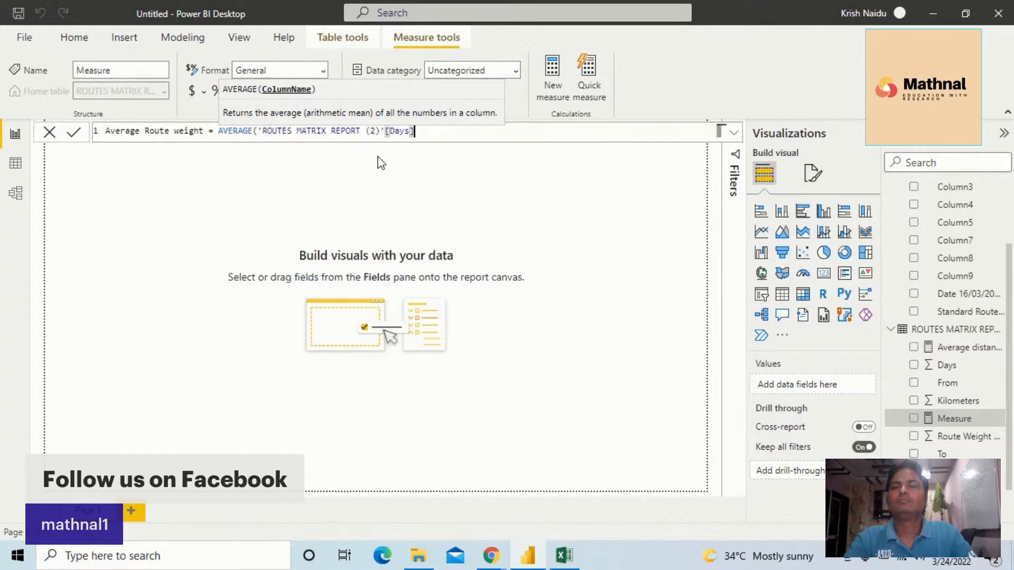
# Rename the measure to Average Days, close the AVERAGE parenthesis and commit the formula
pyautogui.click(205, 132)
pyautogui.press('BackSpace')
pyautogui.press('BackSpace')
pyautogui.press('BackSpace')
pyautogui.press('BackSpace')
pyautogui.press('BackSpace')
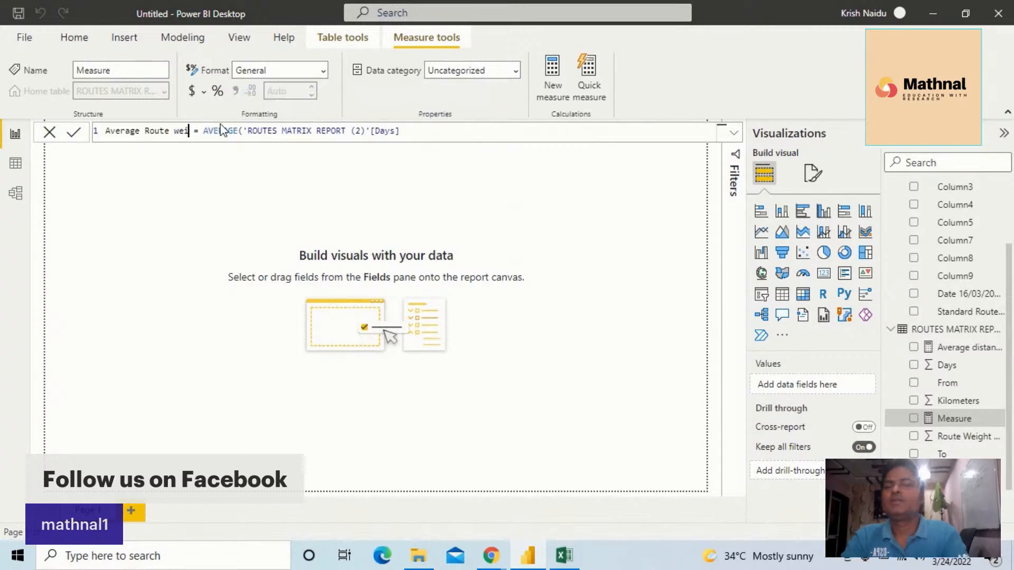
pyautogui.press('BackSpace')
pyautogui.press('BackSpace')
pyautogui.press('BackSpace')
pyautogui.press('BackSpace')
pyautogui.press('BackSpace')
pyautogui.press('BackSpace')
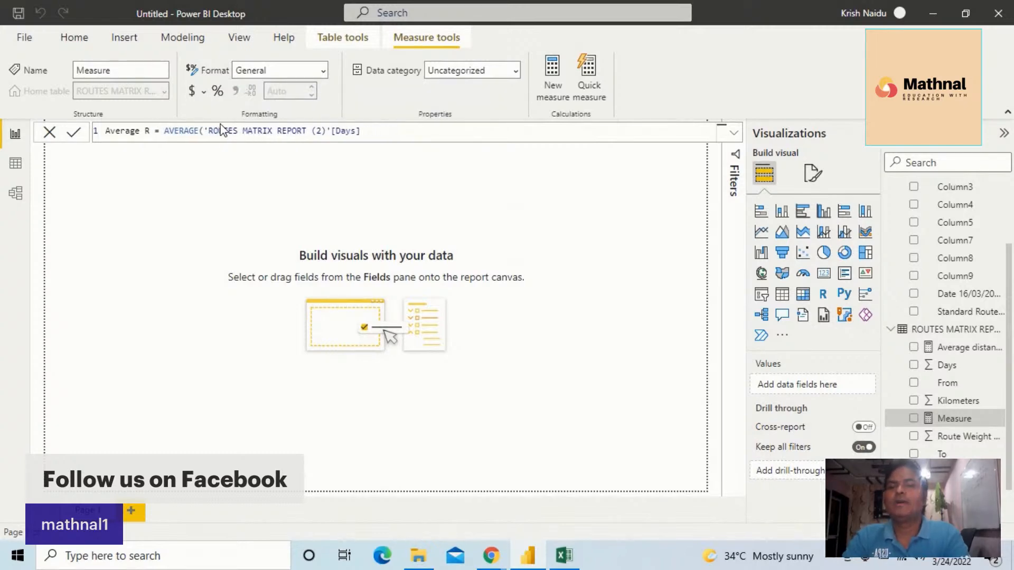
pyautogui.press('BackSpace')
pyautogui.write('Days]')
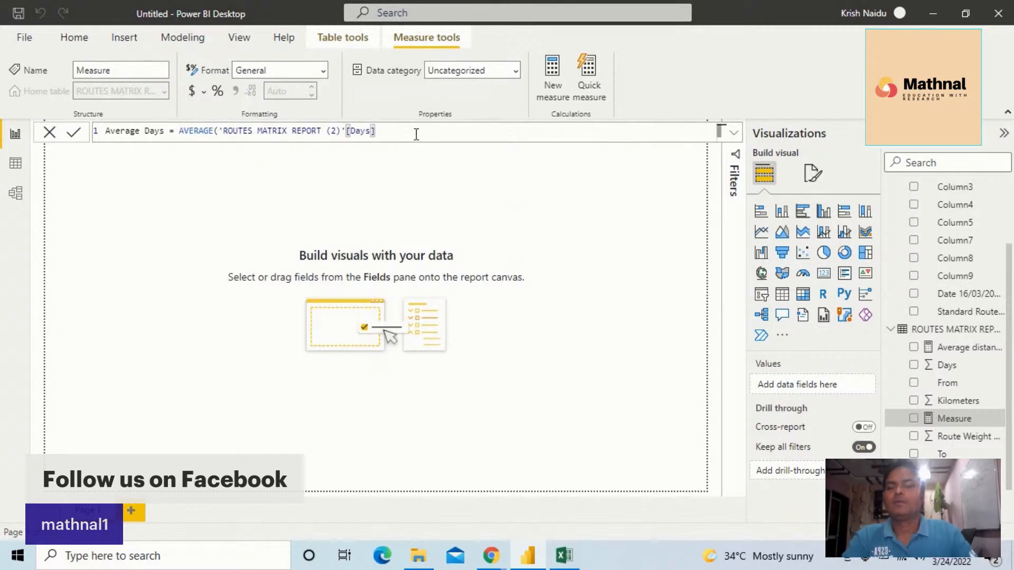
pyautogui.write(')')
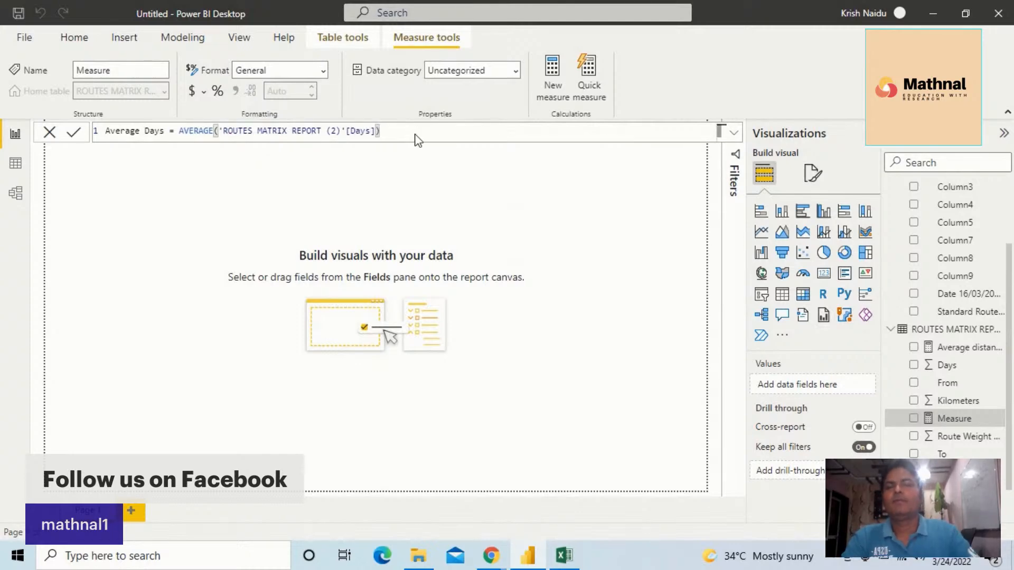
pyautogui.press('Return')
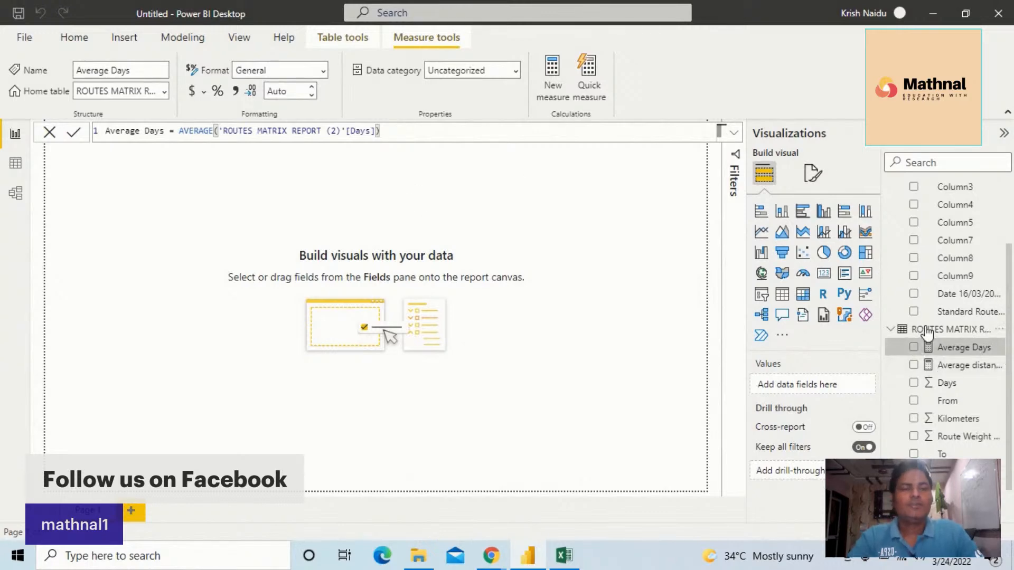
# Insert a stacked column chart on the report canvas and enlarge it
pyautogui.click(783, 214)
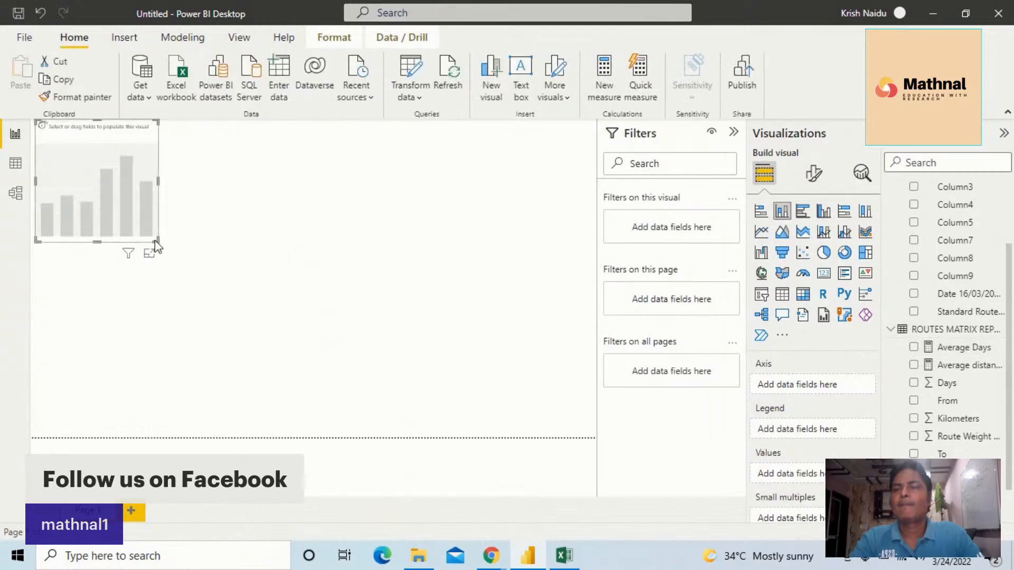
pyautogui.moveTo(157, 242); pyautogui.dragTo(247, 275)
pyautogui.moveTo(157, 204); pyautogui.dragTo(183, 247)
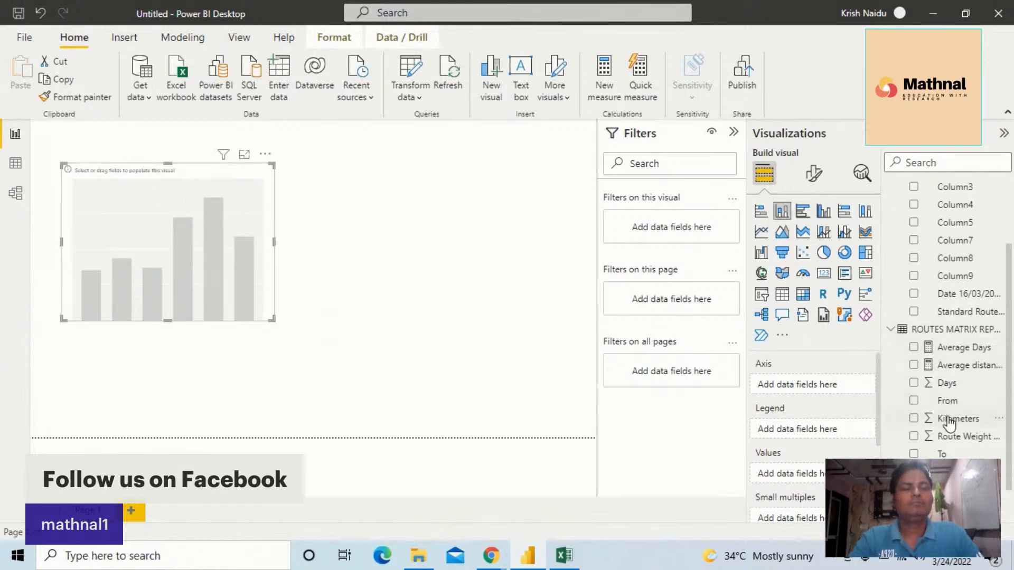
# Put From on the chart's axis and the Average Days measure in its values
pyautogui.moveTo(1010, 361); pyautogui.dragTo(1011, 395)
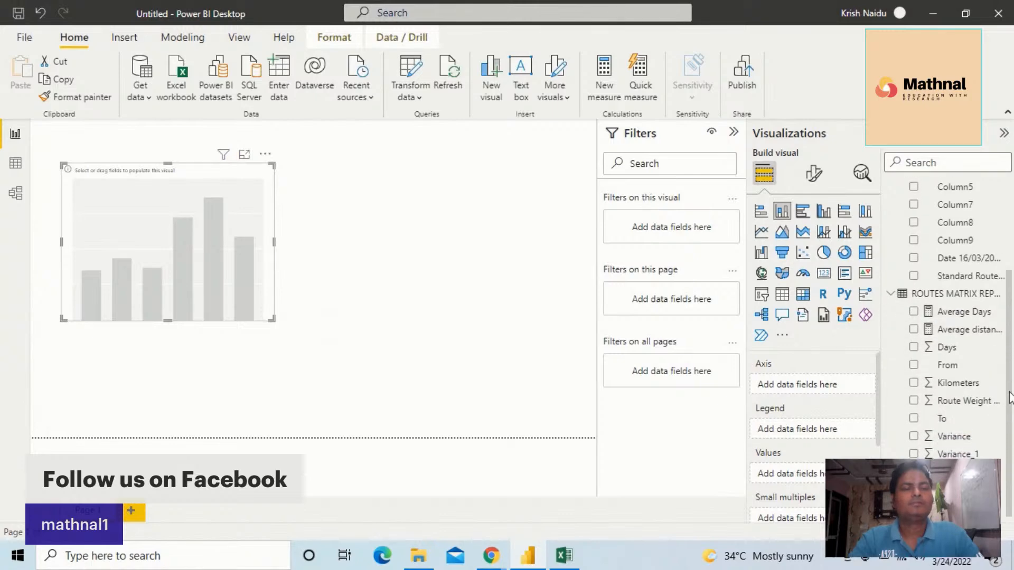
pyautogui.moveTo(1010, 389); pyautogui.dragTo(1009, 410)
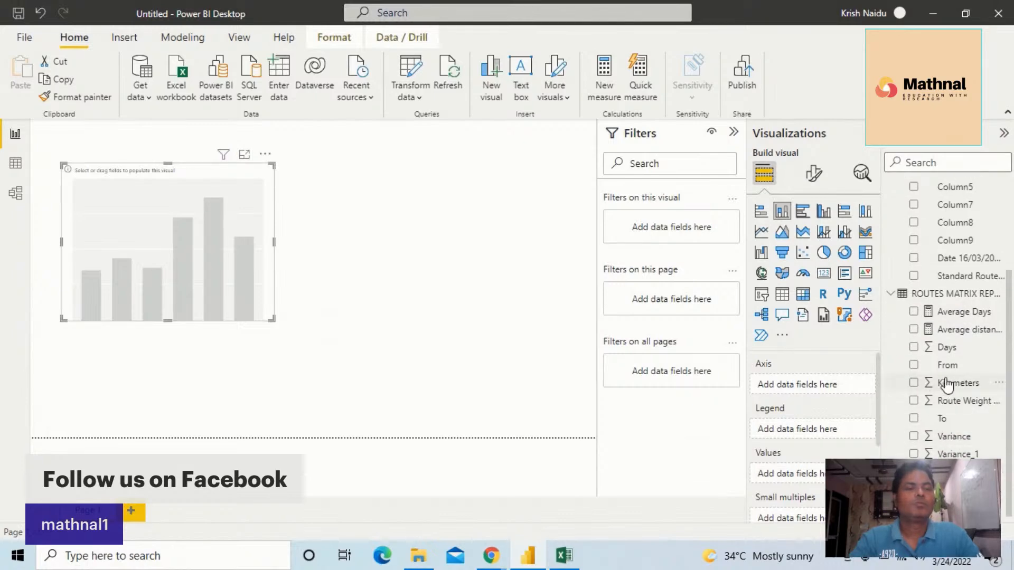
pyautogui.moveTo(948, 365); pyautogui.dragTo(817, 390)
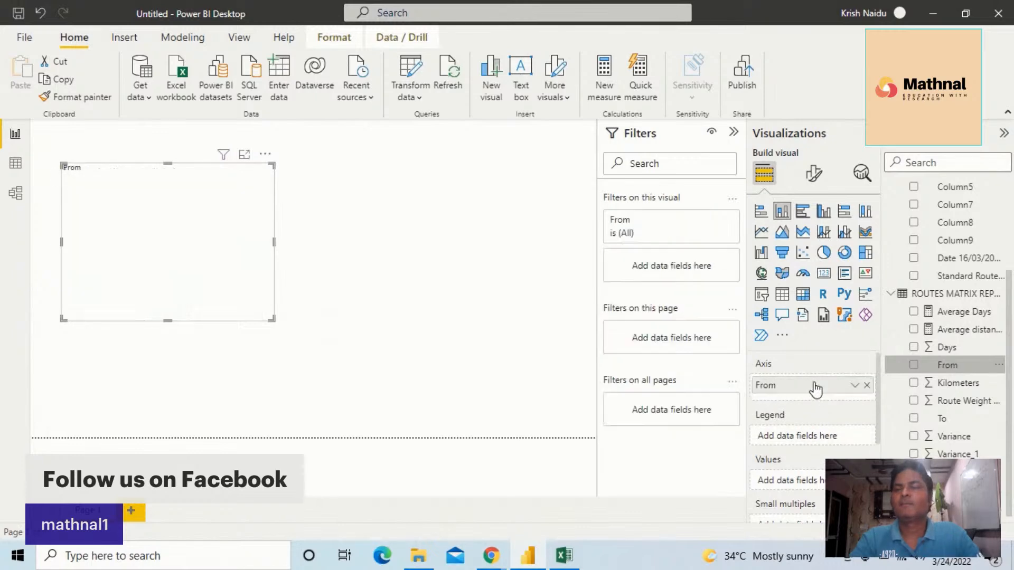
pyautogui.moveTo(960, 317); pyautogui.dragTo(806, 489)
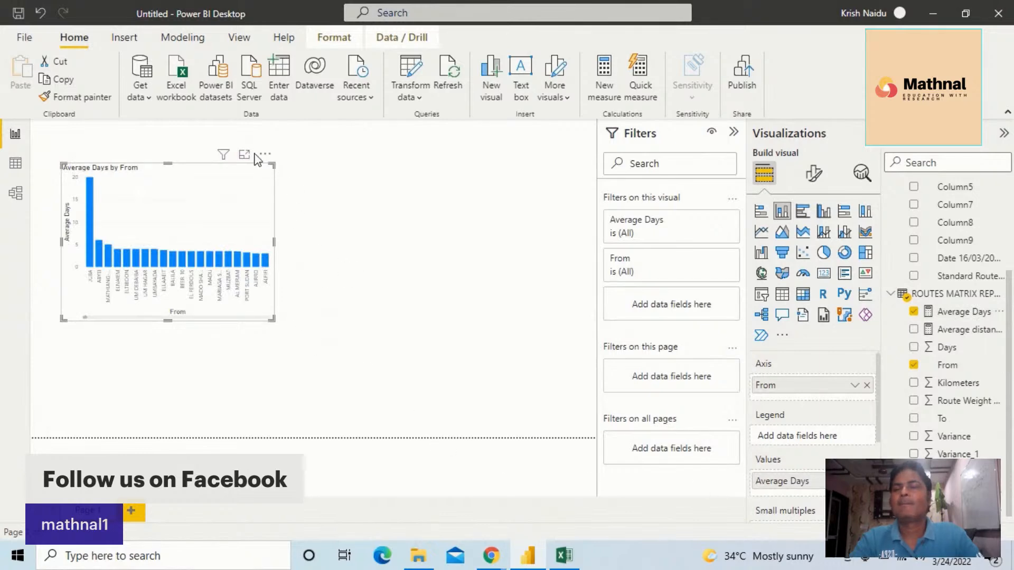
# Turn on Spotlight for the chart and sort its axis by From
pyautogui.click(265, 154)
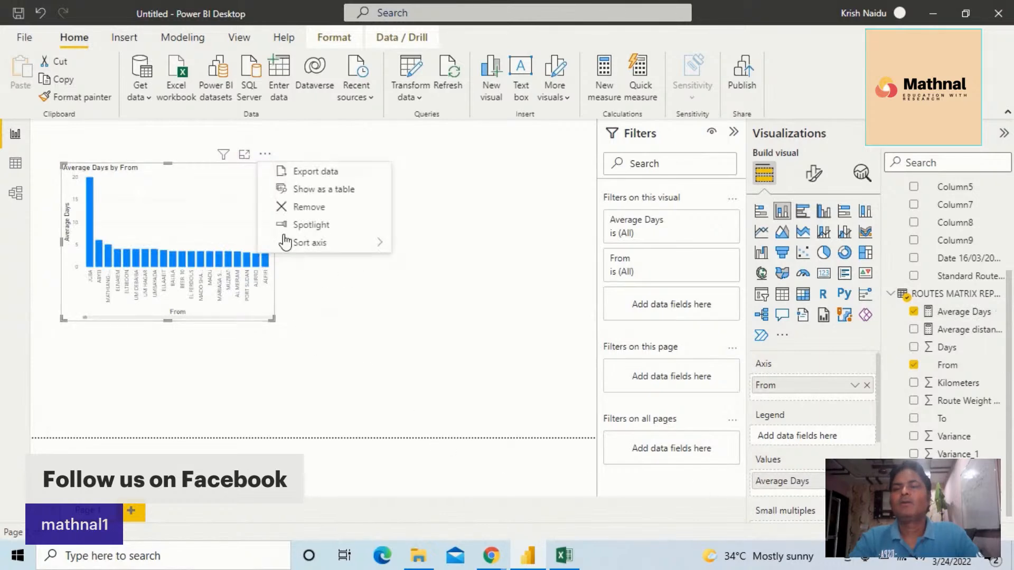
pyautogui.click(322, 227)
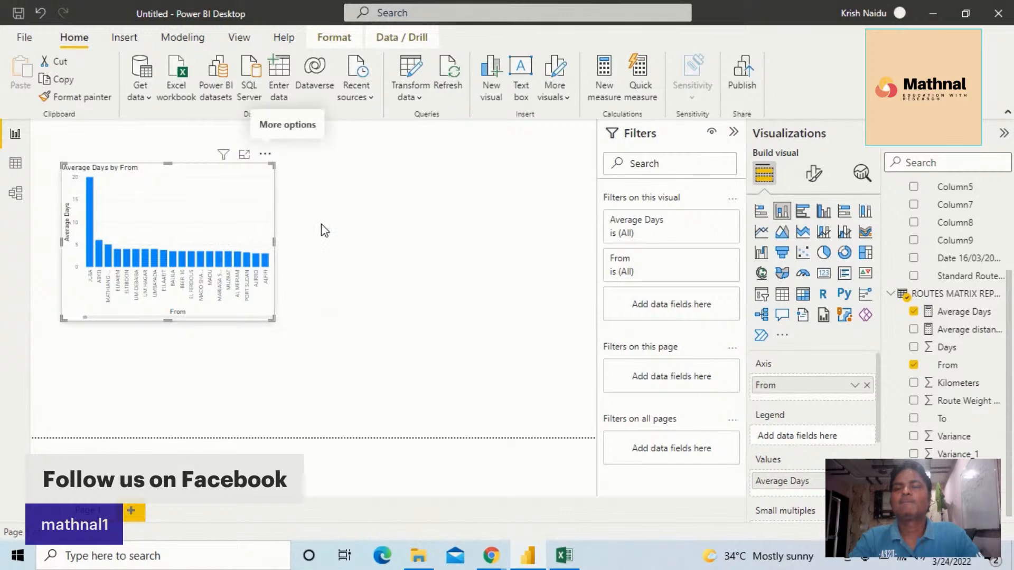
pyautogui.click(266, 156)
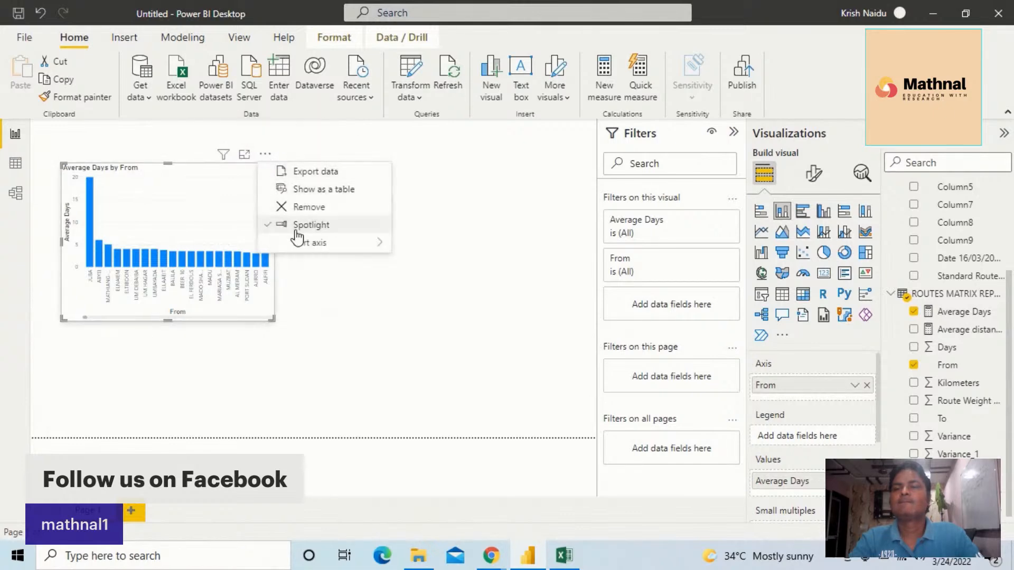
pyautogui.moveTo(312, 245)
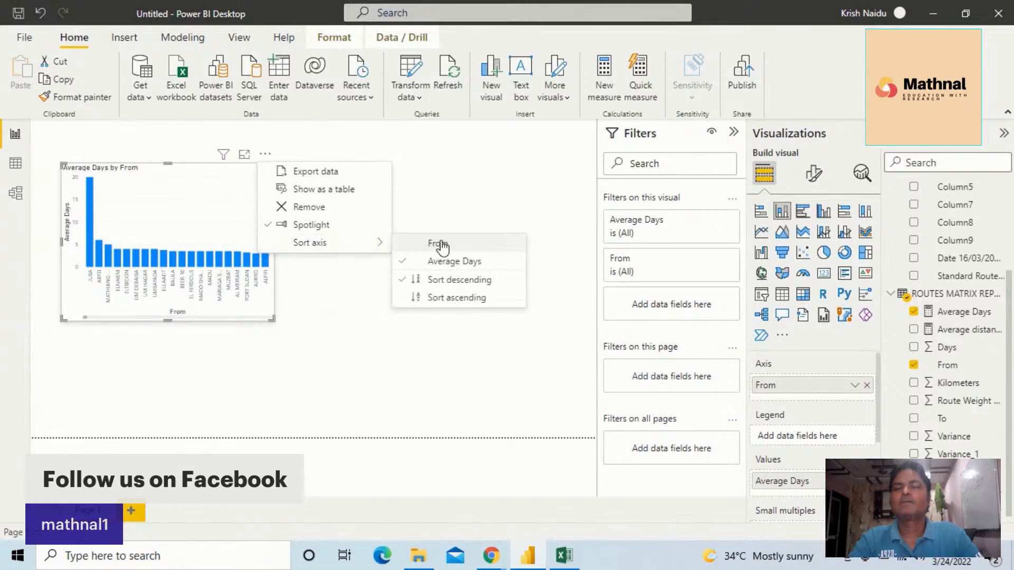
pyautogui.click(465, 247)
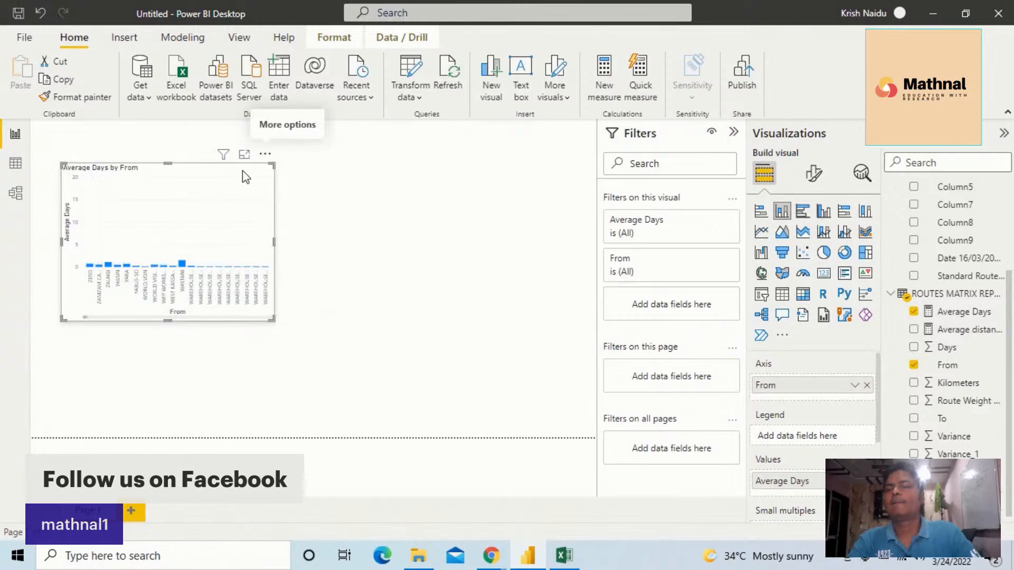
# Widen the chart and sort its axis by Average Days in descending order
pyautogui.moveTo(271, 318); pyautogui.dragTo(334, 300)
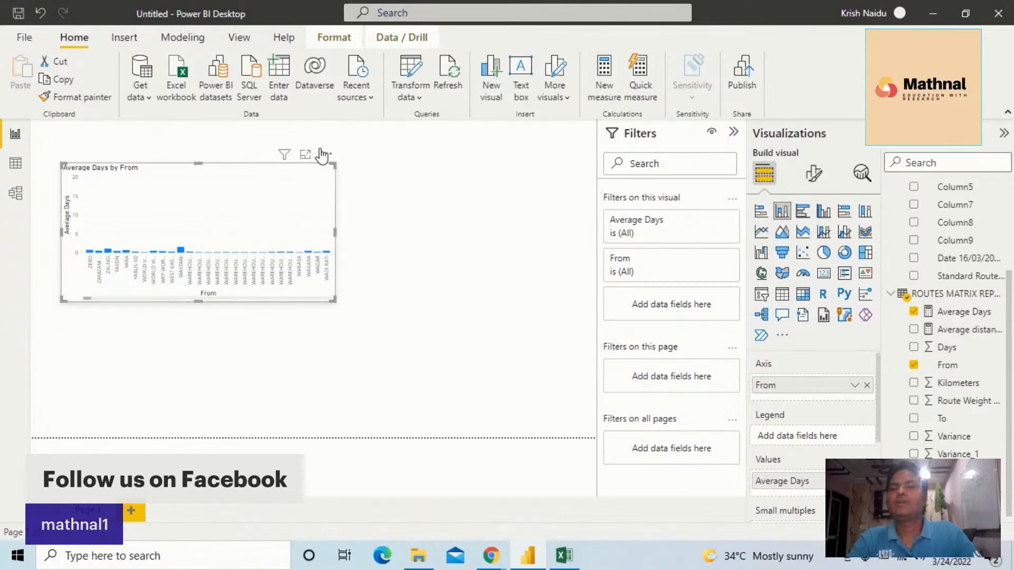
pyautogui.click(326, 154)
pyautogui.moveTo(361, 248)
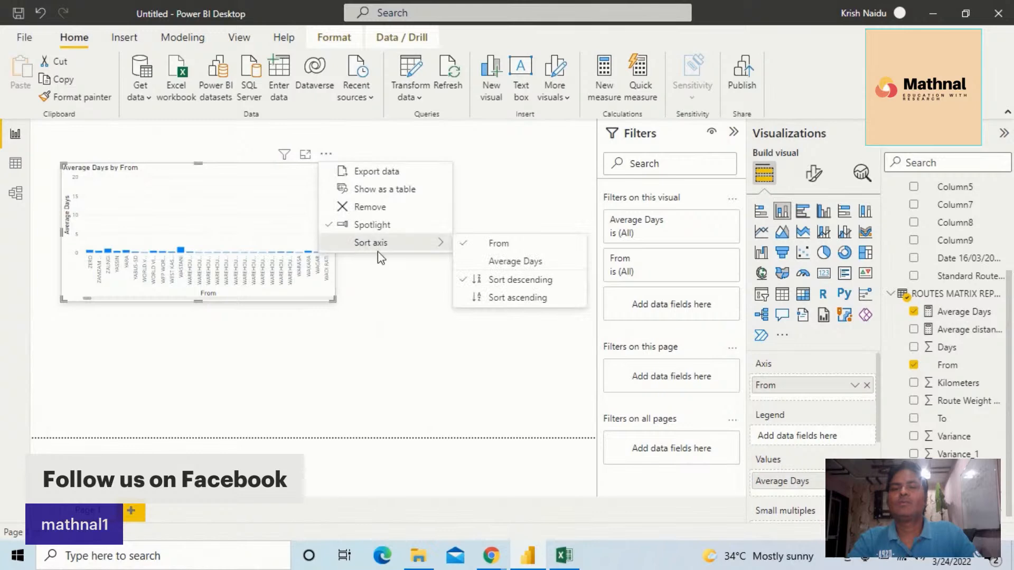
pyautogui.click(520, 281)
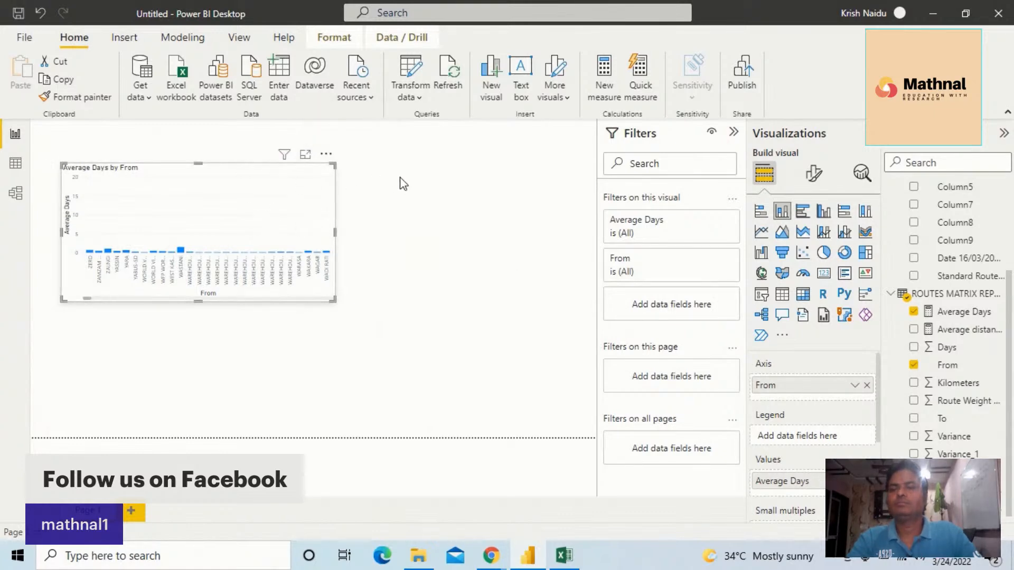
pyautogui.click(338, 186)
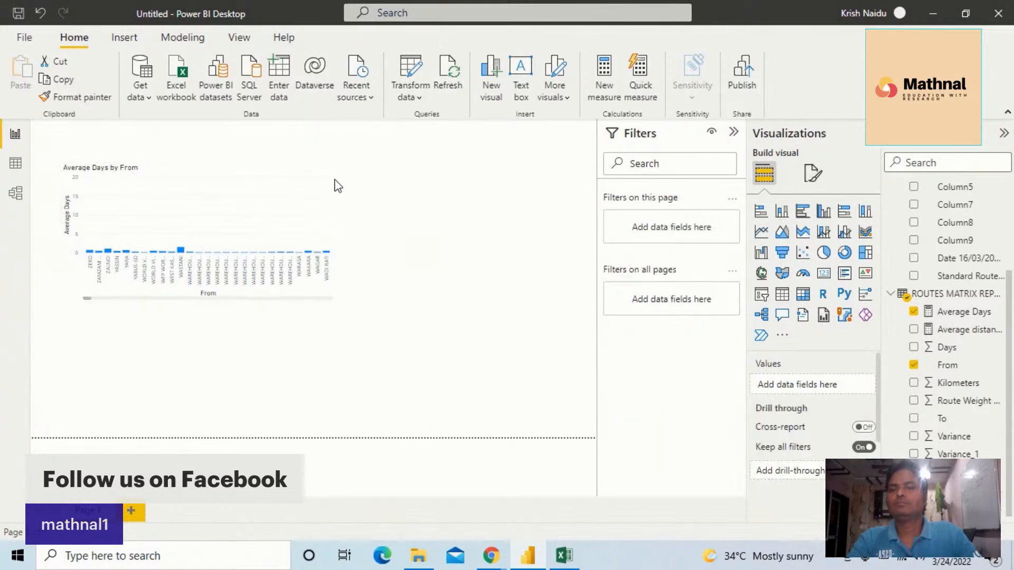
pyautogui.click(260, 227)
pyautogui.click(326, 154)
pyautogui.moveTo(367, 241)
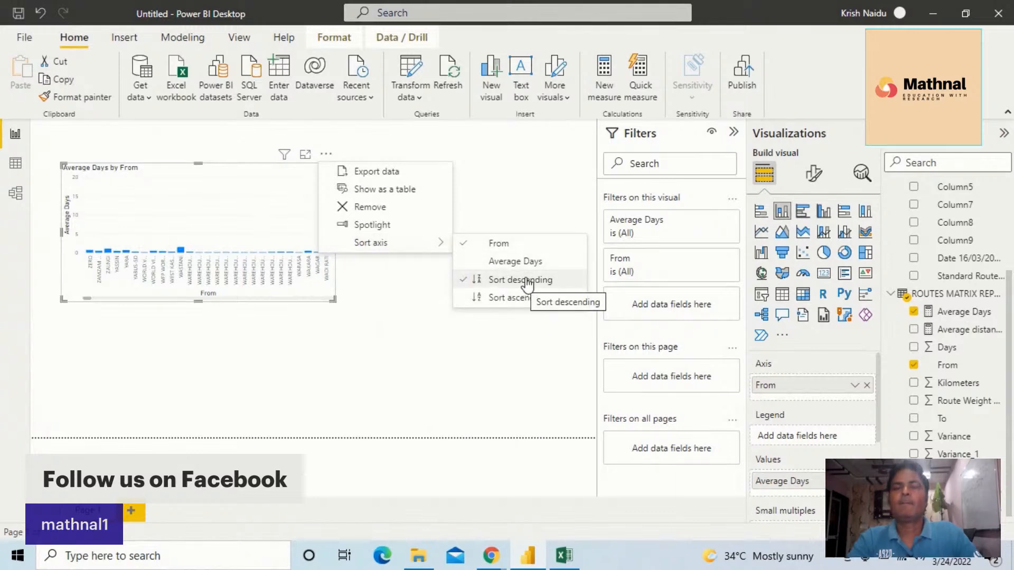
pyautogui.click(469, 245)
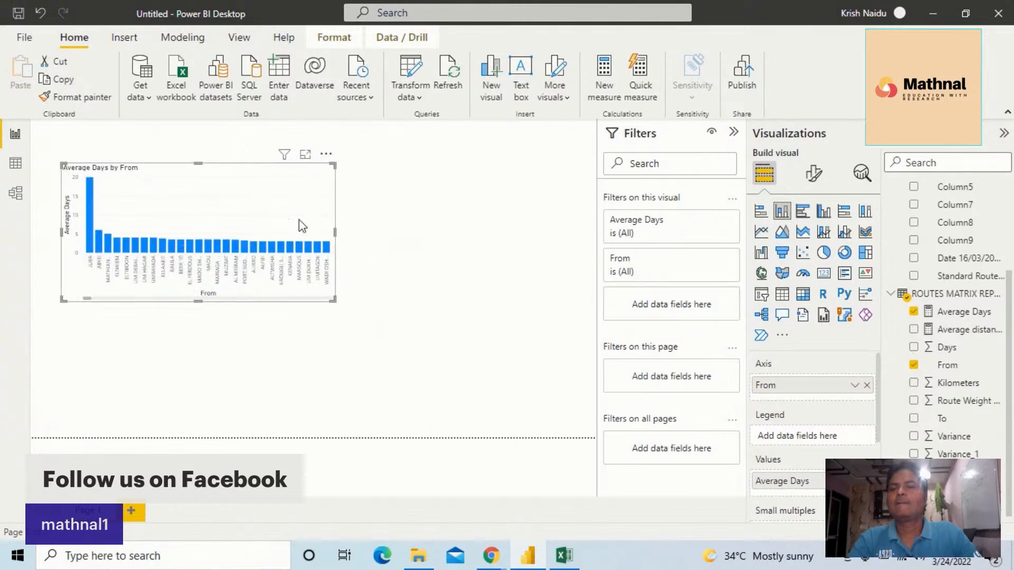
# Make the chart taller, move it toward the centre of the canvas, and open its format settings
pyautogui.moveTo(332, 299); pyautogui.dragTo(316, 350)
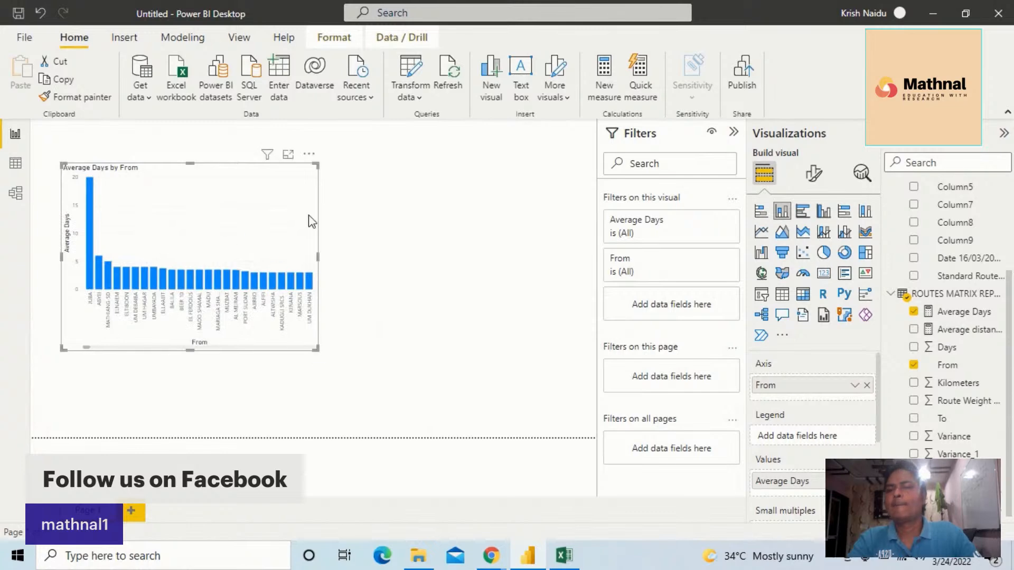
pyautogui.moveTo(220, 215); pyautogui.dragTo(308, 215)
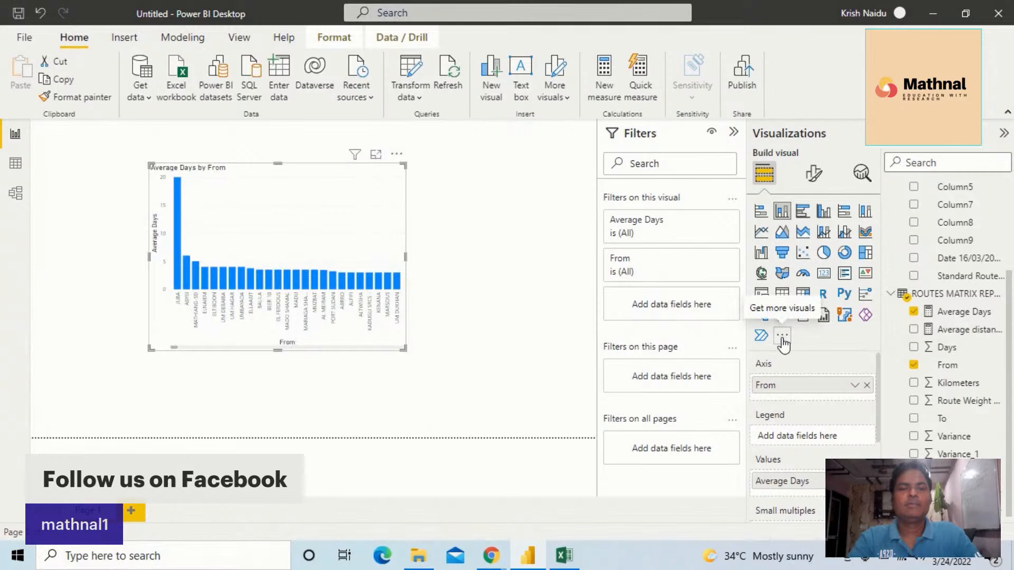
pyautogui.click(811, 182)
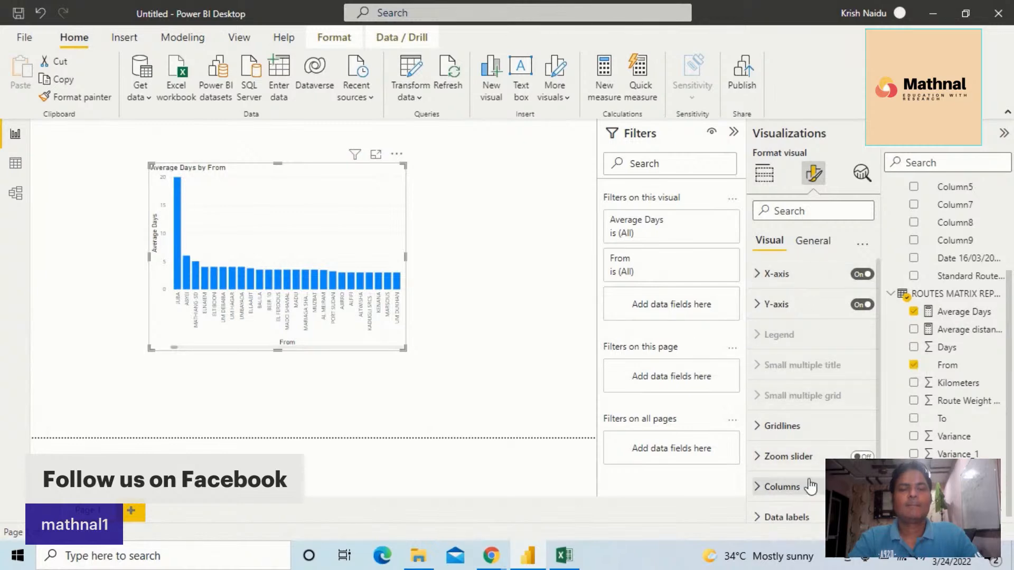
# Turn on data labels for the Average Days by From chart
pyautogui.scroll(-1, 808, 478)
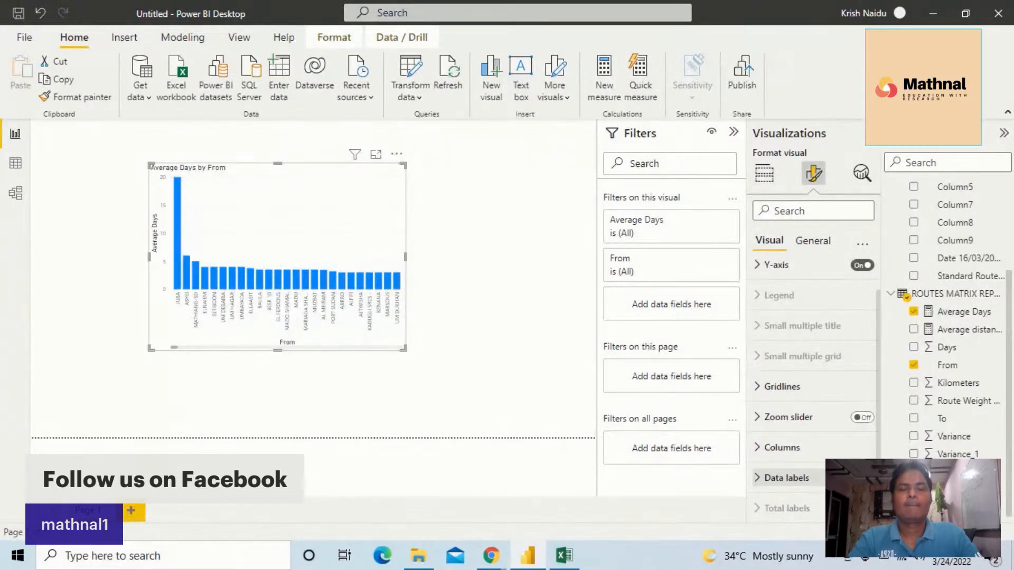
pyautogui.click(863, 478)
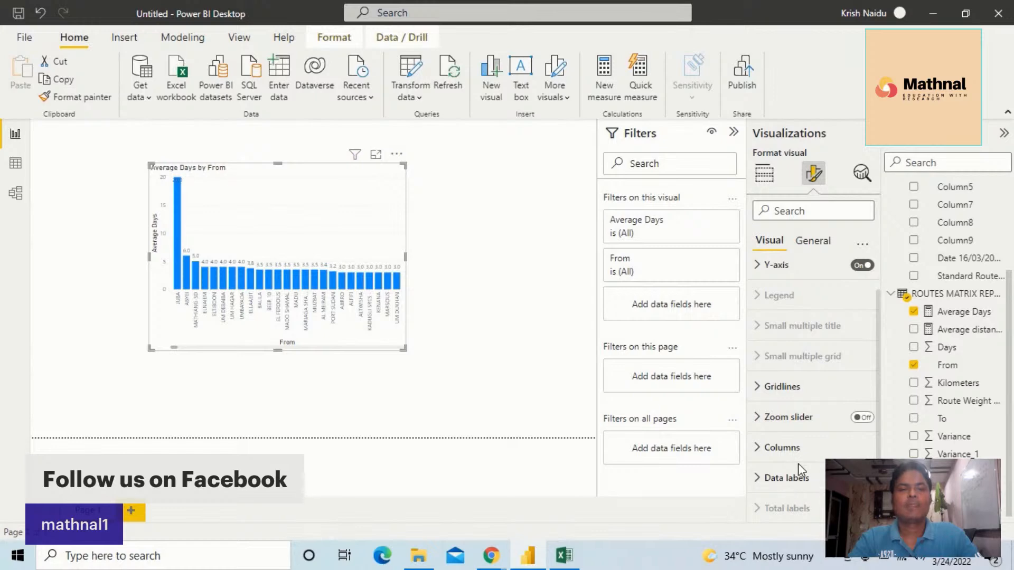
# Browse the chart's plot area background and general size properties
pyautogui.scroll(-2, 771, 507)
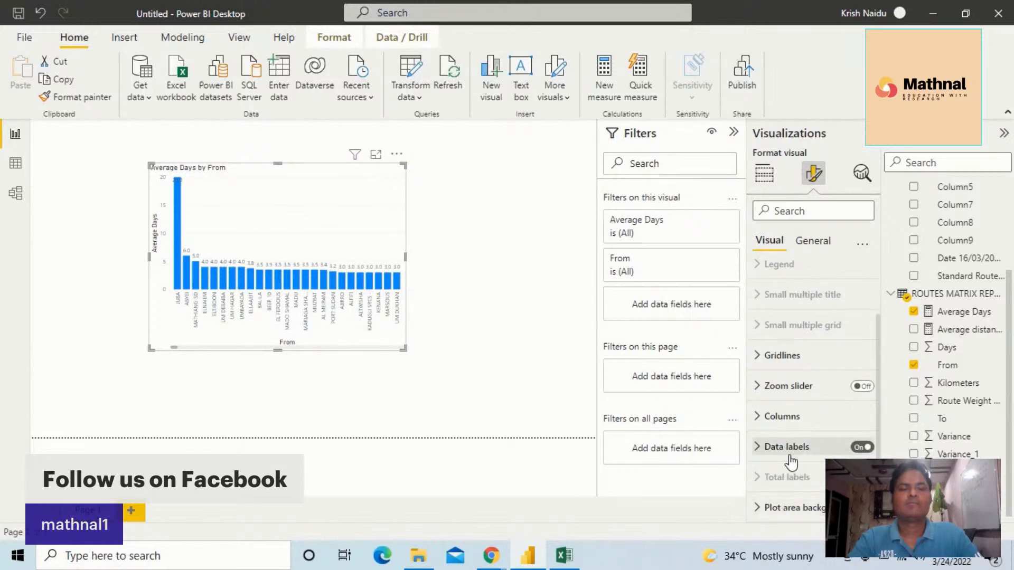
pyautogui.click(760, 509)
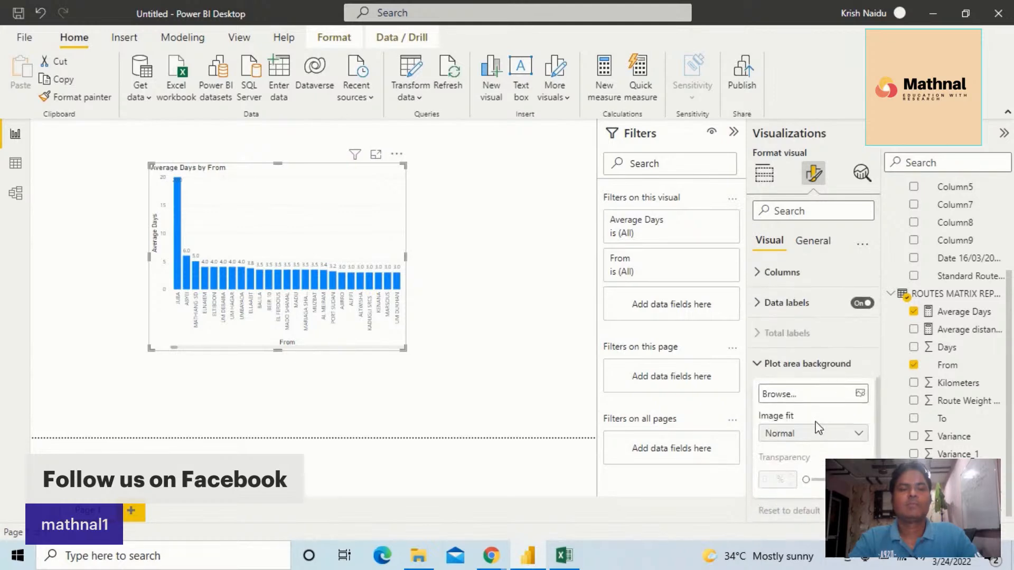
pyautogui.scroll(2, 818, 417)
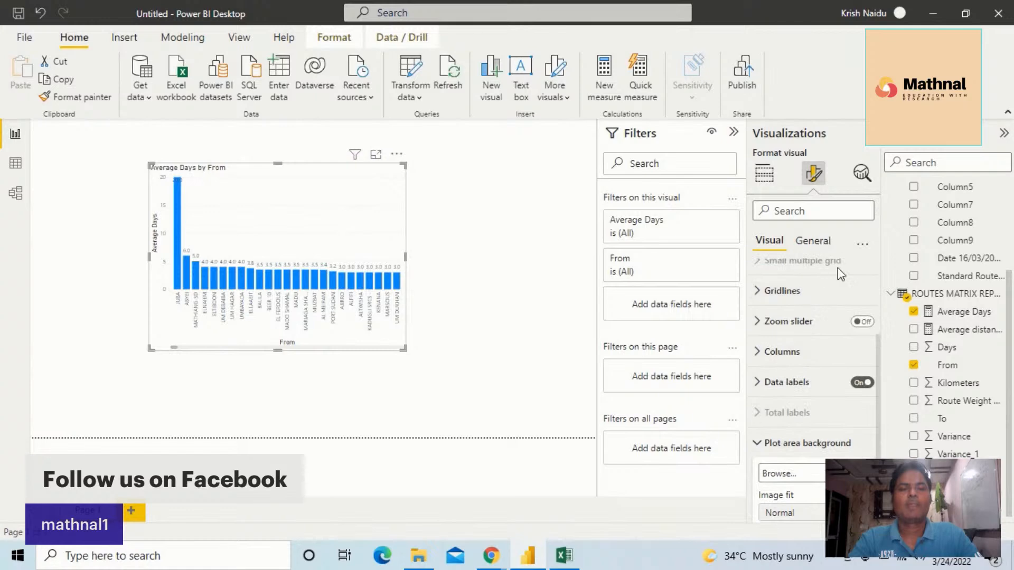
pyautogui.click(816, 242)
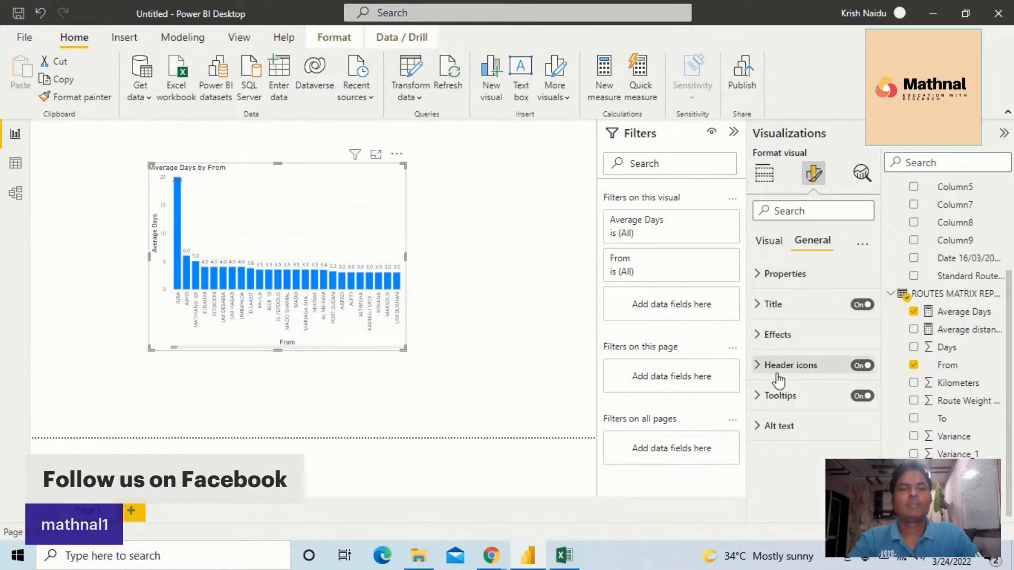
pyautogui.click(767, 275)
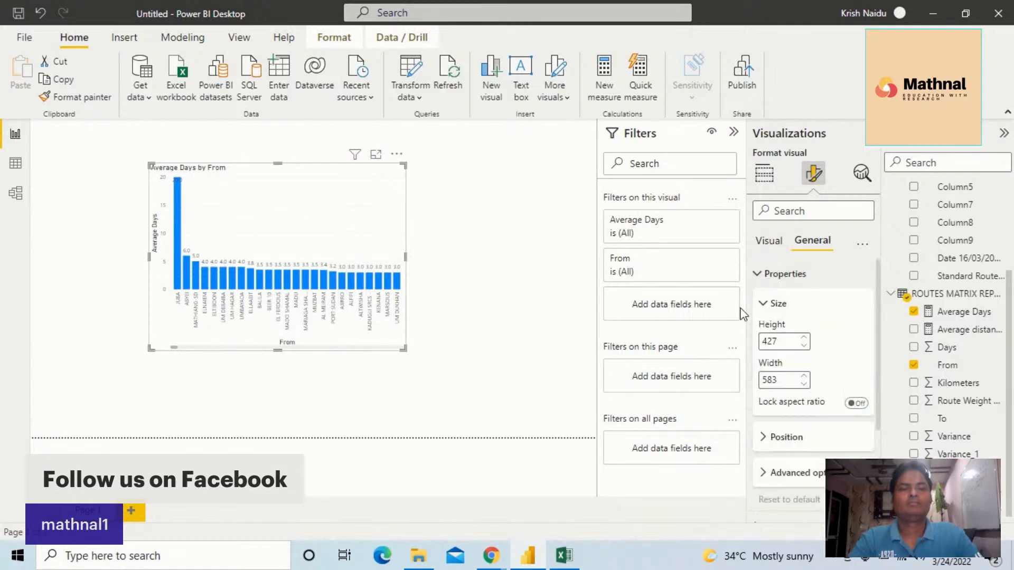
pyautogui.scroll(-3, 803, 351)
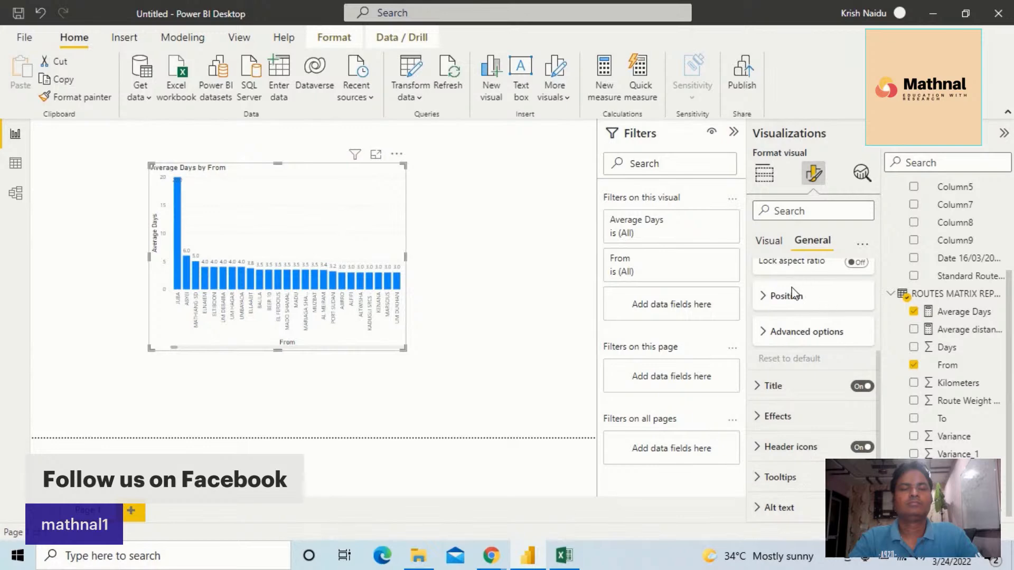
pyautogui.click(769, 242)
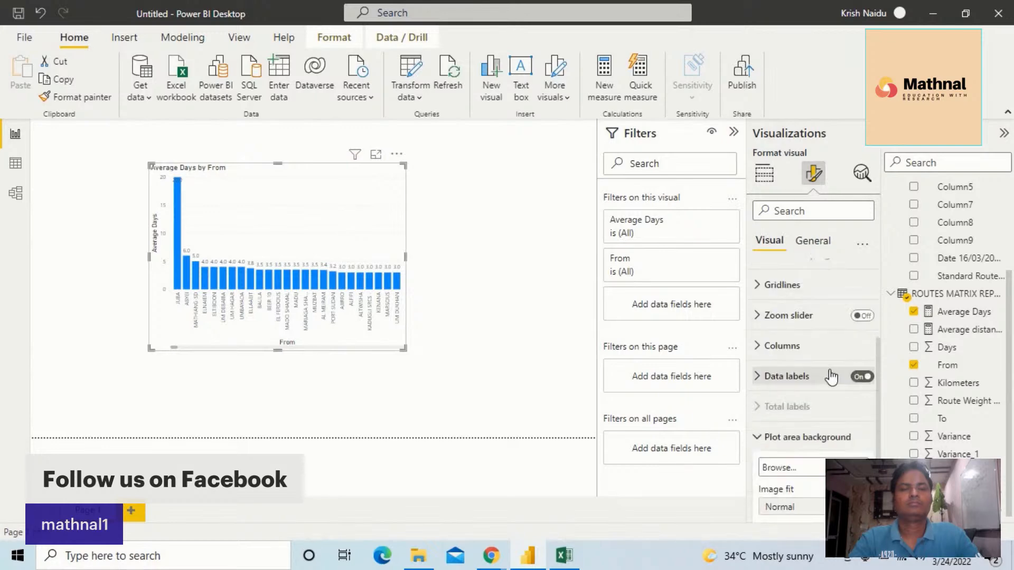
pyautogui.scroll(3, 821, 350)
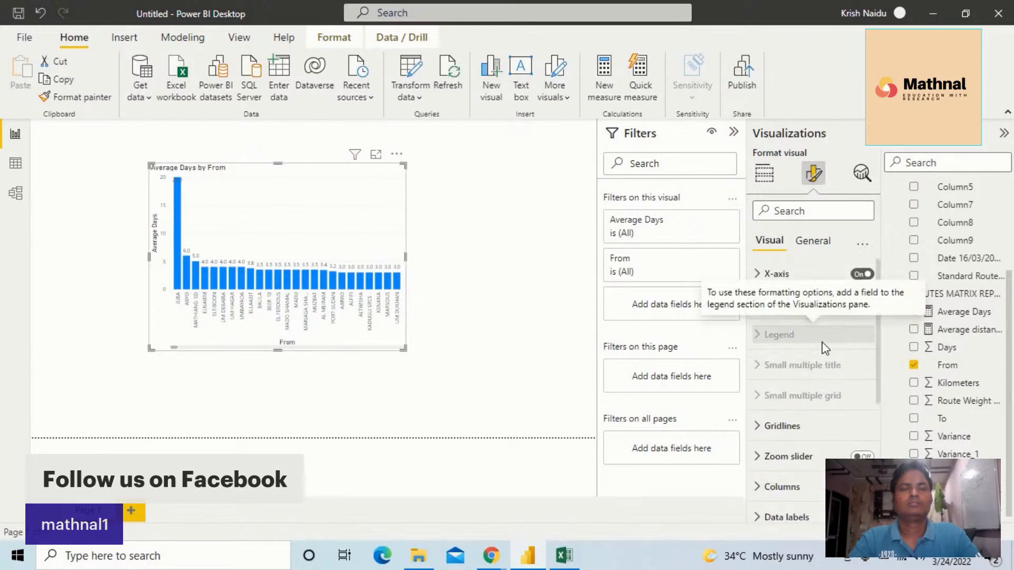
# Set the Y-axis title font to Arial Black
pyautogui.click(758, 275)
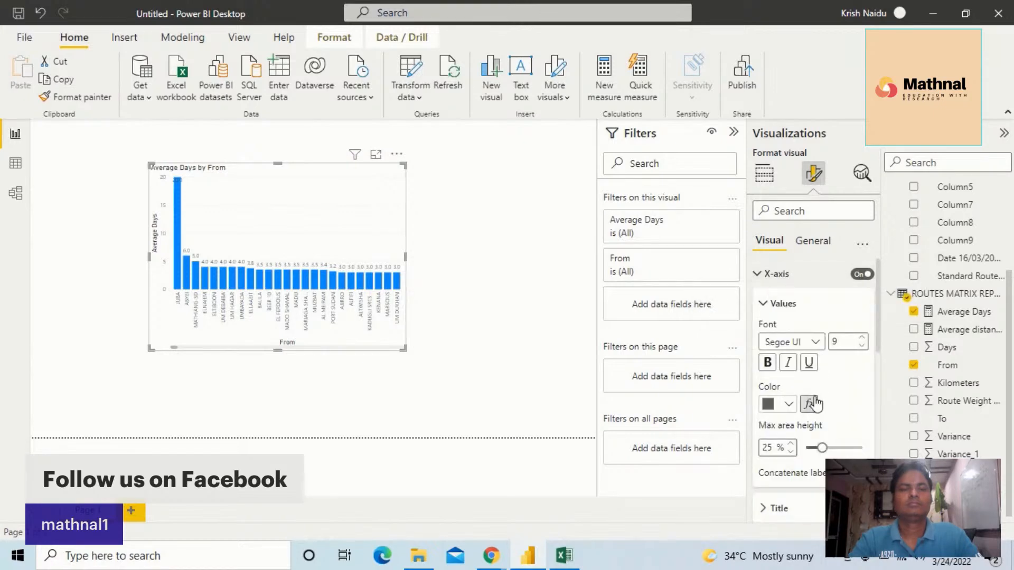
pyautogui.scroll(-3, 810, 409)
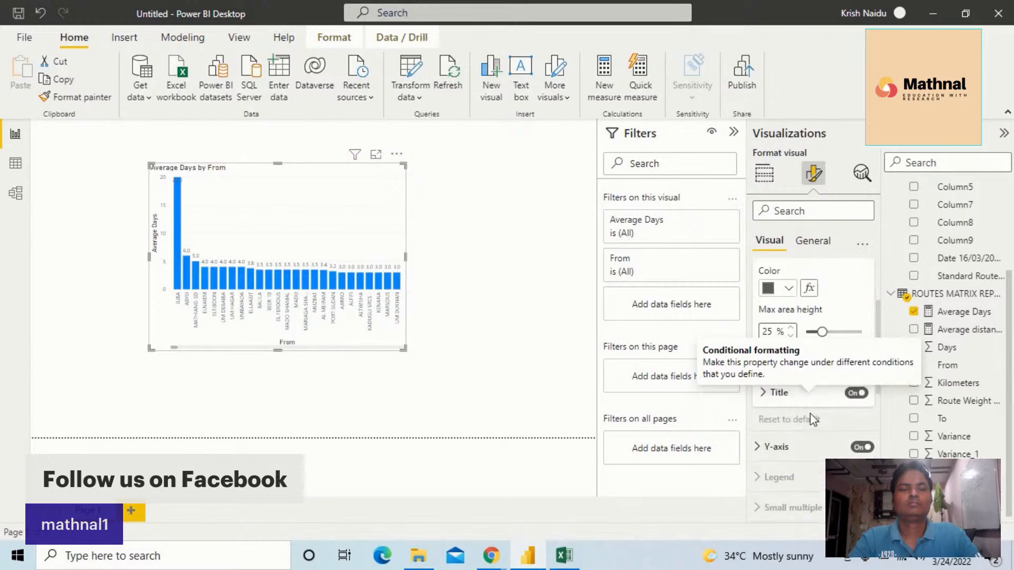
pyautogui.scroll(-2, 787, 400)
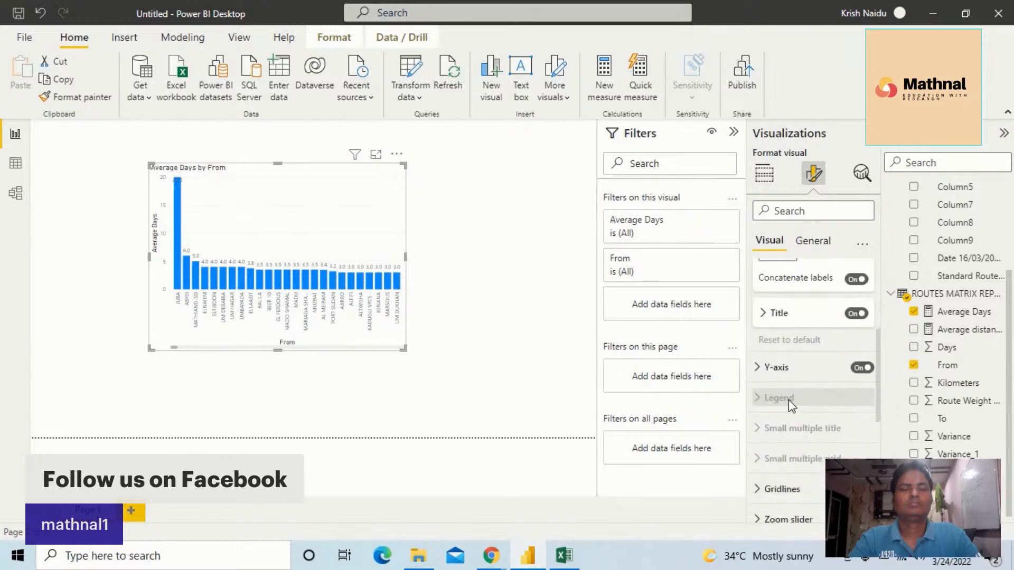
pyautogui.click(763, 369)
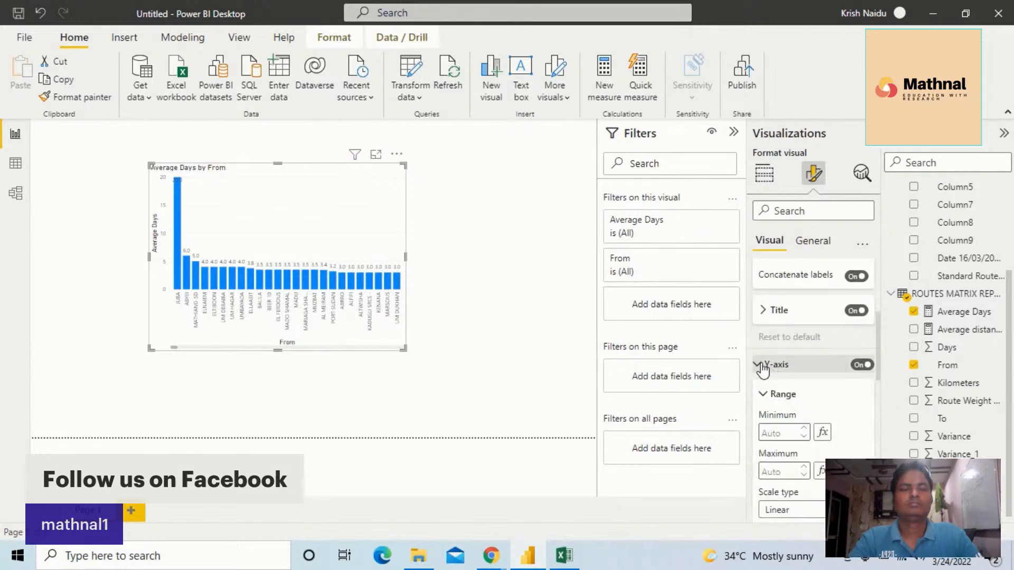
pyautogui.scroll(-2, 817, 393)
pyautogui.scroll(-2, 817, 395)
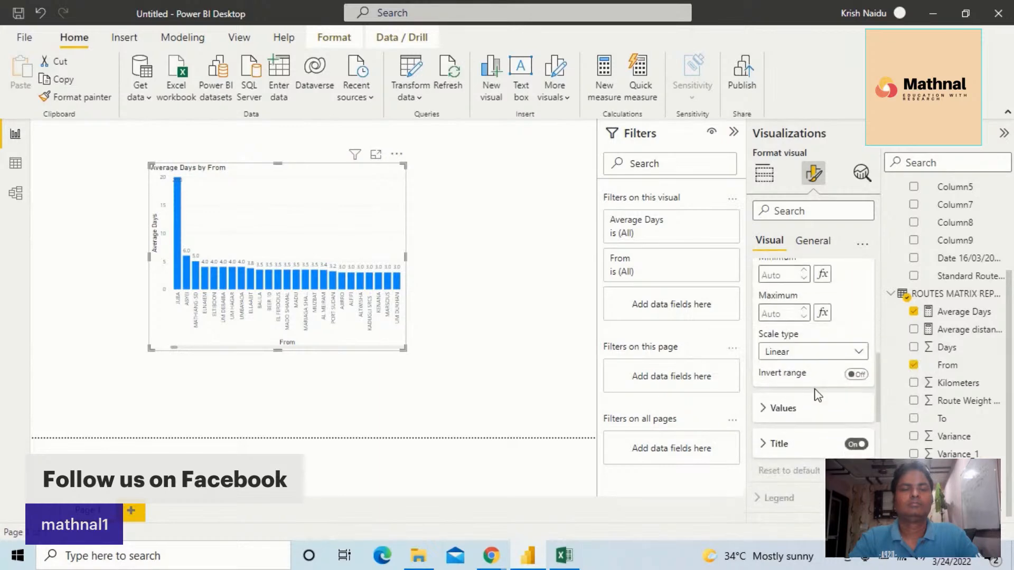
pyautogui.scroll(-2, 836, 336)
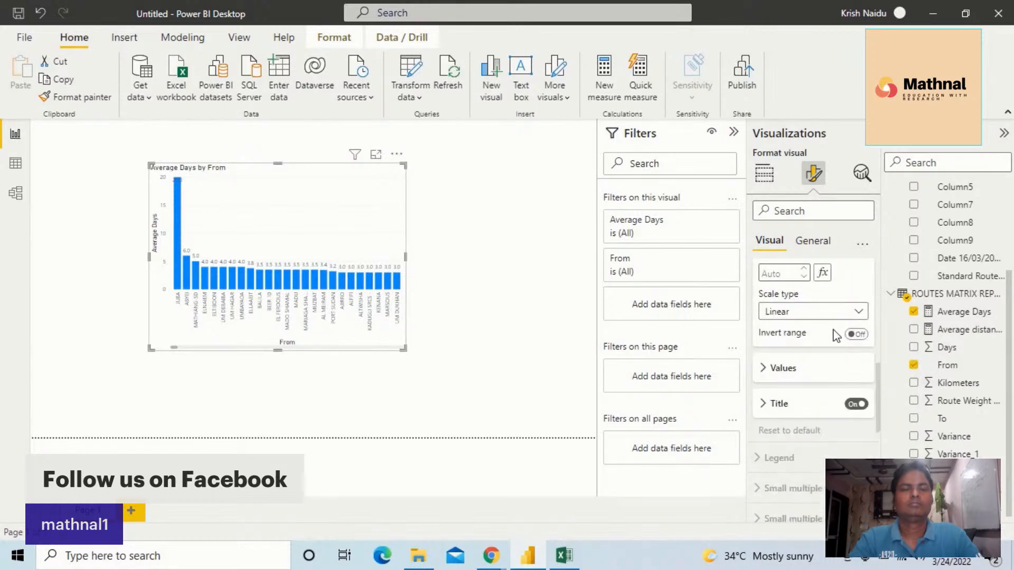
pyautogui.scroll(-2, 835, 338)
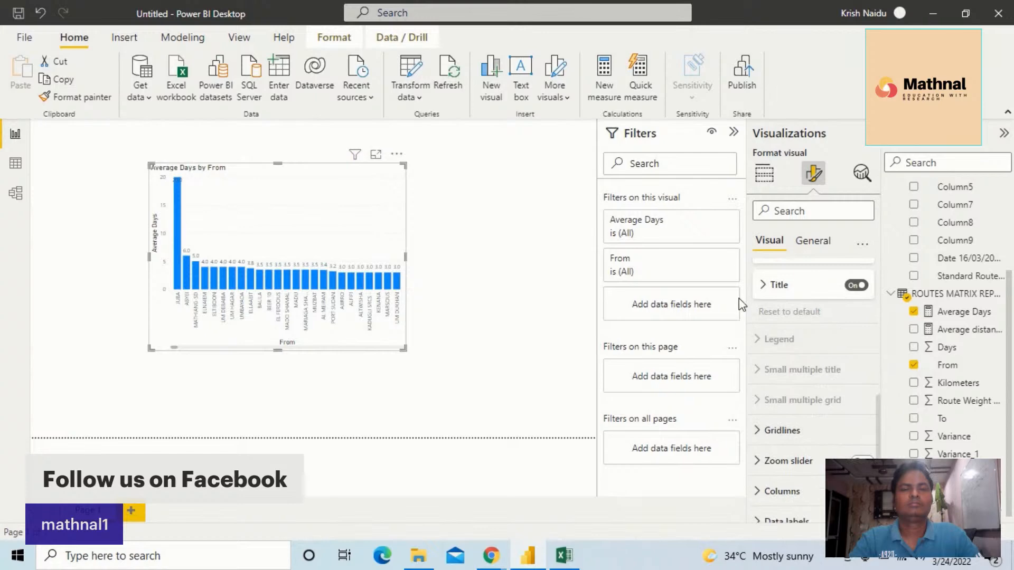
pyautogui.click(765, 289)
pyautogui.scroll(-2, 850, 364)
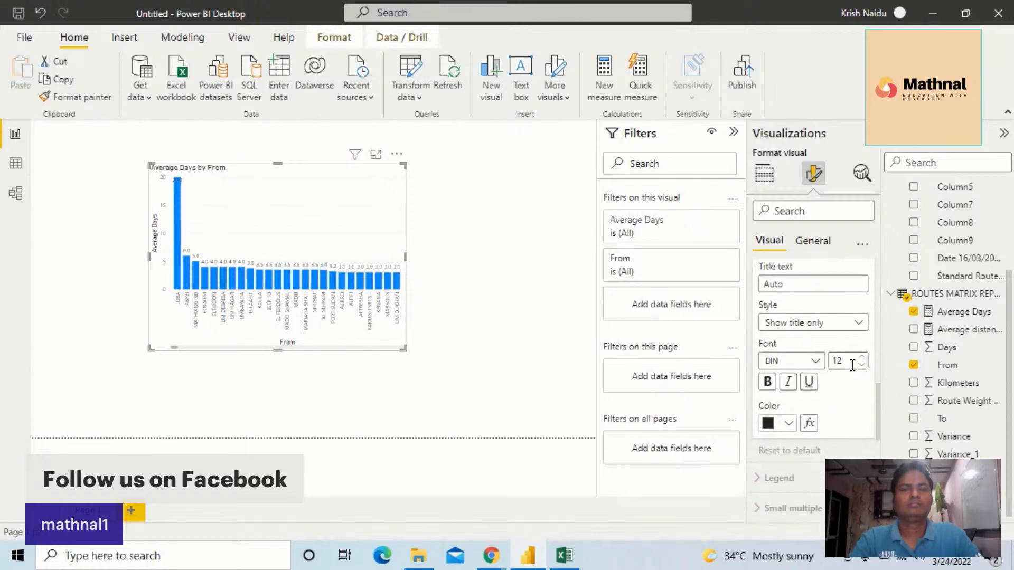
pyautogui.scroll(-1, 854, 372)
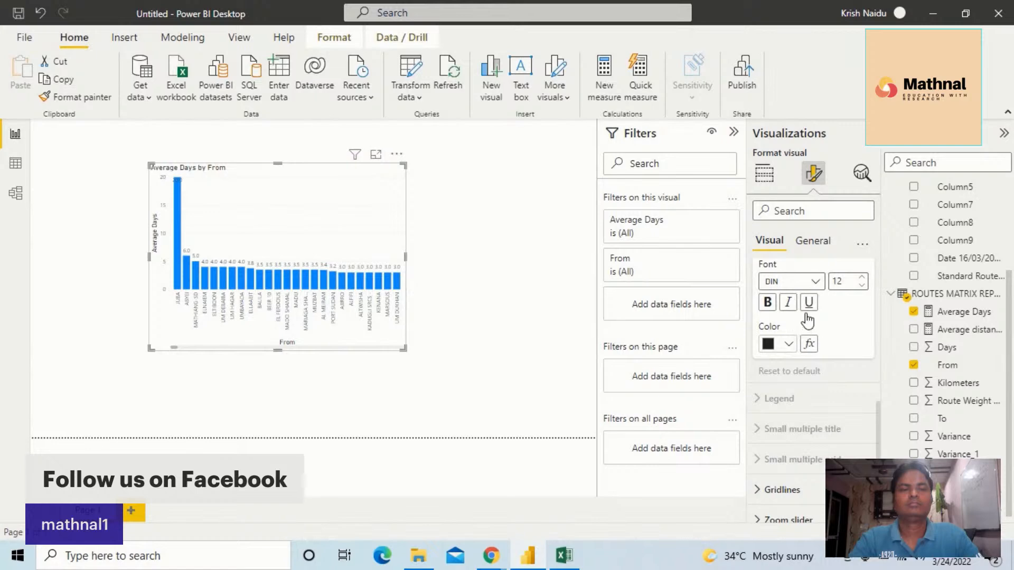
pyautogui.click(814, 281)
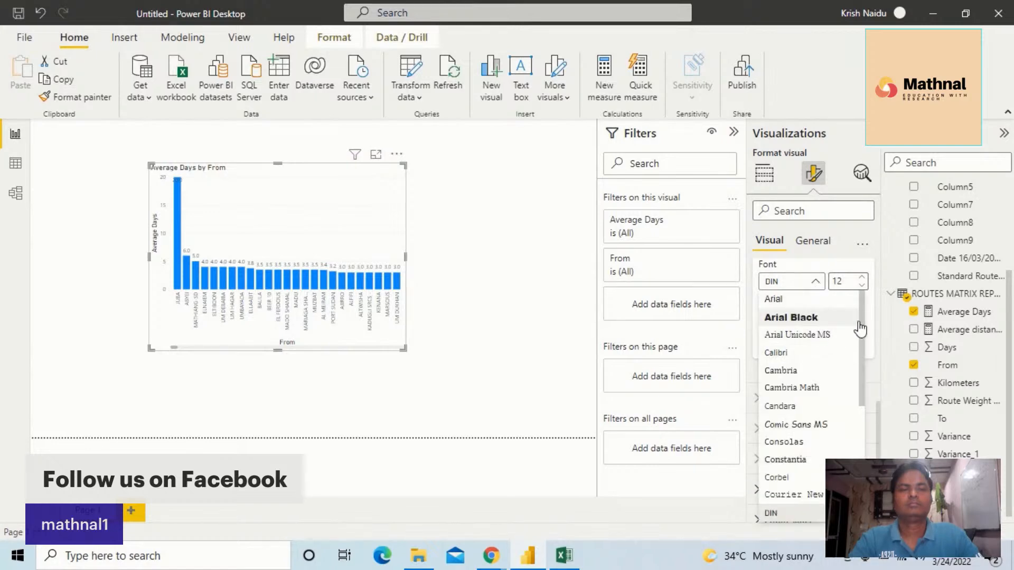
pyautogui.click(824, 317)
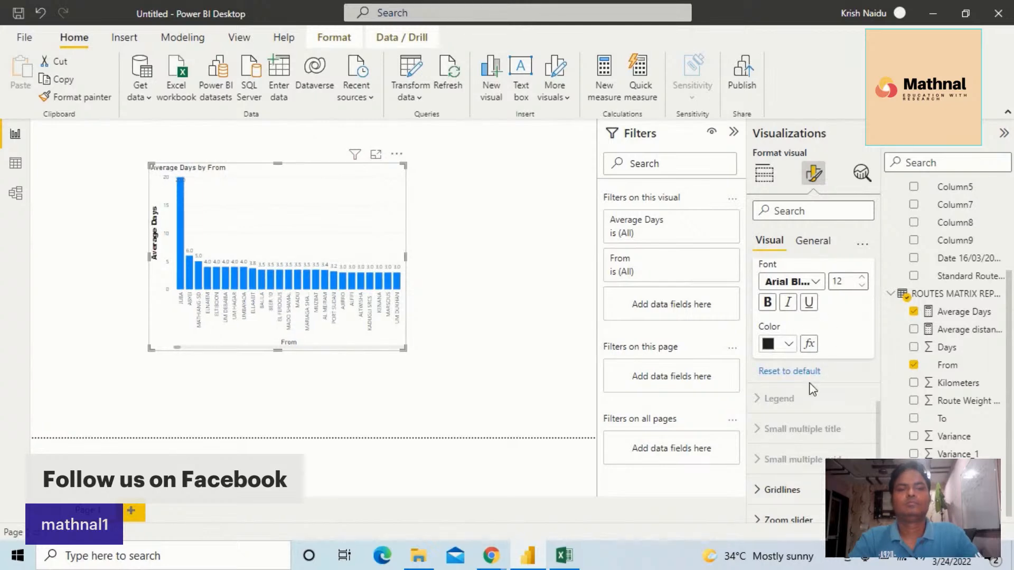
# Set the X-axis title font to Arial Black
pyautogui.scroll(2, 814, 372)
pyautogui.scroll(5, 815, 371)
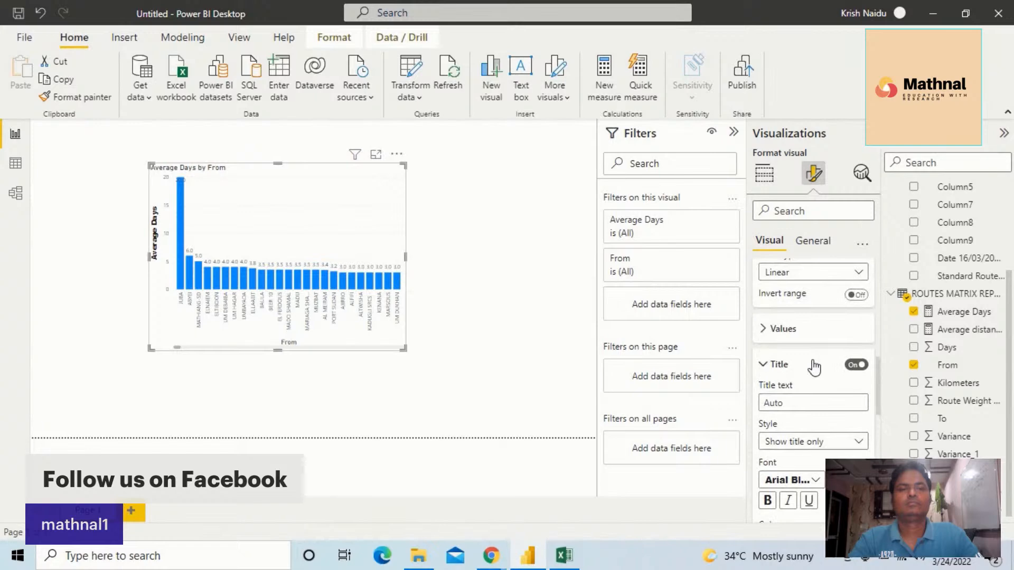
pyautogui.scroll(1, 813, 361)
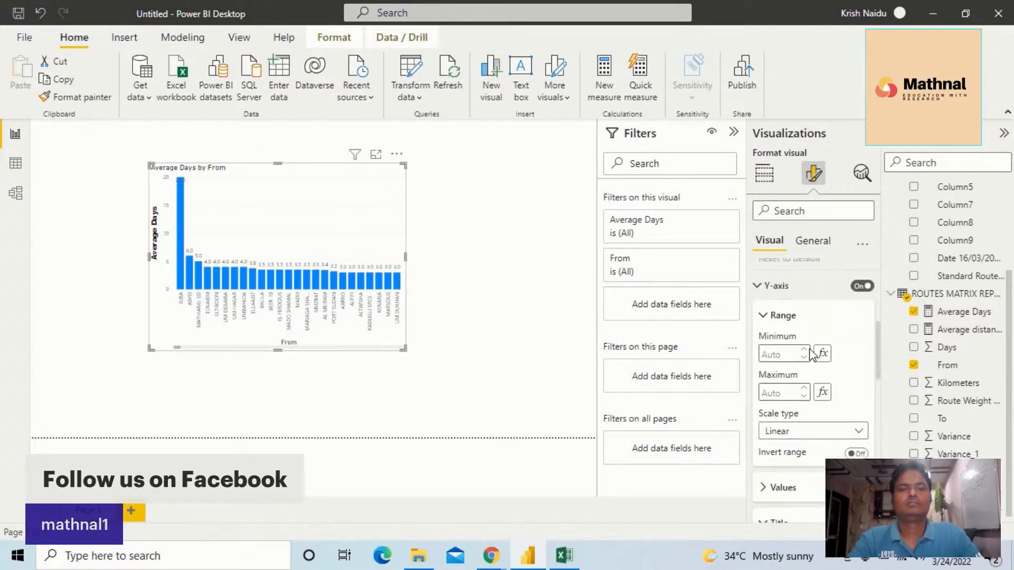
pyautogui.click(788, 285)
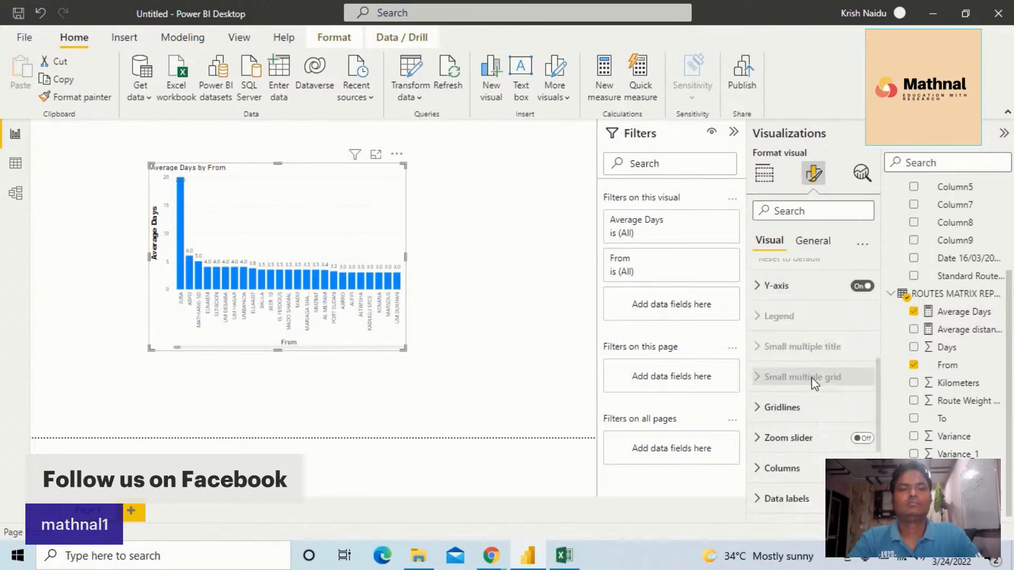
pyautogui.scroll(-1, 810, 386)
pyautogui.scroll(2, 810, 385)
pyautogui.scroll(2, 810, 385)
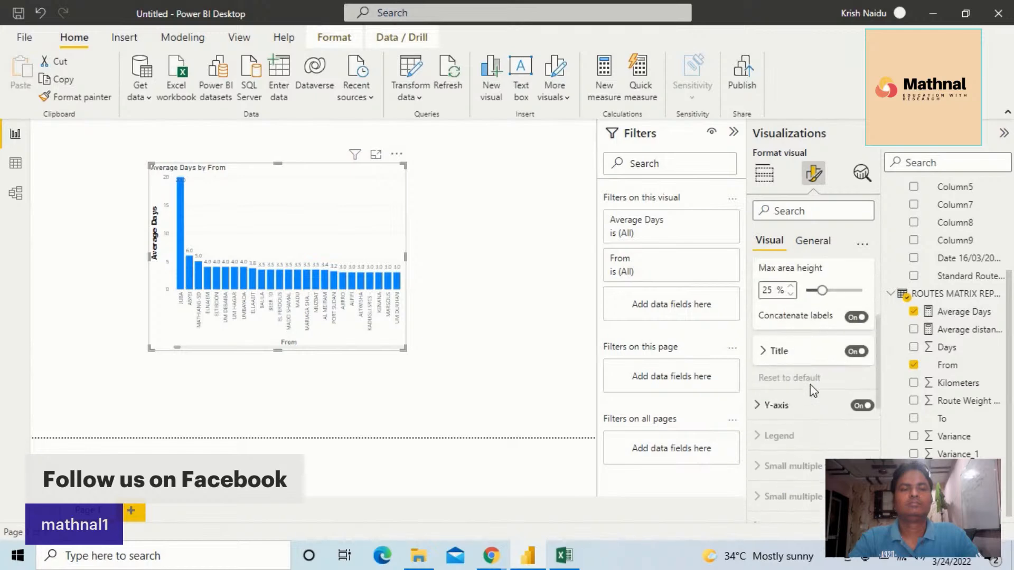
pyautogui.scroll(1, 810, 384)
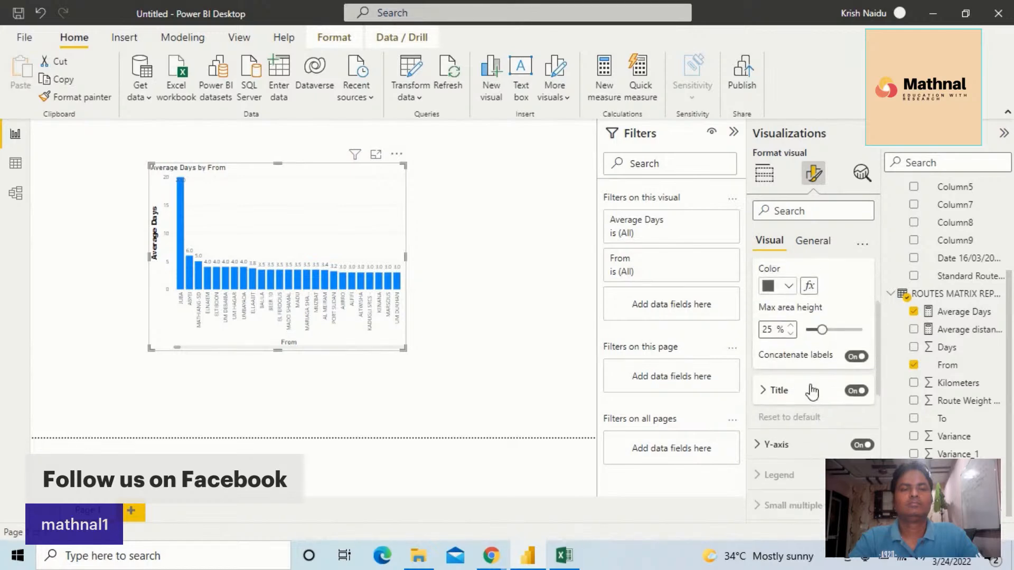
pyautogui.click(766, 393)
pyautogui.scroll(-2, 816, 432)
pyautogui.click(817, 426)
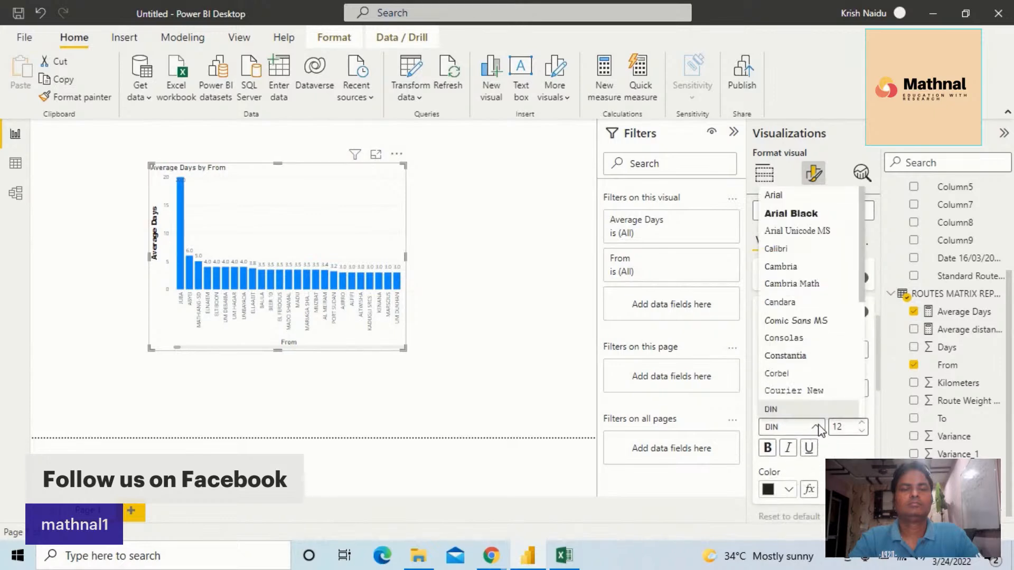
pyautogui.click(791, 214)
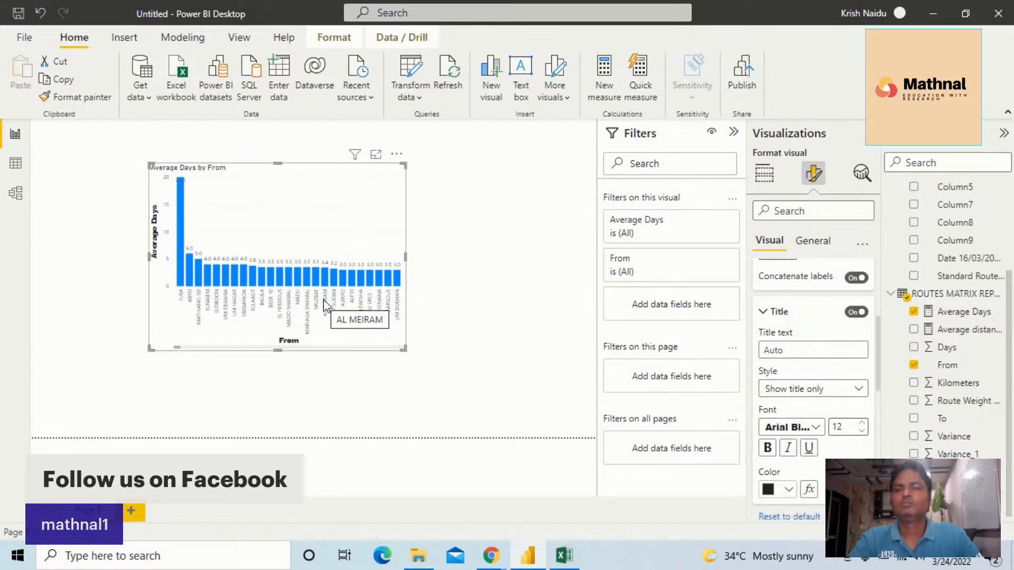
# Format the X-axis values in Segoe UI Bold, size 11, black and bold
pyautogui.scroll(1, 843, 351)
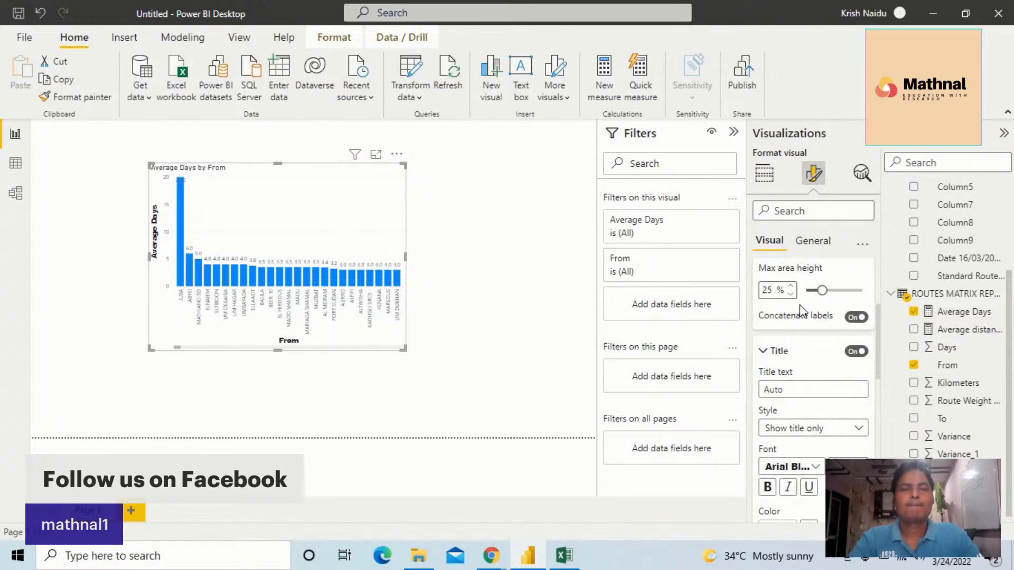
pyautogui.scroll(2, 801, 311)
pyautogui.scroll(2, 803, 319)
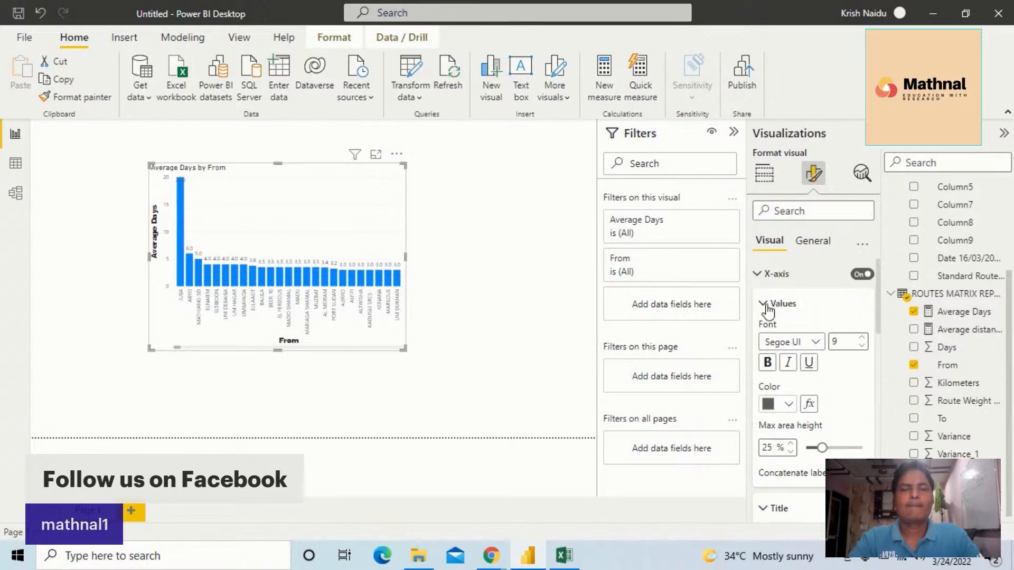
pyautogui.click(766, 305)
pyautogui.click(762, 304)
pyautogui.click(814, 342)
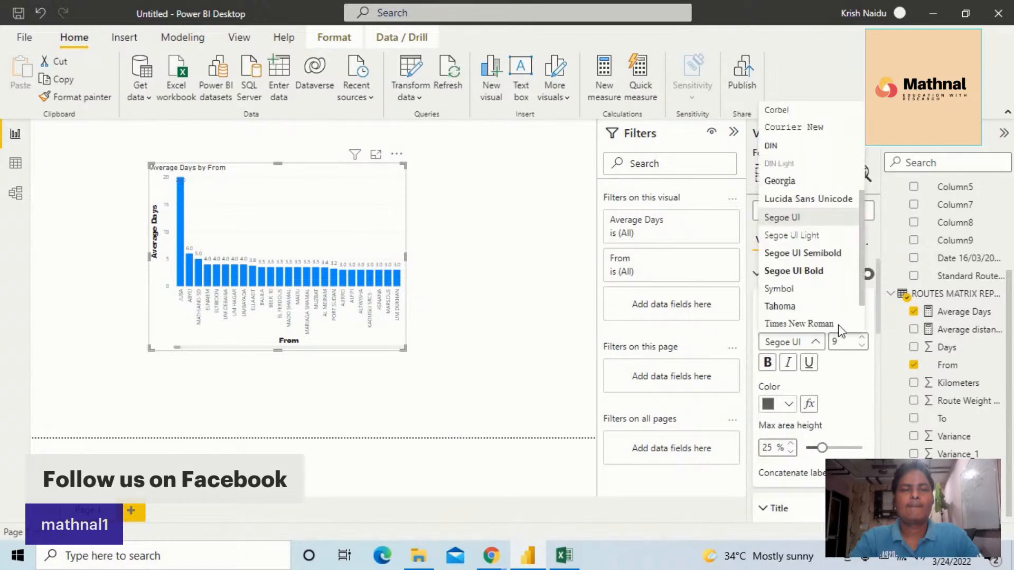
pyautogui.click(788, 271)
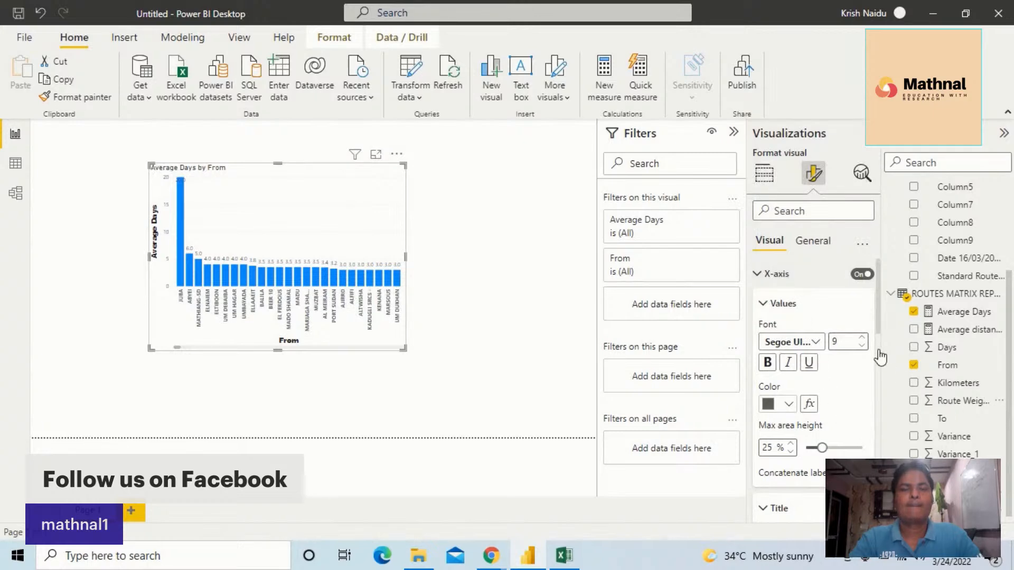
pyautogui.click(774, 407)
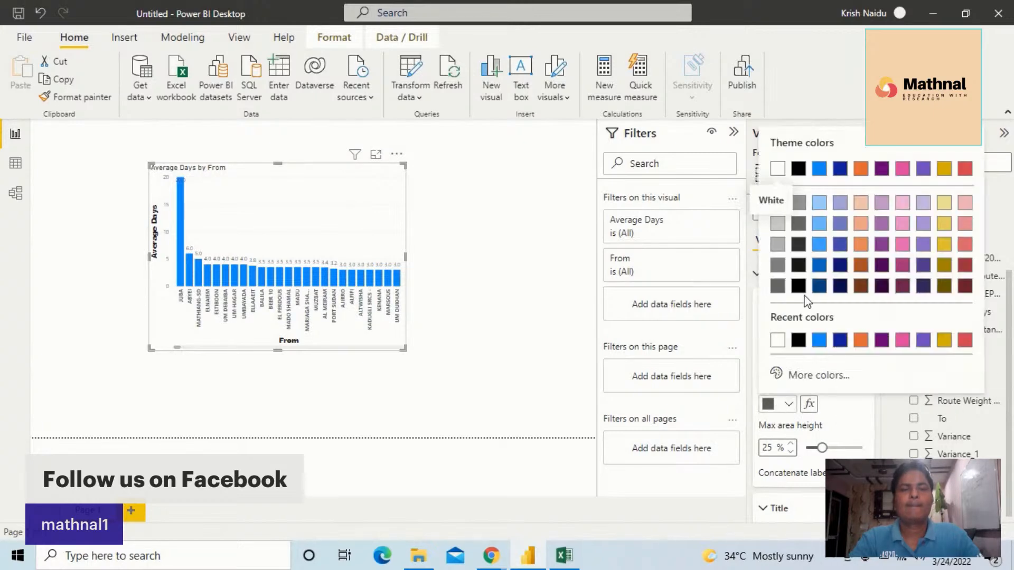
pyautogui.click(799, 342)
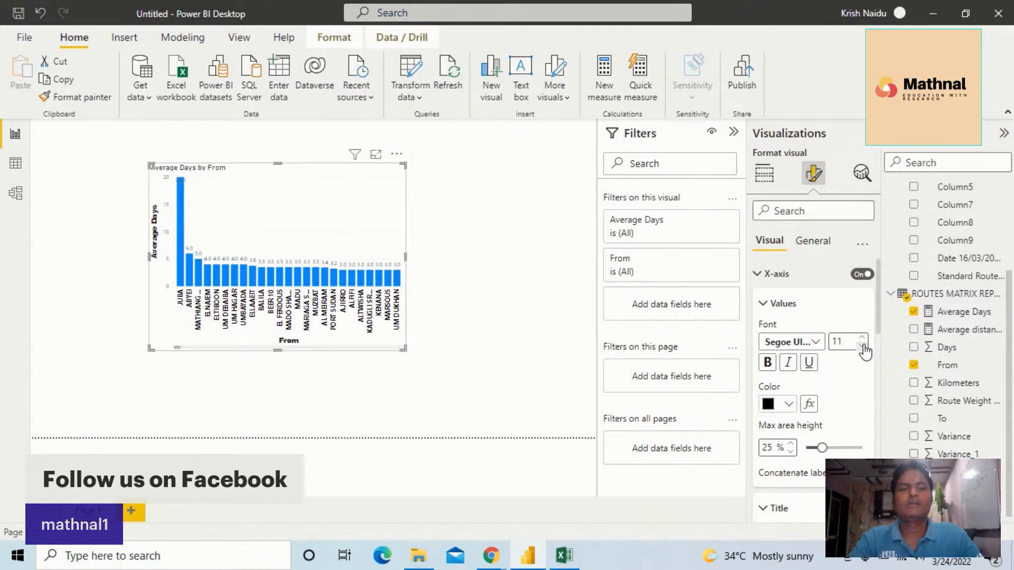
pyautogui.click(770, 363)
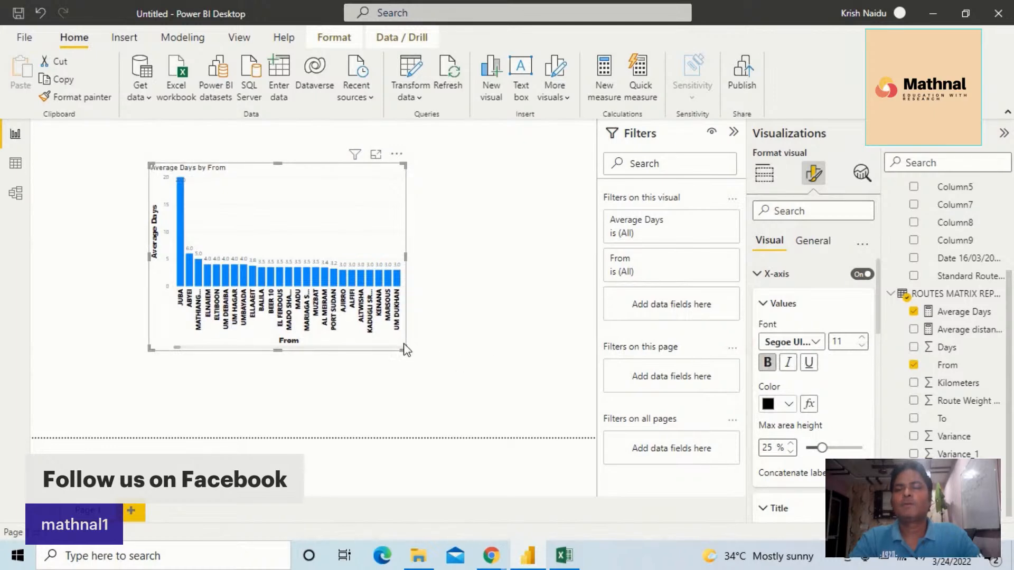
# Widen the Average Days by From chart visual on the canvas so more bars show
pyautogui.moveTo(461, 369); pyautogui.dragTo(555, 385)
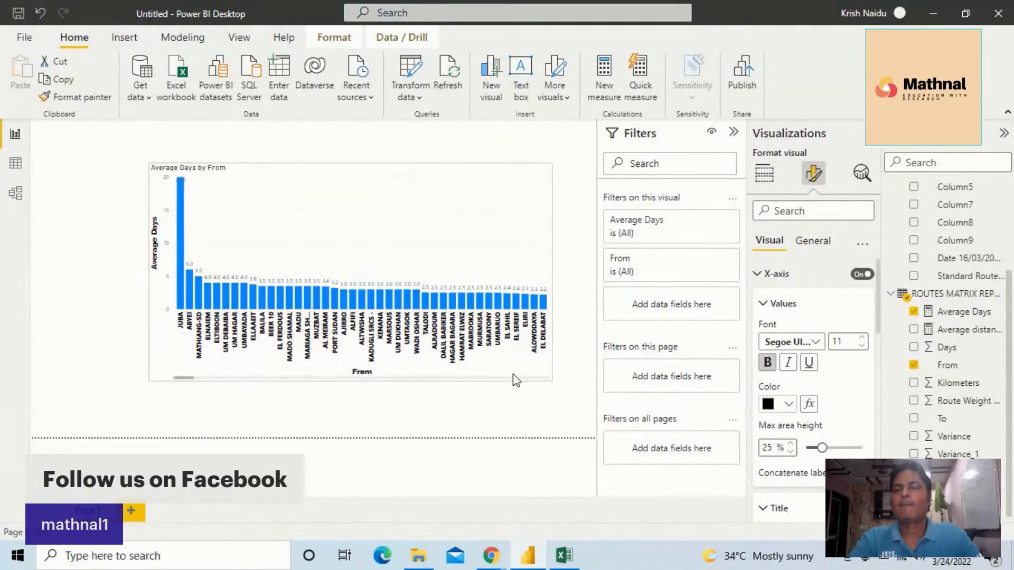
pyautogui.click(763, 305)
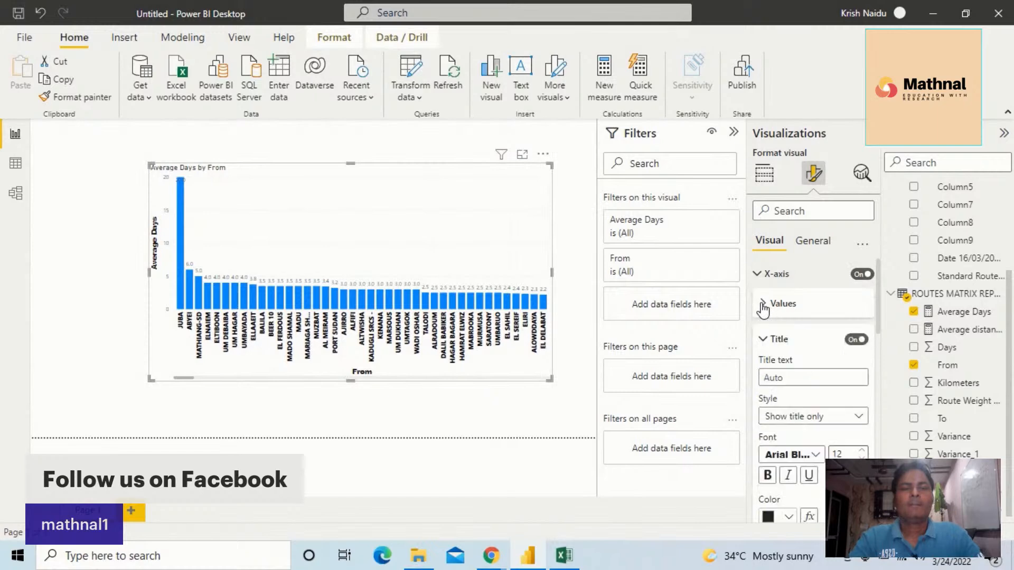
pyautogui.click(757, 274)
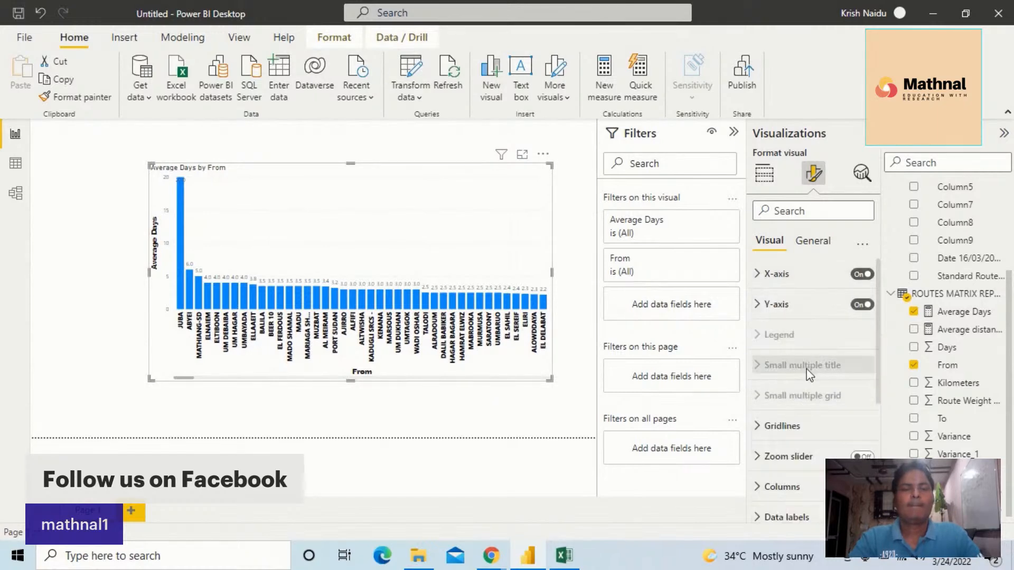
# Format the data label values in a bold Segoe UI font, bold style, size 13
pyautogui.scroll(-3, 803, 385)
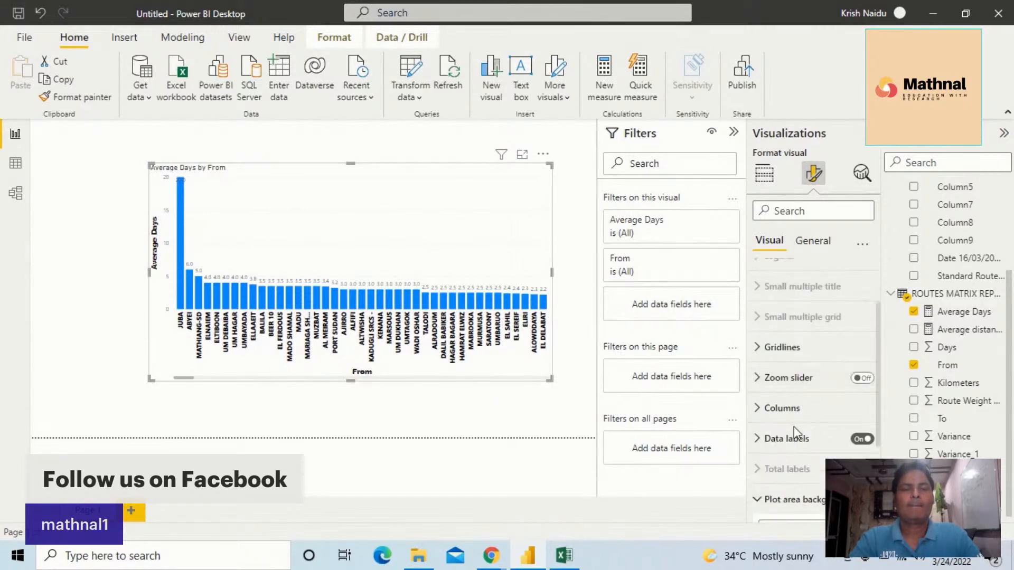
pyautogui.click(764, 443)
pyautogui.scroll(-3, 813, 452)
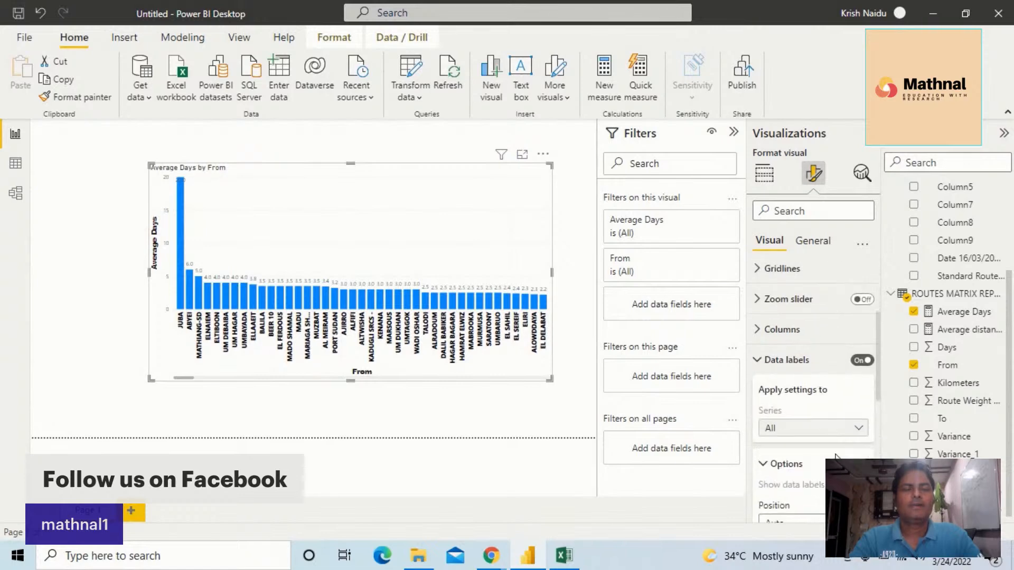
pyautogui.scroll(-4, 836, 458)
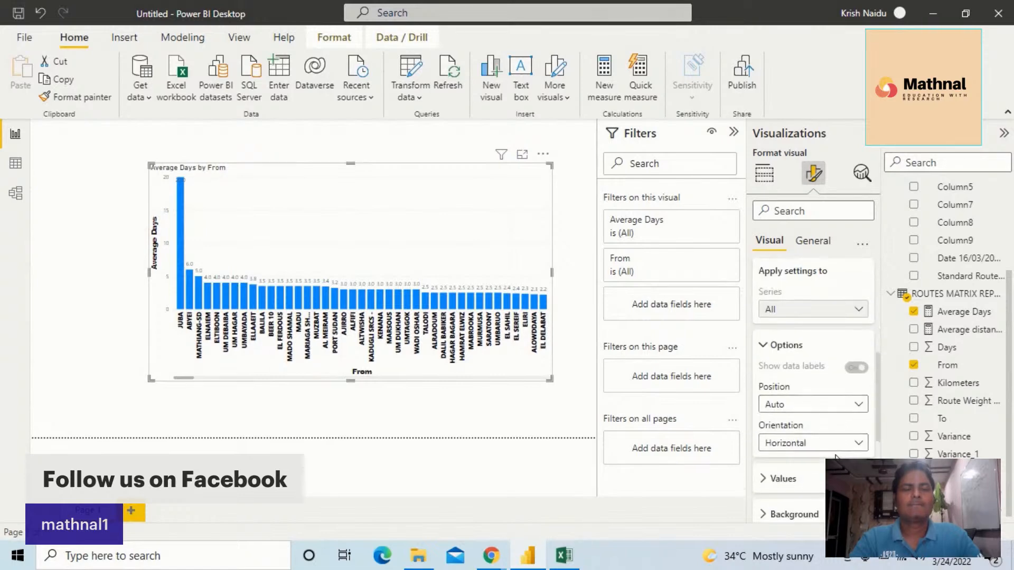
pyautogui.scroll(-3, 836, 458)
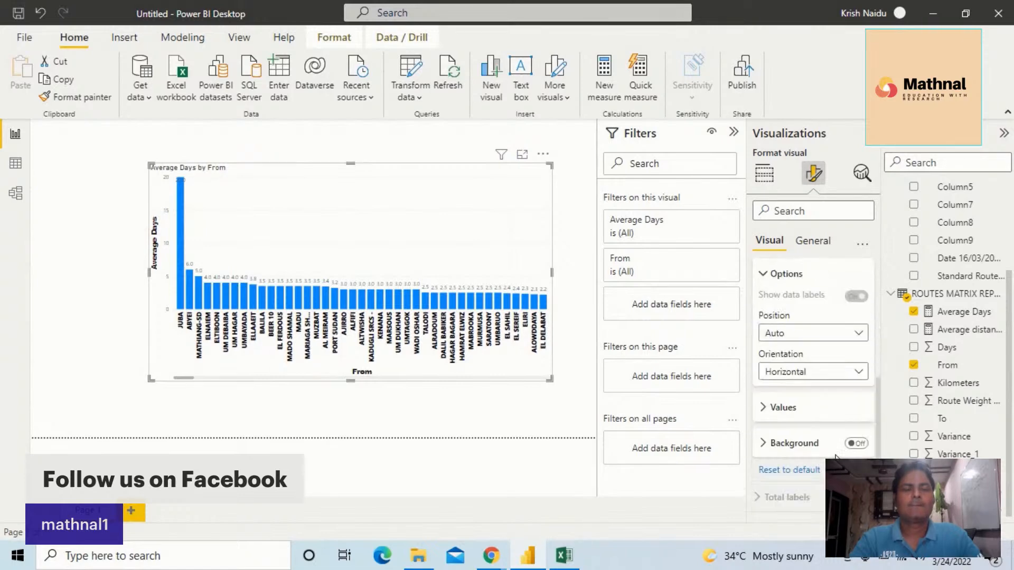
pyautogui.click(765, 403)
pyautogui.scroll(-3, 782, 422)
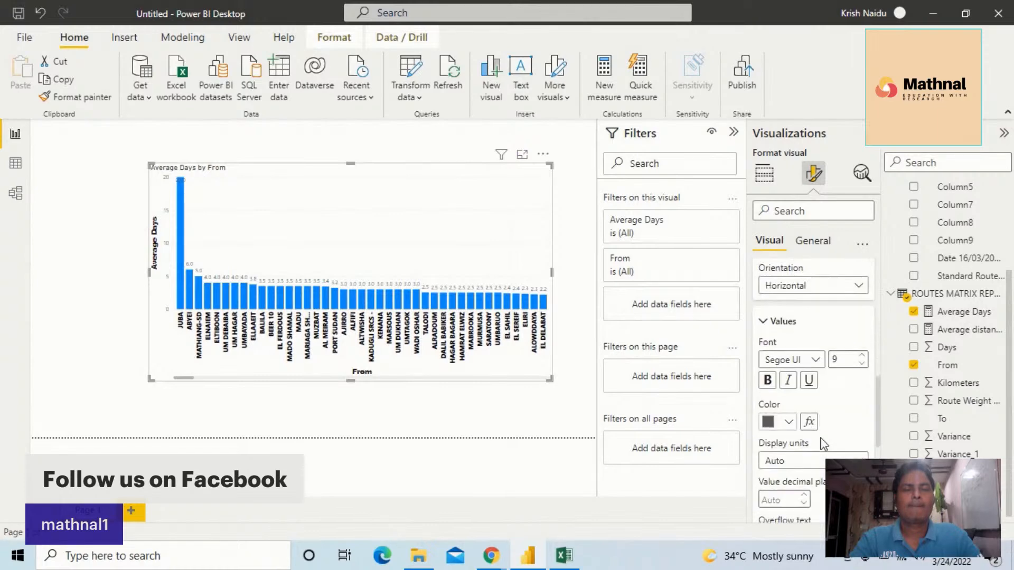
pyautogui.click(816, 359)
pyautogui.click(804, 289)
pyautogui.click(769, 380)
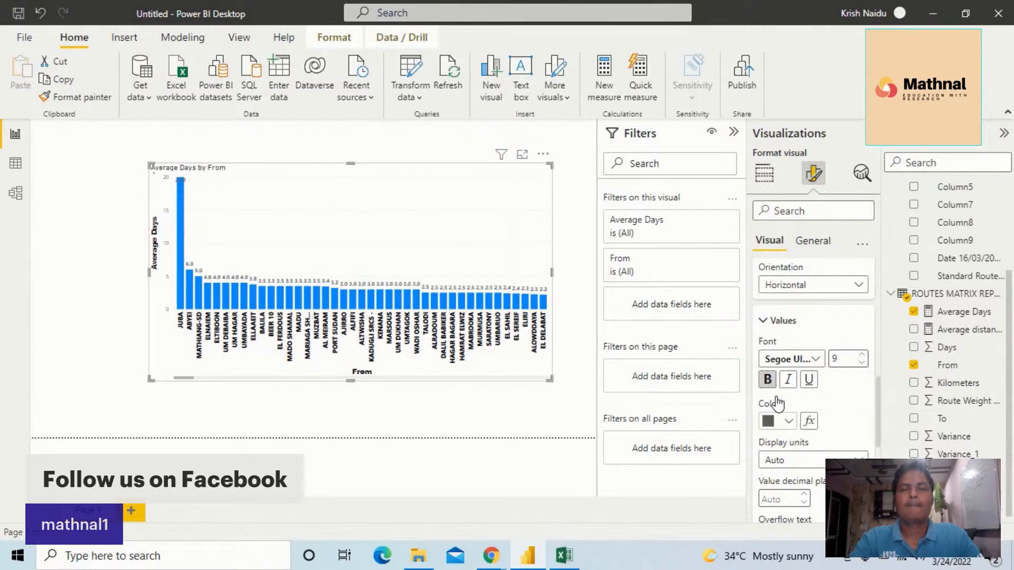
pyautogui.click(863, 357)
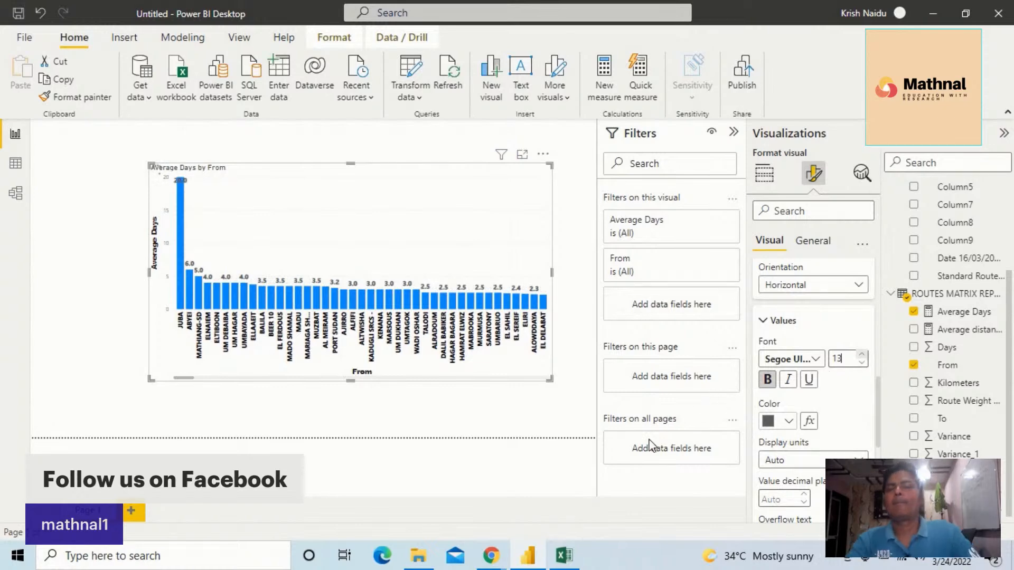
# Enlarge the chart visual slightly further on the canvas
pyautogui.moveTo(550, 380); pyautogui.dragTo(567, 408)
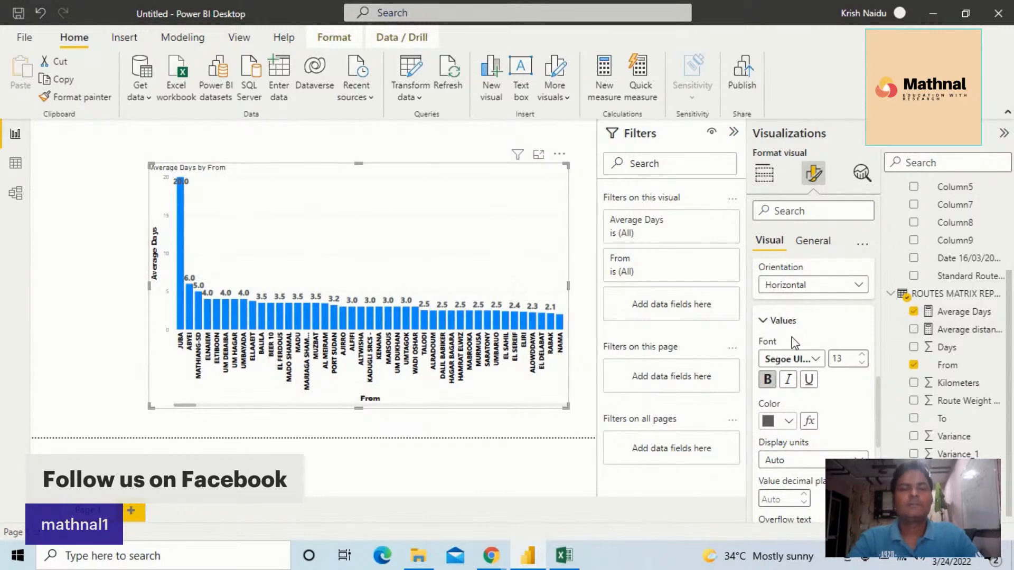
pyautogui.click(763, 320)
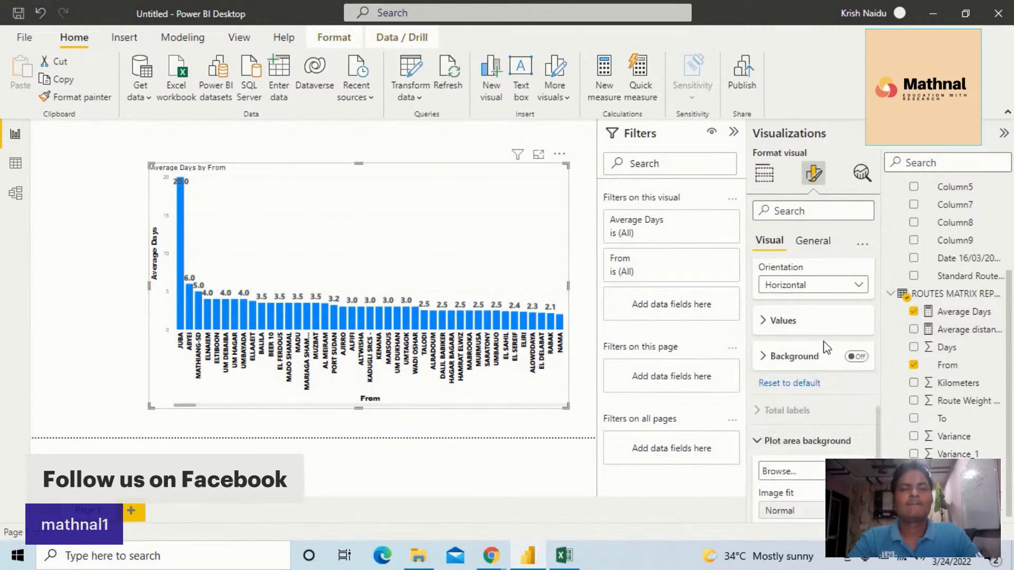
pyautogui.scroll(2, 820, 345)
pyautogui.scroll(6, 821, 345)
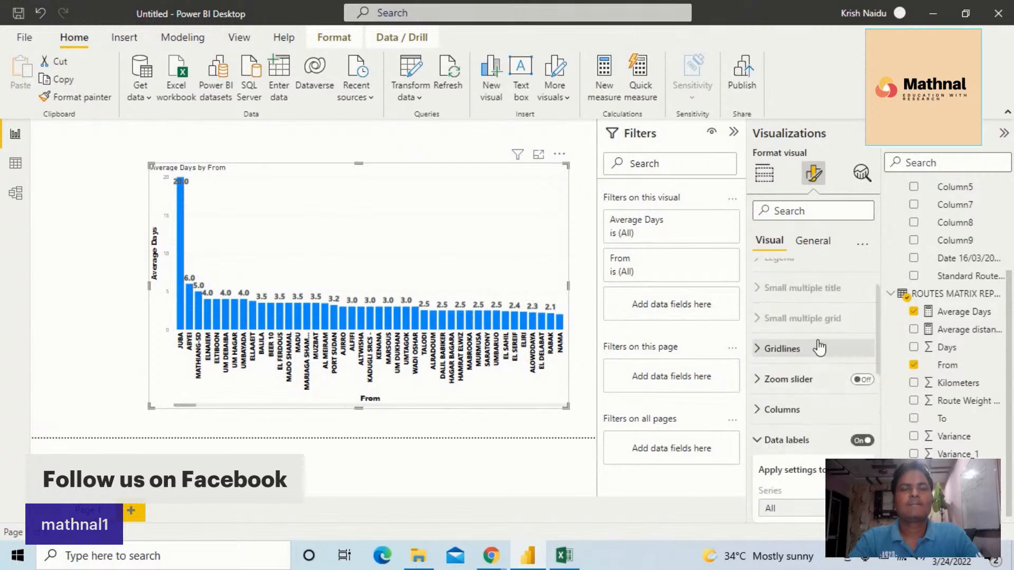
pyautogui.scroll(1, 807, 359)
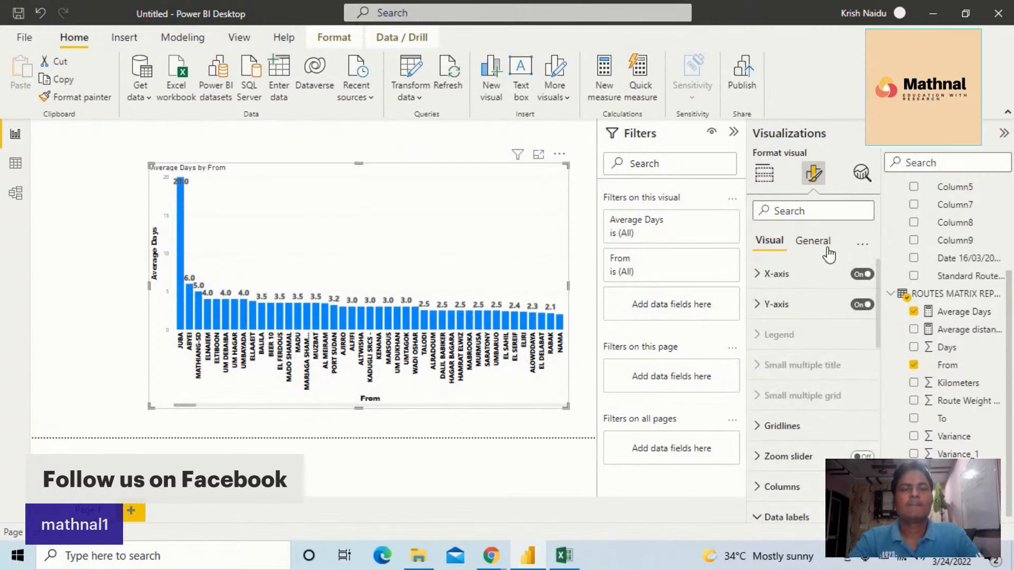
# Set the chart title font to Arial Black and make it bold
pyautogui.click(812, 240)
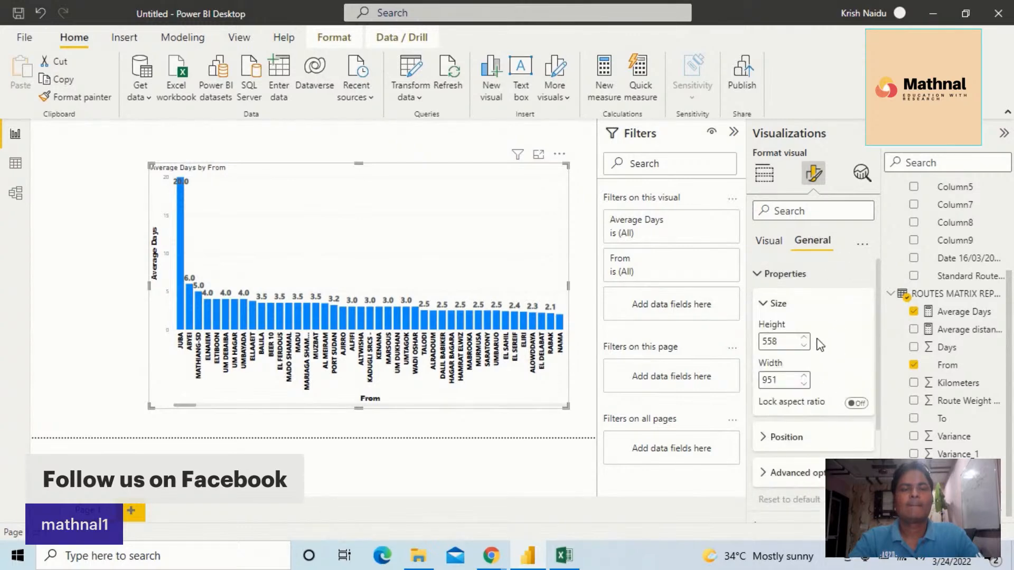
pyautogui.scroll(-5, 820, 345)
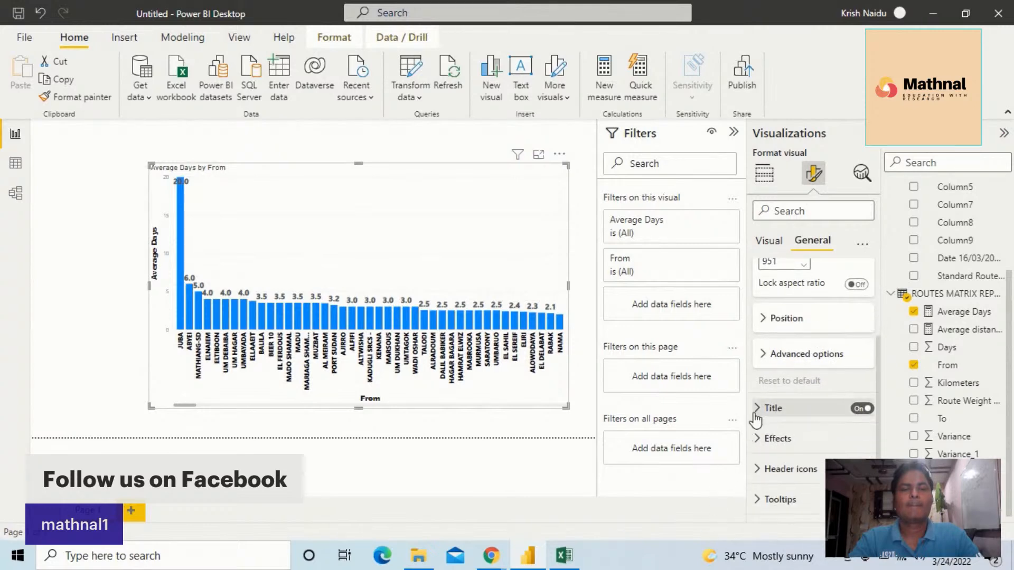
pyautogui.click(759, 407)
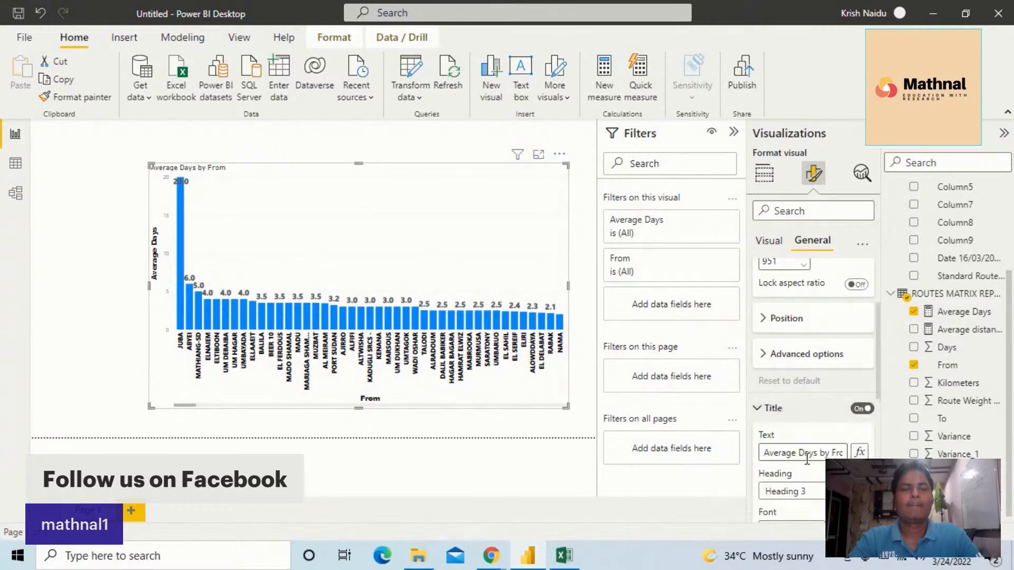
pyautogui.scroll(-2, 812, 458)
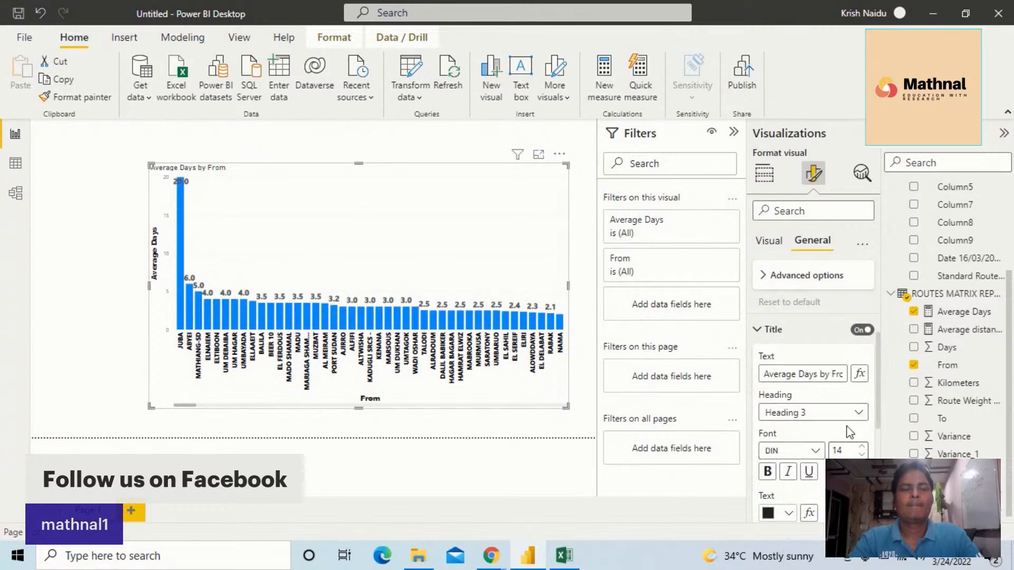
pyautogui.click(815, 450)
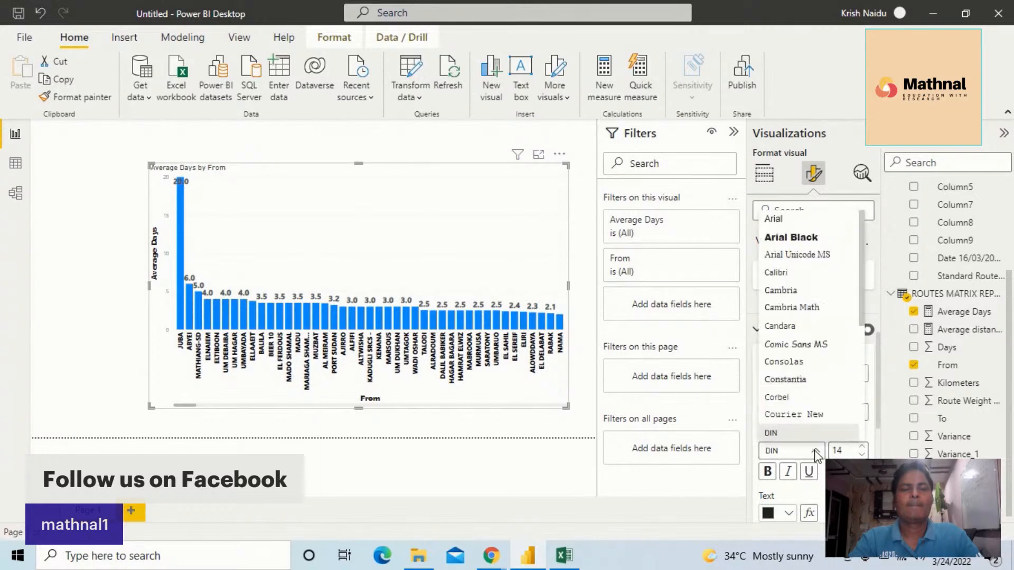
pyautogui.click(799, 238)
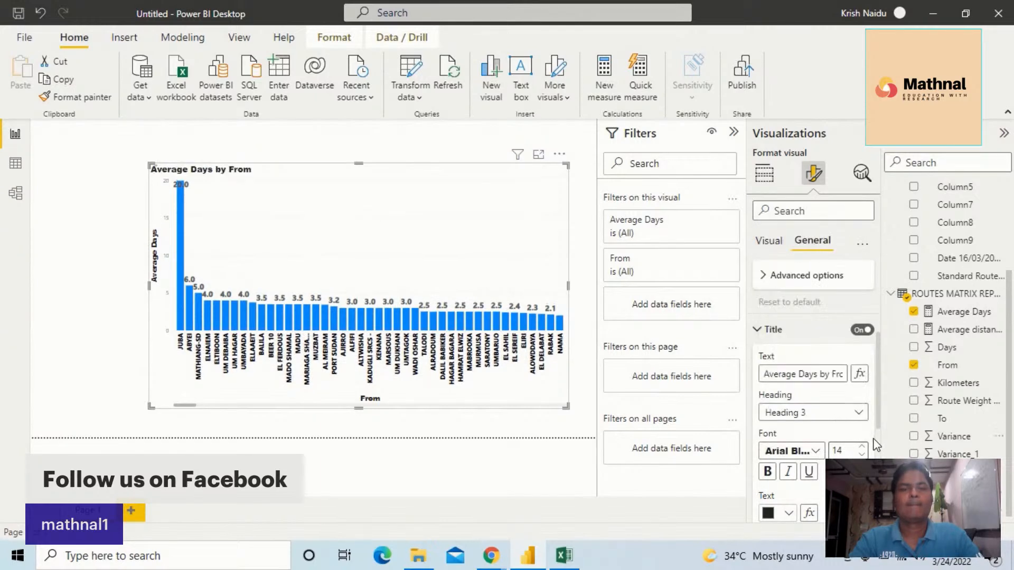
pyautogui.click(767, 472)
# Center the chart title and set its font size to 18
pyautogui.scroll(-3, 767, 464)
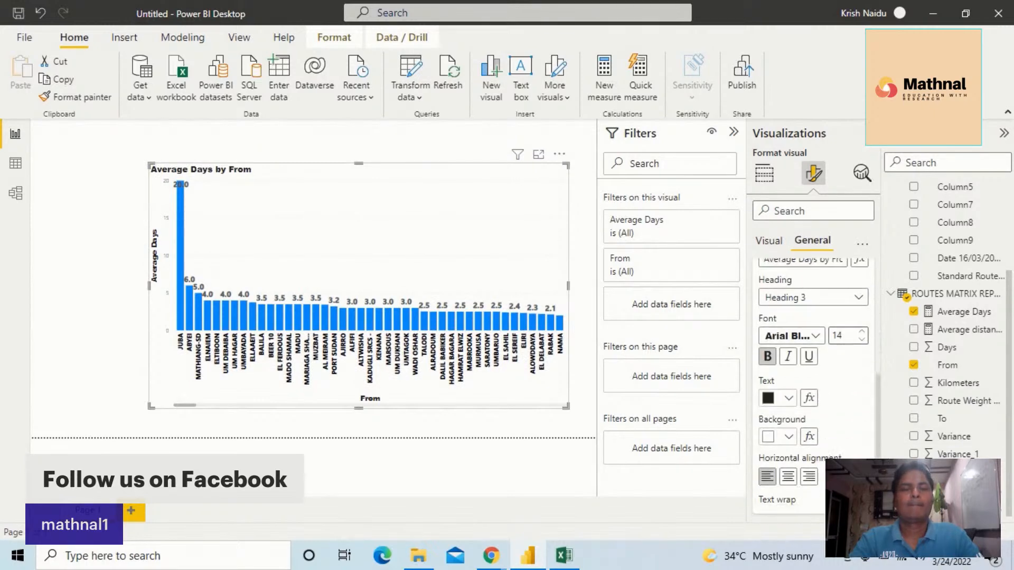
pyautogui.click(786, 474)
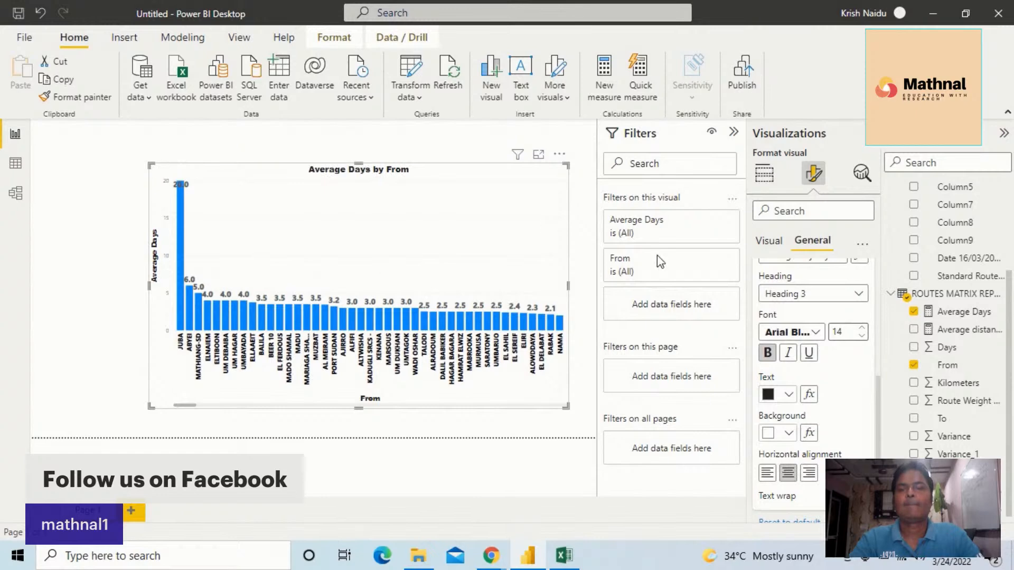
pyautogui.click(863, 329)
pyautogui.click(863, 329)
pyautogui.click(863, 330)
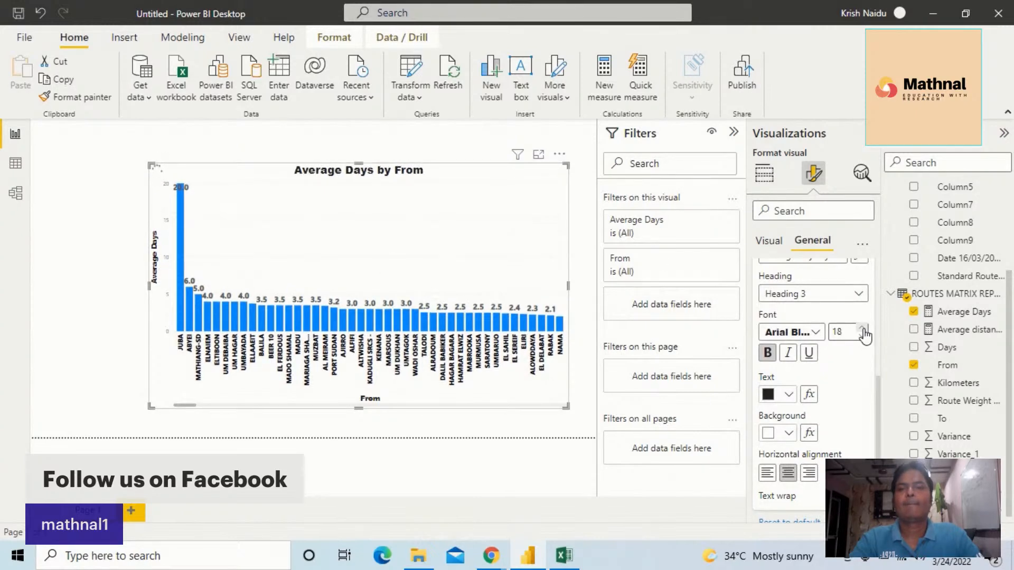
# Give the chart title a gold background color
pyautogui.scroll(-2, 839, 389)
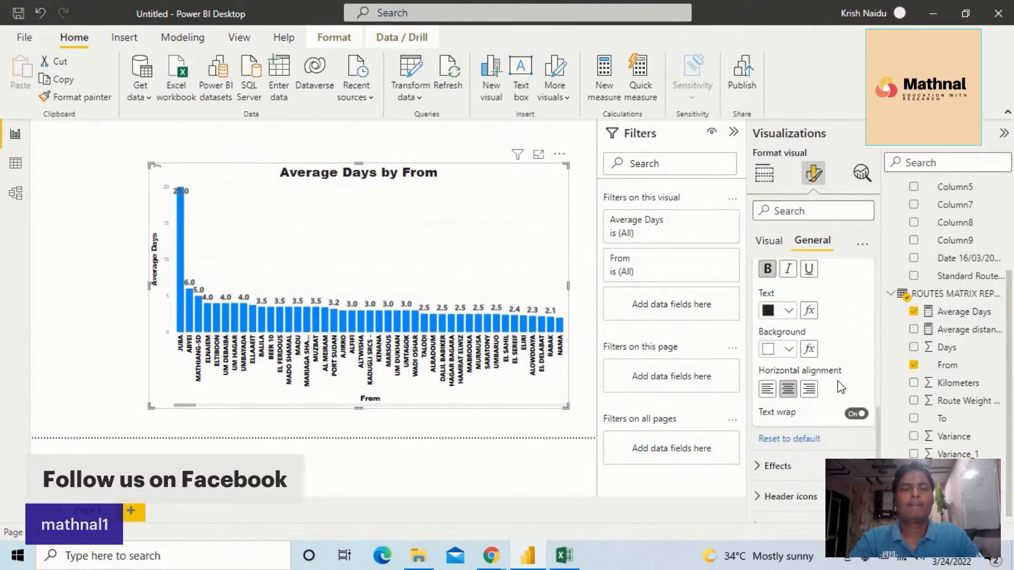
pyautogui.scroll(-1, 841, 387)
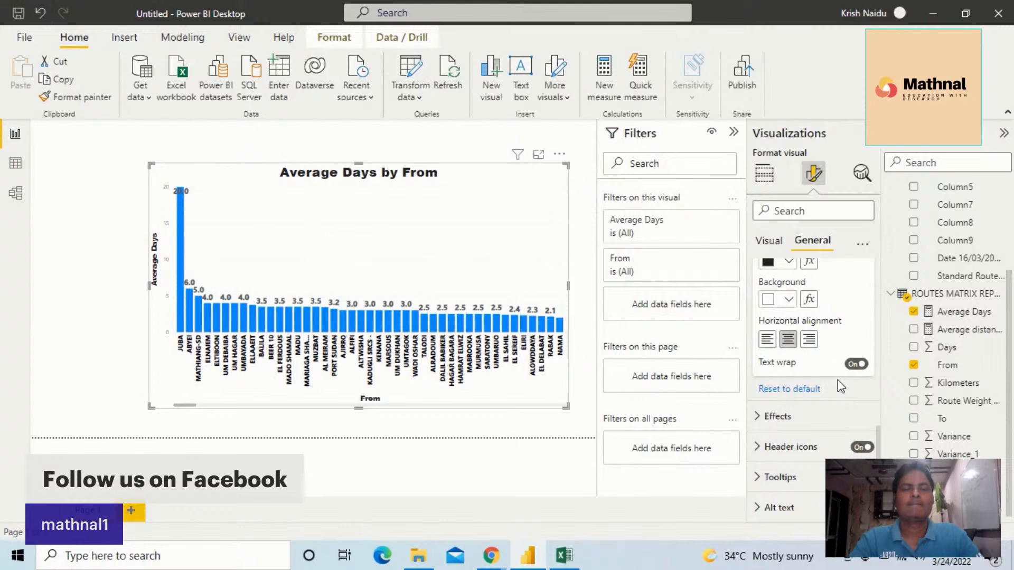
pyautogui.click(789, 299)
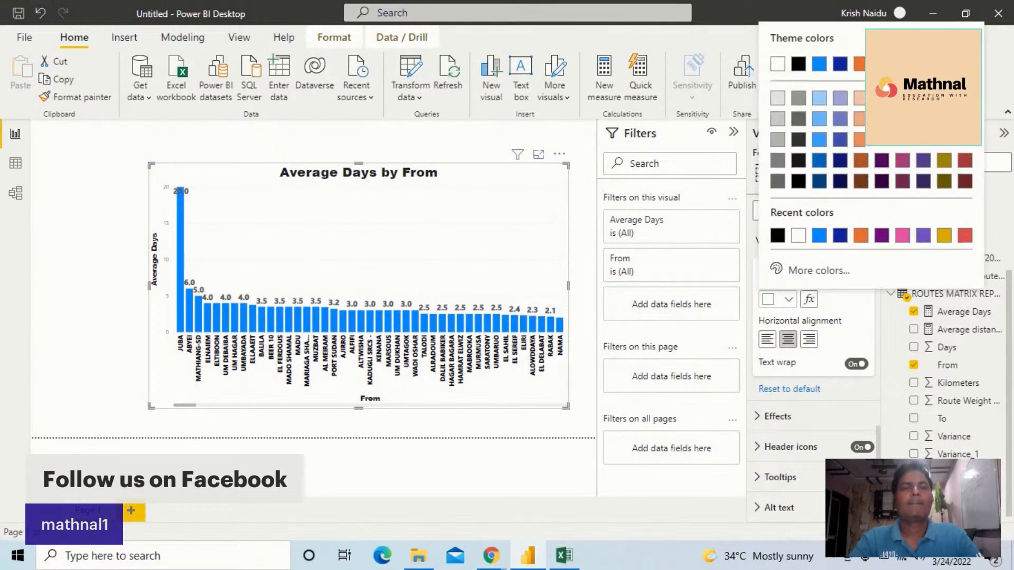
pyautogui.click(945, 119)
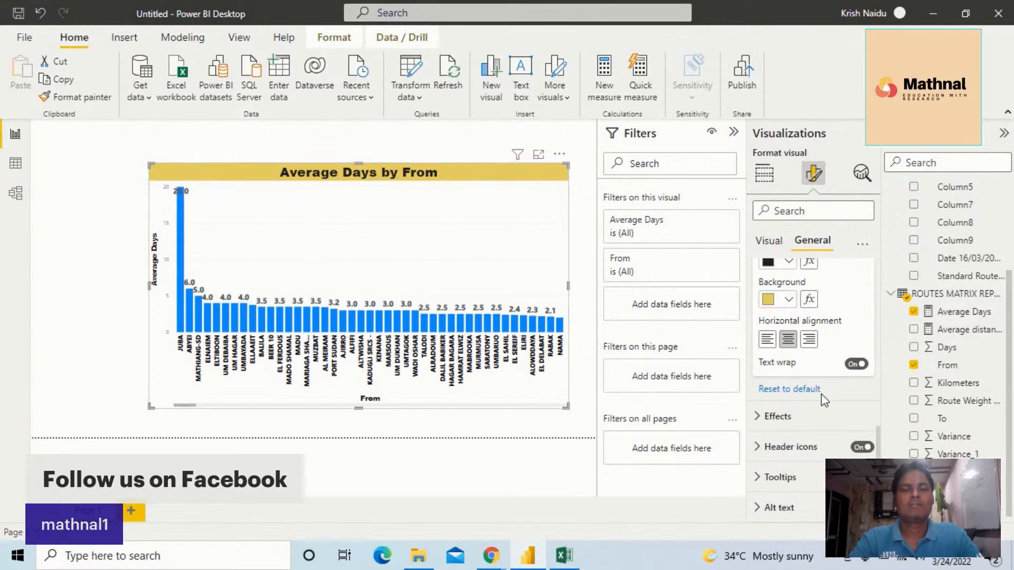
# Turn on the data label background and set its color to a blue-violet theme shade
pyautogui.scroll(2, 822, 394)
pyautogui.scroll(8, 819, 396)
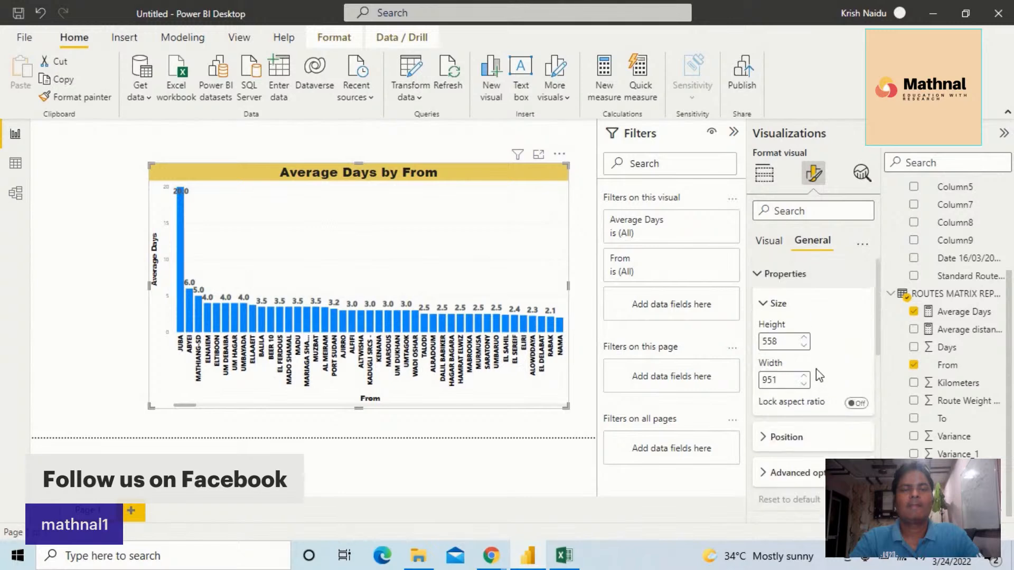
pyautogui.click(770, 243)
pyautogui.scroll(-8, 796, 445)
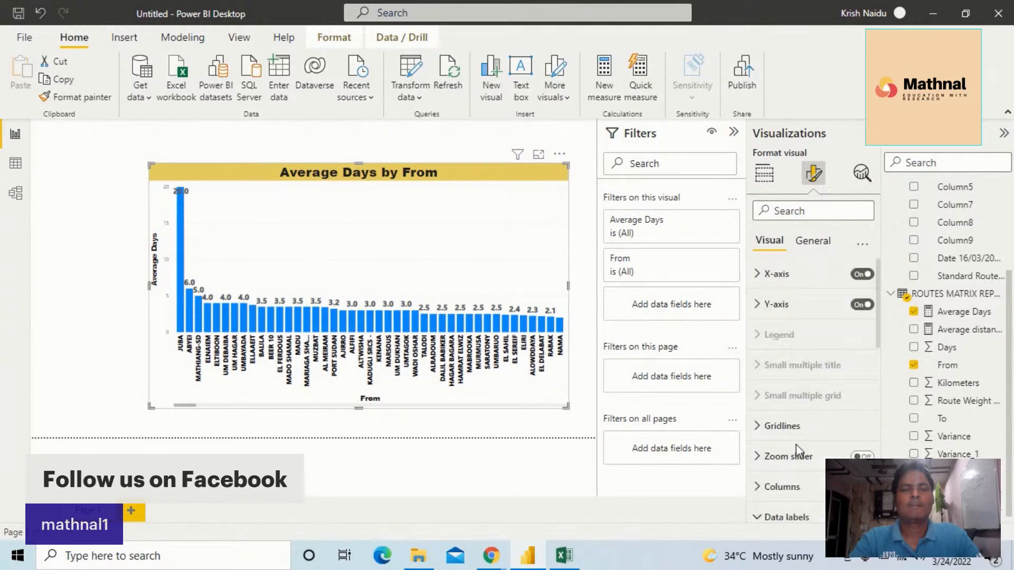
pyautogui.scroll(-8, 799, 450)
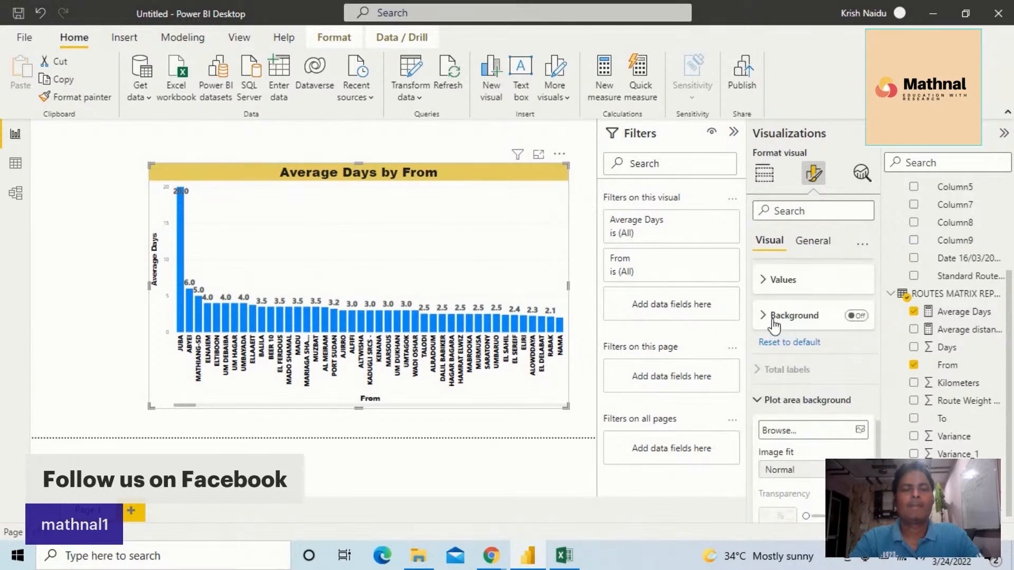
pyautogui.click(857, 315)
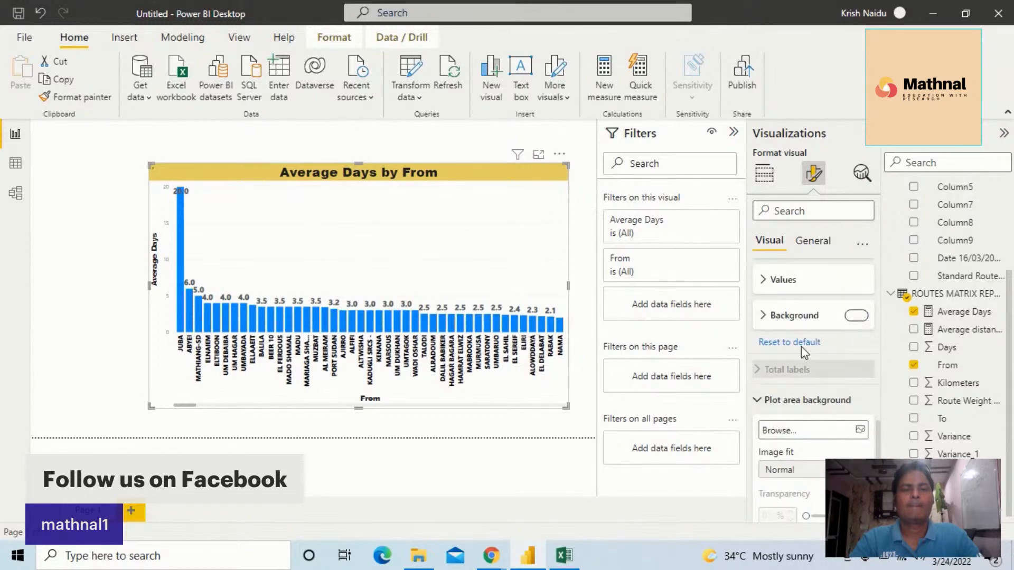
pyautogui.click(764, 316)
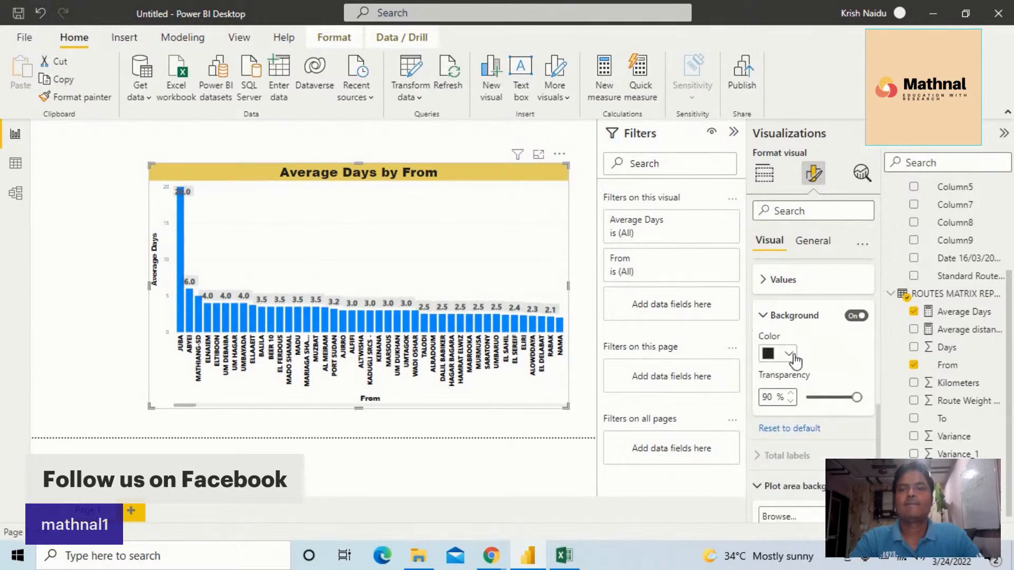
pyautogui.click(789, 354)
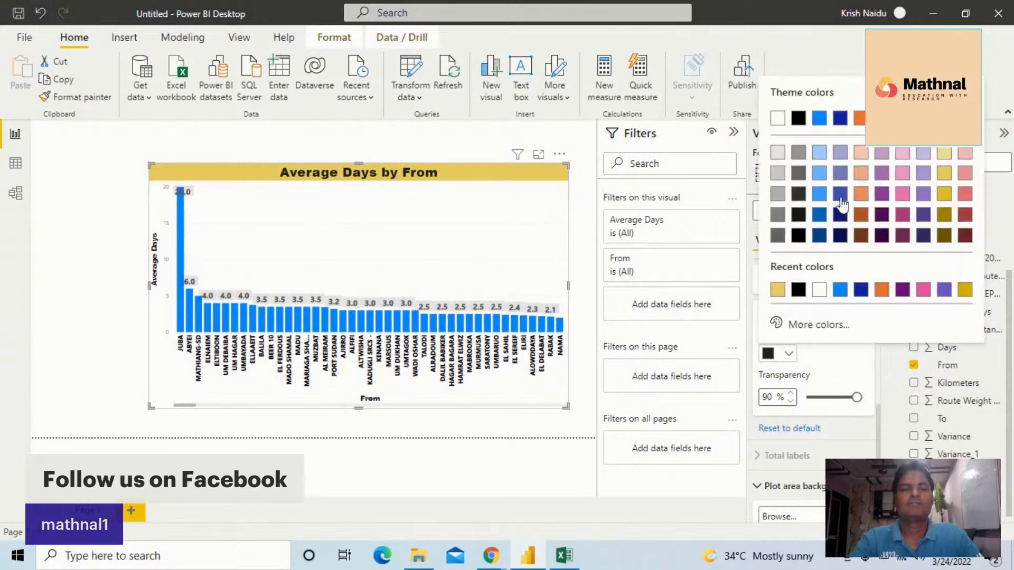
pyautogui.click(843, 181)
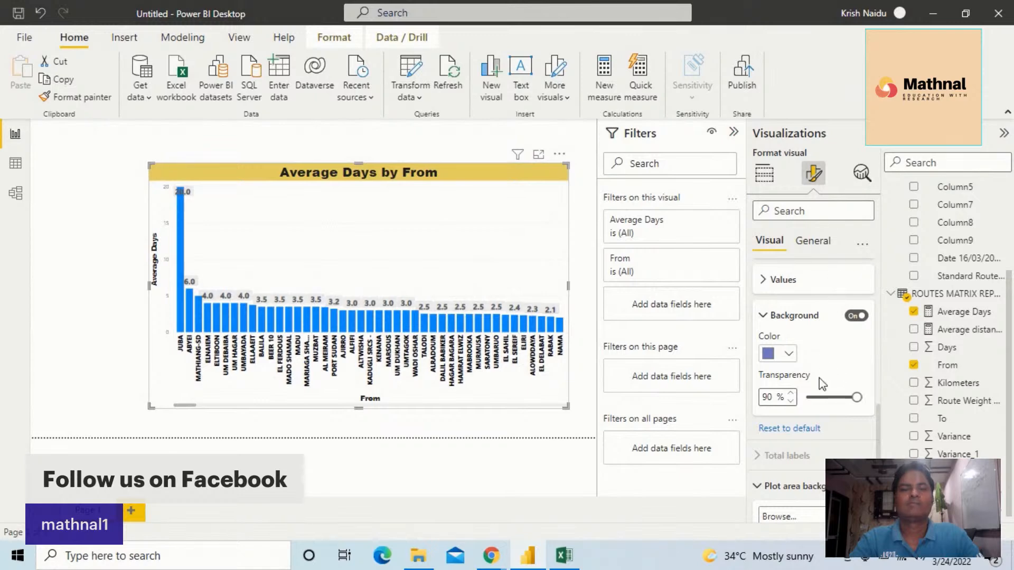
pyautogui.scroll(-3, 824, 381)
pyautogui.scroll(3, 792, 381)
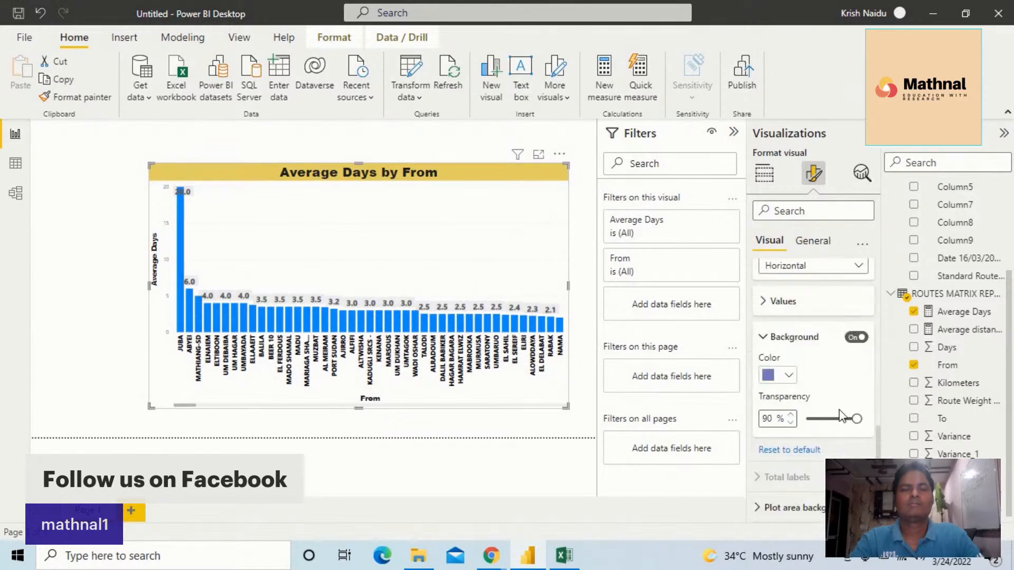
# Lower the data label background transparency to 9% and switch its color to a dark navy theme shade
pyautogui.click(788, 377)
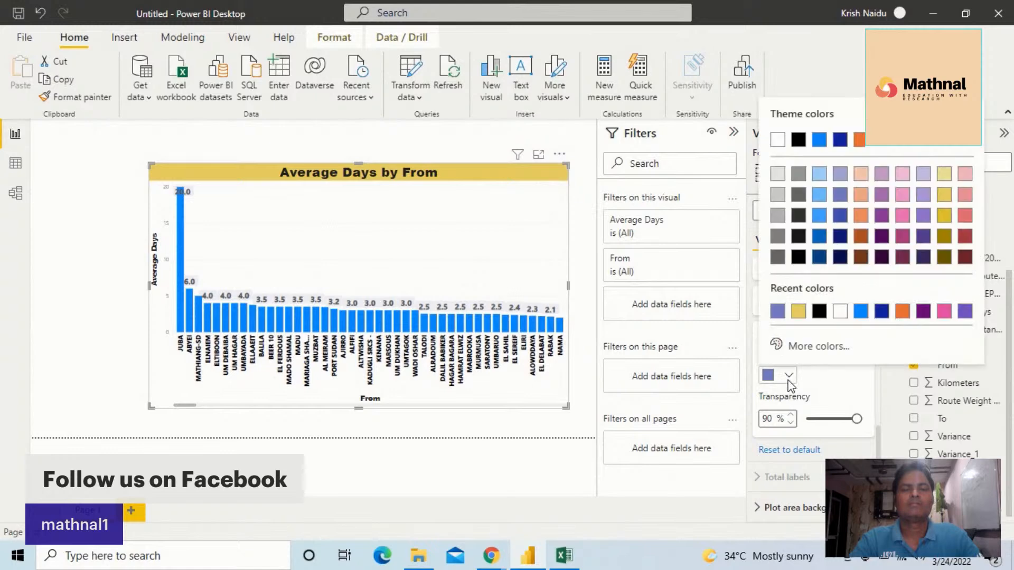
pyautogui.click(818, 224)
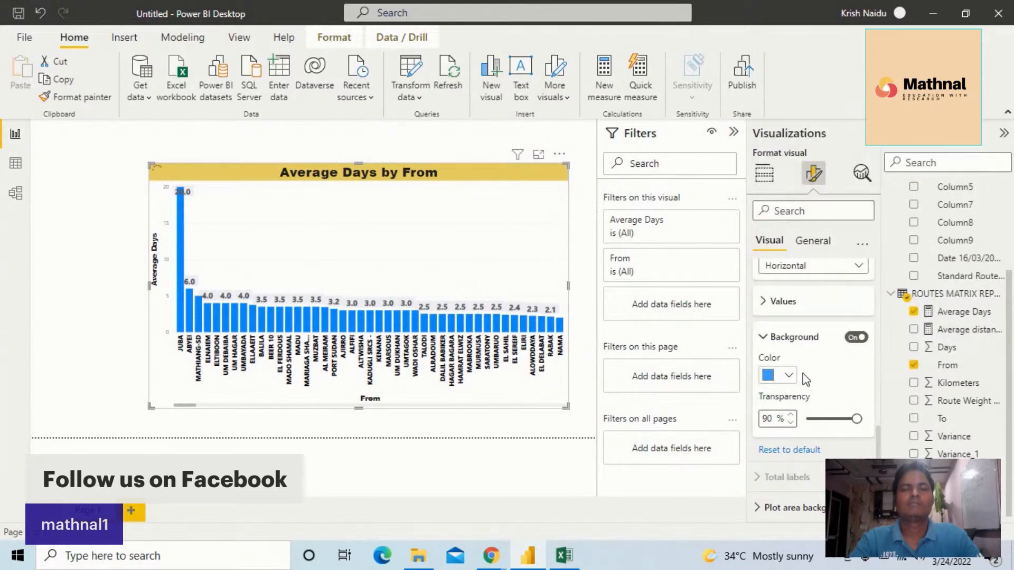
pyautogui.moveTo(856, 419); pyautogui.dragTo(812, 419)
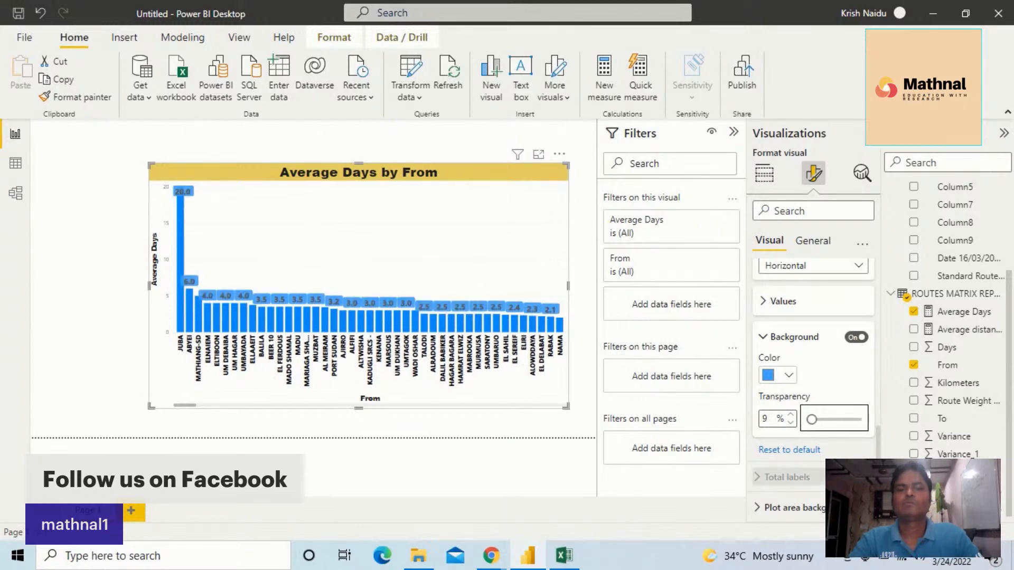
pyautogui.click(788, 375)
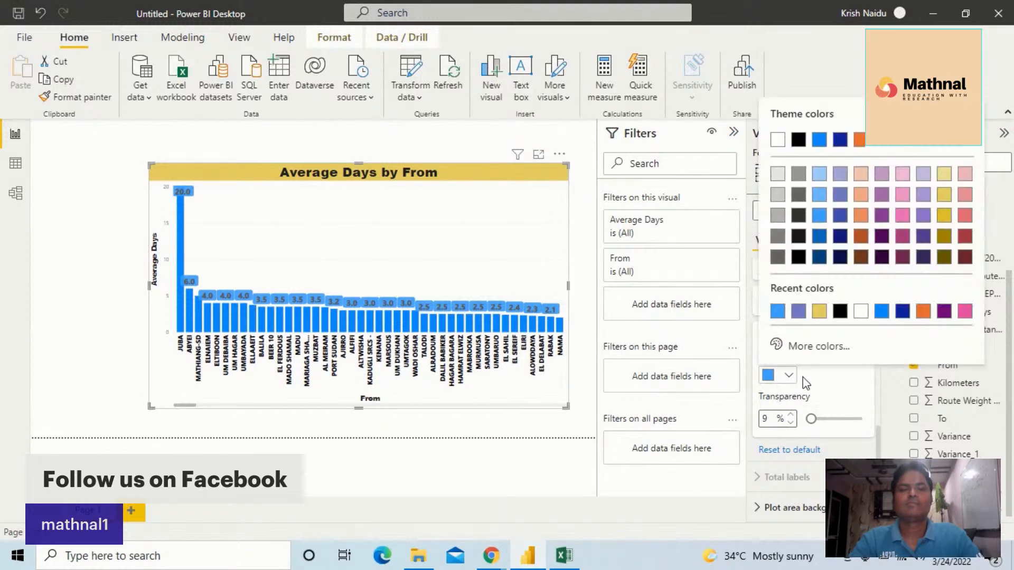
pyautogui.click(841, 257)
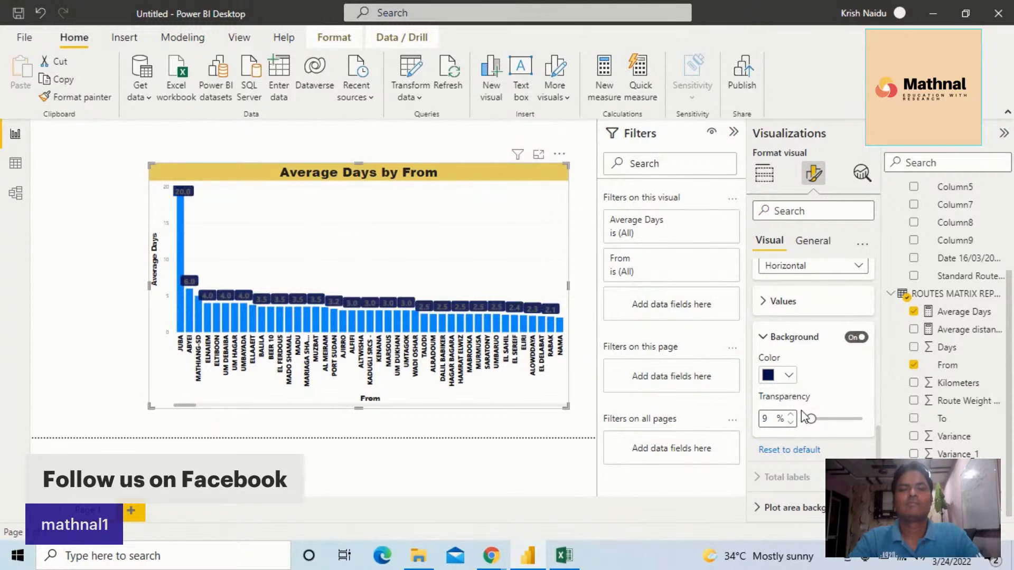
# Look through the visual's format settings from the axes down to the data label background section
pyautogui.scroll(1, 795, 414)
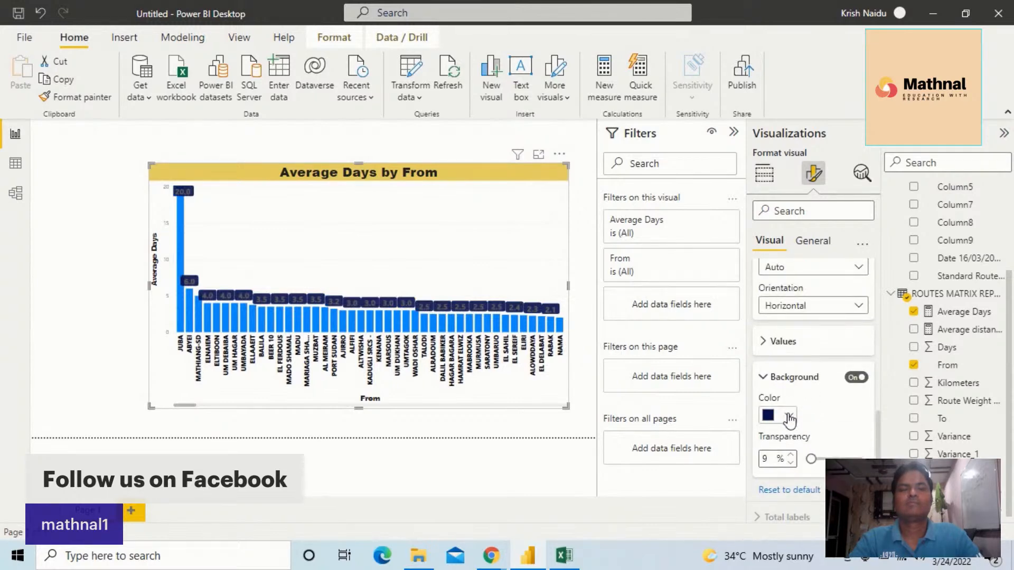
pyautogui.click(789, 417)
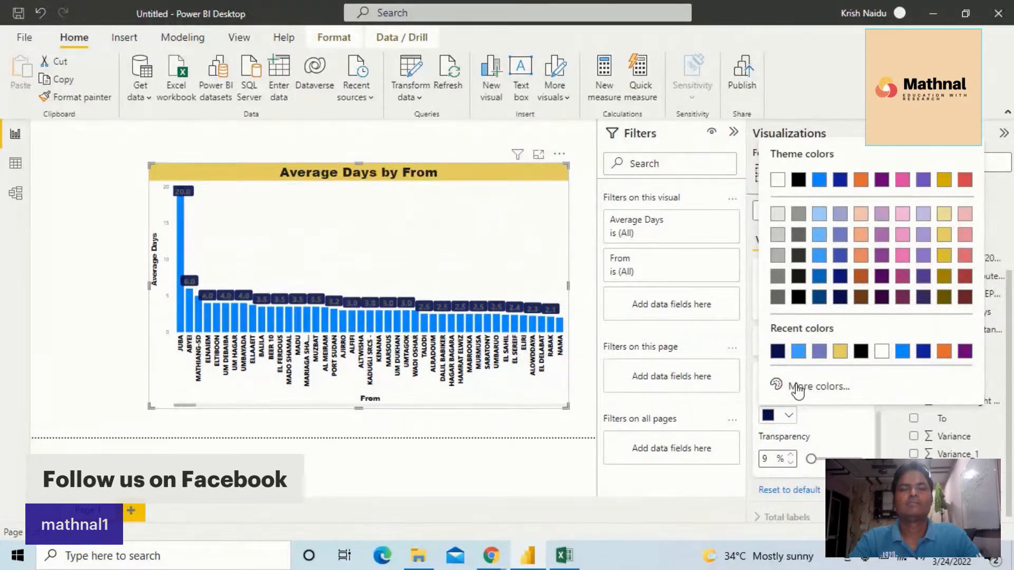
pyautogui.click(799, 433)
pyautogui.scroll(2, 801, 408)
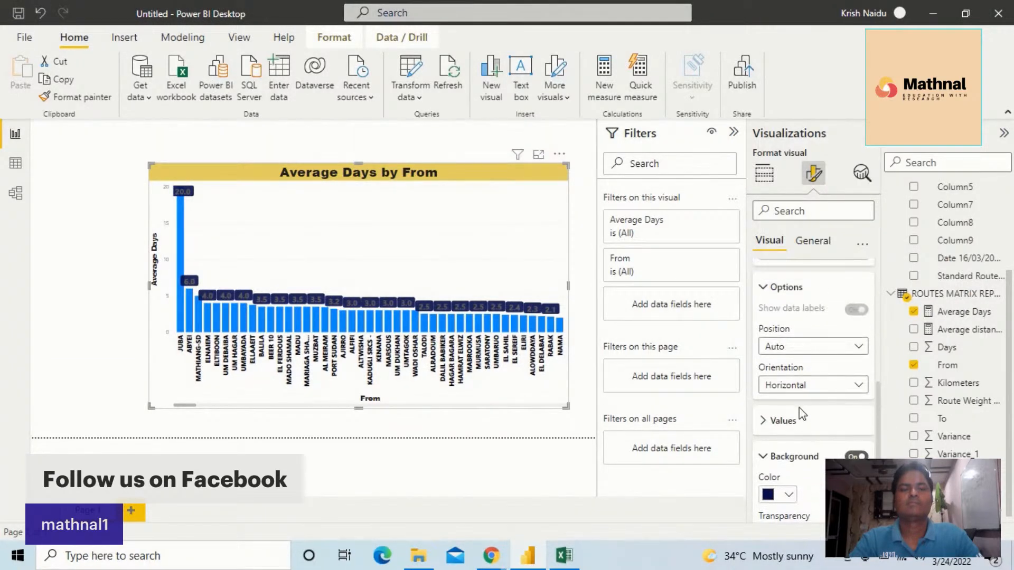
pyautogui.scroll(5, 801, 415)
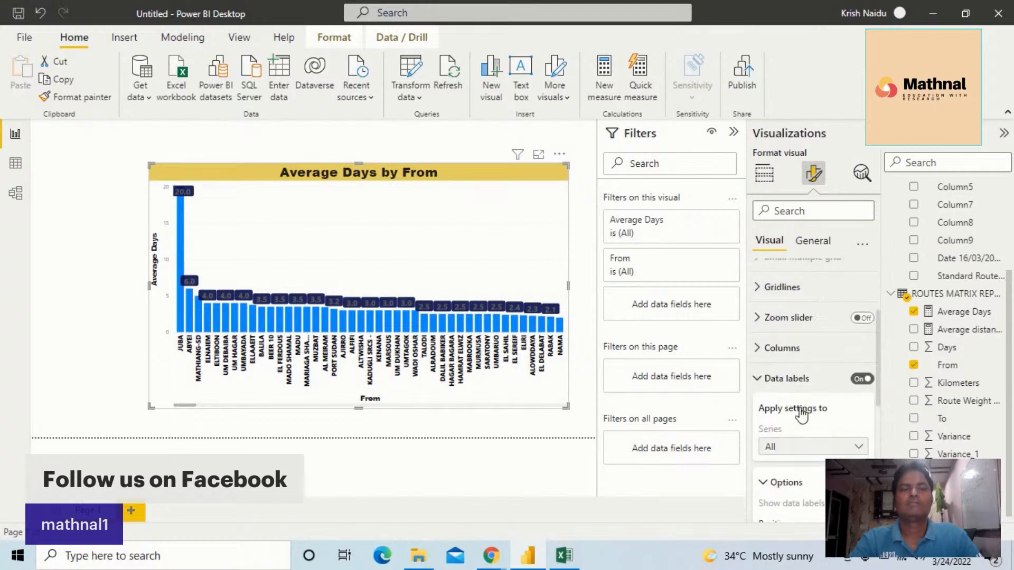
pyautogui.scroll(3, 801, 415)
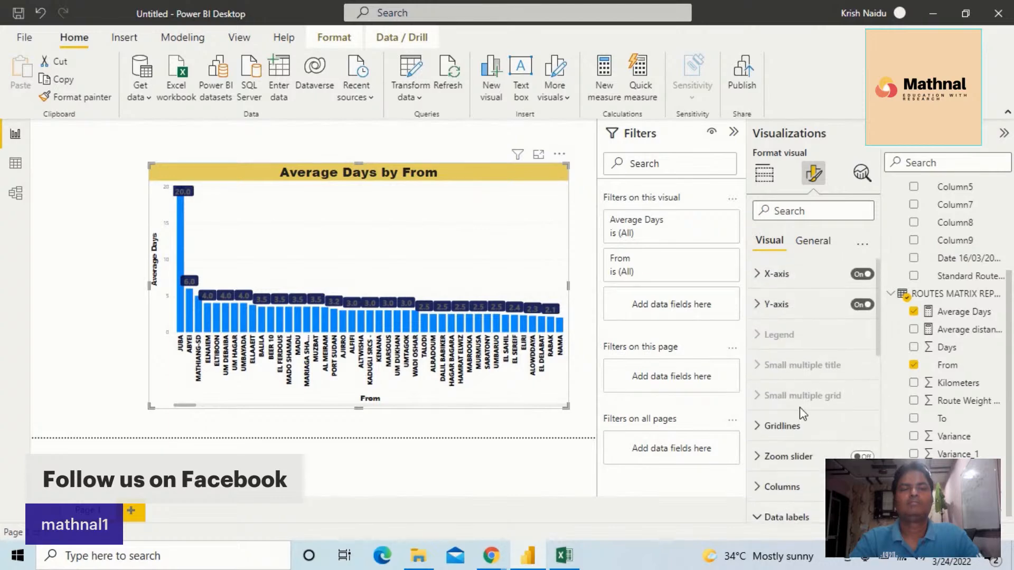
pyautogui.scroll(-8, 800, 407)
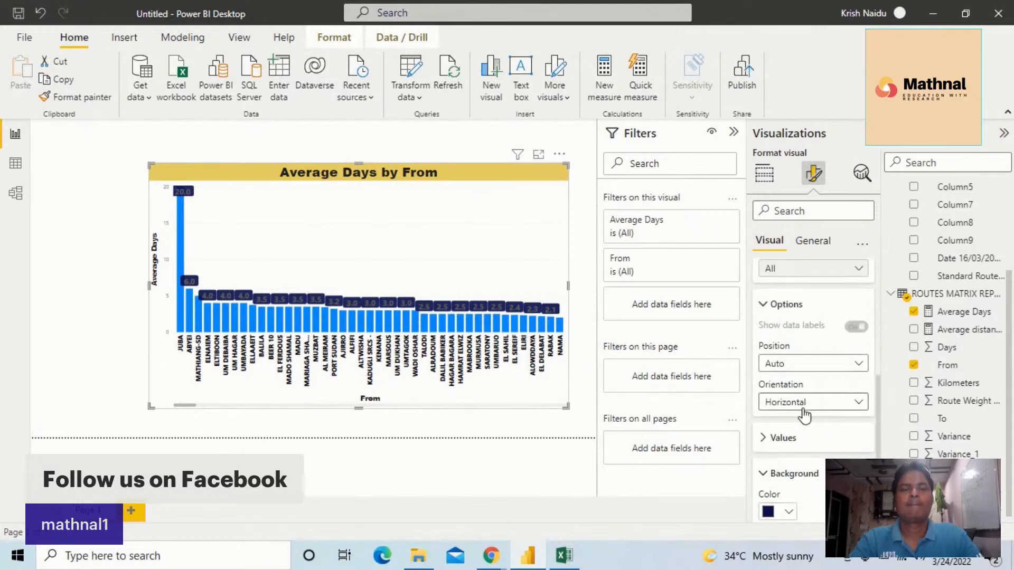
pyautogui.scroll(-2, 804, 416)
pyautogui.scroll(-1, 804, 410)
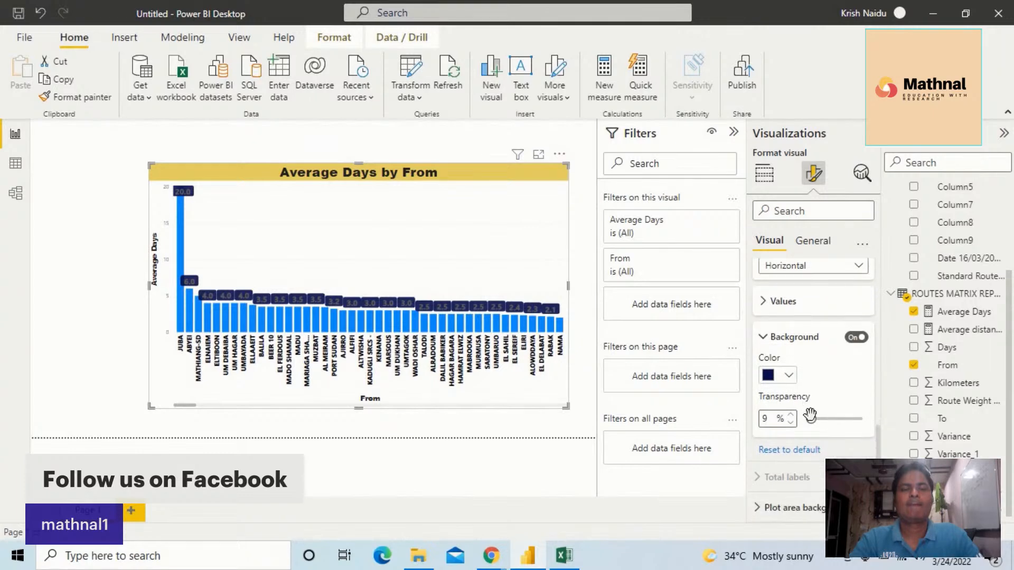
# Set the data label background transparency to 0% and the data label value font color to white
pyautogui.moveTo(810, 417); pyautogui.dragTo(829, 421)
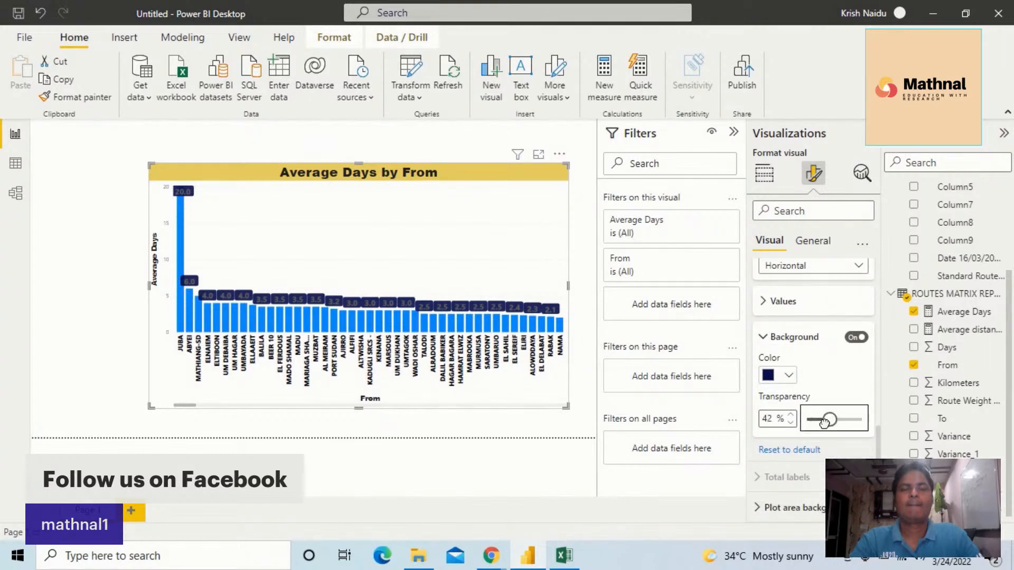
pyautogui.moveTo(829, 417); pyautogui.dragTo(789, 421)
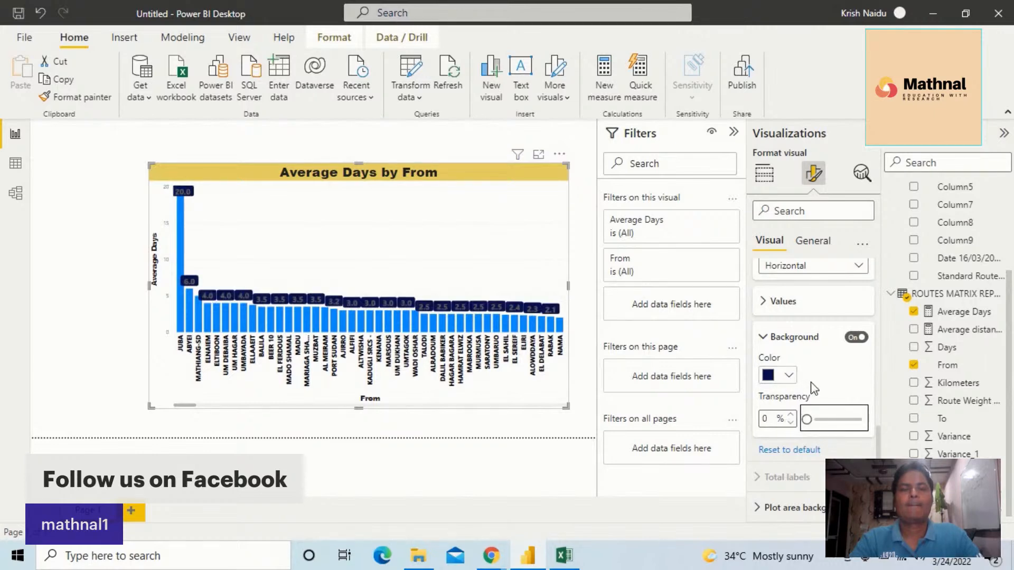
pyautogui.click(764, 302)
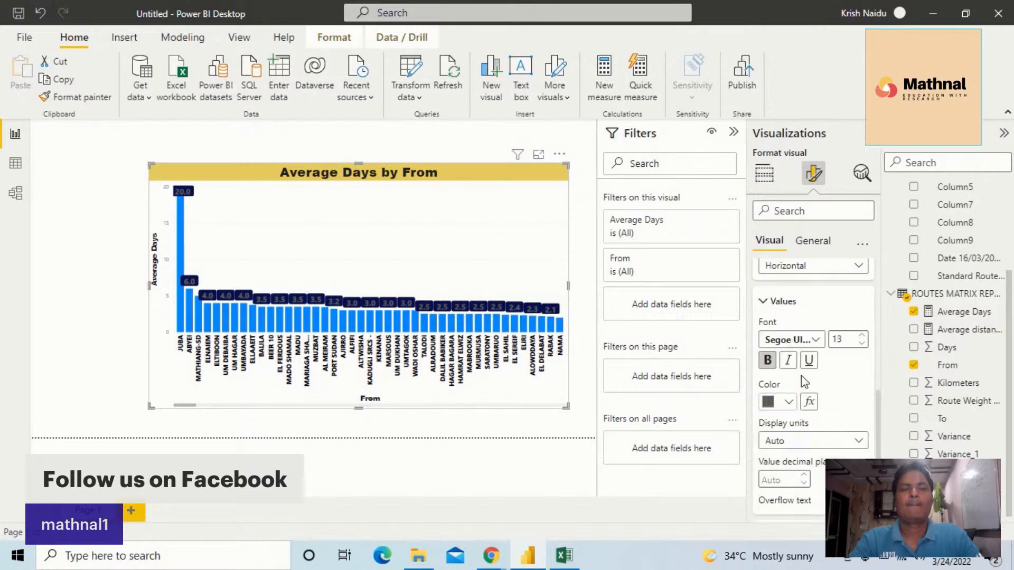
pyautogui.click(788, 402)
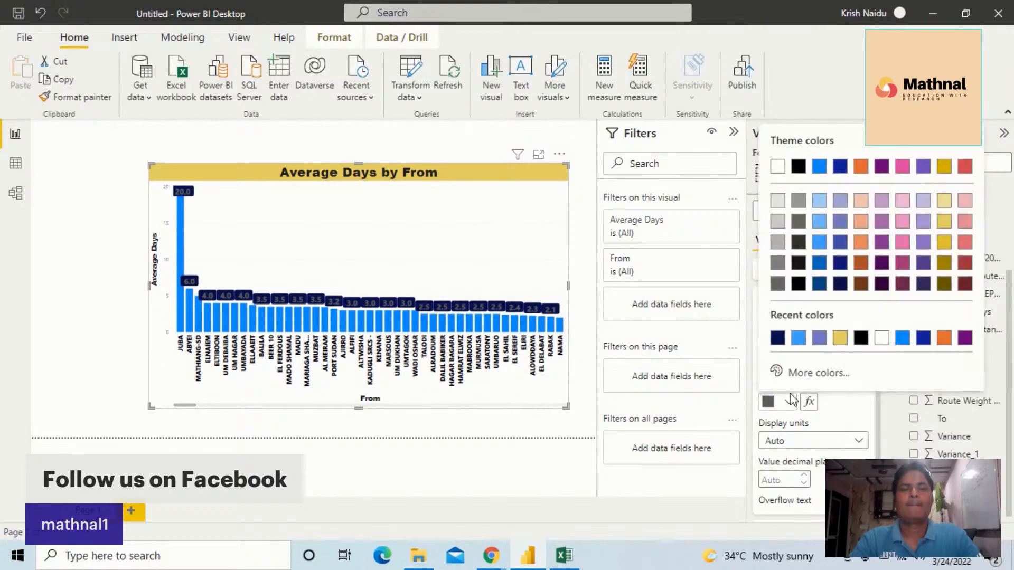
pyautogui.click(777, 166)
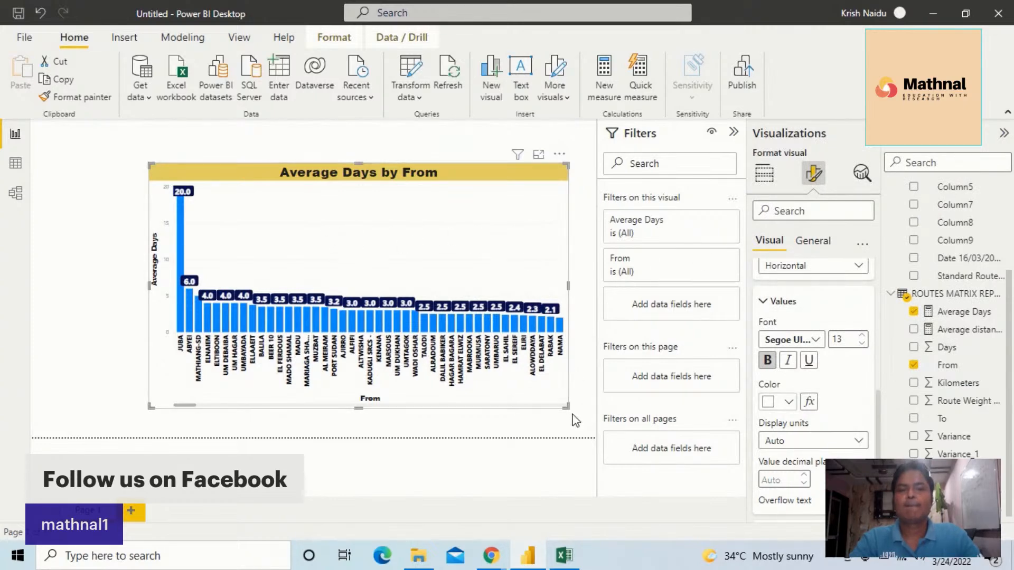
# Shrink the Average Days by From chart and move it to the canvas's left edge
pyautogui.moveTo(565, 408); pyautogui.dragTo(480, 343)
pyautogui.moveTo(440, 216); pyautogui.dragTo(331, 271)
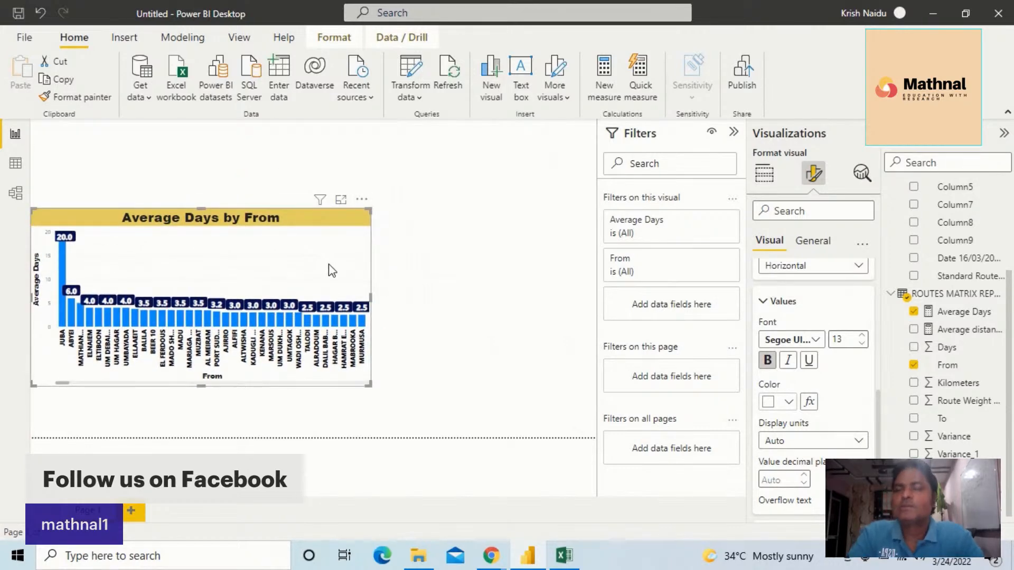
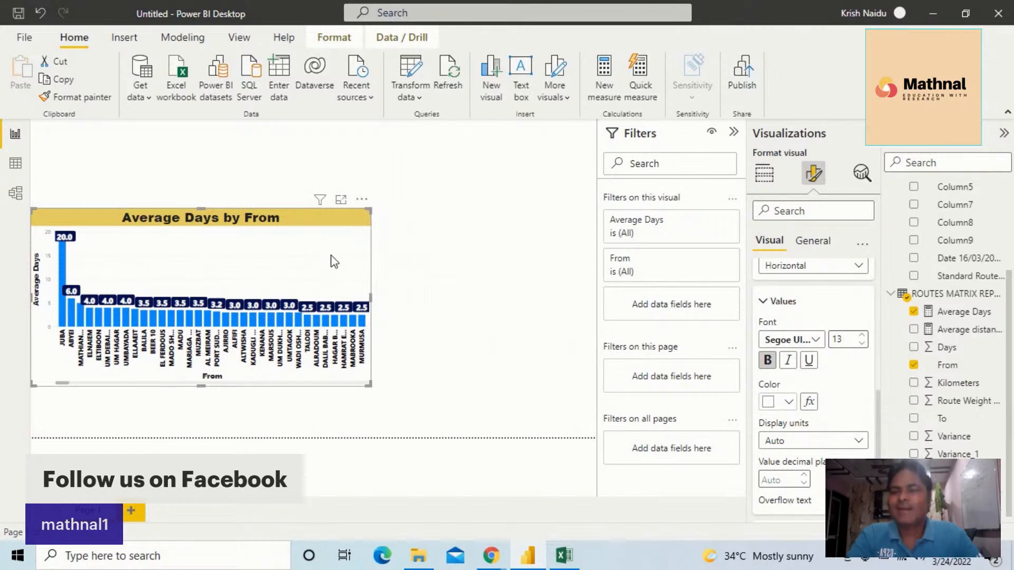
# Move the Average Days by From chart up to the upper edge of the canvas
pyautogui.moveTo(324, 235); pyautogui.dragTo(330, 188)
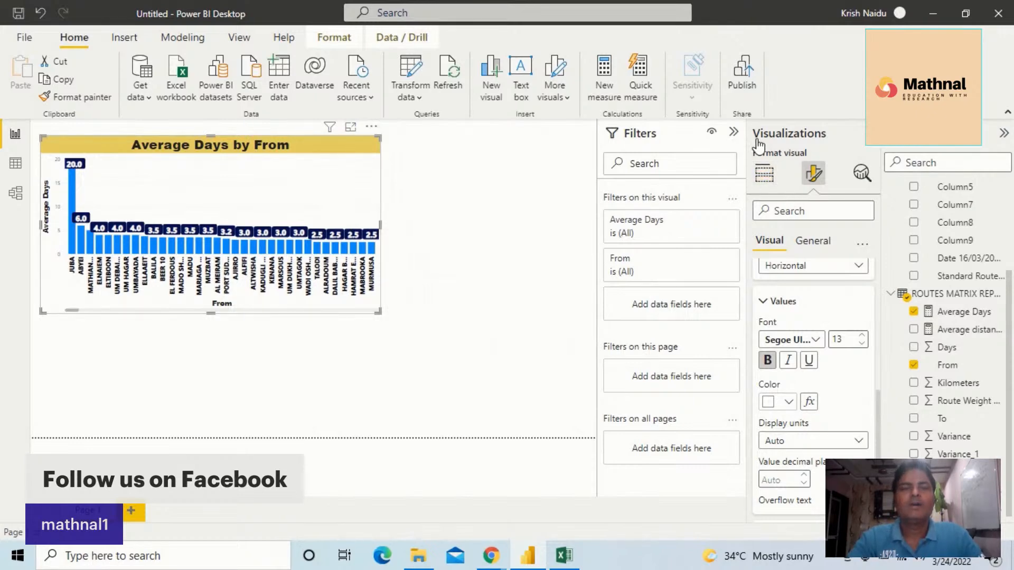
pyautogui.click(871, 133)
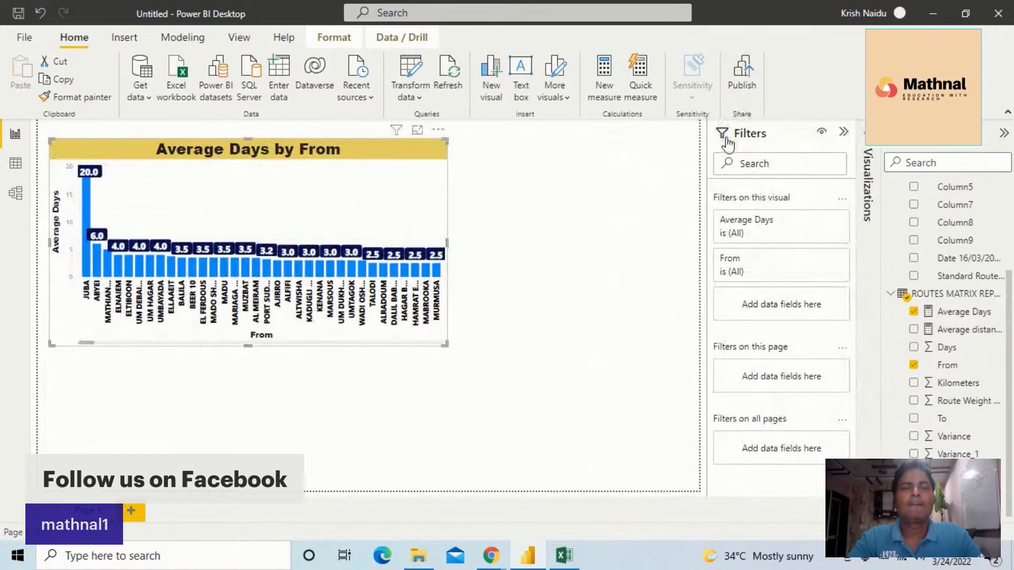
pyautogui.click(843, 132)
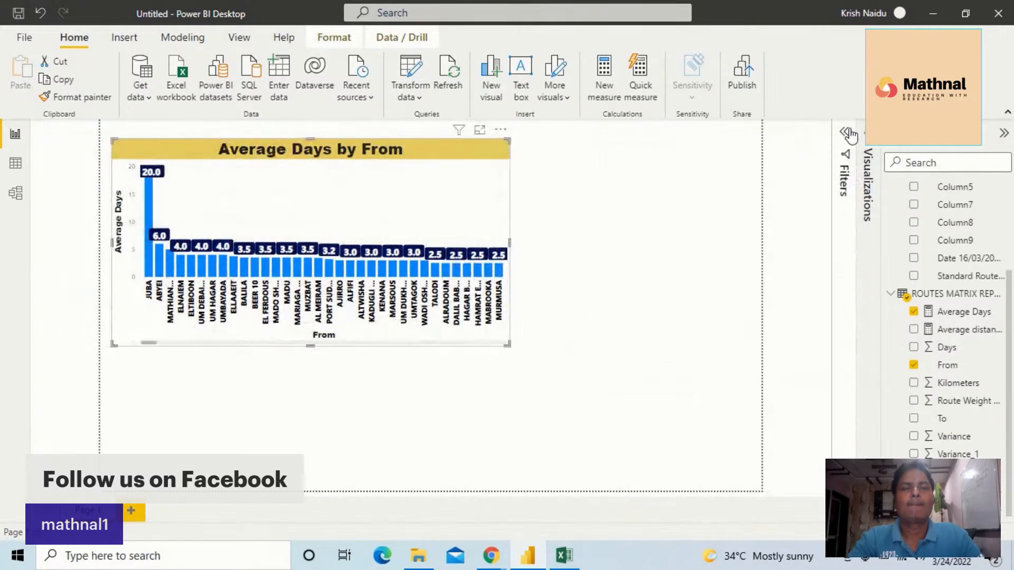
pyautogui.click(851, 132)
pyautogui.click(867, 201)
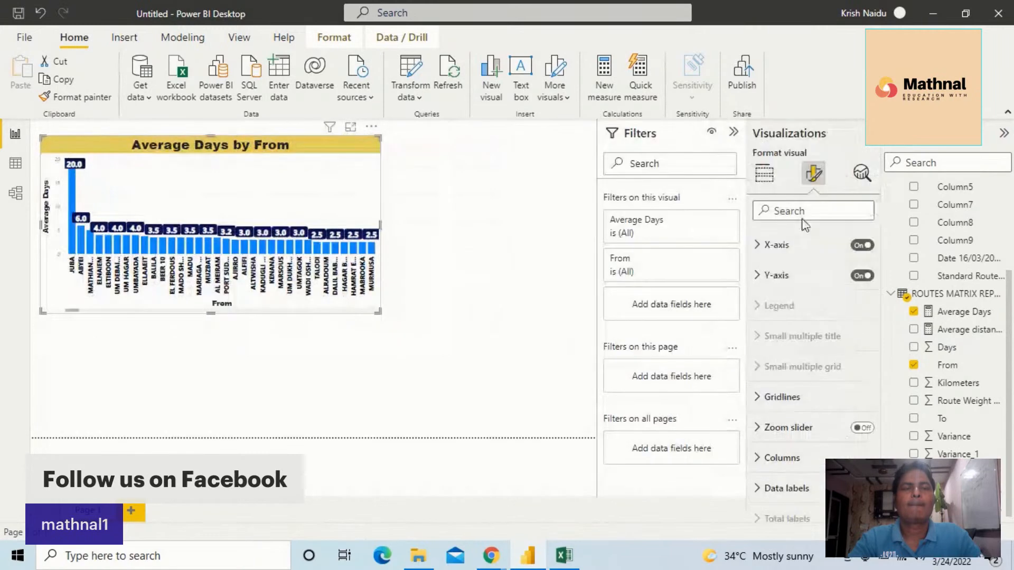
# Insert an empty scatter chart on the canvas and place it below the Average Days by From chart
pyautogui.click(766, 182)
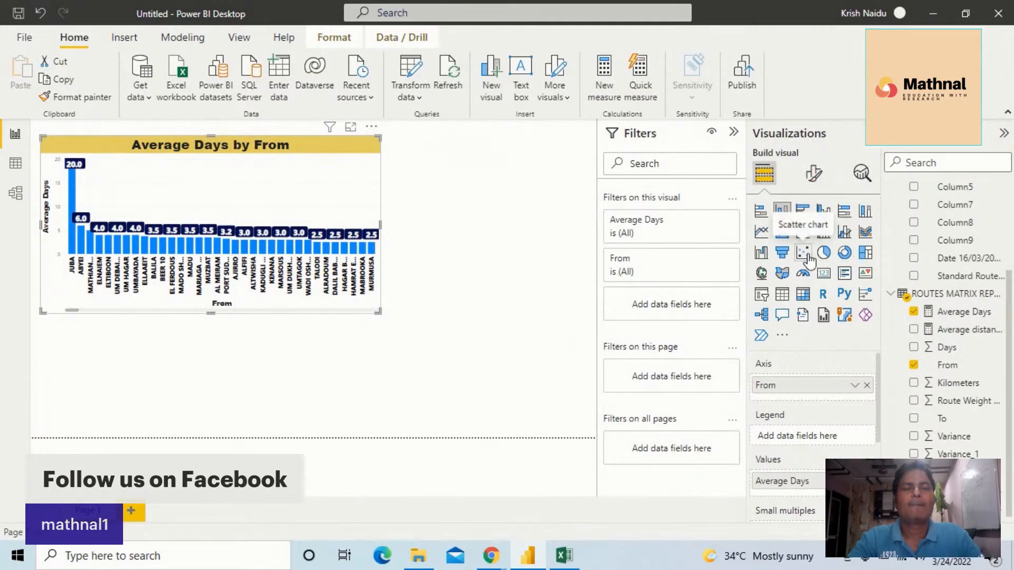
pyautogui.click(514, 256)
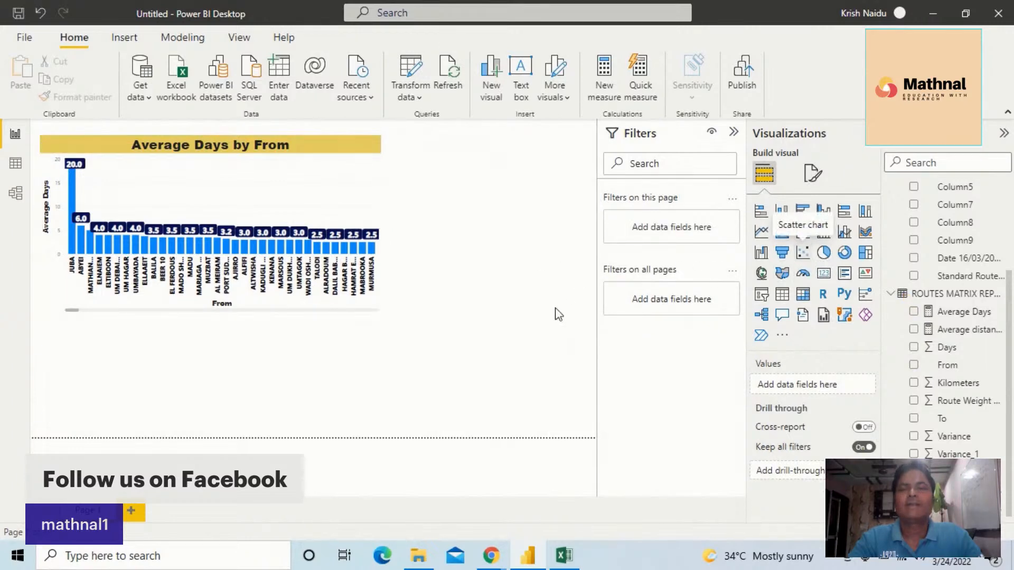
pyautogui.moveTo(262, 353); pyautogui.dragTo(428, 341)
# Narrow the Average Days by From chart and fit the empty scatter chart beside it, slightly narrower and taller
pyautogui.click(378, 283)
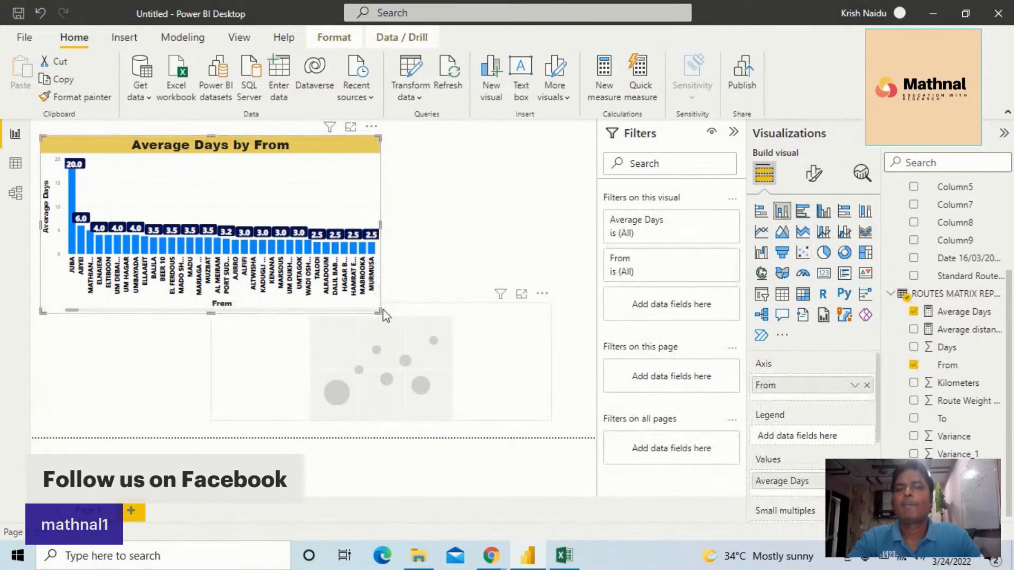
pyautogui.moveTo(334, 295); pyautogui.dragTo(250, 330)
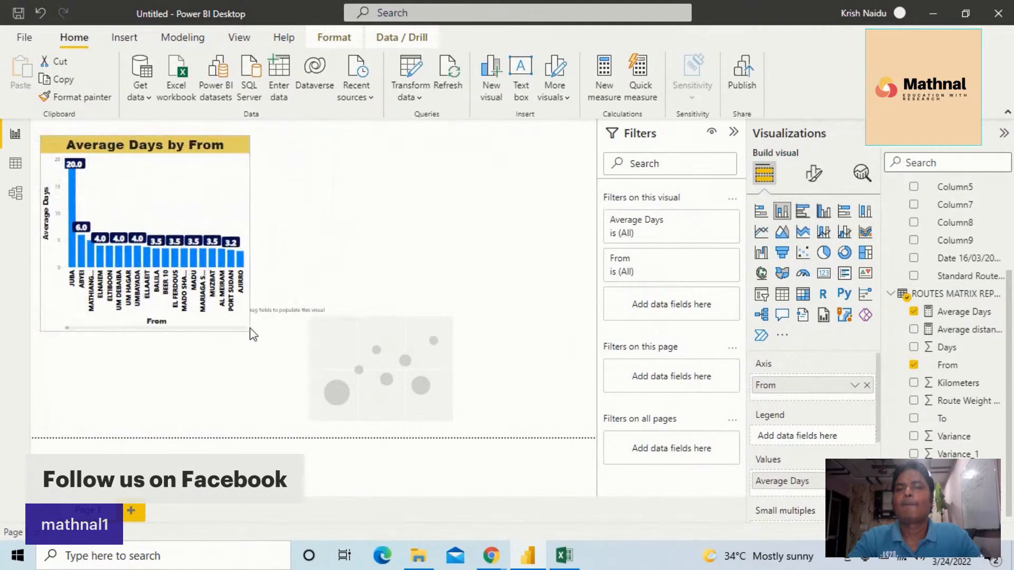
pyautogui.moveTo(363, 372); pyautogui.dragTo(414, 205)
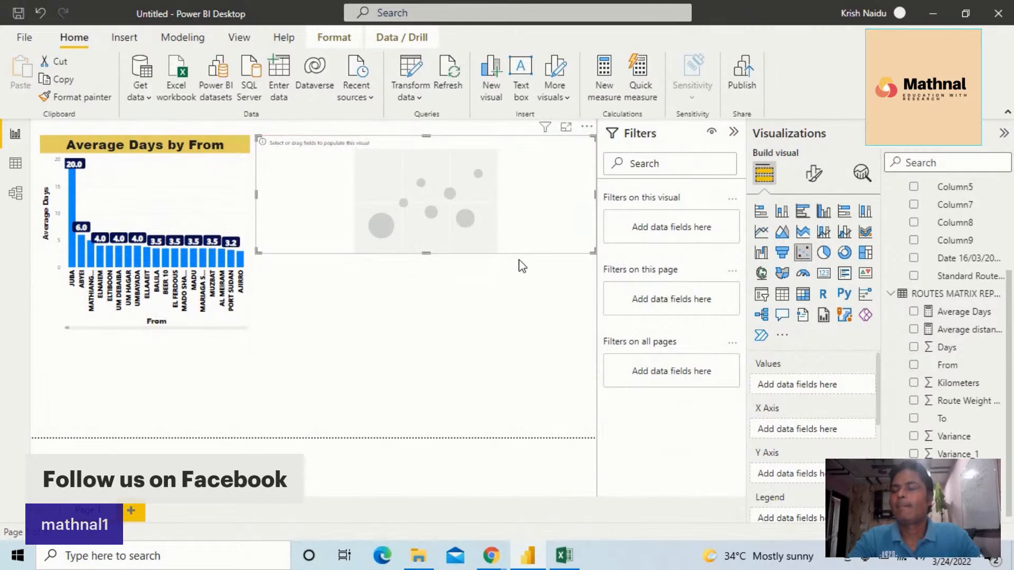
pyautogui.moveTo(590, 251); pyautogui.dragTo(566, 283)
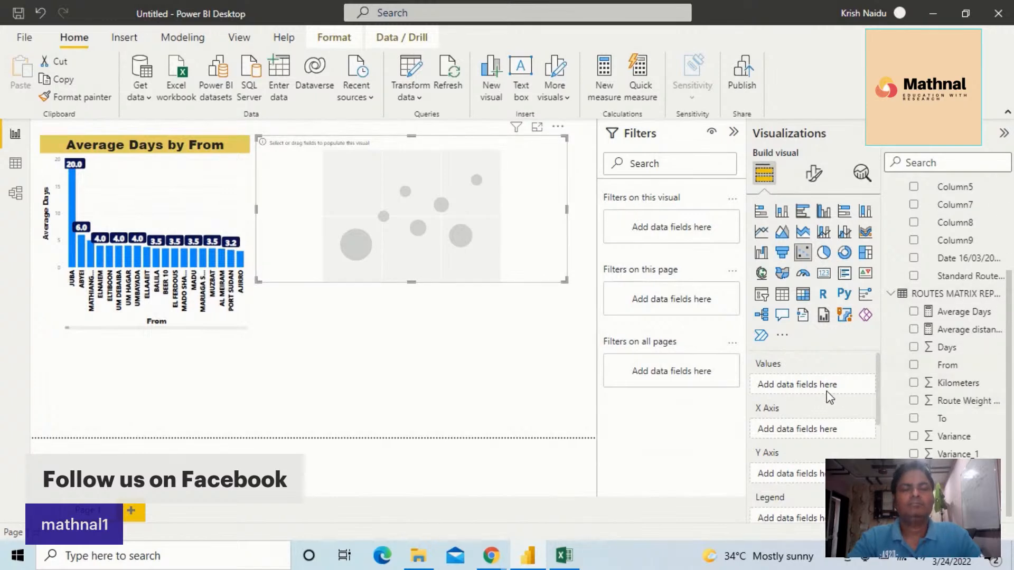
# Try to plot the scatter chart with From on its X axis and To on its Y axis
pyautogui.moveTo(979, 317); pyautogui.dragTo(828, 387)
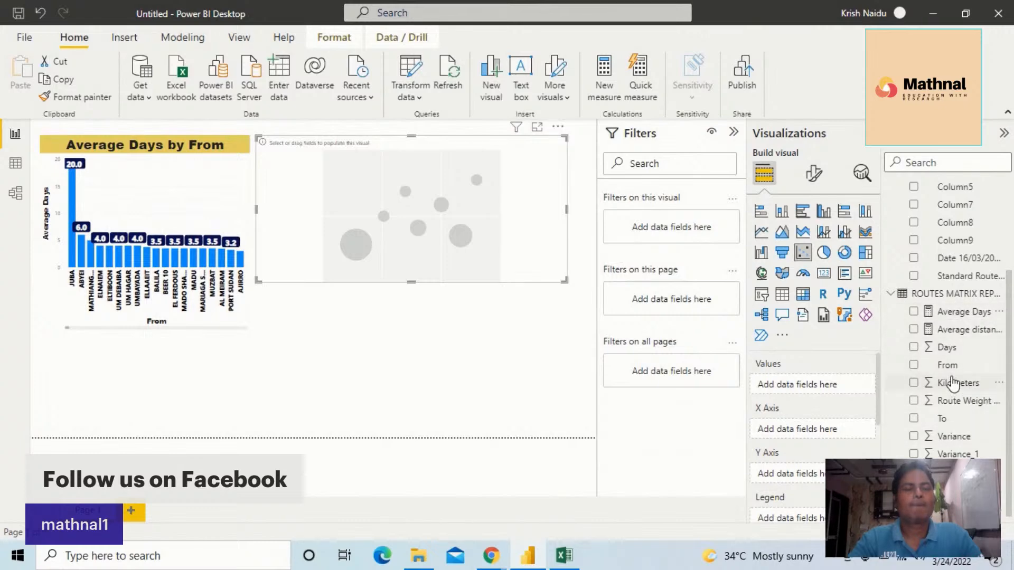
pyautogui.moveTo(949, 366); pyautogui.dragTo(813, 424)
pyautogui.moveTo(943, 418); pyautogui.dragTo(803, 475)
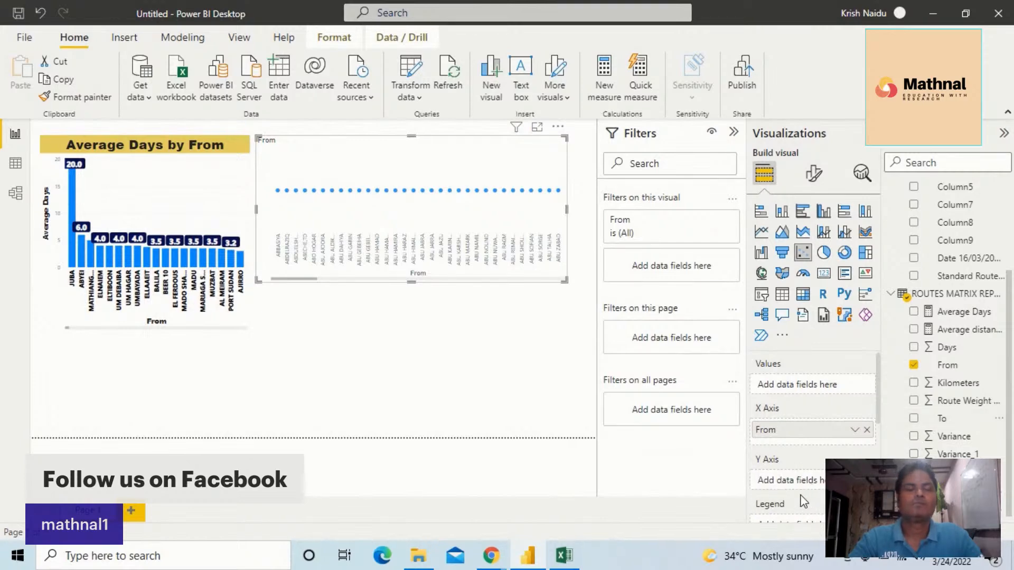
pyautogui.moveTo(948, 422); pyautogui.dragTo(797, 486)
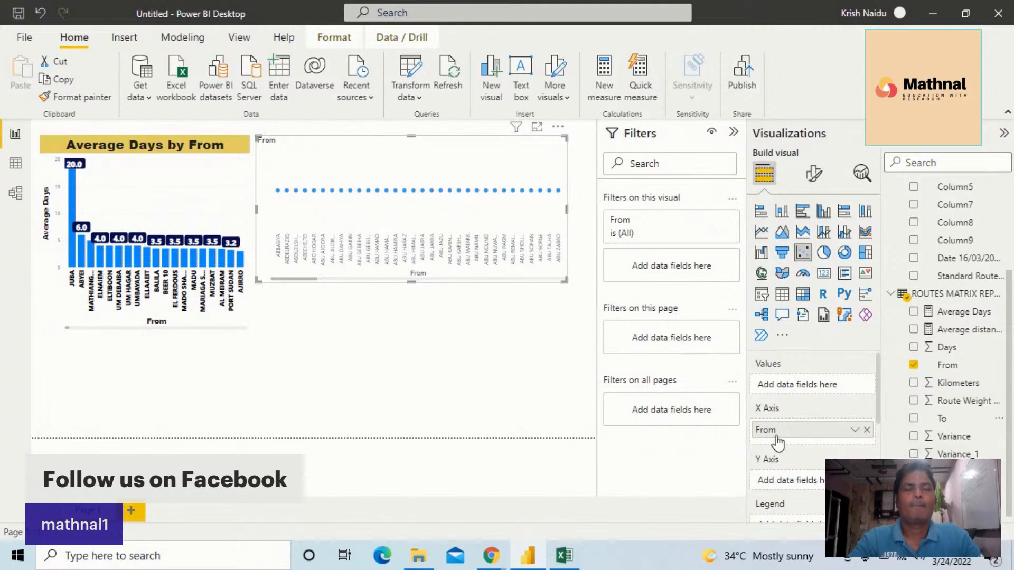
pyautogui.moveTo(942, 420); pyautogui.dragTo(815, 477)
pyautogui.scroll(-1, 817, 414)
pyautogui.moveTo(944, 424); pyautogui.dragTo(814, 477)
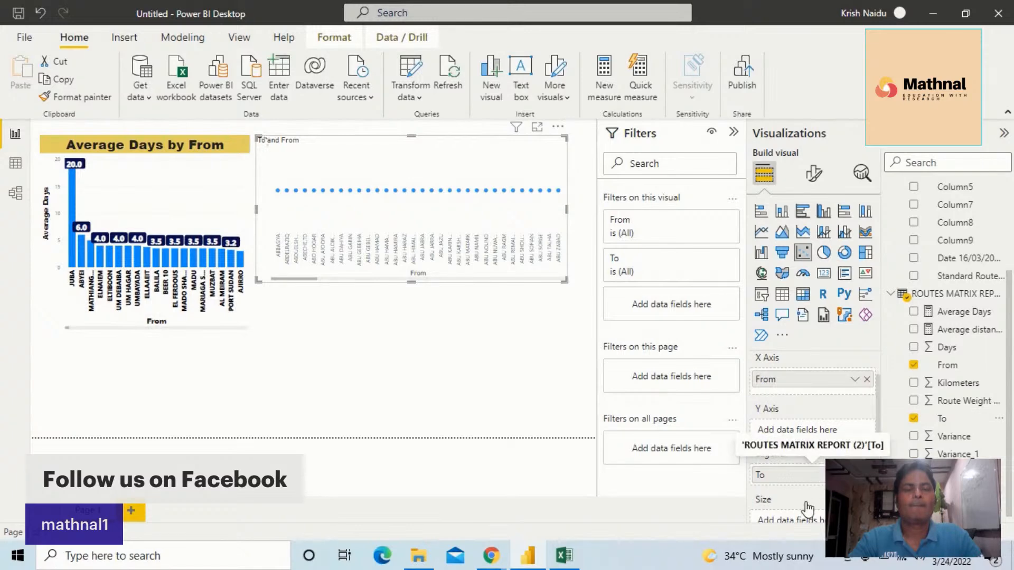
pyautogui.moveTo(806, 483); pyautogui.dragTo(786, 458)
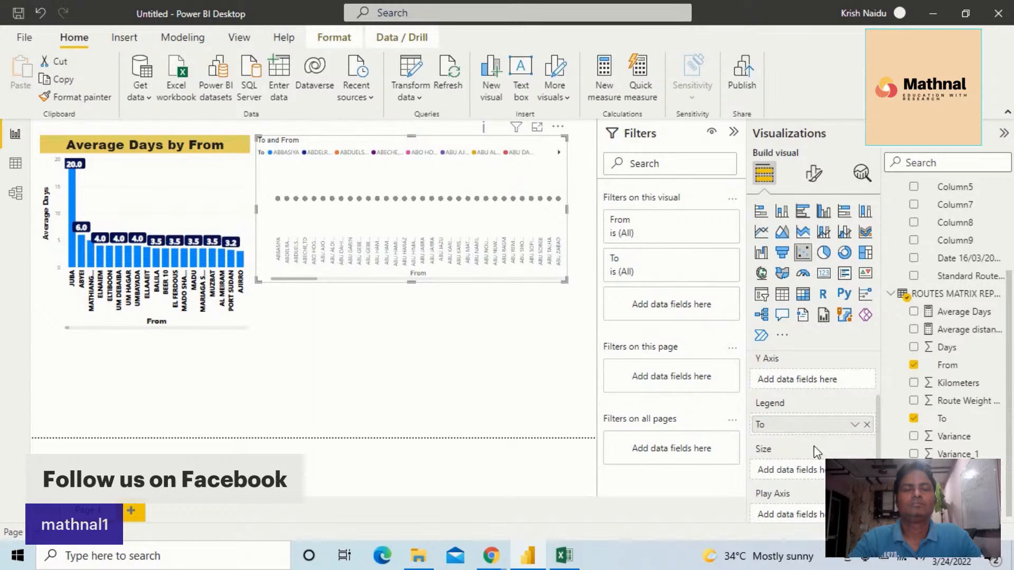
# Clear the To legend and the From X axis from the scatter chart
pyautogui.click(867, 426)
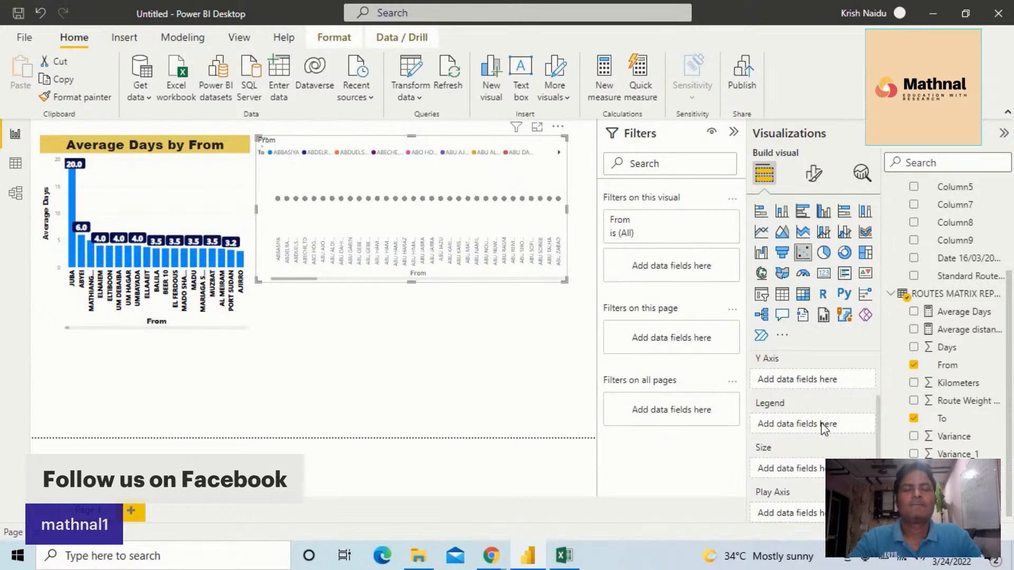
pyautogui.scroll(2, 819, 418)
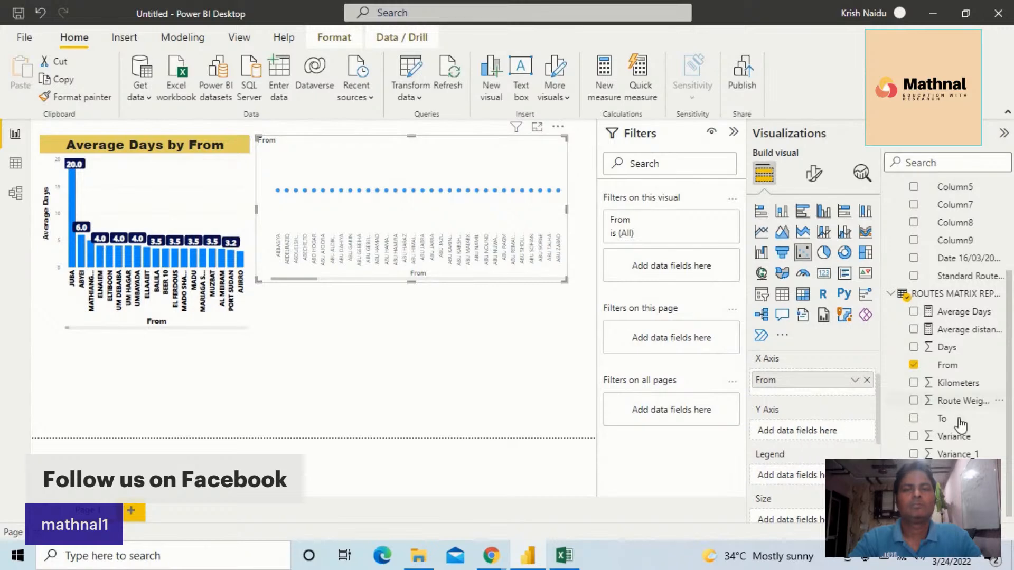
pyautogui.moveTo(953, 419); pyautogui.dragTo(841, 394)
pyautogui.click(867, 381)
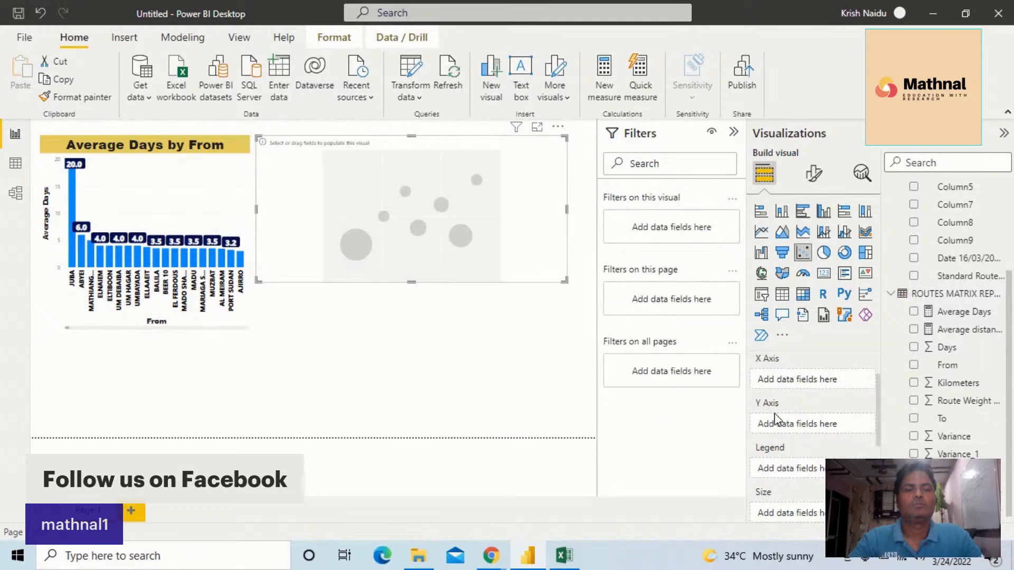
# Plot Average Days on the scatter chart's Y axis against From on the X axis, with To as the legend
pyautogui.scroll(1, 778, 413)
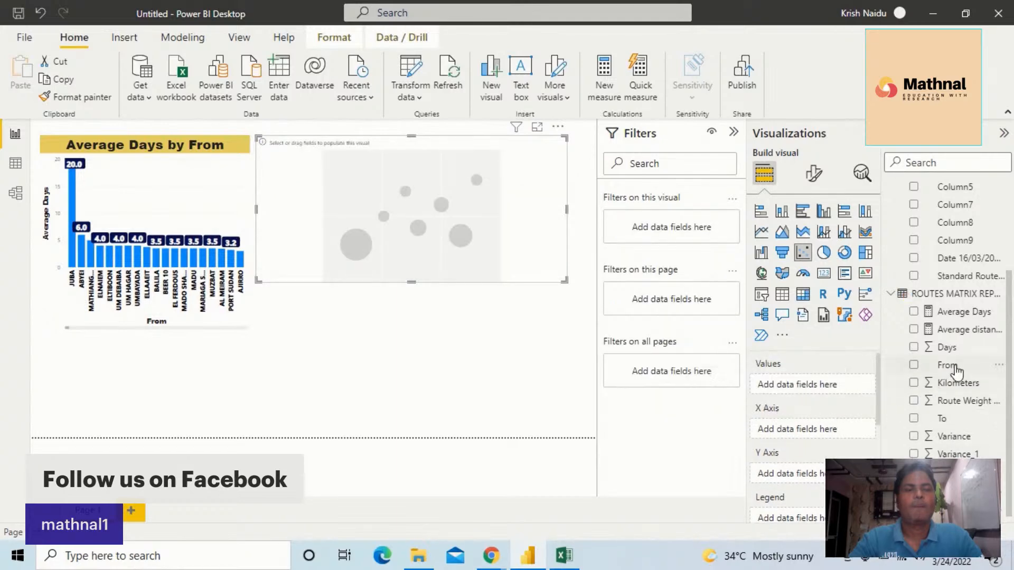
pyautogui.moveTo(976, 317); pyautogui.dragTo(815, 389)
pyautogui.moveTo(974, 317); pyautogui.dragTo(829, 385)
pyautogui.moveTo(951, 312); pyautogui.dragTo(812, 481)
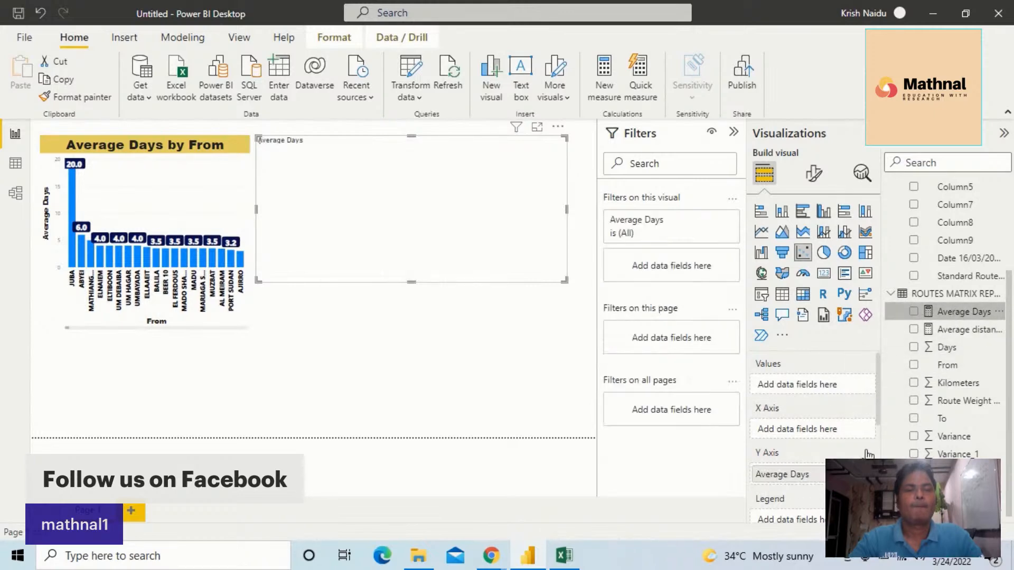
pyautogui.moveTo(957, 371); pyautogui.dragTo(820, 433)
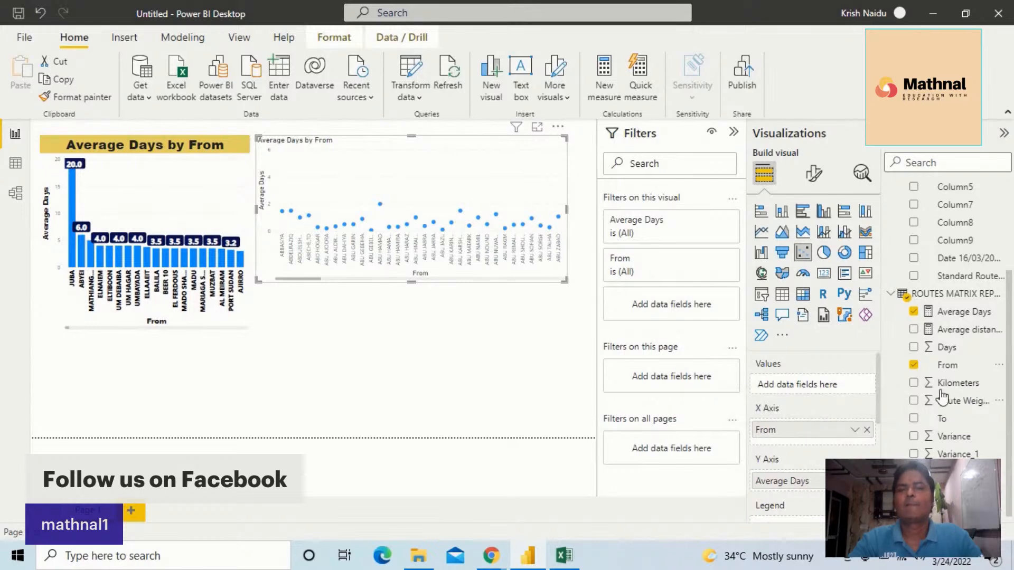
pyautogui.moveTo(950, 422); pyautogui.dragTo(809, 378)
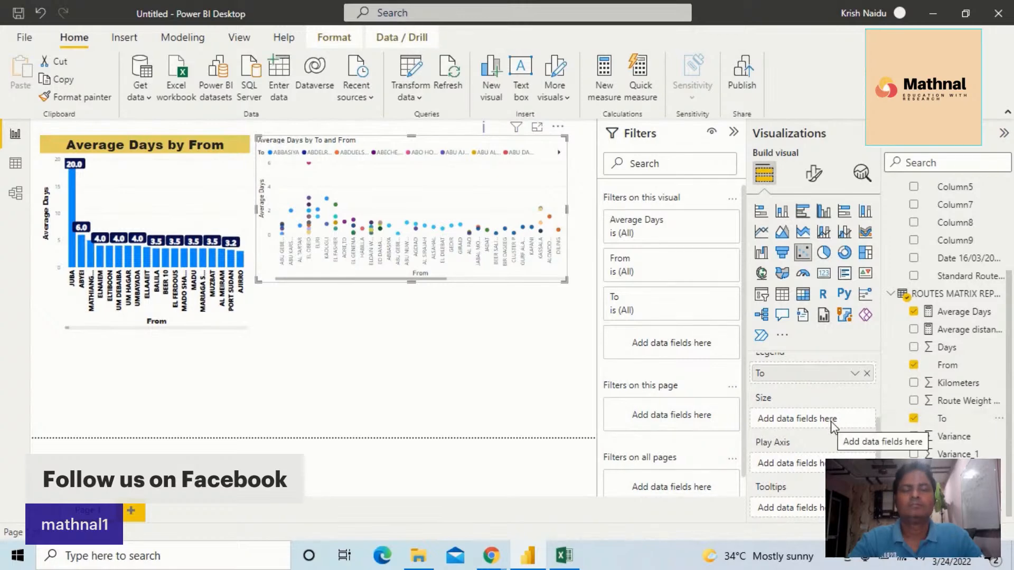
# Try To as the scatter chart's play axis and remove it again
pyautogui.scroll(-1, 833, 427)
pyautogui.scroll(-2, 833, 430)
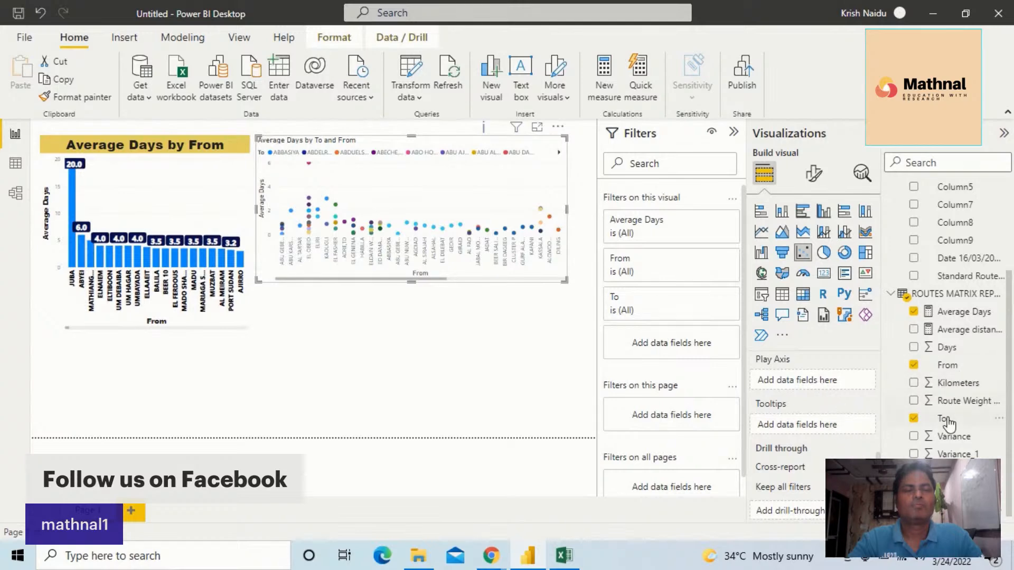
pyautogui.moveTo(947, 422); pyautogui.dragTo(820, 381)
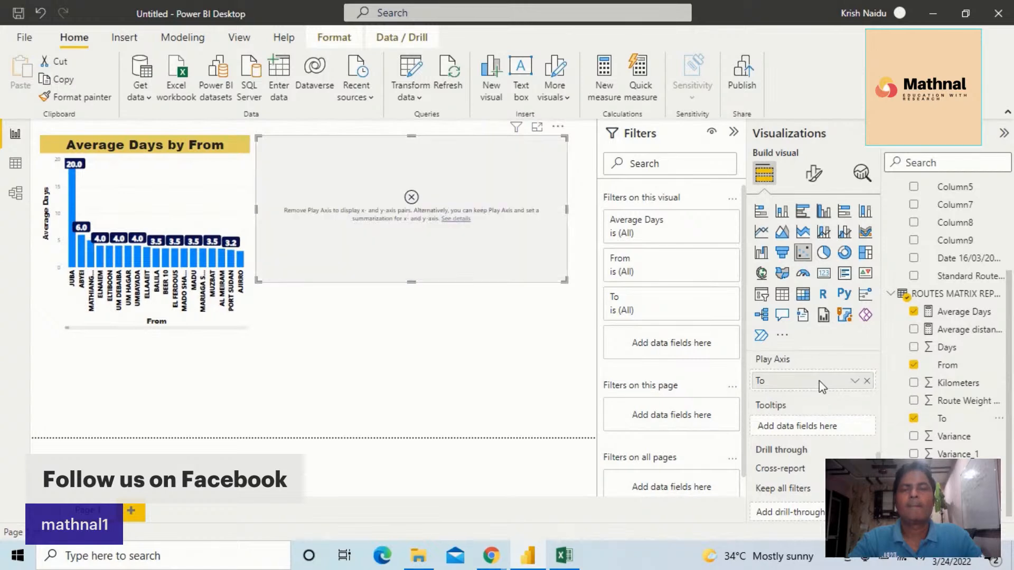
pyautogui.click(867, 381)
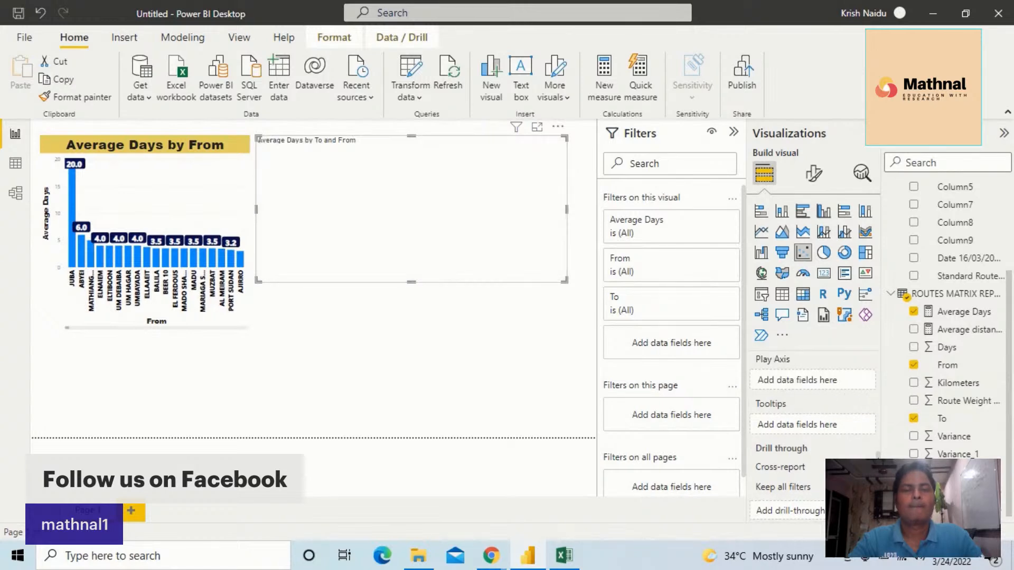
pyautogui.scroll(5, 817, 425)
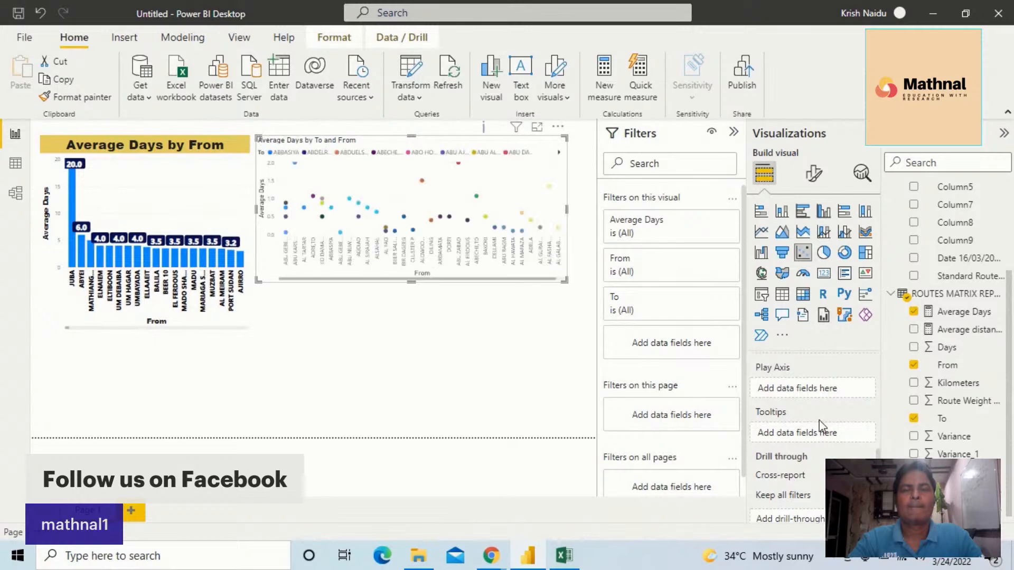
pyautogui.scroll(2, 824, 430)
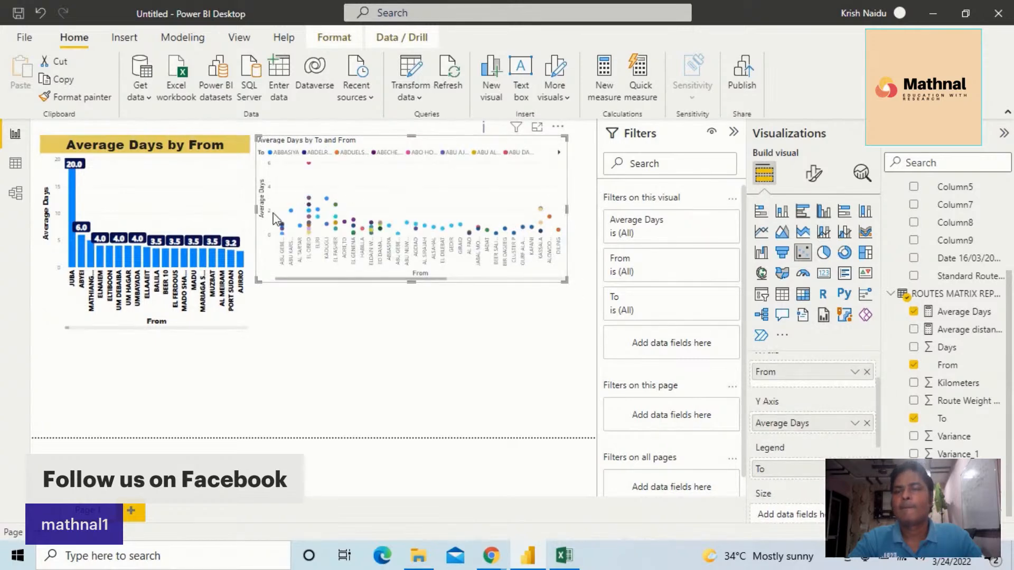
# Copy the Average Days by From chart's formatting onto the scatter chart and resize the scatter chart to match its height
pyautogui.moveTo(261, 215); pyautogui.dragTo(286, 221)
pyautogui.click(232, 199)
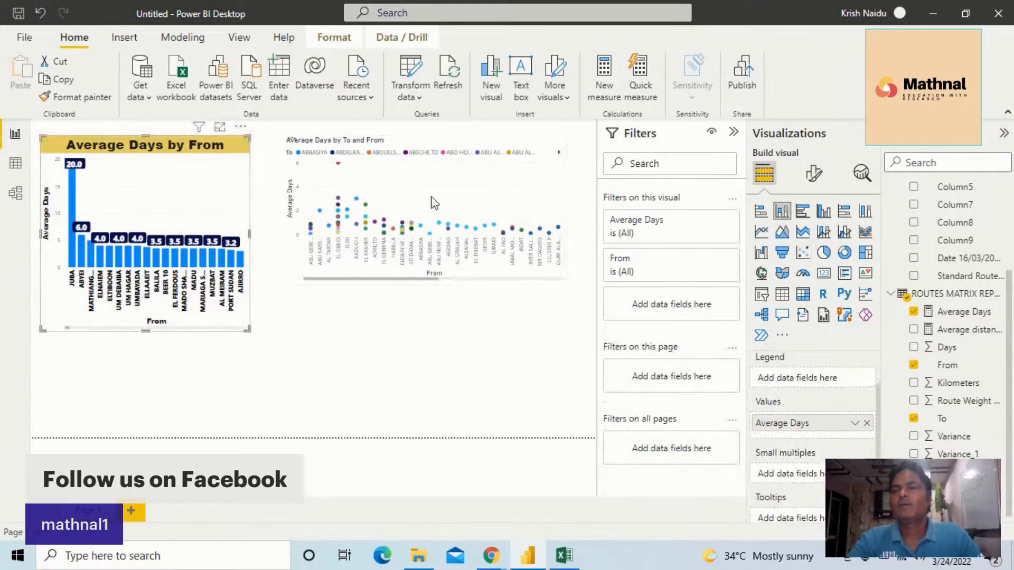
pyautogui.click(93, 87)
pyautogui.click(492, 211)
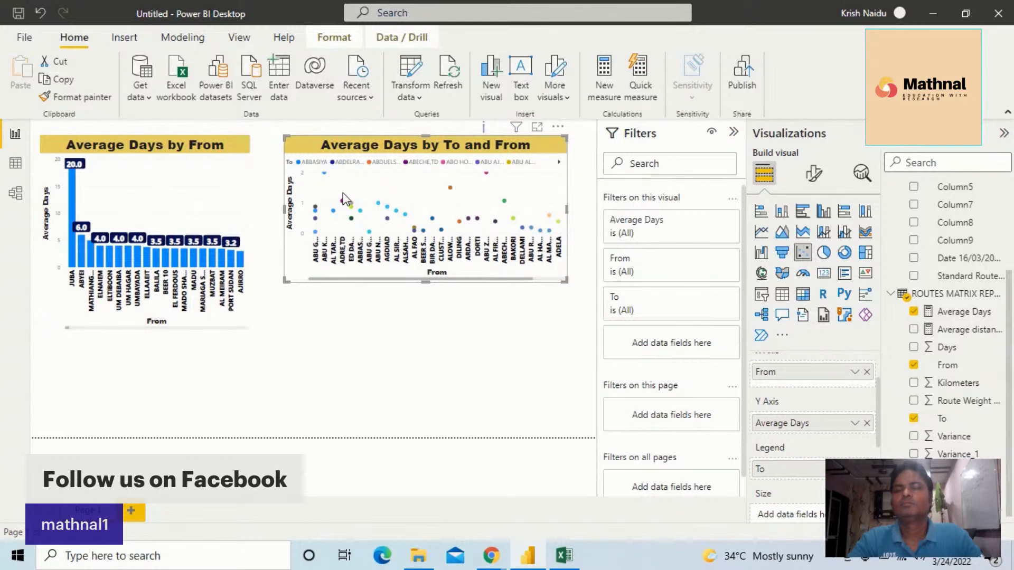
pyautogui.moveTo(426, 281); pyautogui.dragTo(429, 330)
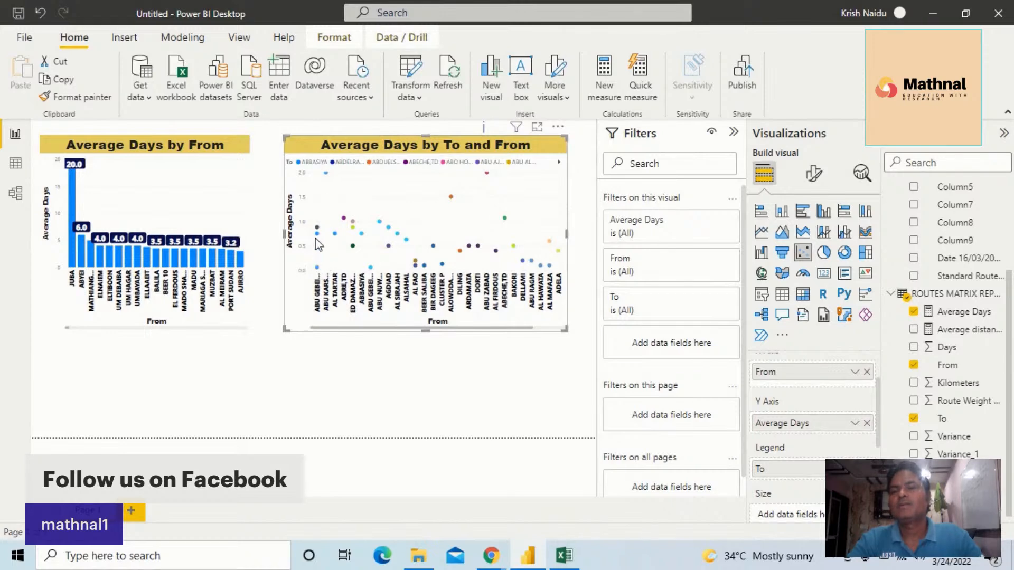
# Examine individual points of the Average Days by To and From scatter chart for their route details
pyautogui.moveTo(318, 231)
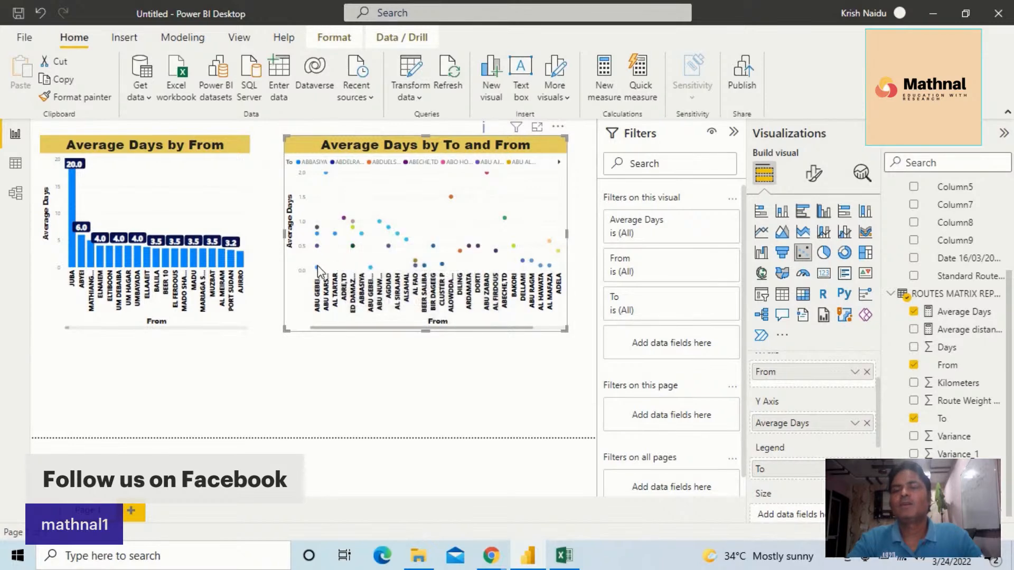
pyautogui.moveTo(316, 269)
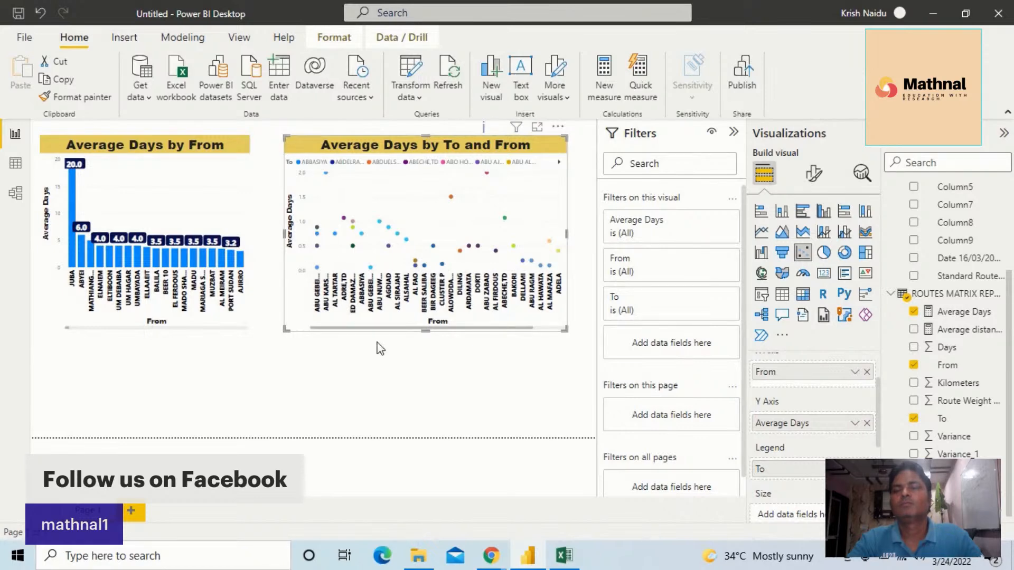
pyautogui.click(318, 246)
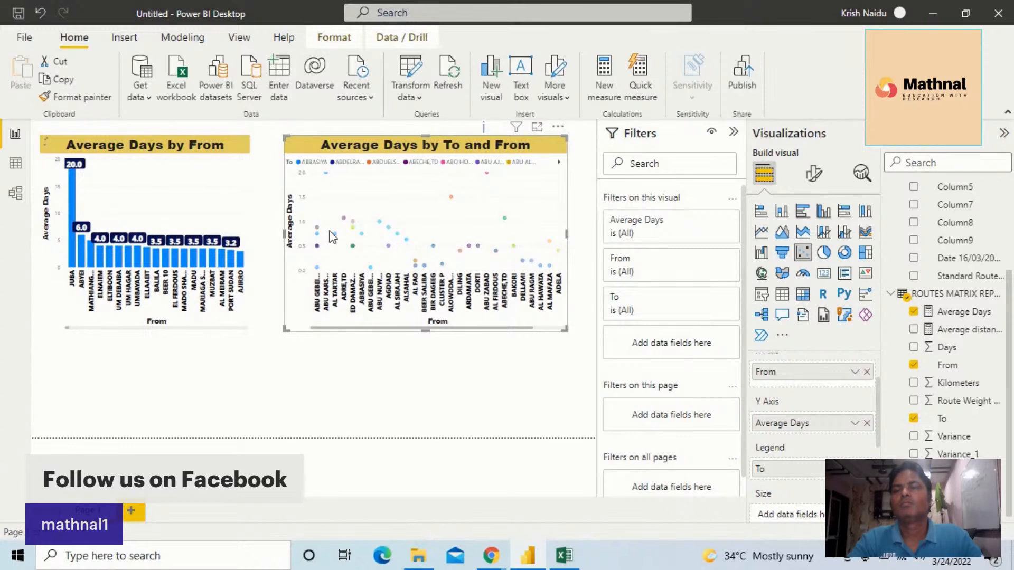
pyautogui.click(505, 210)
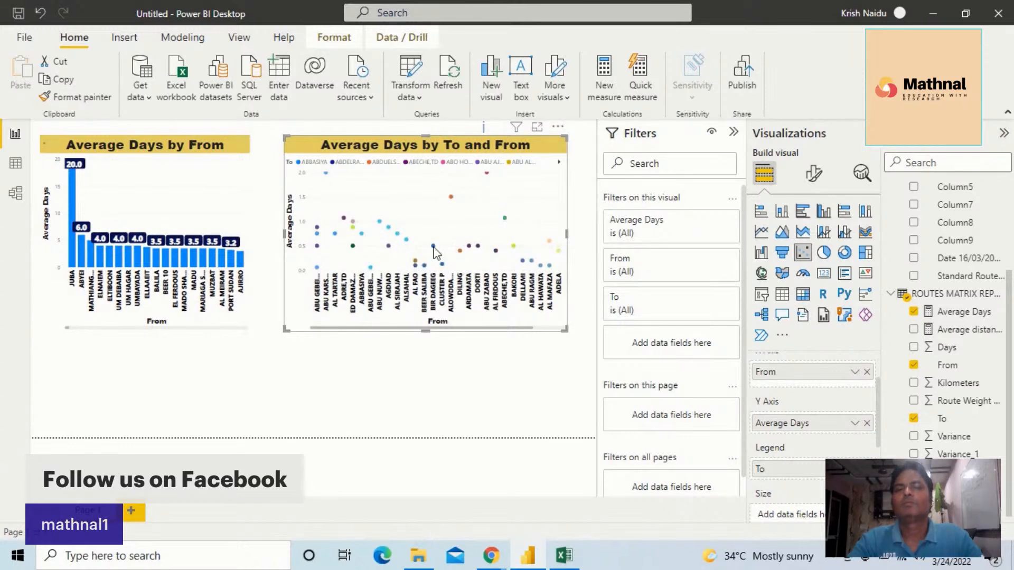
pyautogui.moveTo(406, 239)
pyautogui.moveTo(450, 197)
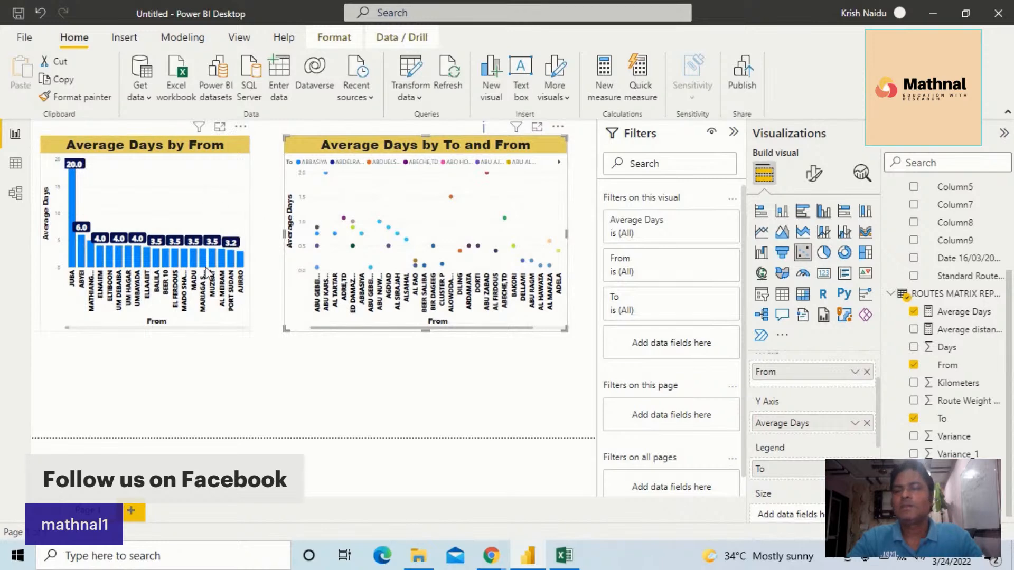
# Move both average days charts down side by side to the lower edge of the canvas
pyautogui.moveTo(202, 183); pyautogui.dragTo(199, 280)
pyautogui.moveTo(359, 222); pyautogui.dragTo(338, 304)
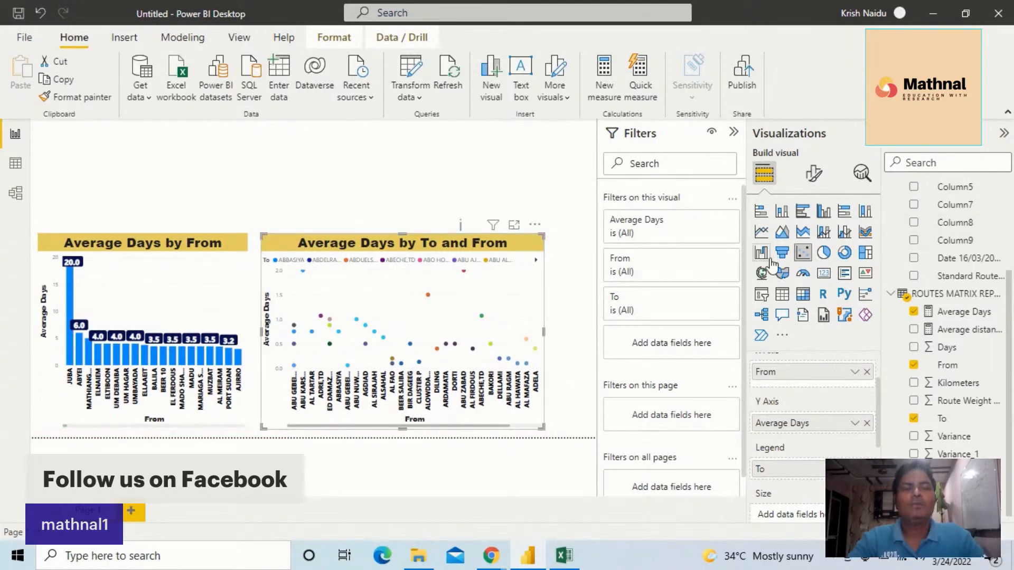
# Add a slicer for the From field on the empty canvas area and set its orientation to Horizontal
pyautogui.click(312, 159)
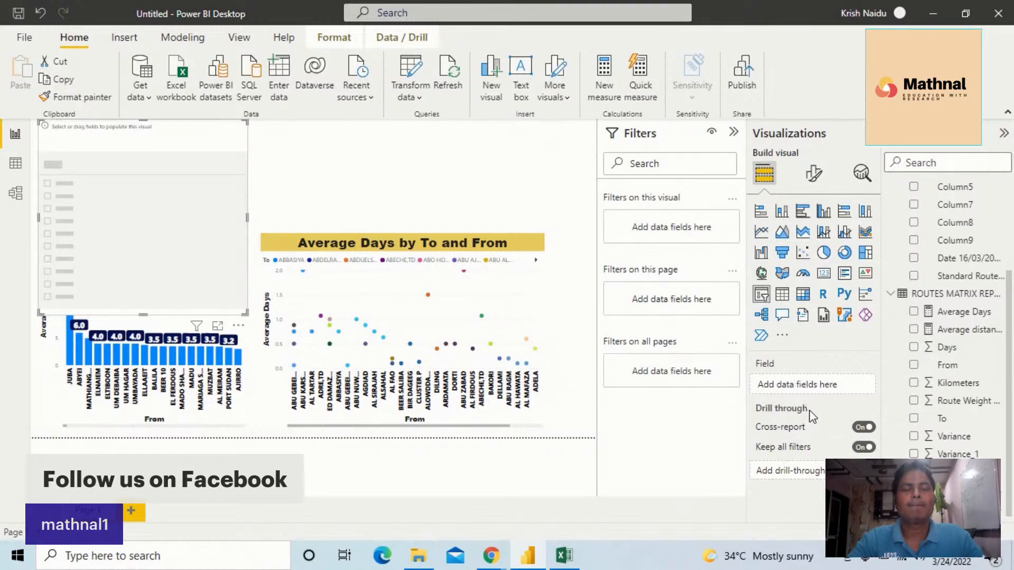
pyautogui.moveTo(947, 365); pyautogui.dragTo(798, 391)
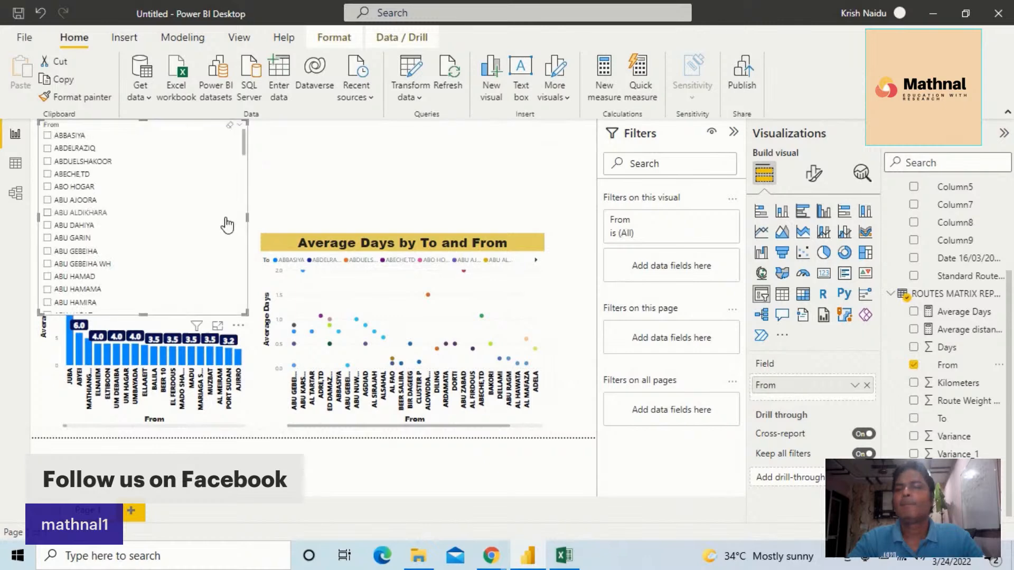
pyautogui.click(814, 177)
pyautogui.click(782, 275)
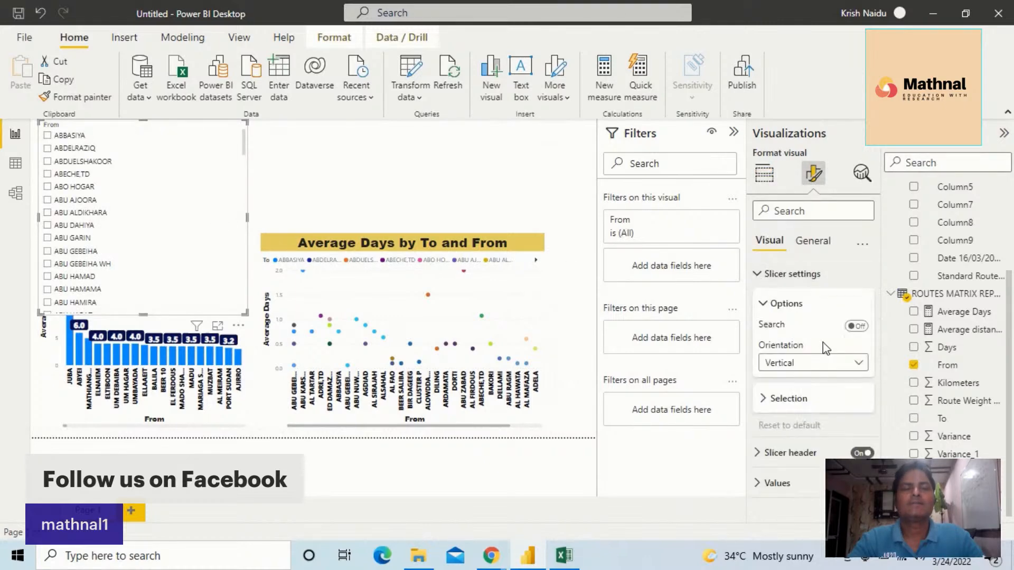
pyautogui.click(827, 364)
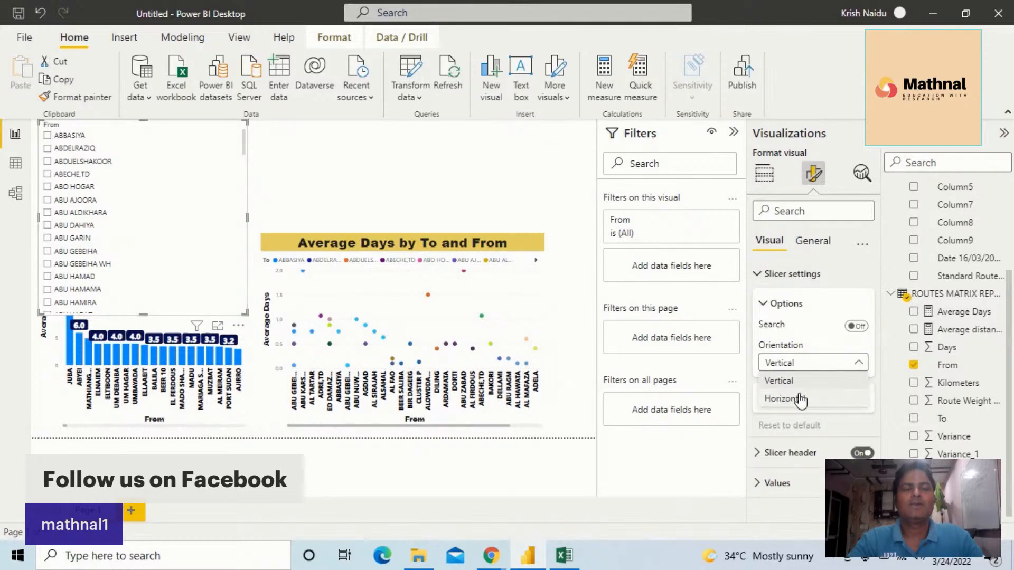
pyautogui.click(802, 399)
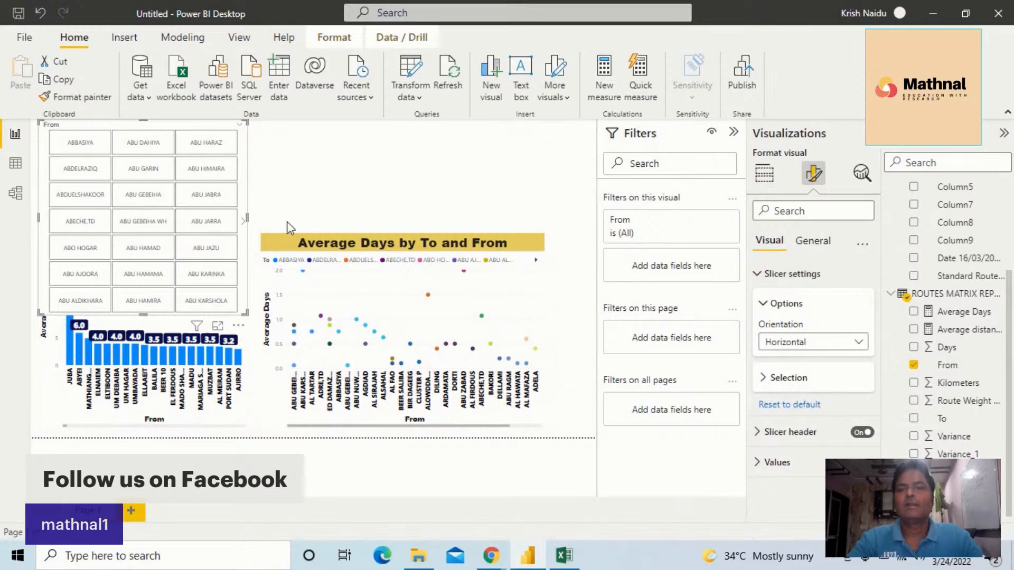
# Resize the From slicer to a short block of two rows and three columns above the Average Days by From chart
pyautogui.moveTo(246, 218); pyautogui.dragTo(381, 227)
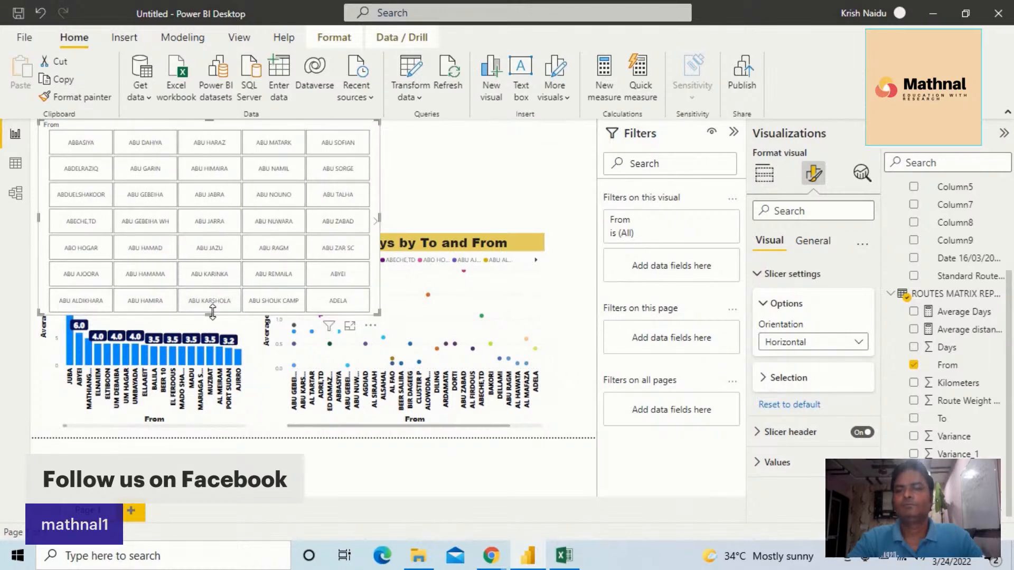
pyautogui.moveTo(212, 312); pyautogui.dragTo(234, 186)
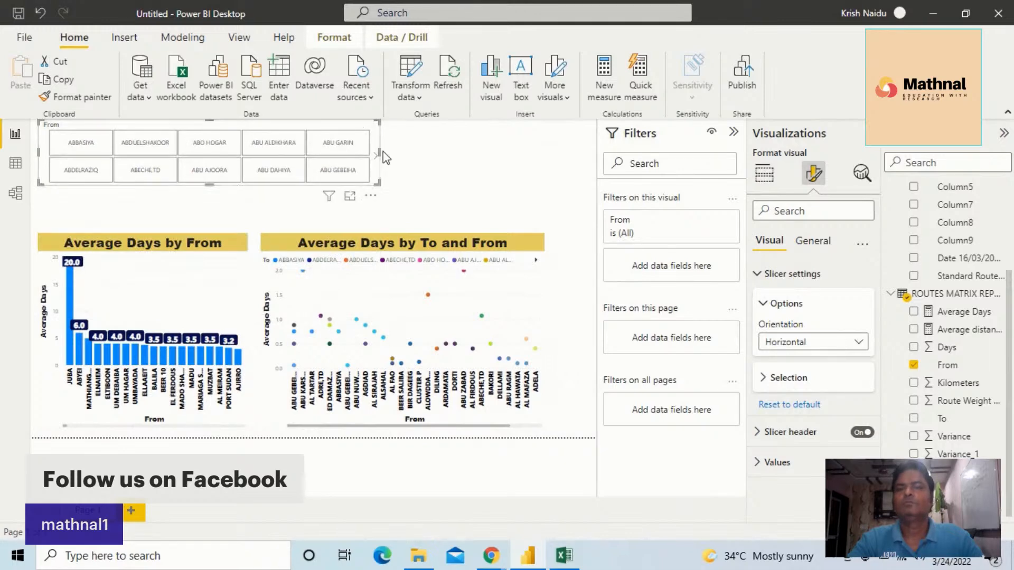
pyautogui.moveTo(379, 151); pyautogui.dragTo(274, 158)
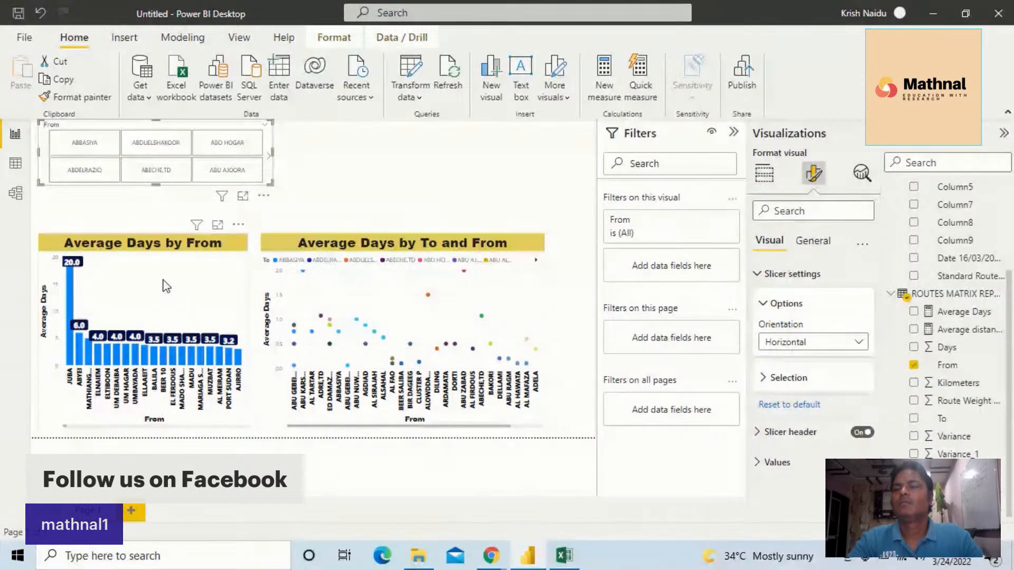
# Apply the Average Days by From chart's formatting to the From slicer with Format Painter and filter the page by ABDUELSHAKOOR
pyautogui.click(169, 280)
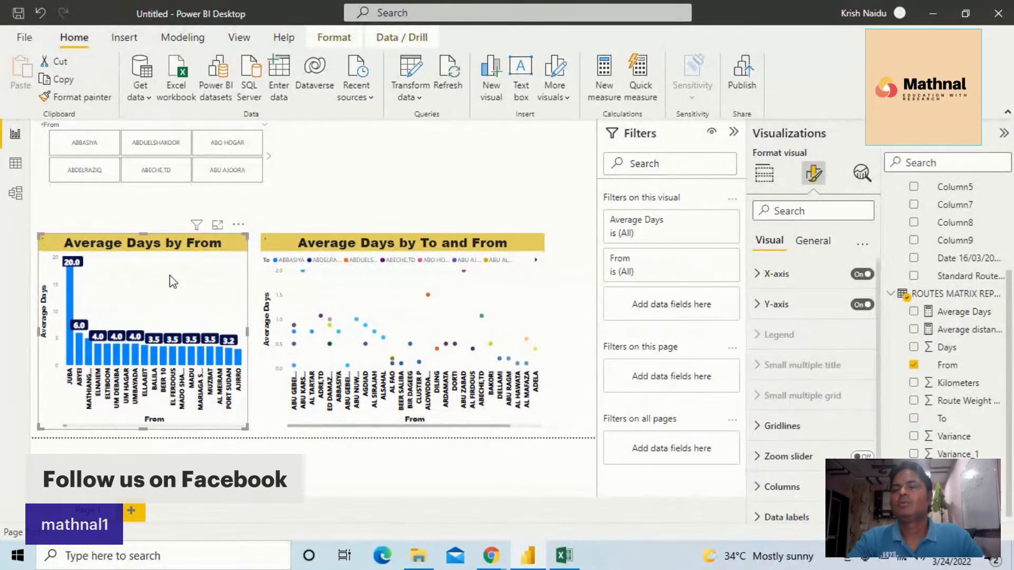
pyautogui.click(74, 97)
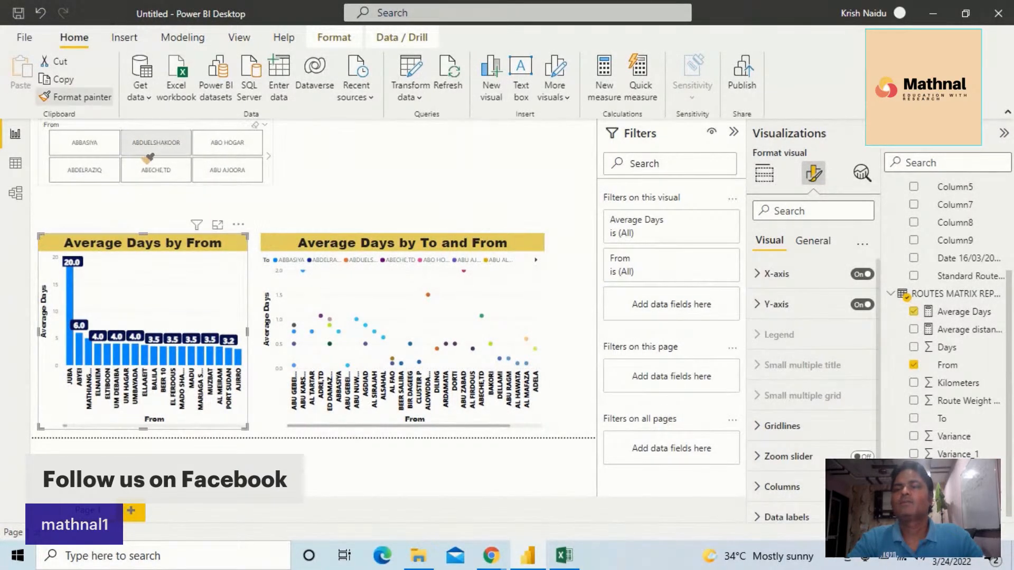
pyautogui.click(148, 157)
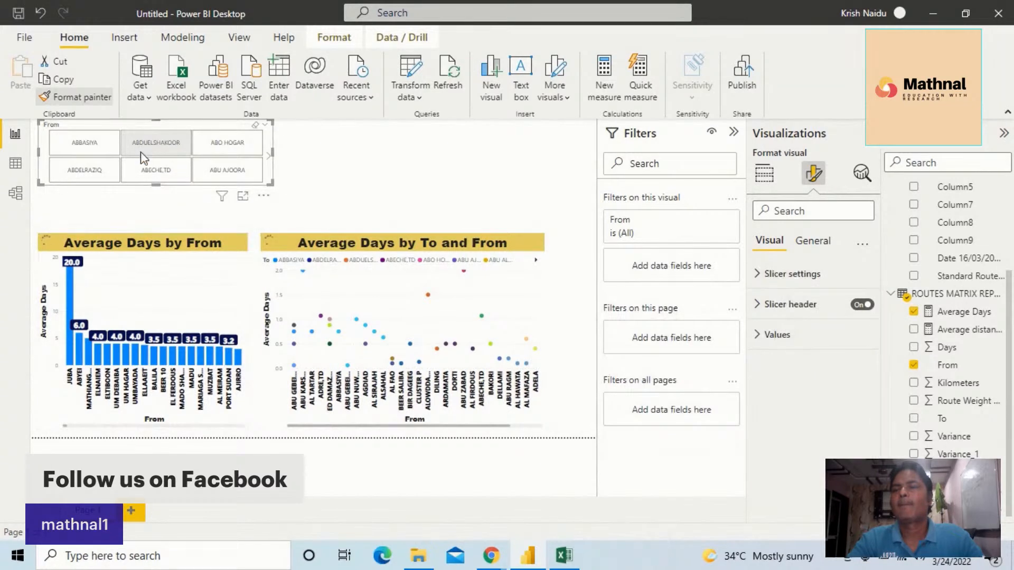
pyautogui.click(142, 157)
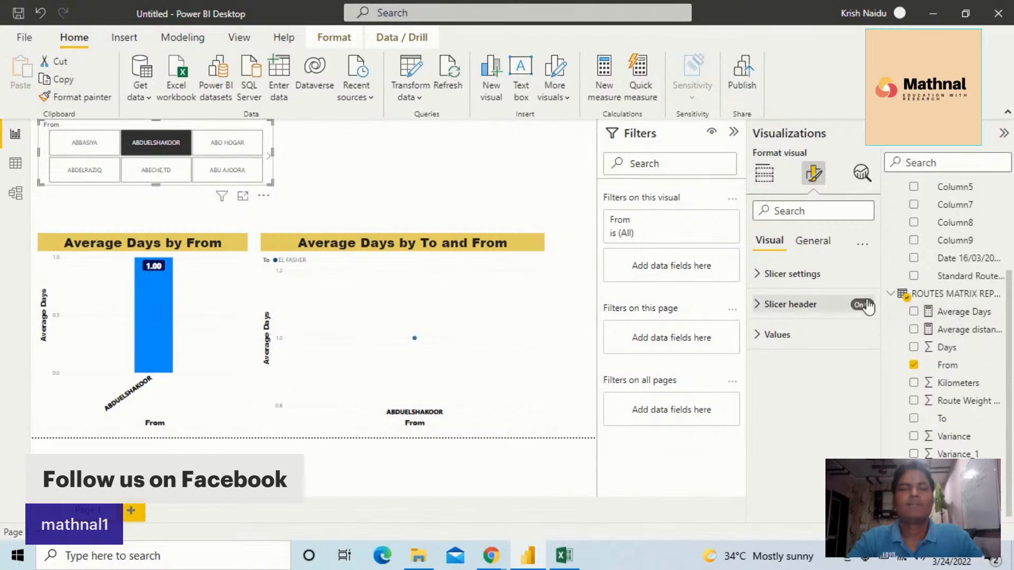
# Turn on the Select all option in the From slicer's selection settings, keeping multi-select with CTRL on
pyautogui.click(781, 279)
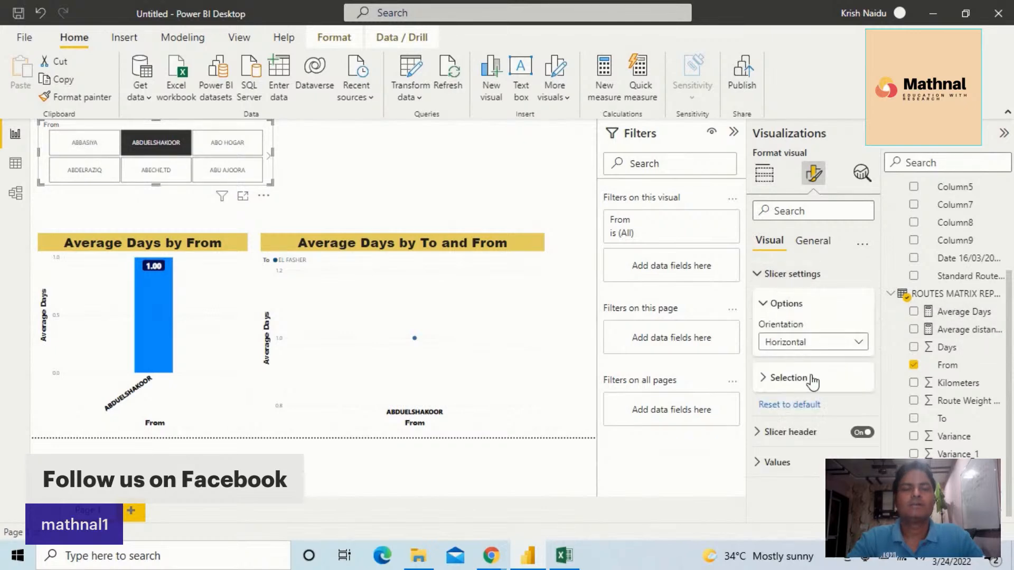
pyautogui.click(764, 379)
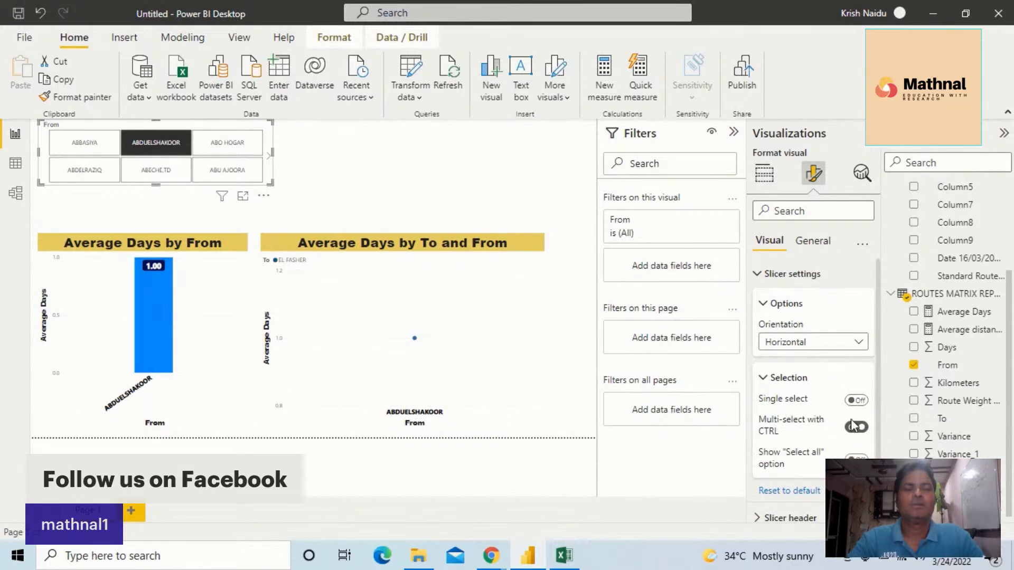
pyautogui.click(856, 425)
pyautogui.click(856, 458)
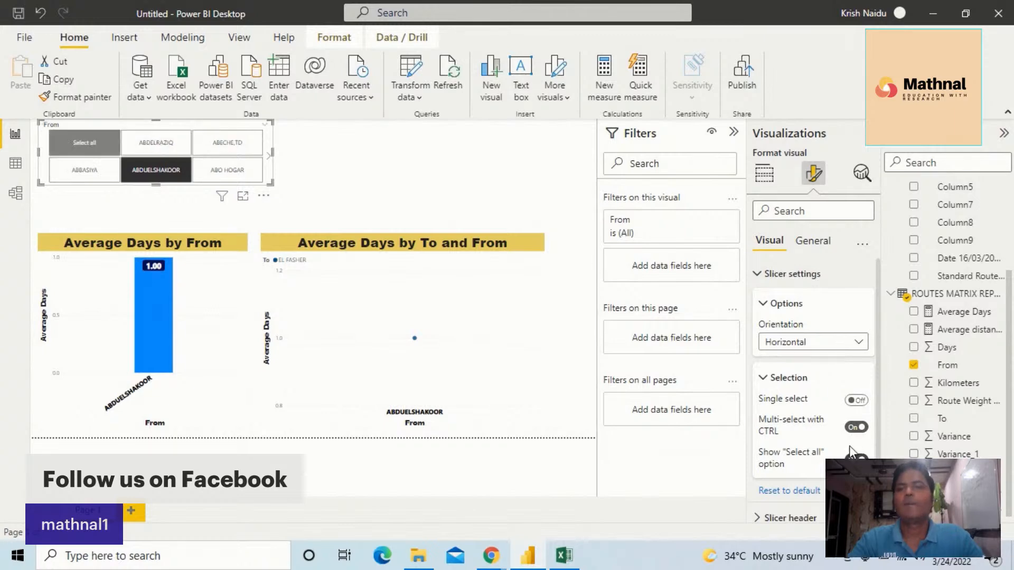
# Set the From slicer's header font to Arial Black
pyautogui.scroll(-1, 808, 439)
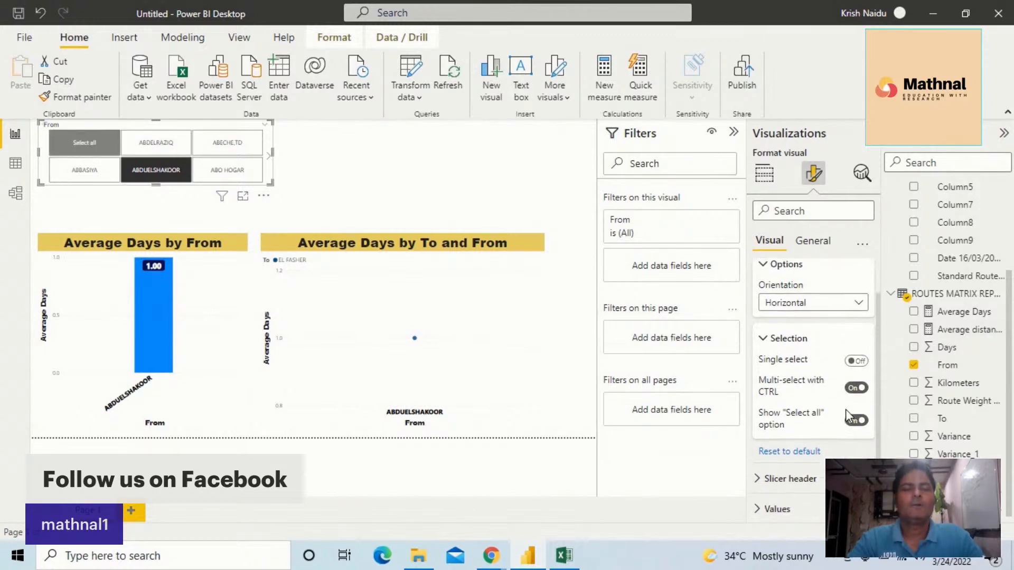
pyautogui.click(760, 478)
pyautogui.scroll(-3, 813, 418)
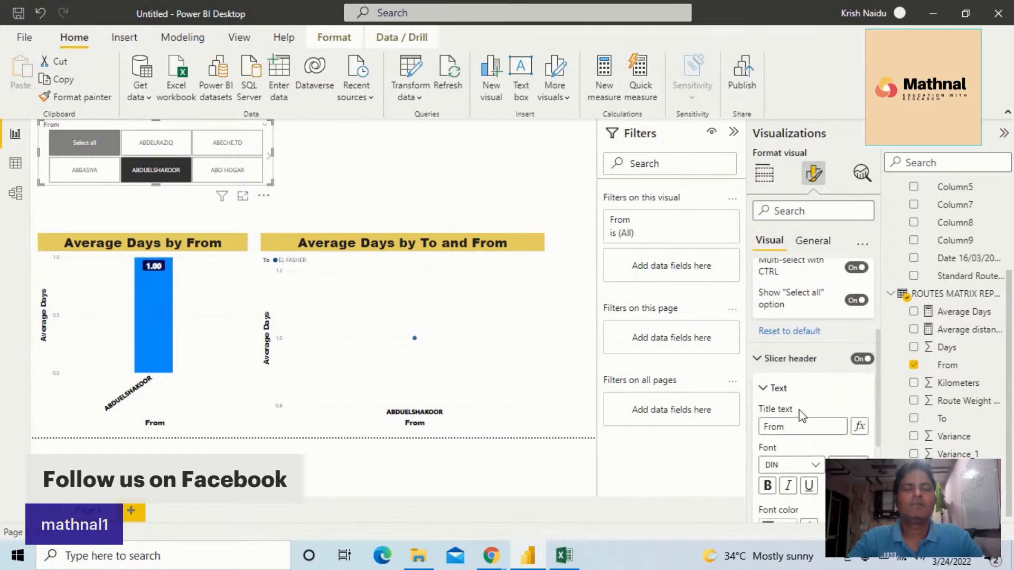
pyautogui.scroll(-2, 814, 417)
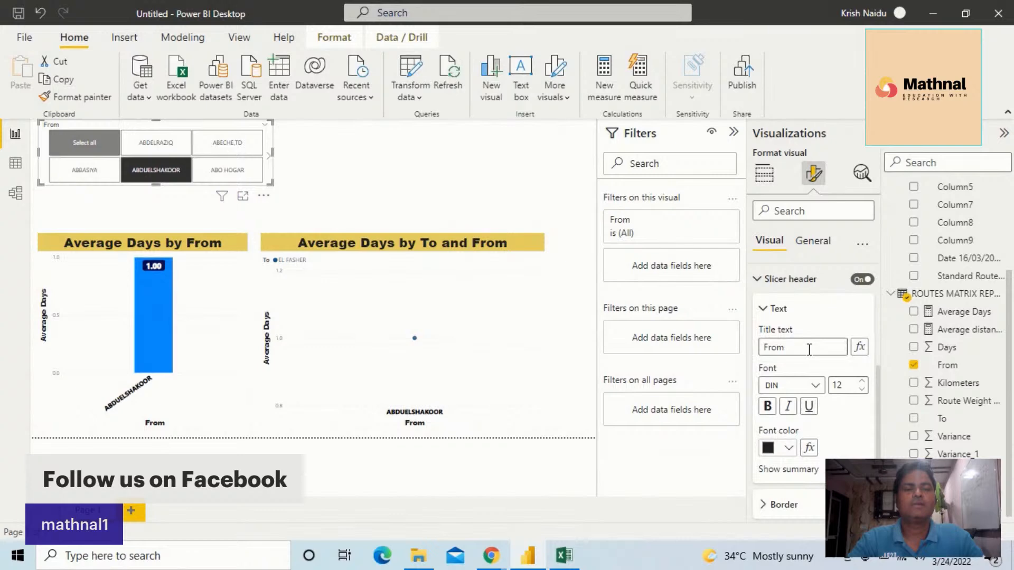
pyautogui.click(815, 385)
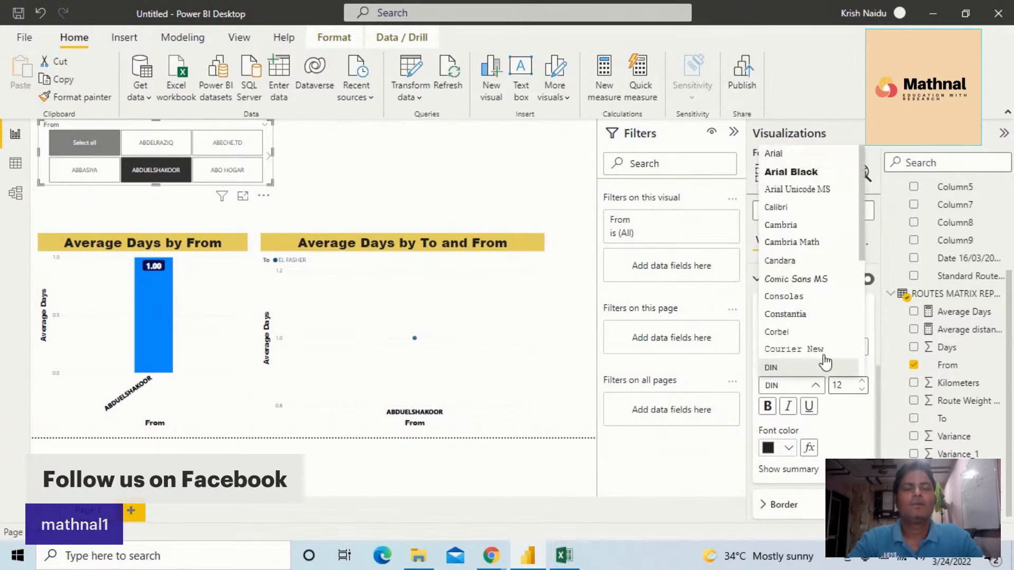
pyautogui.click(811, 172)
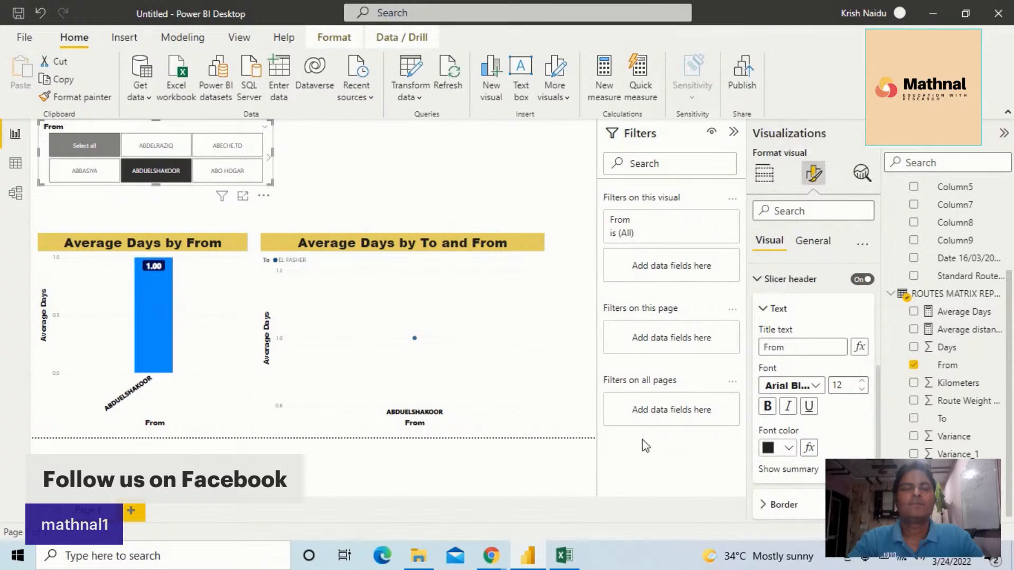
# Give the From slicer's header a dark blue Frame border with a line width of 6
pyautogui.scroll(-3, 834, 455)
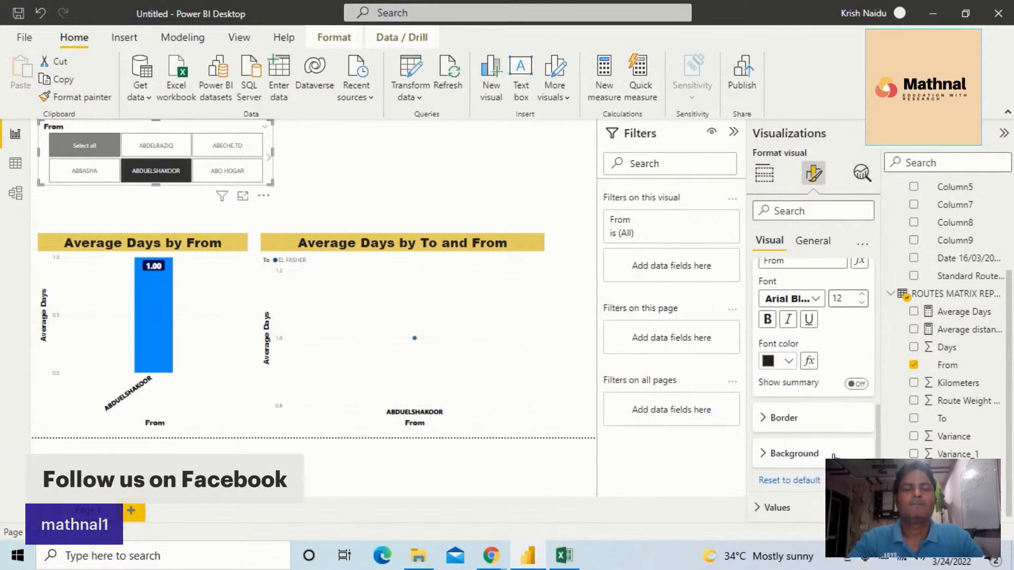
pyautogui.click(767, 425)
pyautogui.click(803, 456)
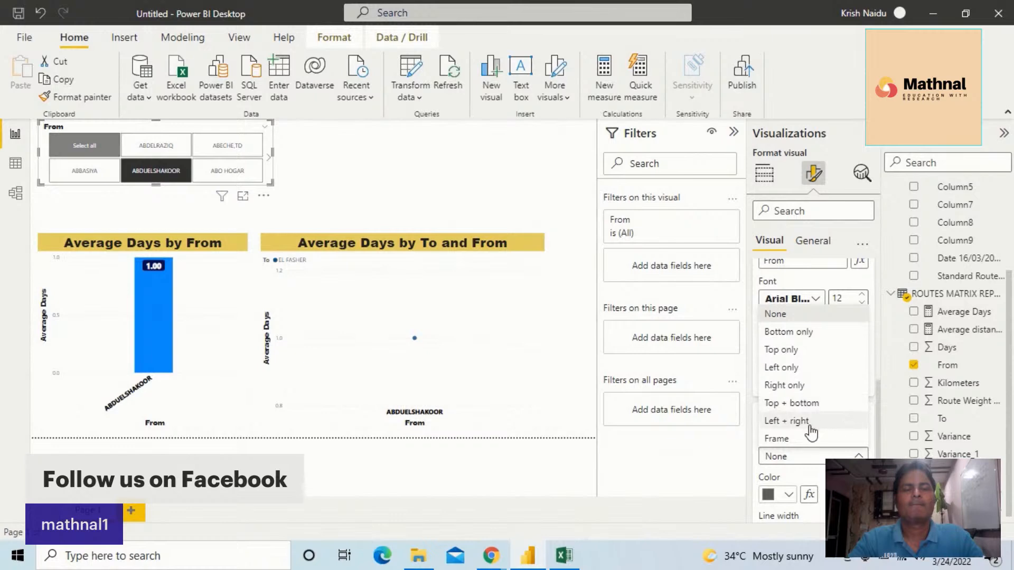
pyautogui.click(789, 456)
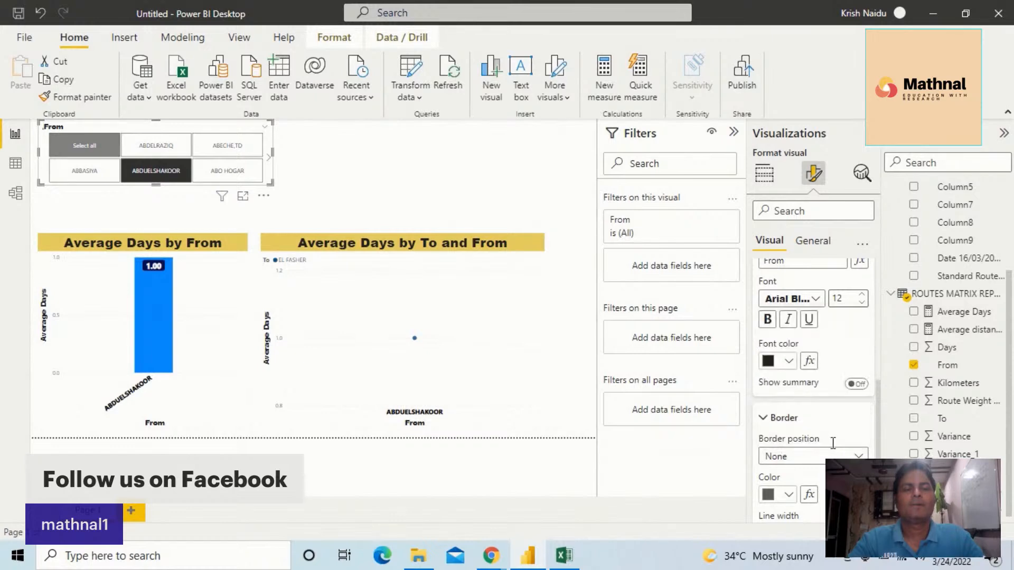
pyautogui.press('Down')
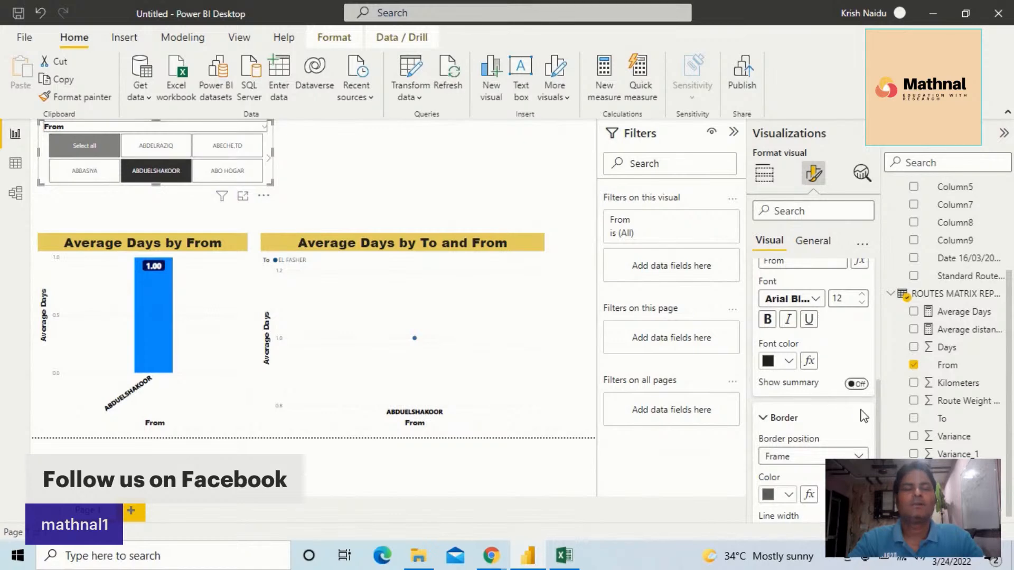
pyautogui.scroll(-3, 827, 411)
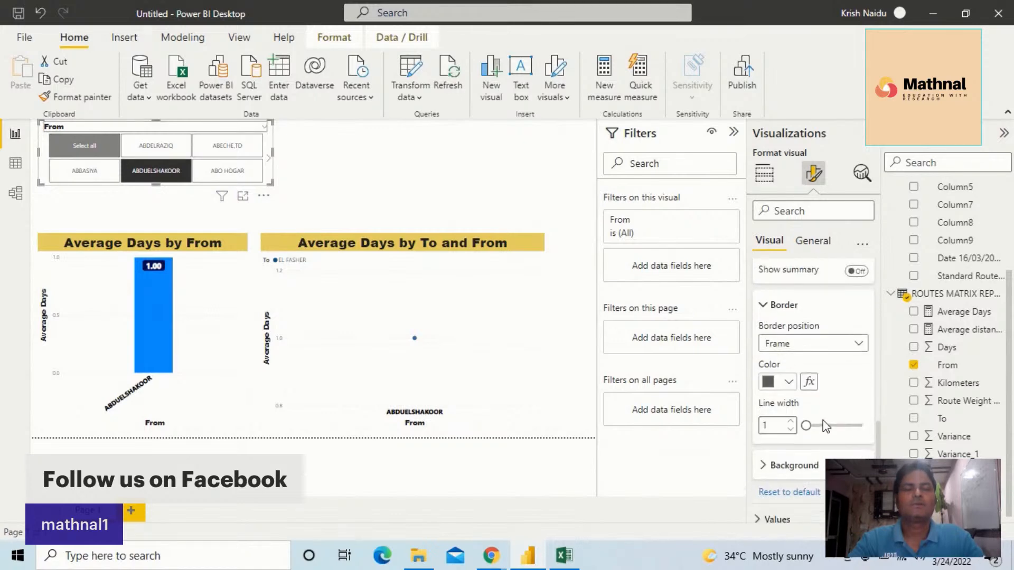
pyautogui.click(789, 377)
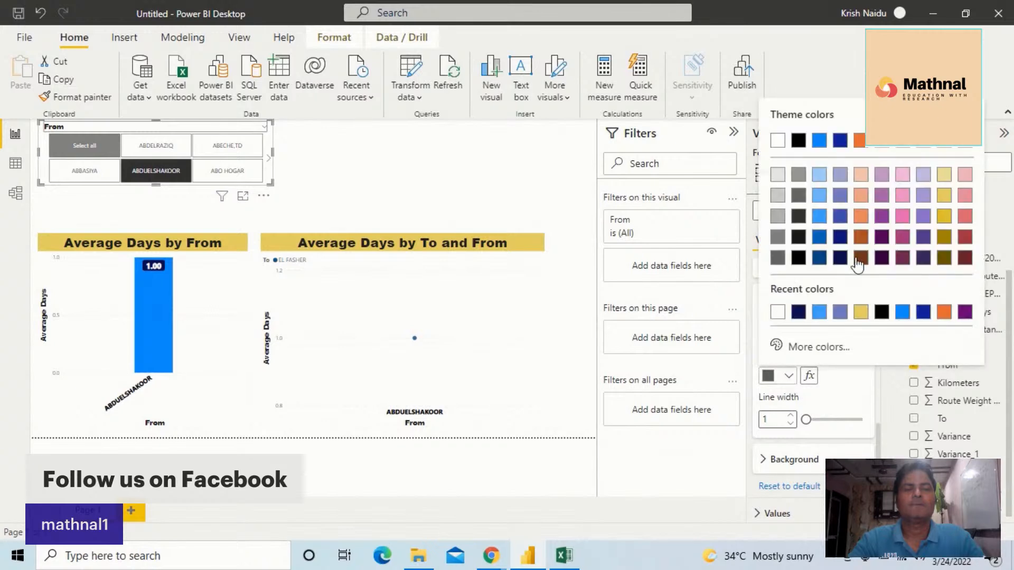
pyautogui.click(841, 239)
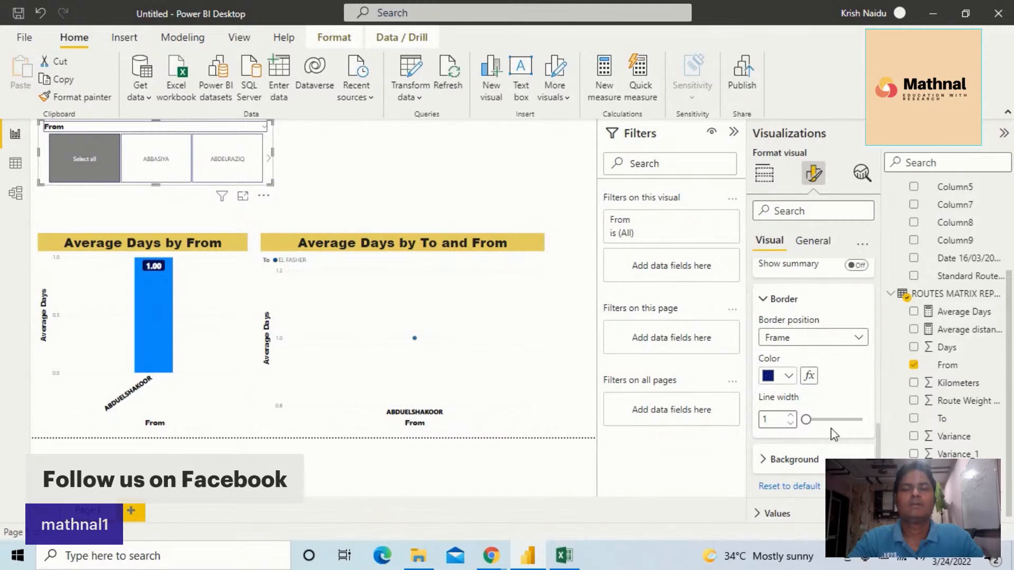
pyautogui.moveTo(805, 419); pyautogui.dragTo(838, 420)
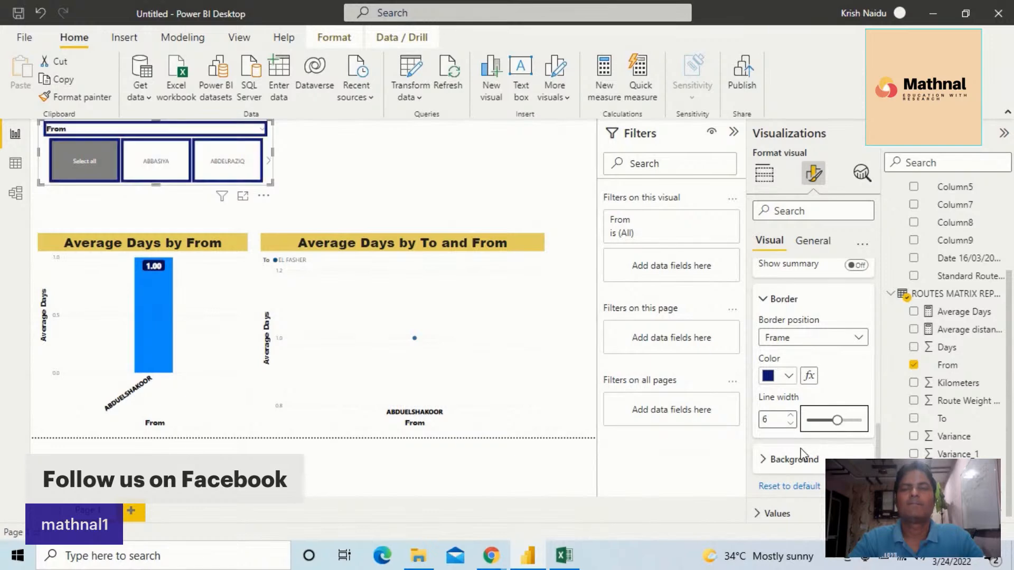
# Fill the From slicer's header background with light orange
pyautogui.scroll(-1, 801, 453)
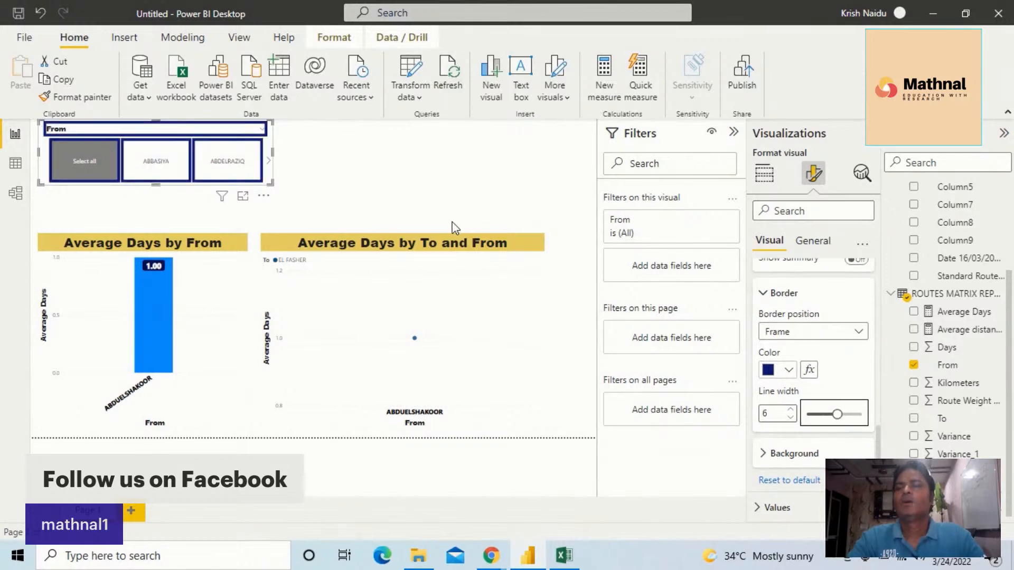
pyautogui.click(765, 455)
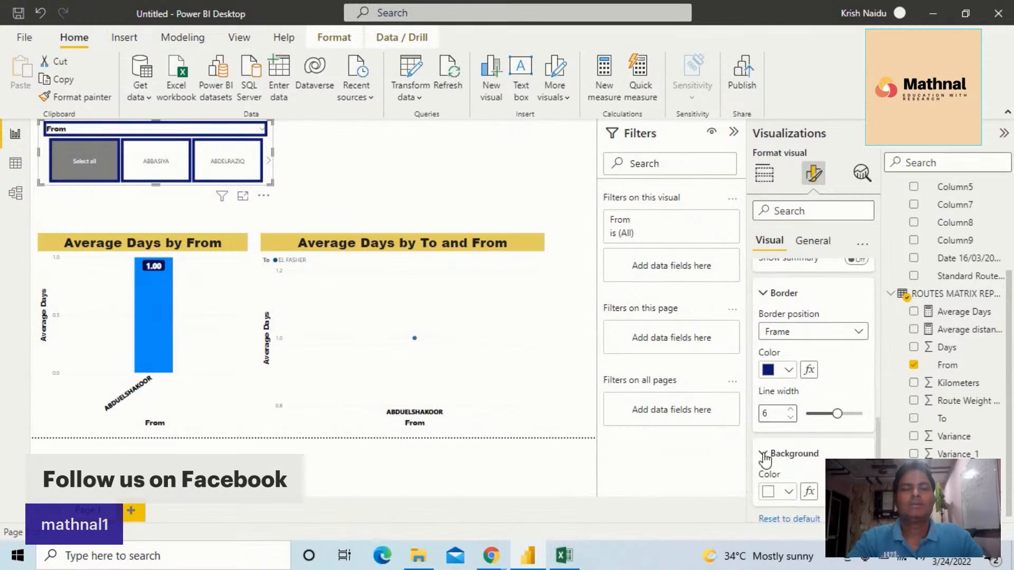
pyautogui.click(789, 491)
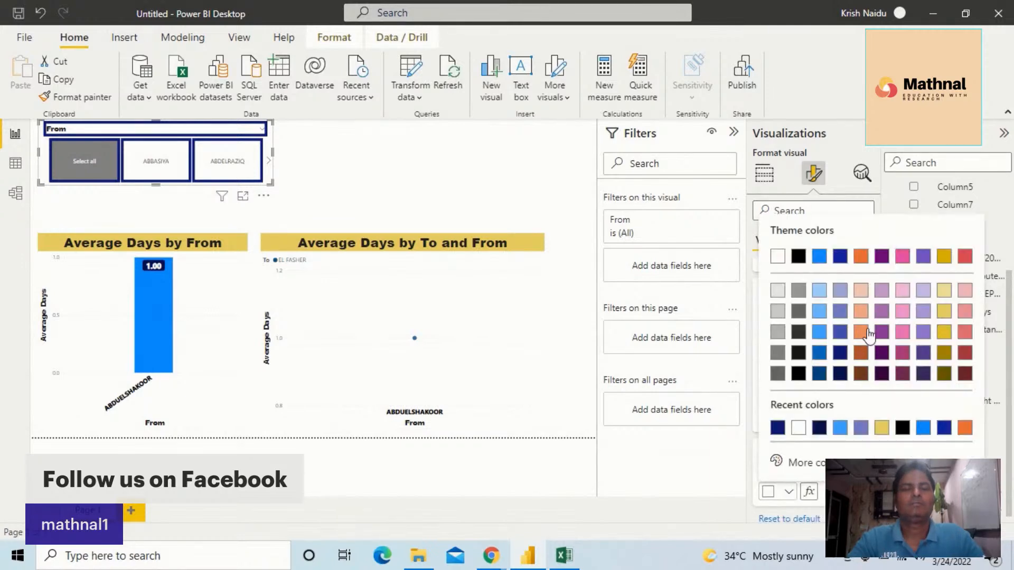
pyautogui.click(866, 313)
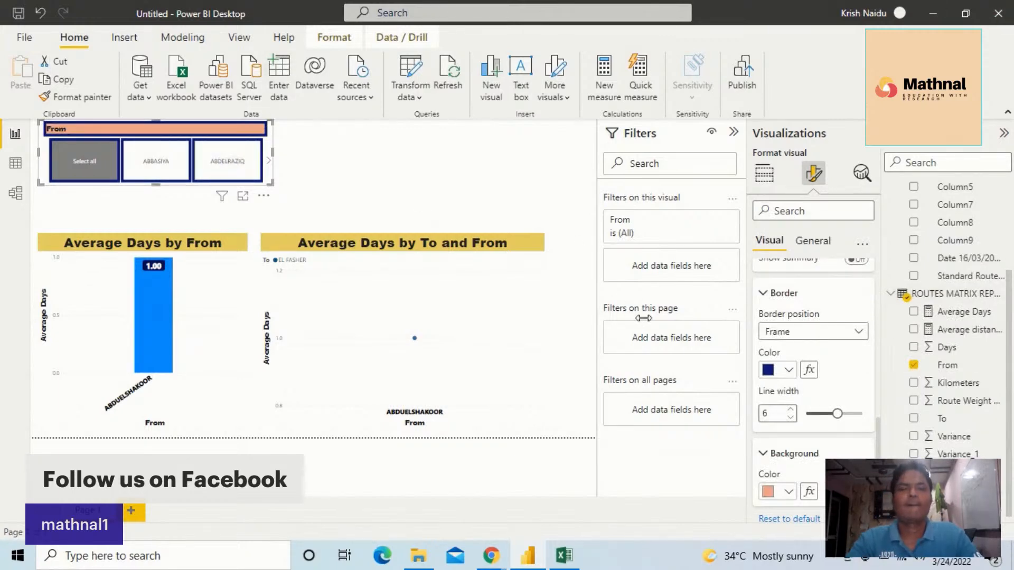
# Change the From slicer's values to a heavier Segoe UI font and make them bold
pyautogui.scroll(-1, 801, 420)
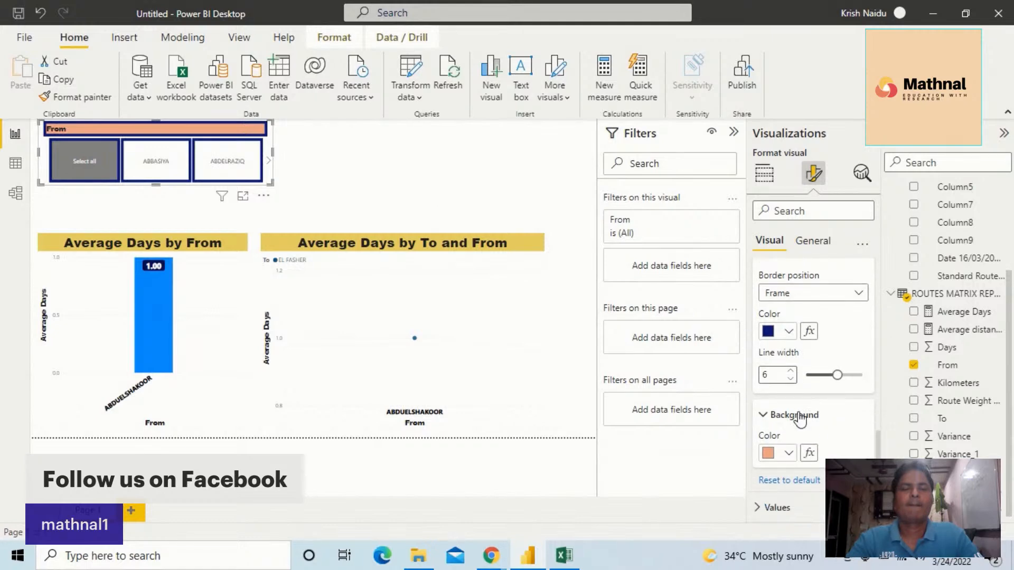
pyautogui.click(766, 508)
pyautogui.scroll(-6, 820, 330)
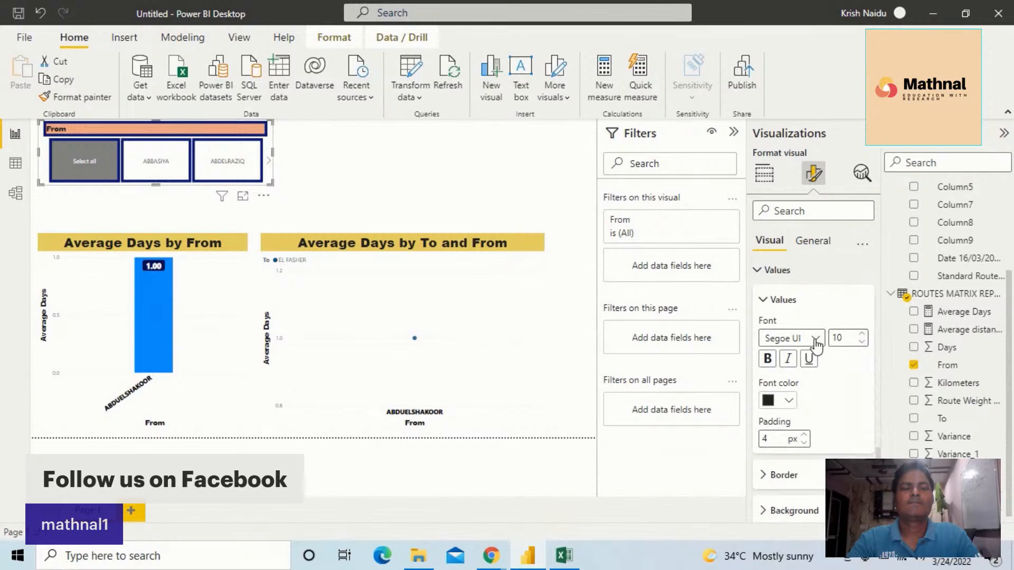
pyautogui.click(822, 337)
pyautogui.click(794, 267)
pyautogui.click(770, 360)
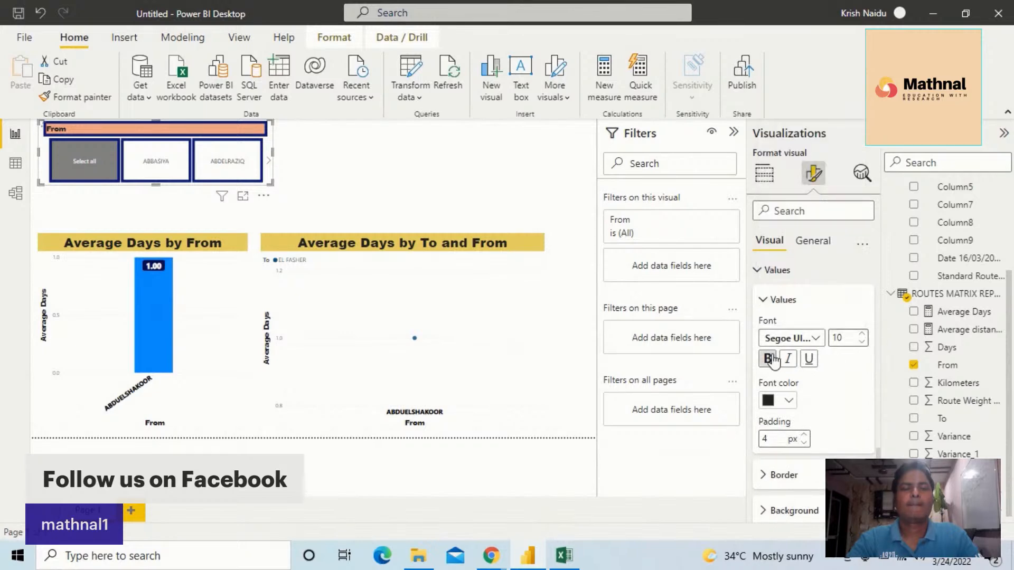
# Color the From slicer's value text purple and set the values' padding to 16 px
pyautogui.click(787, 400)
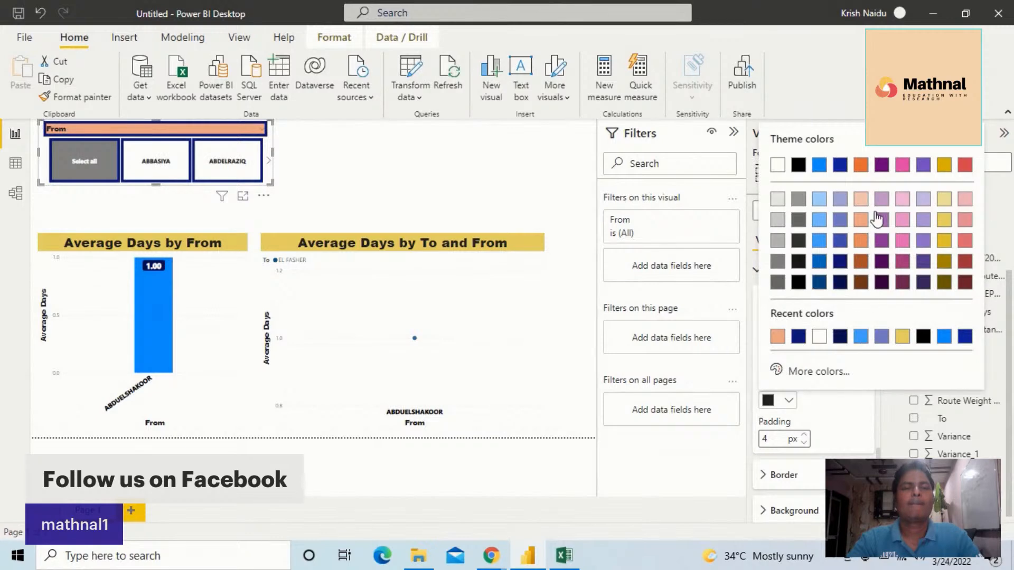
pyautogui.click(881, 165)
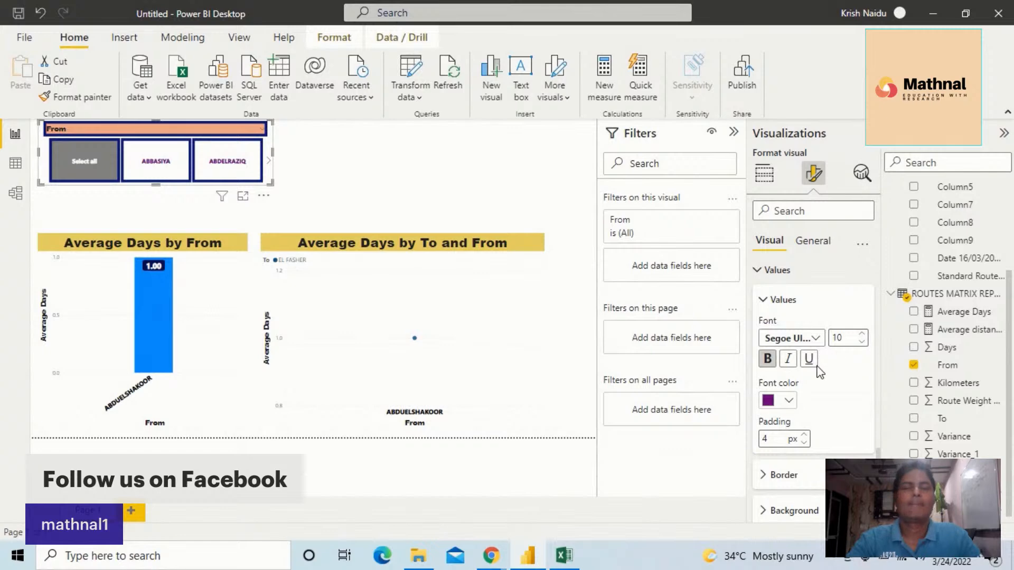
pyautogui.doubleClick(805, 433)
pyautogui.click(804, 434)
pyautogui.click(804, 434)
pyautogui.click(804, 434)
pyautogui.click(804, 434)
pyautogui.click(804, 434)
pyautogui.click(804, 434)
pyautogui.click(805, 434)
pyautogui.click(805, 434)
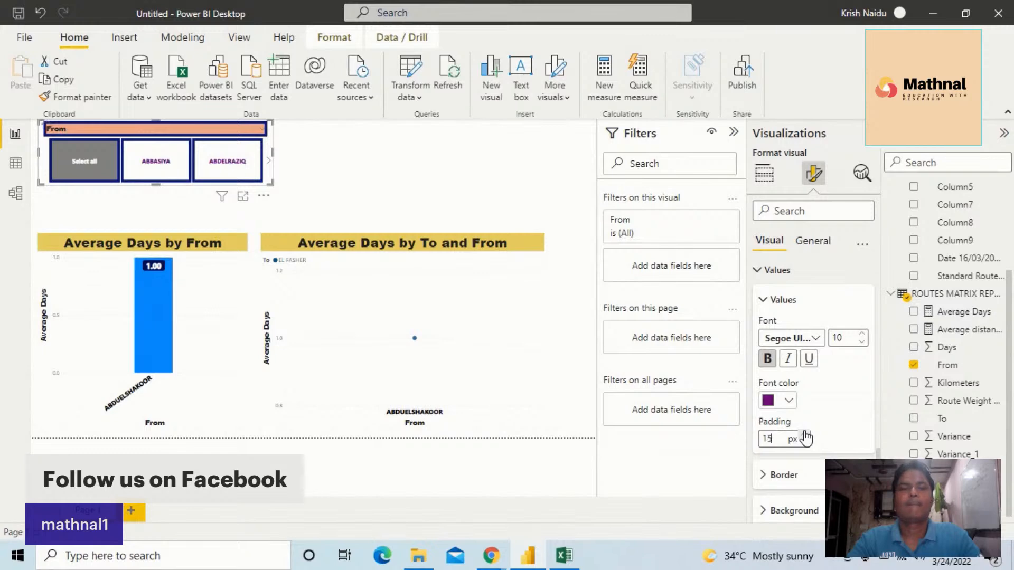
pyautogui.press('BackSpace')
pyautogui.press('BackSpace')
pyautogui.write('9')
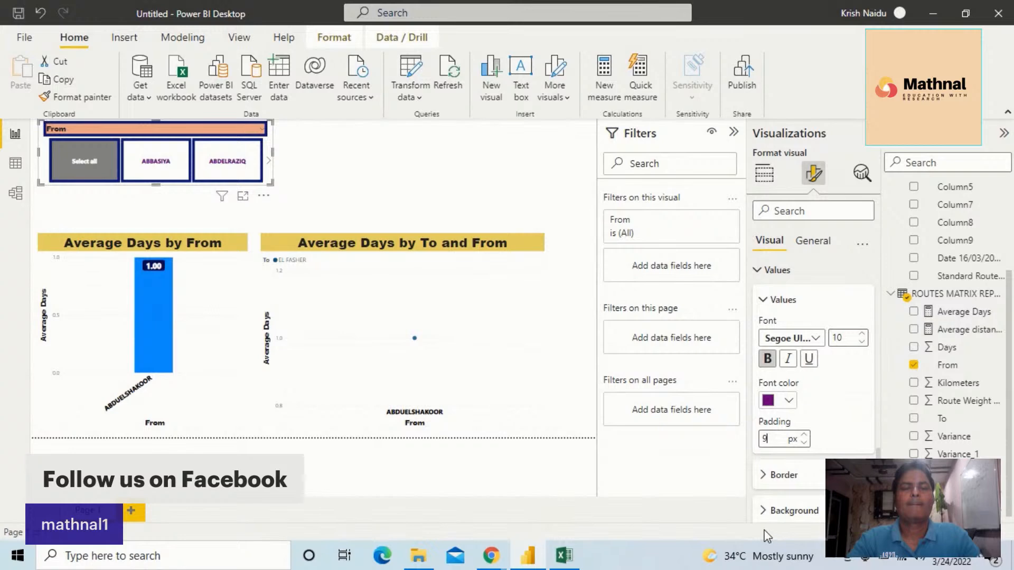
# Fill the background of the From slicer's values with the same purple
pyautogui.scroll(-1, 769, 501)
pyautogui.click(769, 489)
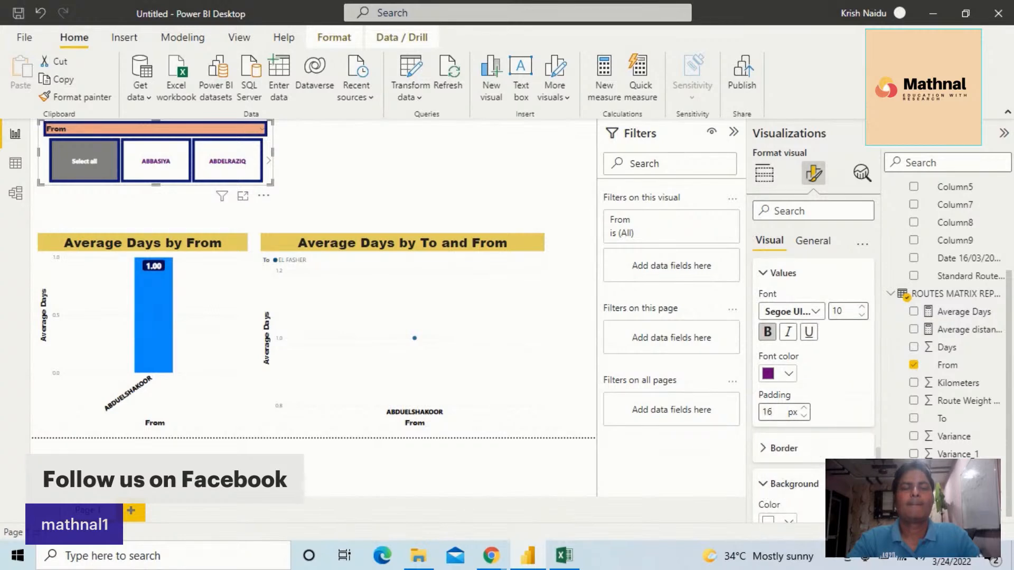
pyautogui.scroll(-2, 802, 491)
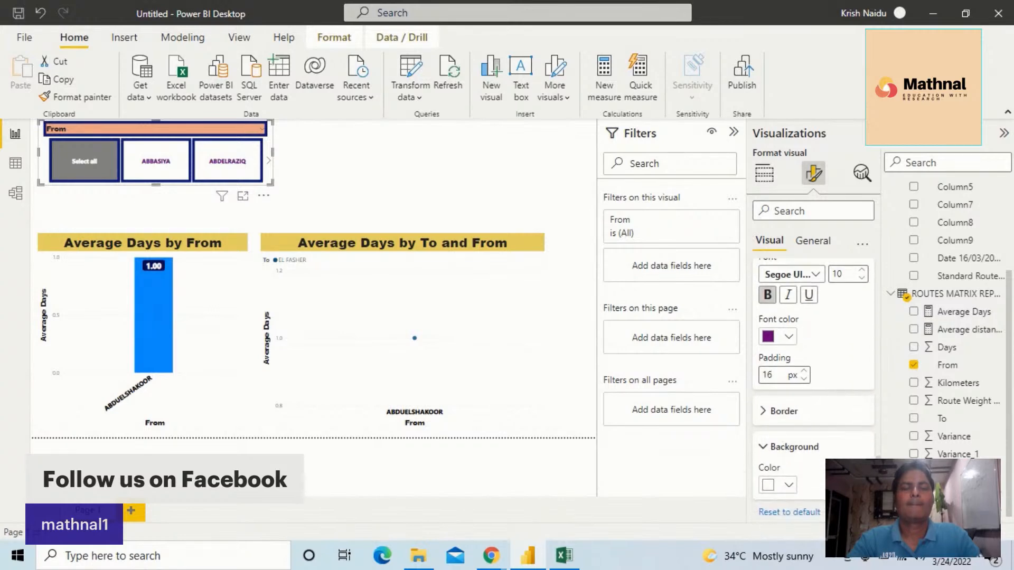
pyautogui.click(789, 484)
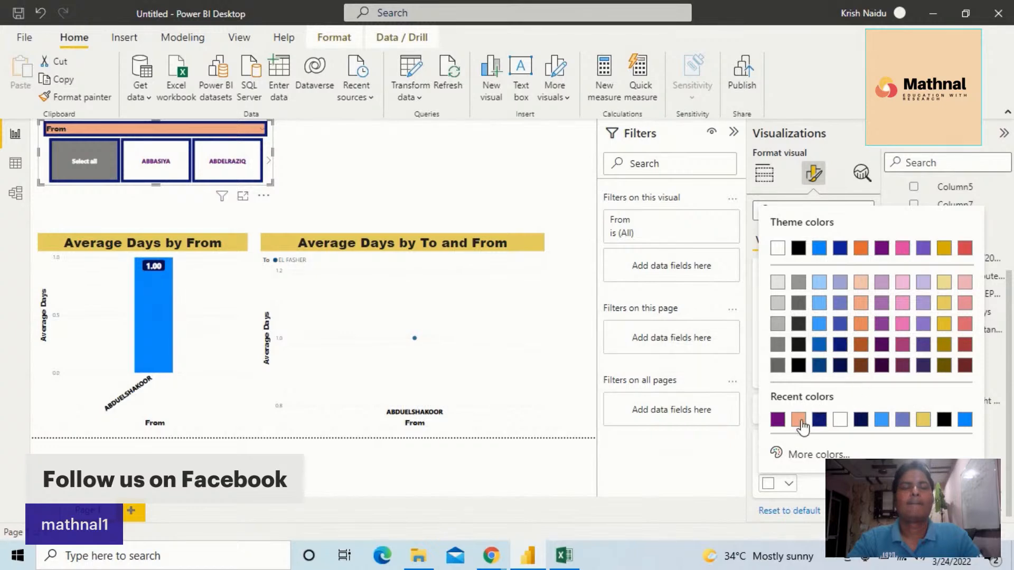
pyautogui.click(777, 420)
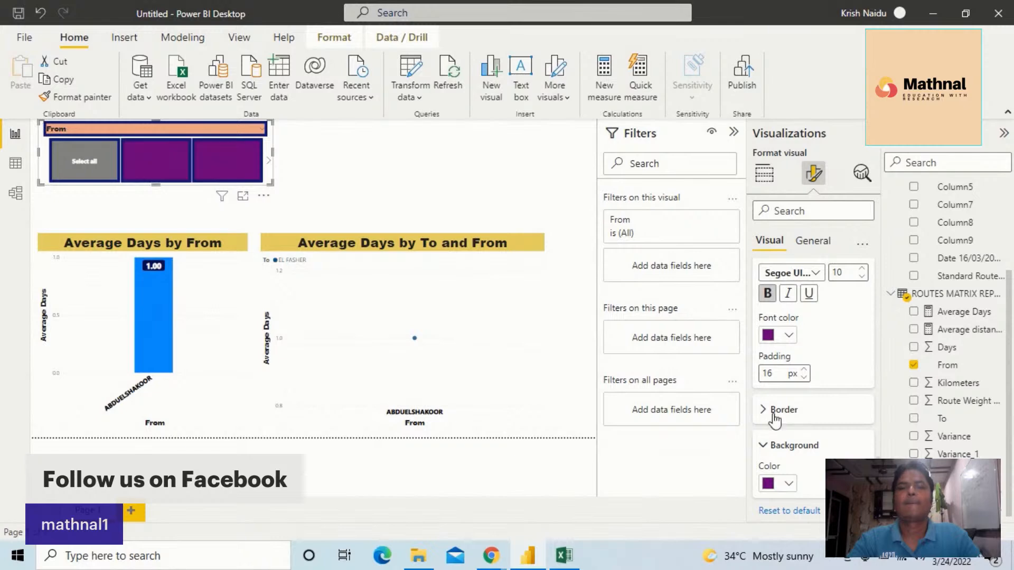
# Make the From slicer's header text white and bold
pyautogui.scroll(-5, 797, 341)
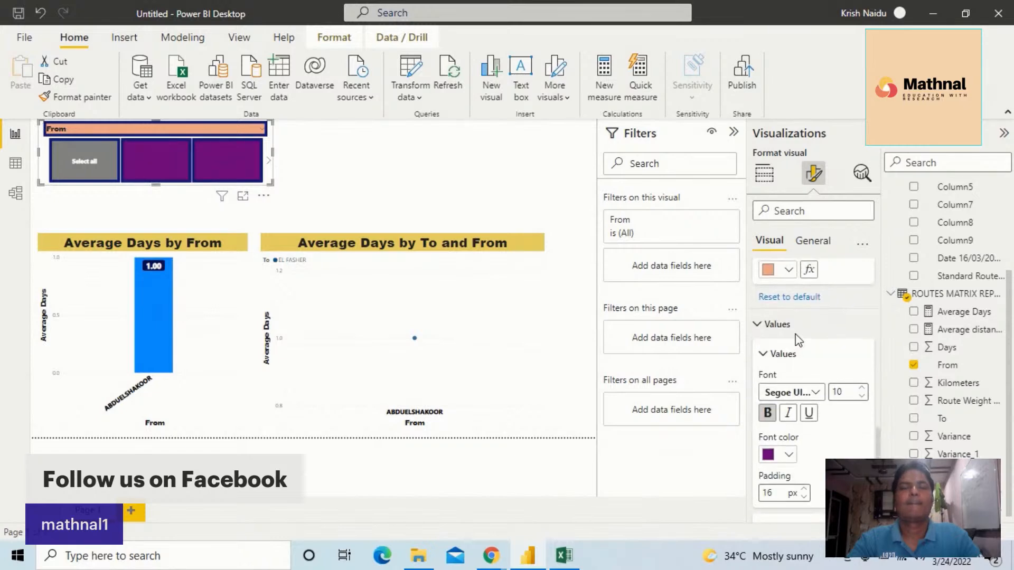
pyautogui.scroll(2, 797, 341)
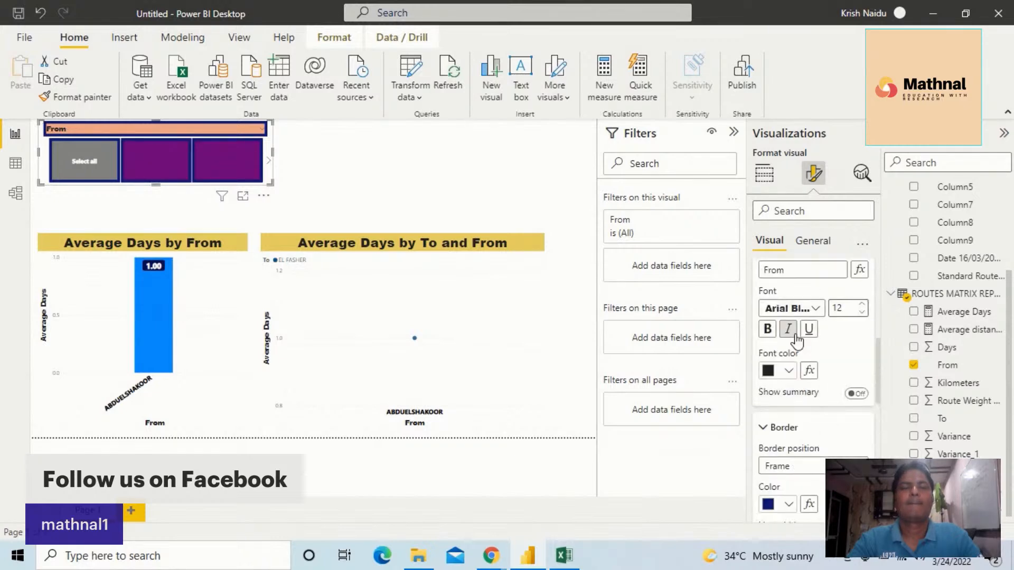
pyautogui.click(788, 371)
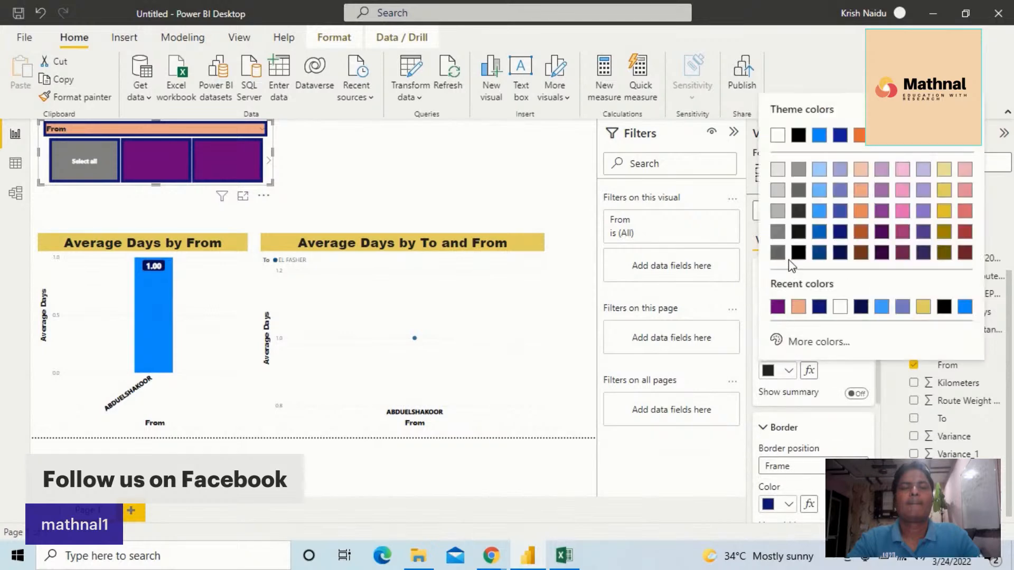
pyautogui.click(783, 146)
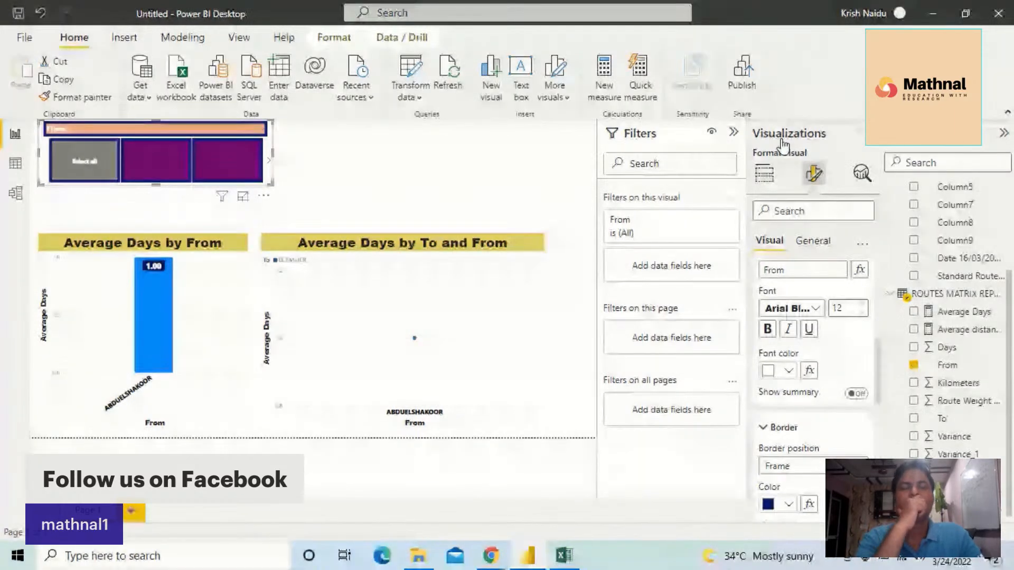
pyautogui.click(767, 330)
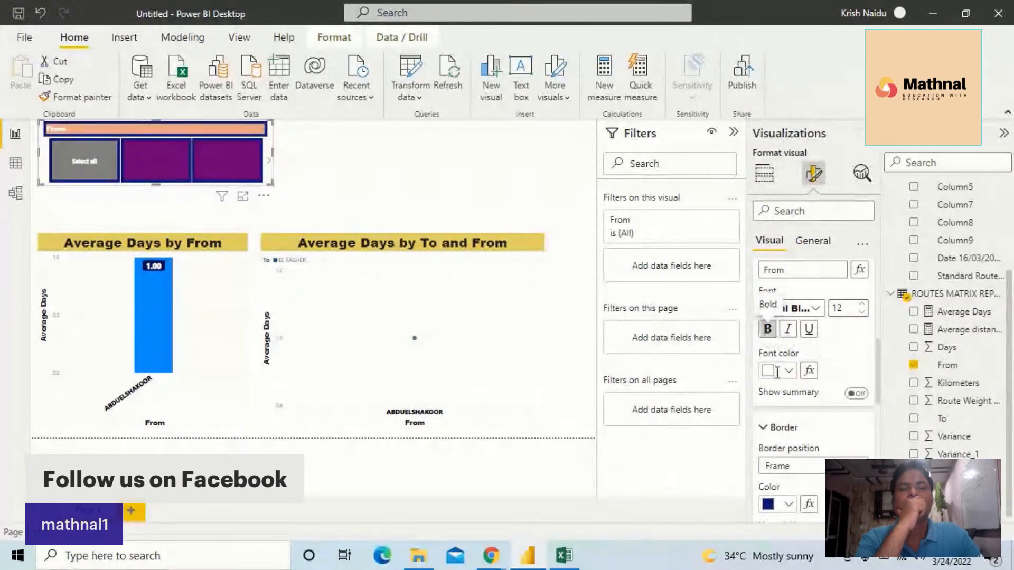
# Set the From slicer's header font color to black
pyautogui.scroll(4, 790, 354)
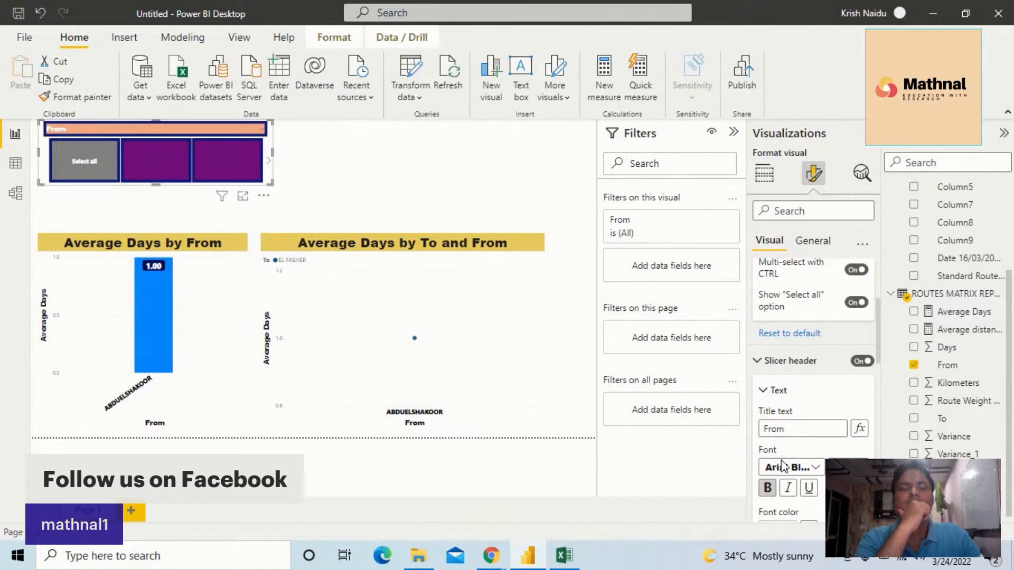
pyautogui.scroll(-2, 787, 480)
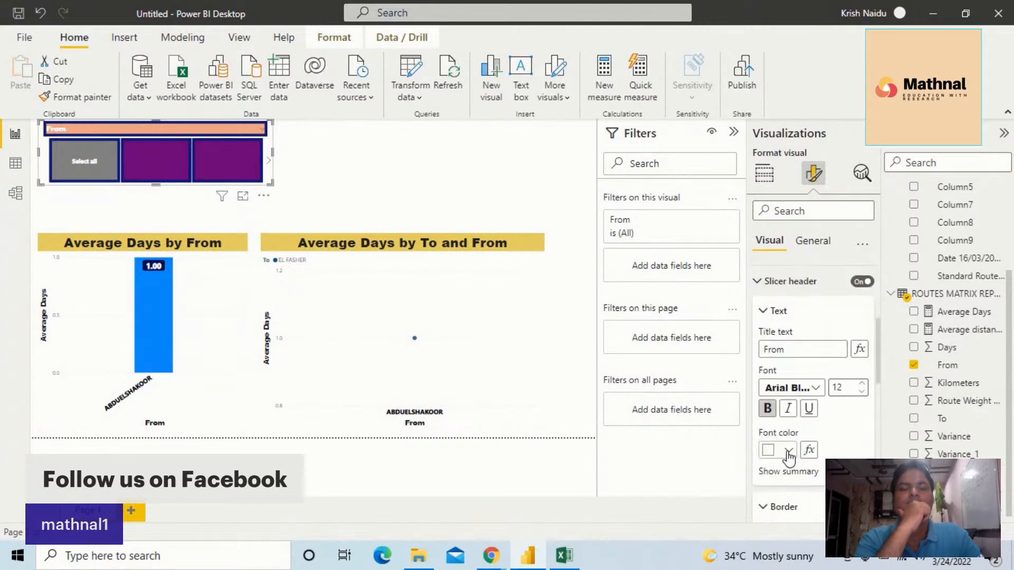
pyautogui.click(788, 450)
pyautogui.click(797, 215)
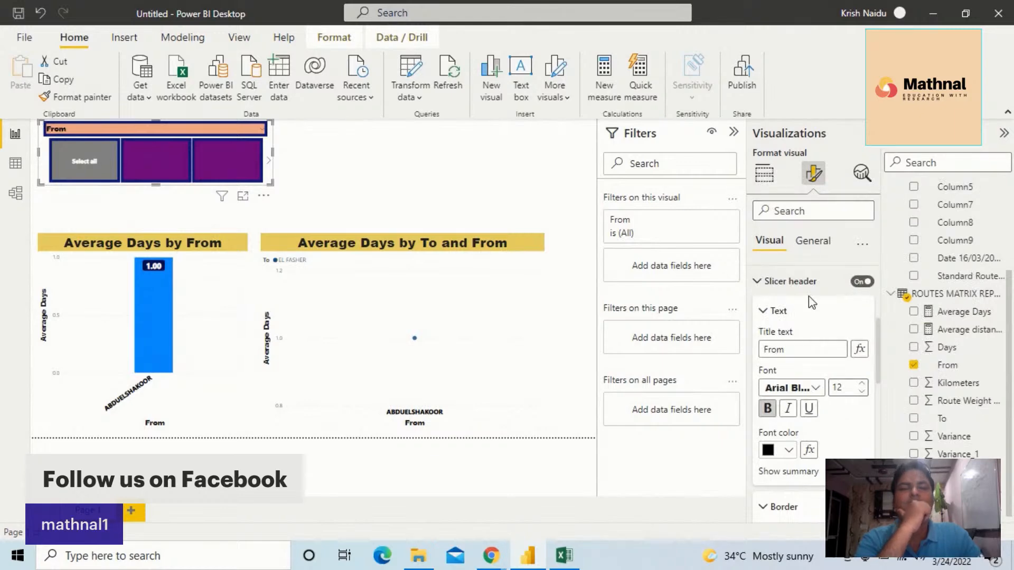
# Look through the From slicer's selection, header text and border options, plus its general title settings
pyautogui.scroll(5, 809, 289)
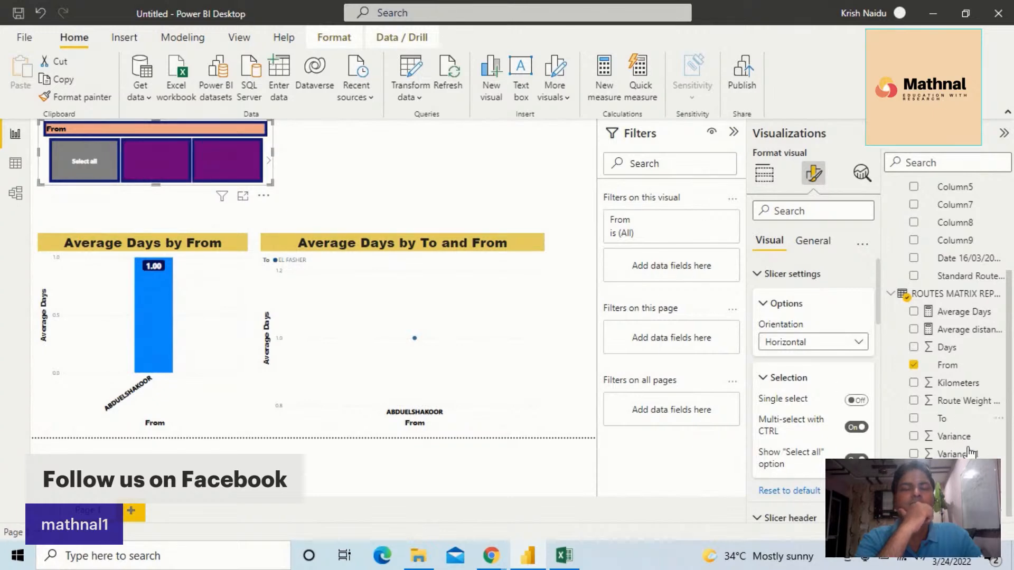
pyautogui.scroll(-5, 830, 394)
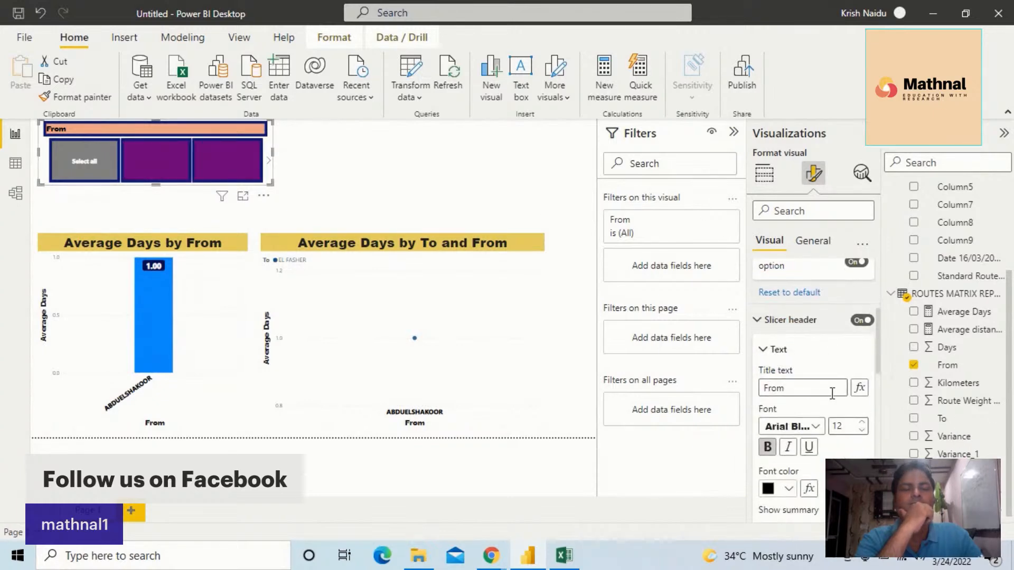
pyautogui.scroll(-3, 815, 388)
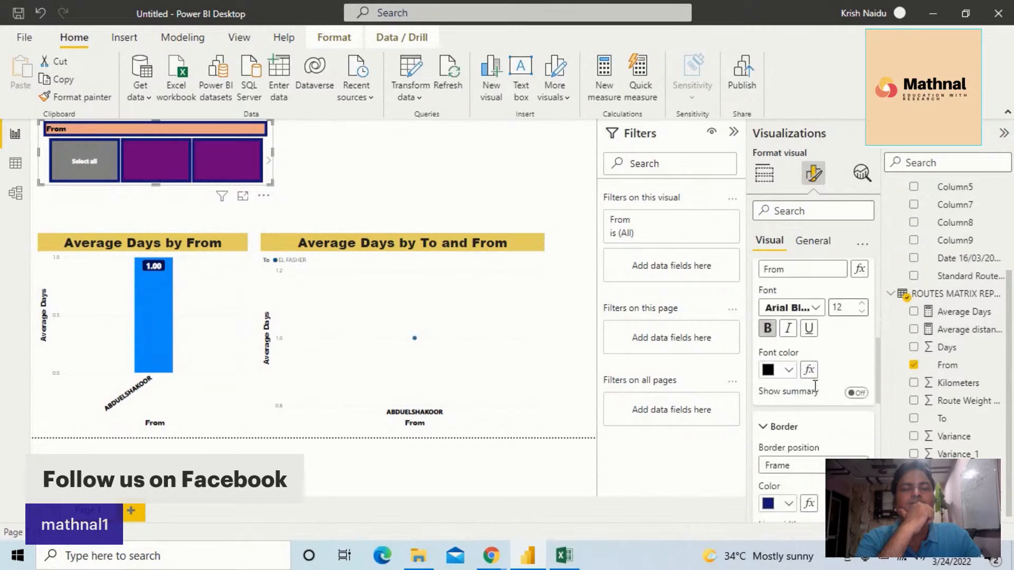
pyautogui.scroll(-3, 815, 387)
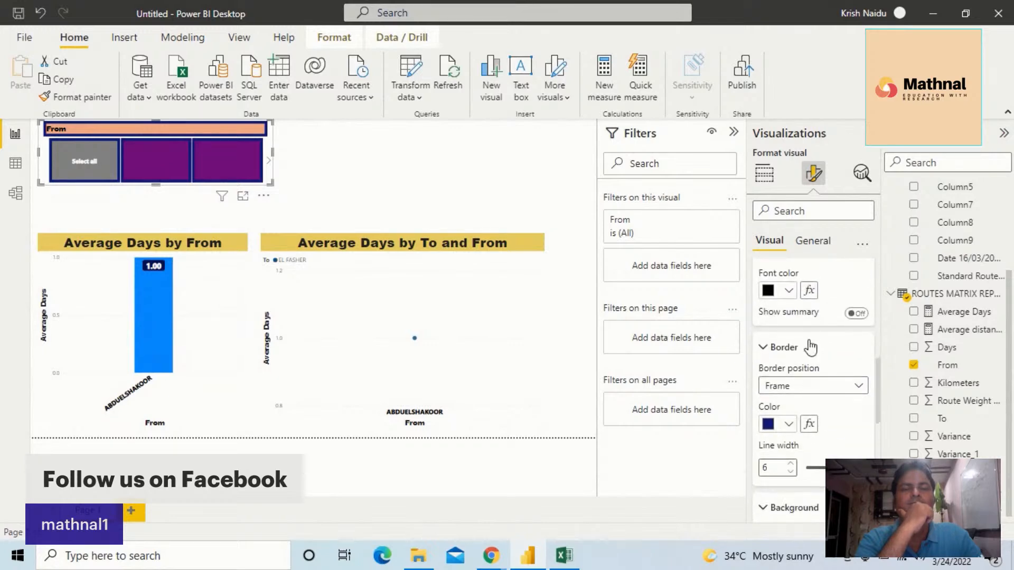
pyautogui.click(788, 295)
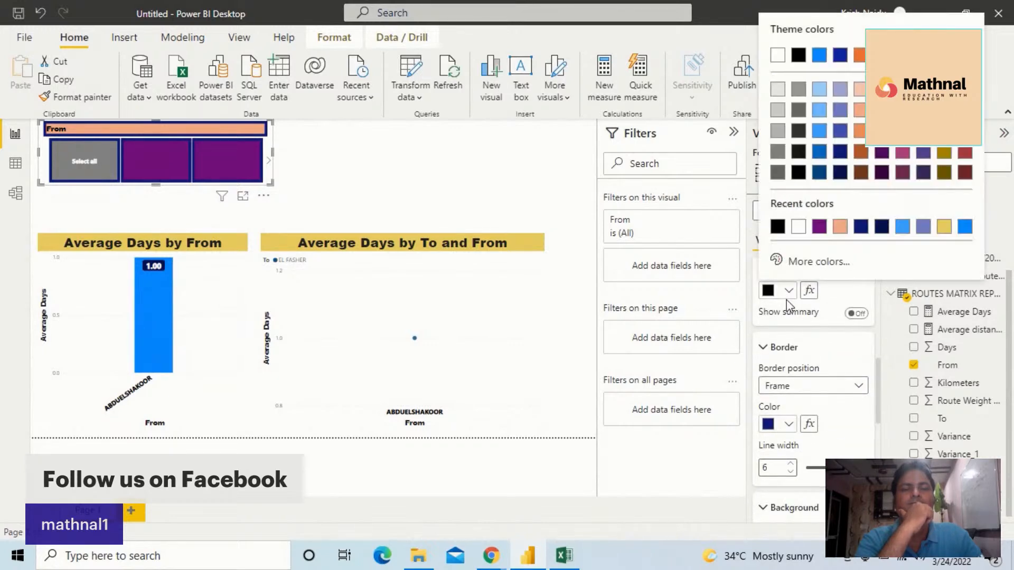
pyautogui.click(824, 369)
pyautogui.scroll(7, 824, 369)
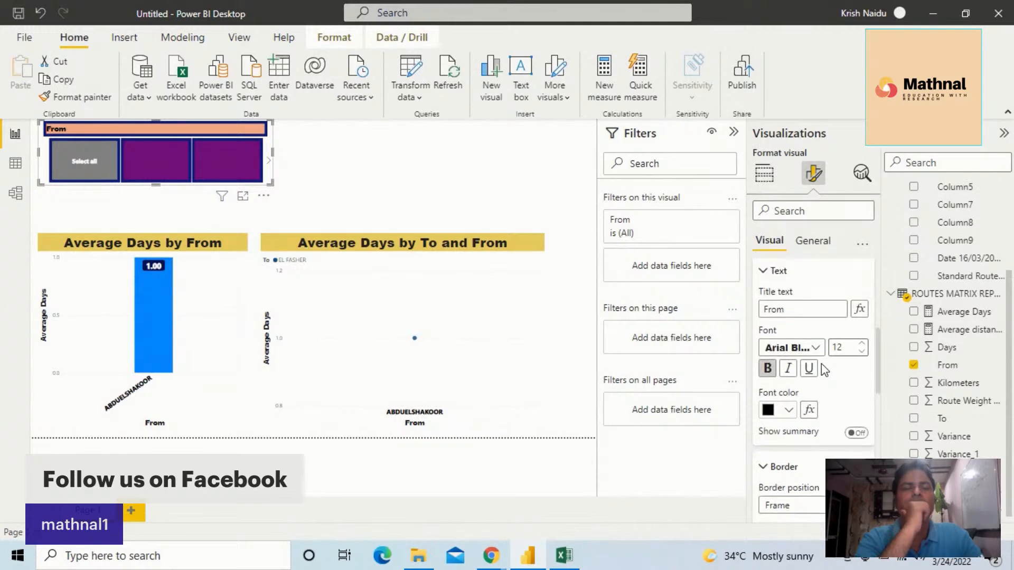
pyautogui.scroll(1, 823, 353)
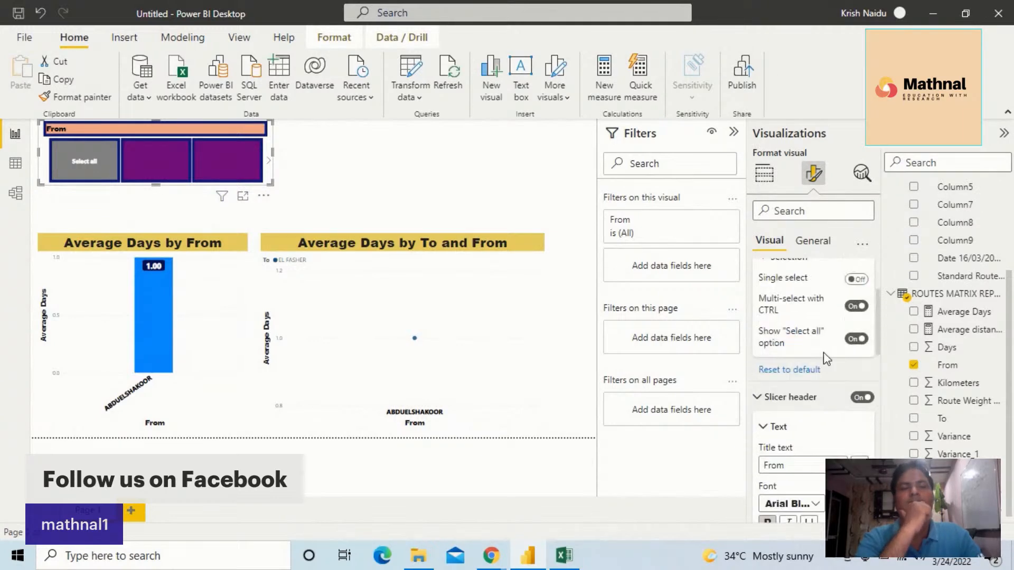
pyautogui.click(827, 242)
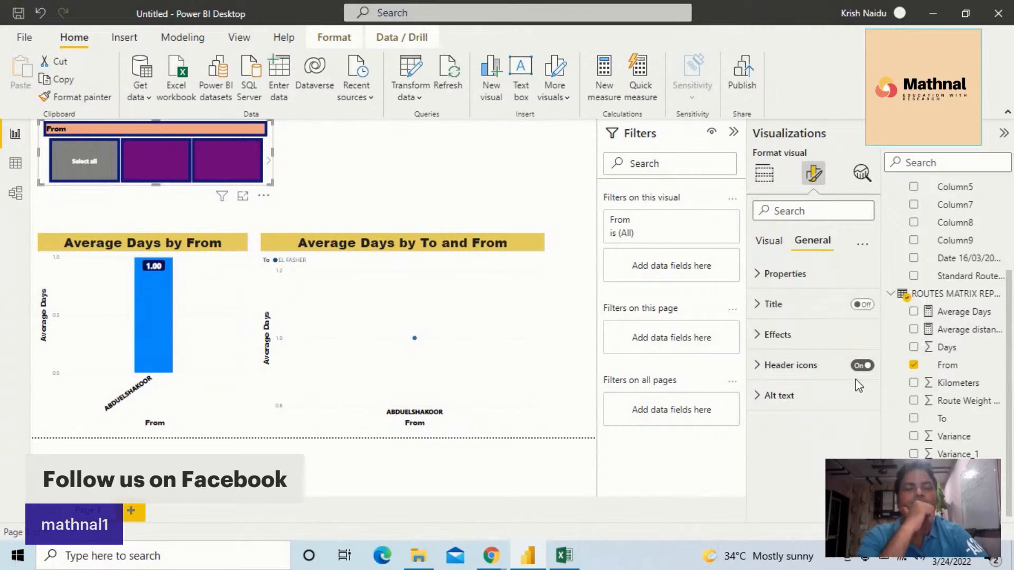
pyautogui.click(760, 306)
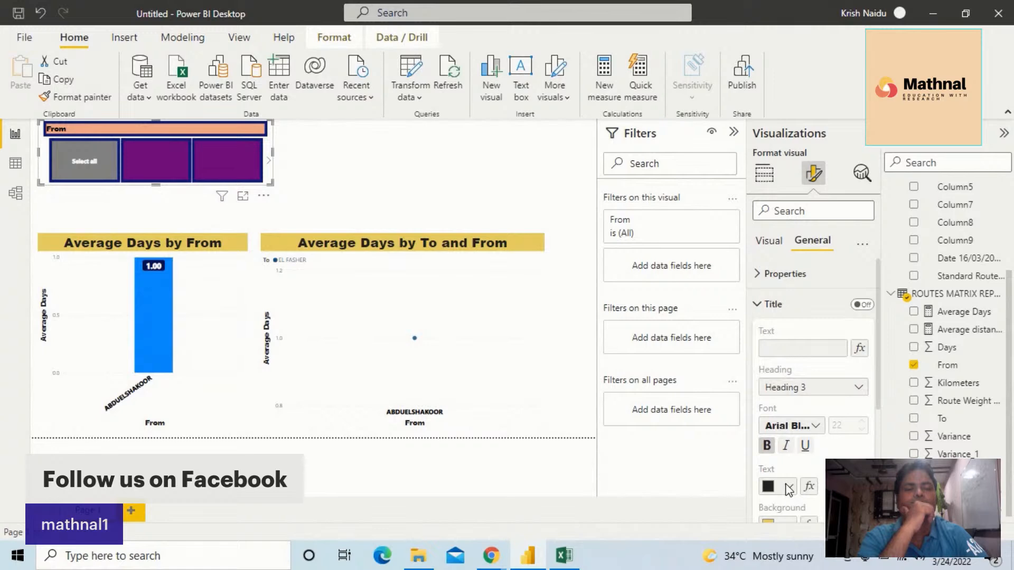
pyautogui.scroll(-1, 865, 384)
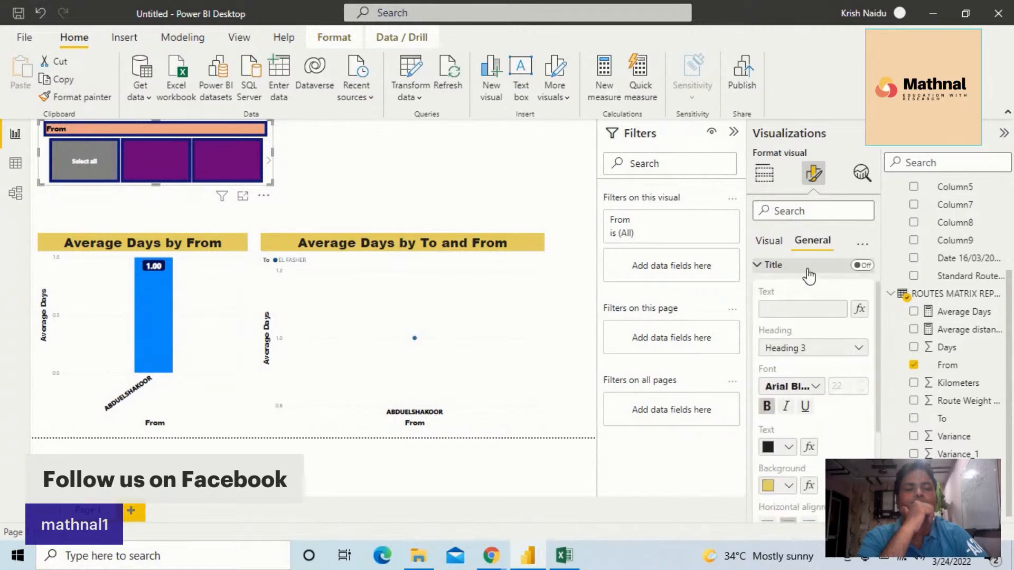
pyautogui.scroll(1, 810, 263)
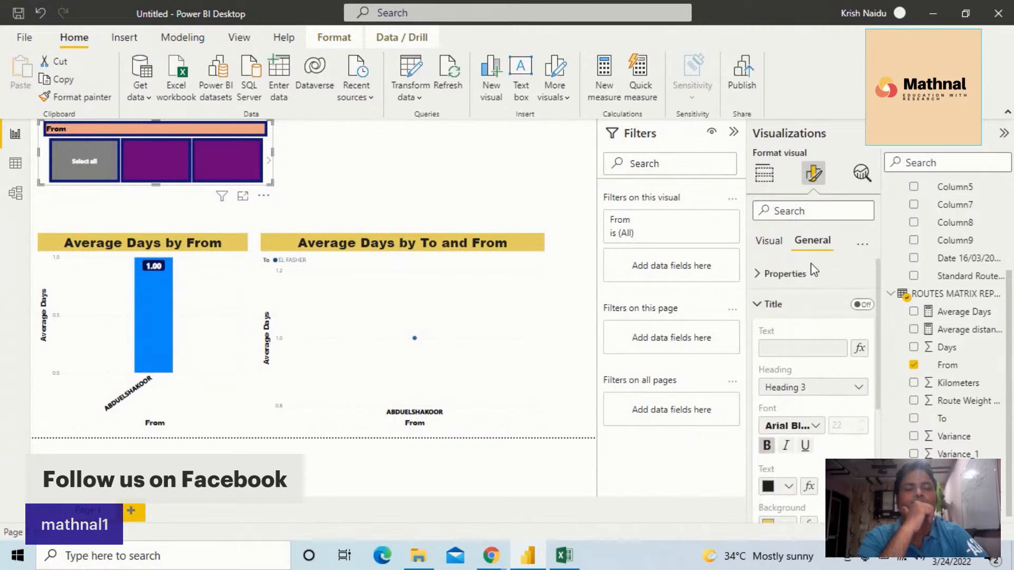
pyautogui.click(780, 246)
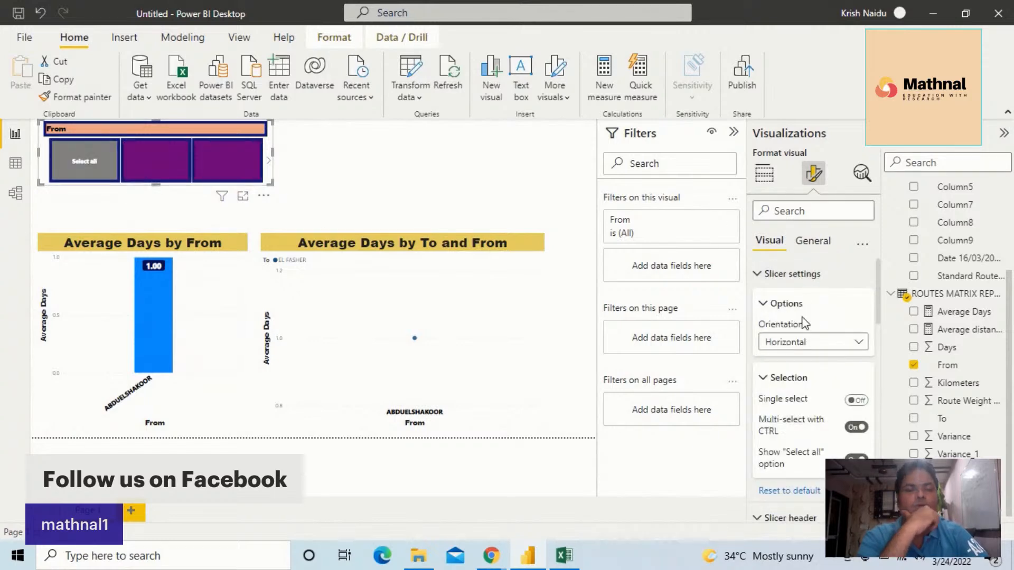
# Review the From slicer's visual formatting from the slicer settings through the header to the values' font and padding
pyautogui.scroll(-2, 805, 317)
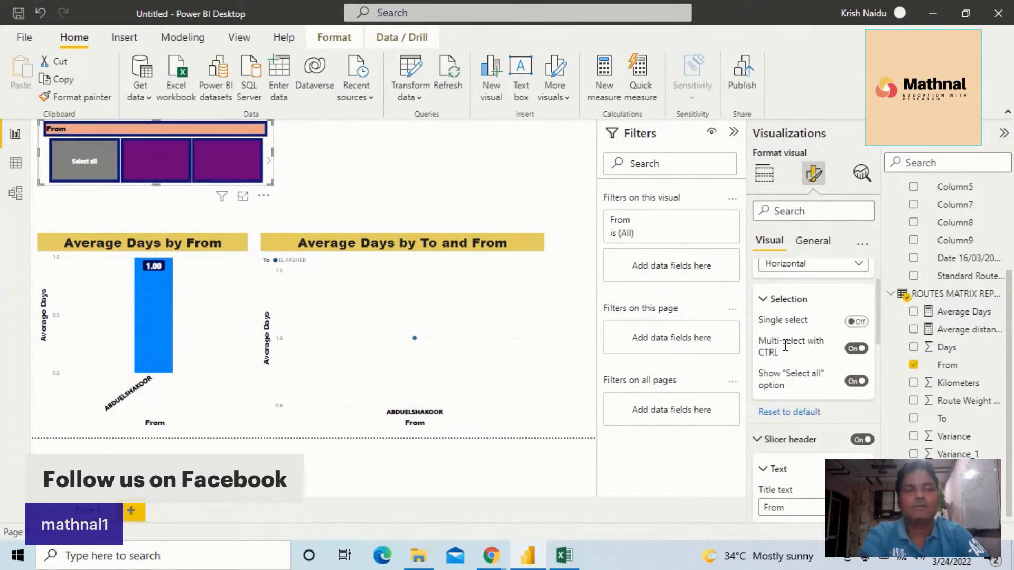
pyautogui.scroll(-1, 789, 370)
pyautogui.scroll(-2, 789, 370)
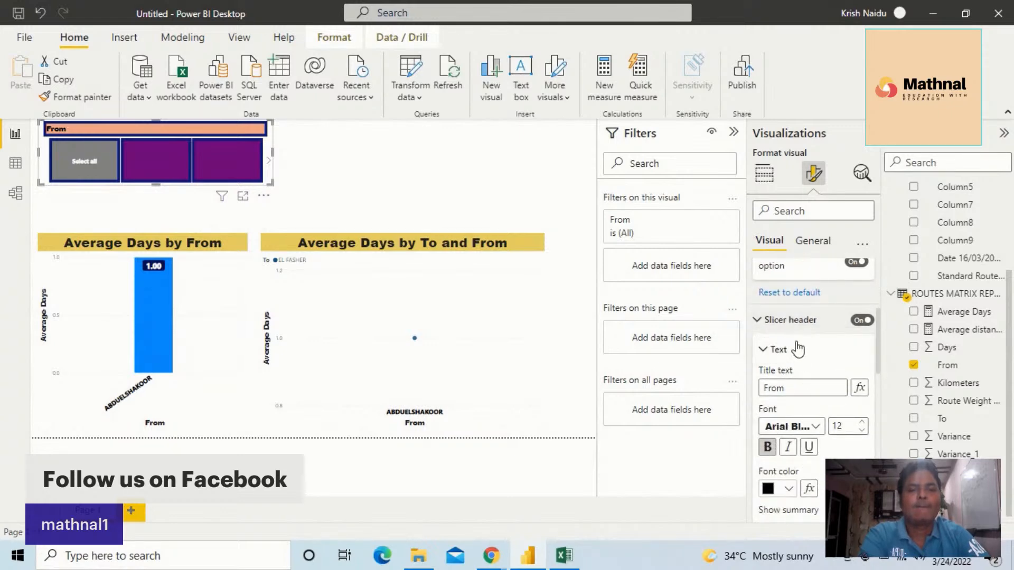
pyautogui.scroll(1, 795, 341)
pyautogui.scroll(4, 797, 345)
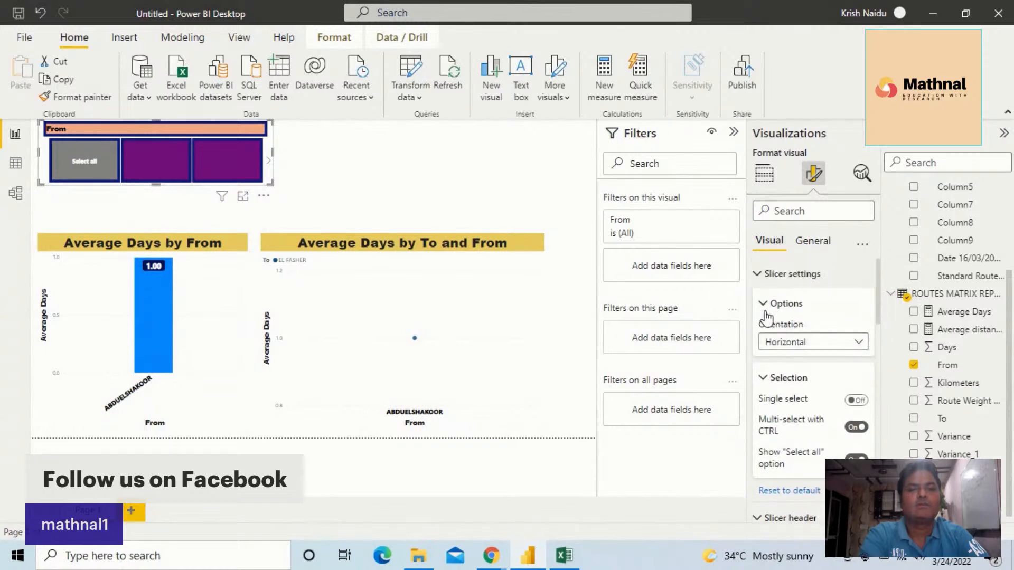
pyautogui.click(767, 311)
pyautogui.click(765, 307)
pyautogui.click(758, 273)
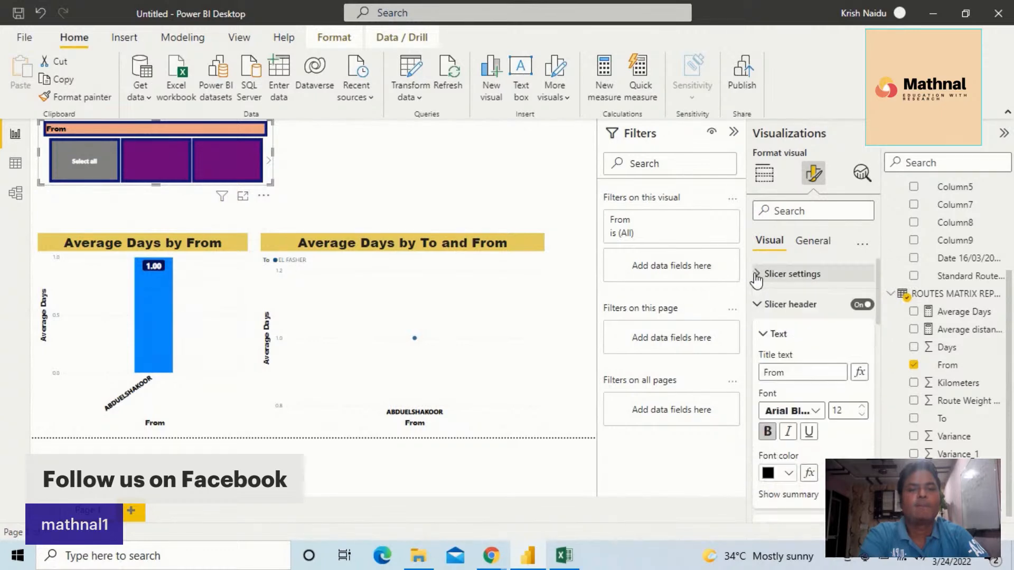
pyautogui.scroll(-4, 805, 345)
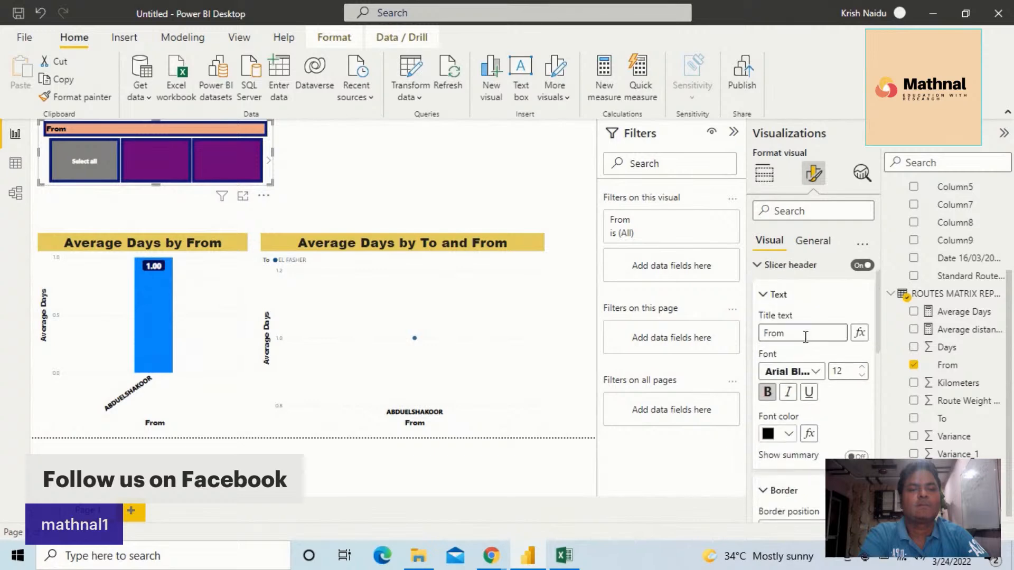
pyautogui.scroll(-6, 804, 337)
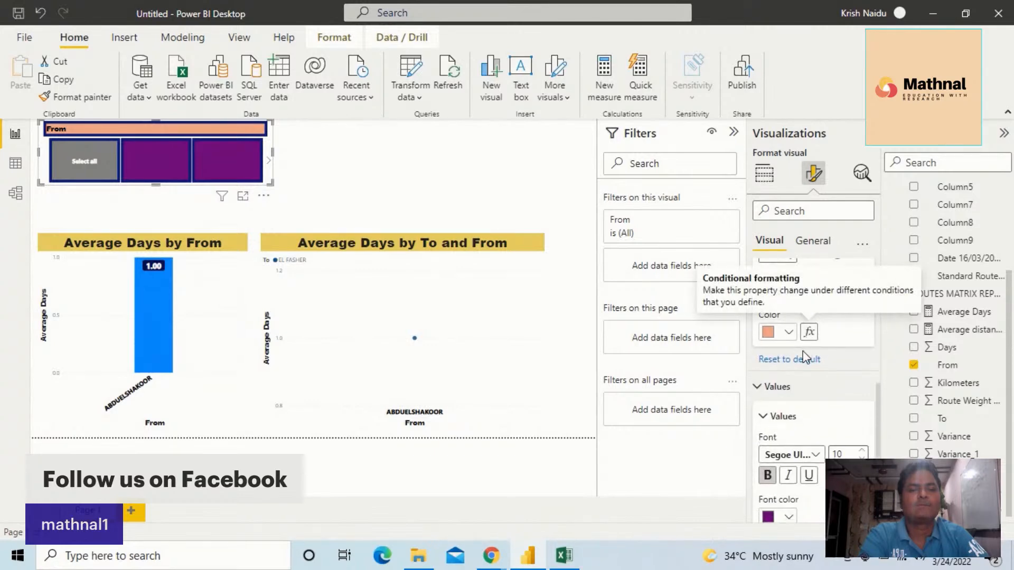
pyautogui.scroll(-2, 849, 429)
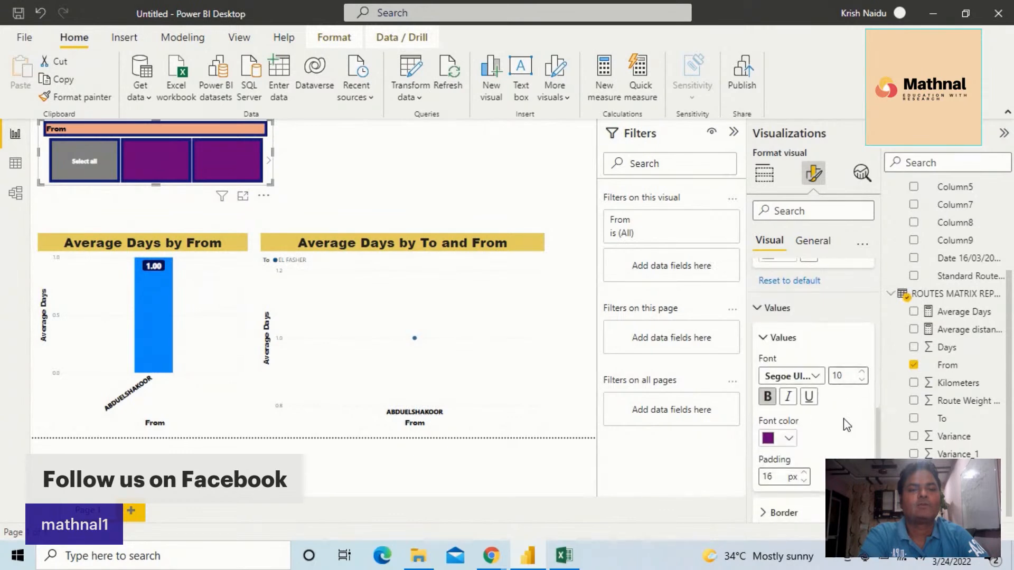
# Set the font color of the From slicer's values to white
pyautogui.click(791, 438)
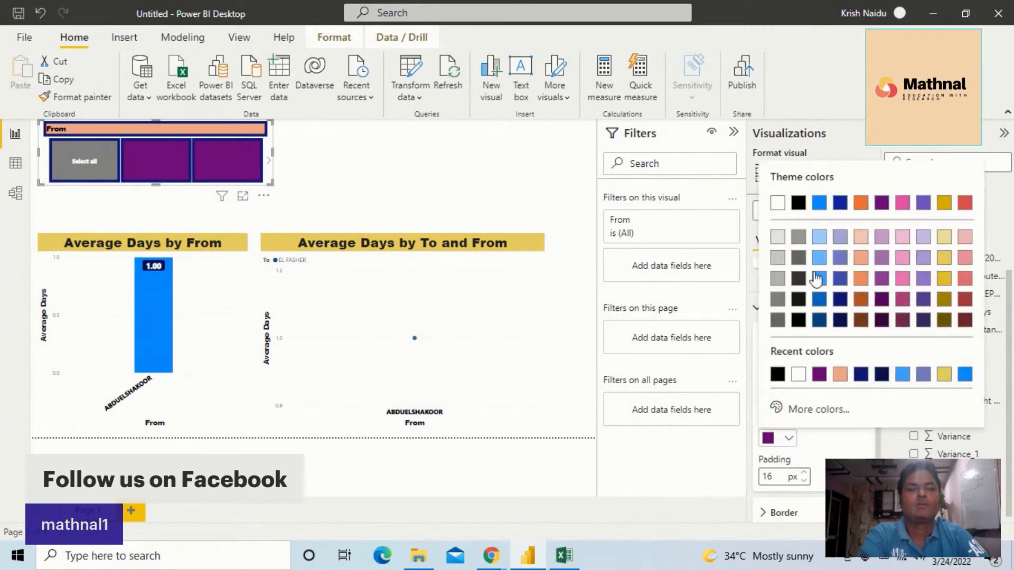
pyautogui.click(792, 410)
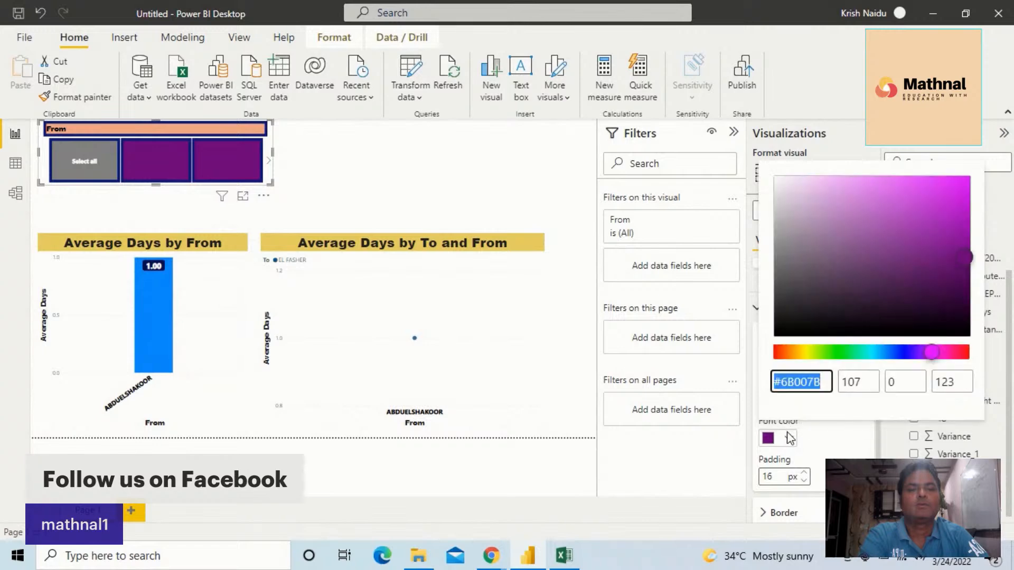
pyautogui.click(789, 441)
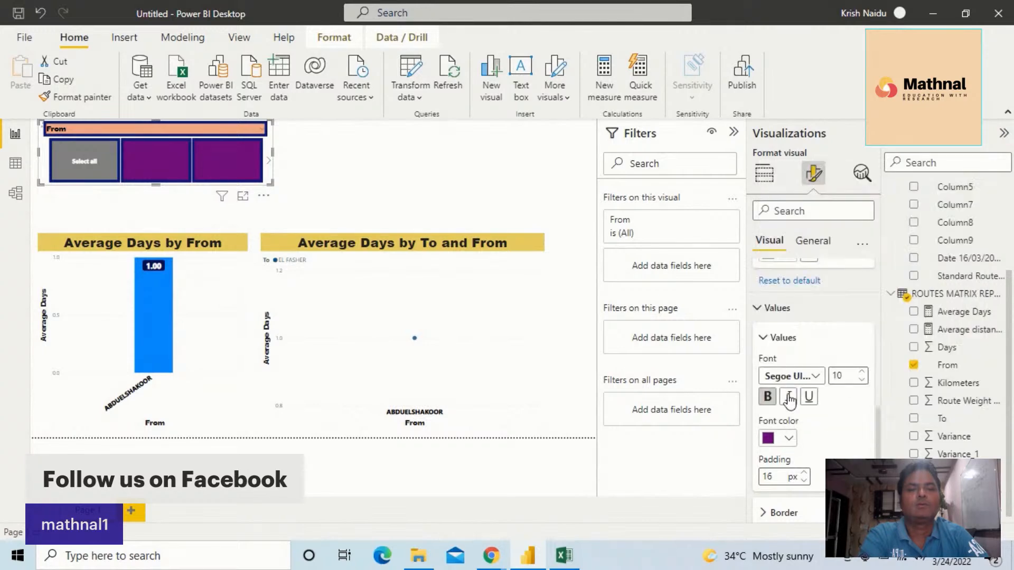
pyautogui.click(790, 441)
pyautogui.click(777, 203)
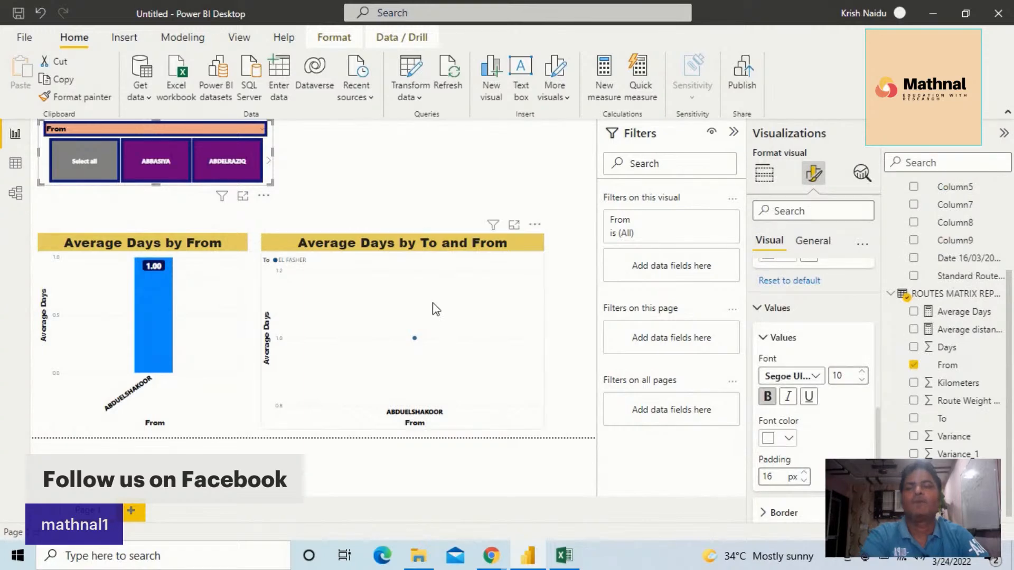
# Add a slicer for the To field of the routes matrix report beside the From slicer
pyautogui.click(335, 160)
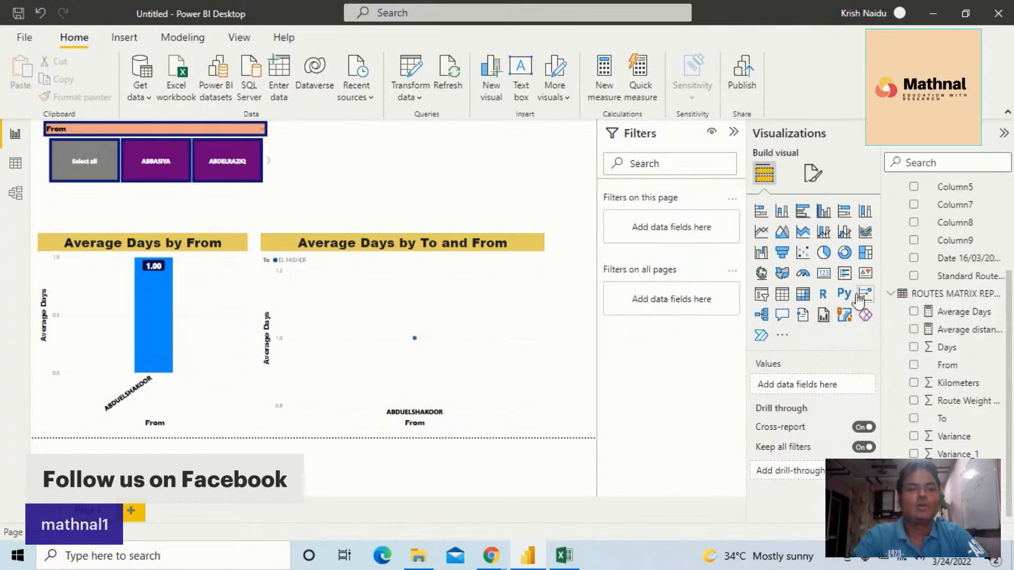
pyautogui.click(761, 294)
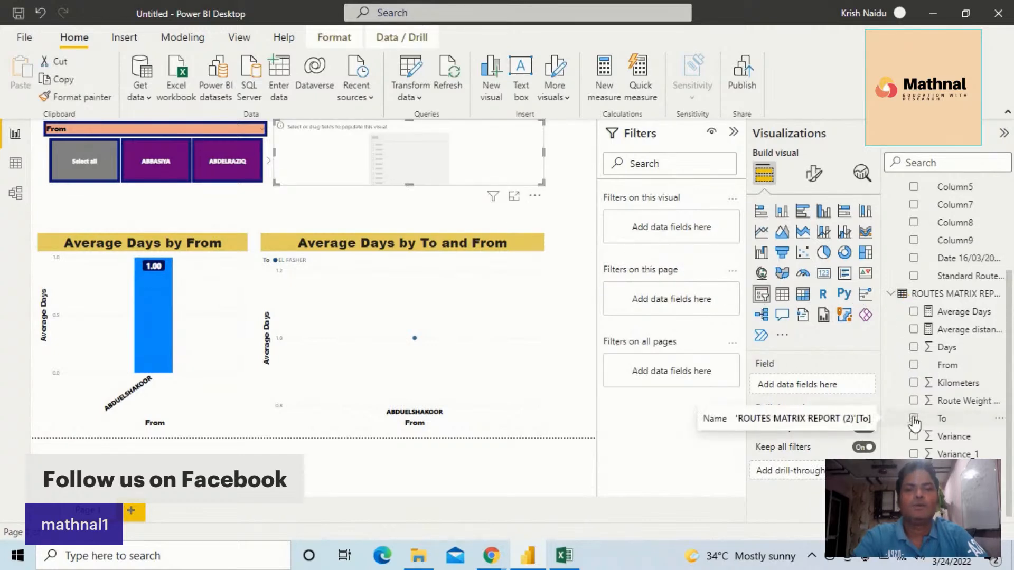
pyautogui.moveTo(866, 425); pyautogui.dragTo(805, 387)
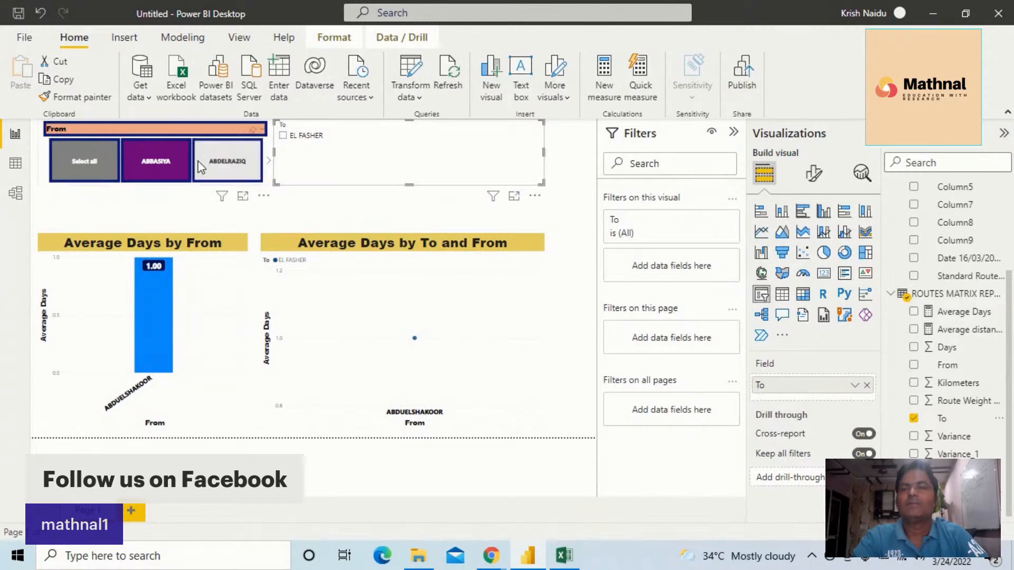
# Clear the From slicer's selection and copy its formatting to the To slicer
pyautogui.click(98, 163)
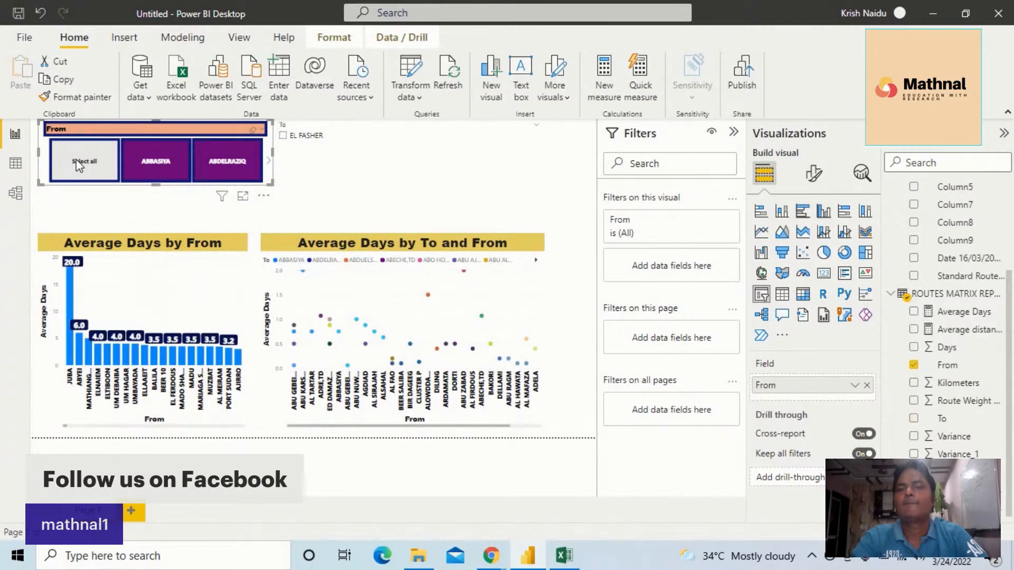
pyautogui.click(90, 101)
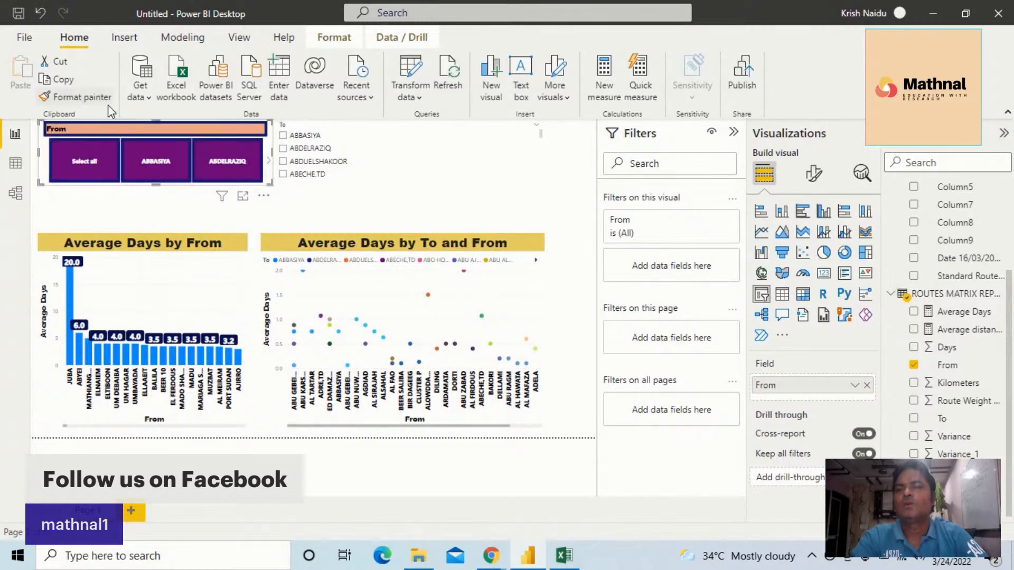
pyautogui.click(358, 154)
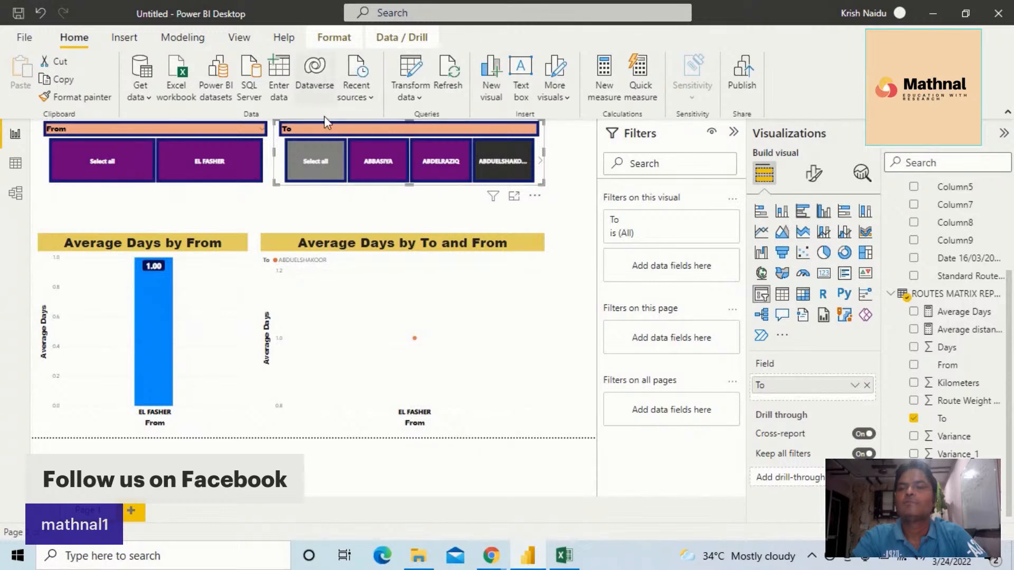
# Select all values in both the To and From slicers, and exclude ABBASIYA from the From selection
pyautogui.click(316, 164)
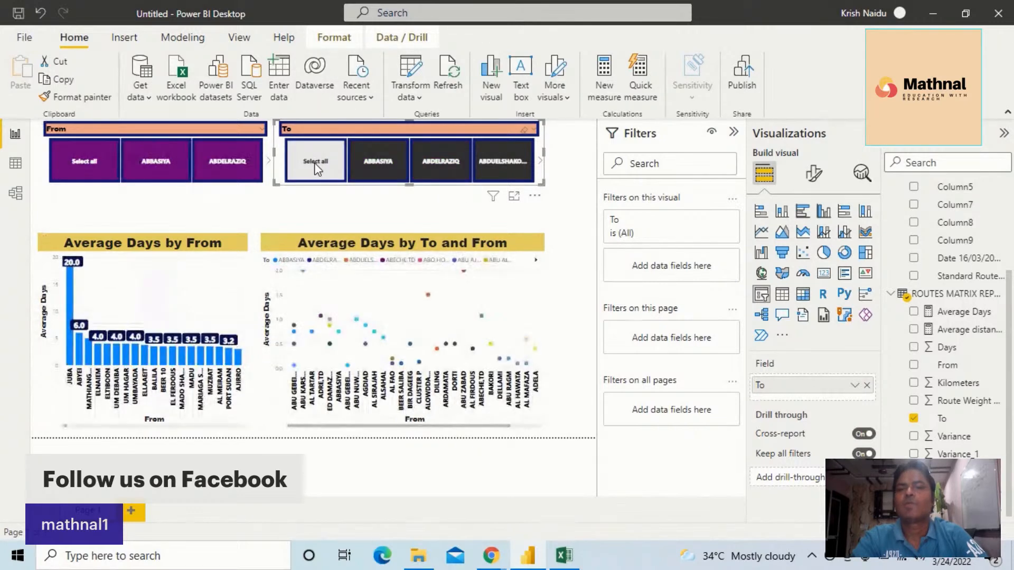
pyautogui.click(87, 150)
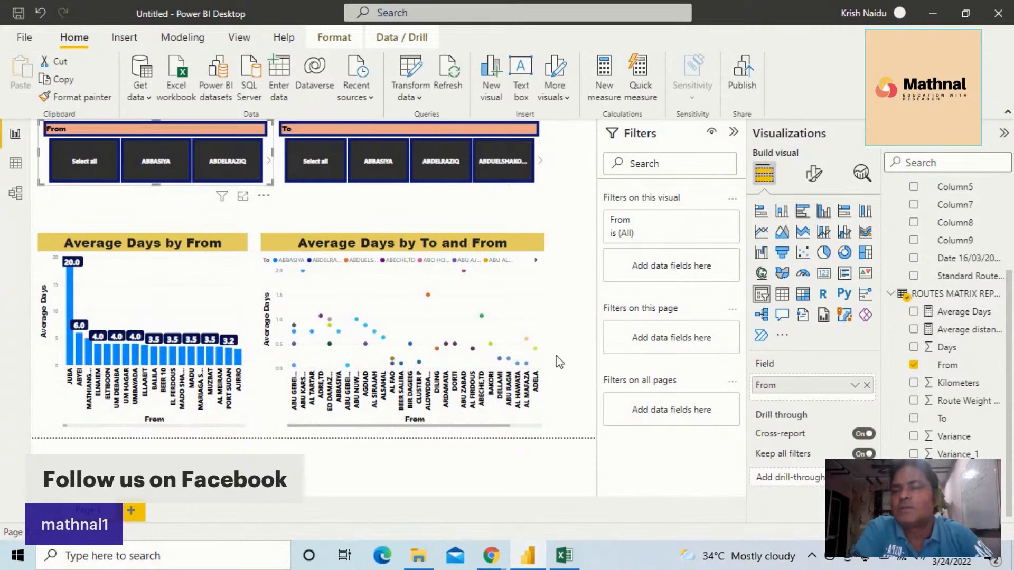
pyautogui.click(72, 156)
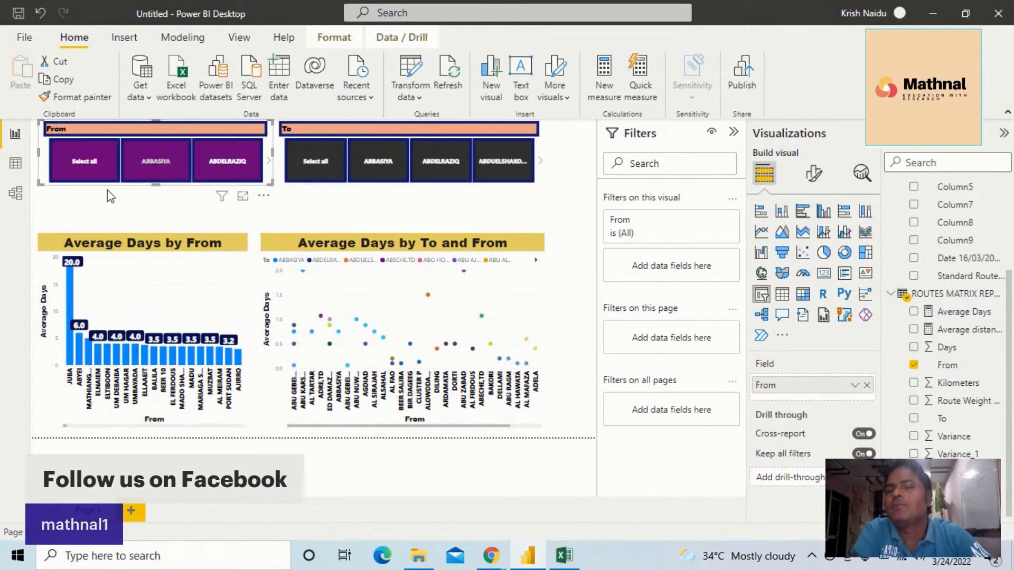
pyautogui.click(160, 166)
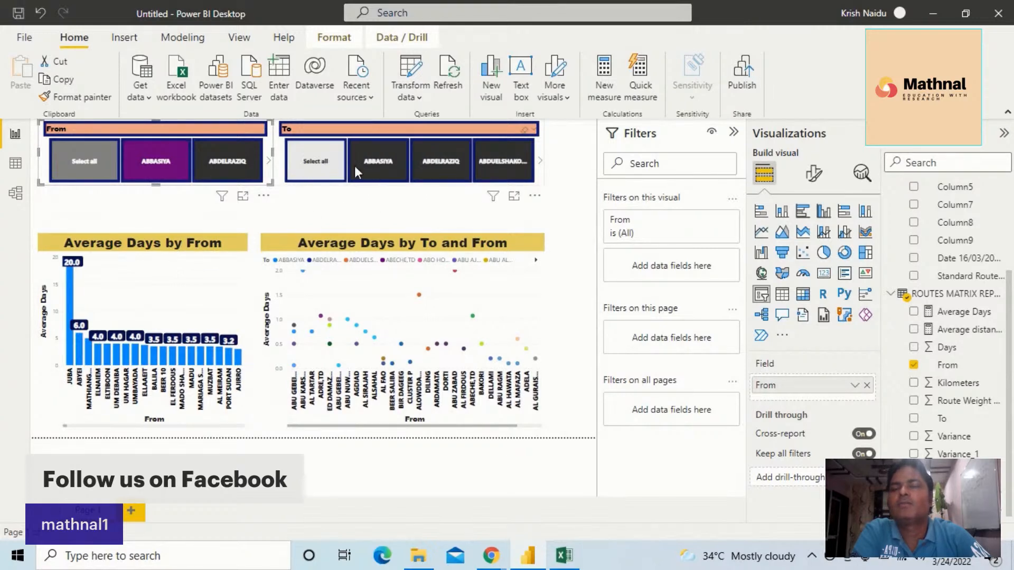
# Test the To slicer by excluding and restoring ABU ALDIKHARA and ABECHE,TD, and exclude ABDUELSHAKOOR
pyautogui.click(539, 165)
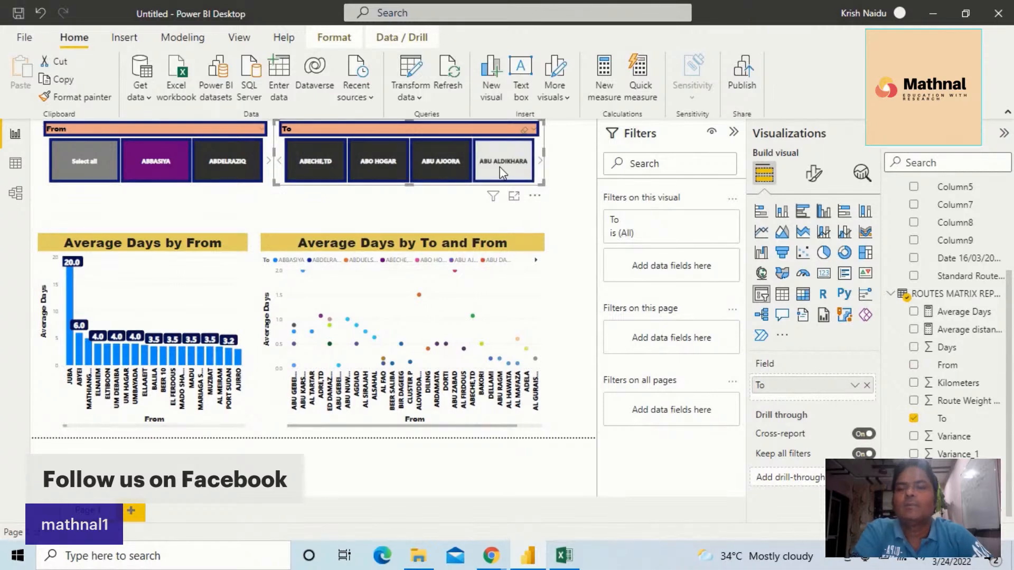
pyautogui.click(502, 173)
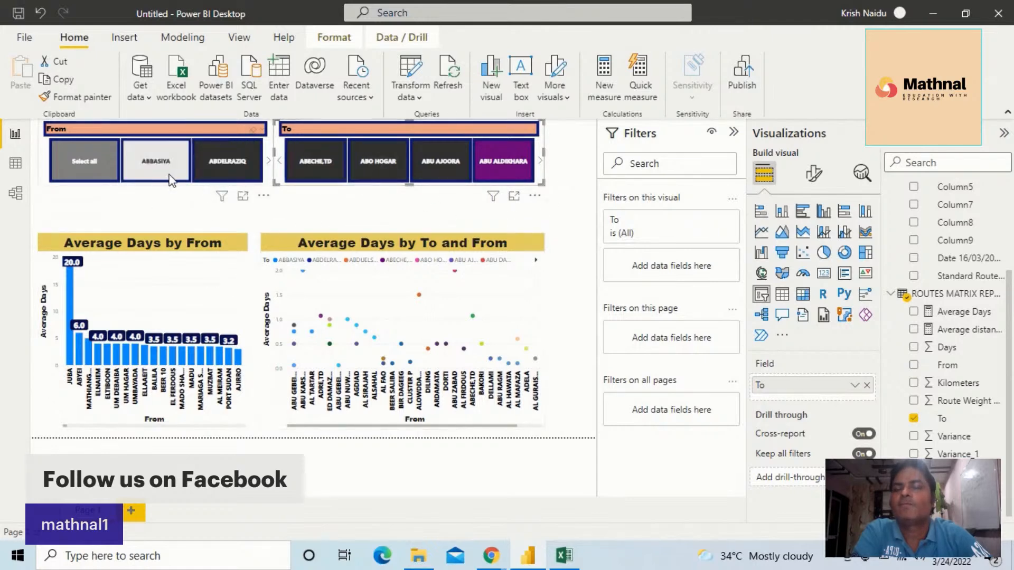
pyautogui.click(188, 166)
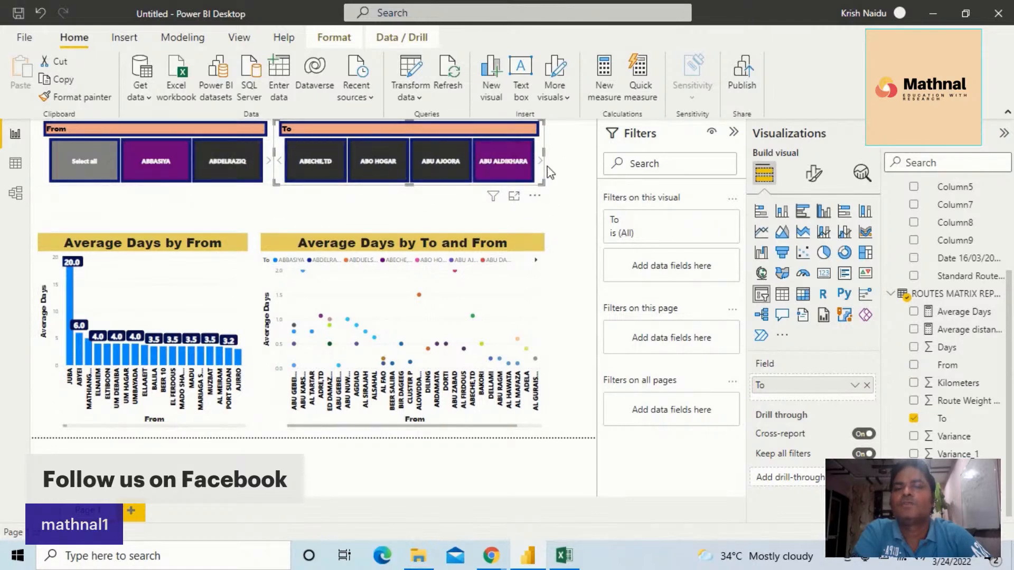
pyautogui.click(328, 169)
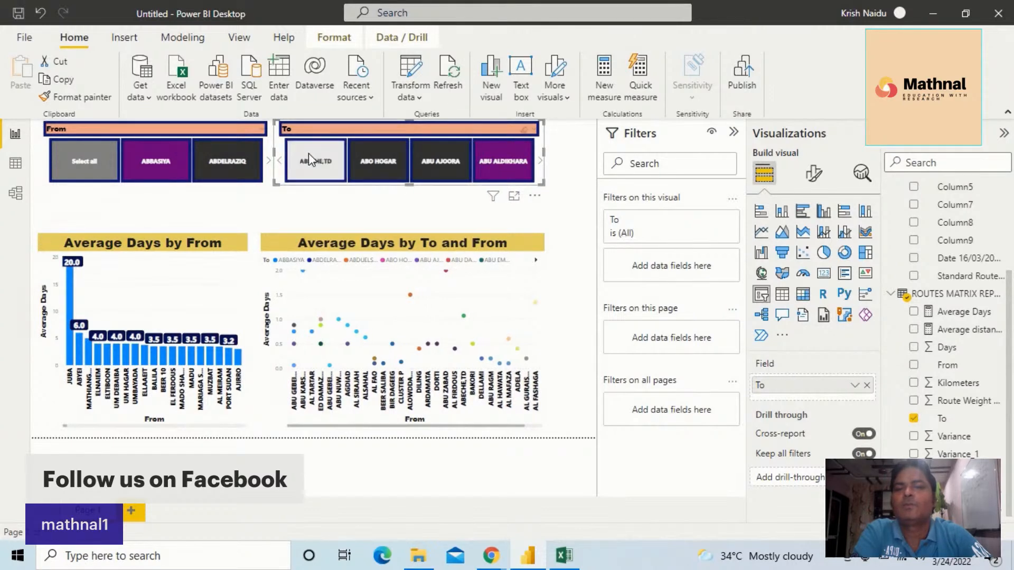
pyautogui.click(310, 157)
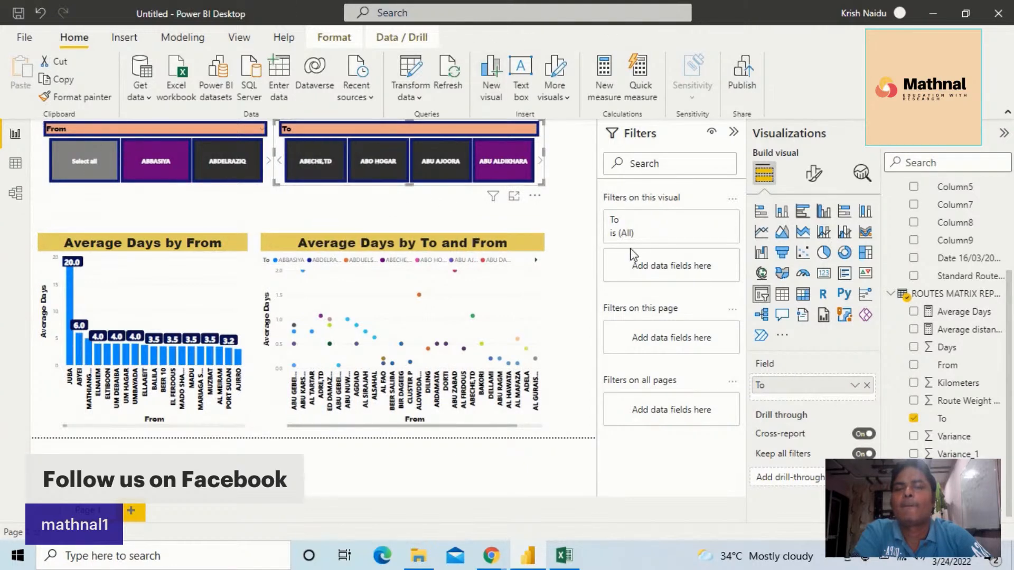
pyautogui.click(279, 161)
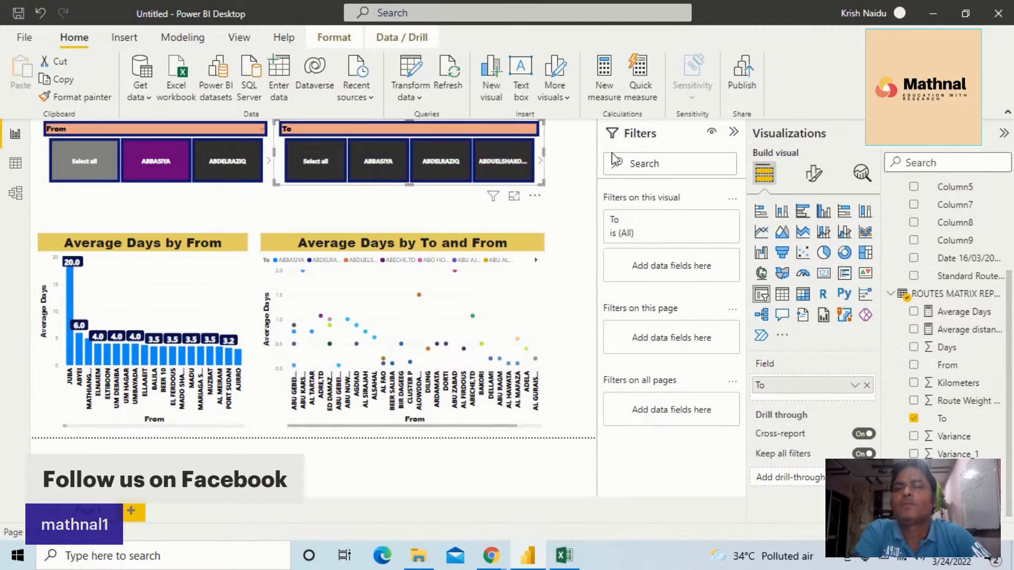
pyautogui.click(516, 153)
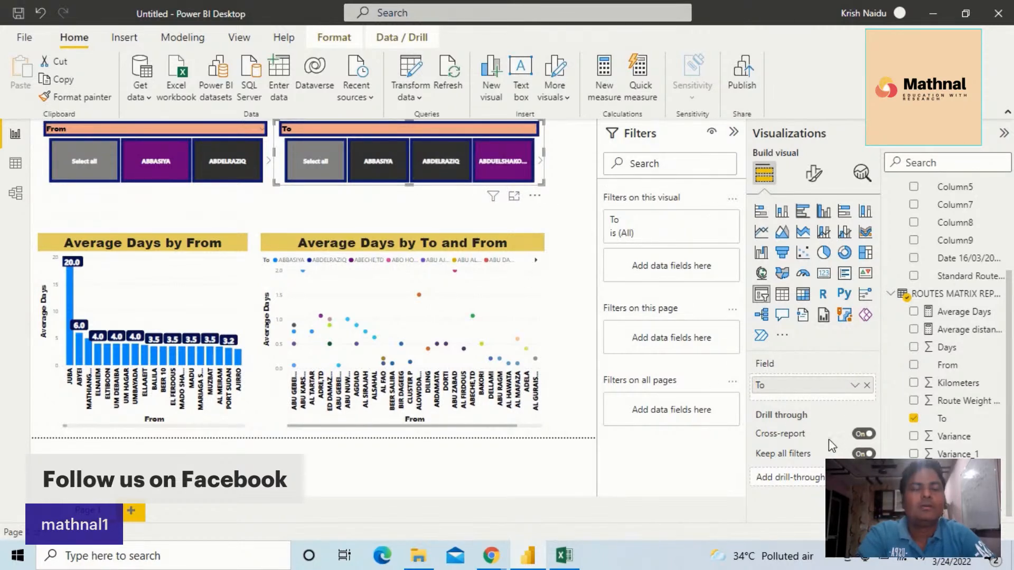
# Review the fields assigned to the From and To slicers, the scatter chart and the bar chart
pyautogui.click(214, 124)
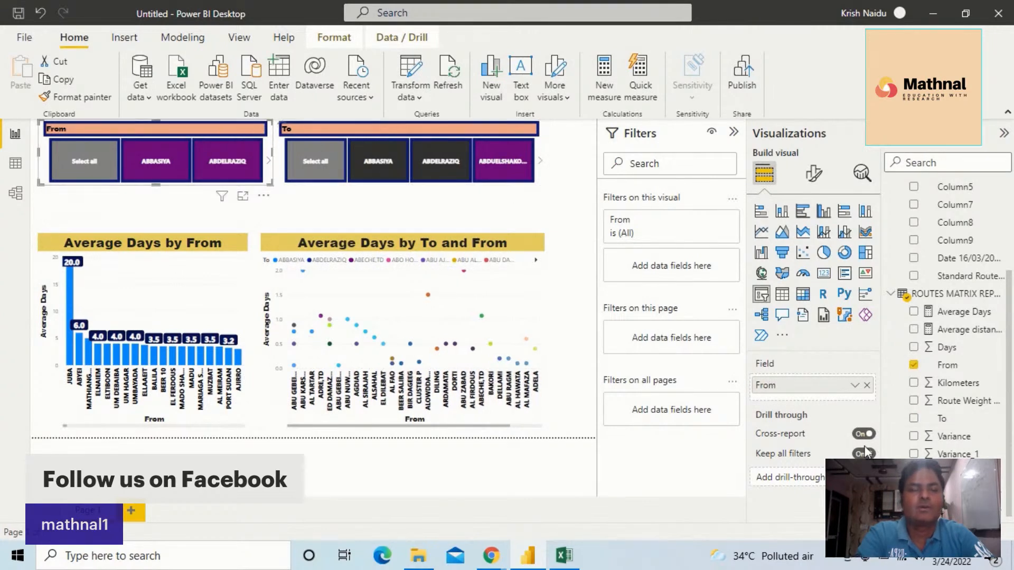
pyautogui.click(372, 129)
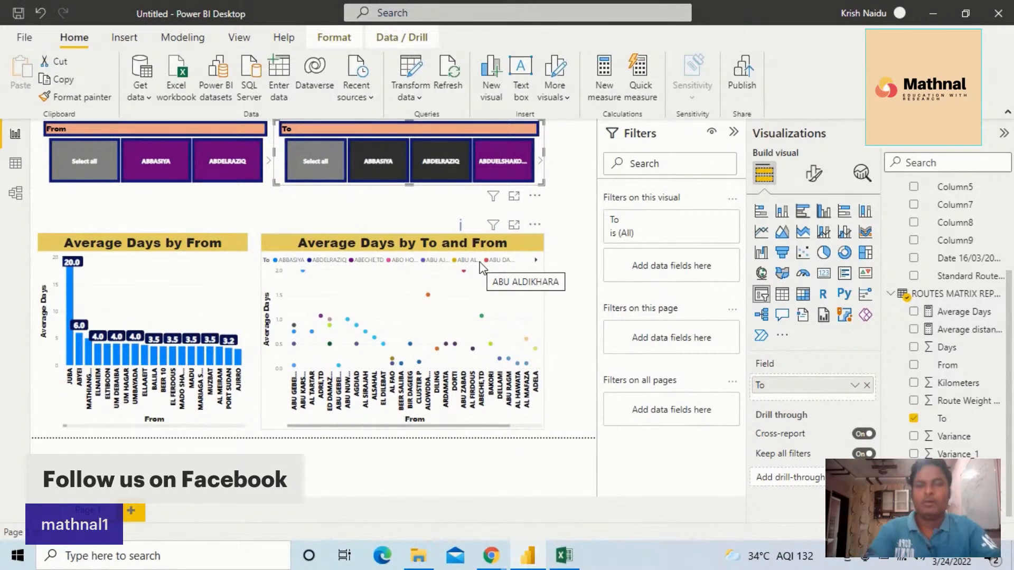
pyautogui.click(436, 335)
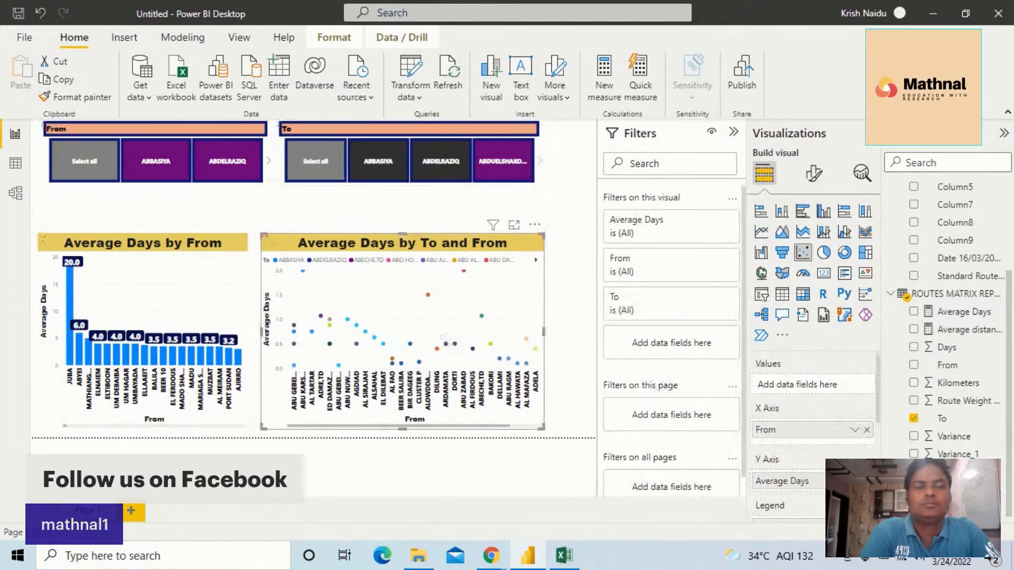
pyautogui.scroll(-2, 836, 389)
pyautogui.scroll(-3, 836, 389)
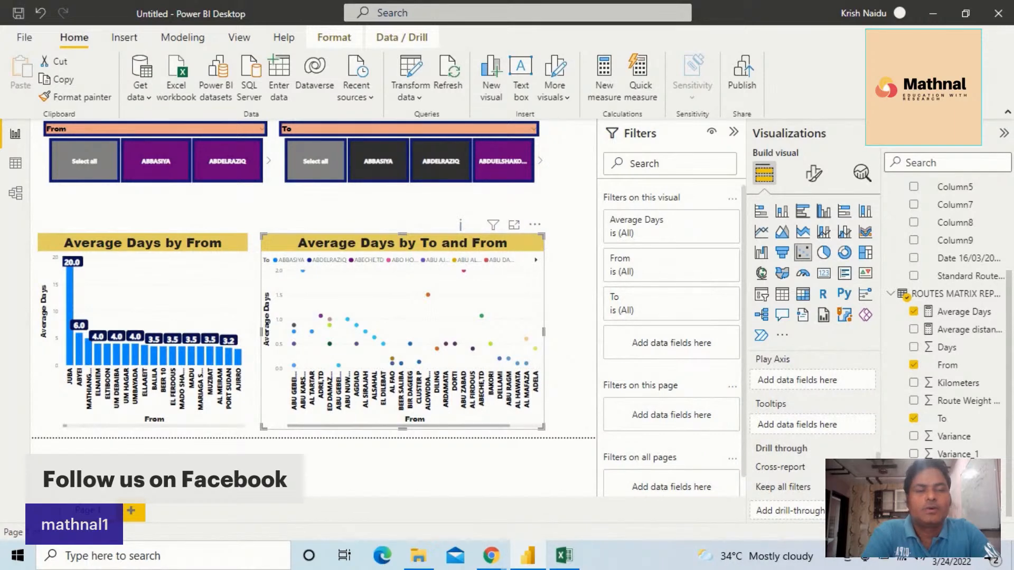
pyautogui.click(132, 330)
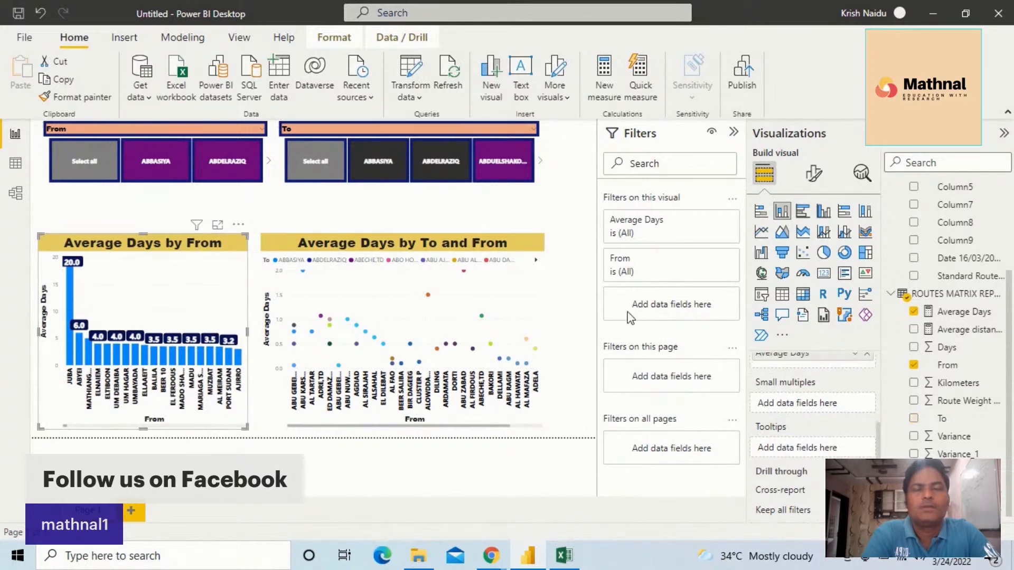
# Reset both slicers and filter the charts to the route from ABBASIYA to ELIRI
pyautogui.click(82, 165)
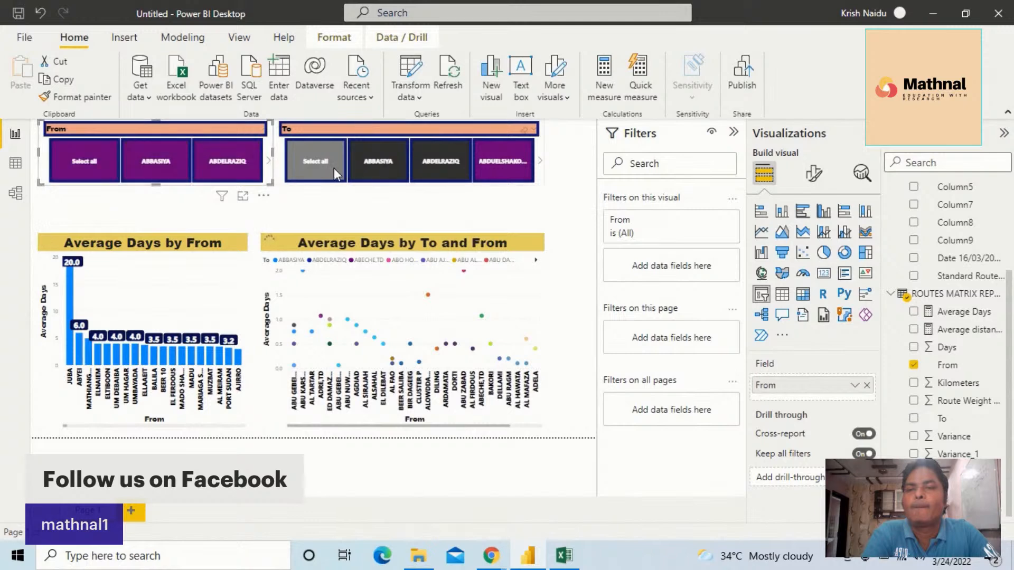
pyautogui.click(312, 161)
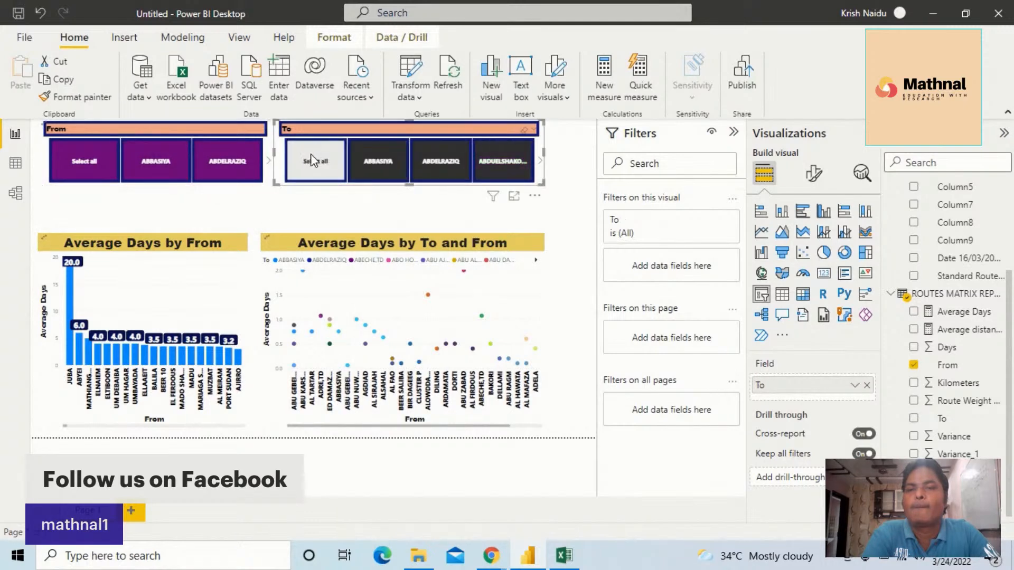
pyautogui.click(141, 168)
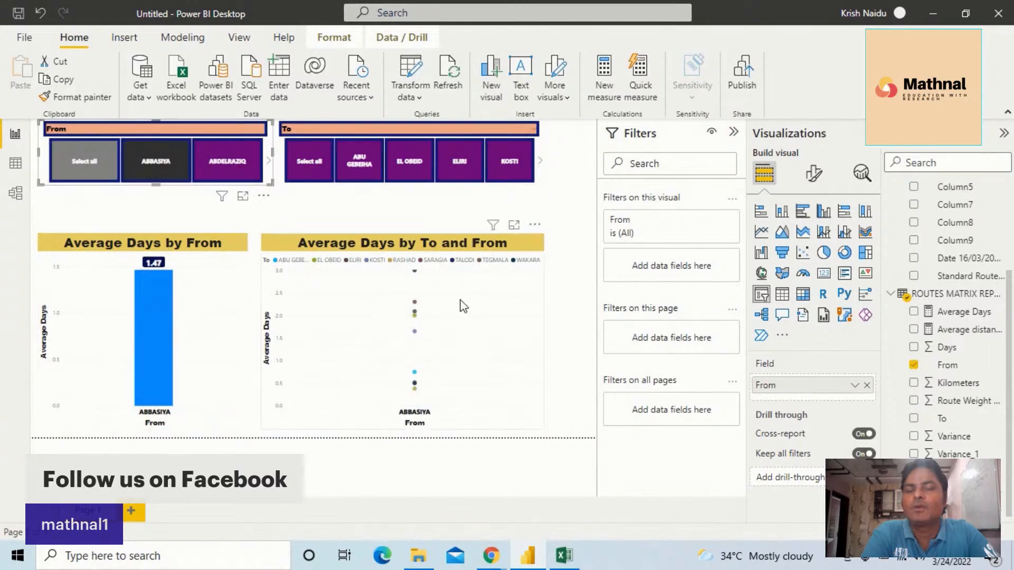
pyautogui.click(464, 166)
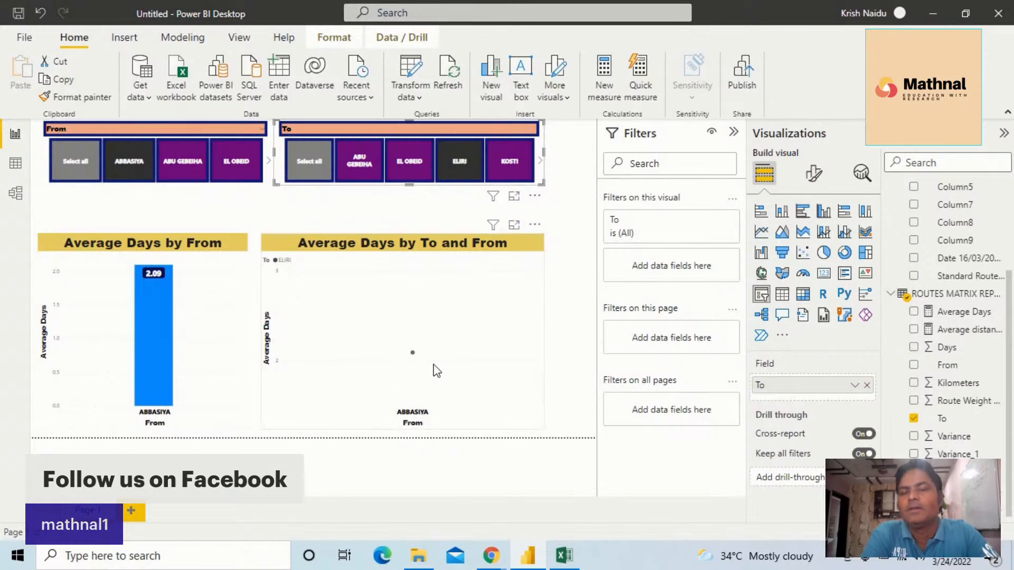
pyautogui.moveTo(412, 354)
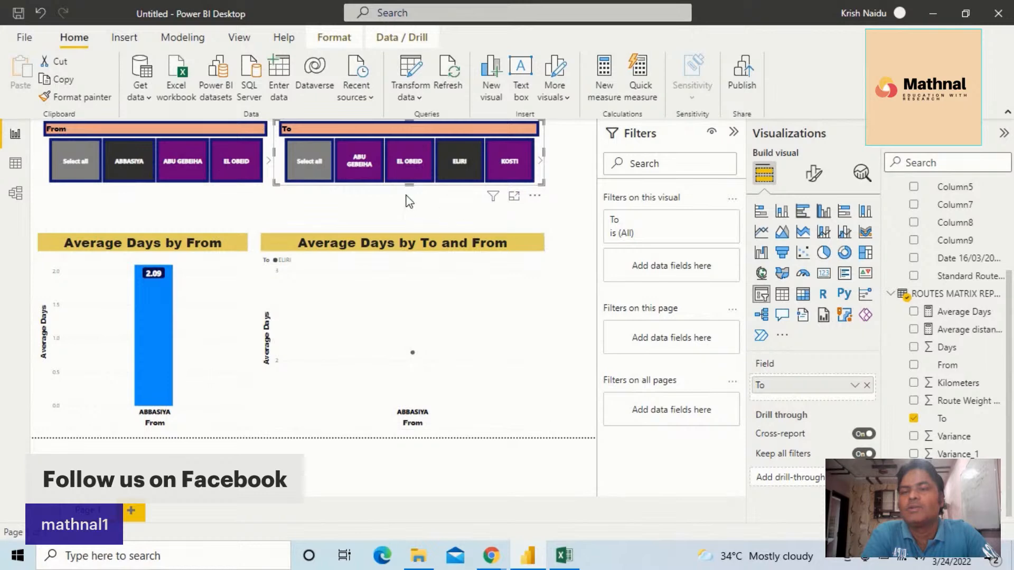
# Clear the From slicer's selection and filter it to ABU GEBEIHA, keeping ELIRI as the destination
pyautogui.click(92, 164)
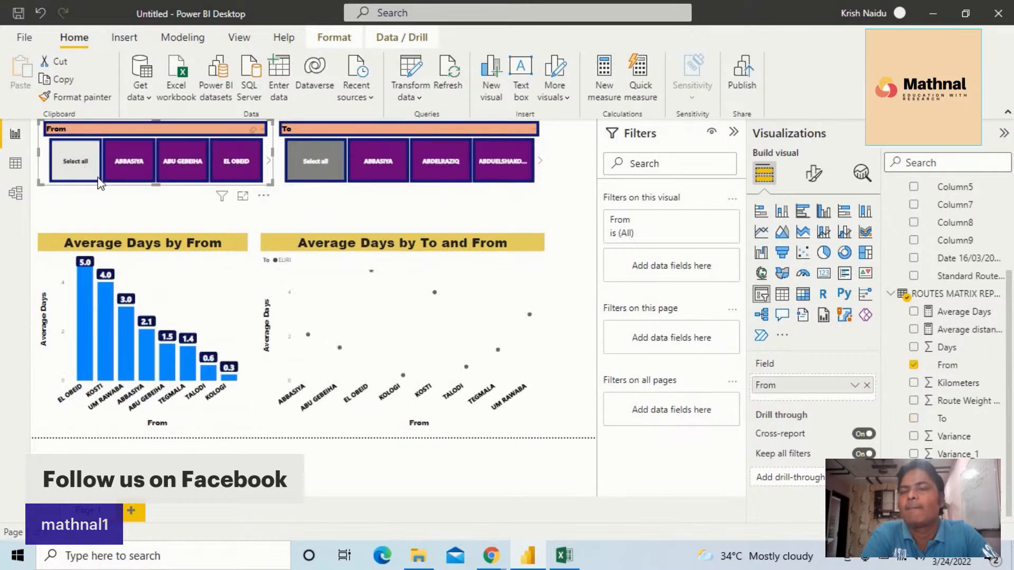
pyautogui.click(188, 173)
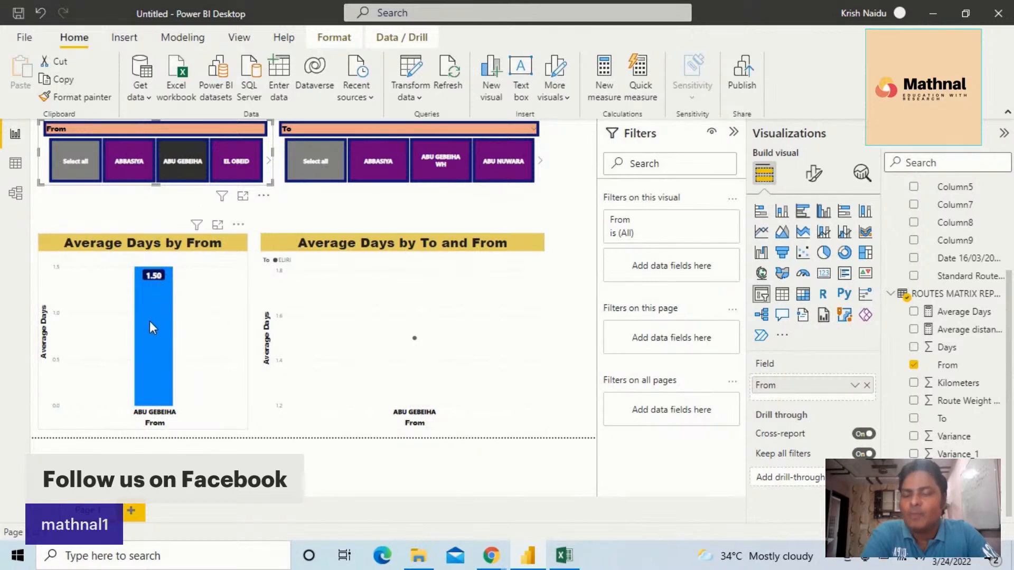
pyautogui.moveTo(150, 327)
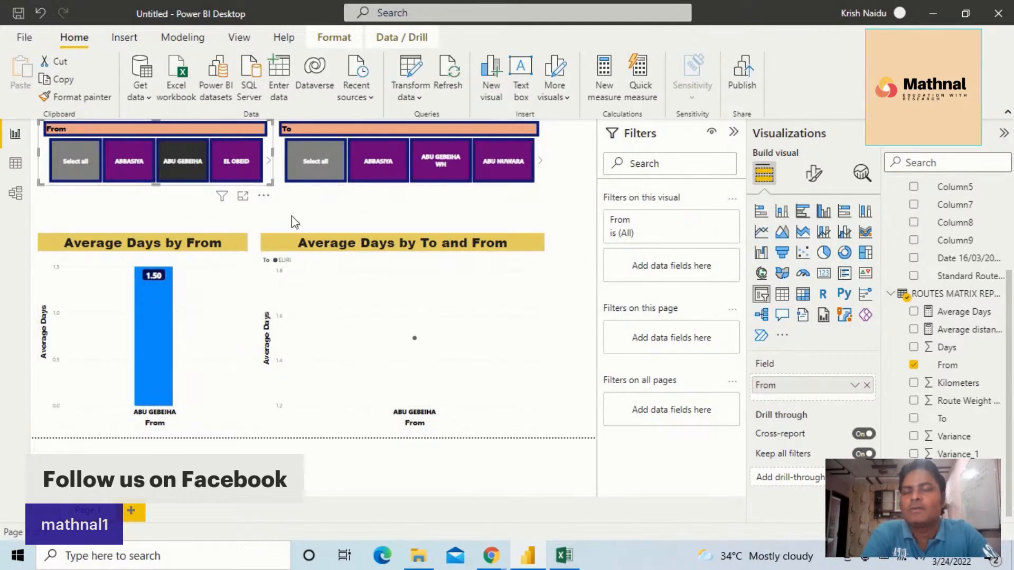
pyautogui.click(378, 172)
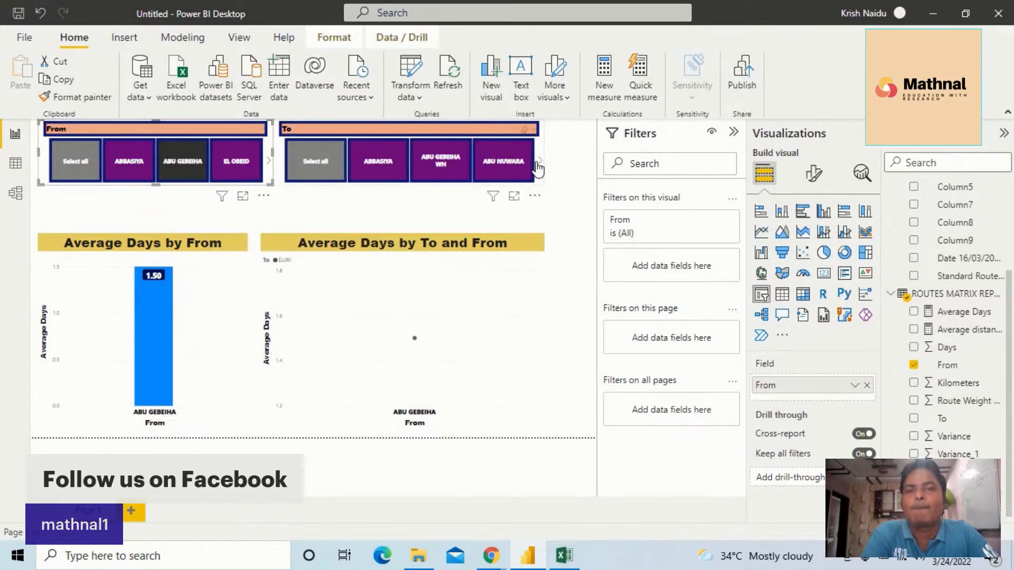
# Switch the To slicer to AGDIAD and review the fields behind the bar chart and the scatter chart
pyautogui.click(539, 162)
pyautogui.click(515, 166)
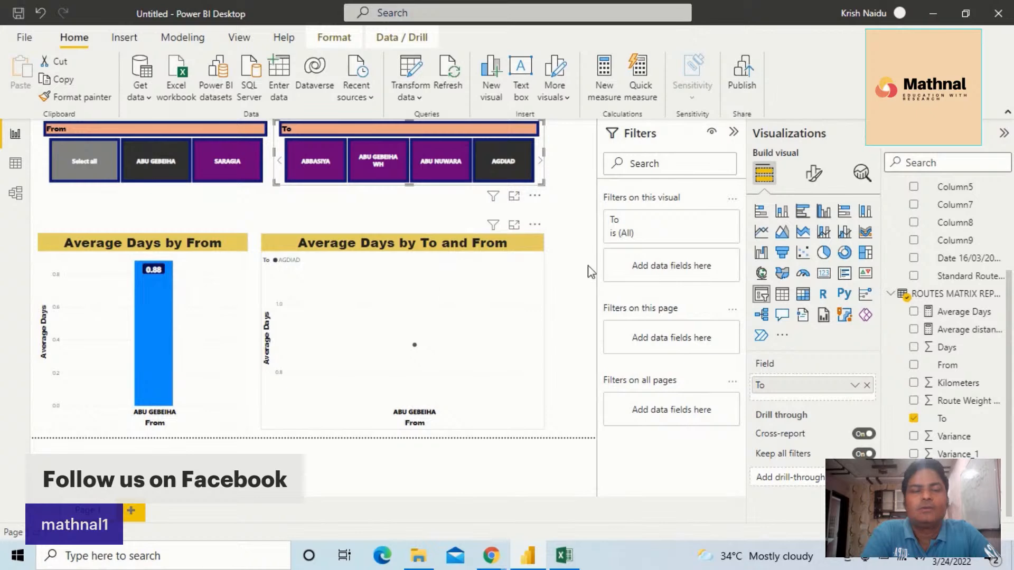
pyautogui.click(177, 323)
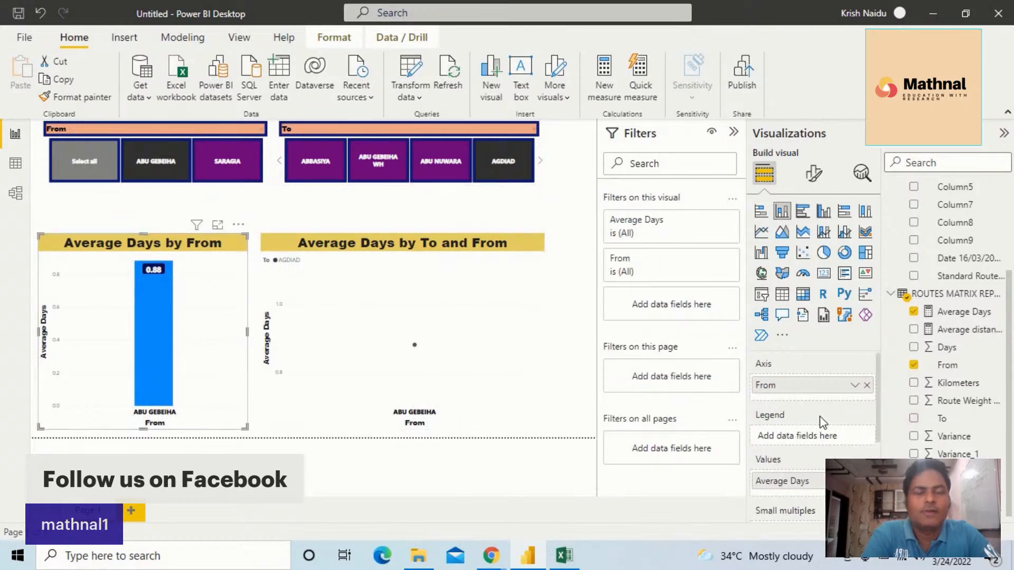
pyautogui.scroll(-1, 820, 416)
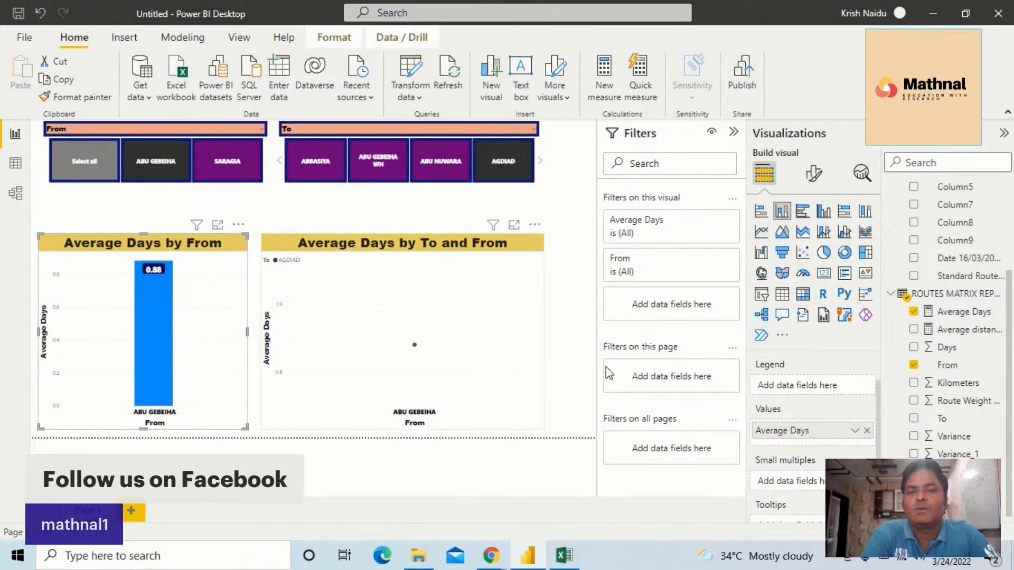
pyautogui.click(475, 351)
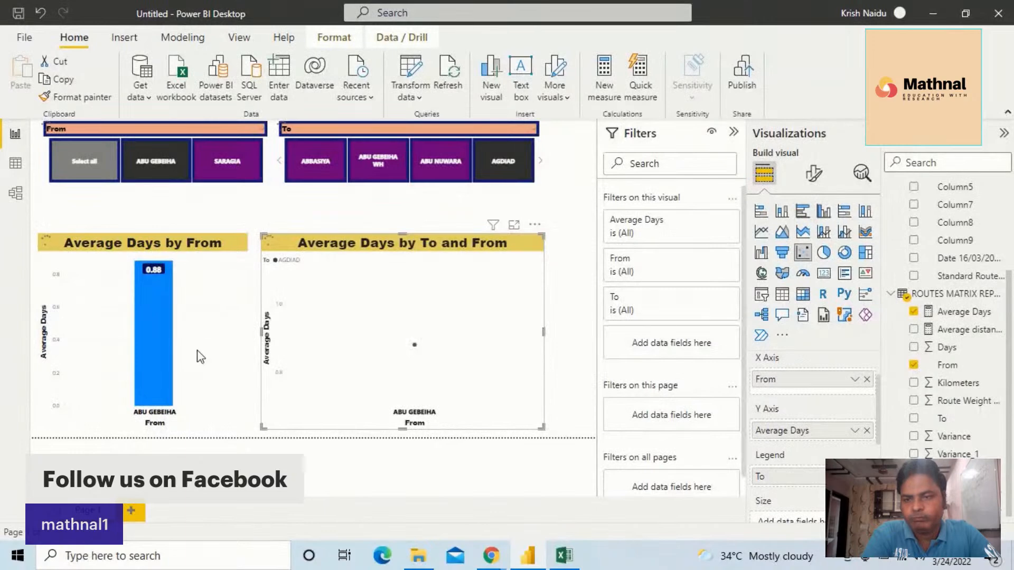
pyautogui.click(186, 376)
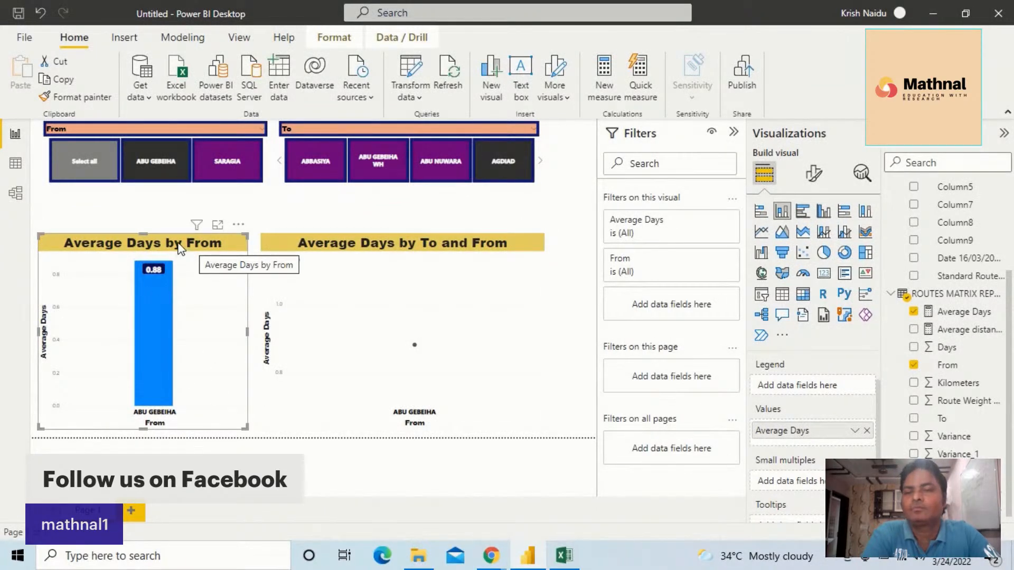
# Remove the Average Days by From bar chart from the report page
pyautogui.click(238, 225)
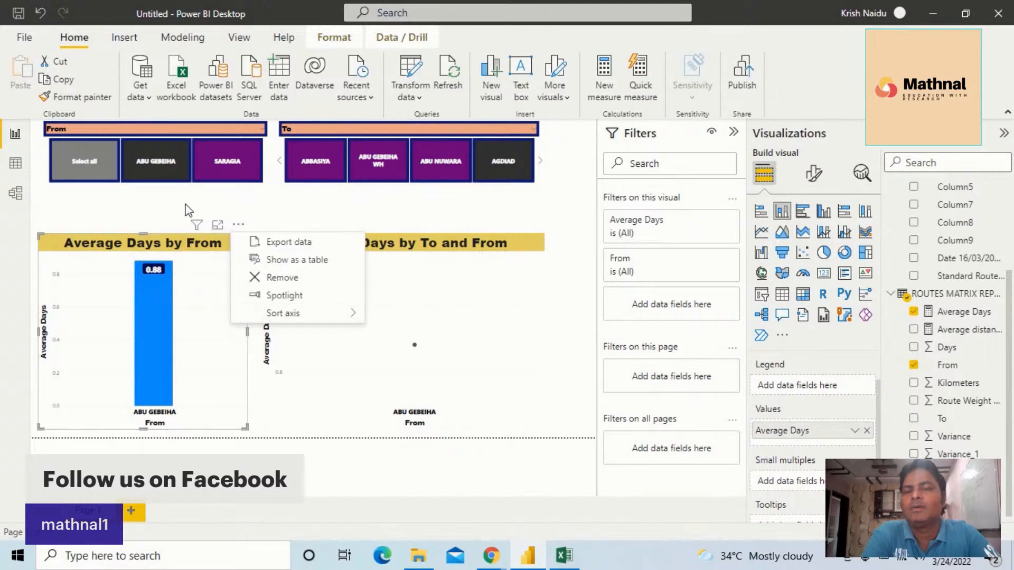
pyautogui.click(164, 293)
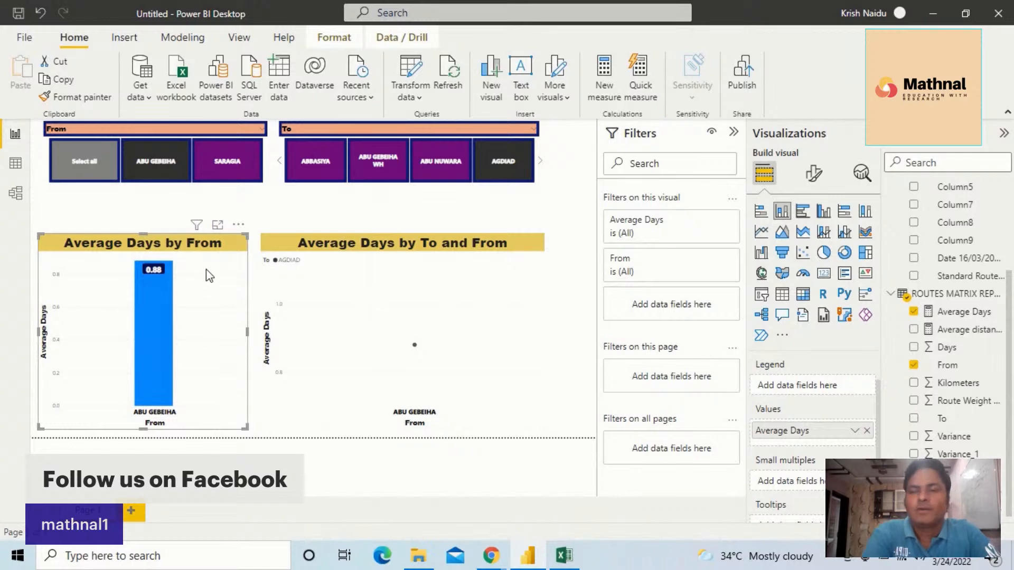
pyautogui.click(239, 227)
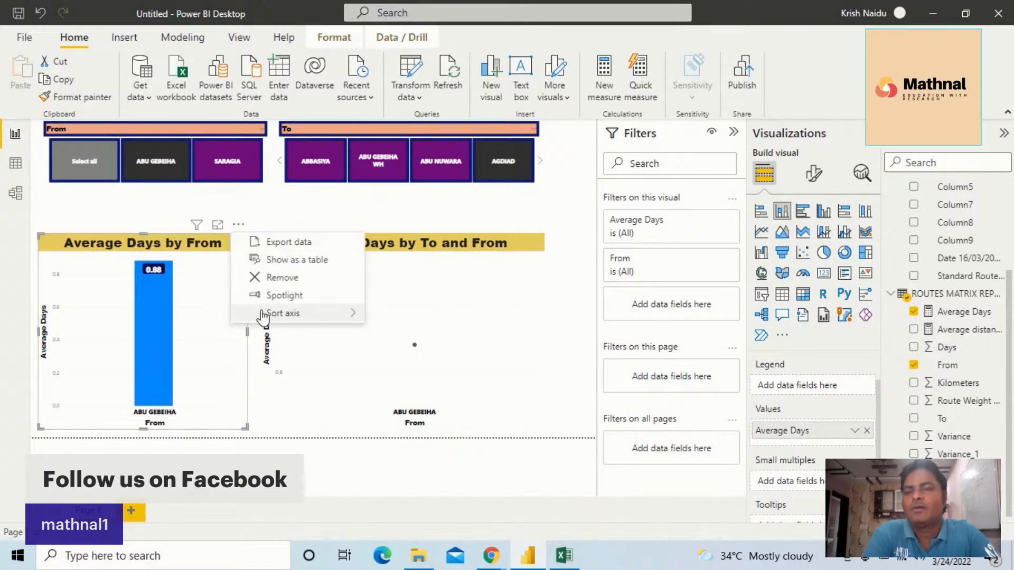
pyautogui.click(287, 277)
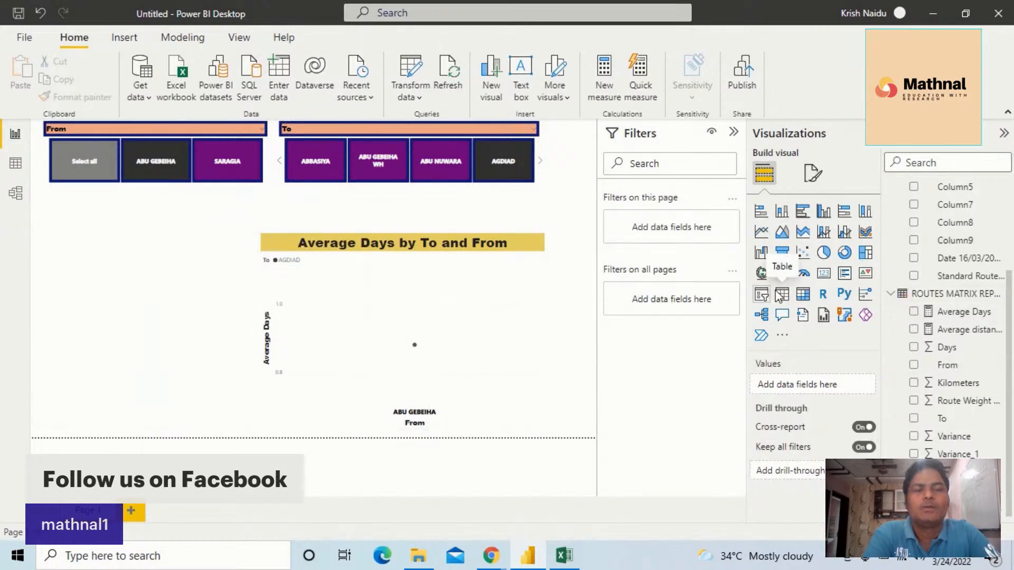
# Try a KPI visual with Average Days as its indicator in the empty chart area, and remove it
pyautogui.click(865, 274)
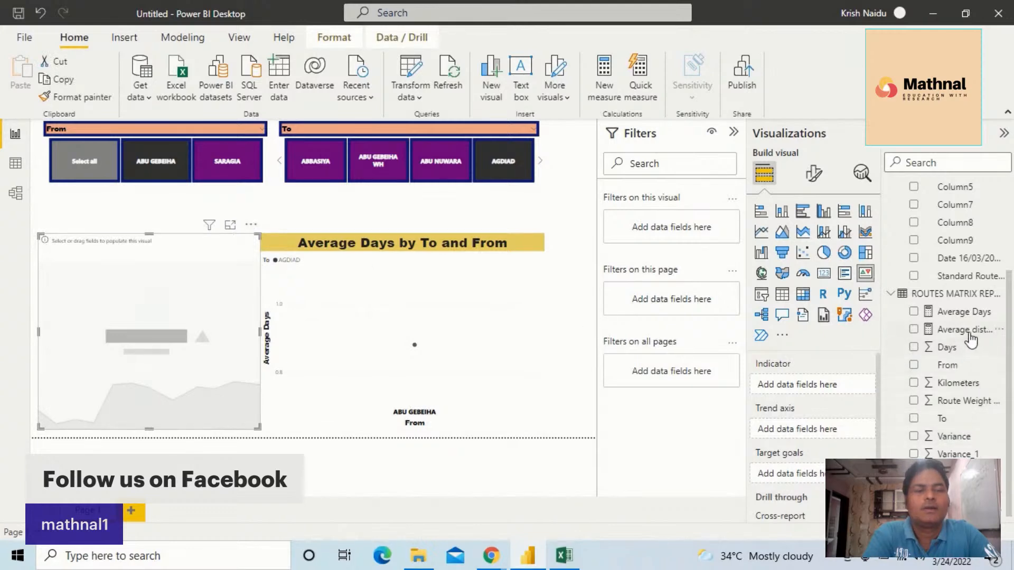
pyautogui.moveTo(976, 317); pyautogui.dragTo(860, 386)
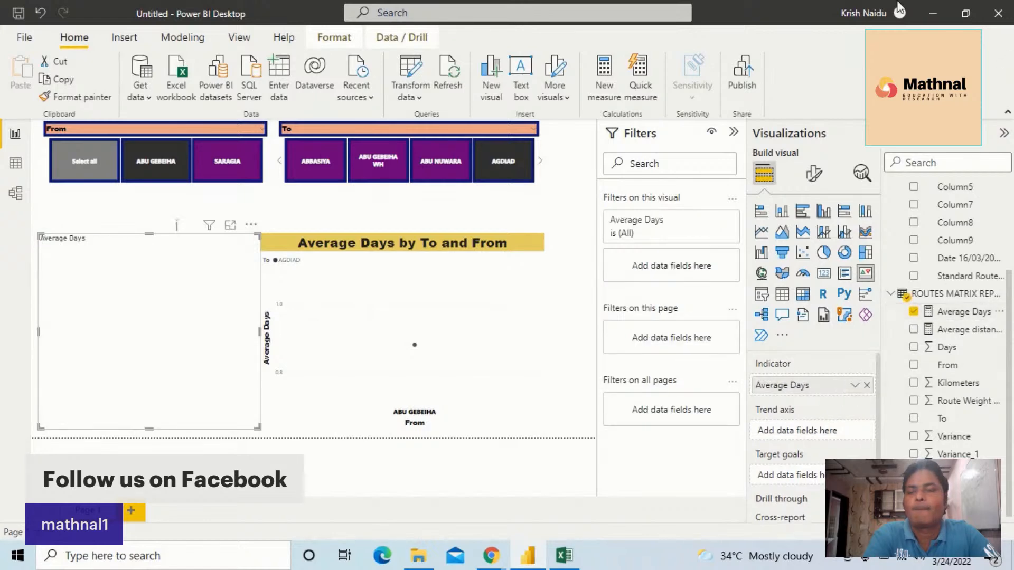
pyautogui.click(250, 225)
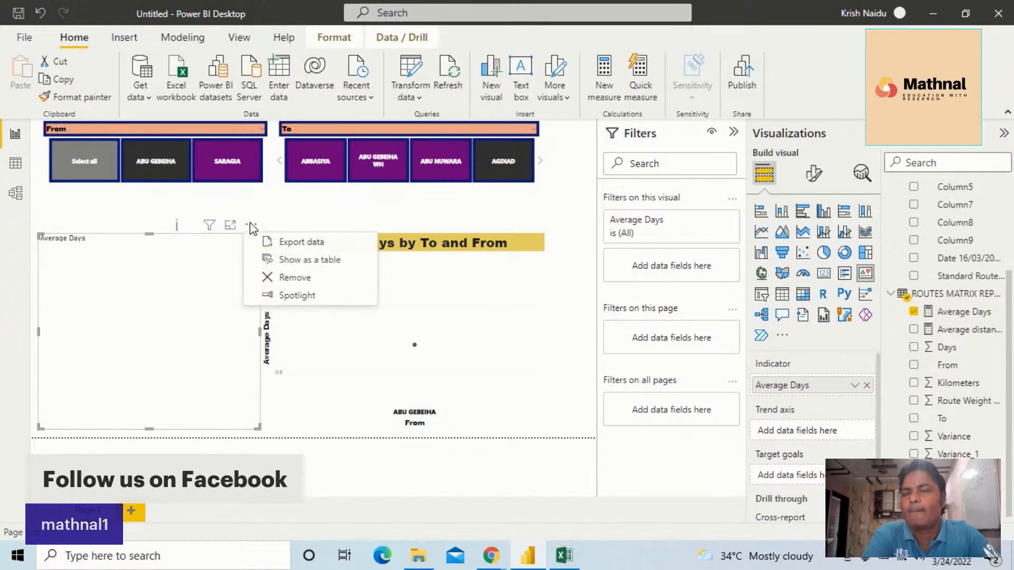
pyautogui.click(288, 280)
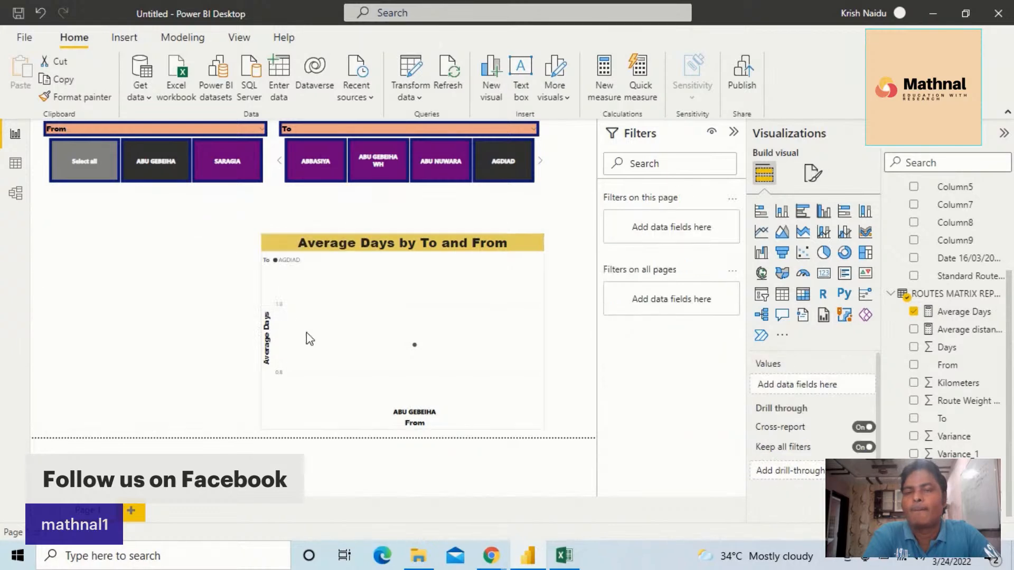
# Add a multi-row card showing the Average Days and Average distance by Rooute measures
pyautogui.click(845, 274)
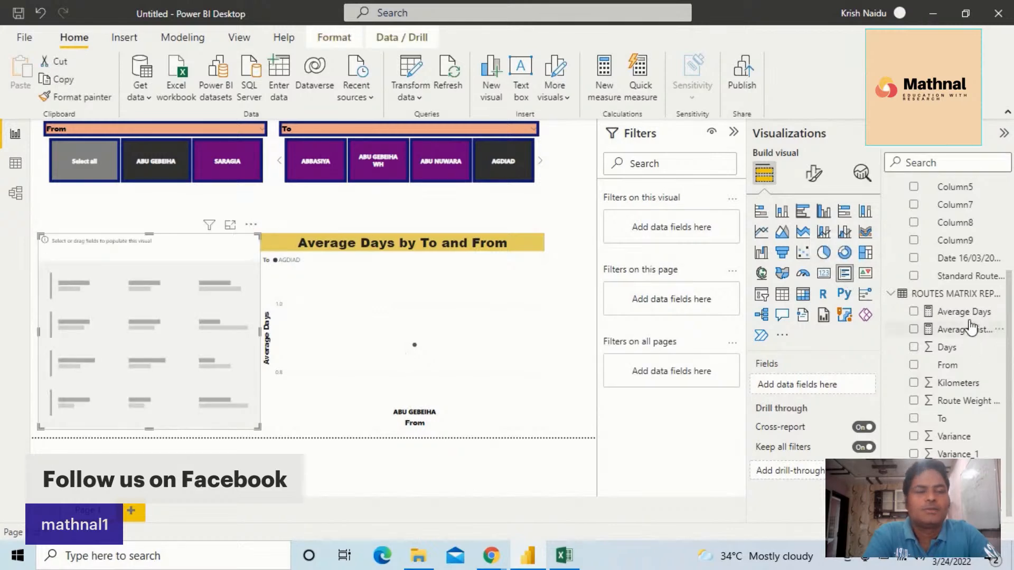
pyautogui.moveTo(963, 312); pyautogui.dragTo(825, 384)
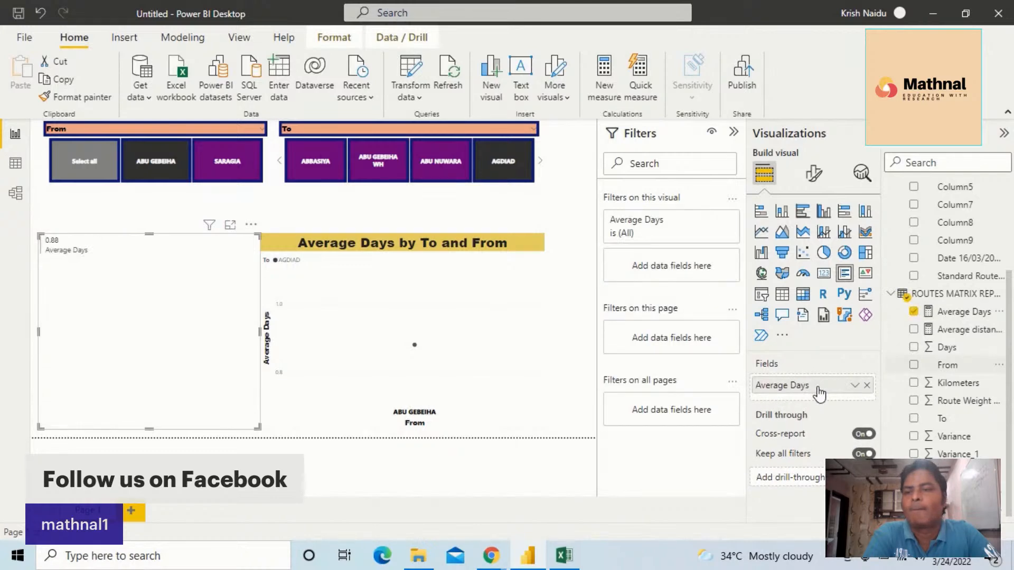
pyautogui.moveTo(971, 335); pyautogui.dragTo(815, 393)
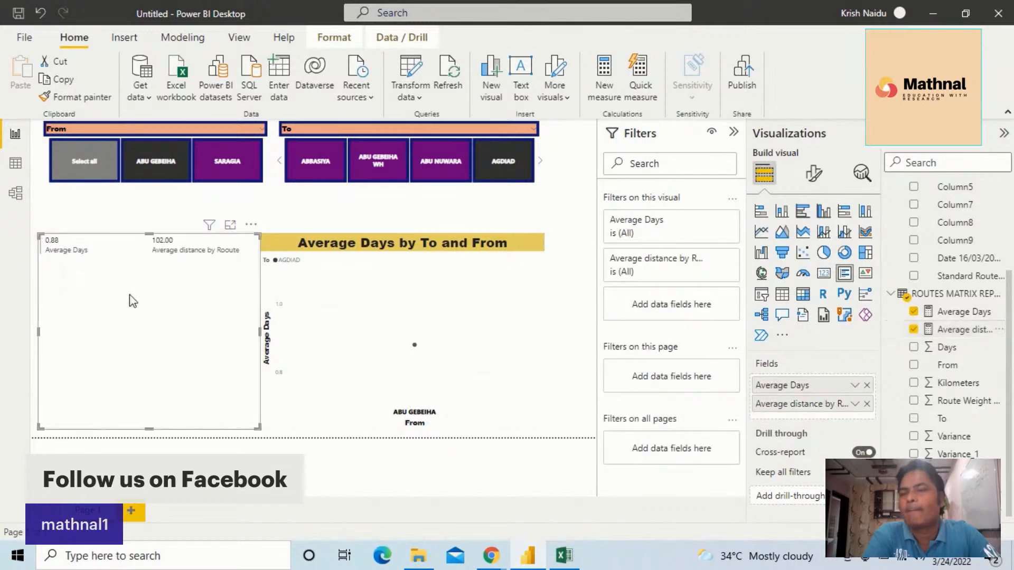
# Filter the To slicer to ABBASIYA and try copying the slicer's formatting onto the multi-row card
pyautogui.click(301, 155)
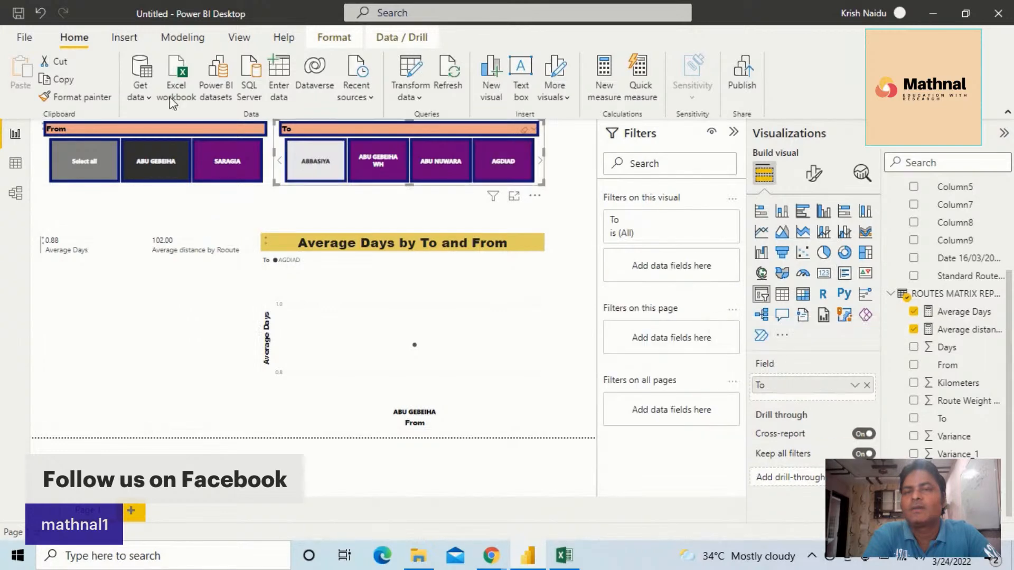
pyautogui.click(96, 96)
pyautogui.click(68, 253)
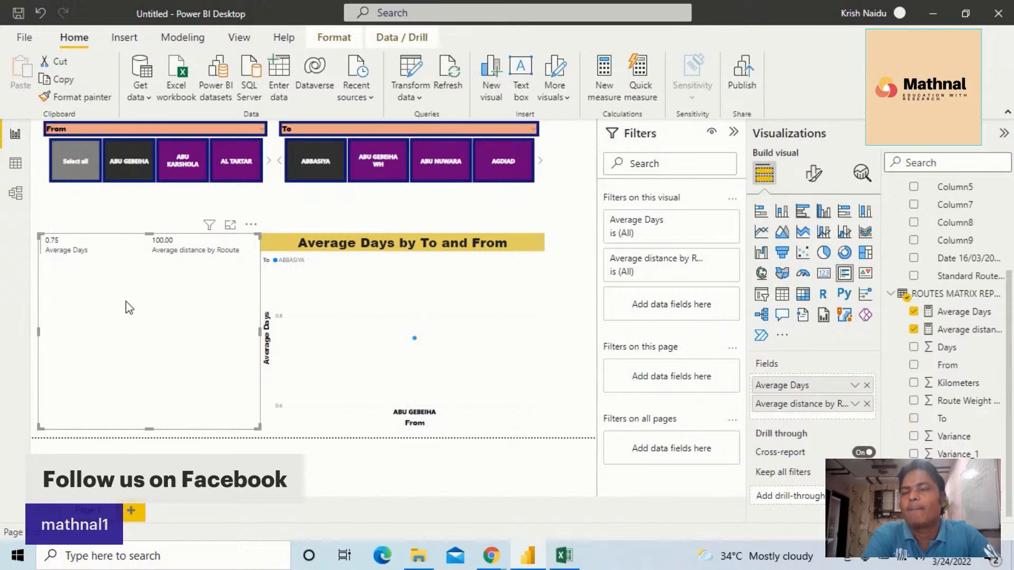
# Shrink the multi-row card so it fits closely around its two measures
pyautogui.moveTo(258, 424); pyautogui.dragTo(188, 280)
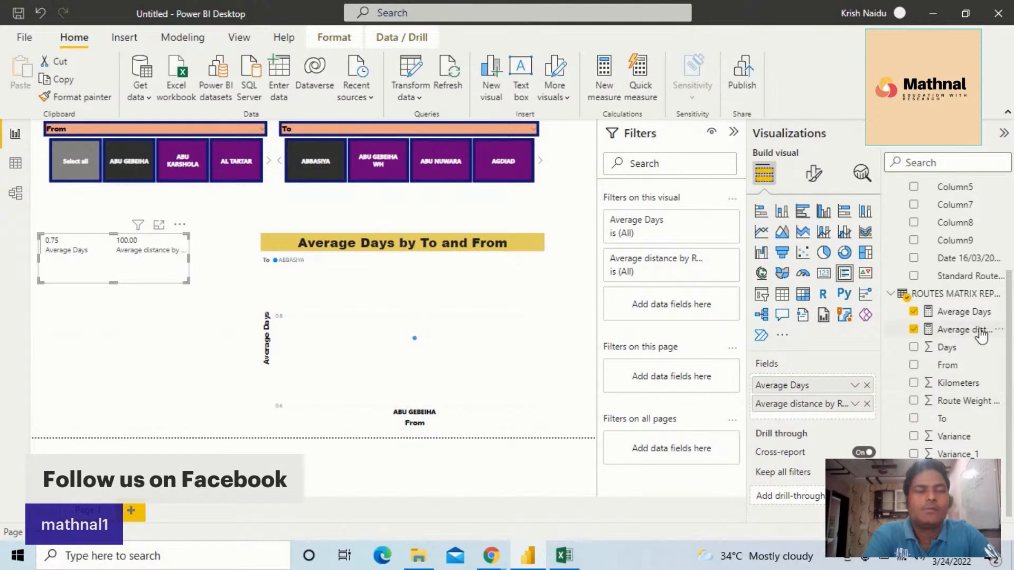
pyautogui.click(855, 387)
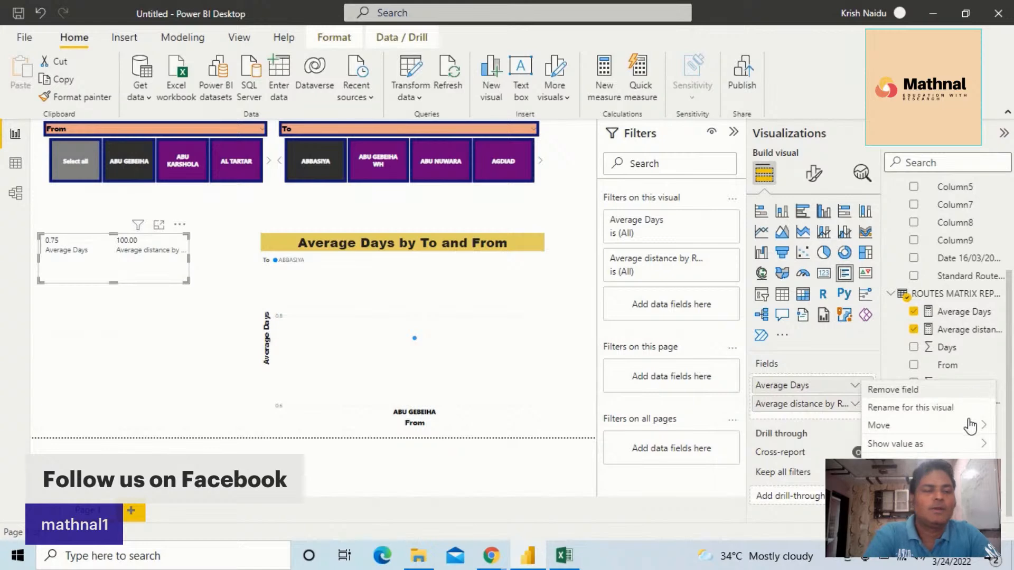
pyautogui.click(855, 405)
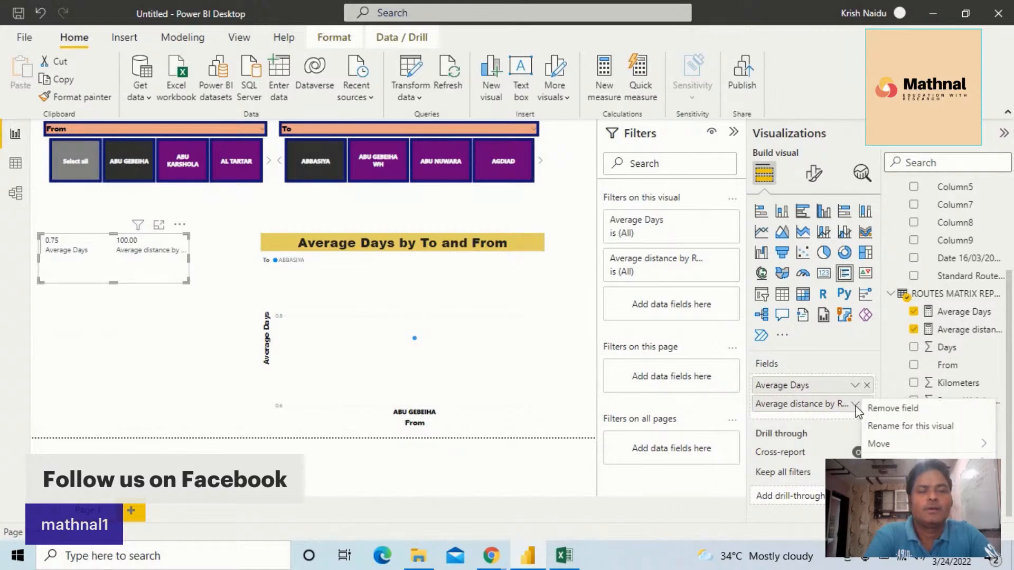
# Format the multi-row card's callout values in bold Segoe UI, size 22, with white as the colour
pyautogui.click(120, 277)
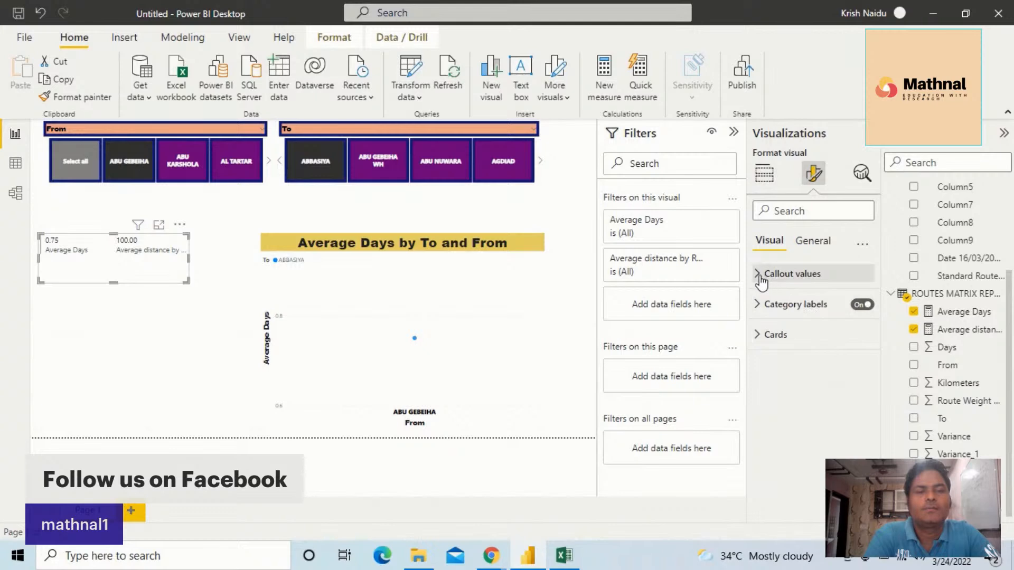
pyautogui.click(762, 278)
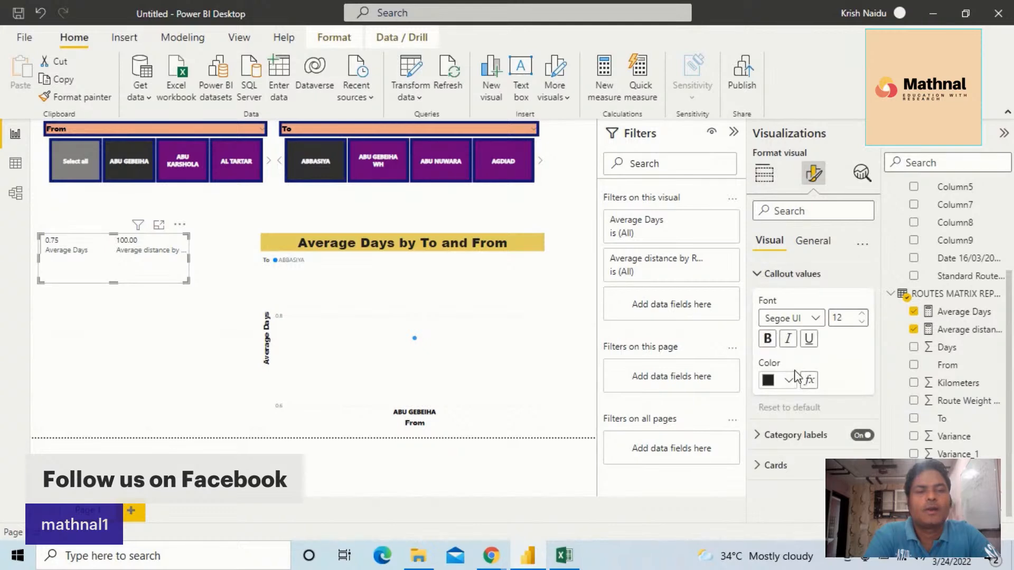
pyautogui.click(814, 318)
pyautogui.click(806, 249)
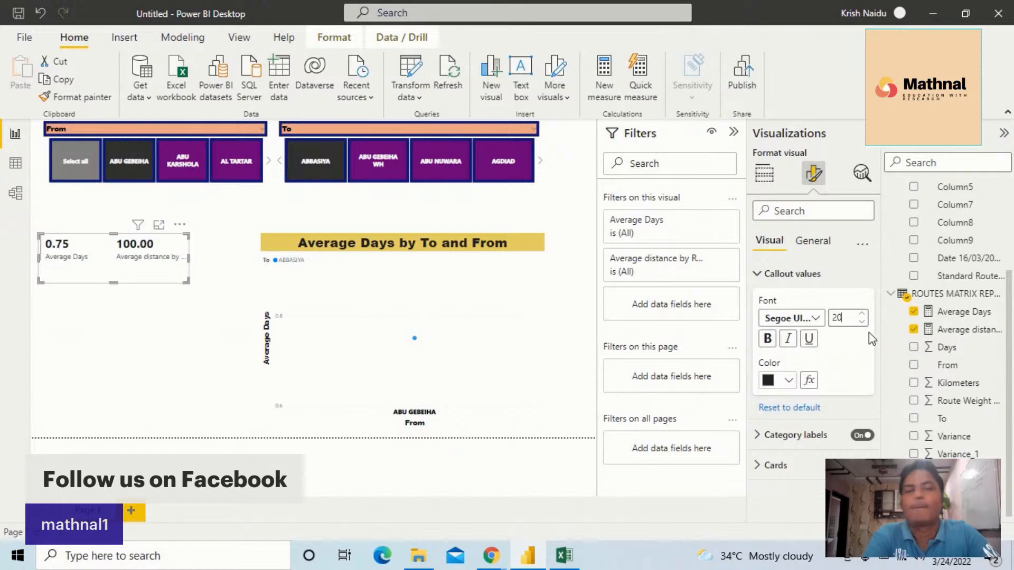
pyautogui.click(863, 314)
pyautogui.click(863, 314)
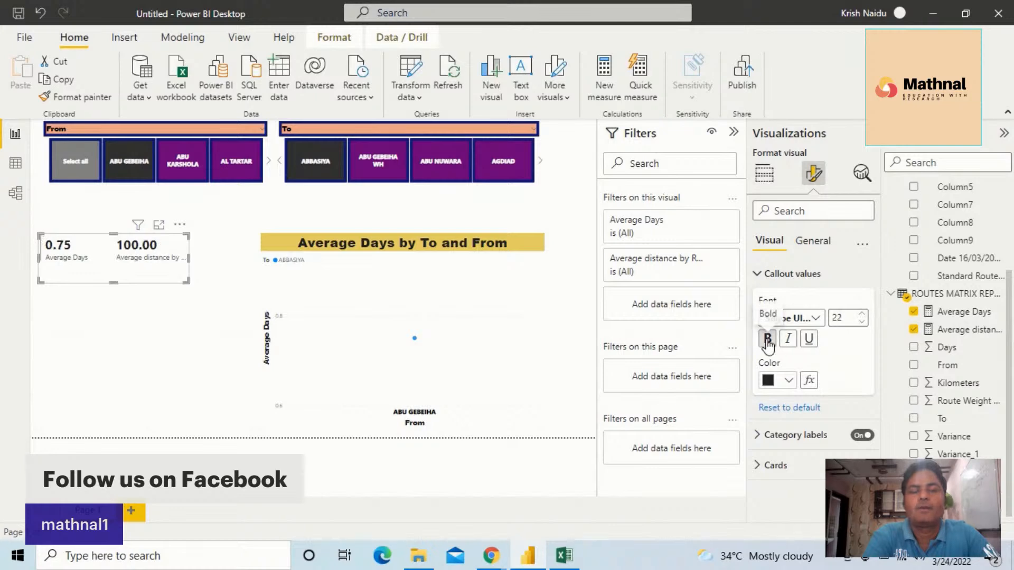
pyautogui.click(789, 382)
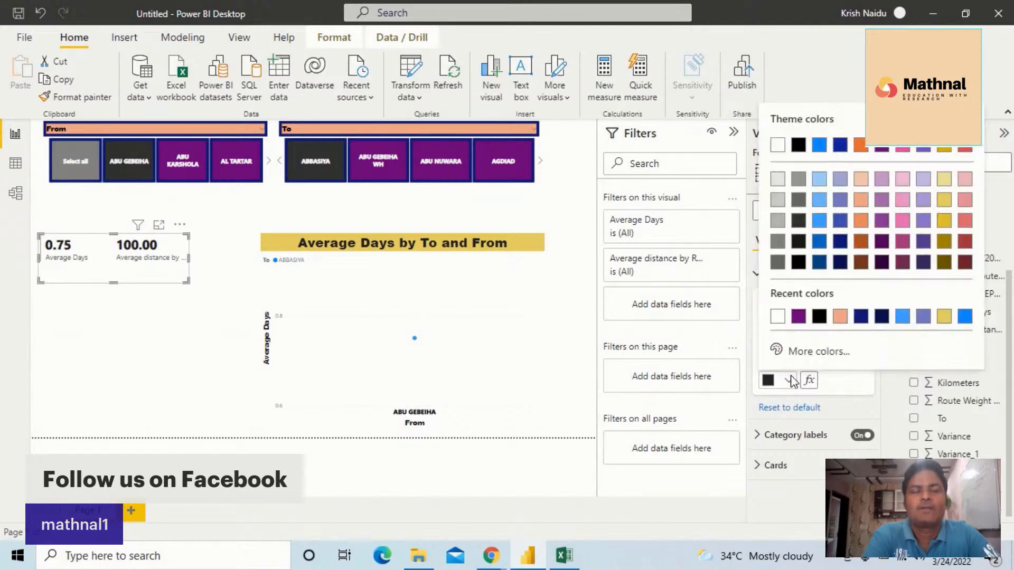
pyautogui.click(778, 148)
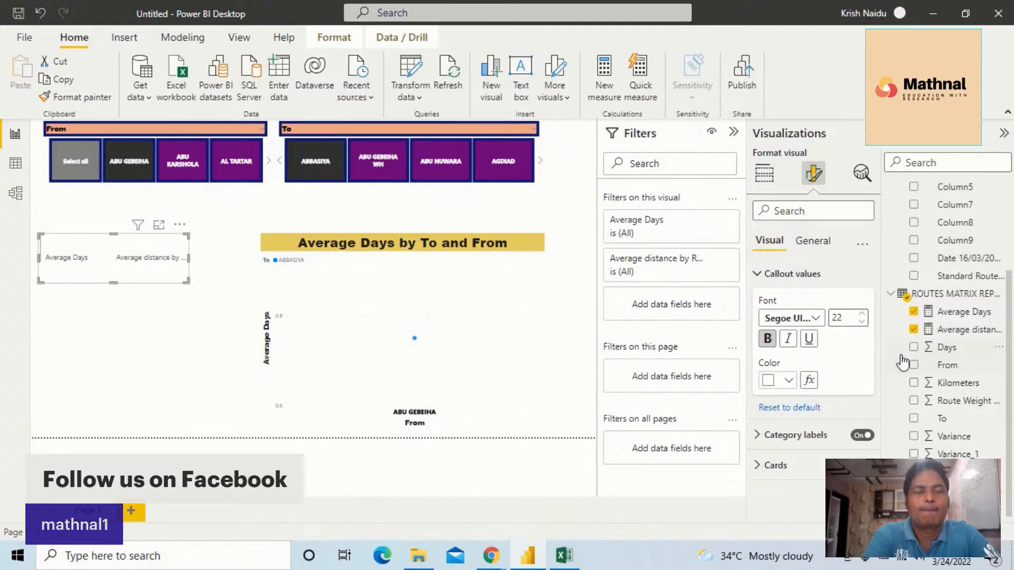
pyautogui.click(810, 381)
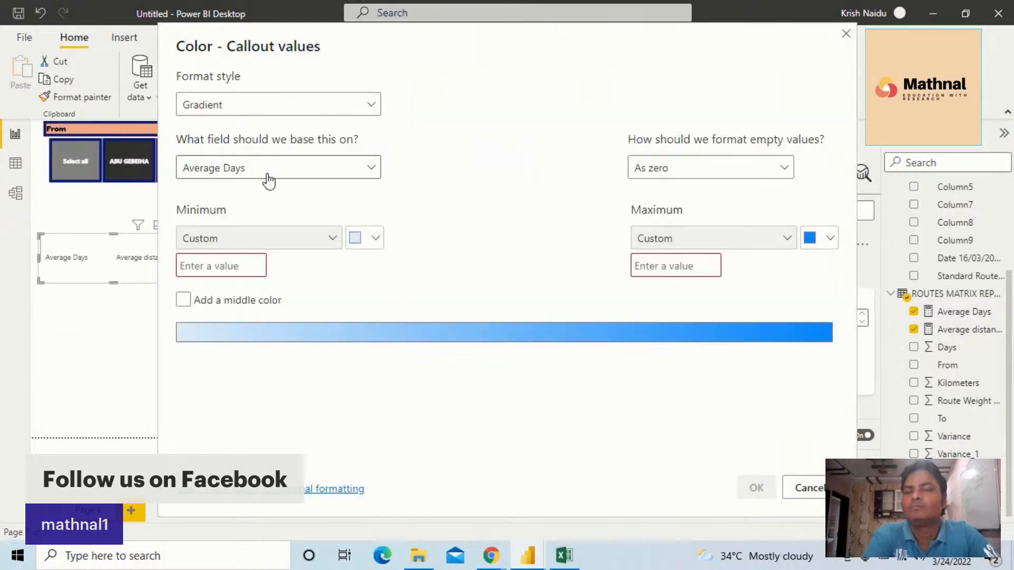
pyautogui.click(369, 108)
pyautogui.click(367, 106)
pyautogui.click(366, 106)
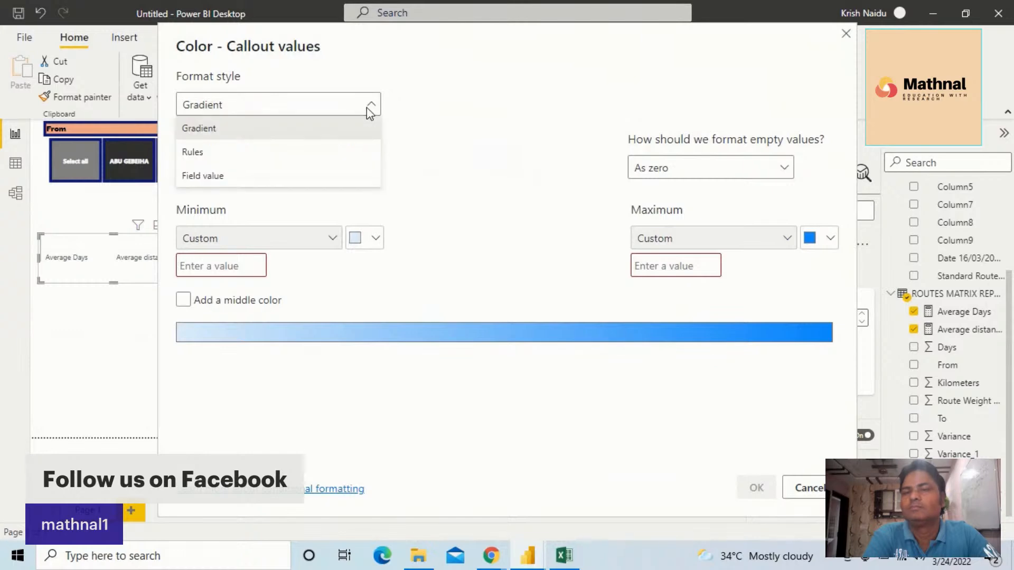
pyautogui.click(301, 159)
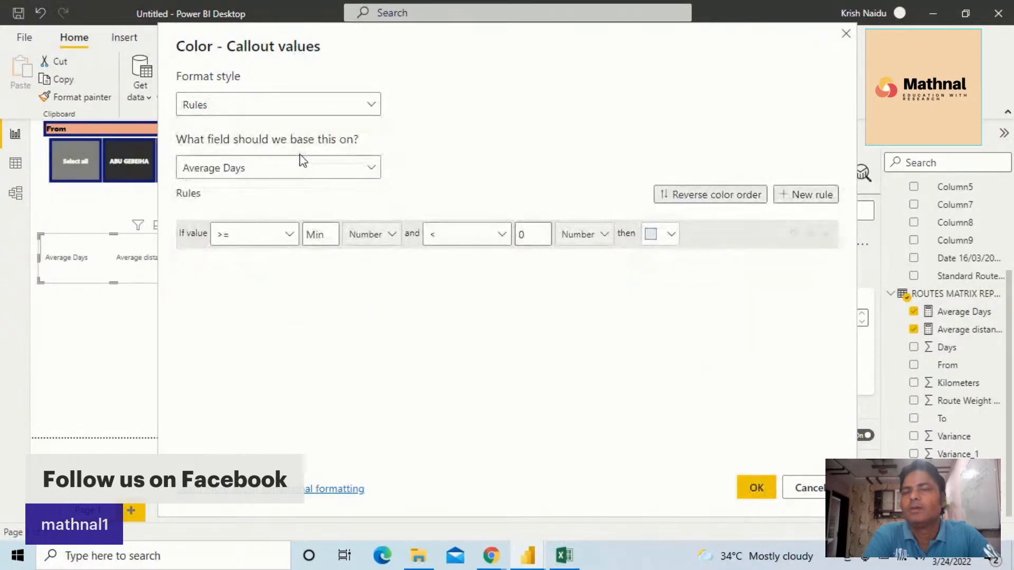
pyautogui.click(370, 170)
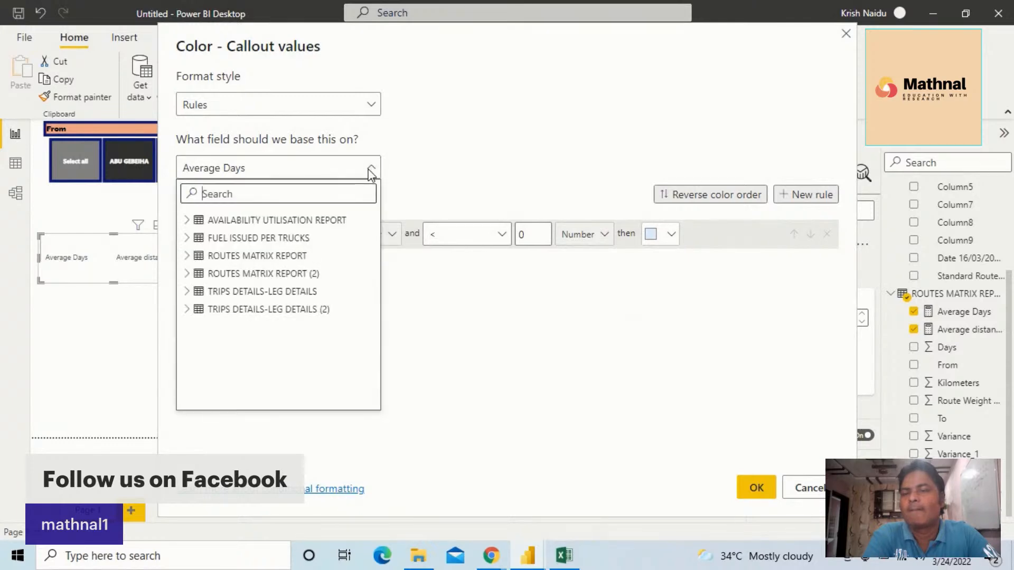
pyautogui.click(372, 169)
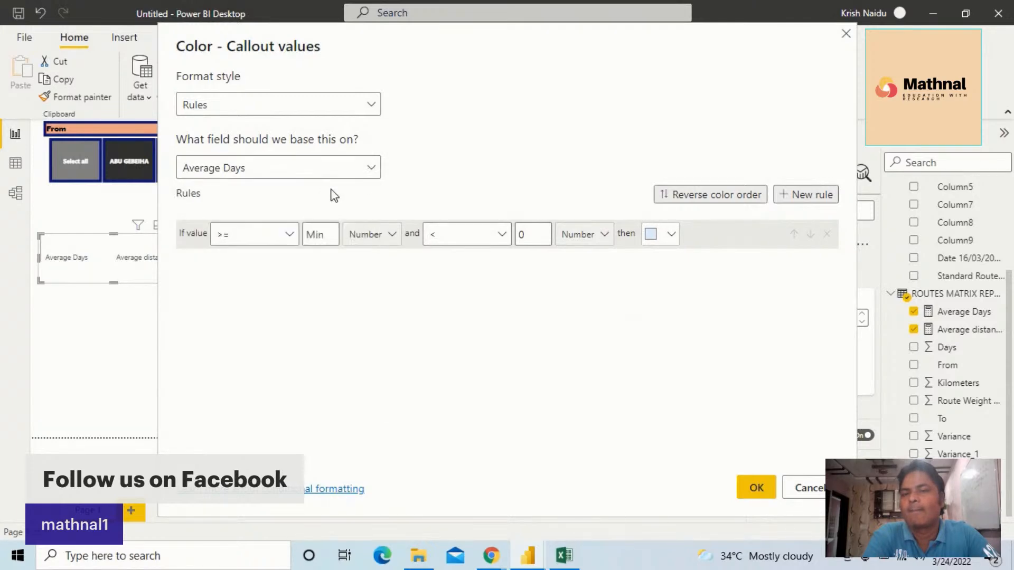
pyautogui.click(290, 237)
pyautogui.click(290, 238)
pyautogui.click(817, 485)
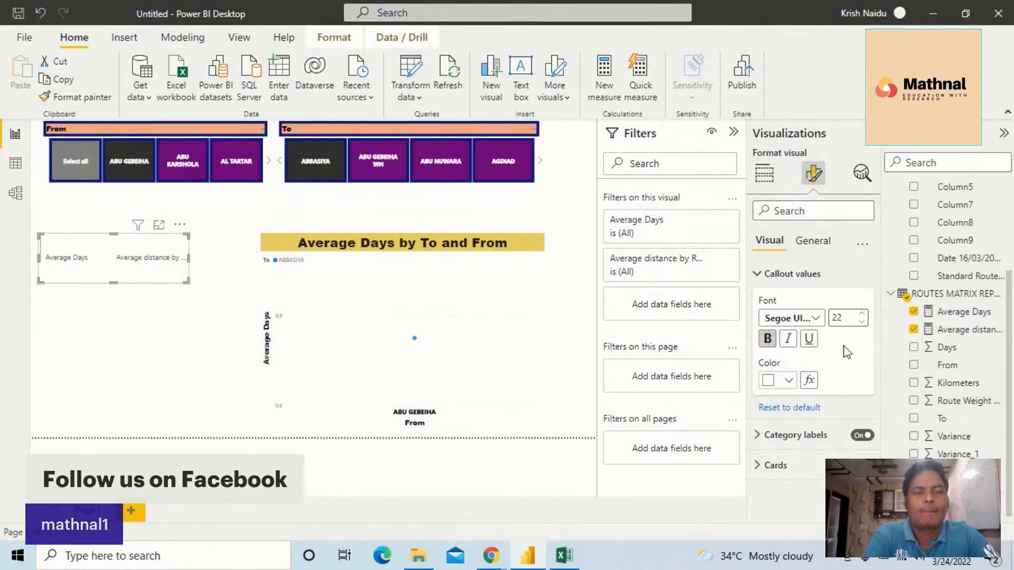
# Format the multi-row card's category labels in bold Segoe UI Bold at size 19
pyautogui.click(759, 436)
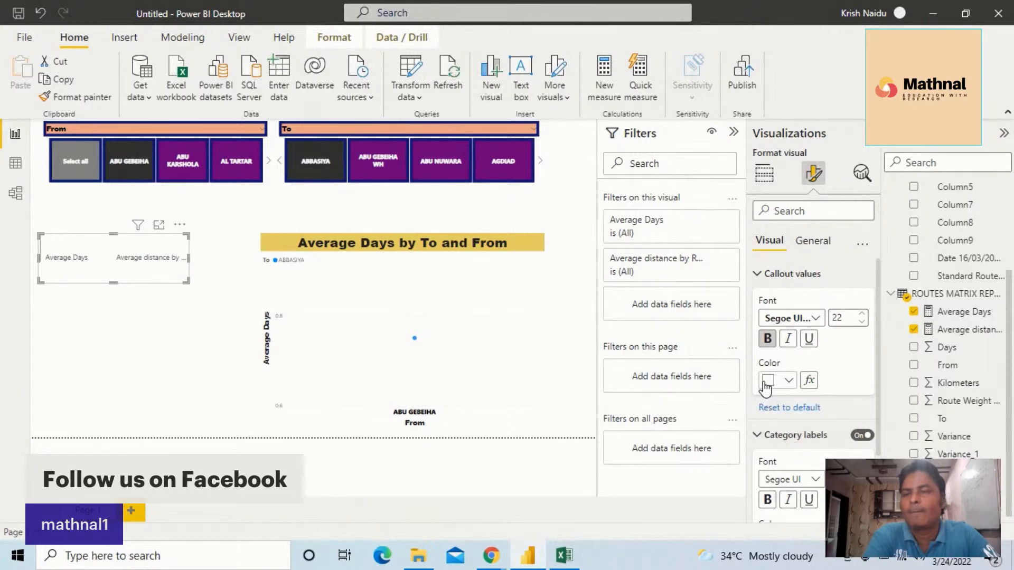
pyautogui.scroll(-3, 813, 391)
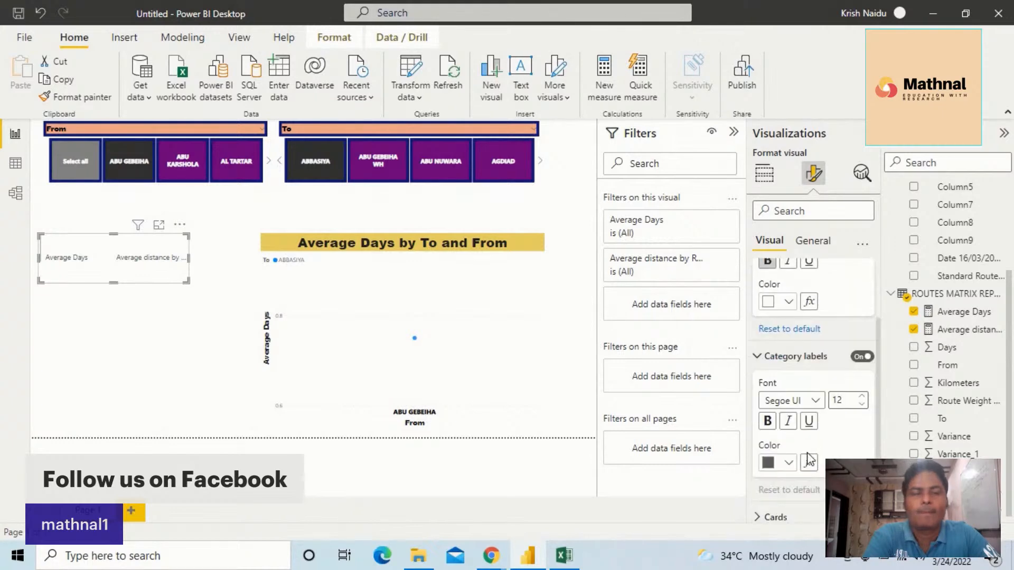
pyautogui.click(816, 397)
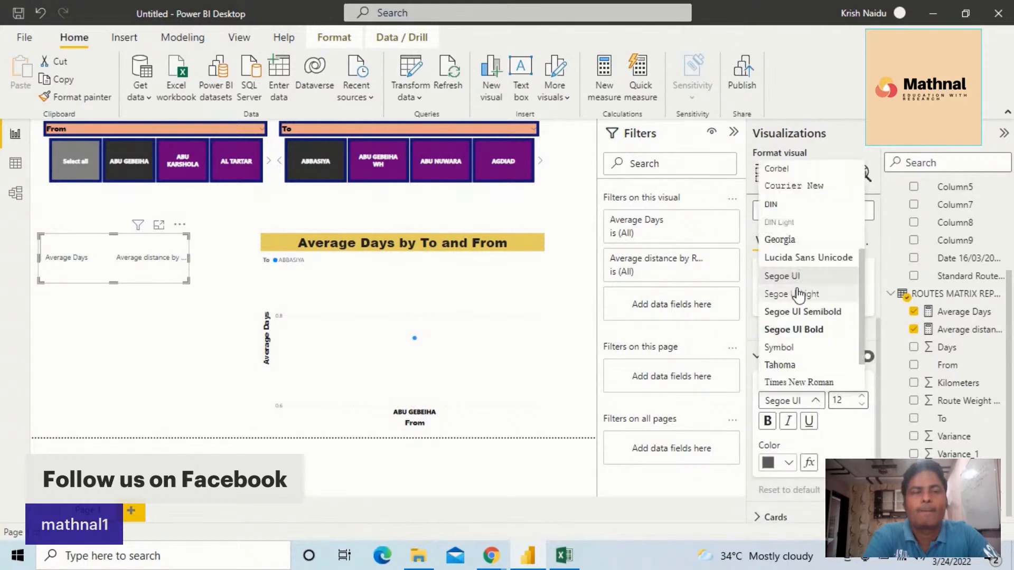
pyautogui.click(794, 329)
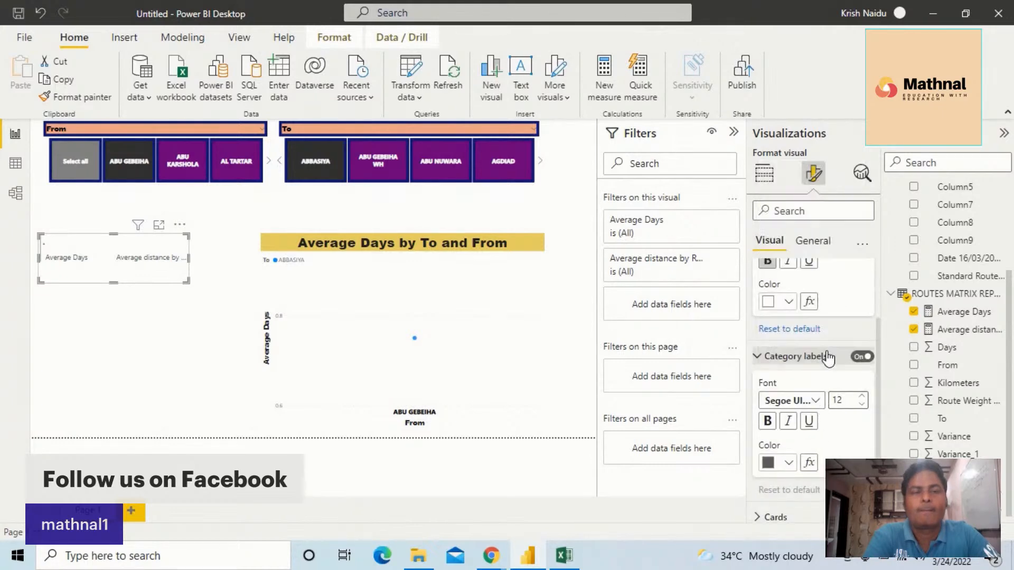
pyautogui.click(842, 400)
pyautogui.click(862, 396)
pyautogui.click(862, 396)
pyautogui.click(862, 396)
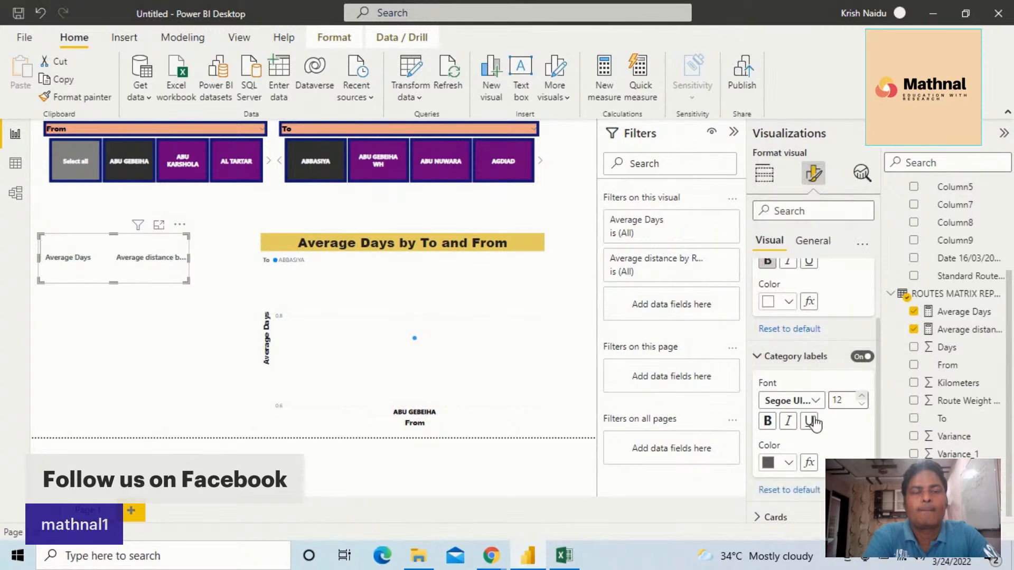
pyautogui.click(766, 425)
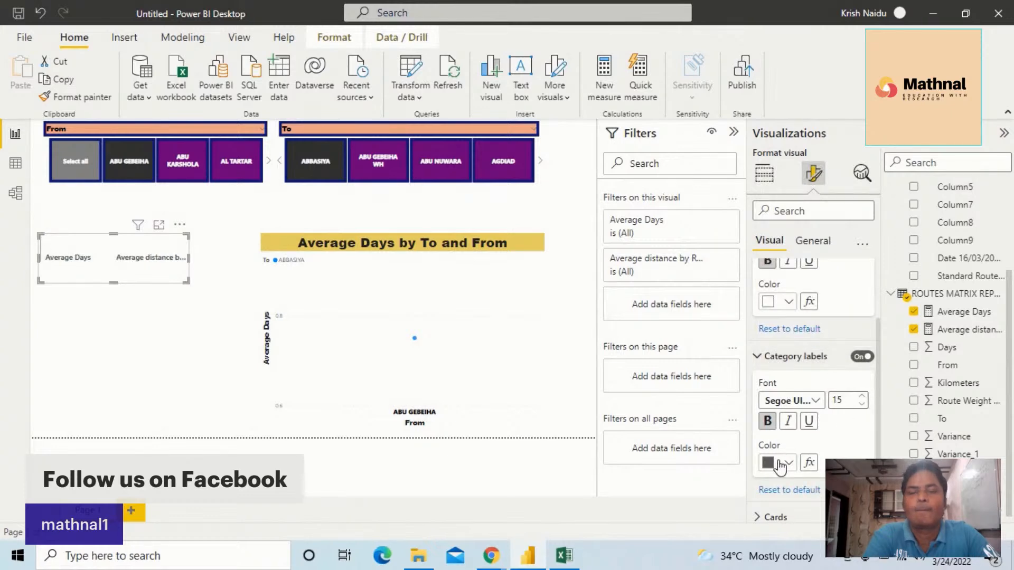
pyautogui.click(862, 396)
pyautogui.click(862, 396)
pyautogui.click(862, 396)
pyautogui.click(862, 396)
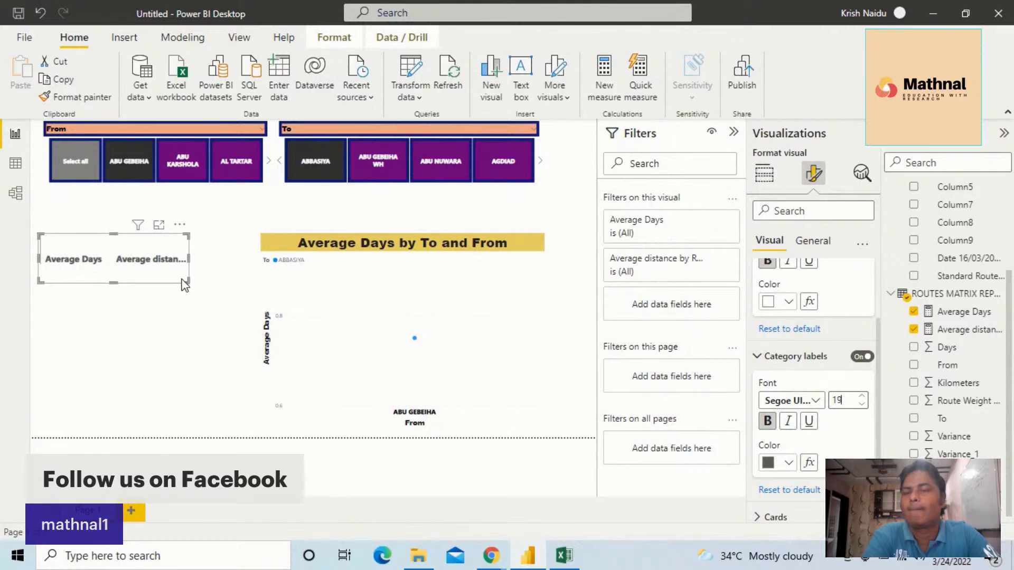
# Enlarge the multi-row card in height and width to give its larger category labels more room
pyautogui.moveTo(183, 280); pyautogui.dragTo(210, 331)
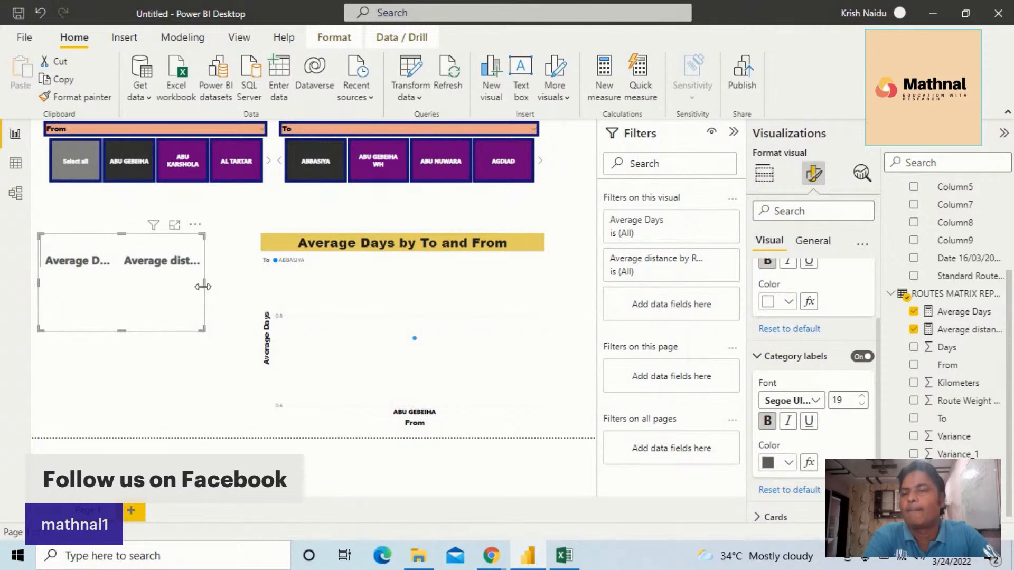
pyautogui.moveTo(209, 288)
pyautogui.mouseDown()
pyautogui.moveTo(243, 289)
pyautogui.moveTo(216, 288)
pyautogui.mouseUp()
pyautogui.click(182, 314)
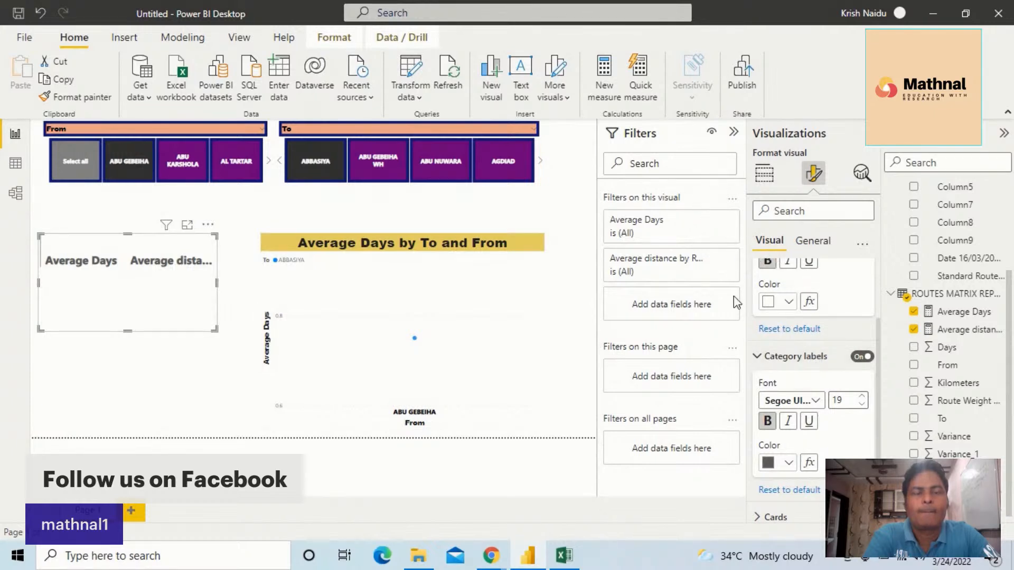
# Turn on the title option for the multi-row card
pyautogui.click(826, 246)
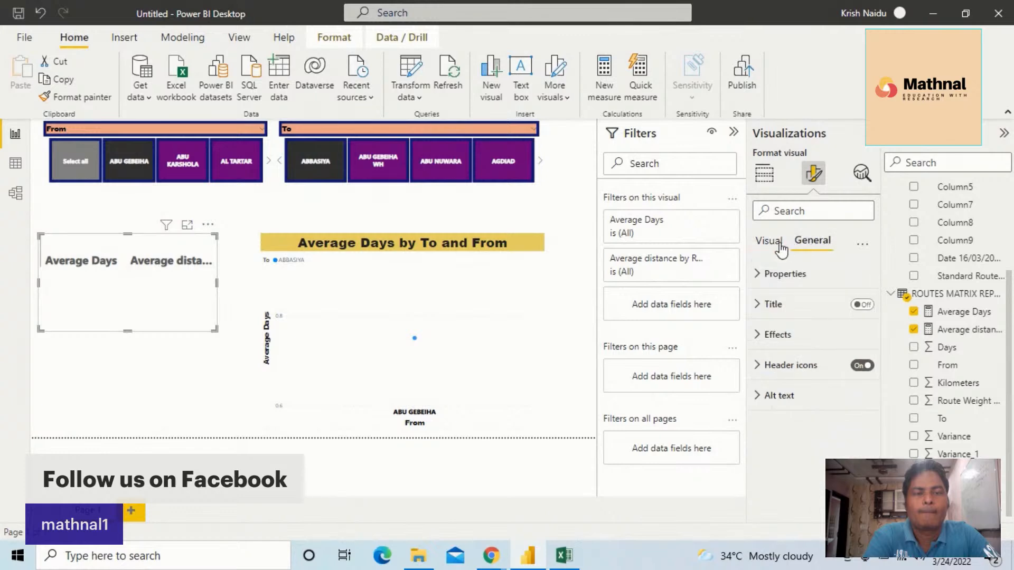
pyautogui.click(862, 305)
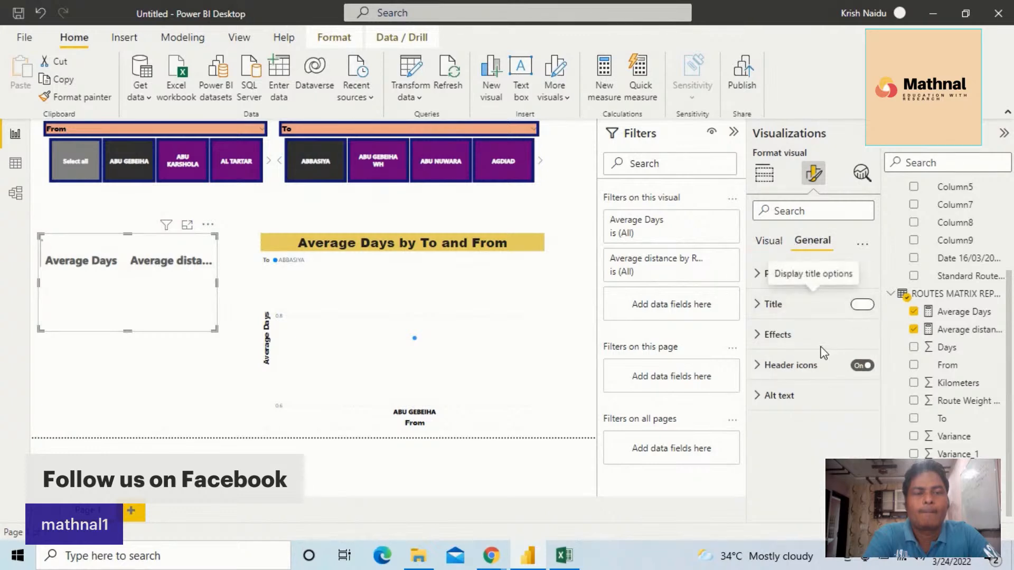
pyautogui.click(770, 243)
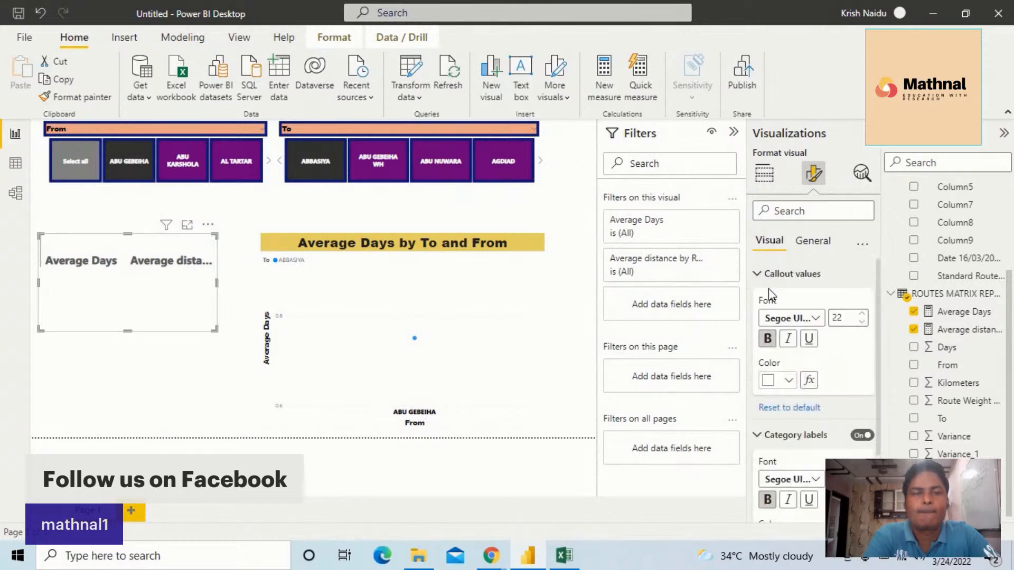
pyautogui.click(766, 177)
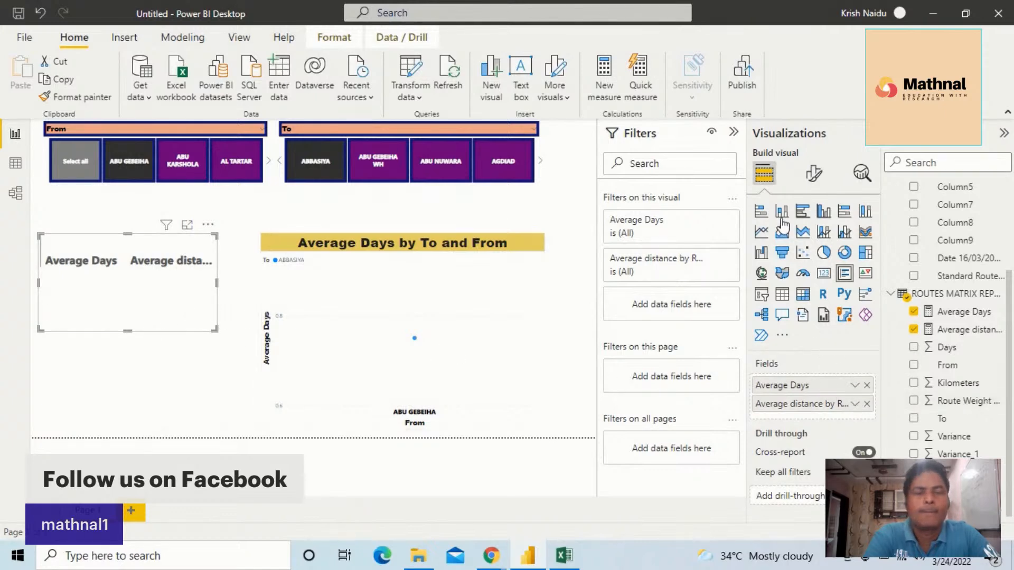
pyautogui.click(813, 173)
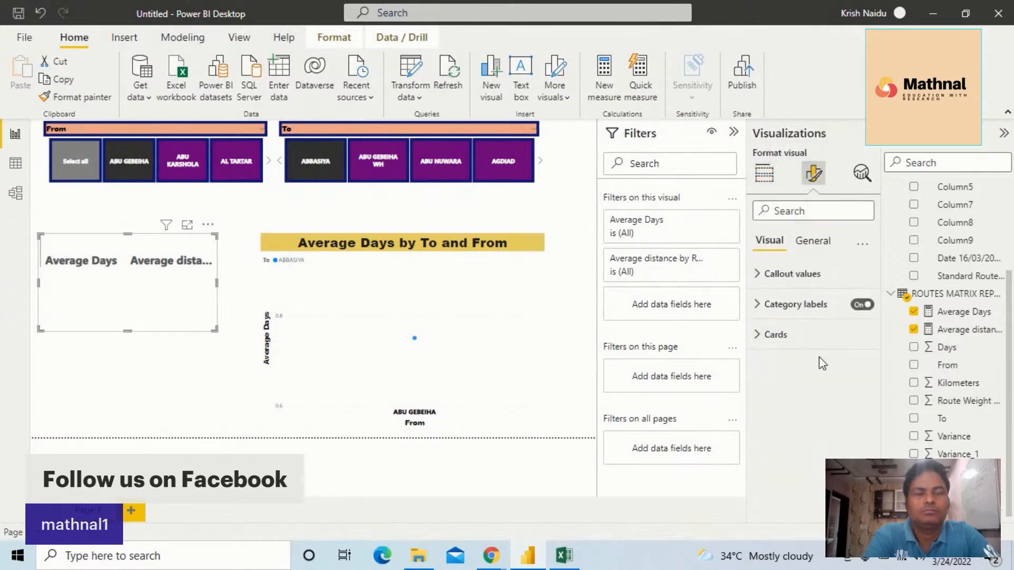
pyautogui.click(811, 242)
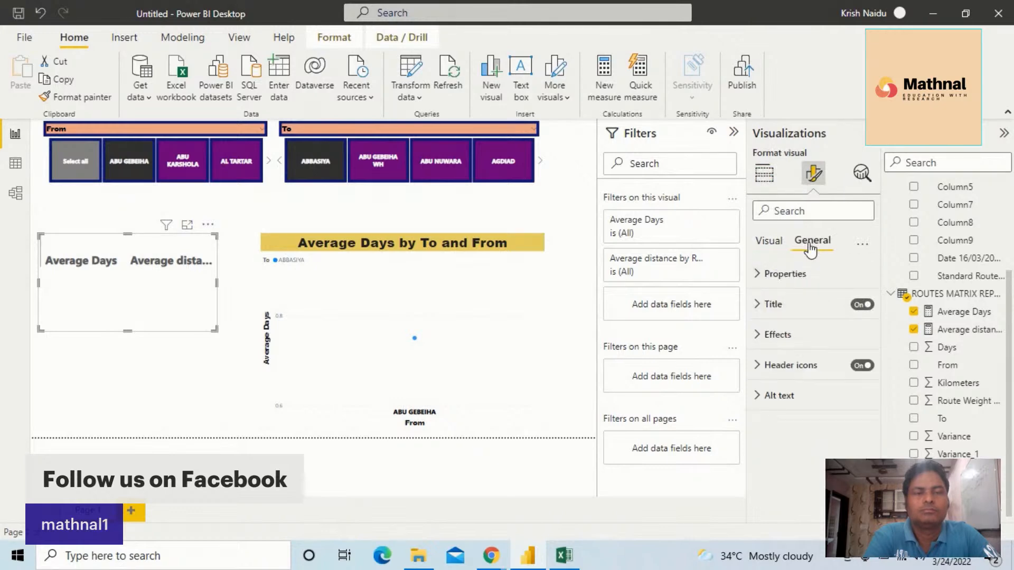
# Set the background colour of the multi-row card's cards to black
pyautogui.click(774, 246)
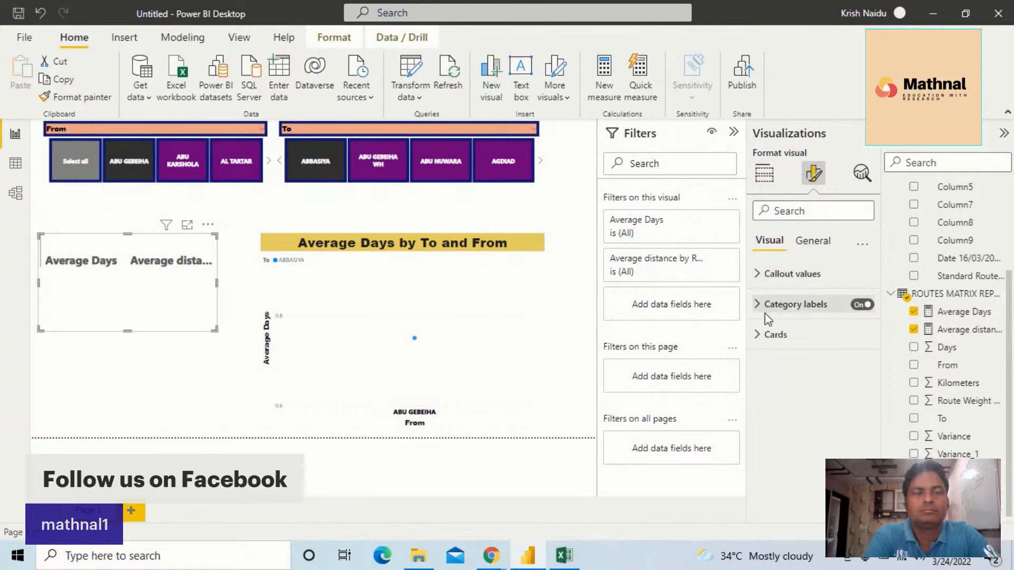
pyautogui.click(763, 334)
pyautogui.scroll(-2, 819, 389)
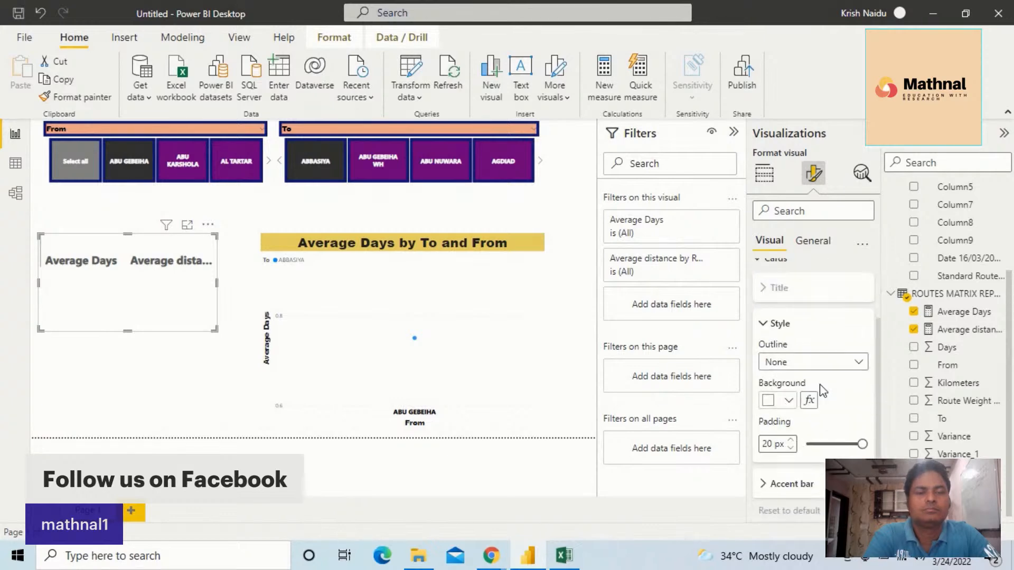
pyautogui.click(791, 400)
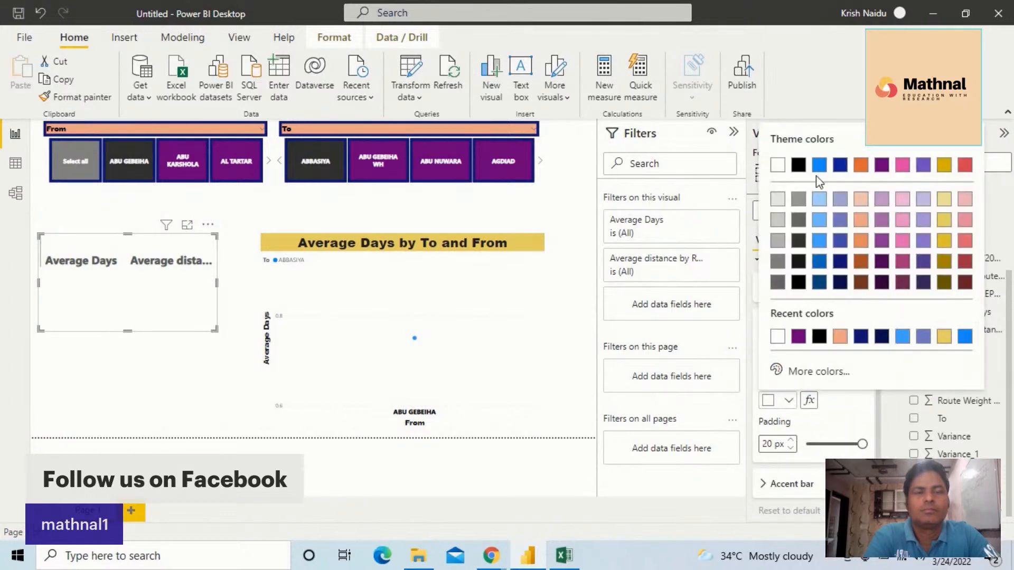
pyautogui.click(798, 166)
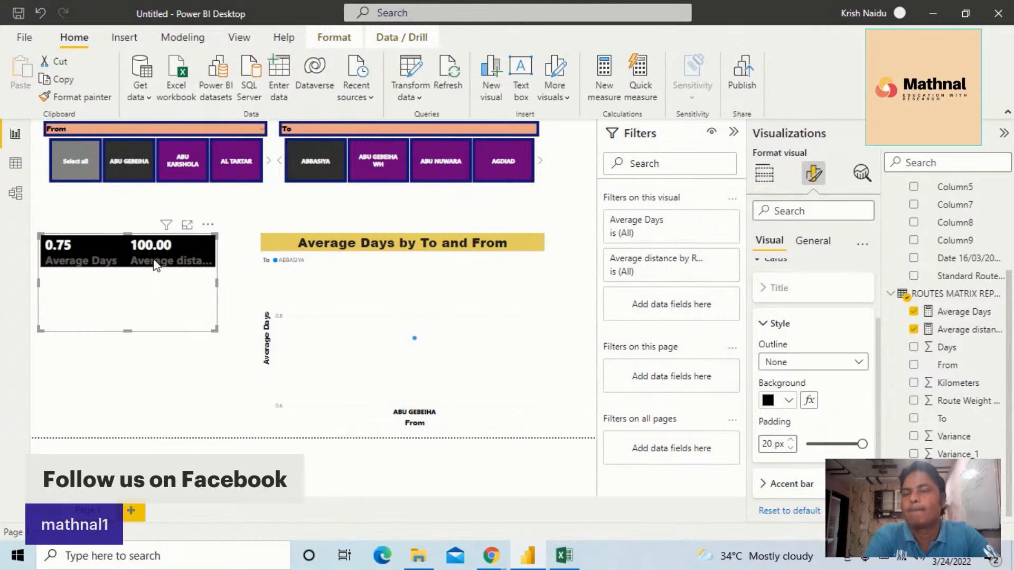
# Reduce the multi-row card's height to its black area, widen it up to the scatter chart, and reapply the black card background
pyautogui.moveTo(127, 331); pyautogui.dragTo(139, 271)
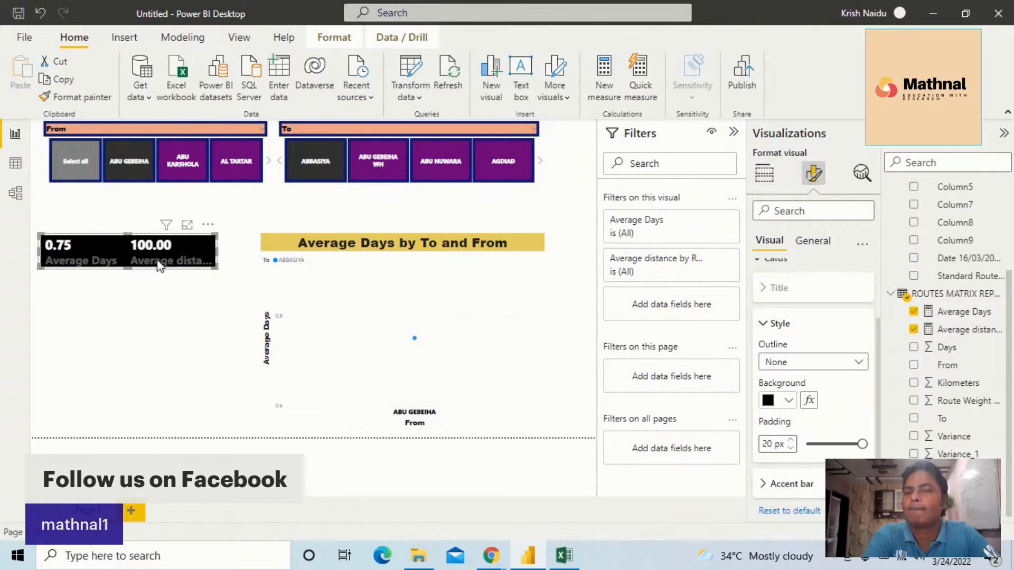
pyautogui.moveTo(215, 267); pyautogui.dragTo(255, 265)
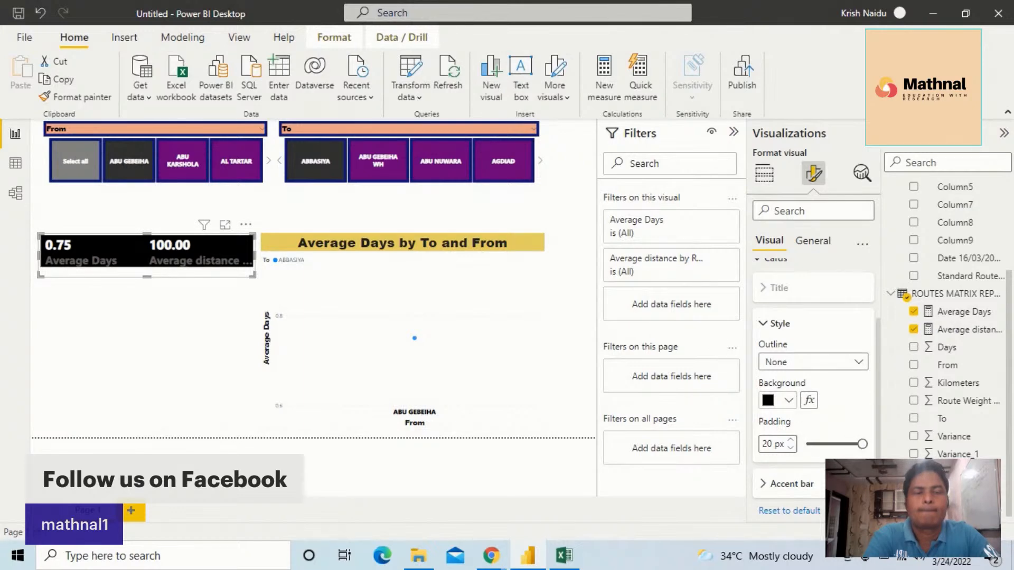
pyautogui.click(788, 401)
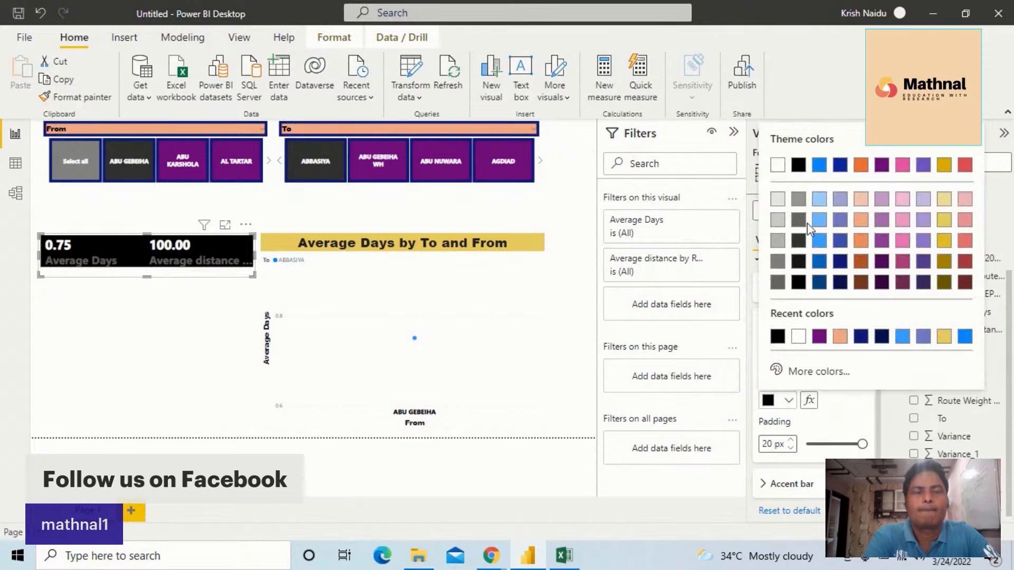
pyautogui.click(799, 165)
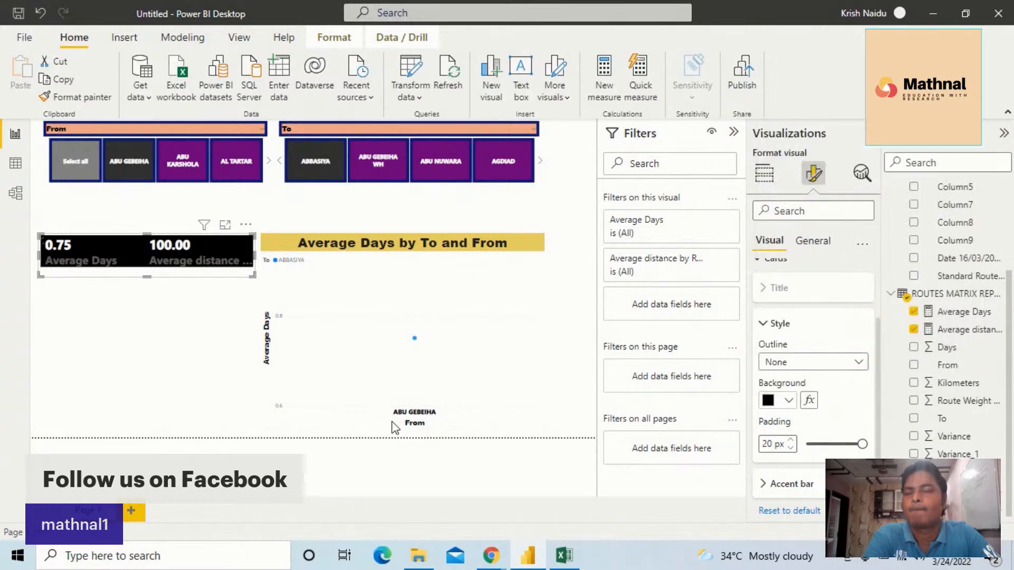
# Give the multi-row card a Bottom only outline with an outline weight of 10
pyautogui.click(801, 363)
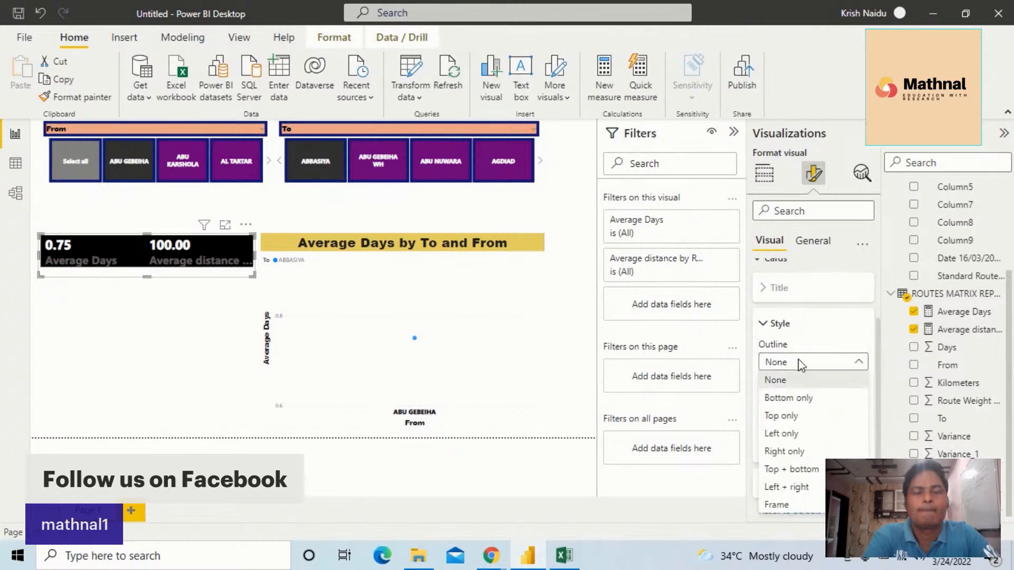
pyautogui.click(813, 402)
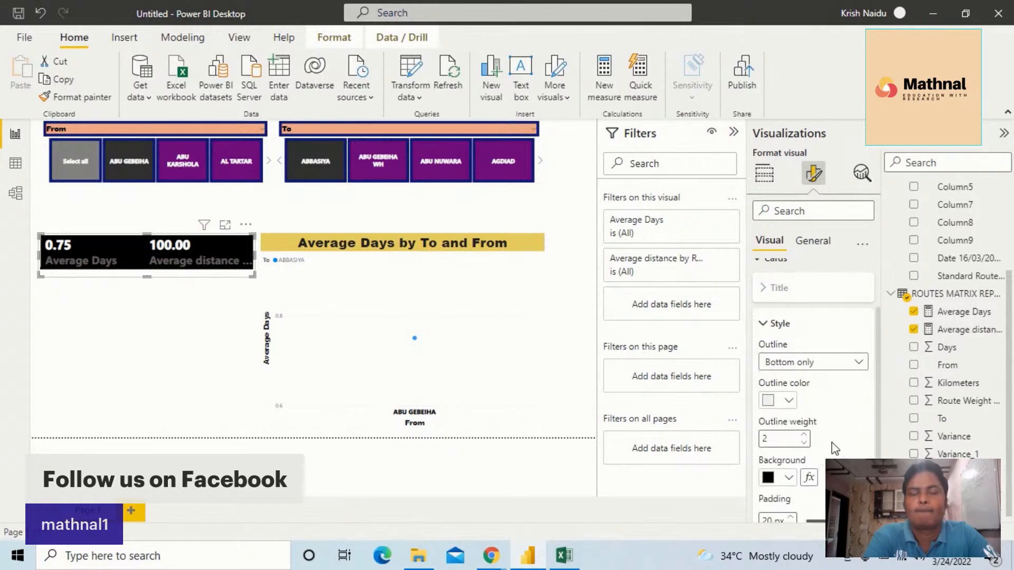
pyautogui.click(804, 435)
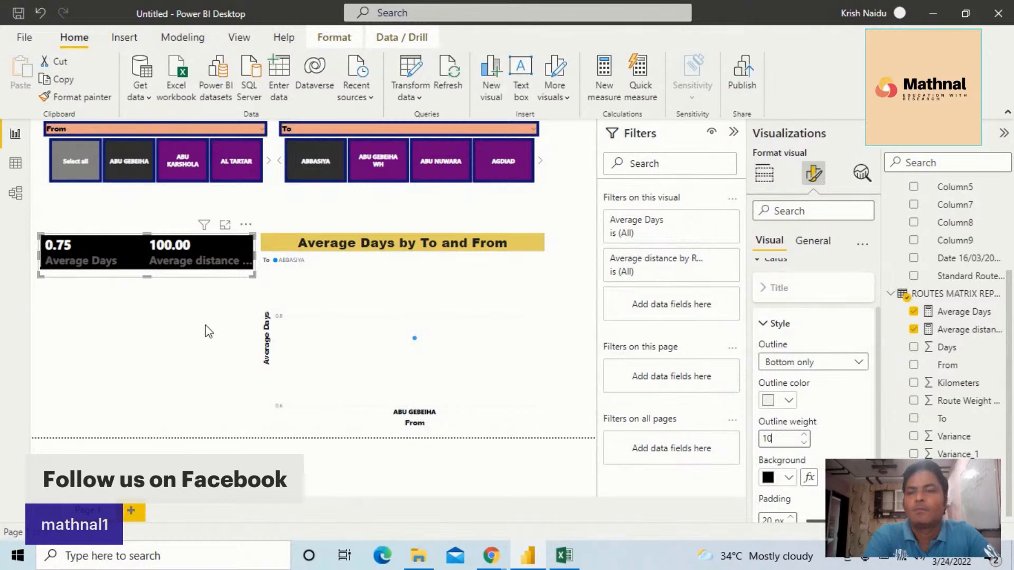
pyautogui.click(154, 251)
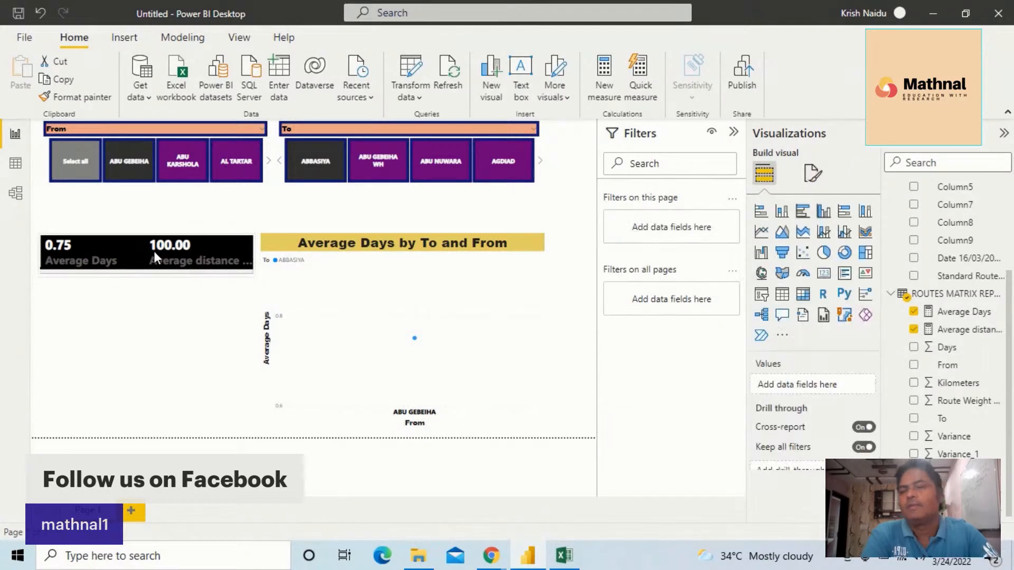
pyautogui.click(154, 251)
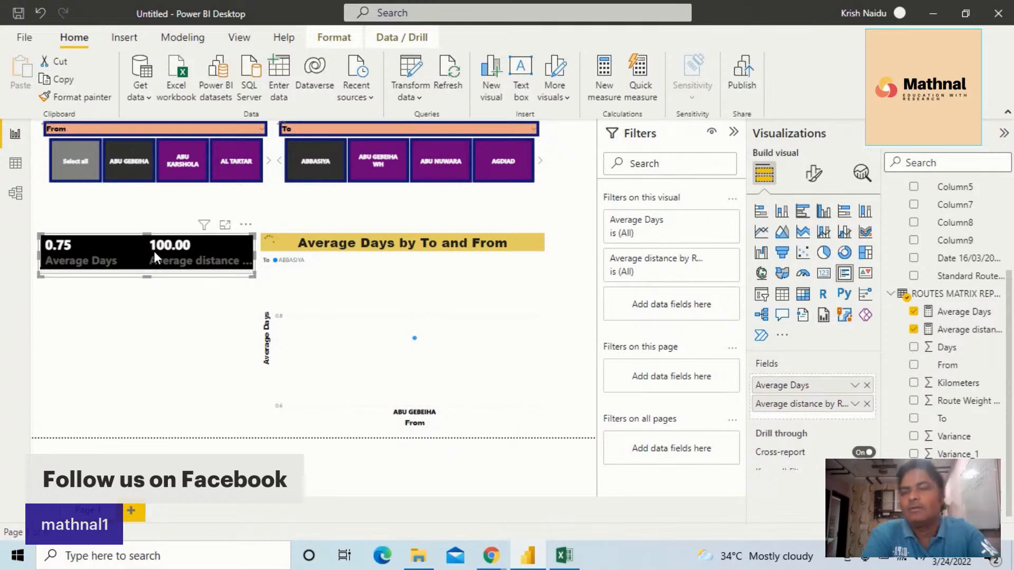
# Clear the existing From and To slicer selections and select all values in both slicers
pyautogui.click(71, 160)
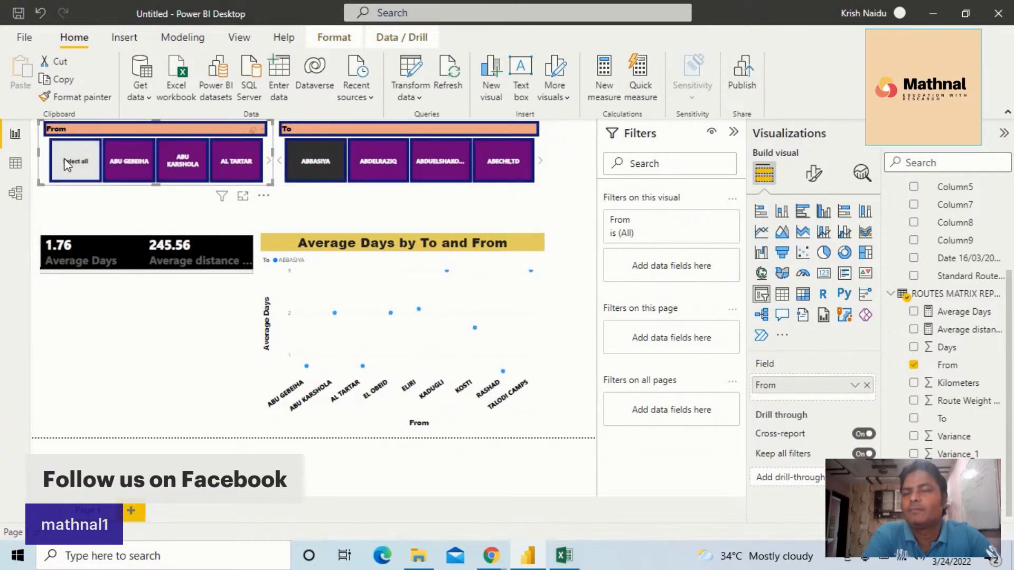
pyautogui.click(315, 172)
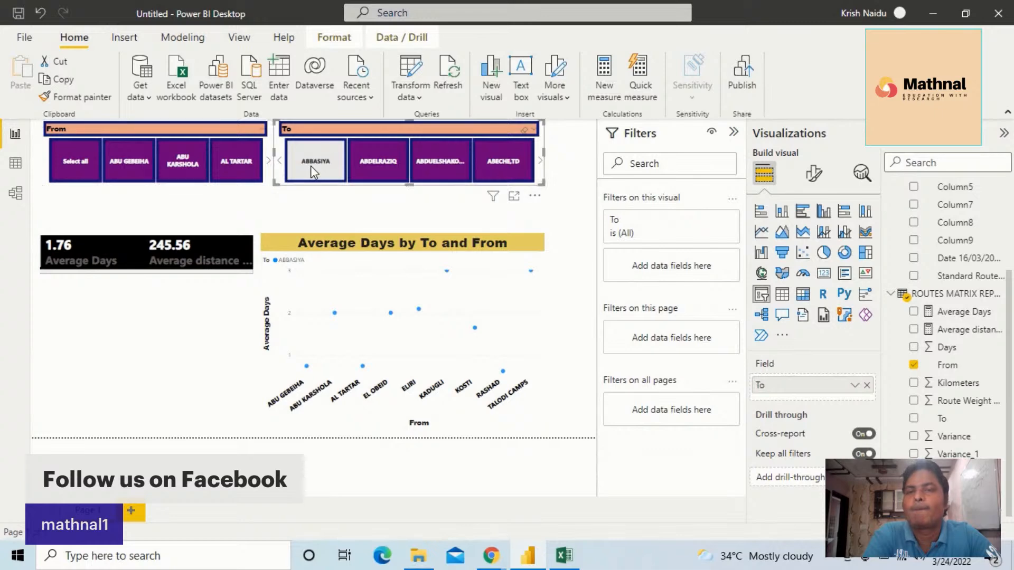
pyautogui.click(274, 161)
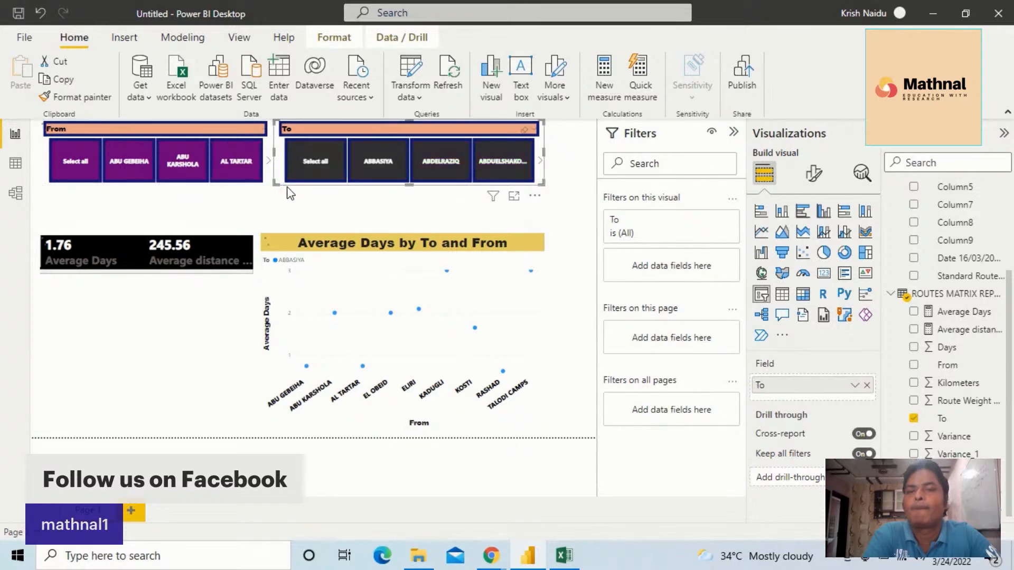
pyautogui.click(296, 178)
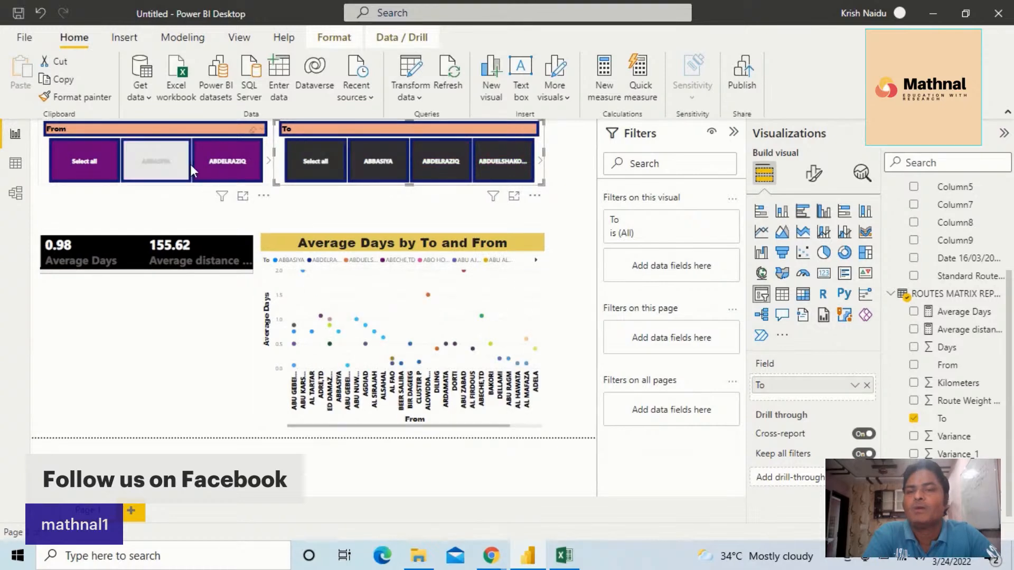
pyautogui.click(165, 176)
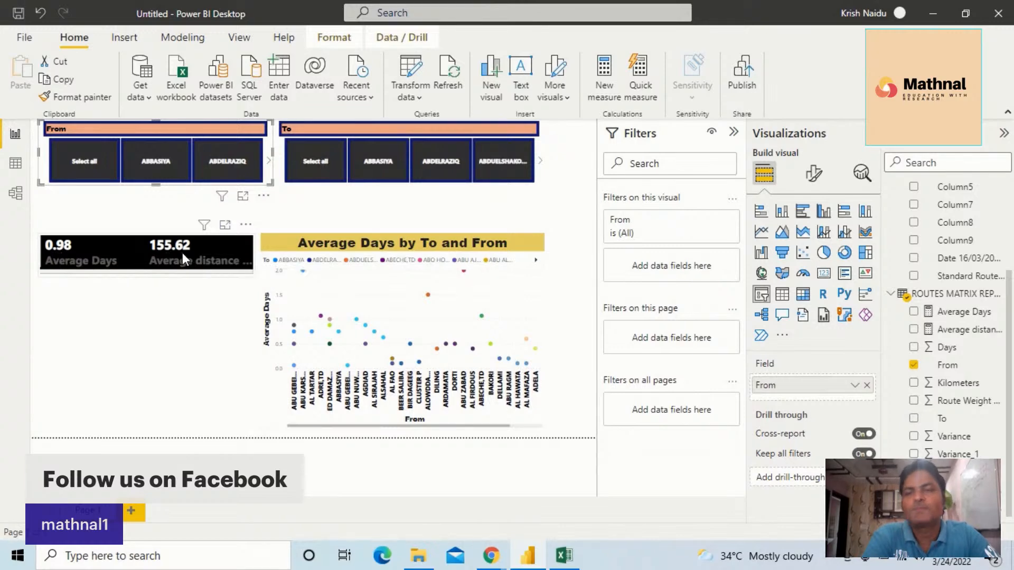
# Exclude ABBASIYA from the From slicer selection and ABDELRAZIQ from the To slicer selection
pyautogui.click(153, 168)
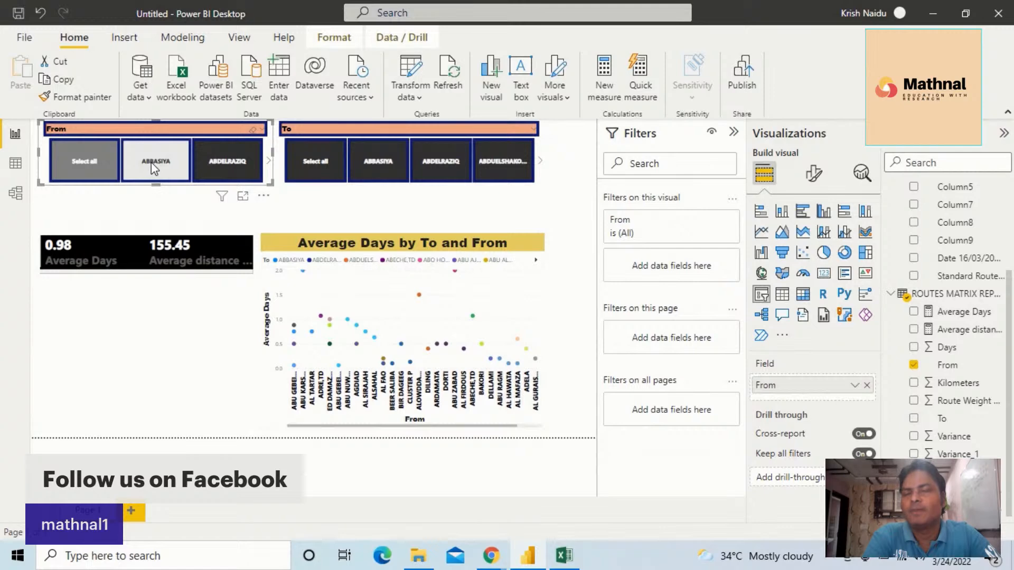
pyautogui.click(426, 166)
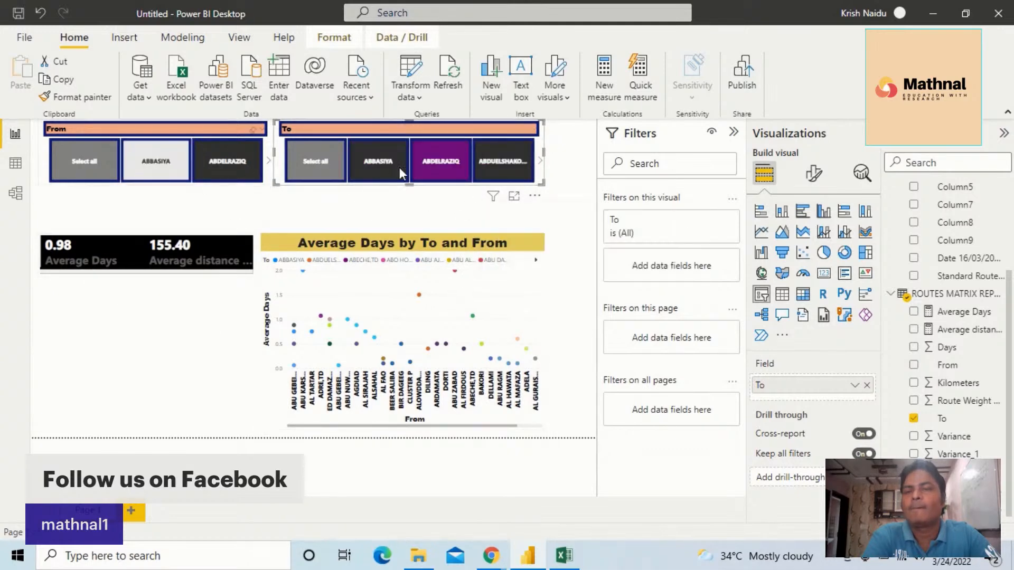
# Clear ABBASIYA in the From slicer and select ABDUELSHAKOOR instead of ABDELRAZIQ in the To slicer
pyautogui.click(160, 159)
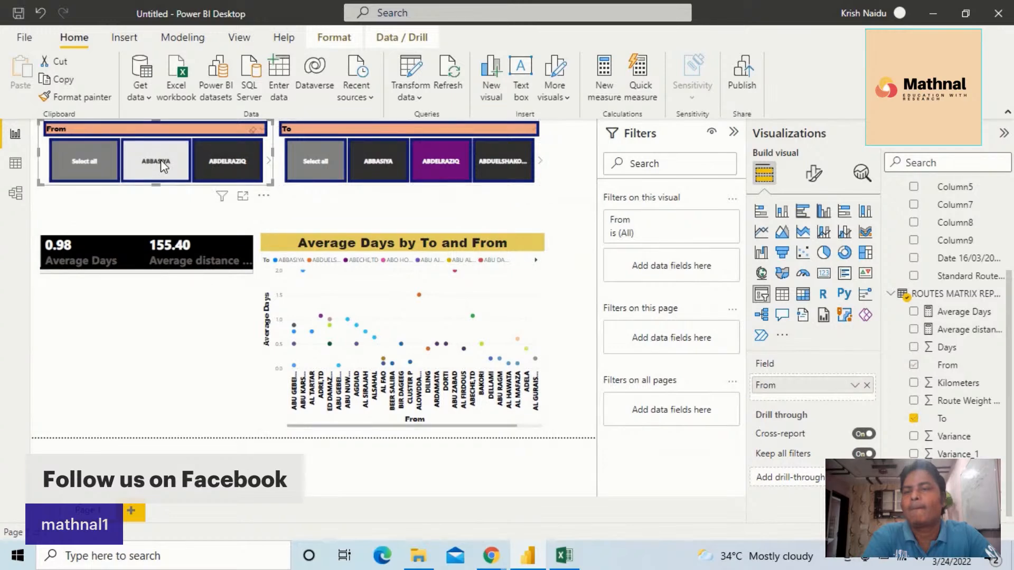
pyautogui.click(162, 165)
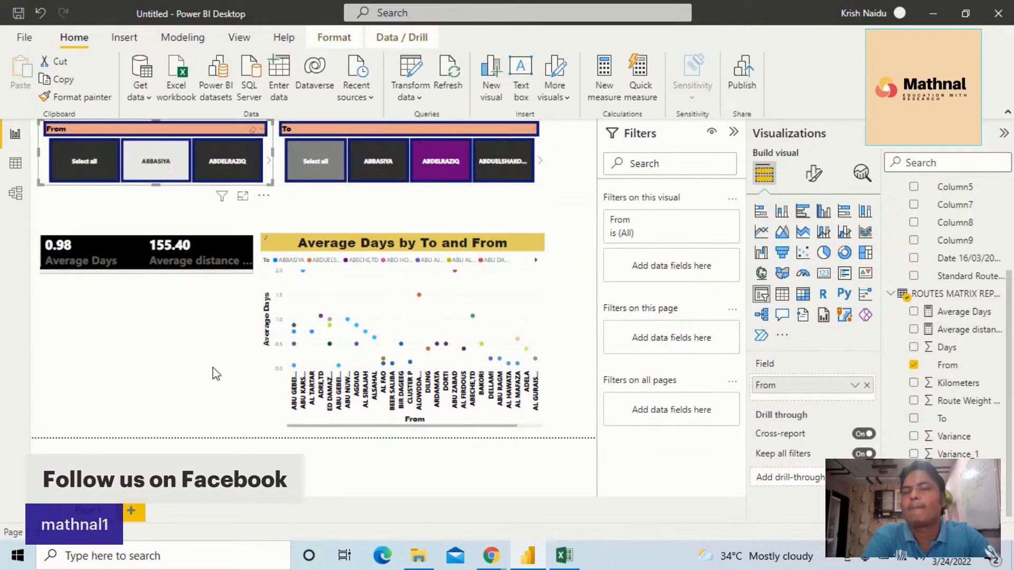
pyautogui.click(156, 161)
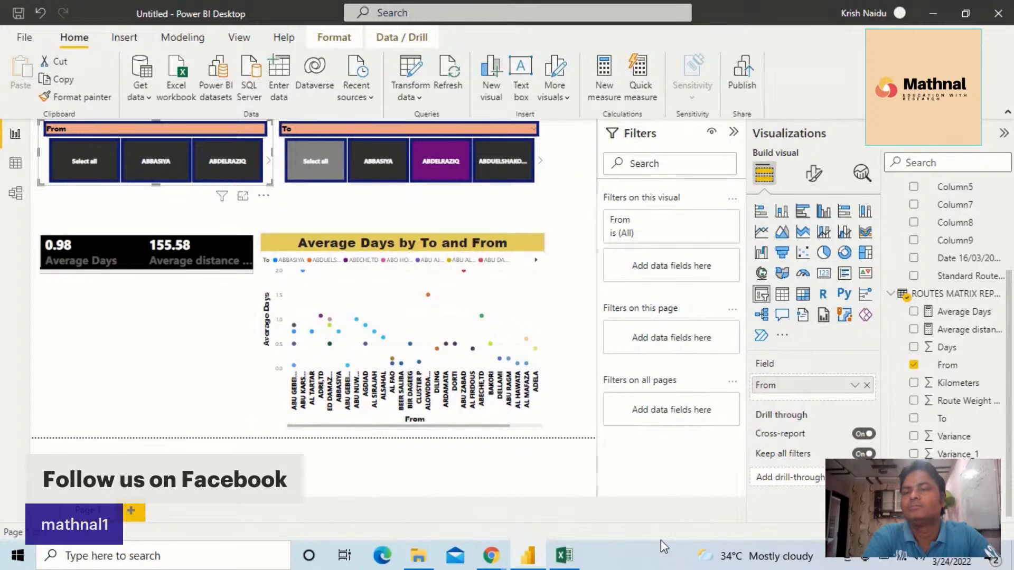
pyautogui.click(498, 164)
pyautogui.click(448, 176)
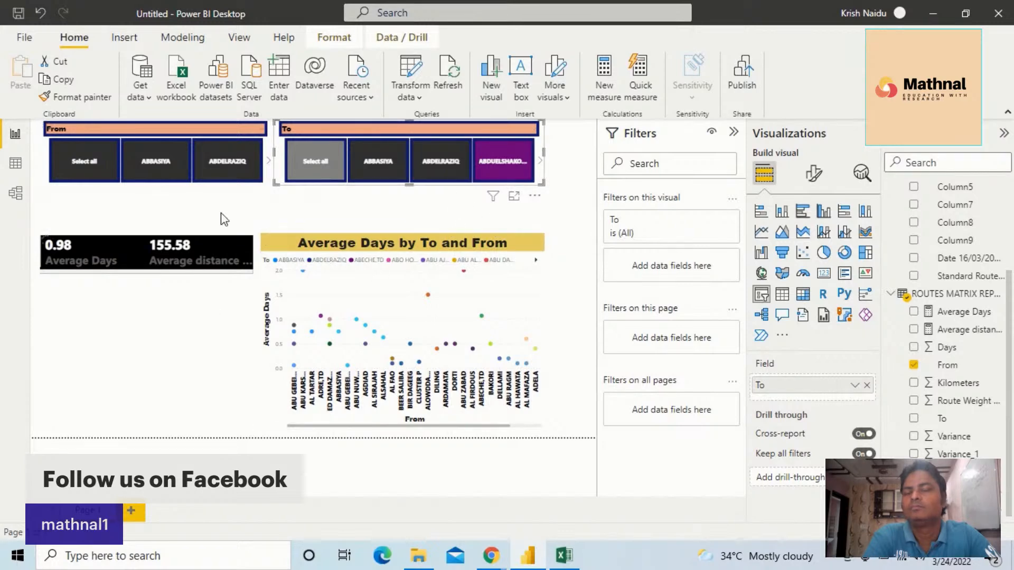
# Select ABBASIYA in the From slicer and ABU AJOORA instead of ABDUELSHAKOOR in the To slicer
pyautogui.click(150, 160)
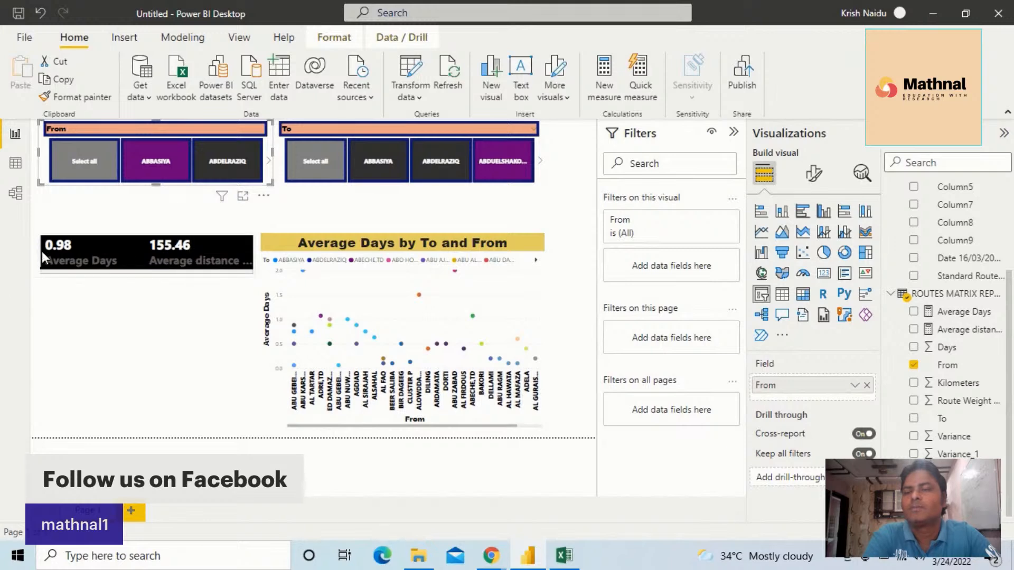
pyautogui.click(521, 178)
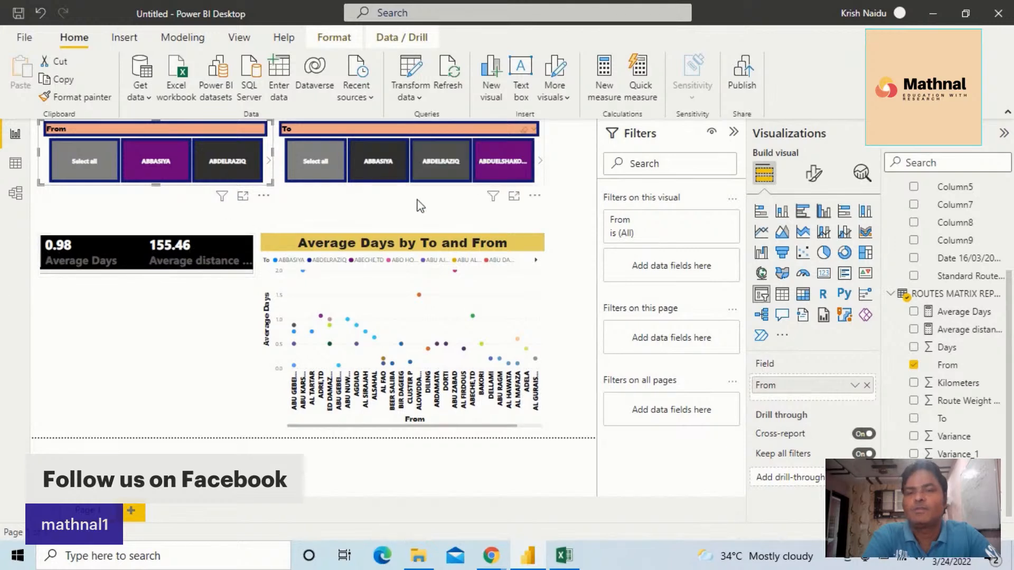
pyautogui.click(540, 160)
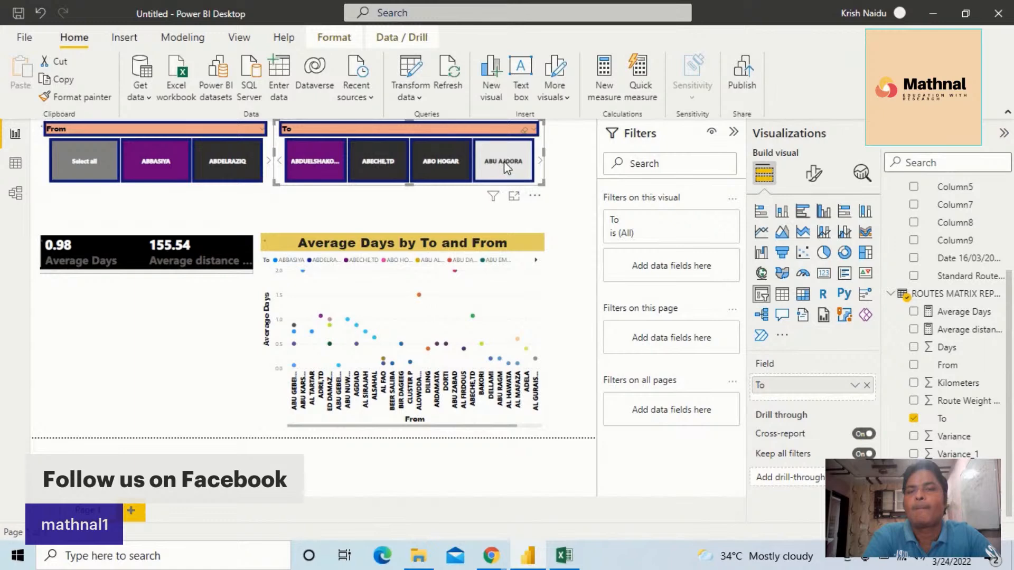
pyautogui.moveTo(504, 161); pyautogui.dragTo(484, 190)
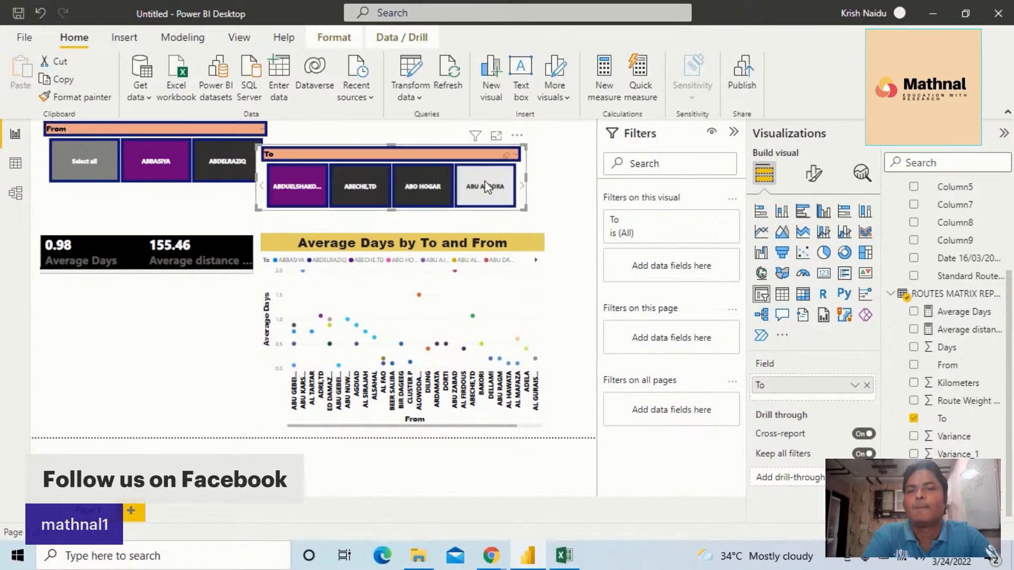
pyautogui.click(485, 187)
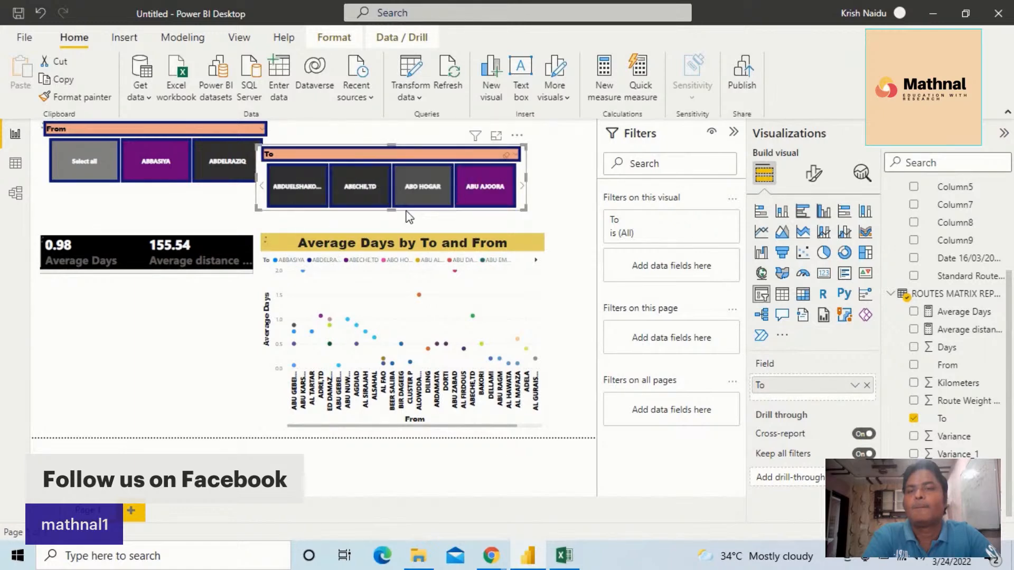
# Realign the To slicer beside the From slicer and clear every value in the From slicer
pyautogui.click(198, 249)
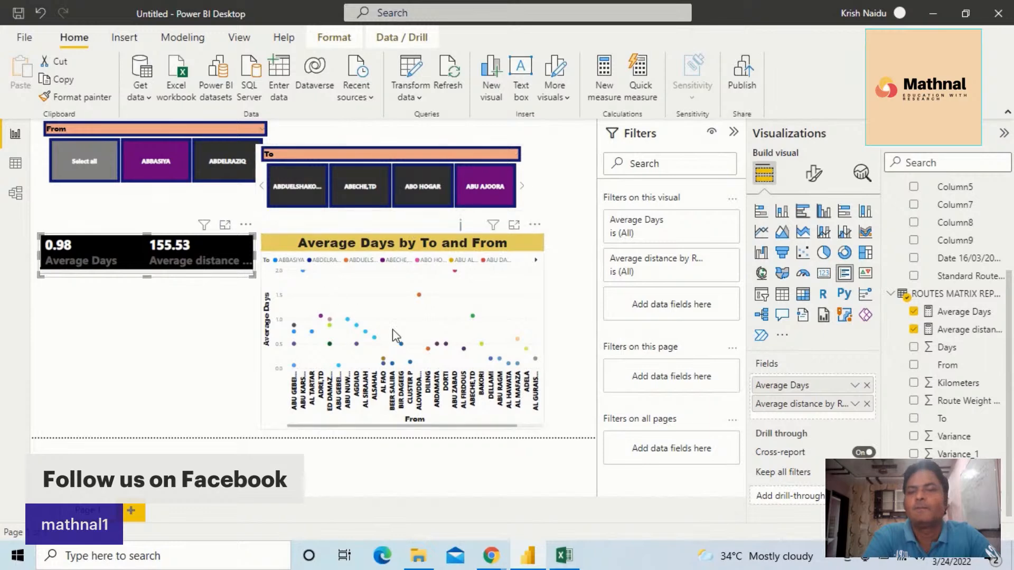
pyautogui.click(221, 168)
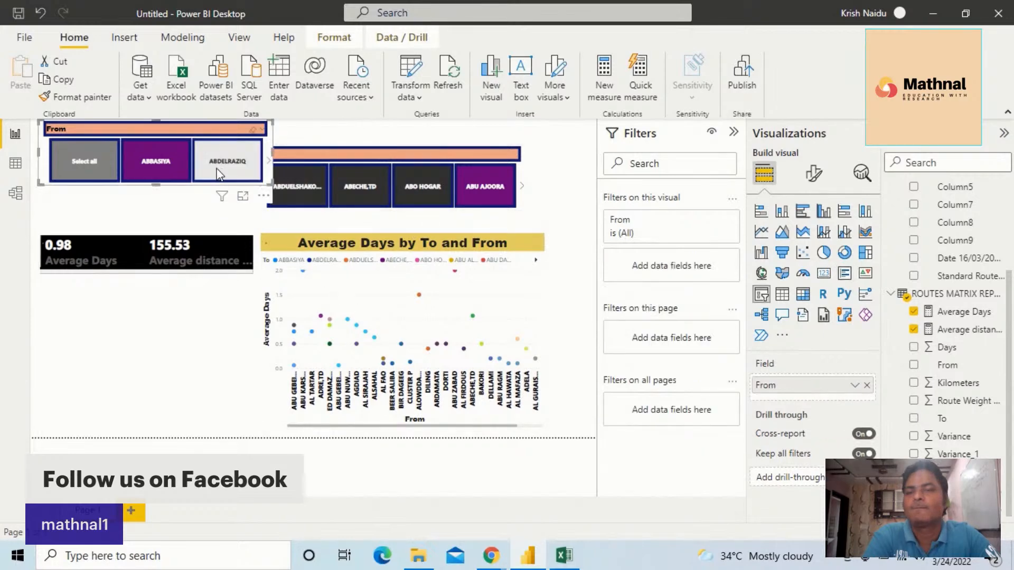
pyautogui.click(87, 173)
pyautogui.moveTo(366, 144); pyautogui.dragTo(392, 129)
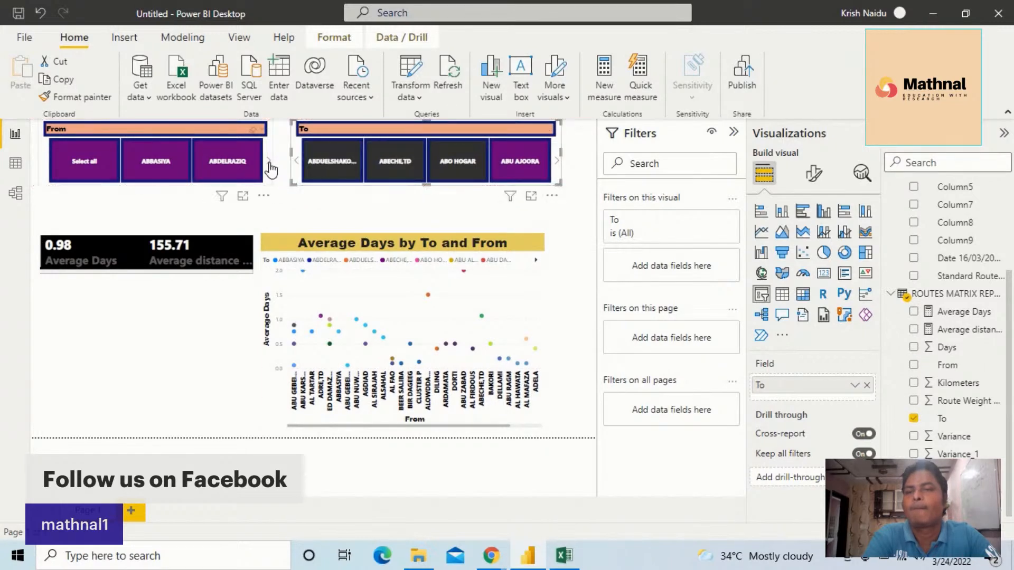
pyautogui.click(88, 164)
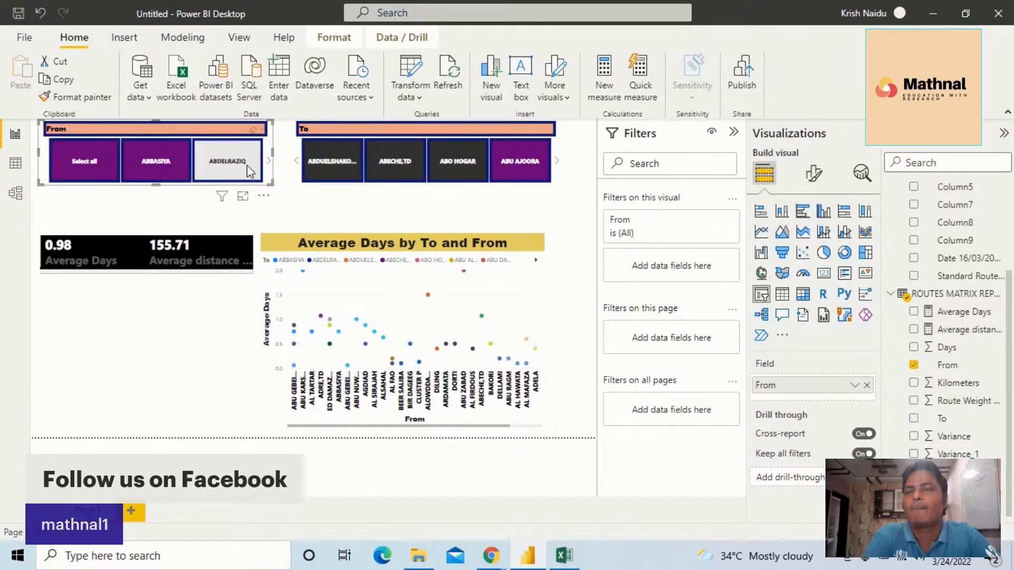
pyautogui.click(84, 161)
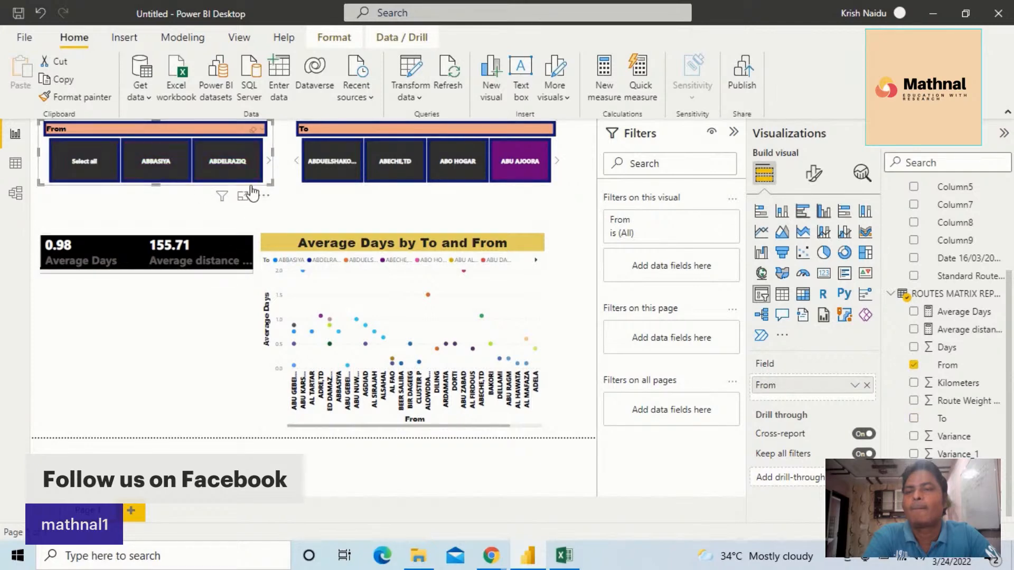
# Find ABO HOGAR in the From slicer and leave it as the selected value
pyautogui.click(268, 168)
pyautogui.click(269, 168)
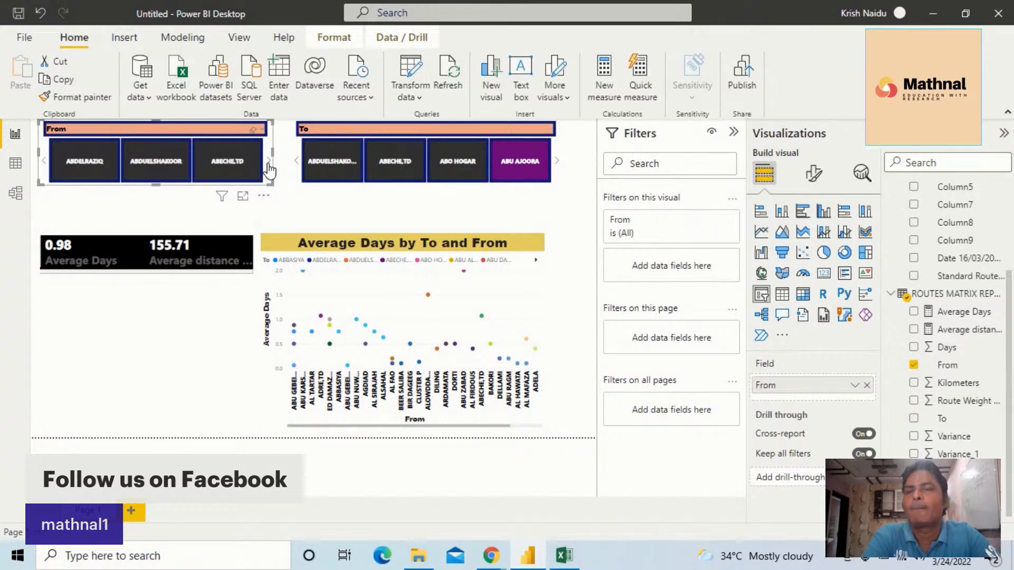
pyautogui.click(269, 168)
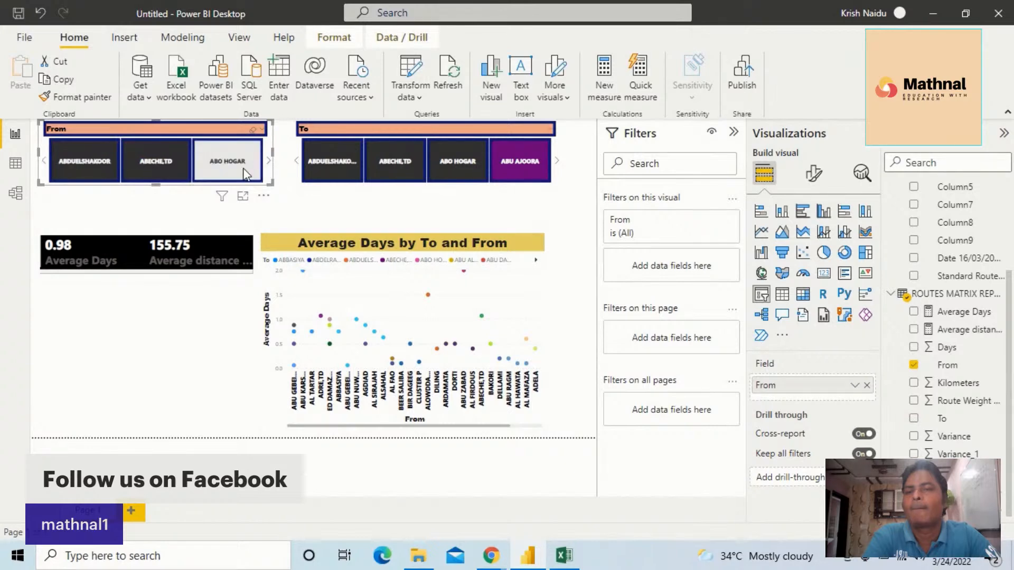
pyautogui.click(245, 175)
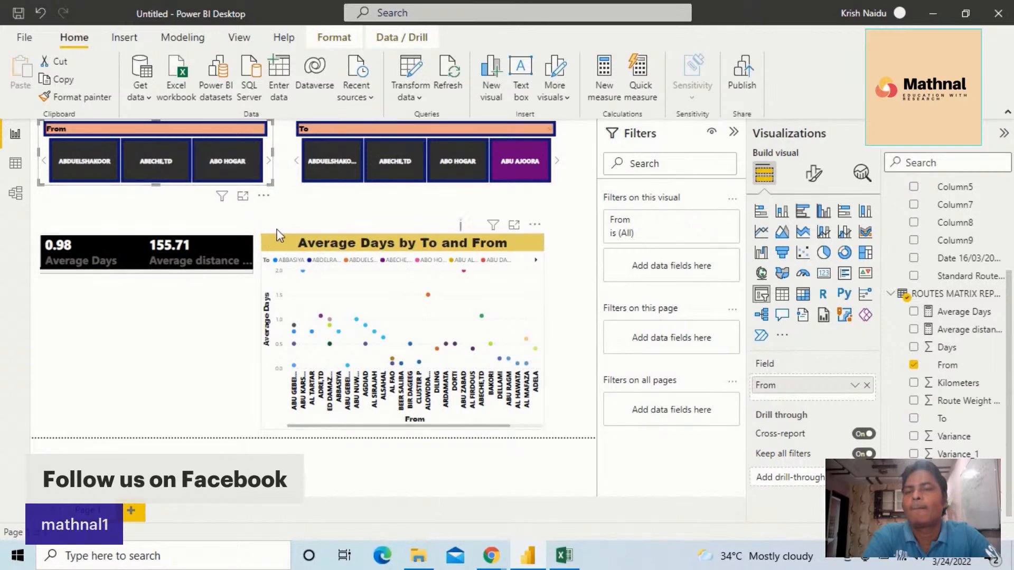
pyautogui.click(224, 161)
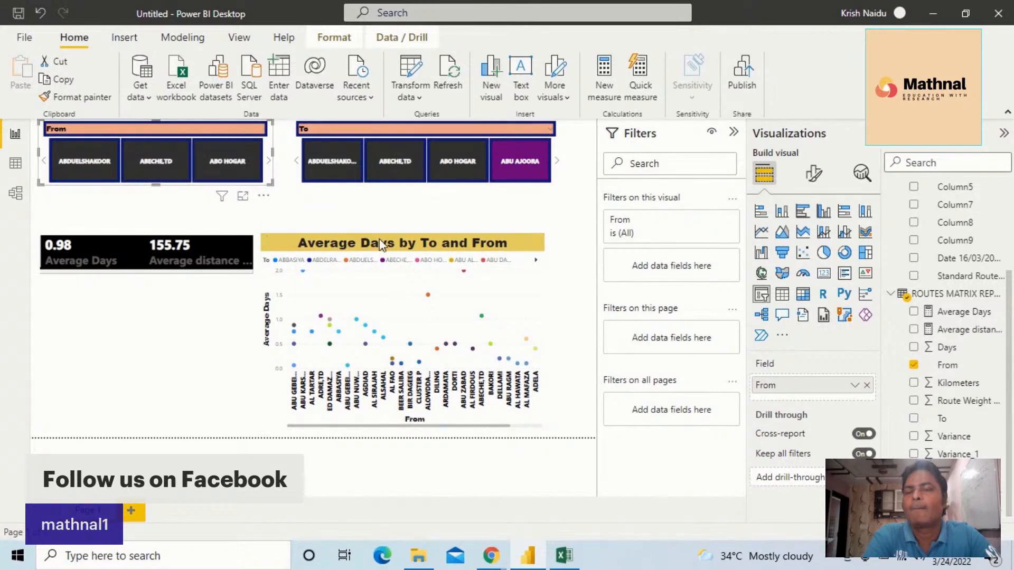
pyautogui.click(217, 155)
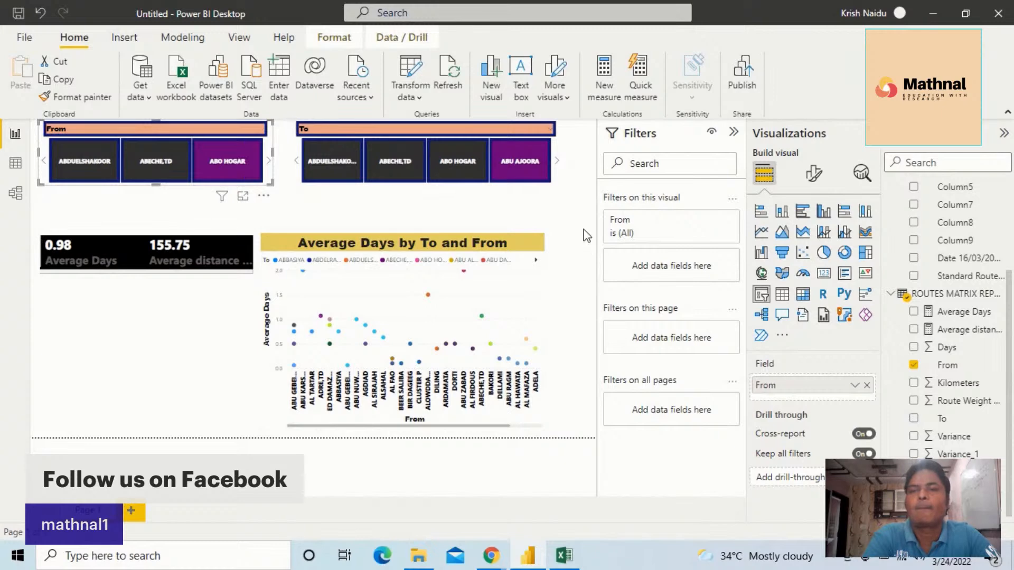
# Try ABO HOGAR alongside ABU AJOORA in the To slicer and clear both values
pyautogui.click(481, 180)
pyautogui.moveTo(511, 198)
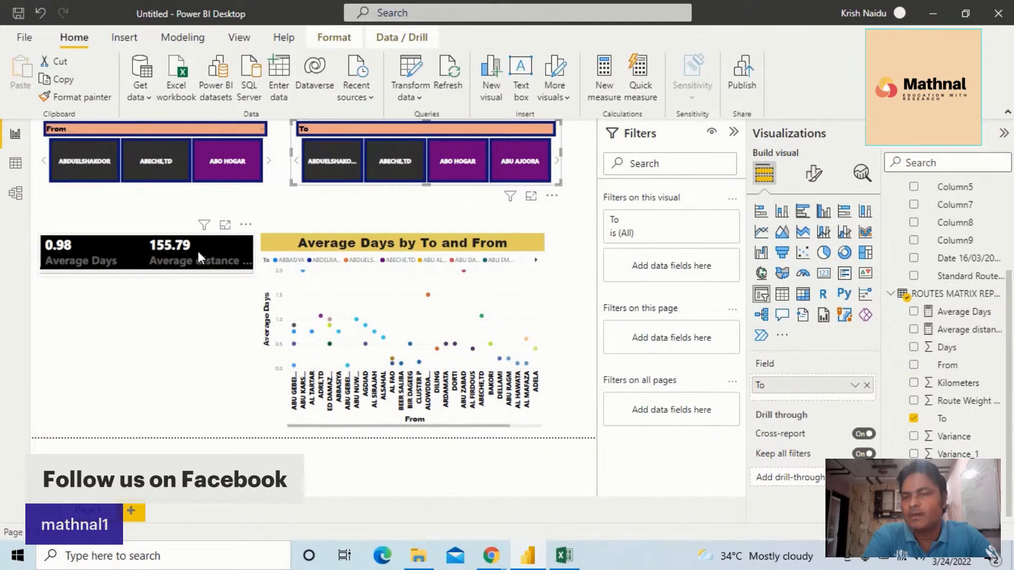
pyautogui.click(505, 161)
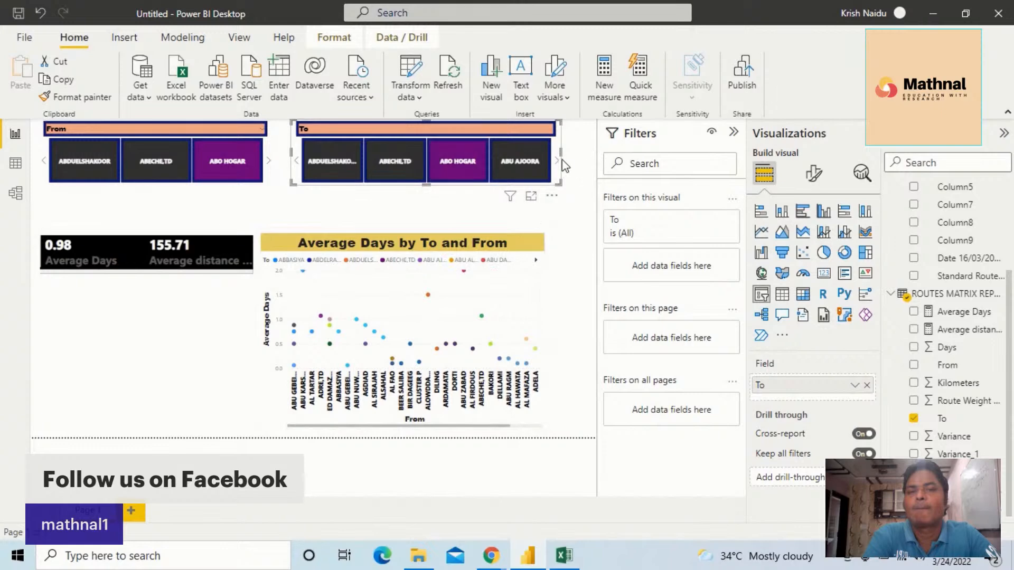
pyautogui.click(475, 171)
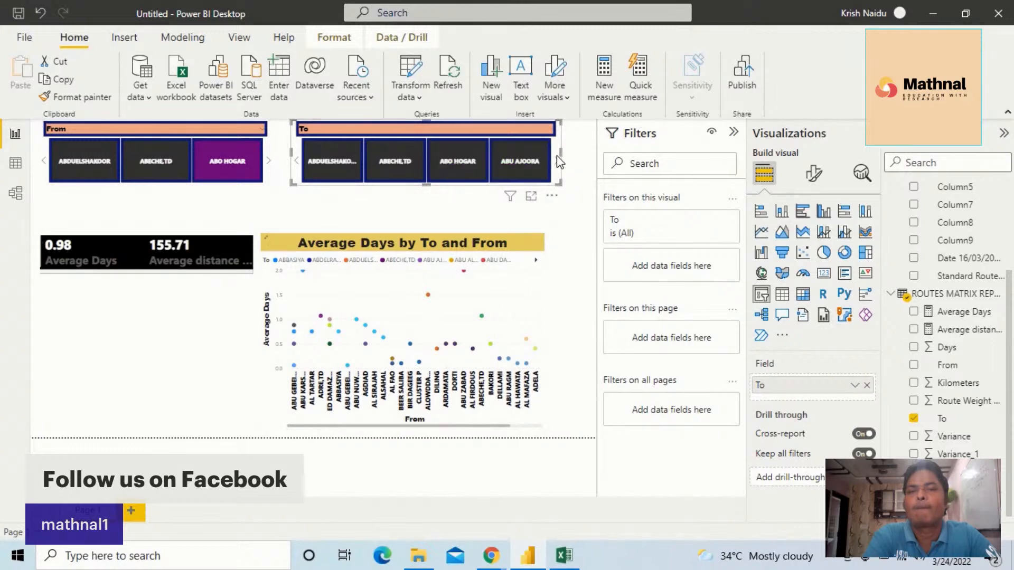
# Move along the To slicer's values and choose ABU KARINKA
pyautogui.click(557, 162)
pyautogui.click(556, 164)
pyautogui.click(557, 165)
pyautogui.click(556, 165)
pyautogui.click(557, 165)
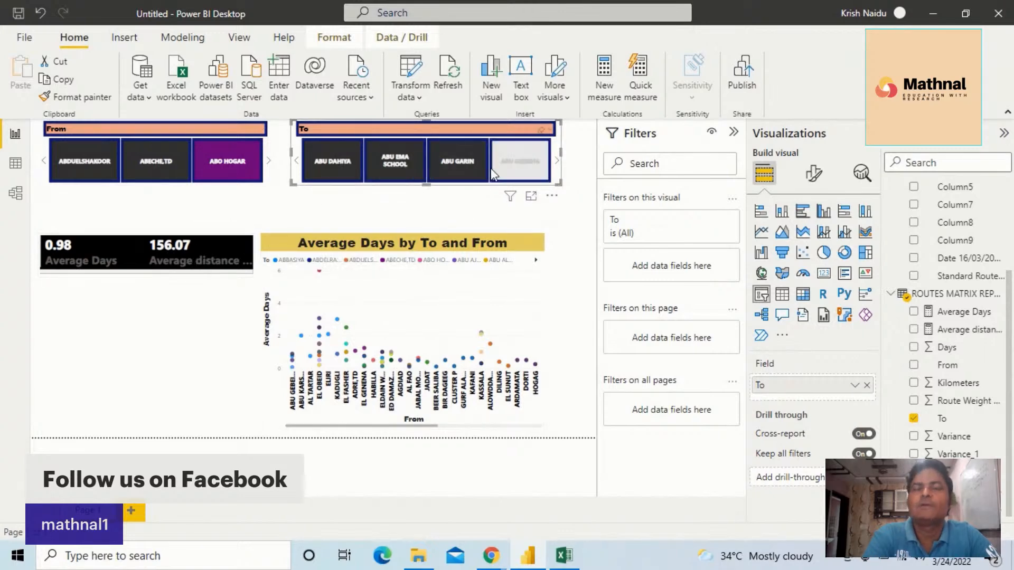
pyautogui.click(554, 161)
pyautogui.click(554, 162)
pyautogui.click(554, 162)
pyautogui.click(554, 161)
pyautogui.click(554, 161)
pyautogui.click(554, 161)
pyautogui.click(554, 162)
pyautogui.click(554, 162)
pyautogui.click(555, 163)
pyautogui.click(518, 165)
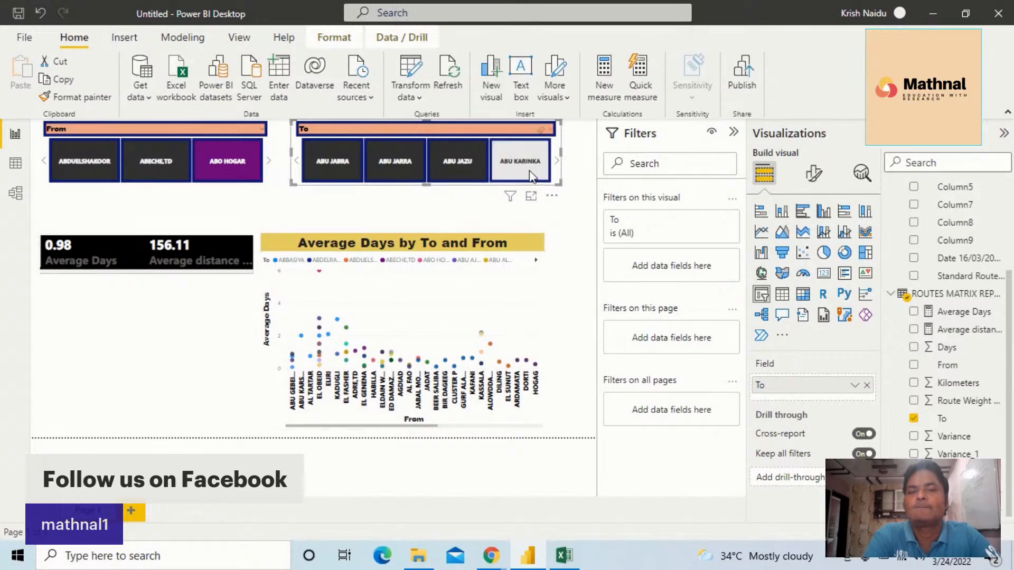
pyautogui.click(558, 167)
pyautogui.click(557, 166)
pyautogui.click(558, 166)
pyautogui.click(557, 166)
pyautogui.click(557, 166)
pyautogui.click(557, 166)
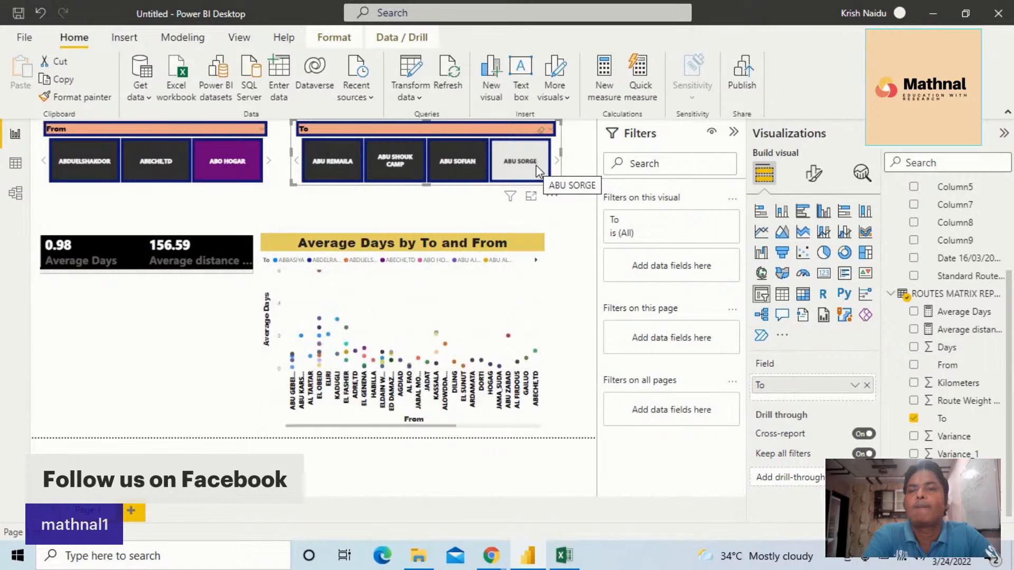
# Select ABECHE,TD in the From slicer in place of ABO HOGAR
pyautogui.click(142, 159)
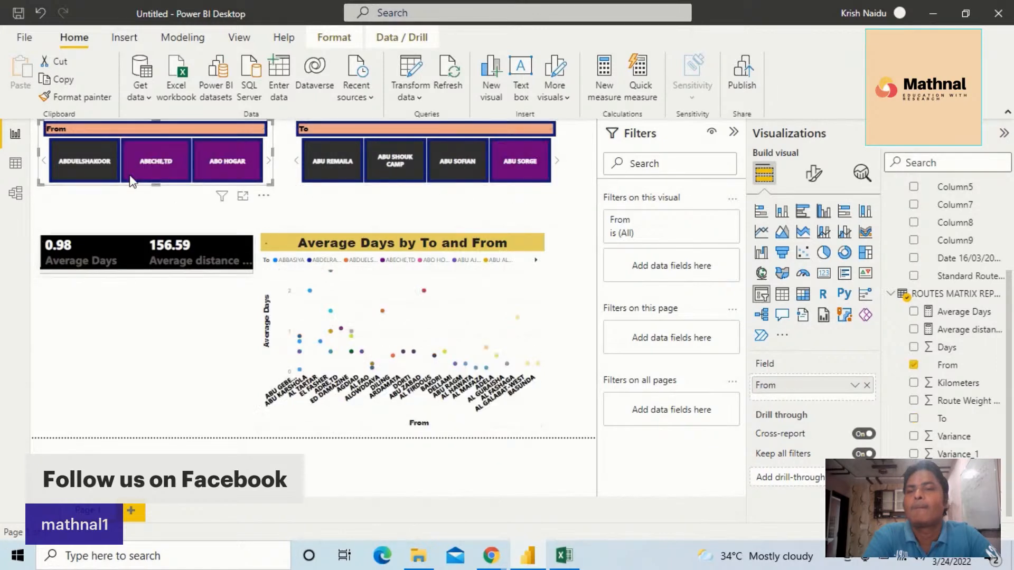
pyautogui.click(217, 158)
pyautogui.click(156, 170)
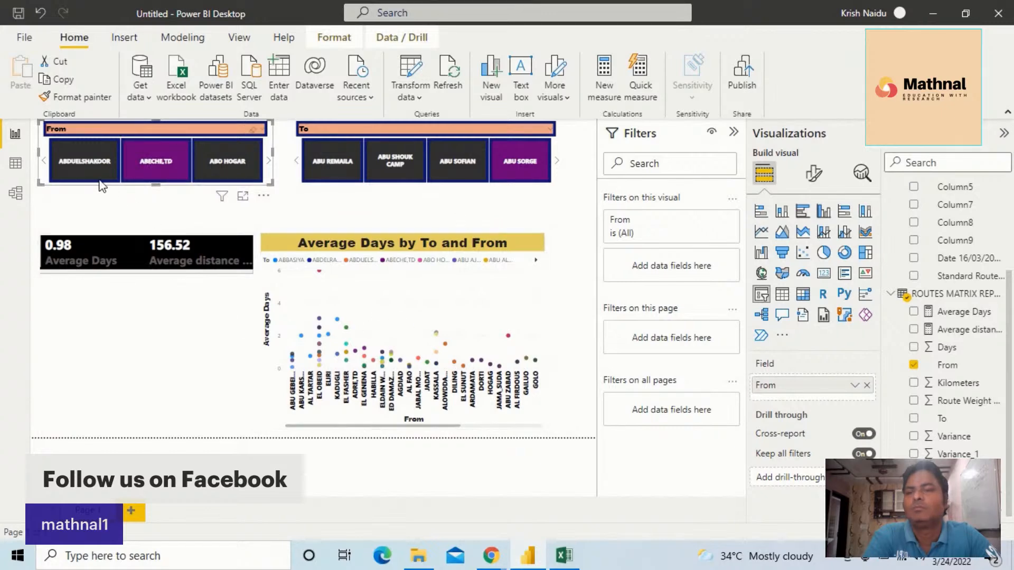
# Return to the start of the From slicer, select all its values and toggle ABBASIYA
pyautogui.click(44, 164)
pyautogui.click(44, 167)
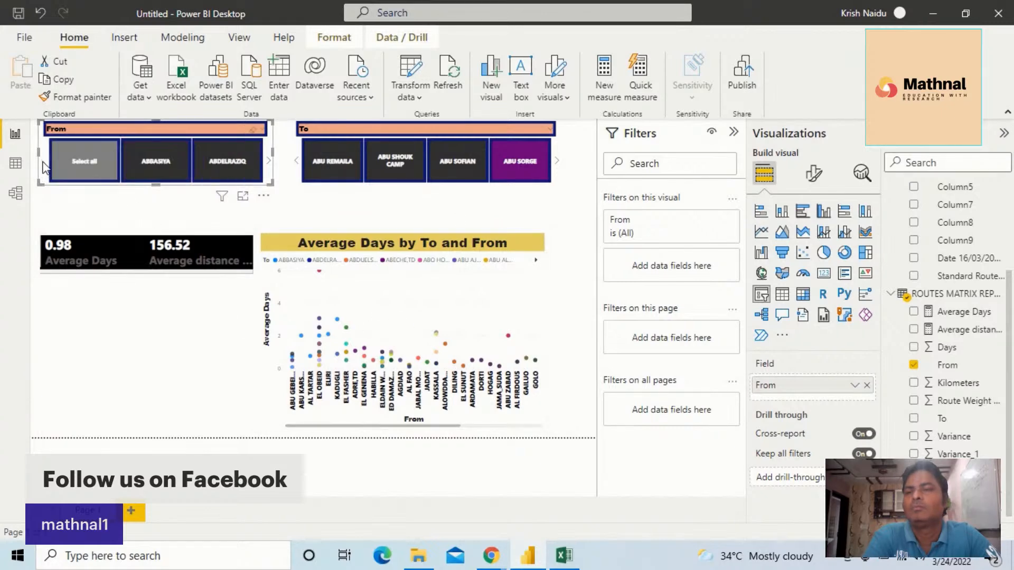
pyautogui.click(94, 166)
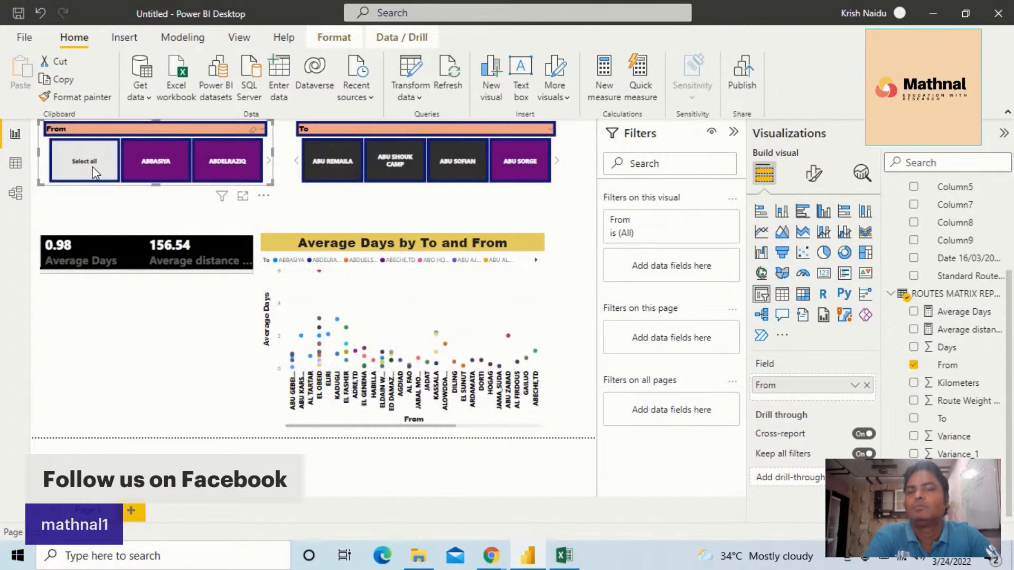
pyautogui.click(160, 171)
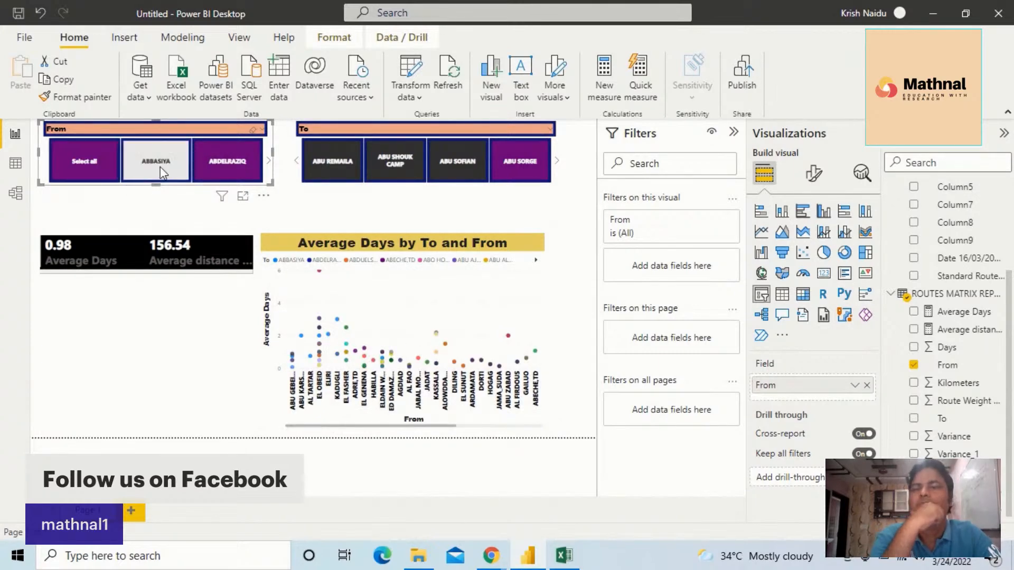
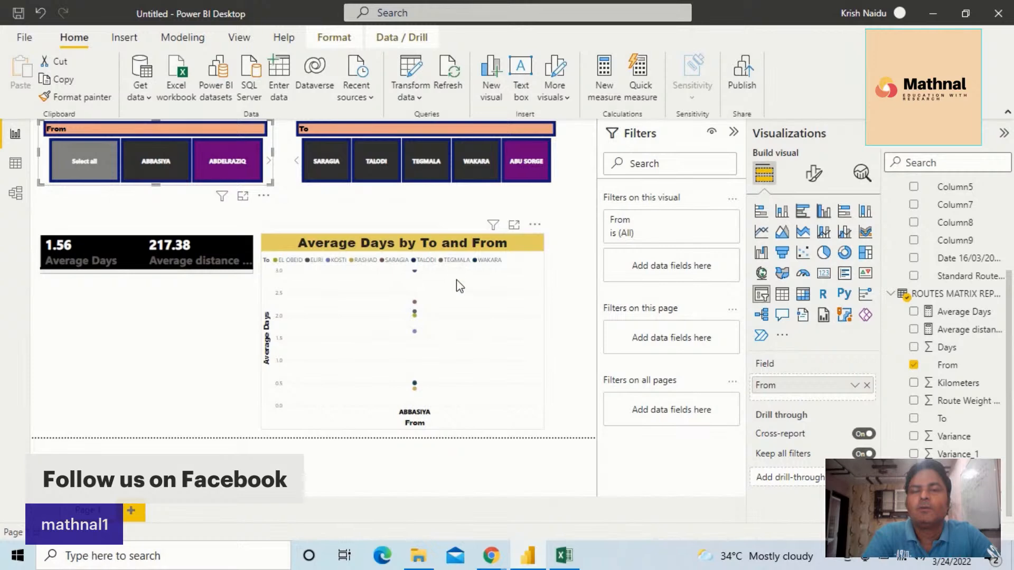
# Move the KPI card directly under the From slicer and place the scatter chart below it, resized to about the slicer's width
pyautogui.click(464, 332)
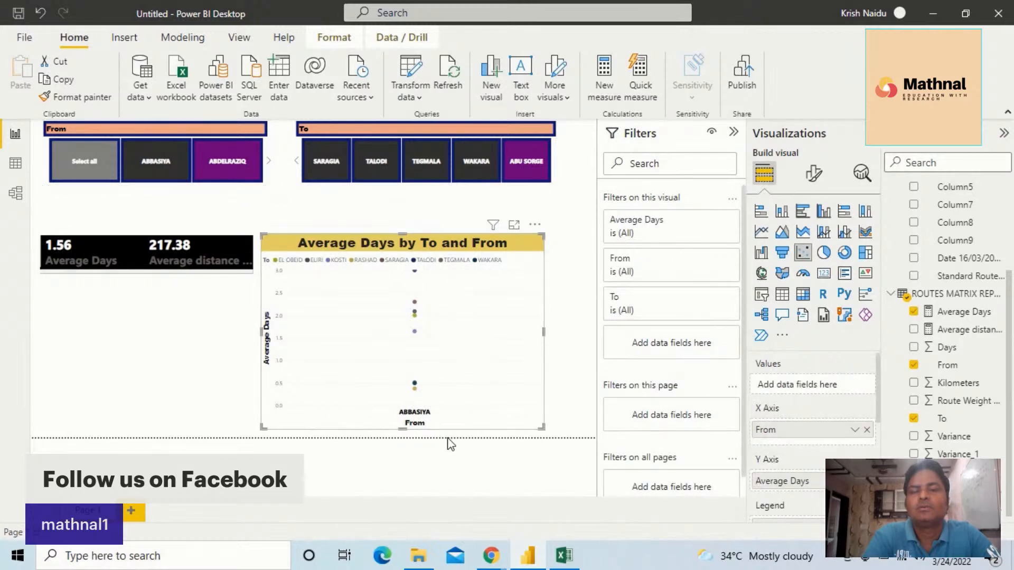
pyautogui.moveTo(541, 427); pyautogui.dragTo(416, 391)
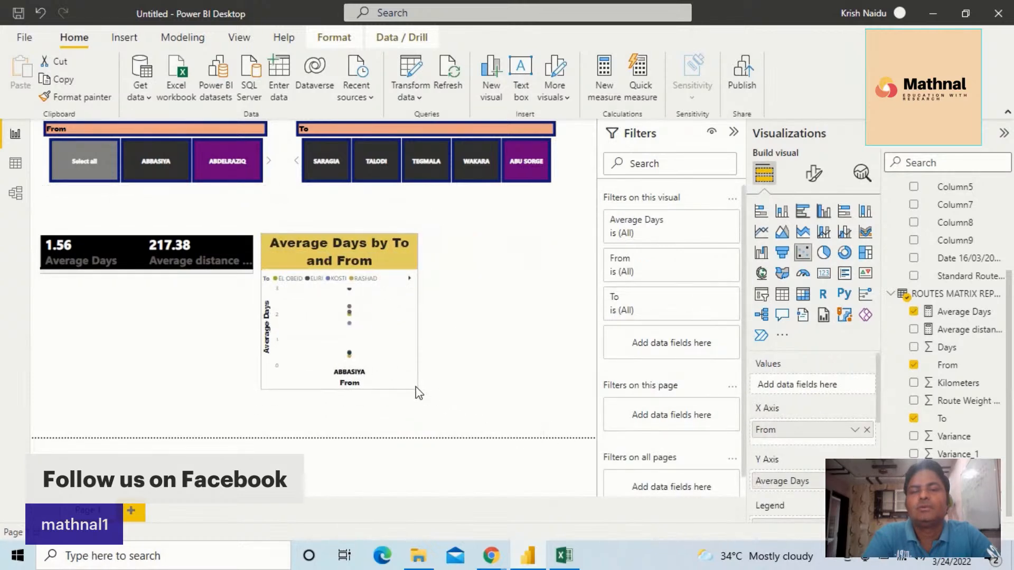
pyautogui.moveTo(342, 264); pyautogui.dragTo(243, 312)
pyautogui.moveTo(132, 248); pyautogui.dragTo(97, 204)
pyautogui.moveTo(95, 281)
pyautogui.mouseDown()
pyautogui.moveTo(100, 241)
pyautogui.moveTo(98, 264)
pyautogui.mouseUp()
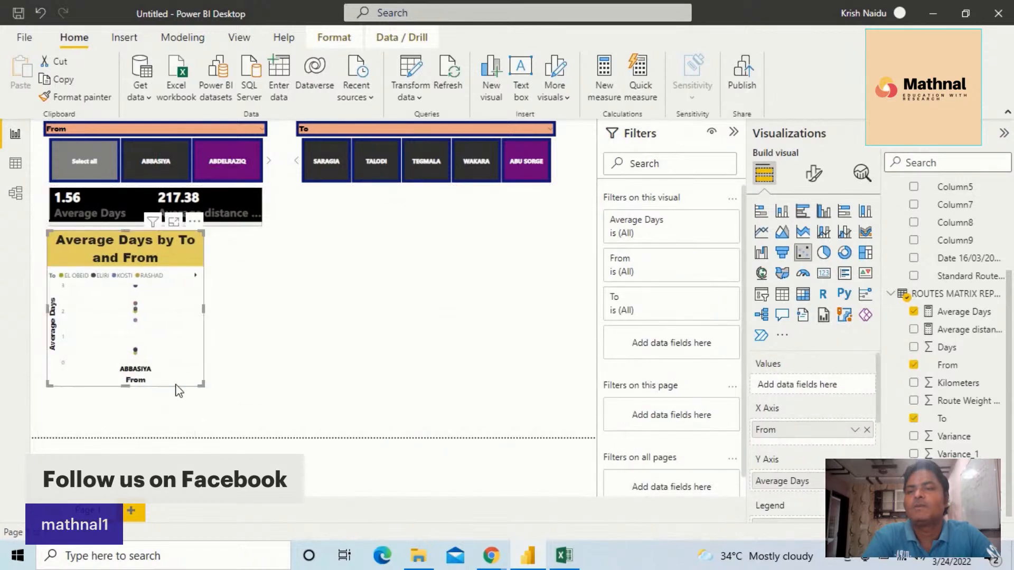
pyautogui.moveTo(200, 385); pyautogui.dragTo(256, 414)
pyautogui.click(294, 382)
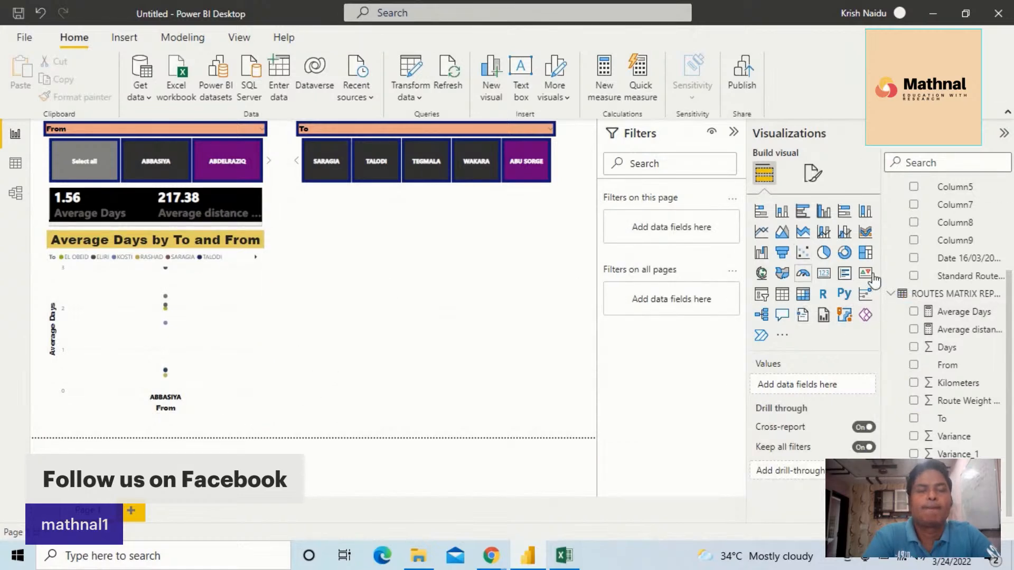
pyautogui.click(782, 295)
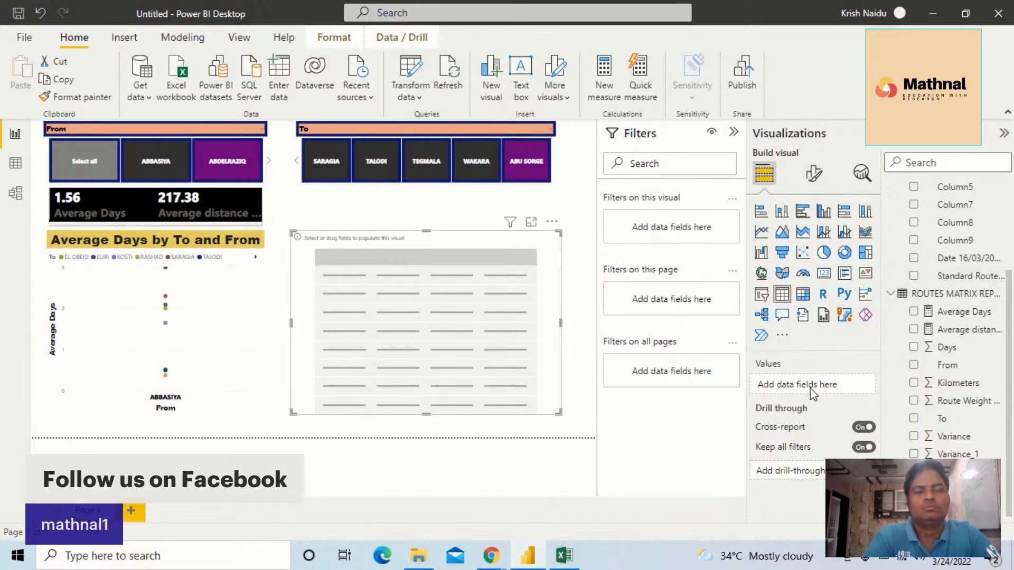
pyautogui.moveTo(944, 343); pyautogui.dragTo(808, 384)
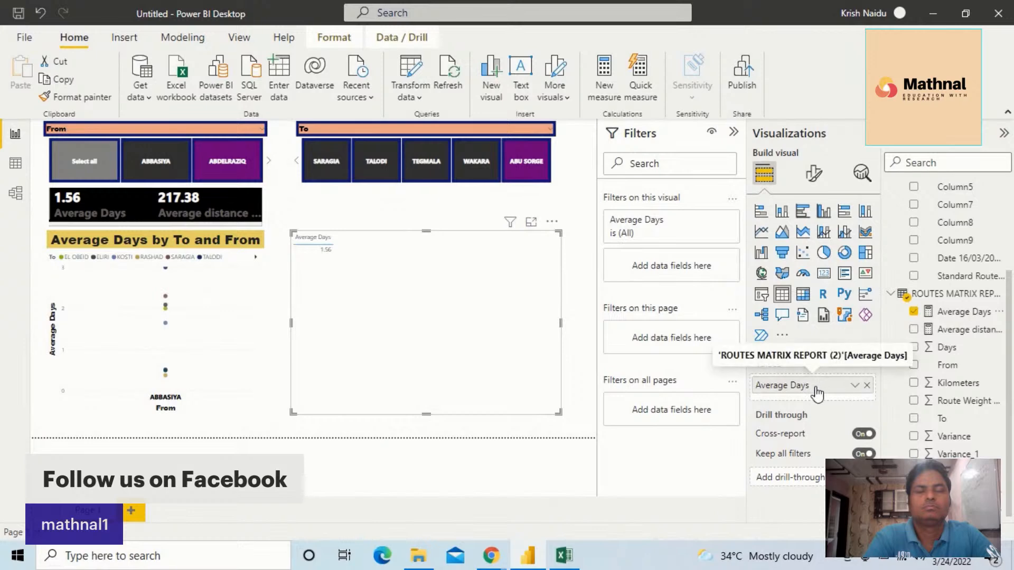
pyautogui.click(855, 386)
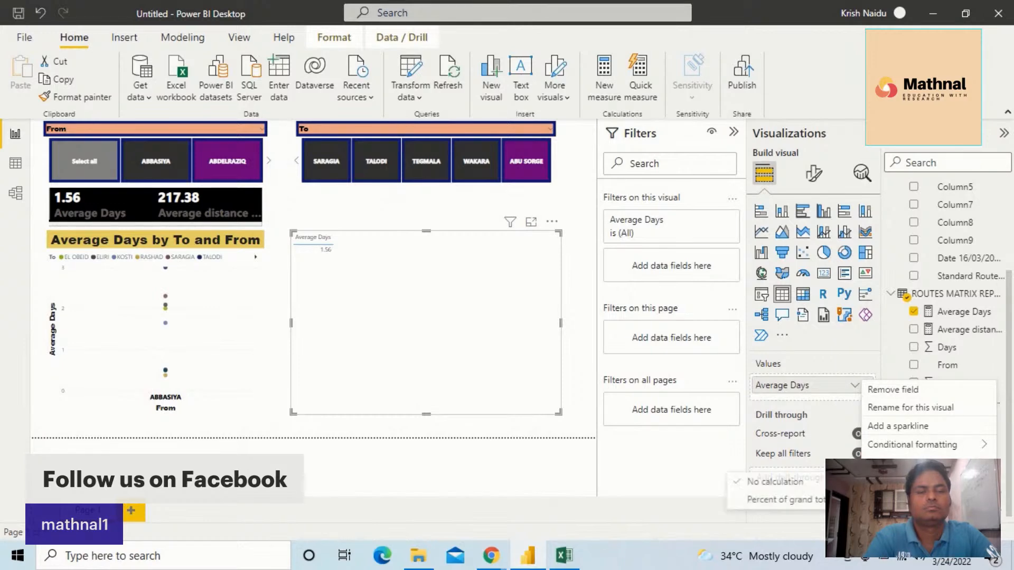
pyautogui.moveTo(934, 448)
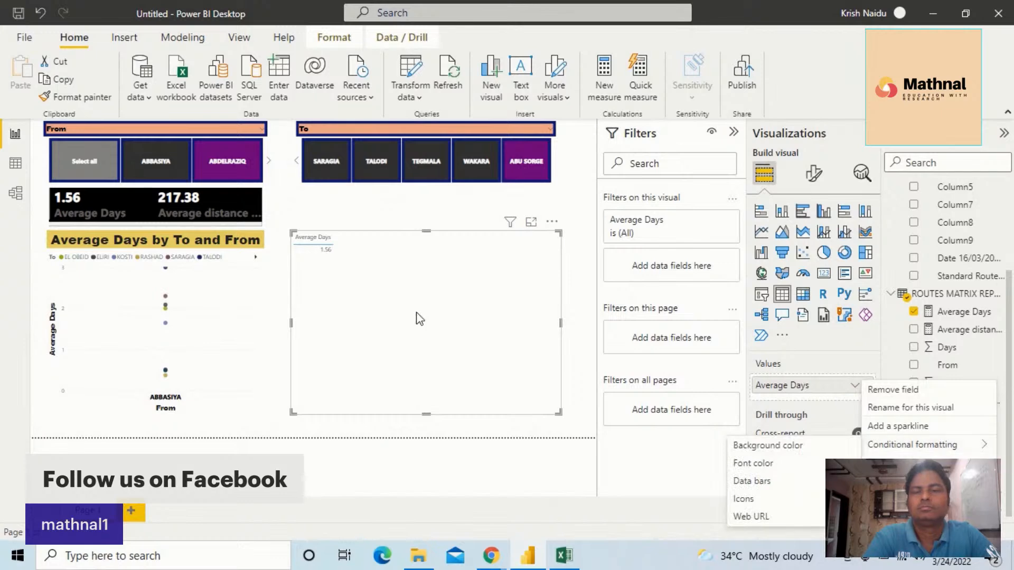
pyautogui.click(337, 248)
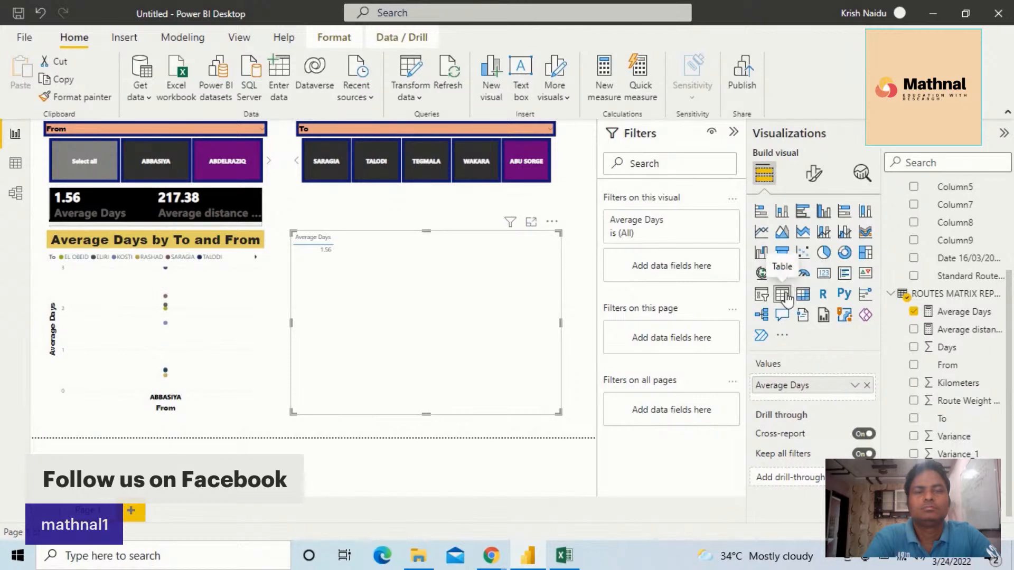
pyautogui.click(549, 224)
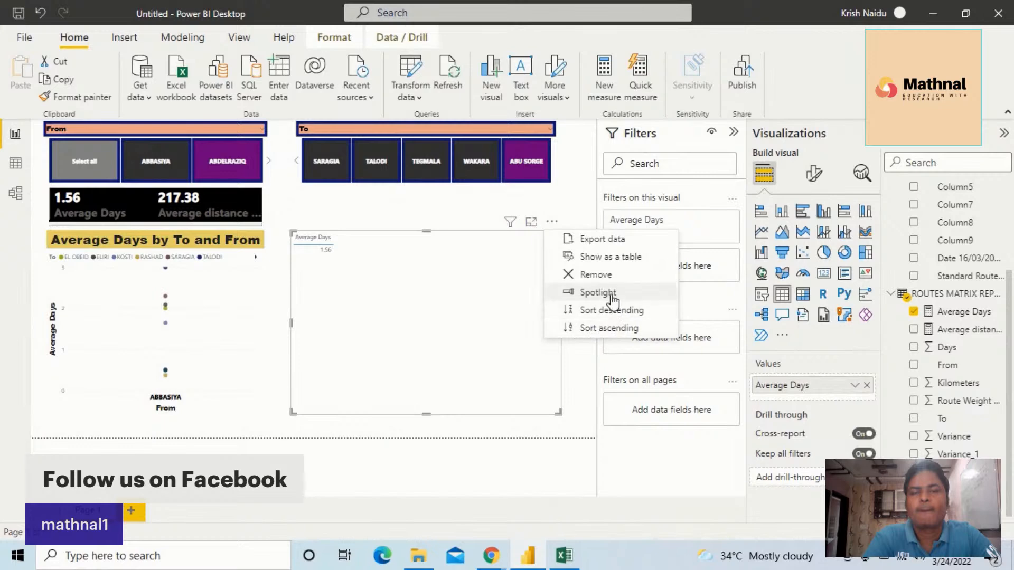
pyautogui.click(604, 275)
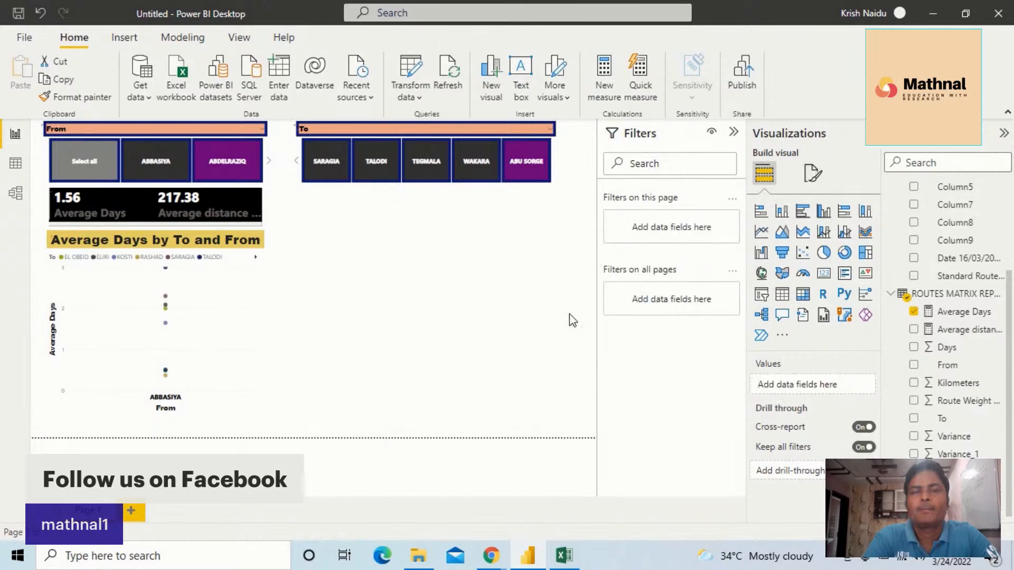
# Add a matrix beside the scatter chart with From as rows, To as columns and the average distance measure as values
pyautogui.click(802, 295)
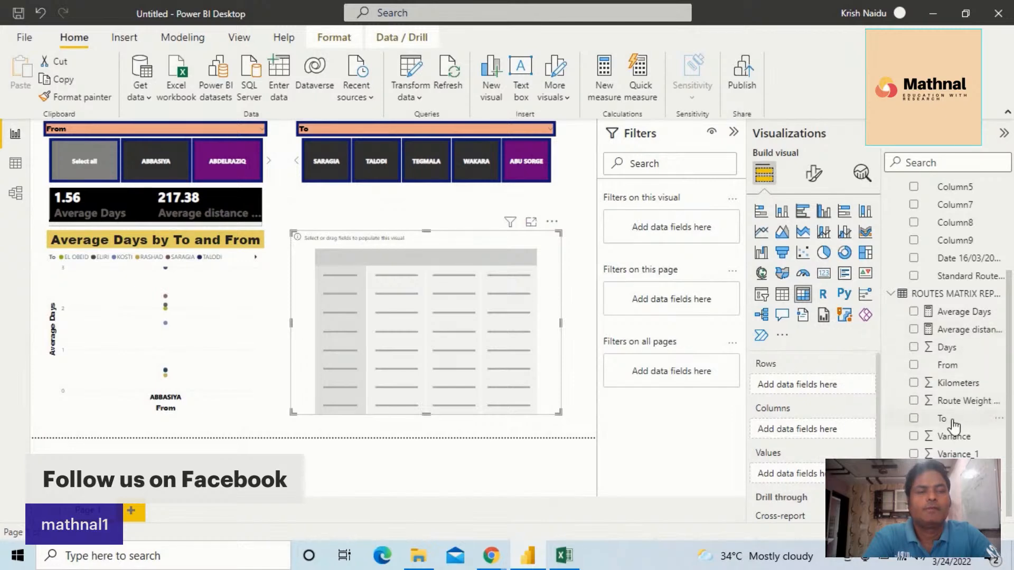
pyautogui.moveTo(953, 367); pyautogui.dragTo(827, 390)
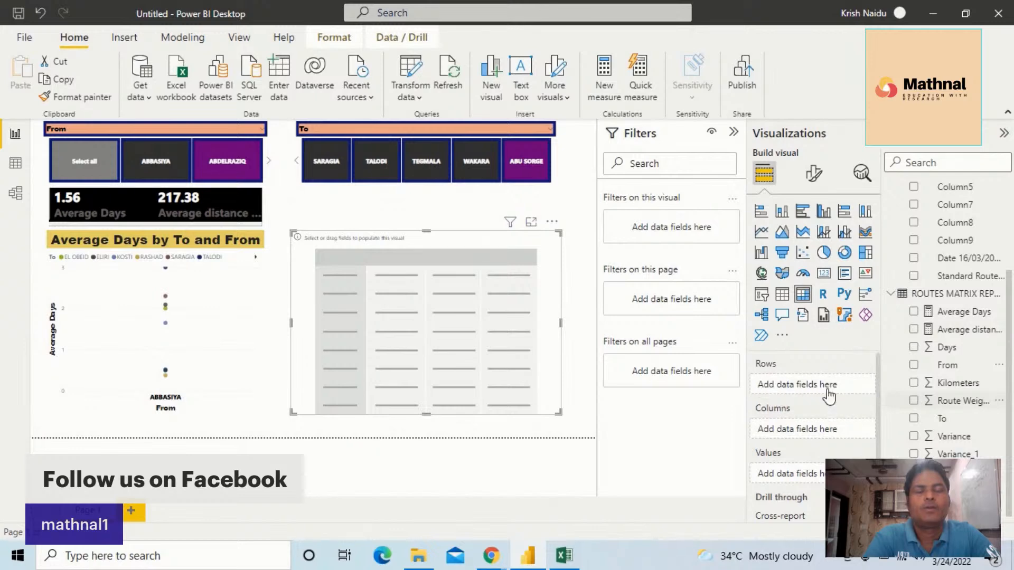
pyautogui.moveTo(955, 418); pyautogui.dragTo(834, 438)
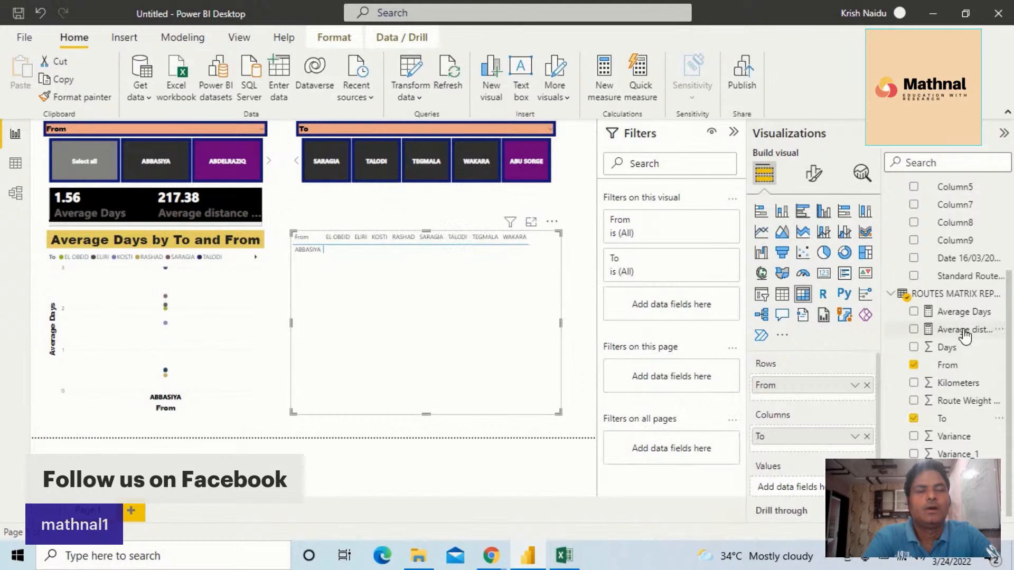
pyautogui.moveTo(964, 333); pyautogui.dragTo(820, 490)
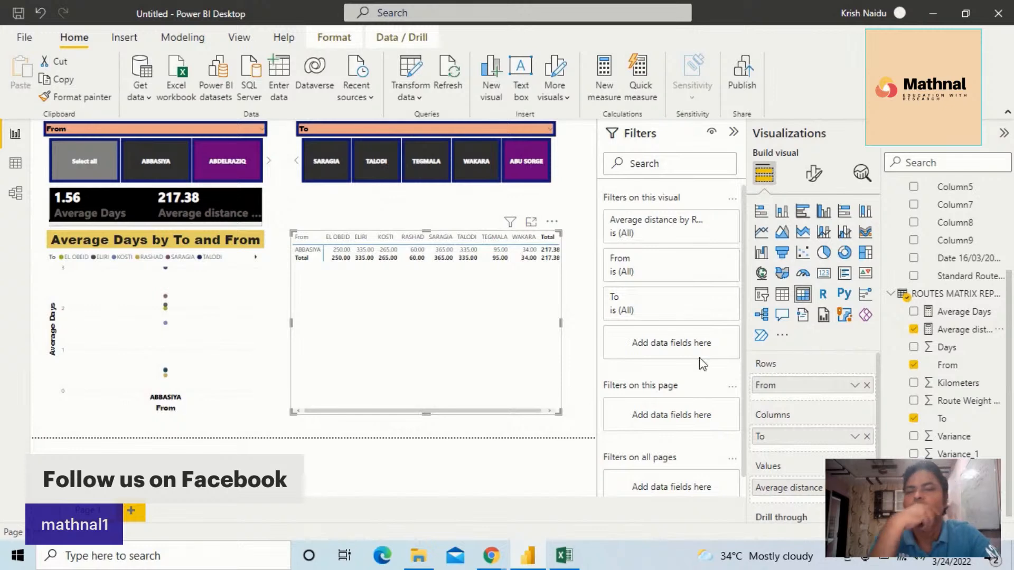
# Select all values in the From slicer, return to the start of the To slicer and clear its selection
pyautogui.click(75, 159)
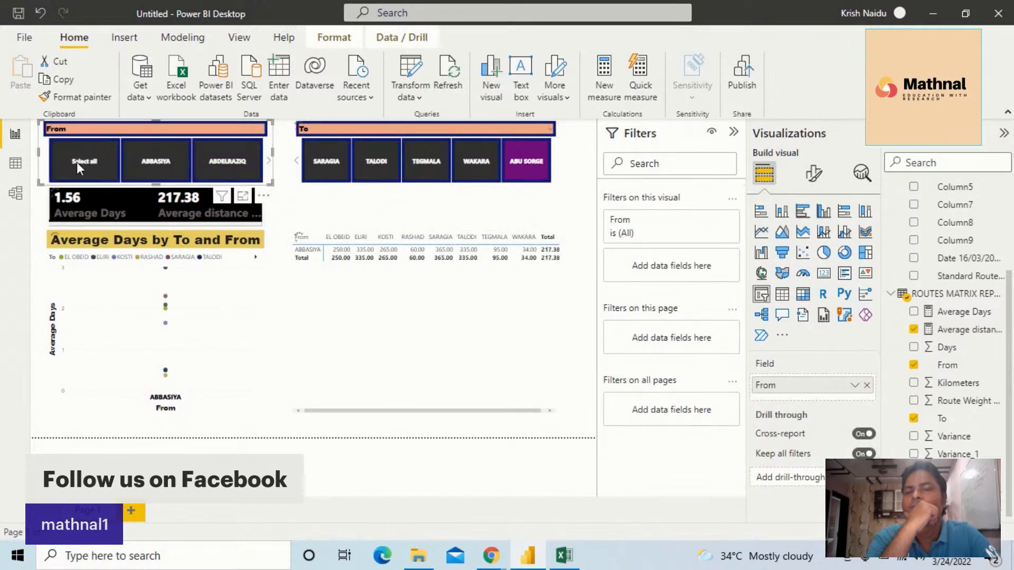
pyautogui.click(78, 163)
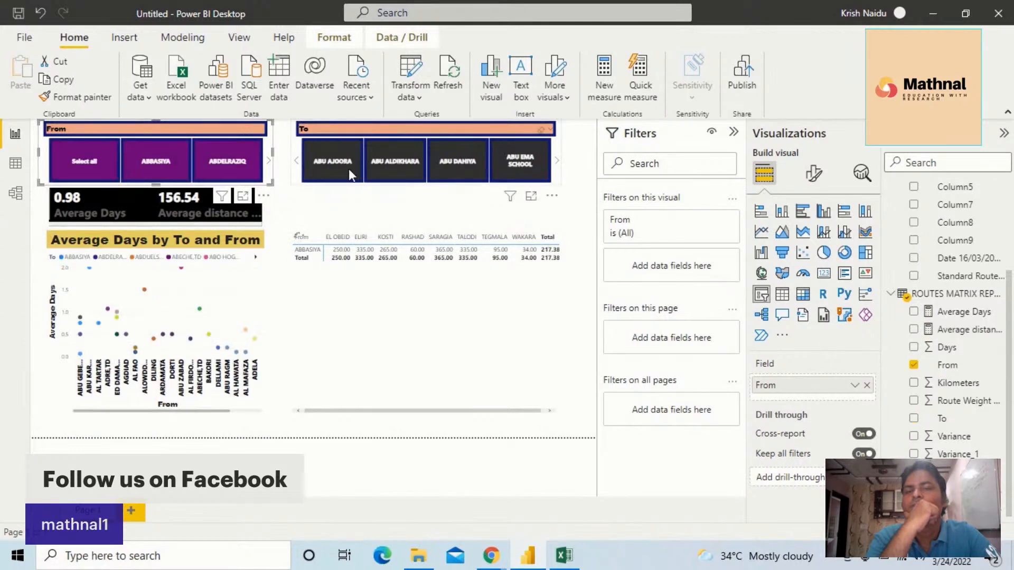
pyautogui.click(298, 164)
pyautogui.click(297, 166)
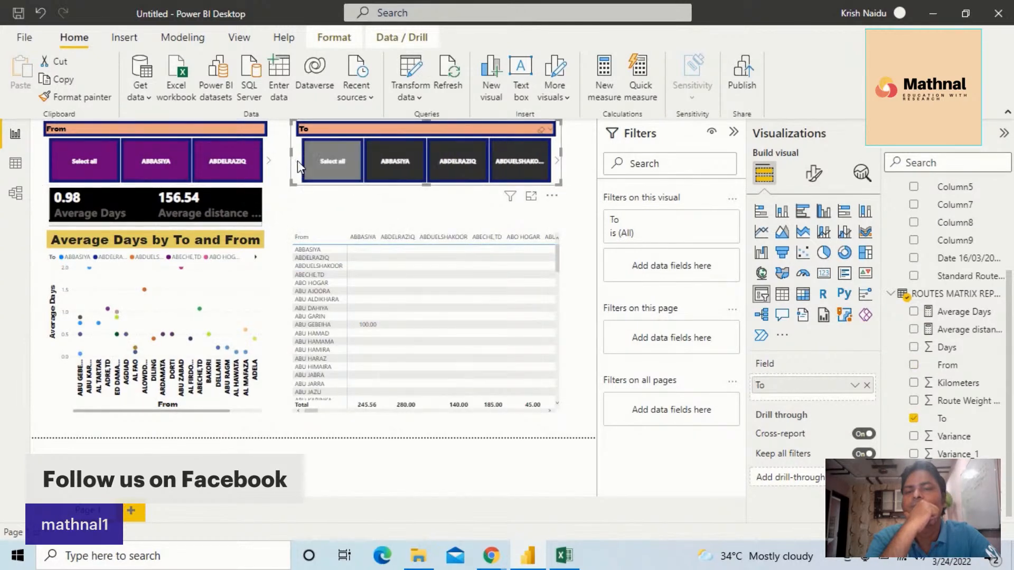
pyautogui.click(326, 167)
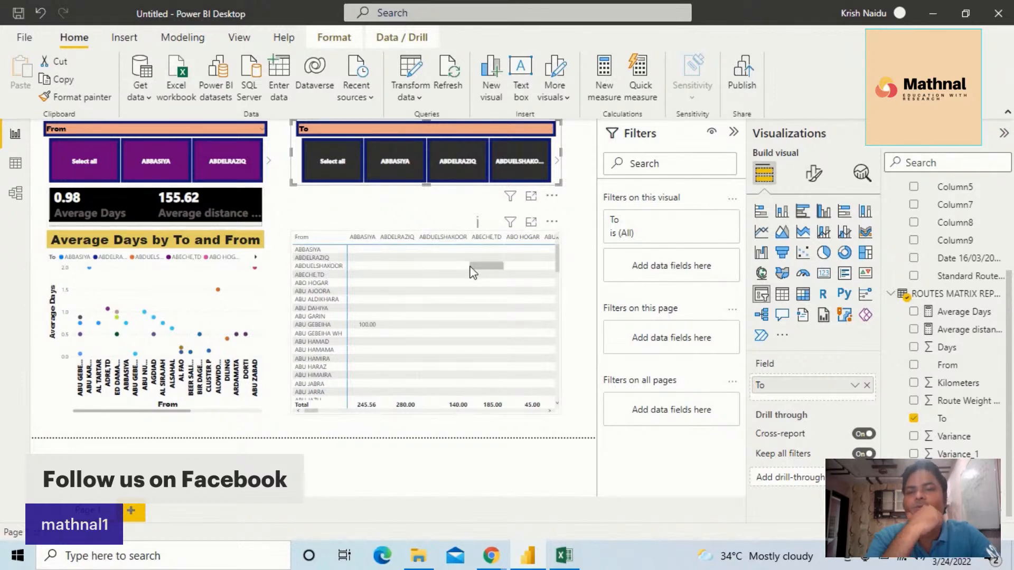
# Apply the Bold header style preset to the matrix
pyautogui.click(402, 312)
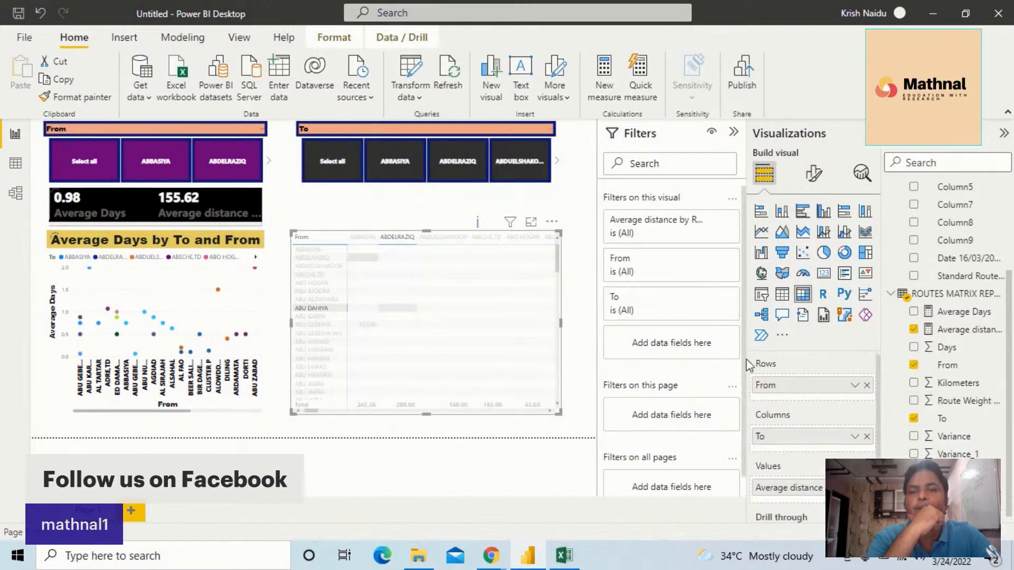
pyautogui.click(814, 173)
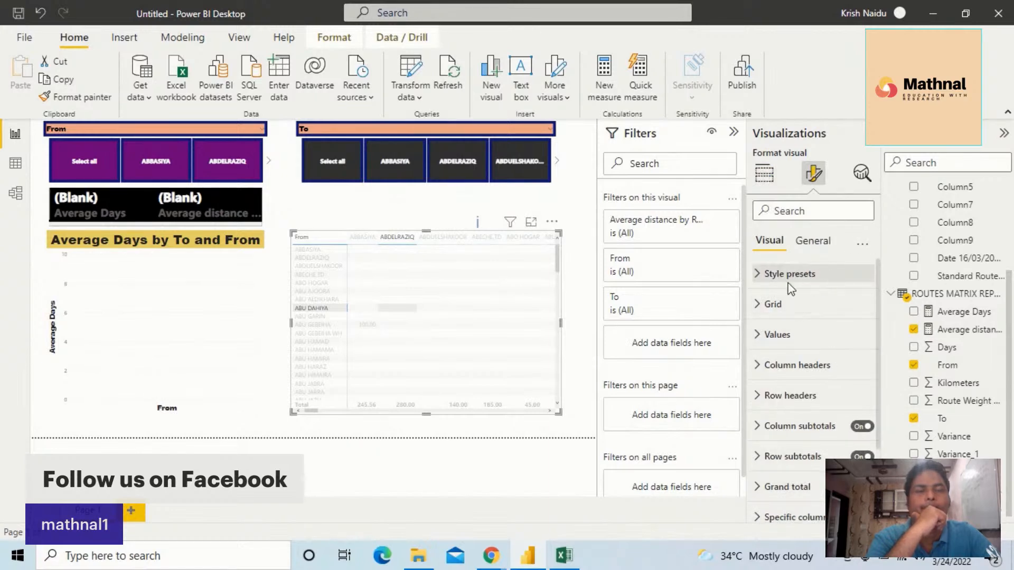
pyautogui.click(761, 285)
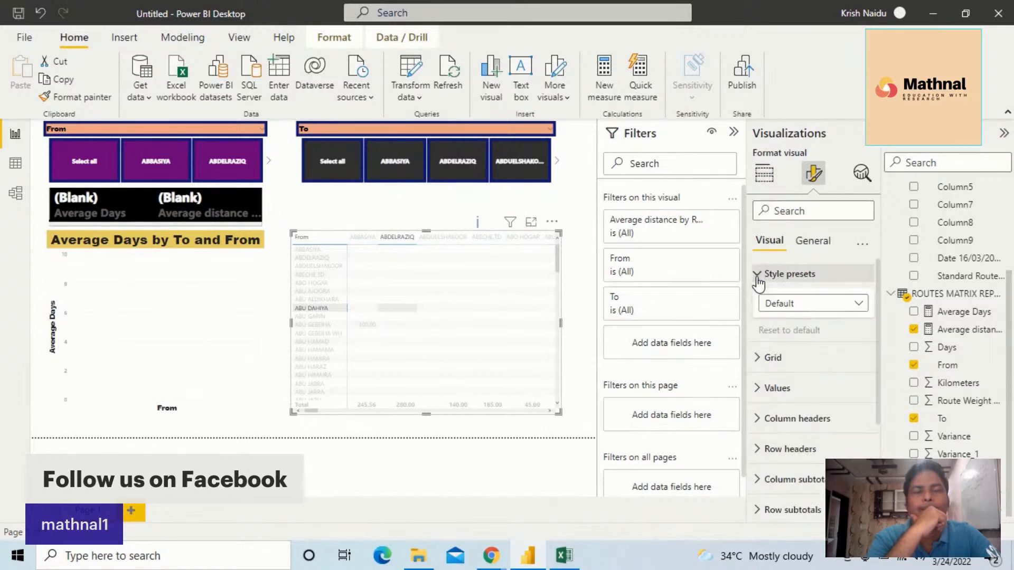
pyautogui.click(792, 306)
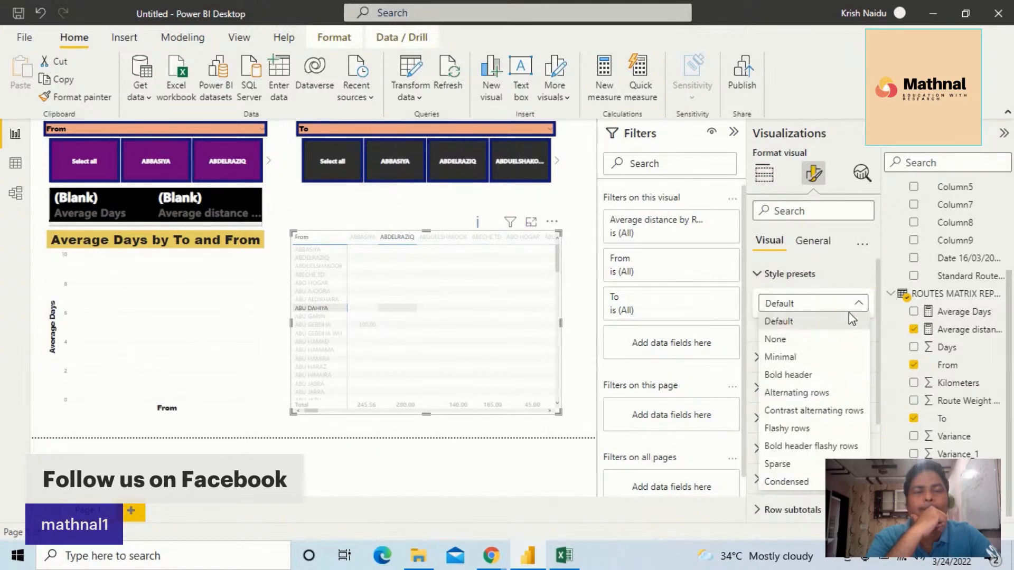
pyautogui.click(829, 371)
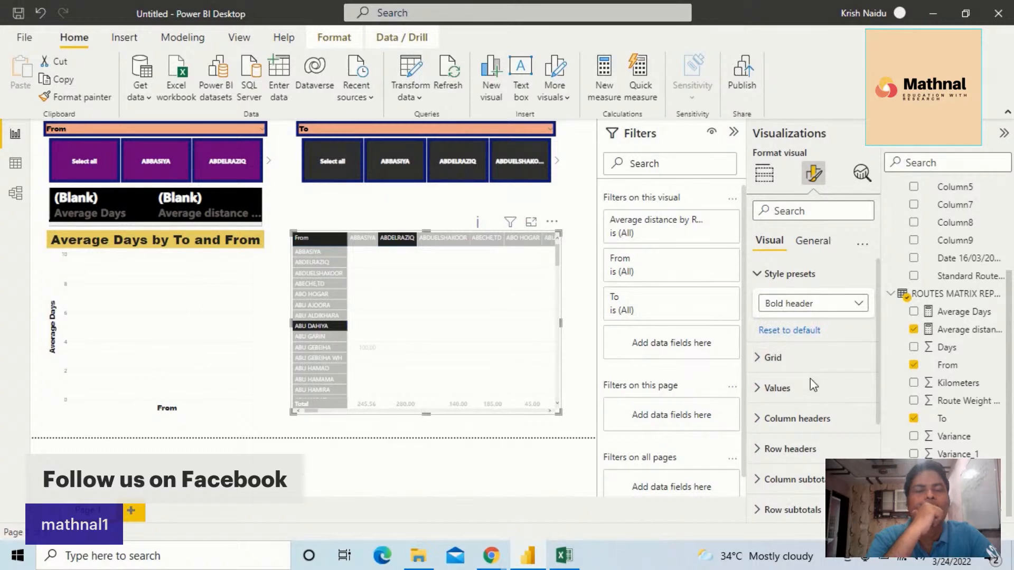
# Turn on vertical gridlines in the matrix's grid formatting
pyautogui.click(759, 365)
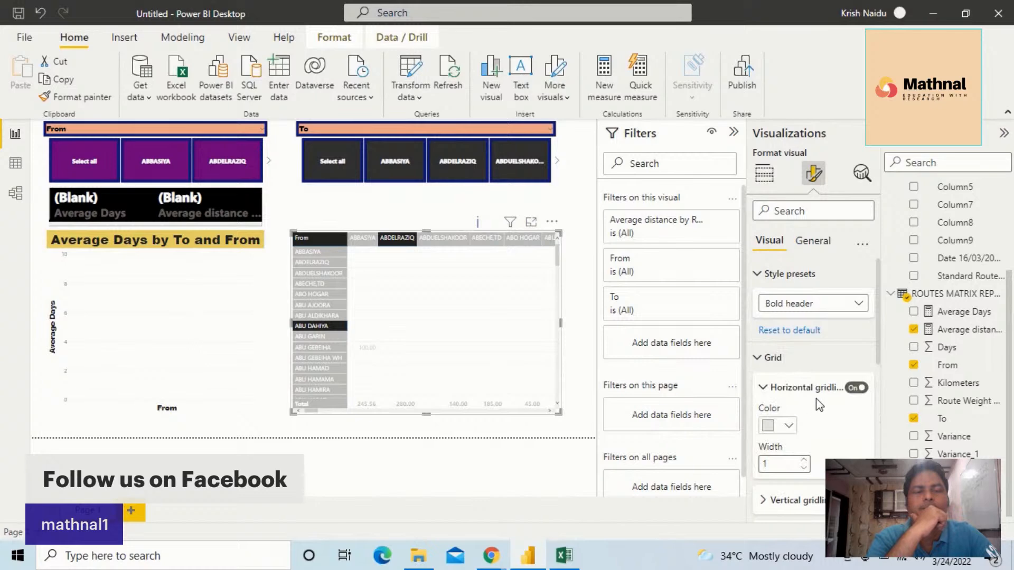
pyautogui.click(766, 389)
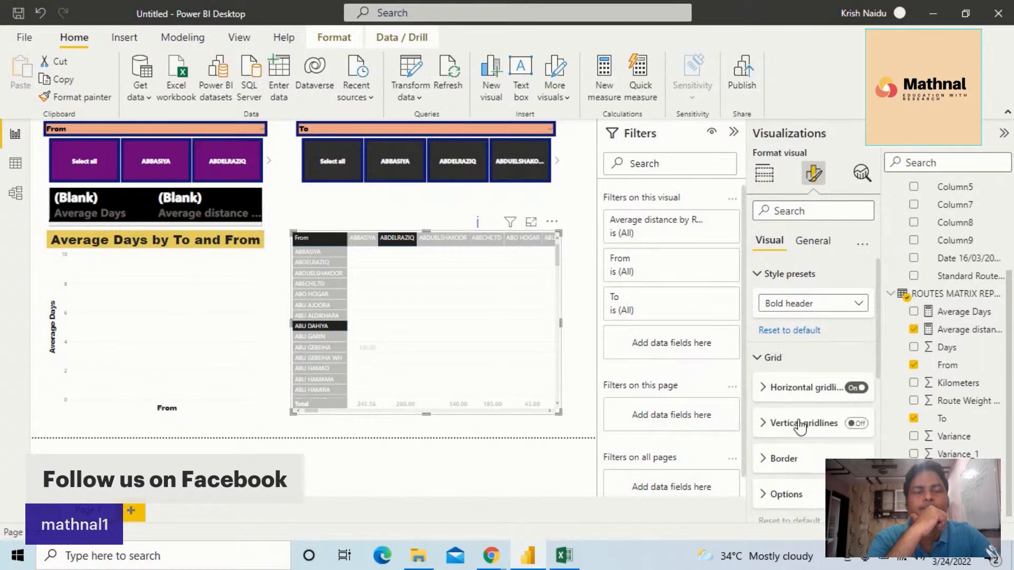
pyautogui.click(857, 425)
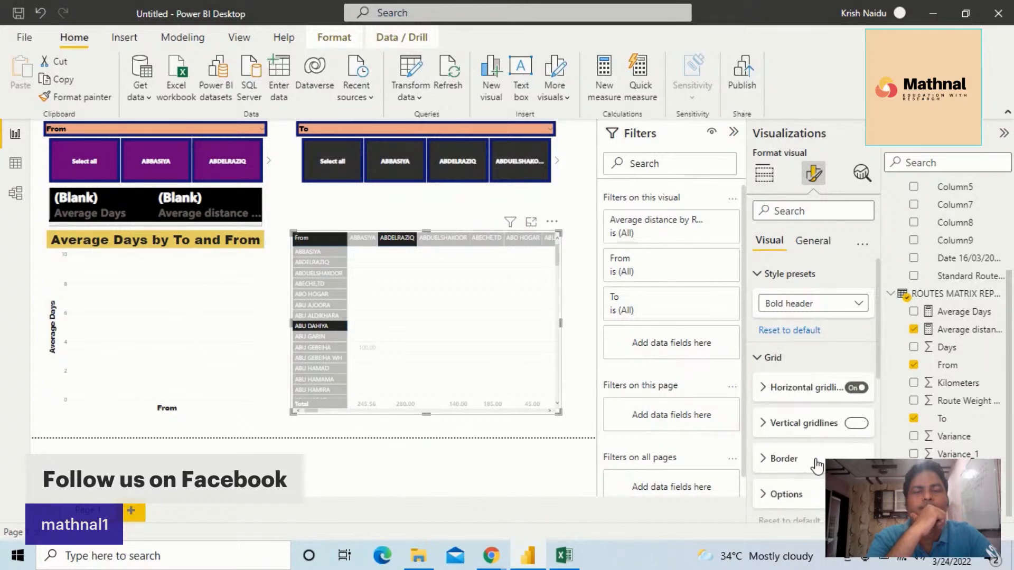
# Set the matrix's grid border colour to black and its width to 5
pyautogui.click(765, 459)
pyautogui.scroll(-2, 800, 448)
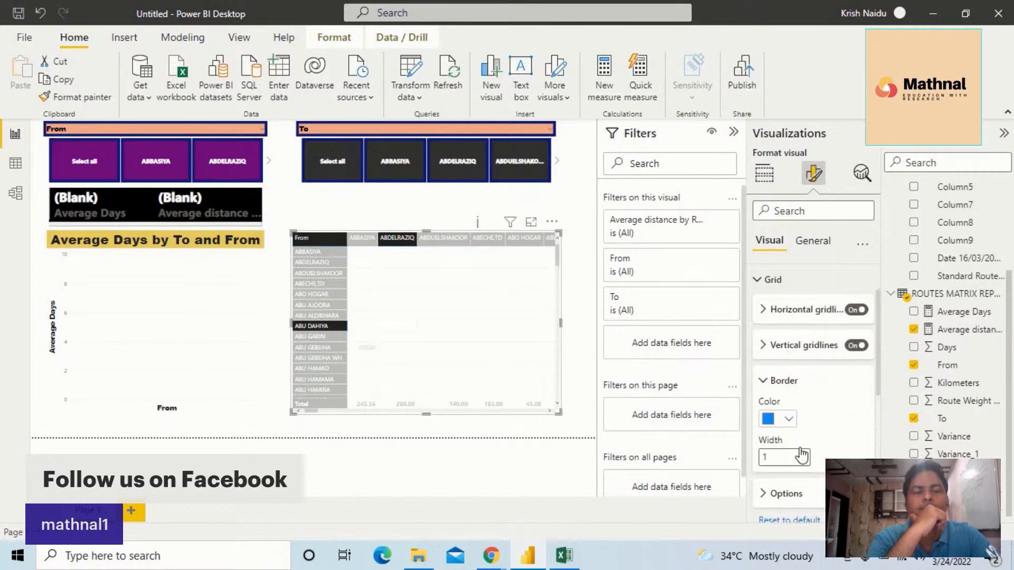
pyautogui.click(788, 420)
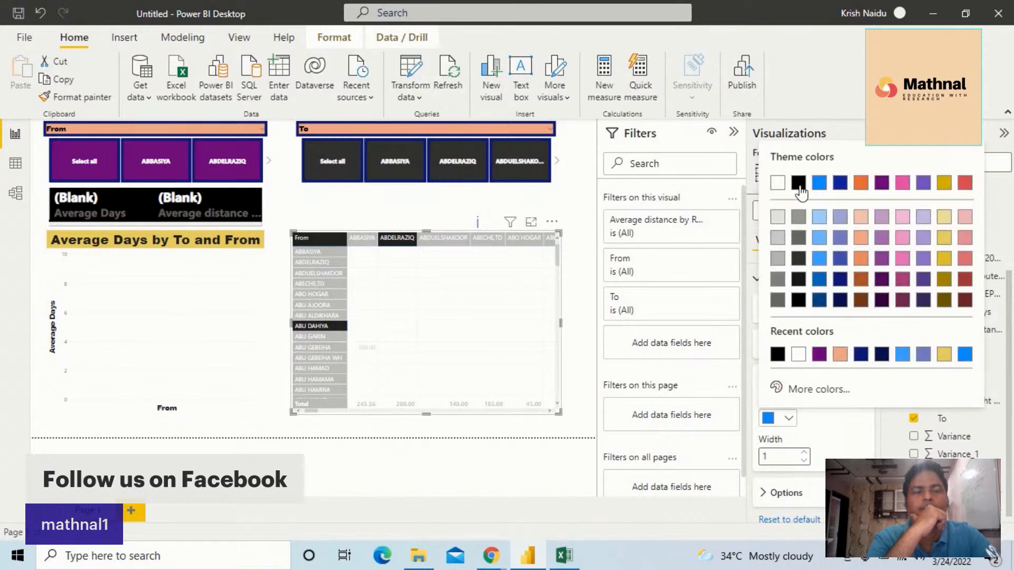
pyautogui.click(800, 237)
pyautogui.click(804, 453)
pyautogui.click(804, 453)
pyautogui.click(804, 453)
pyautogui.click(804, 453)
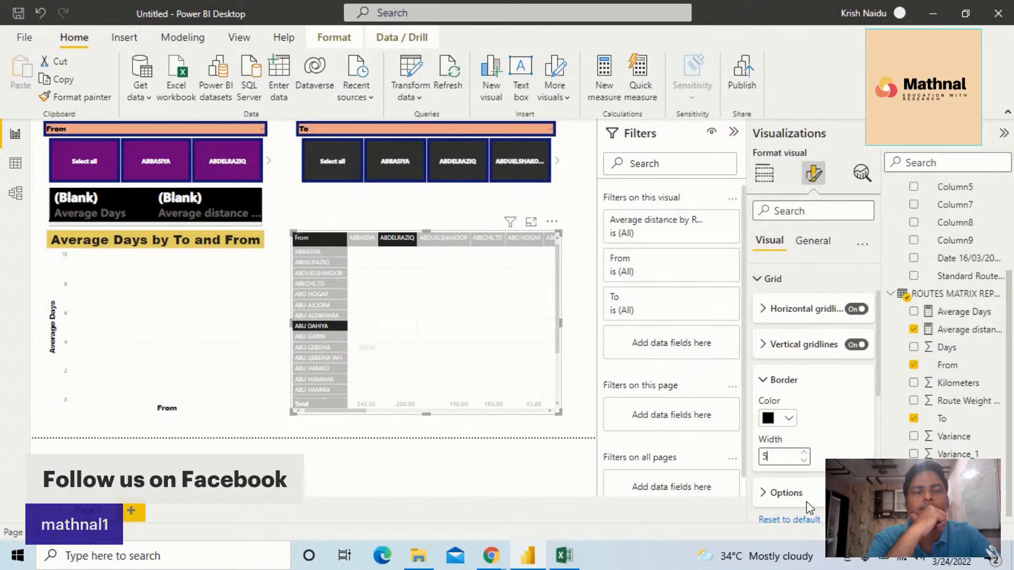
# Set the font of the matrix values to Segoe UI Bold at size 12
pyautogui.scroll(-3, 806, 502)
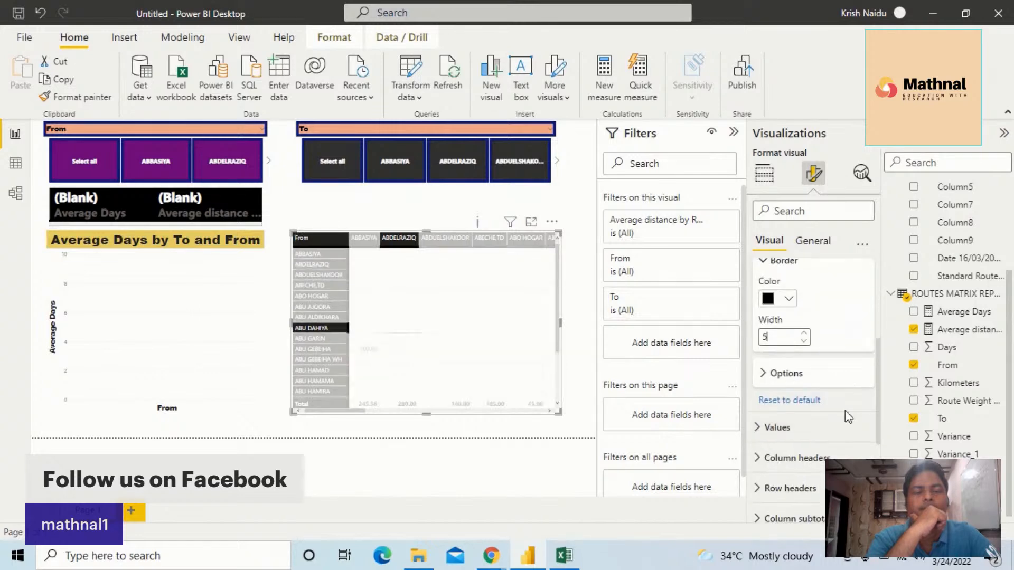
pyautogui.click(758, 428)
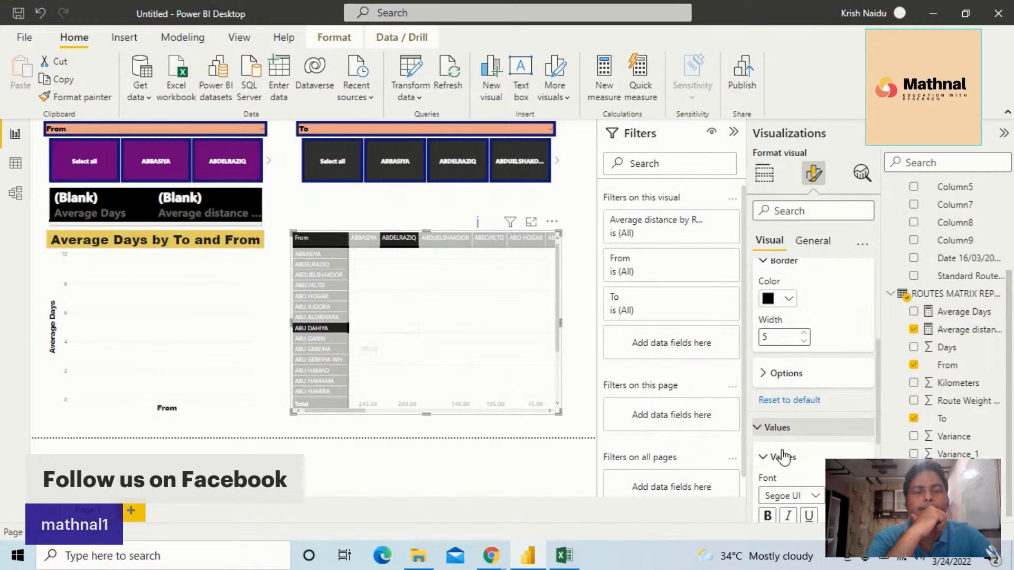
pyautogui.scroll(-2, 794, 461)
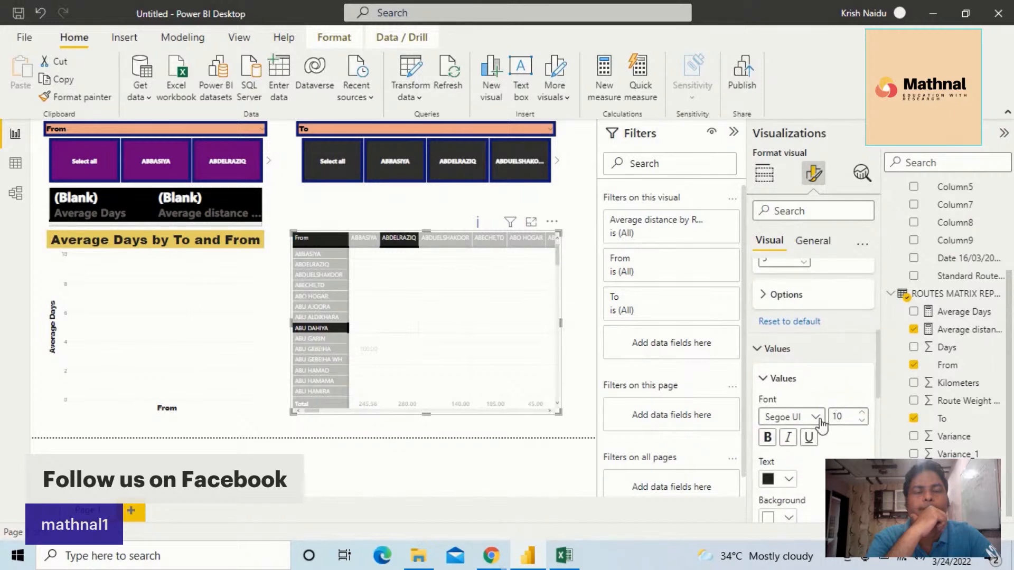
pyautogui.click(823, 417)
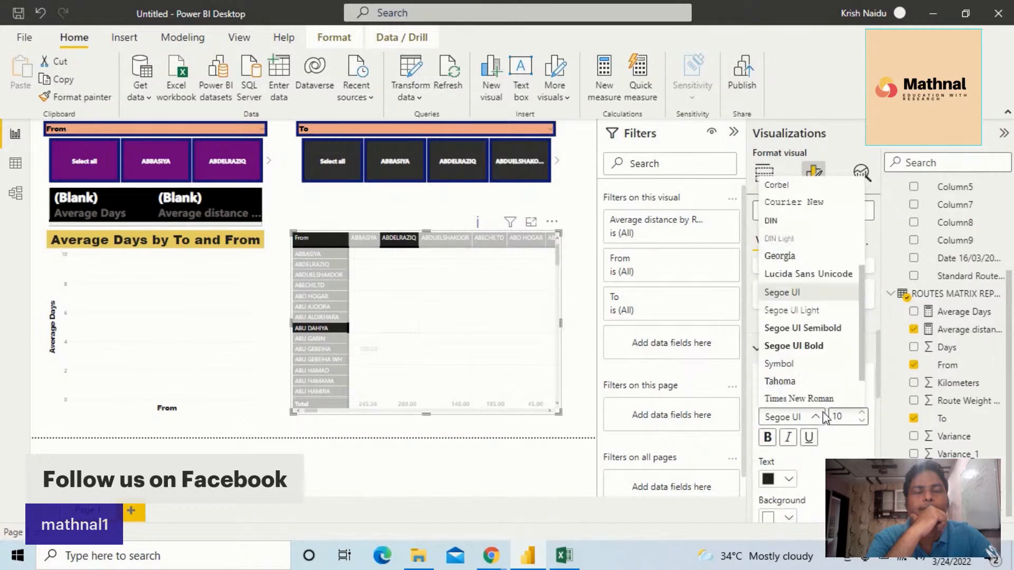
pyautogui.click(819, 346)
pyautogui.click(862, 413)
pyautogui.click(862, 413)
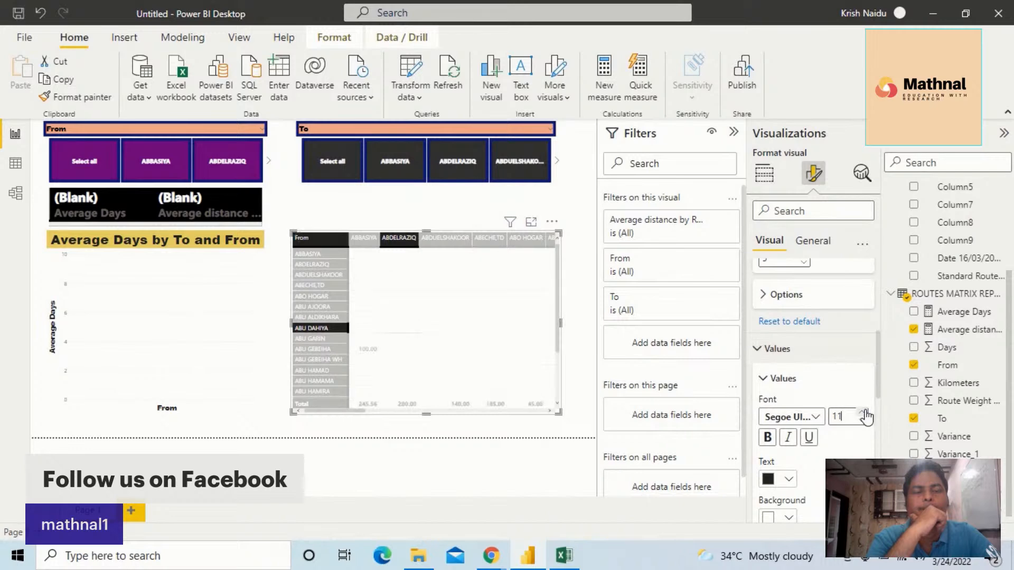
# Set the text colour of the matrix values to black
pyautogui.click(790, 478)
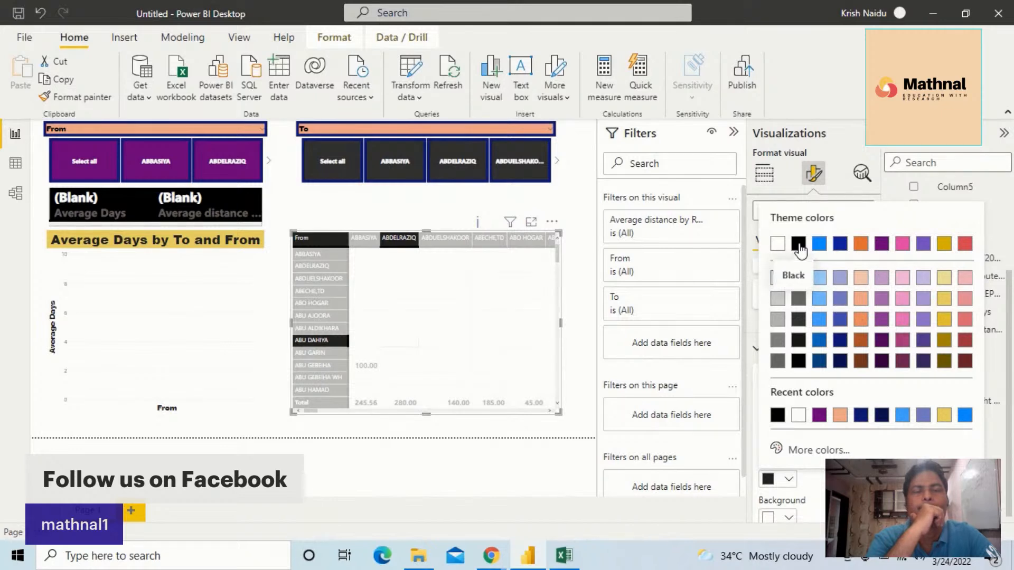
pyautogui.click(778, 243)
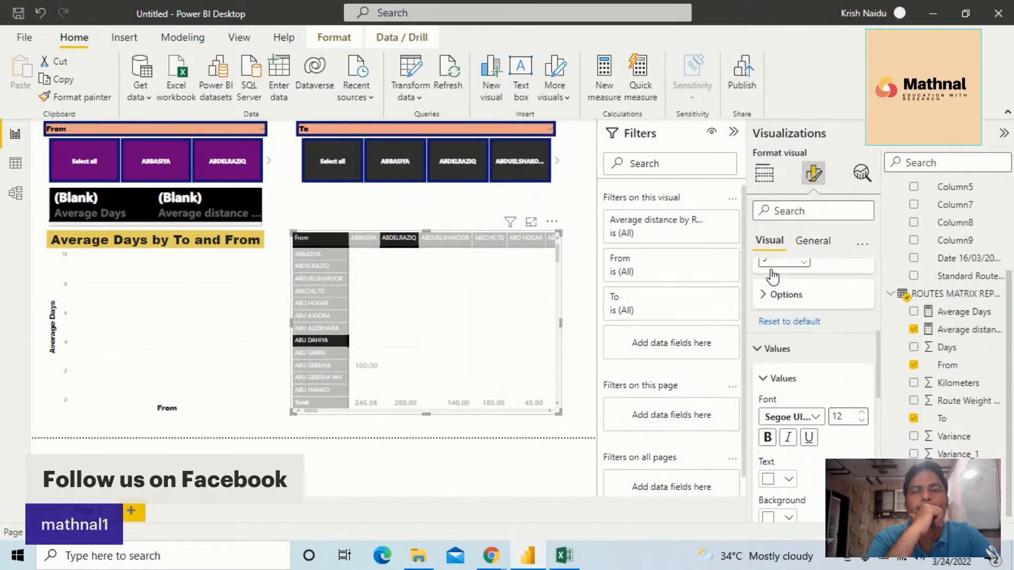
pyautogui.click(789, 480)
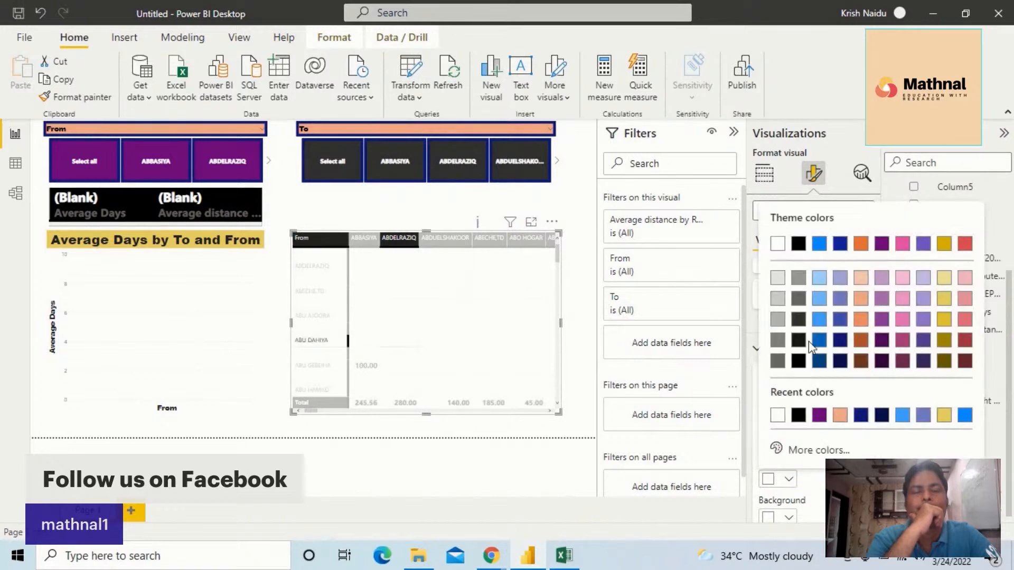
pyautogui.click(799, 243)
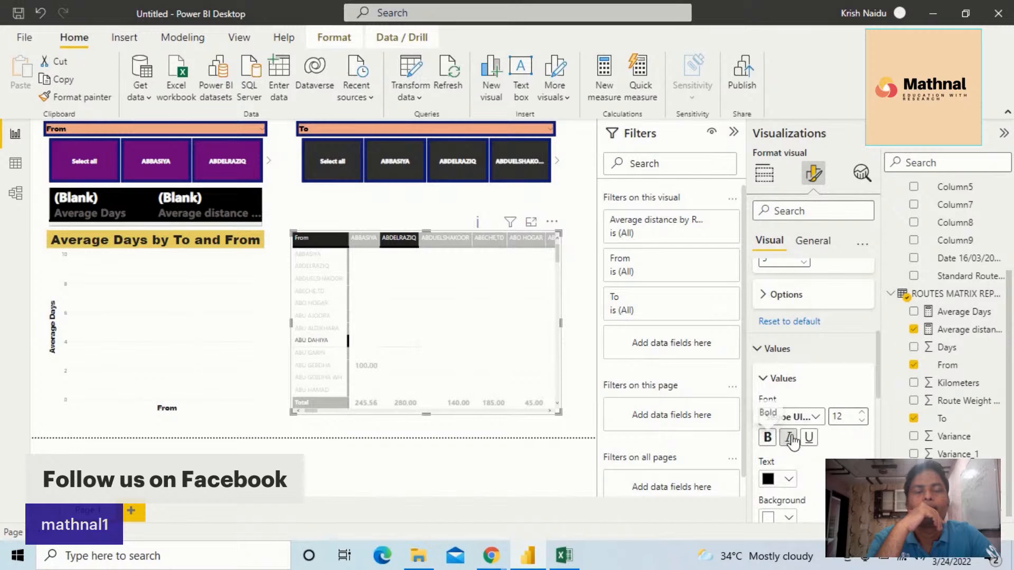
# Set the background colour of the matrix values to dark blue
pyautogui.scroll(-2, 805, 468)
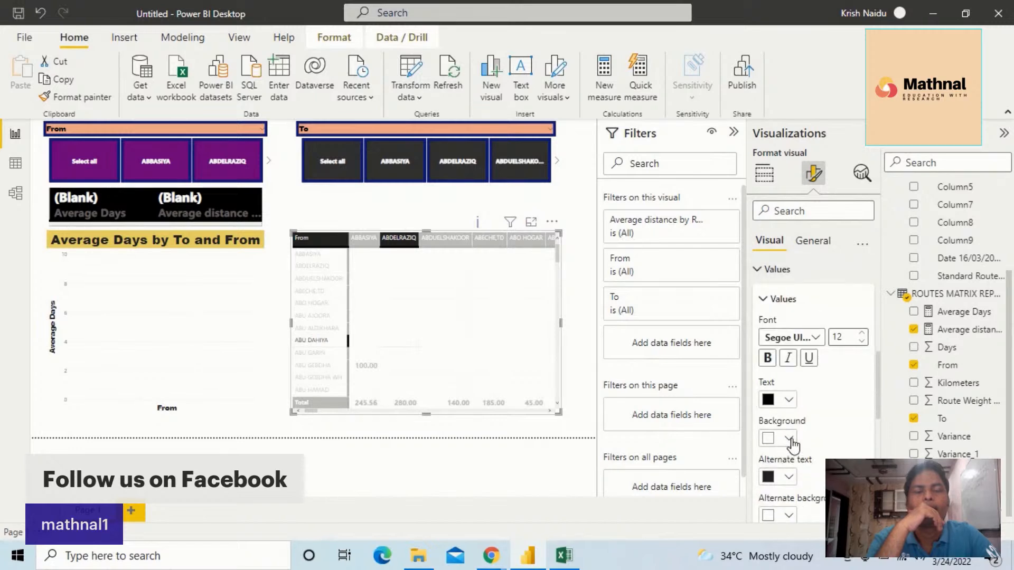
pyautogui.click(790, 439)
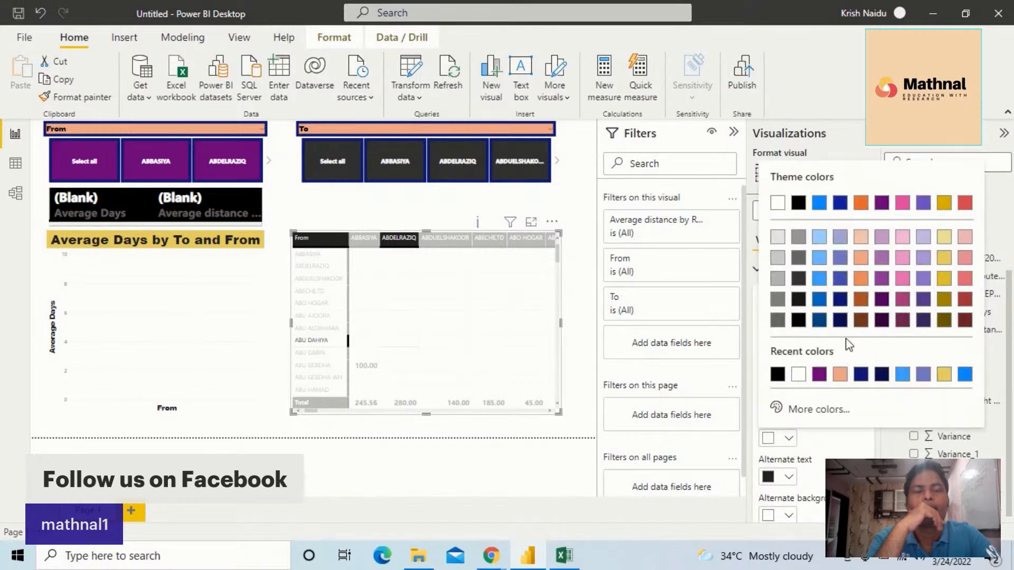
pyautogui.click(839, 206)
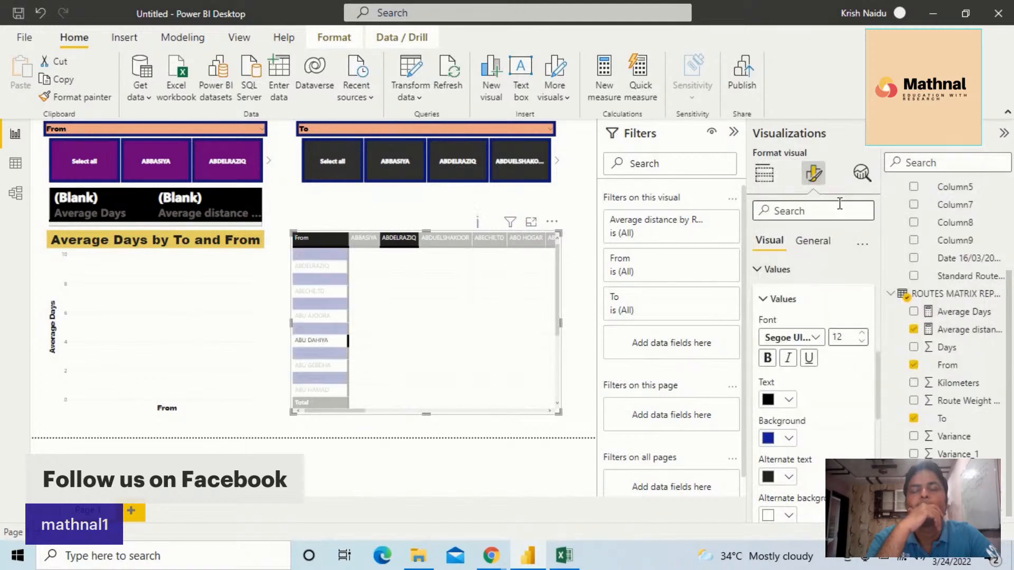
pyautogui.click(789, 439)
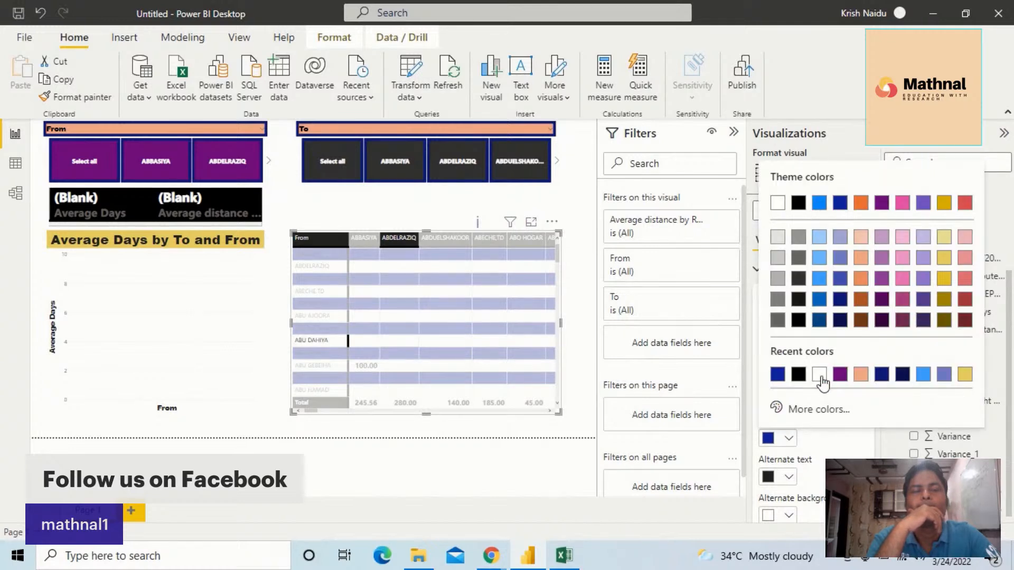
pyautogui.click(792, 480)
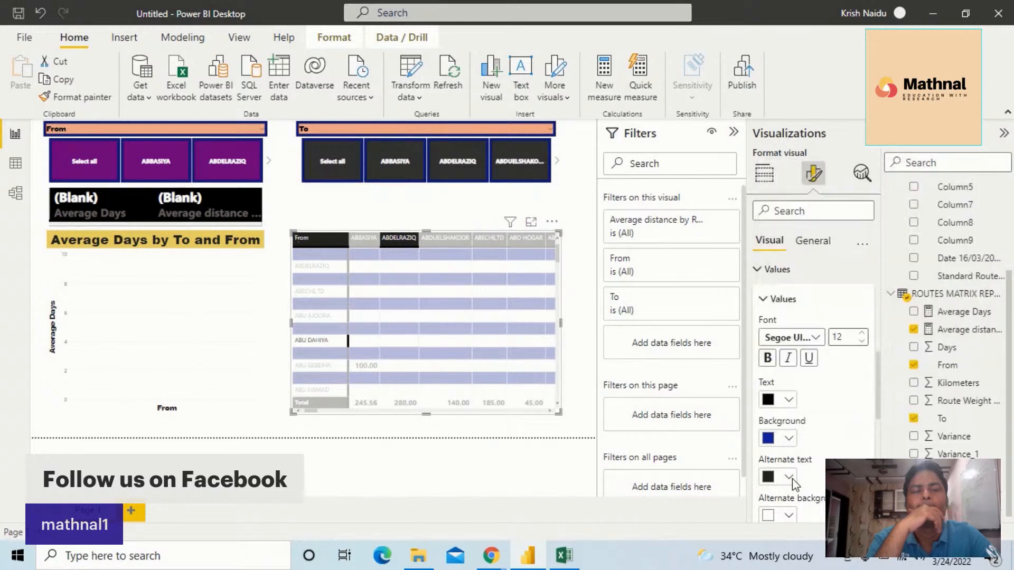
# Set the alternate text colour of the matrix values to purple and make the values bold
pyautogui.click(792, 479)
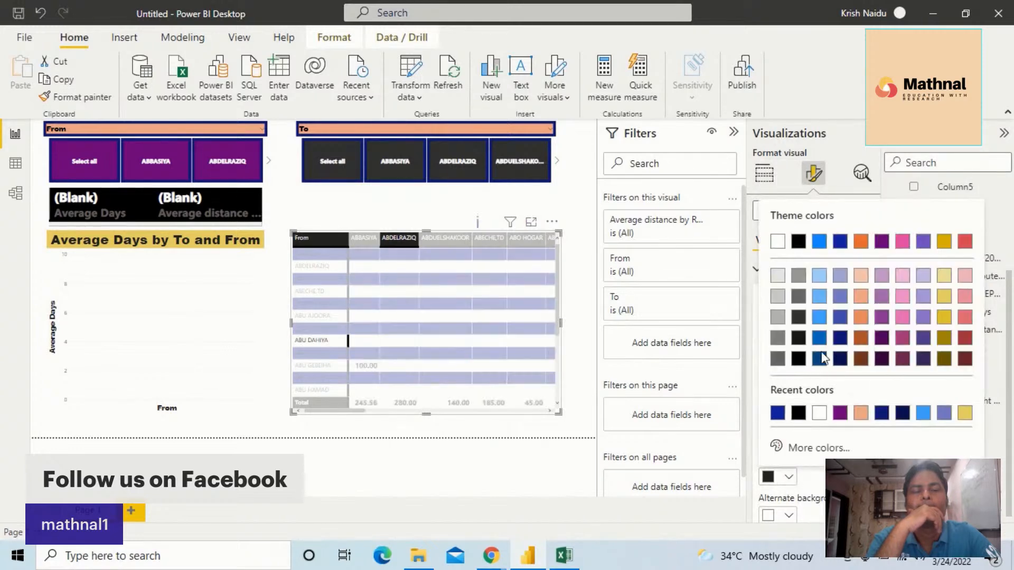
pyautogui.click(883, 244)
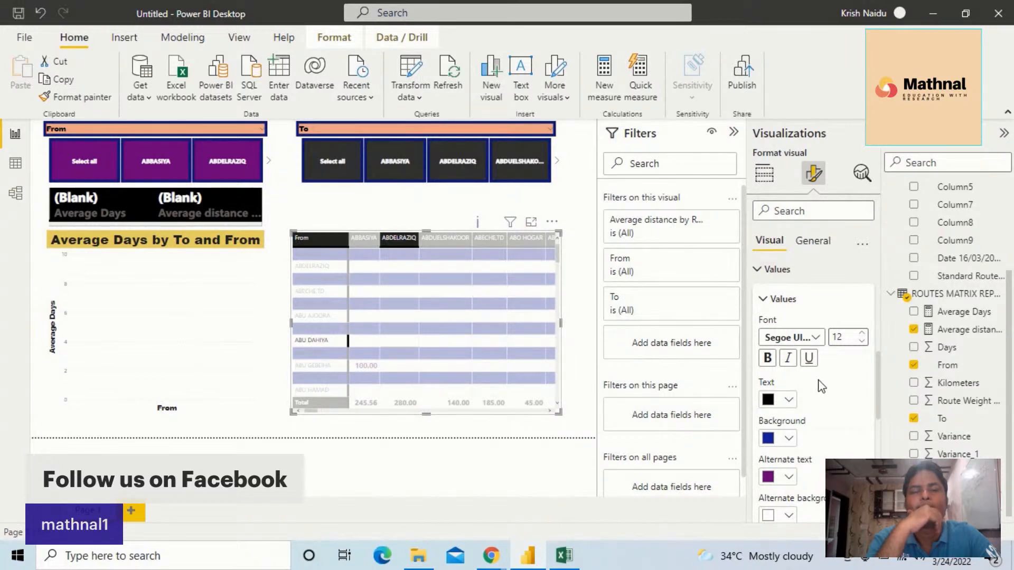
pyautogui.click(767, 359)
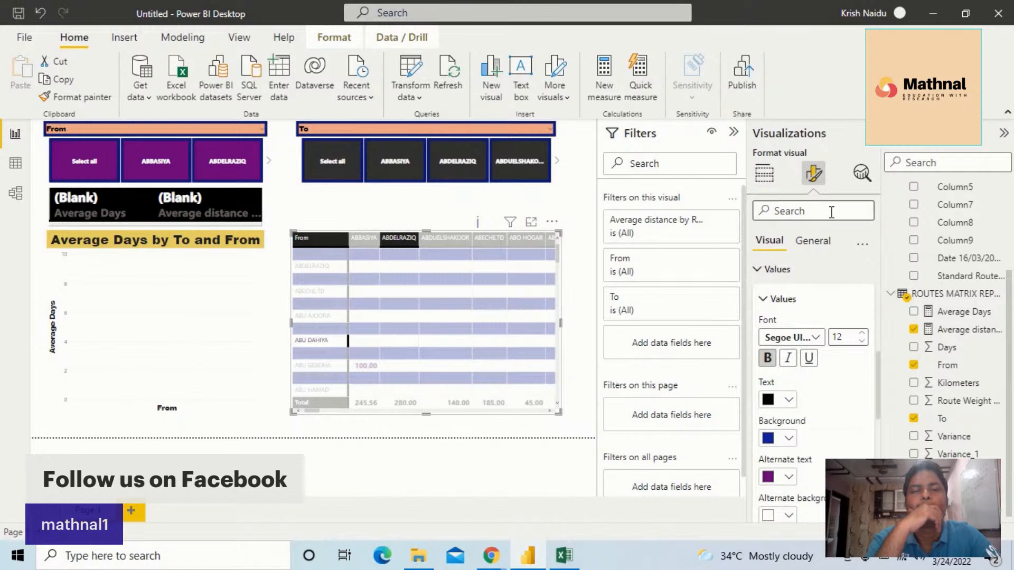
# Set the alternate background colour of the matrix values to the same dark blue as the main background
pyautogui.scroll(-3, 851, 344)
pyautogui.scroll(-2, 850, 345)
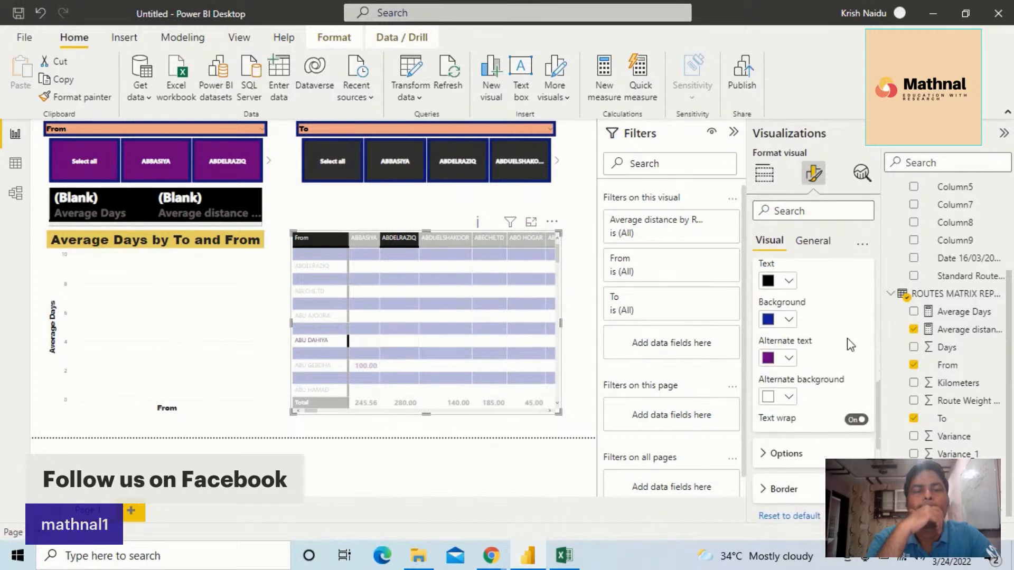
pyautogui.scroll(-2, 850, 344)
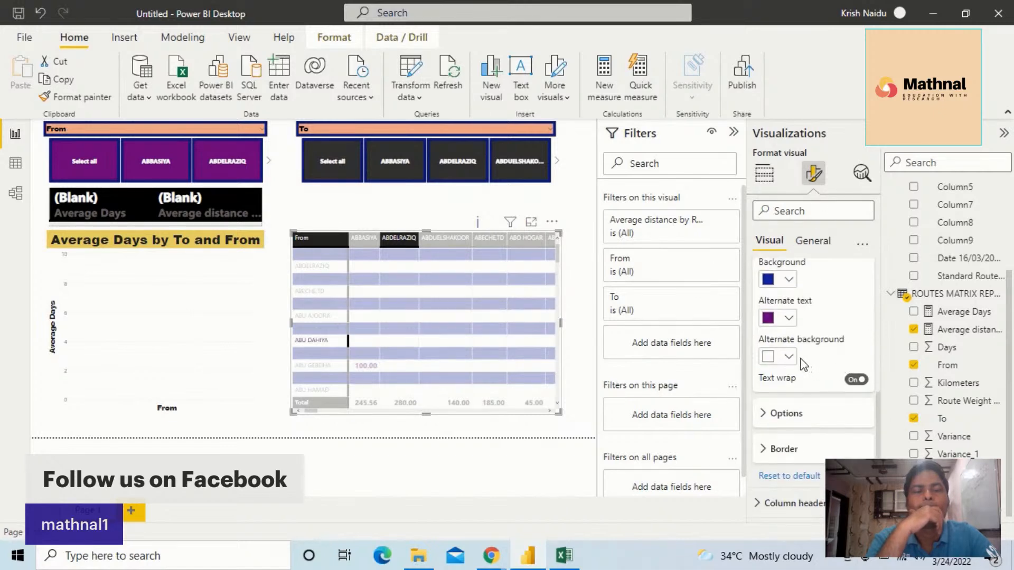
pyautogui.click(787, 357)
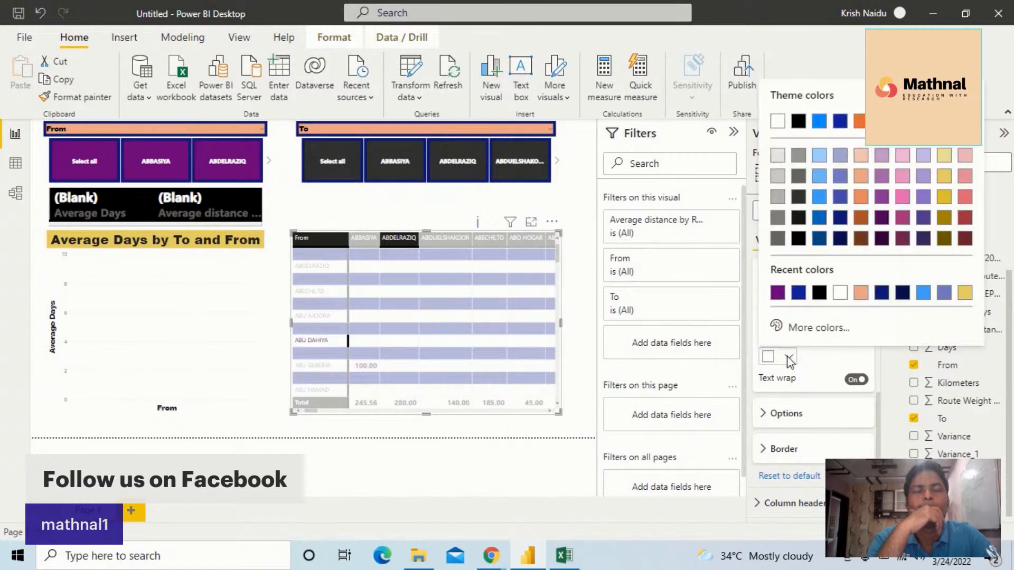
pyautogui.click(798, 292)
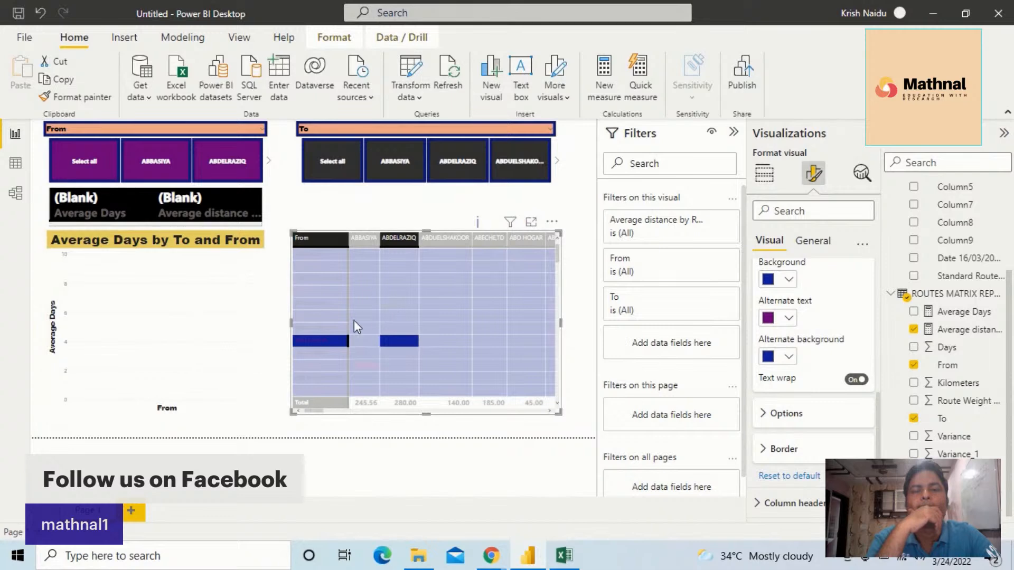
# Try the Flashy rows and Minimal style presets on the matrix
pyautogui.scroll(-3, 791, 406)
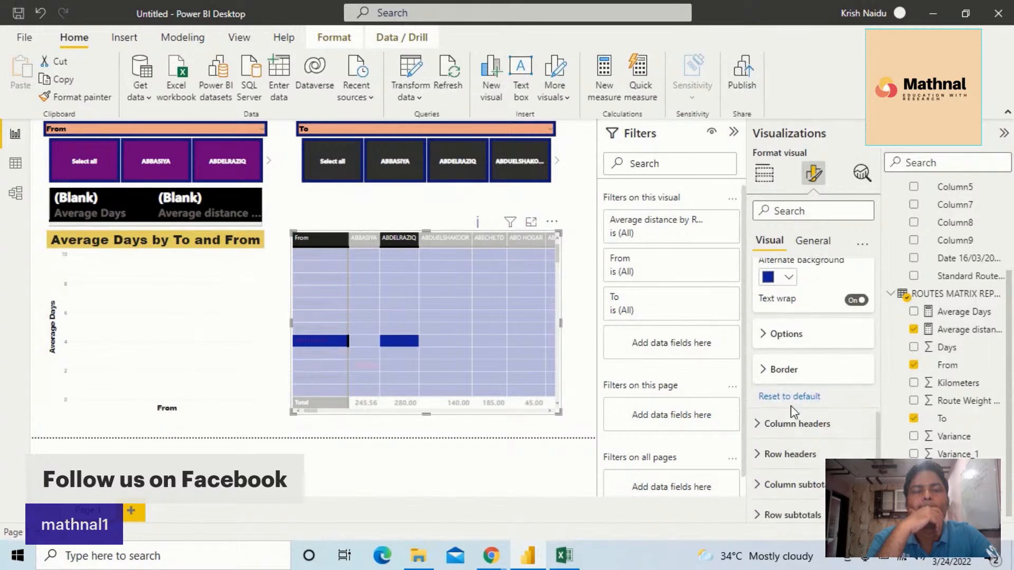
pyautogui.scroll(-1, 791, 406)
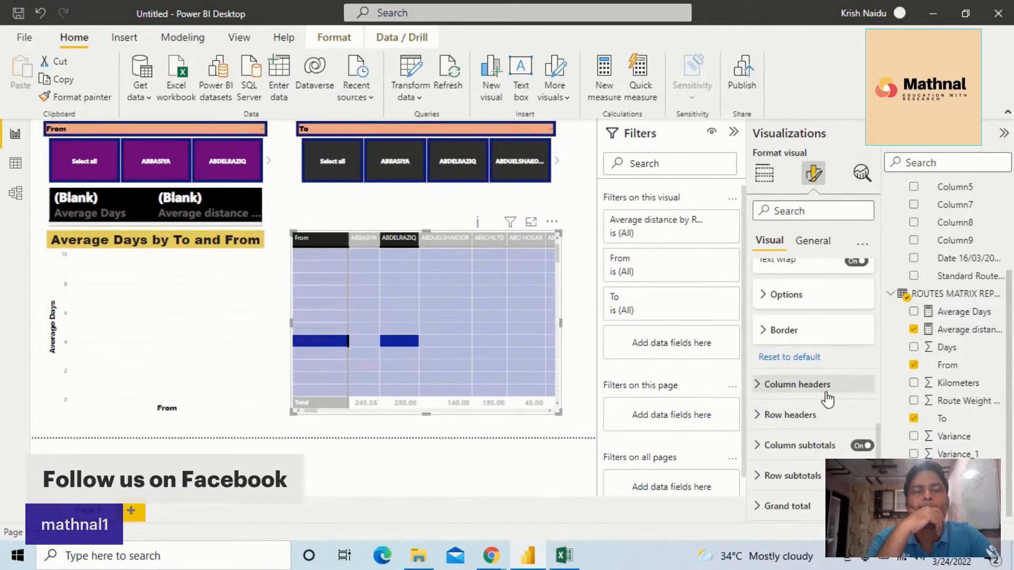
pyautogui.scroll(-2, 814, 411)
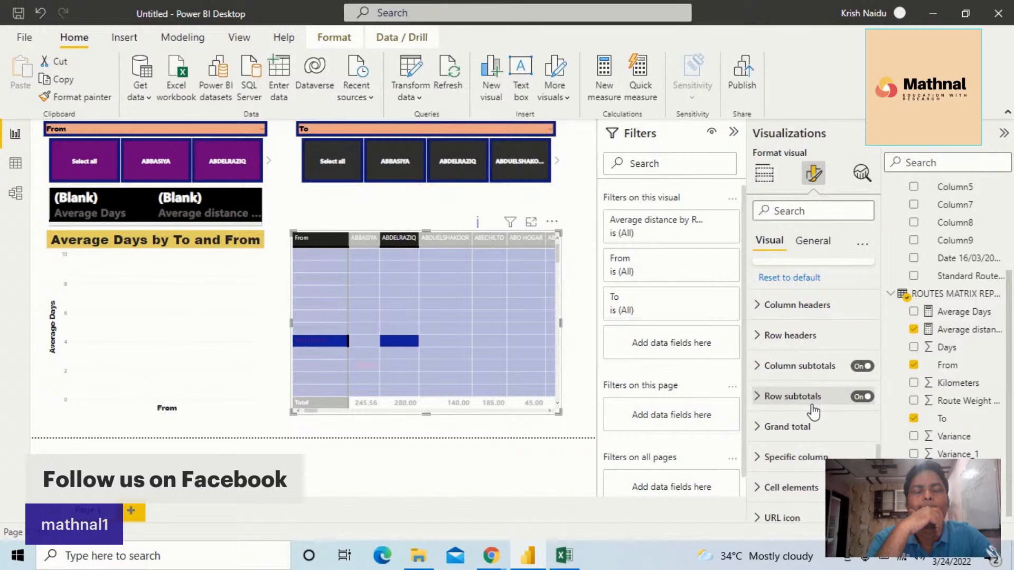
pyautogui.scroll(-1, 800, 423)
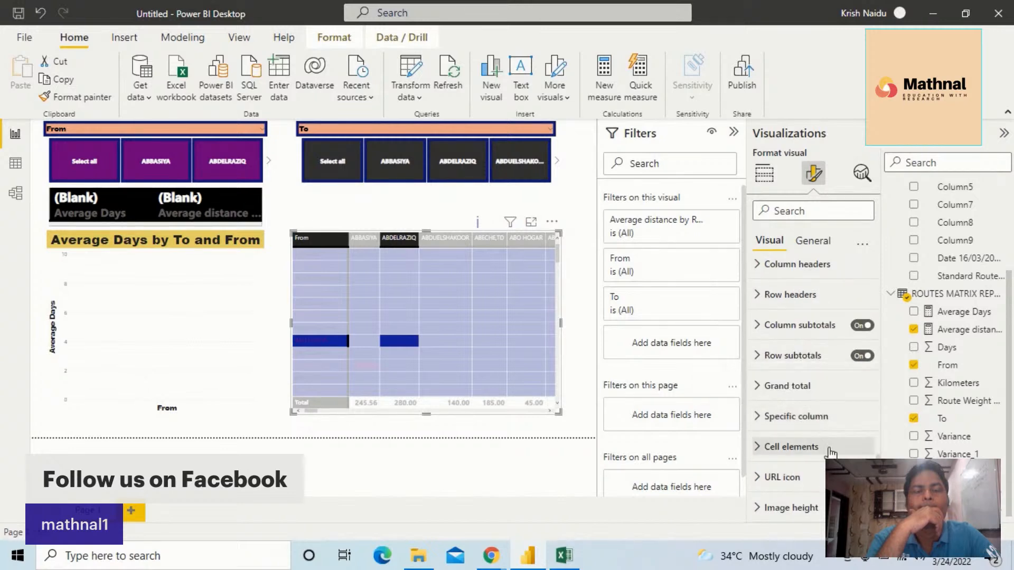
pyautogui.scroll(4, 819, 444)
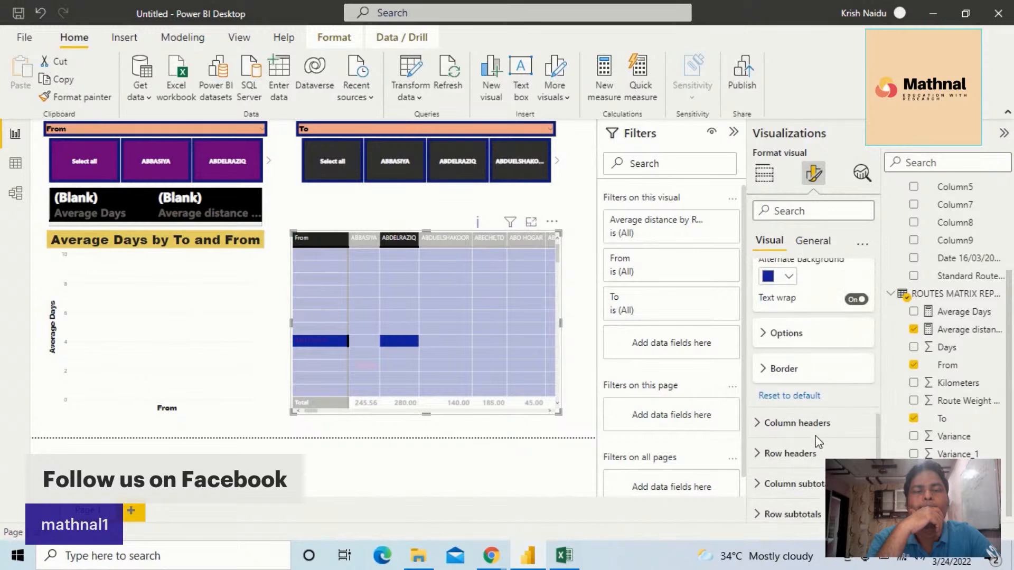
pyautogui.scroll(8, 818, 438)
pyautogui.scroll(4, 818, 439)
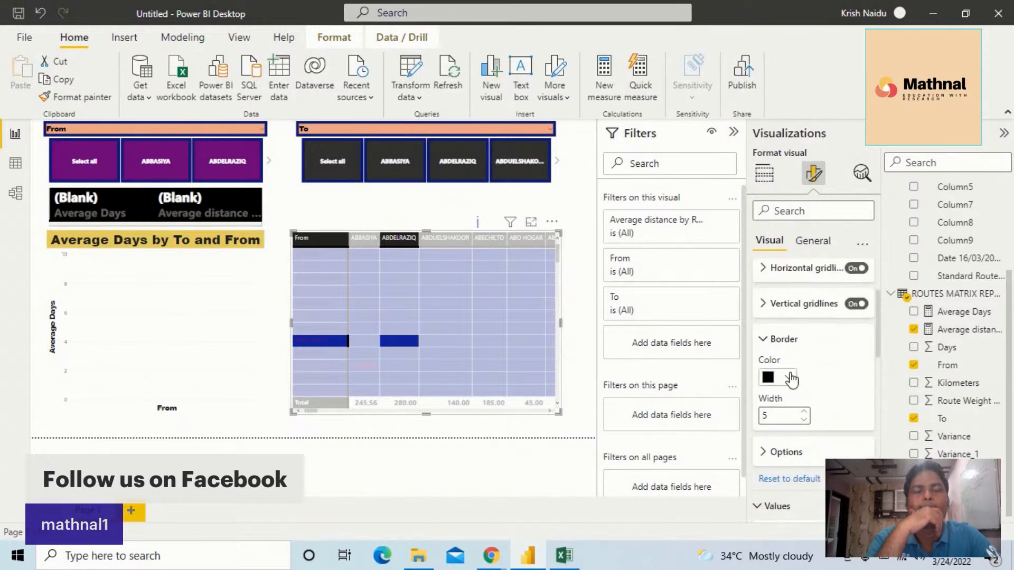
pyautogui.scroll(3, 791, 379)
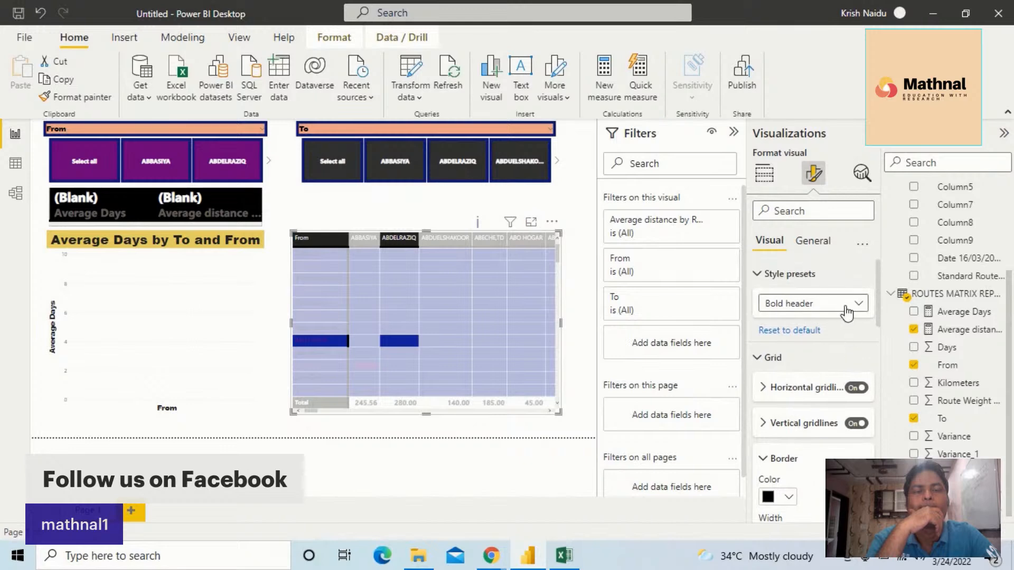
pyautogui.click(846, 312)
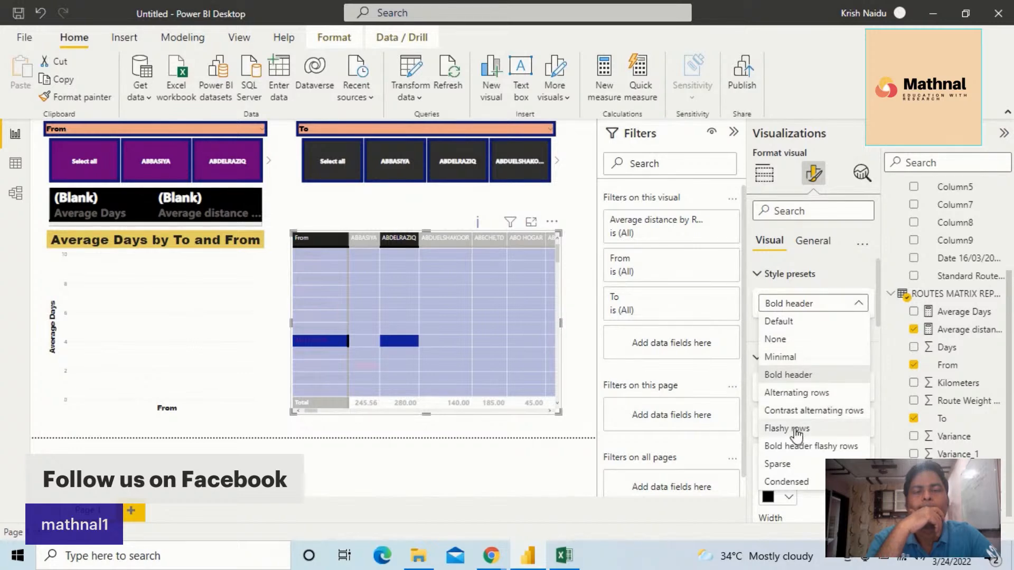
pyautogui.click(796, 431)
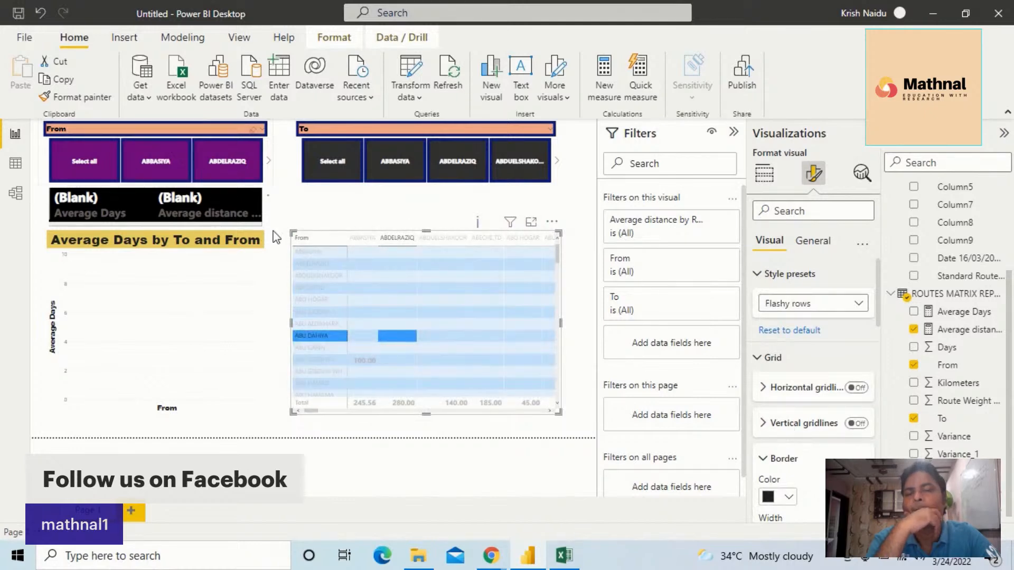
pyautogui.click(859, 306)
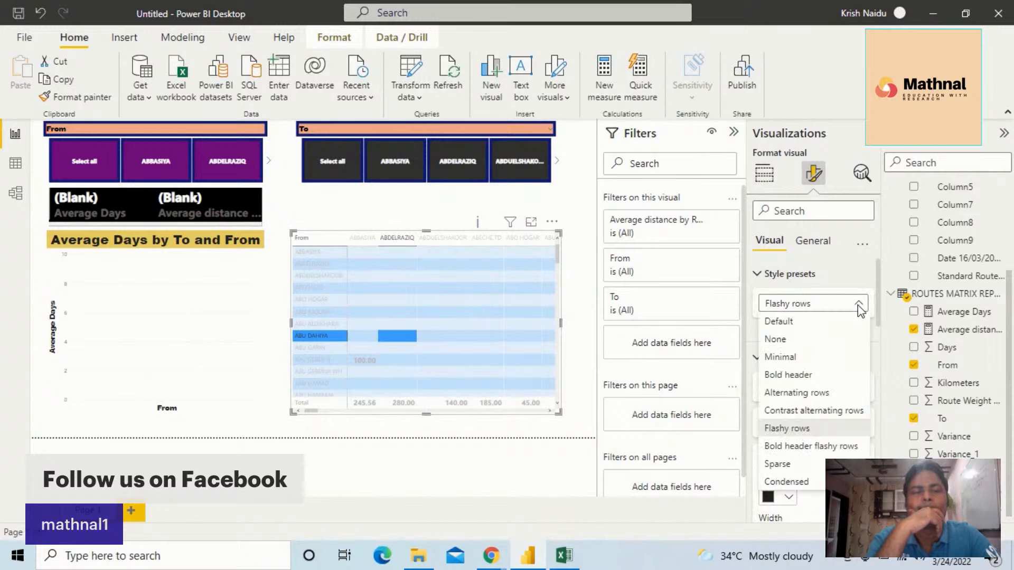
pyautogui.click(808, 360)
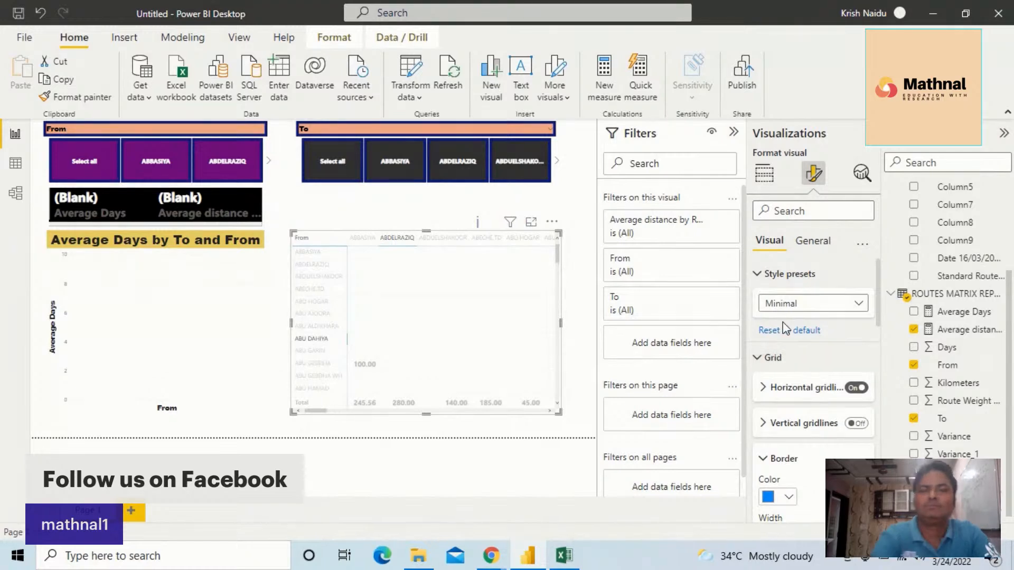
# Apply the Bold header flashy rows style preset to the matrix and turn on its vertical and horizontal gridlines
pyautogui.click(841, 305)
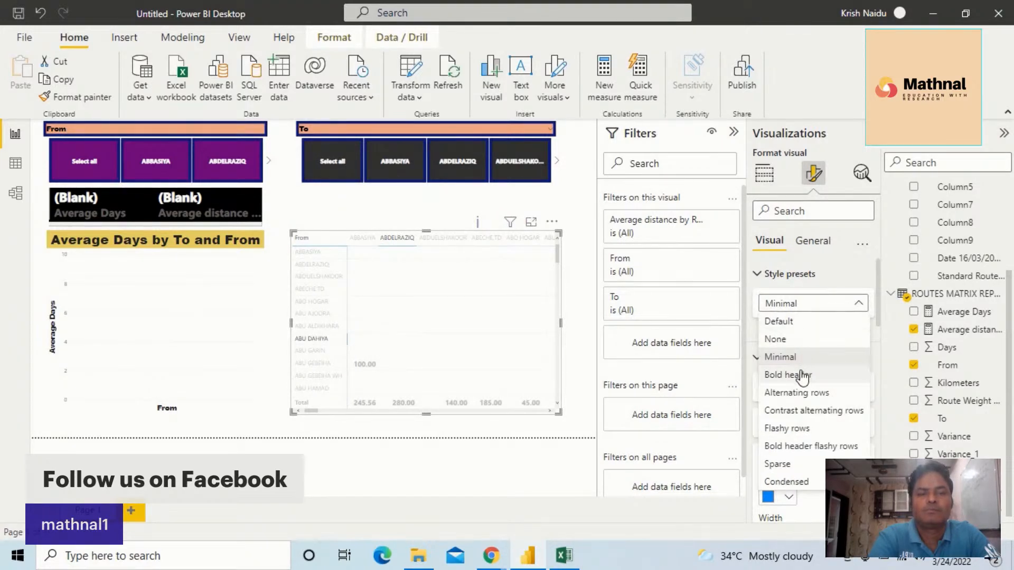
pyautogui.click(791, 448)
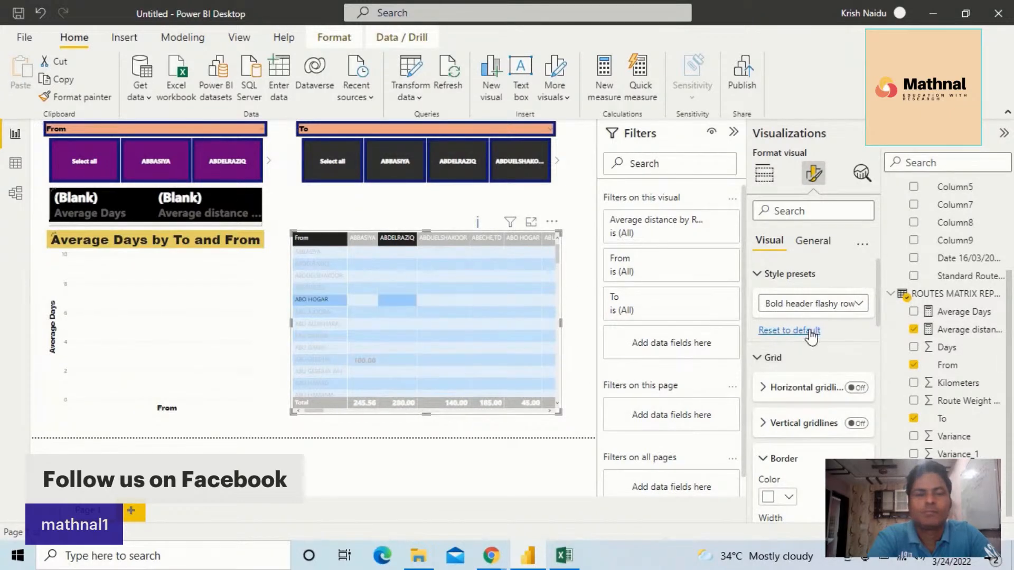
pyautogui.scroll(-3, 814, 333)
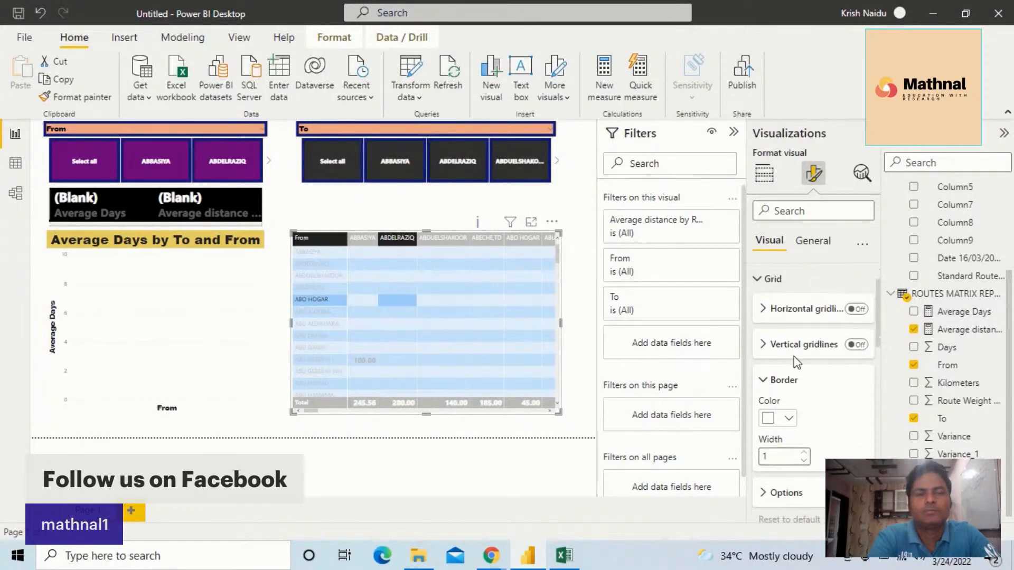
pyautogui.click(856, 344)
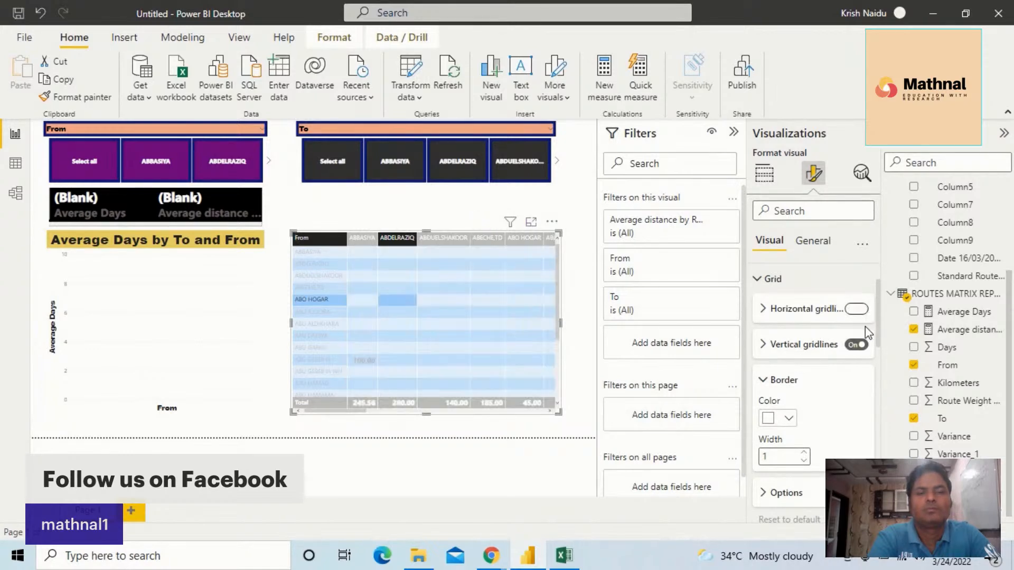
pyautogui.click(856, 309)
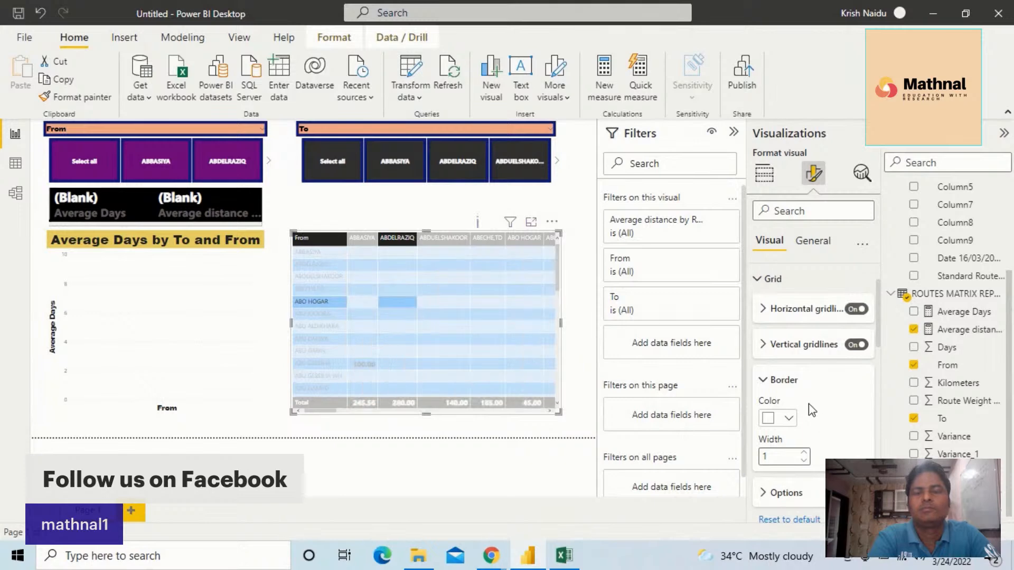
# Clear the Select all selection in the To slicer
pyautogui.click(333, 176)
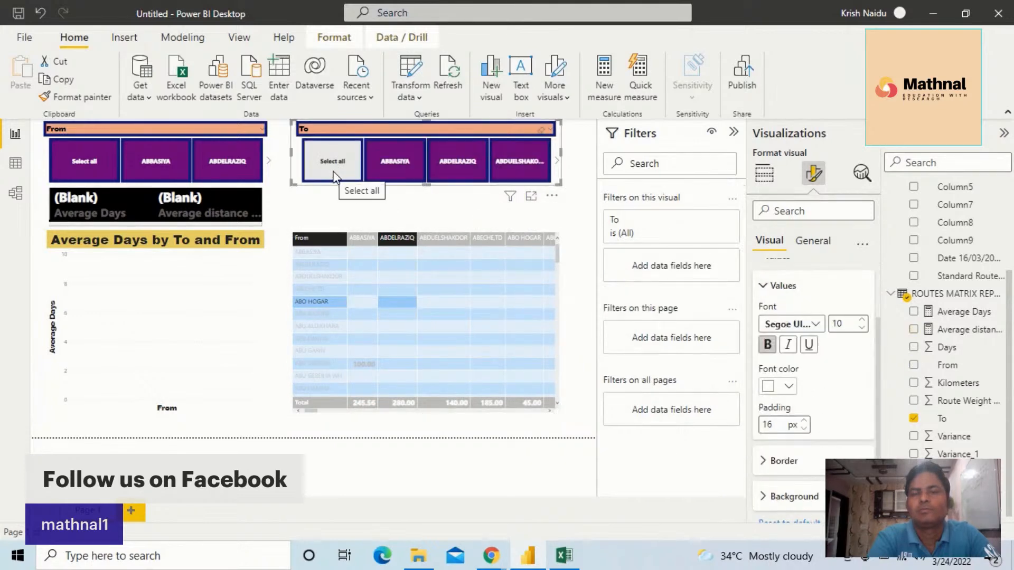
pyautogui.click(87, 160)
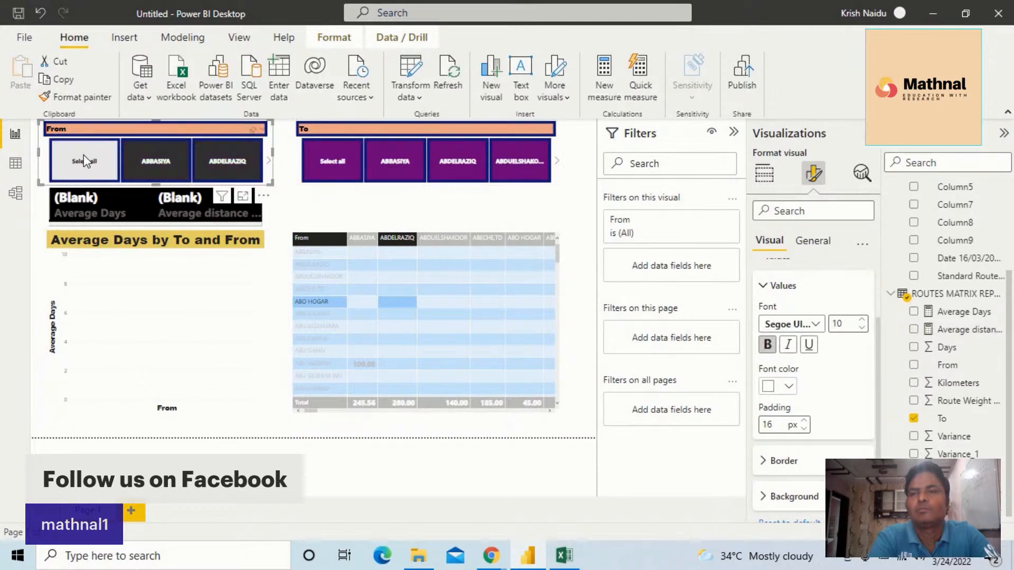
pyautogui.click(323, 163)
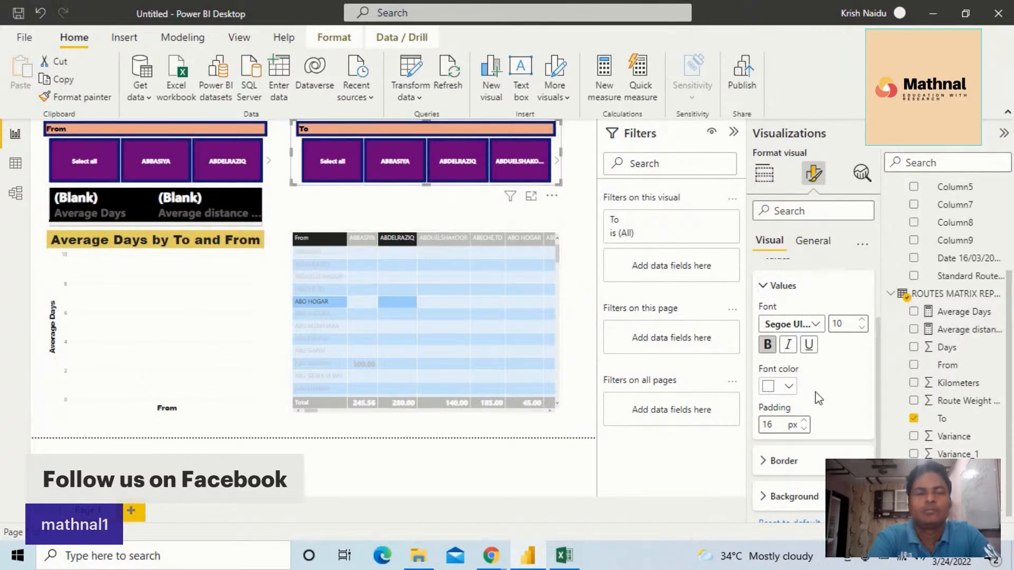
# Set the font colour of the To slicer's values to black
pyautogui.scroll(-1, 820, 398)
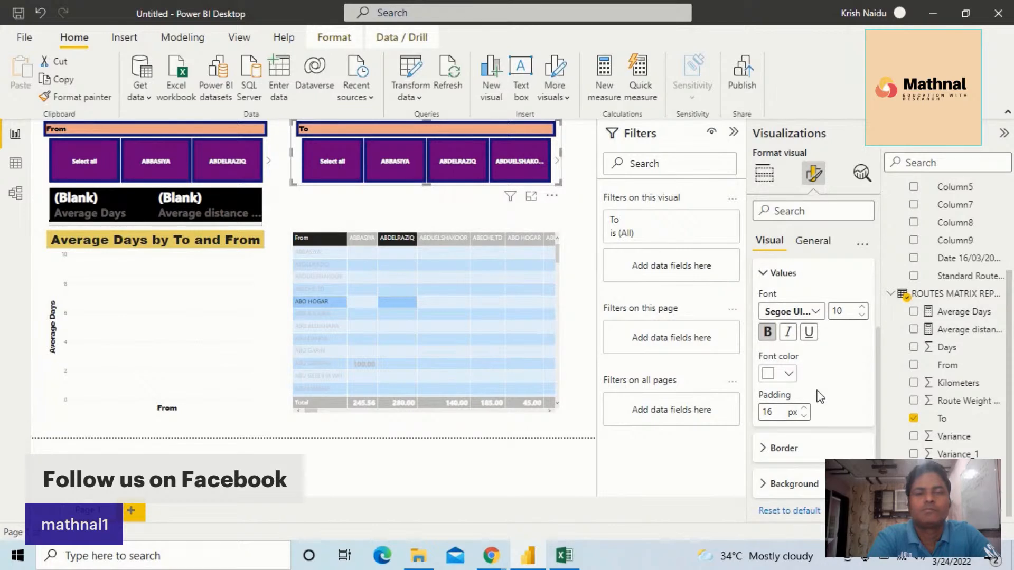
pyautogui.click(789, 374)
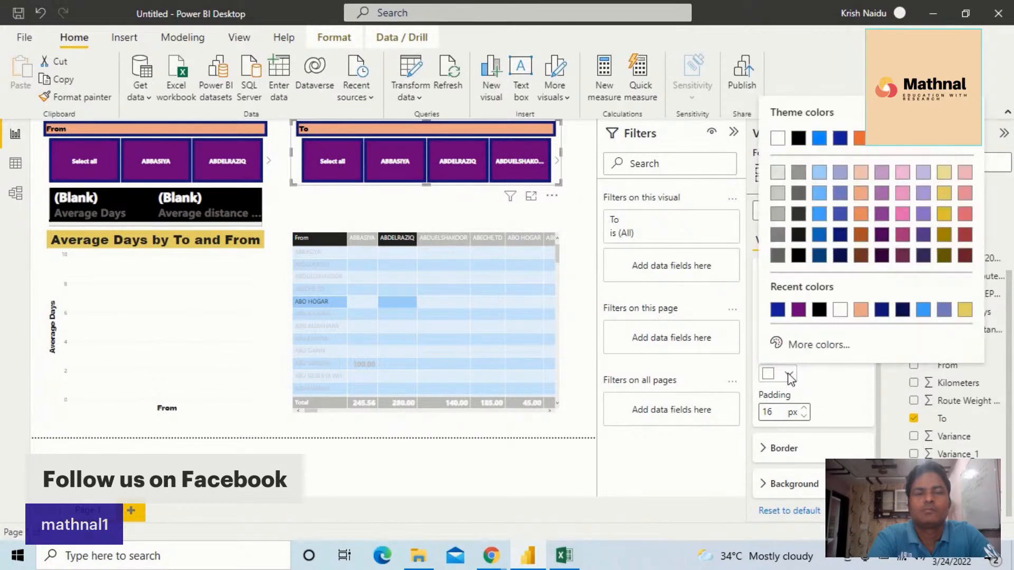
pyautogui.click(798, 138)
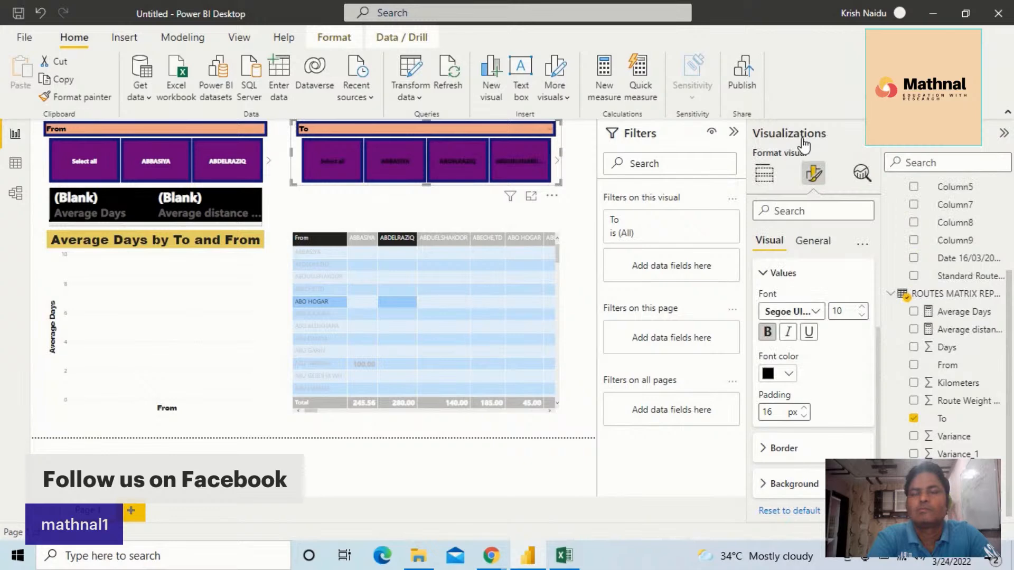
# Set the matrix values' main background colour to the theme's dark blue and their text colour to white
pyautogui.click(408, 282)
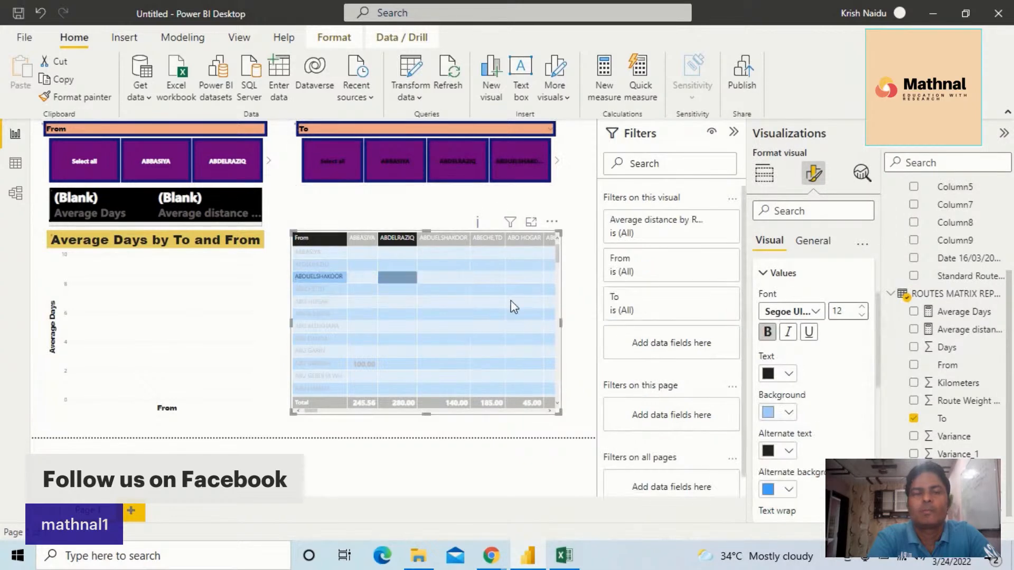
pyautogui.click(790, 413)
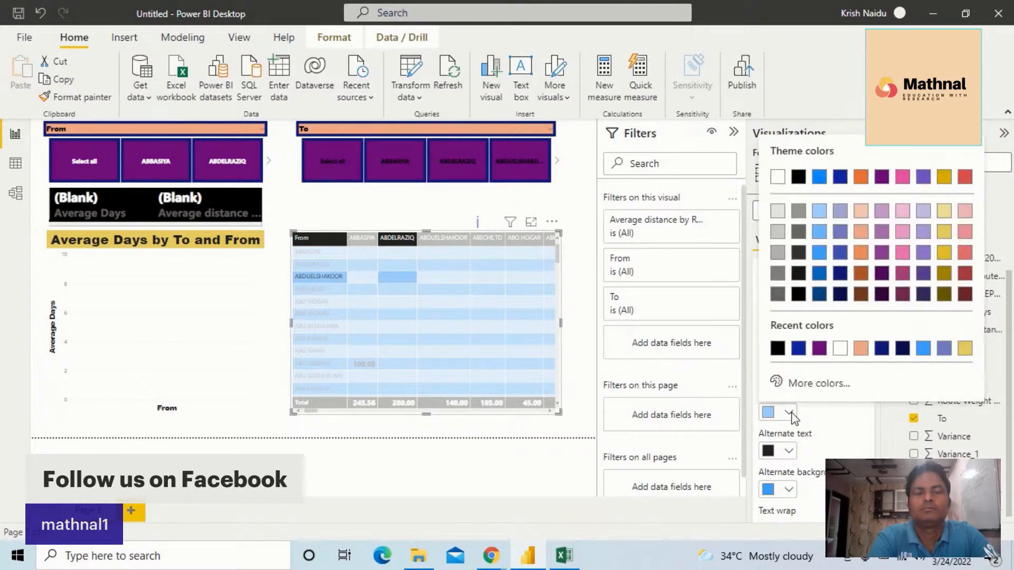
pyautogui.click(839, 178)
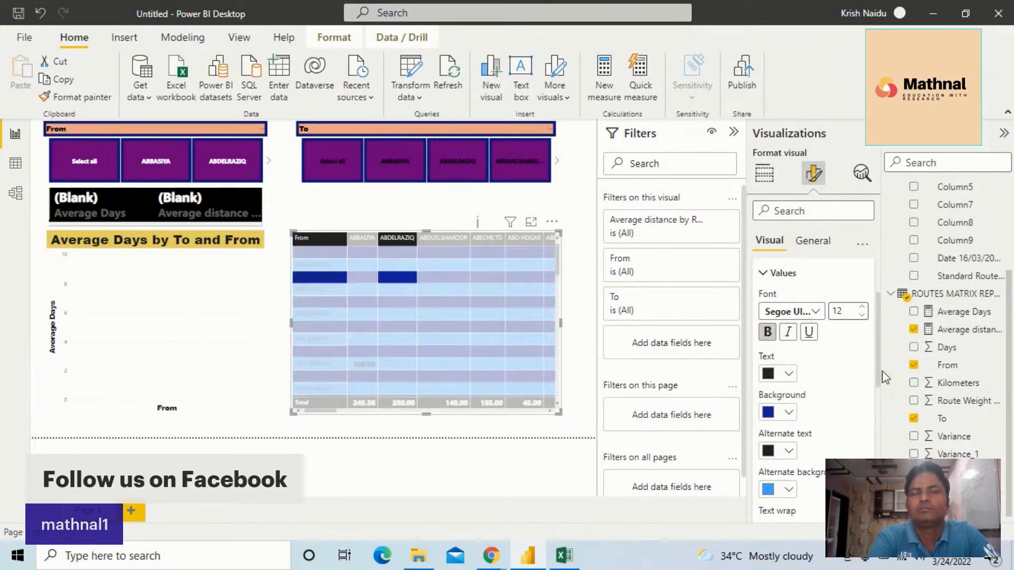
pyautogui.click(789, 375)
pyautogui.click(778, 139)
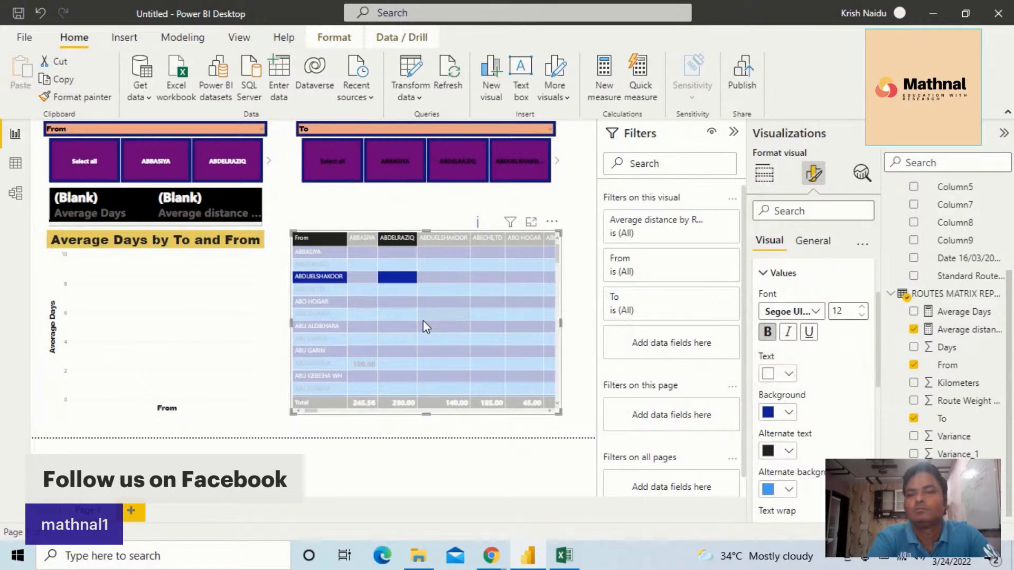
# Cross-filter the card and scatter chart by the ABO HOGAR, ABDUELSHAKOOR and ABBASIYA rows of the matrix
pyautogui.scroll(-3, 423, 320)
pyautogui.scroll(3, 423, 320)
pyautogui.click(307, 301)
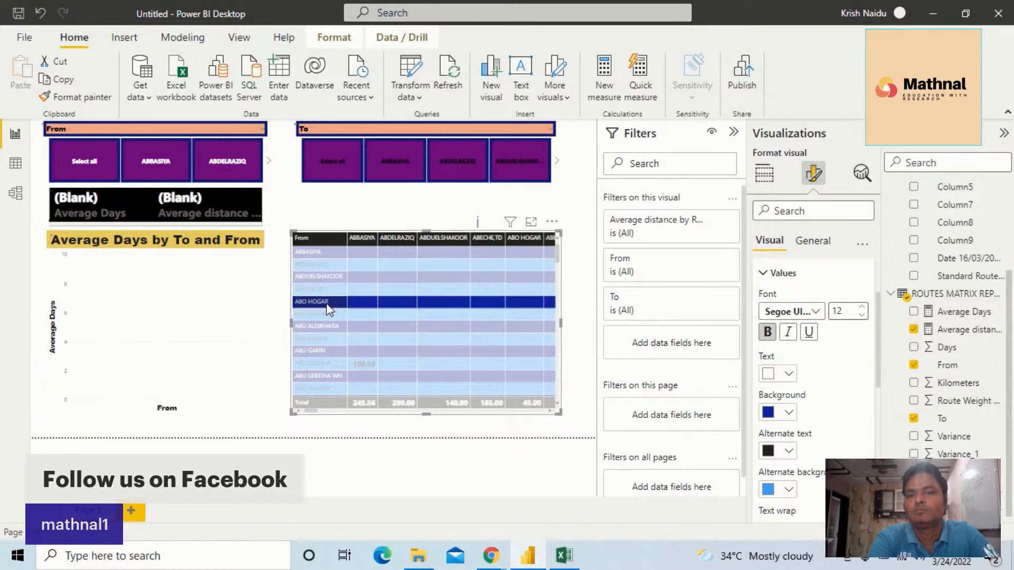
pyautogui.click(343, 275)
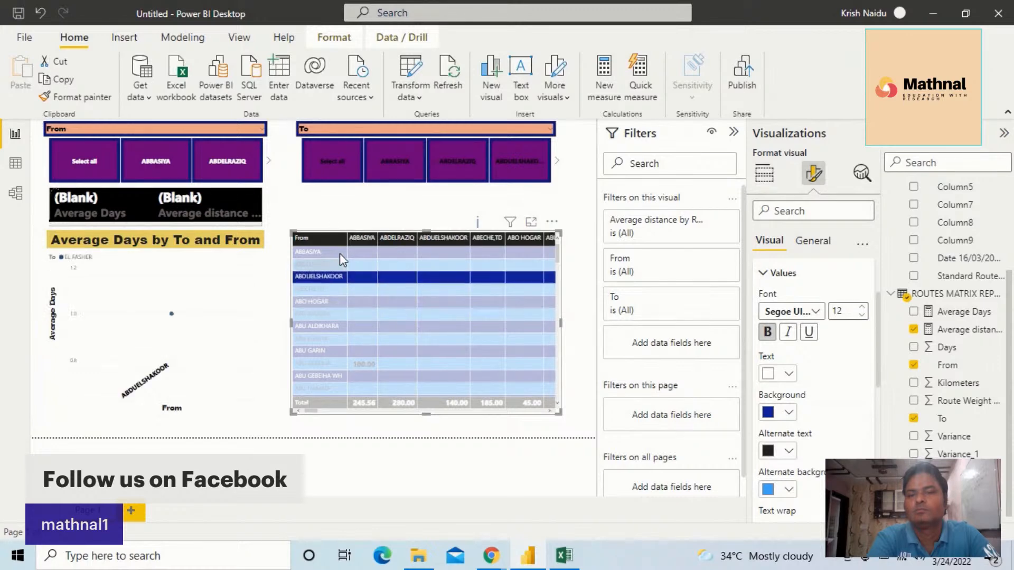
pyautogui.click(340, 253)
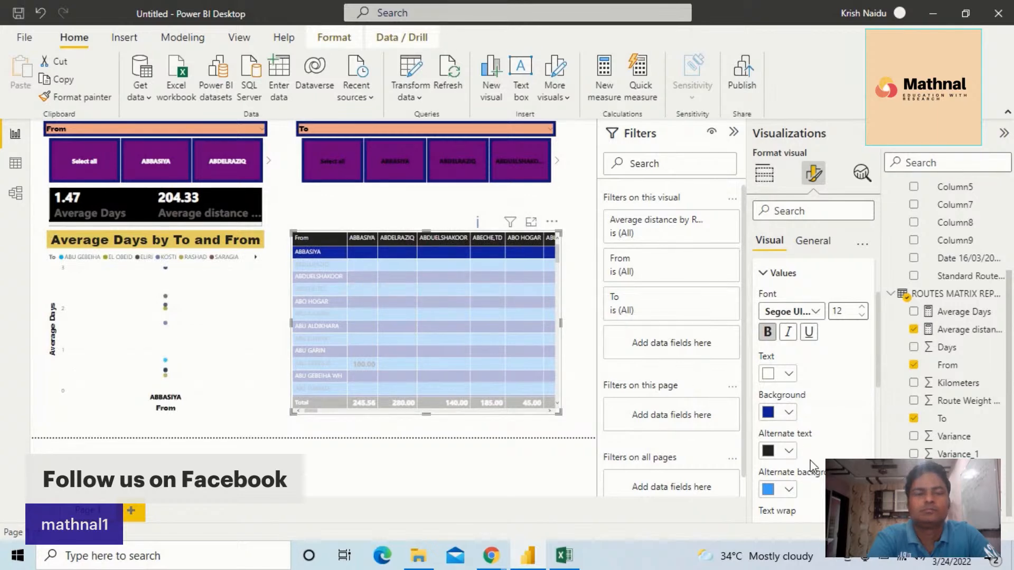
# Try black as the matrix values' main text colour, and set it back to white
pyautogui.click(779, 374)
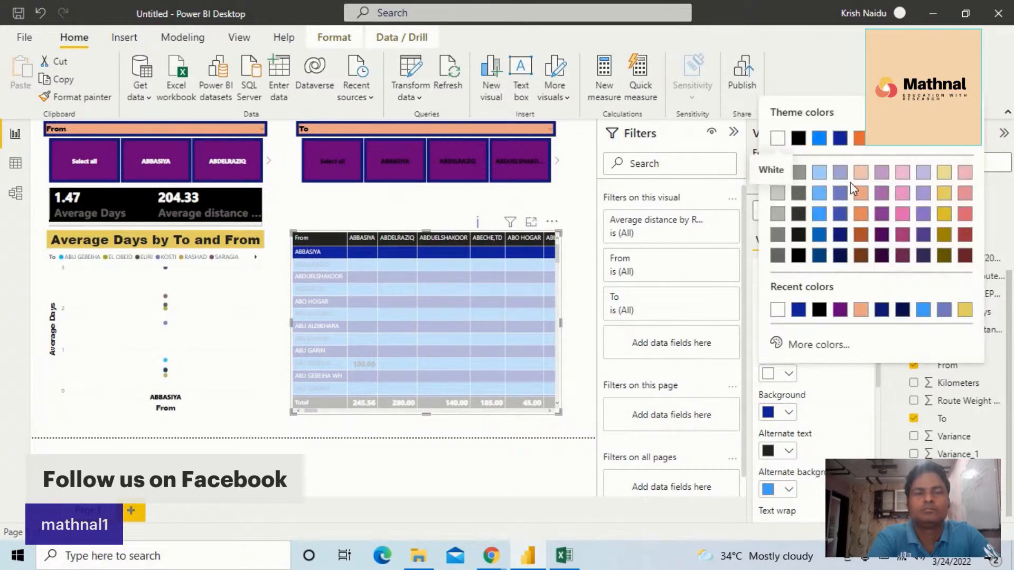
pyautogui.click(797, 141)
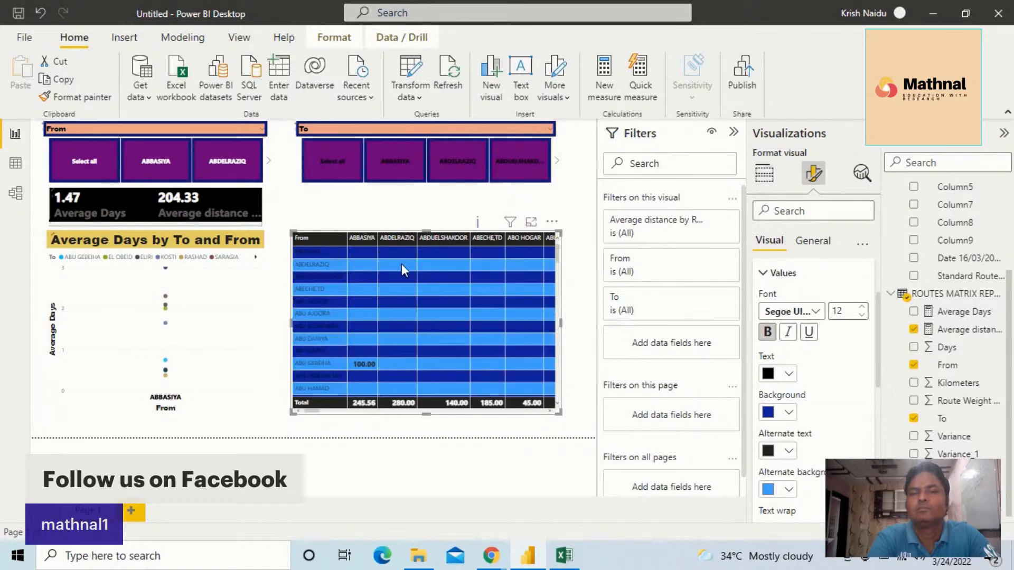
pyautogui.click(402, 310)
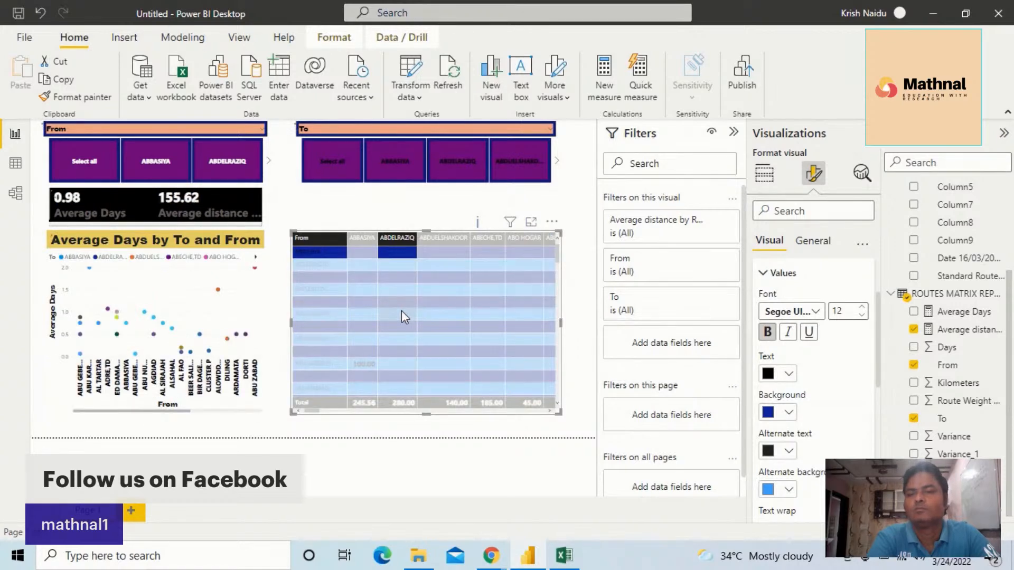
pyautogui.click(333, 241)
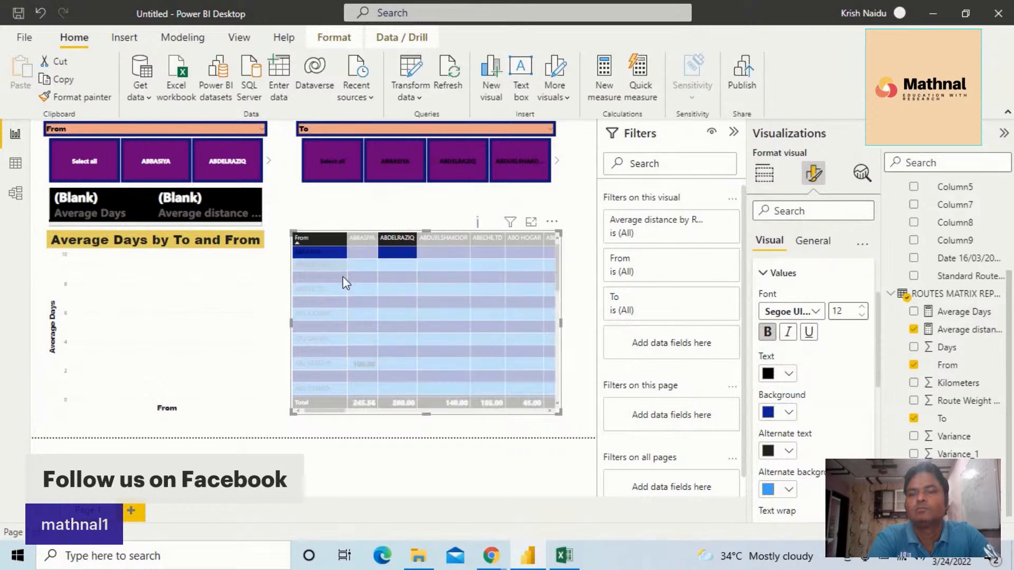
pyautogui.click(789, 374)
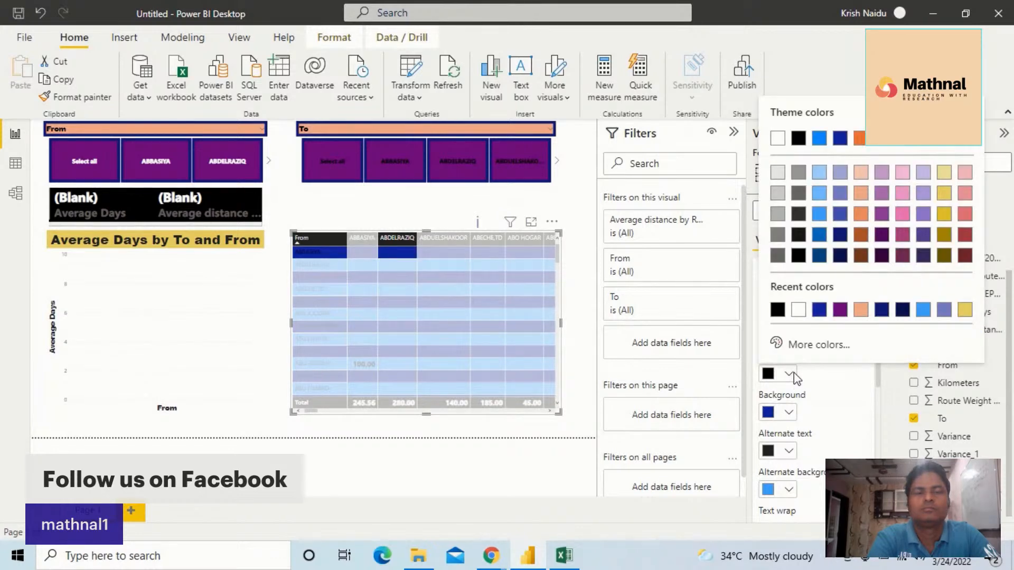
pyautogui.click(778, 138)
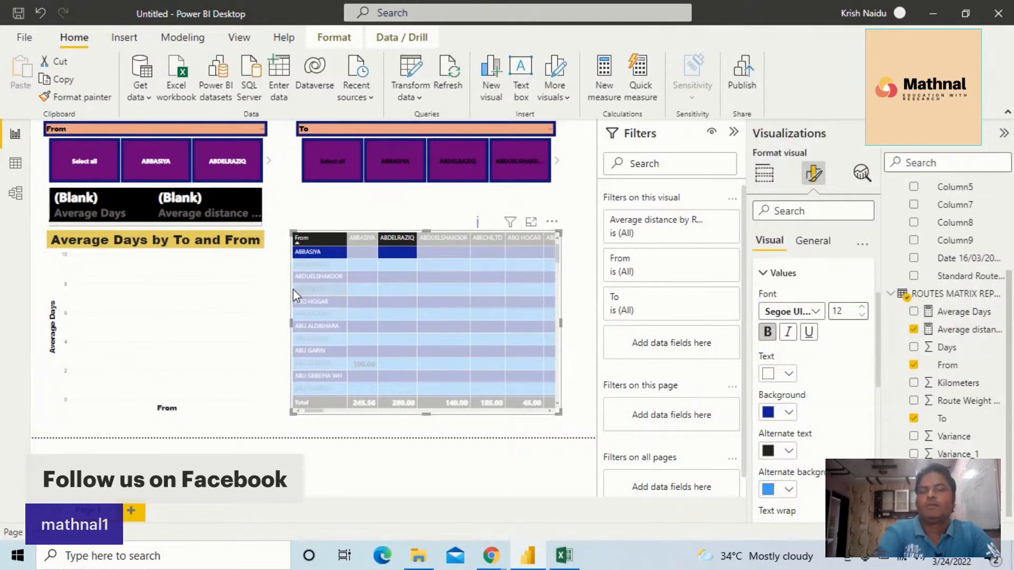
pyautogui.click(317, 280)
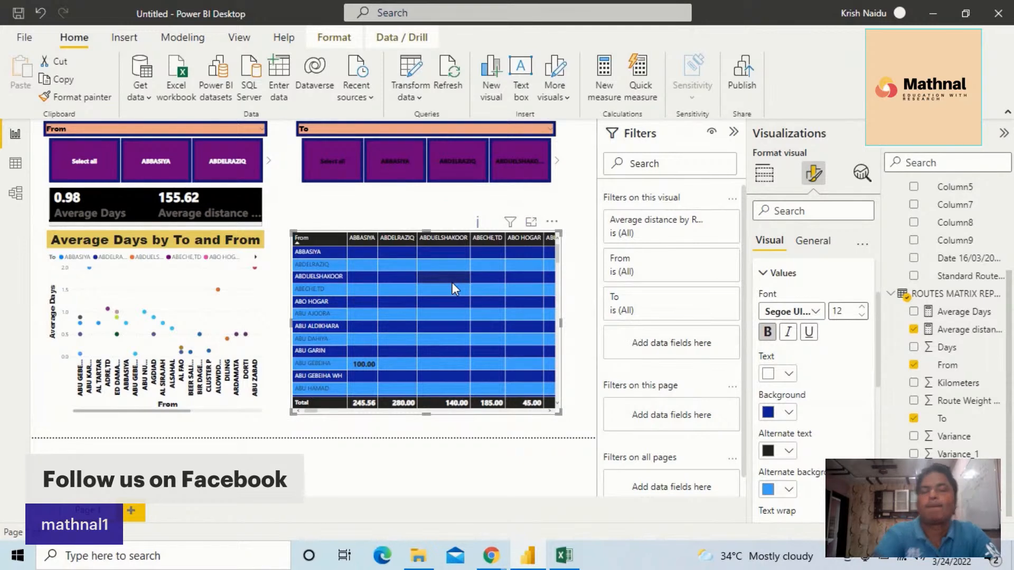
pyautogui.scroll(-5, 829, 381)
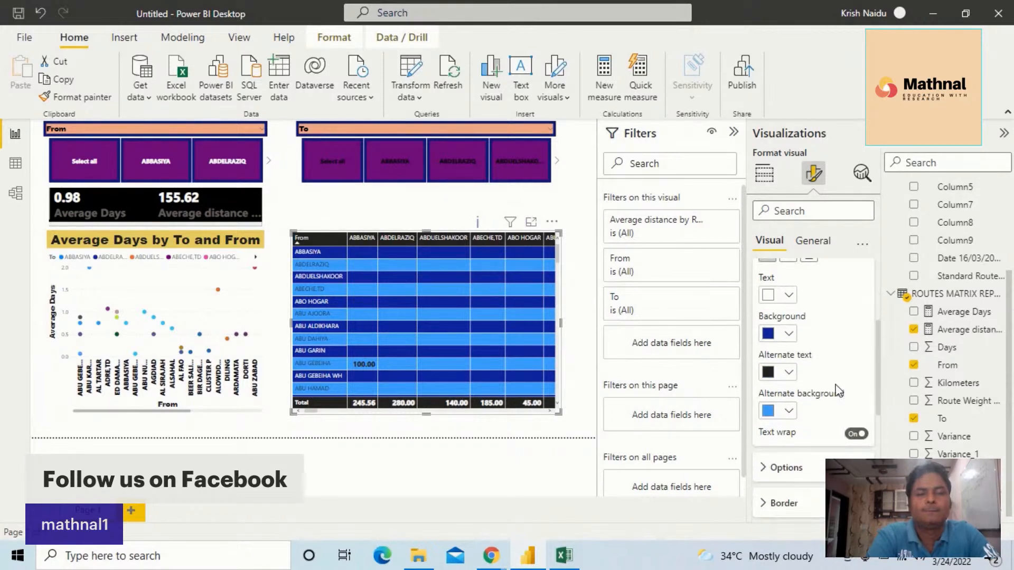
pyautogui.scroll(-3, 837, 391)
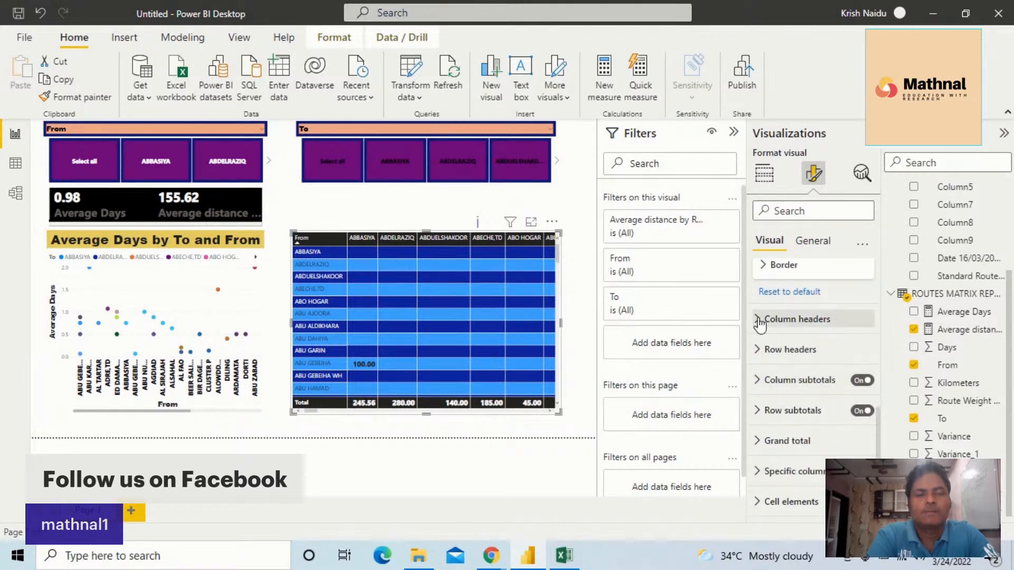
pyautogui.scroll(-3, 794, 364)
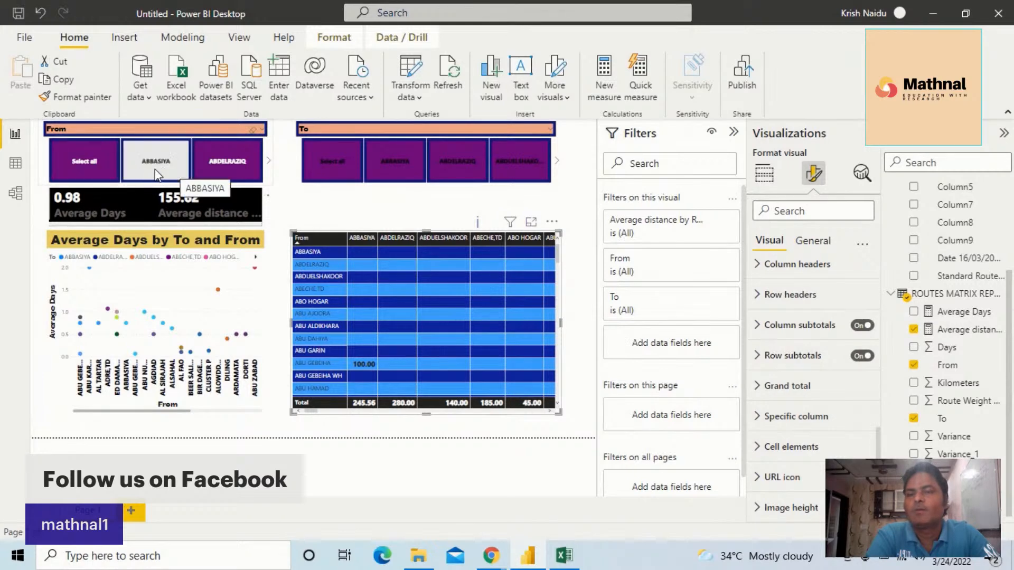
# Cross-filter the report from the matrix by the ABBASIYA, ABDELRAZIQ and ABU DAHIYA columns and the ABO HOGAR row
pyautogui.click(356, 238)
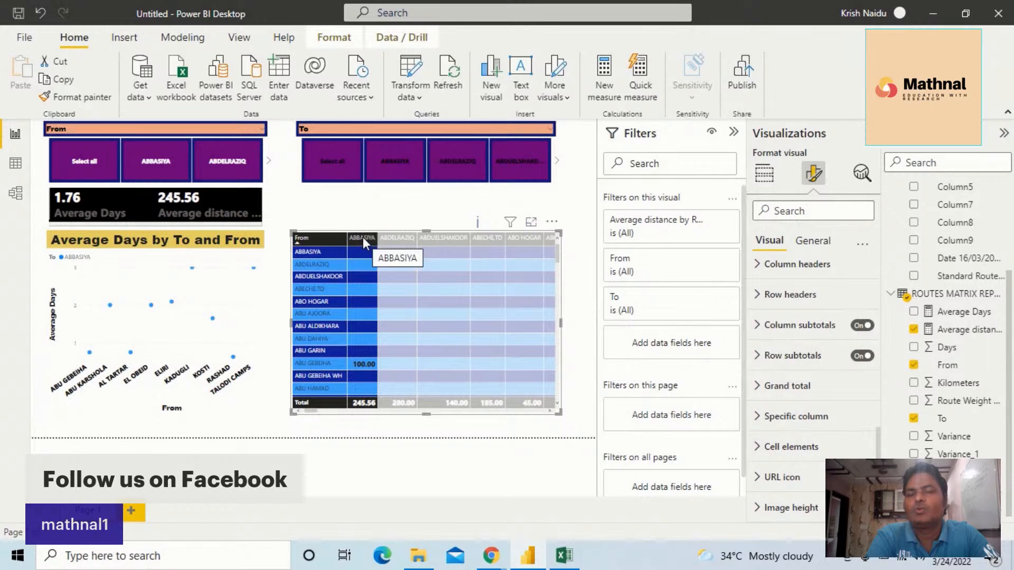
pyautogui.click(314, 302)
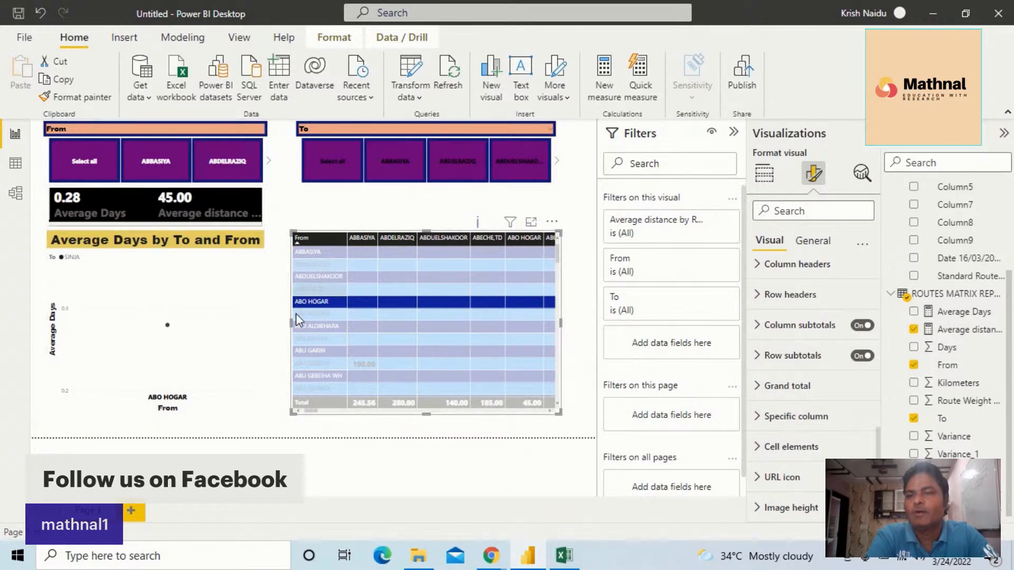
pyautogui.click(388, 237)
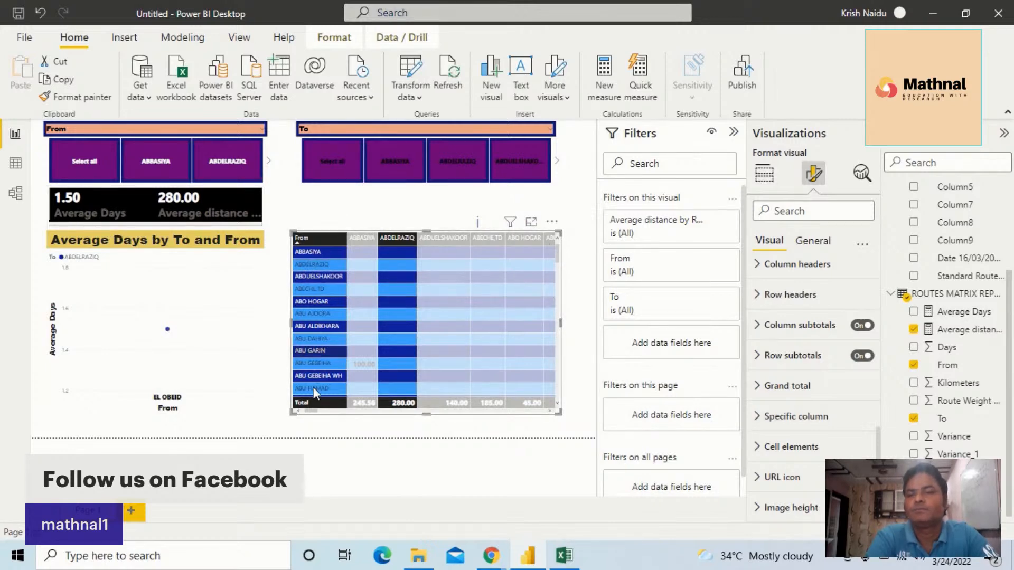
pyautogui.hscroll(3, 468, 405)
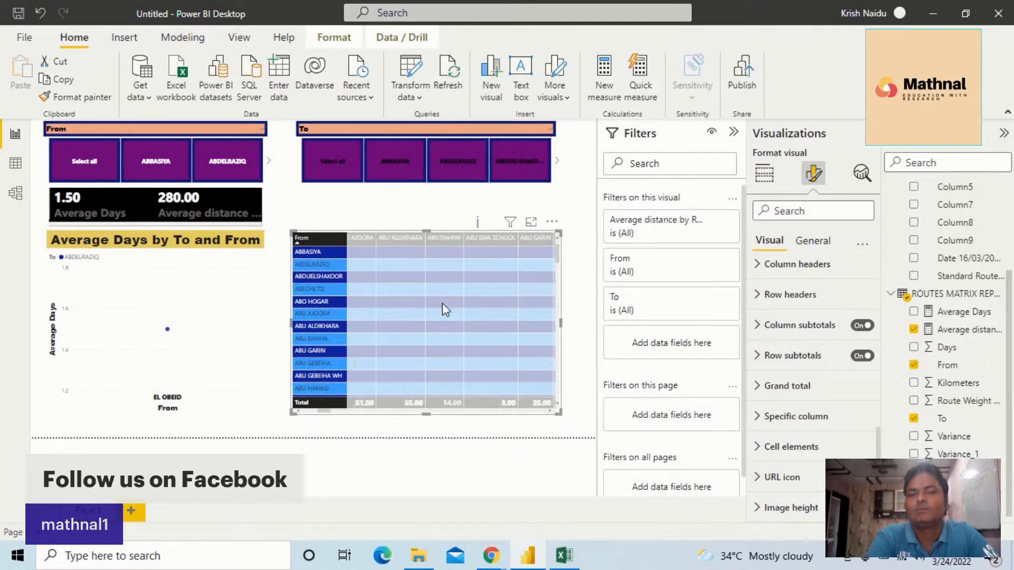
pyautogui.click(443, 239)
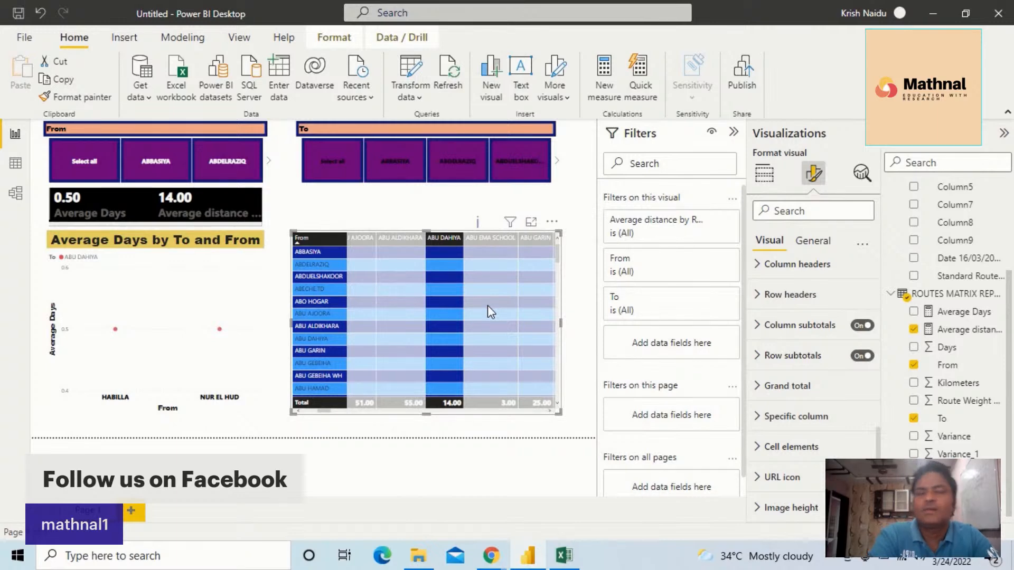
pyautogui.click(453, 277)
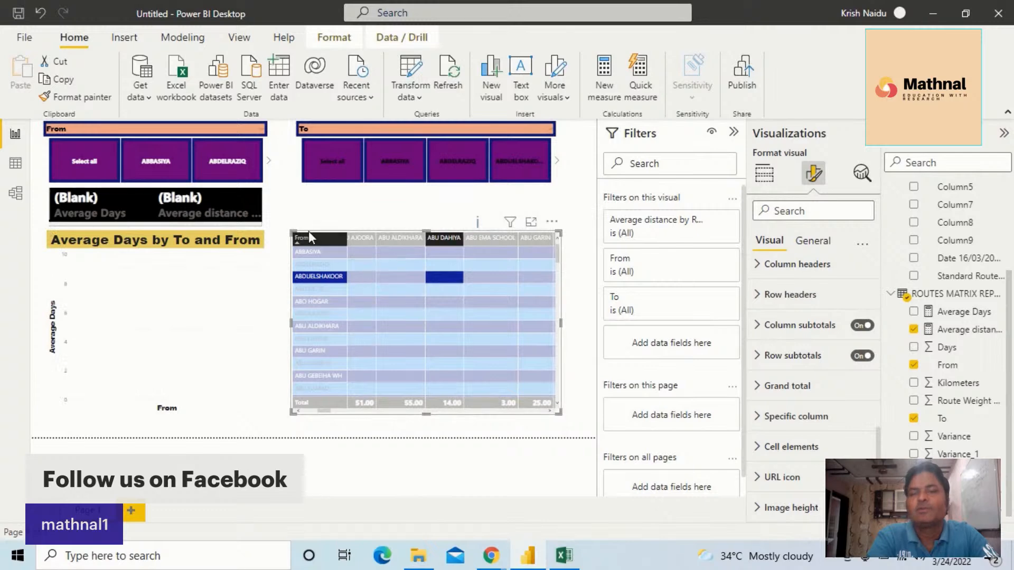
# Try sorting the matrix by From in descending order and select its ZALNGI row
pyautogui.click(321, 239)
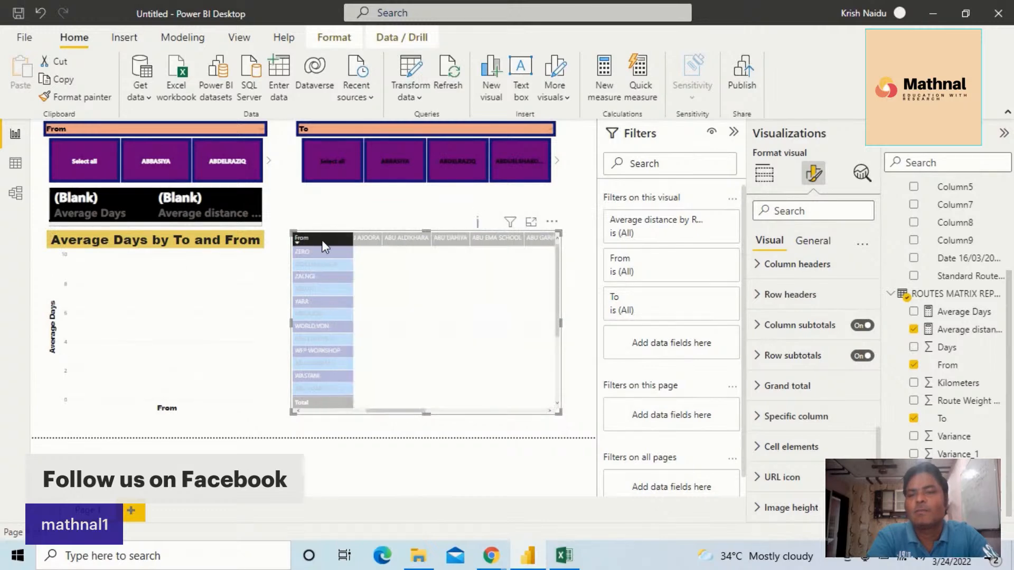
pyautogui.click(331, 275)
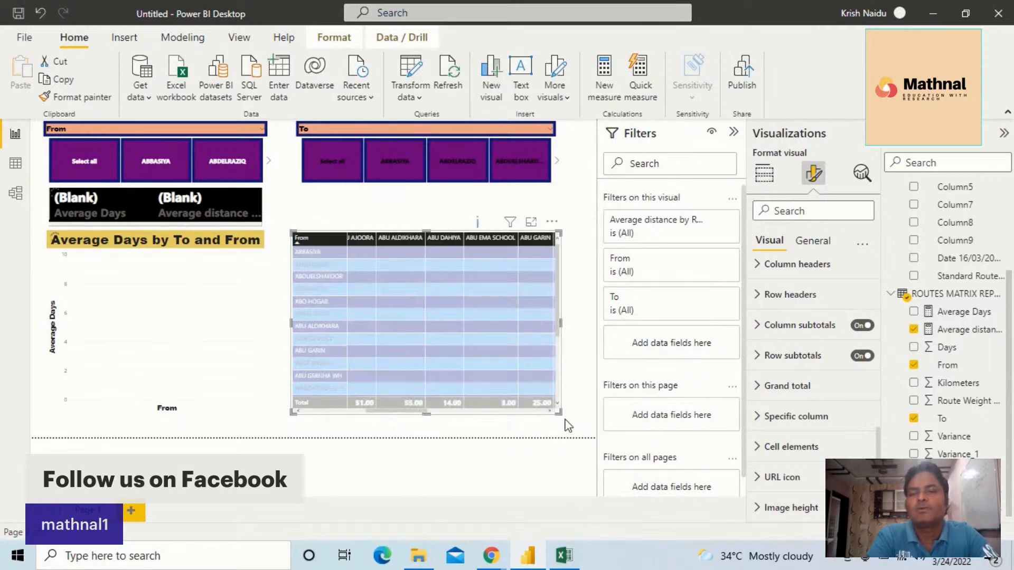
# Shrink the distance matrix and the scatter chart, placing the matrix directly beneath the To slicer
pyautogui.moveTo(559, 412); pyautogui.dragTo(505, 362)
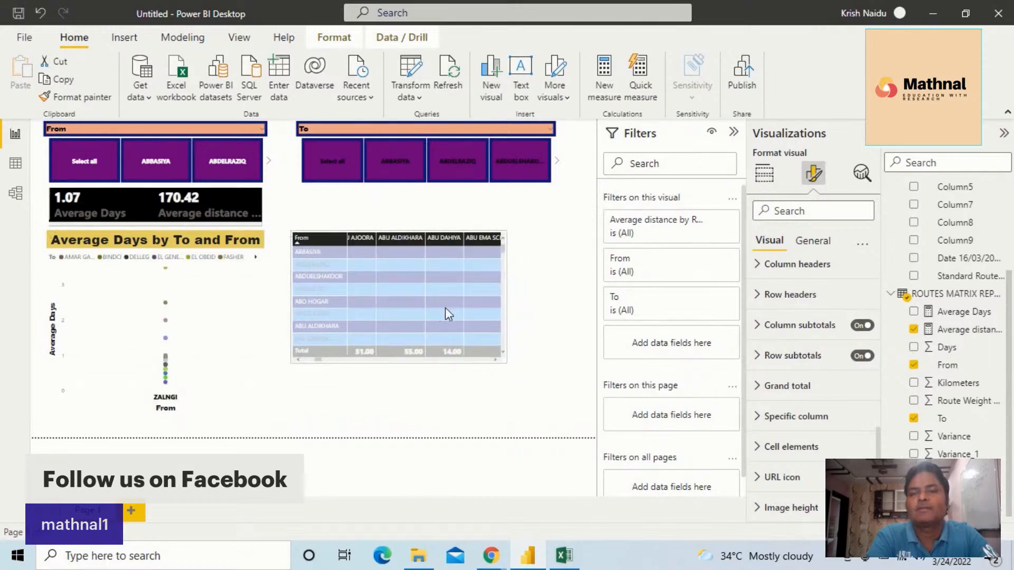
pyautogui.moveTo(420, 298); pyautogui.dragTo(430, 259)
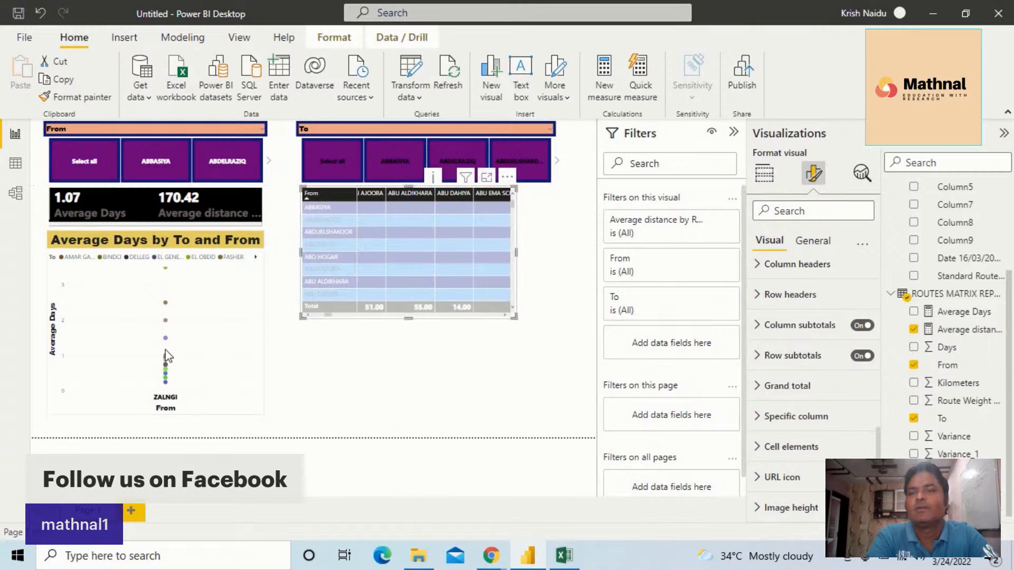
pyautogui.click(228, 406)
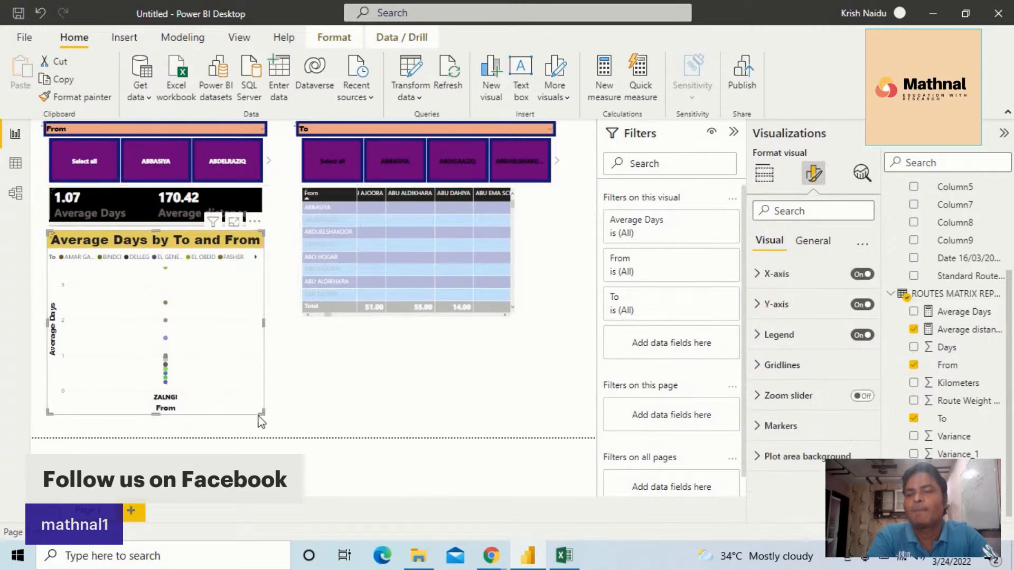
pyautogui.moveTo(261, 413); pyautogui.dragTo(257, 346)
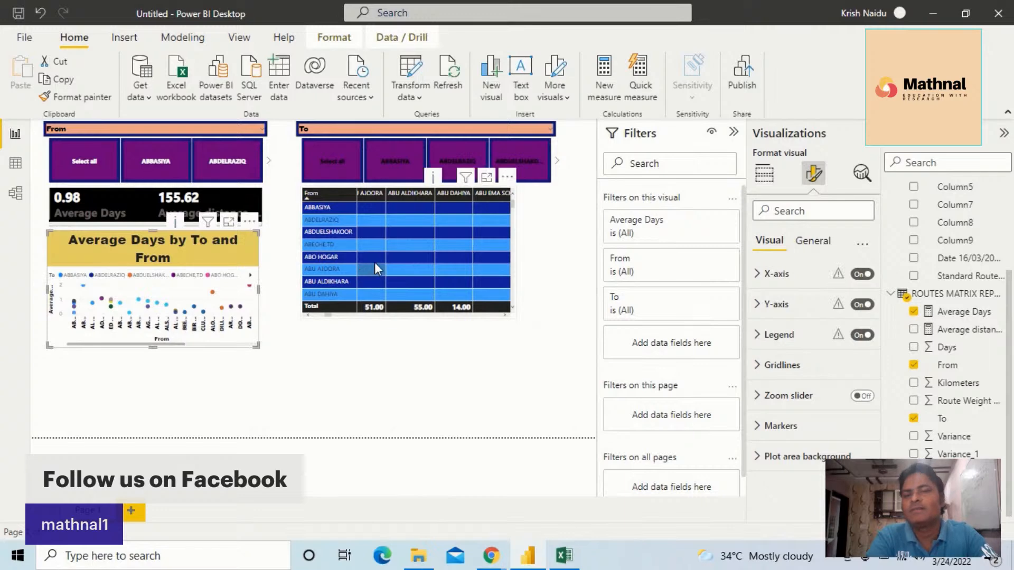
# Move the card below the scatter chart and shift the matrix down to line up with the To slicer's right edge
pyautogui.click(372, 287)
pyautogui.moveTo(371, 281); pyautogui.dragTo(369, 287)
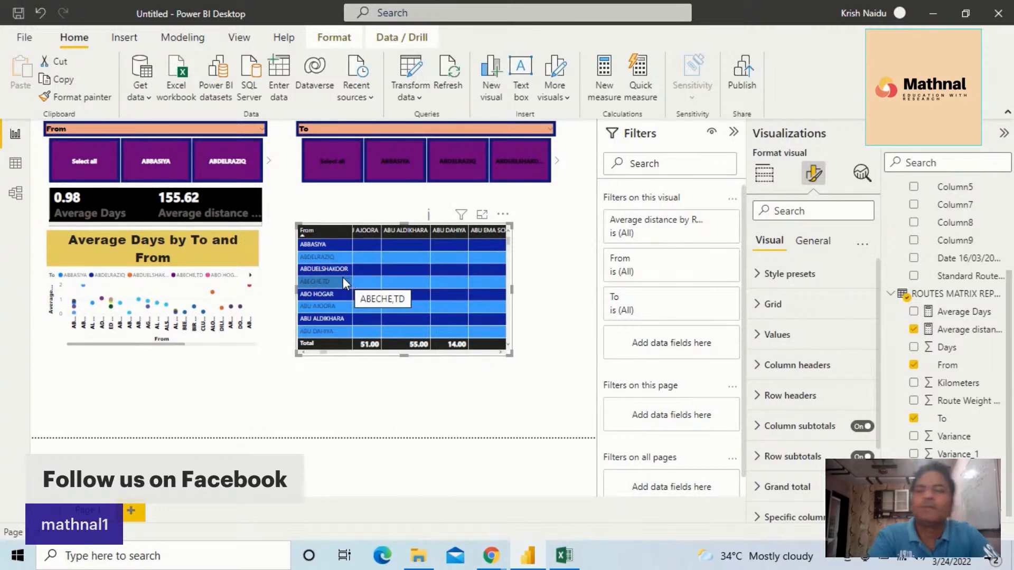
pyautogui.moveTo(84, 203); pyautogui.dragTo(95, 407)
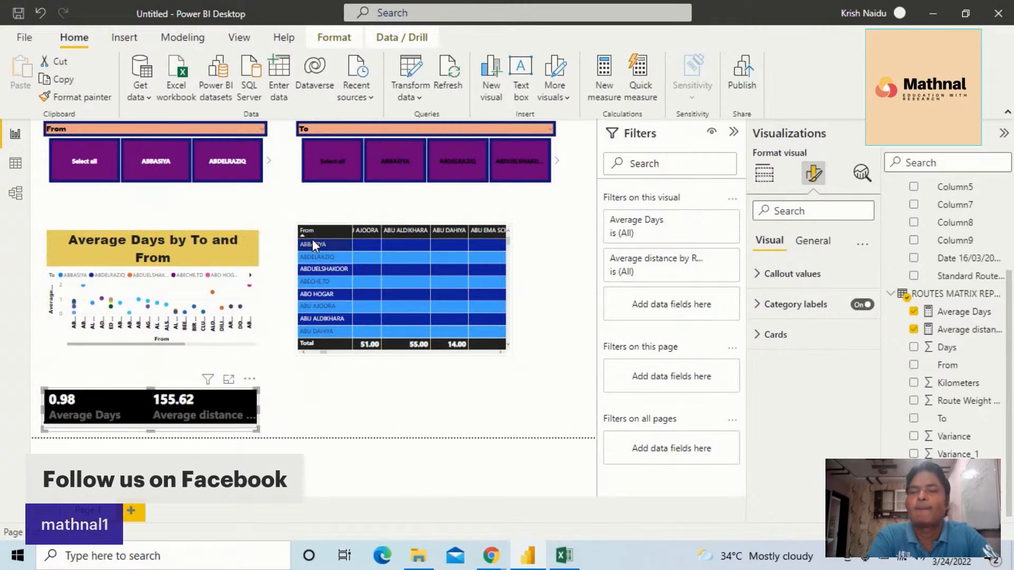
pyautogui.moveTo(432, 271)
pyautogui.mouseDown()
pyautogui.moveTo(456, 271)
pyautogui.moveTo(416, 269)
pyautogui.mouseUp()
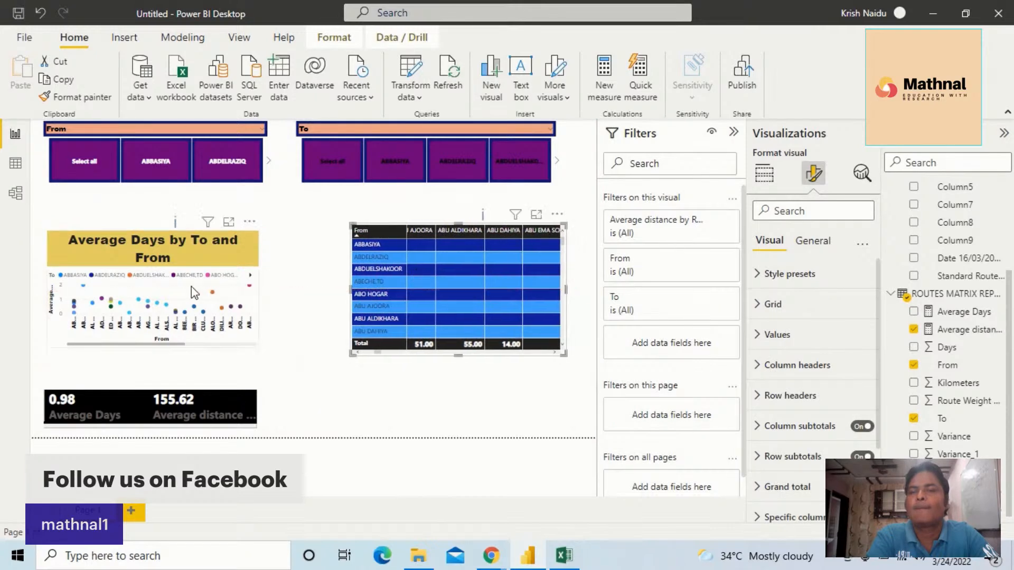
# Place the scatter chart directly beneath the From slicer and the matrix beneath the To slicer, enlarging both to fill the space
pyautogui.moveTo(192, 286); pyautogui.dragTo(198, 256)
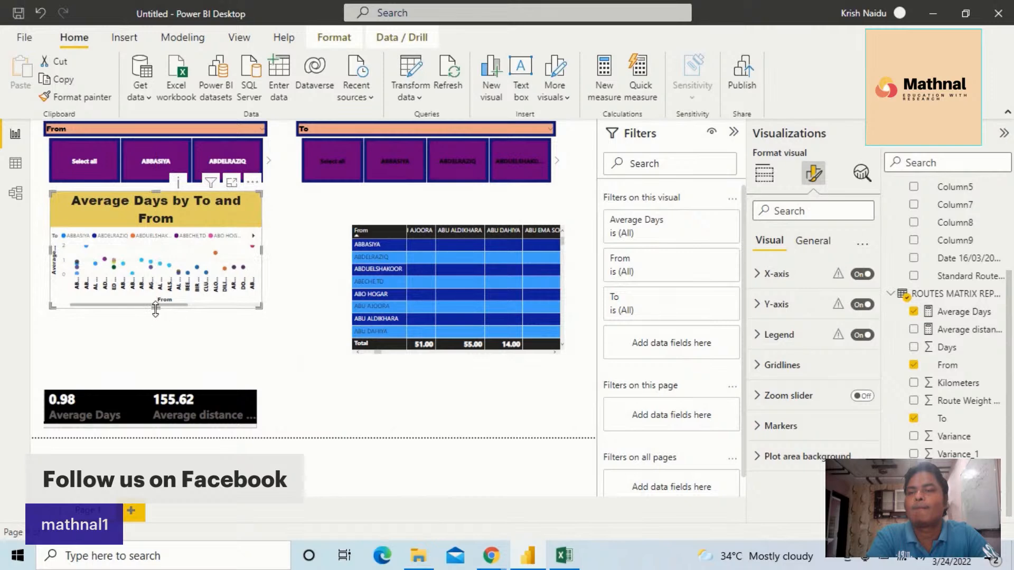
pyautogui.moveTo(157, 332); pyautogui.dragTo(138, 372)
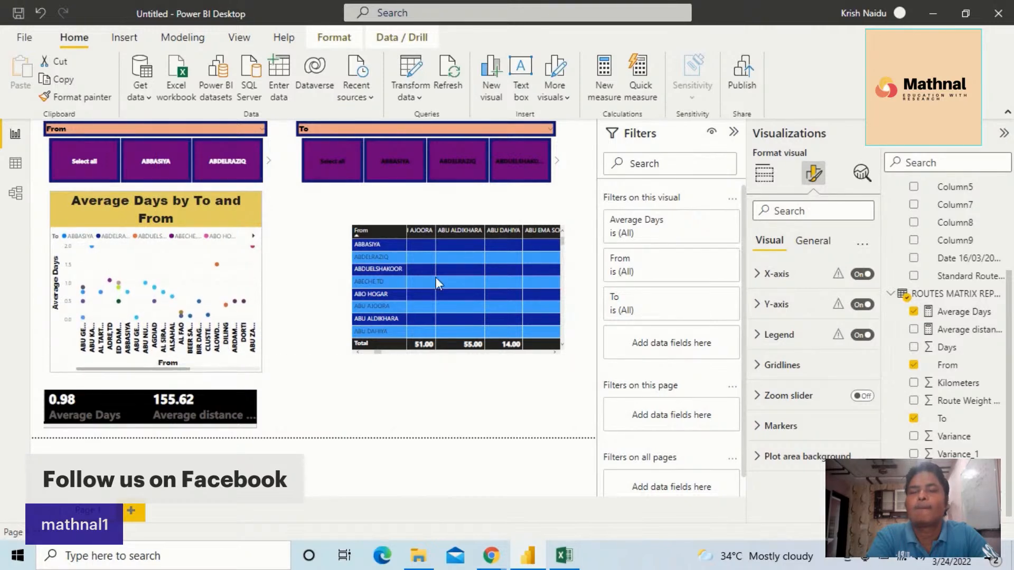
pyautogui.moveTo(438, 261); pyautogui.dragTo(388, 233)
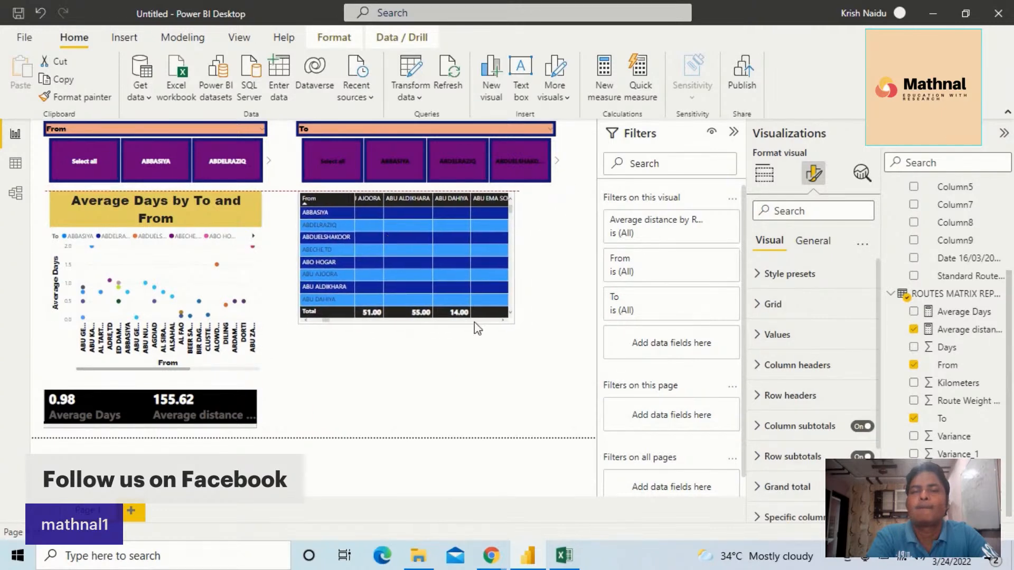
pyautogui.moveTo(513, 320); pyautogui.dragTo(555, 375)
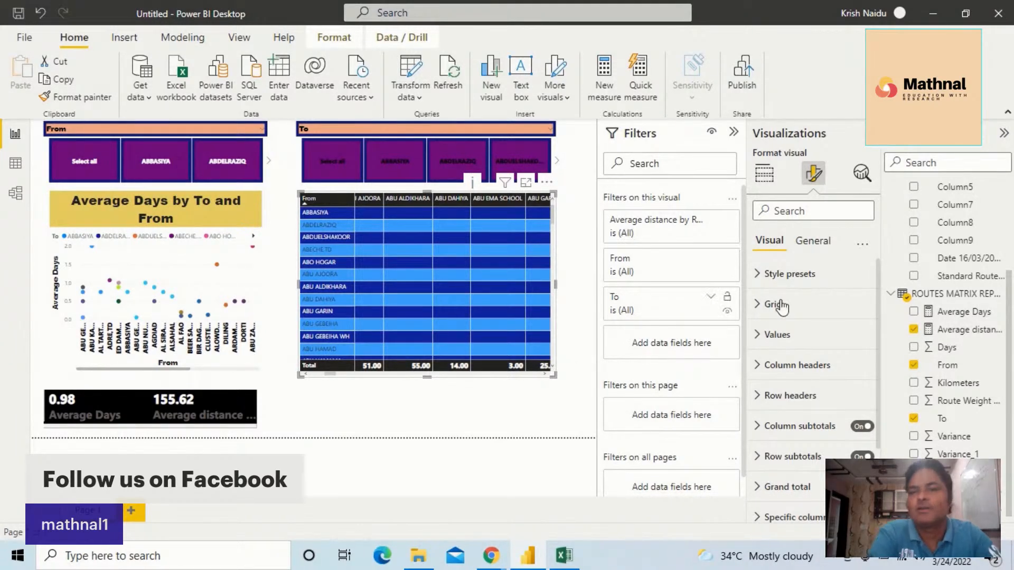
pyautogui.click(416, 405)
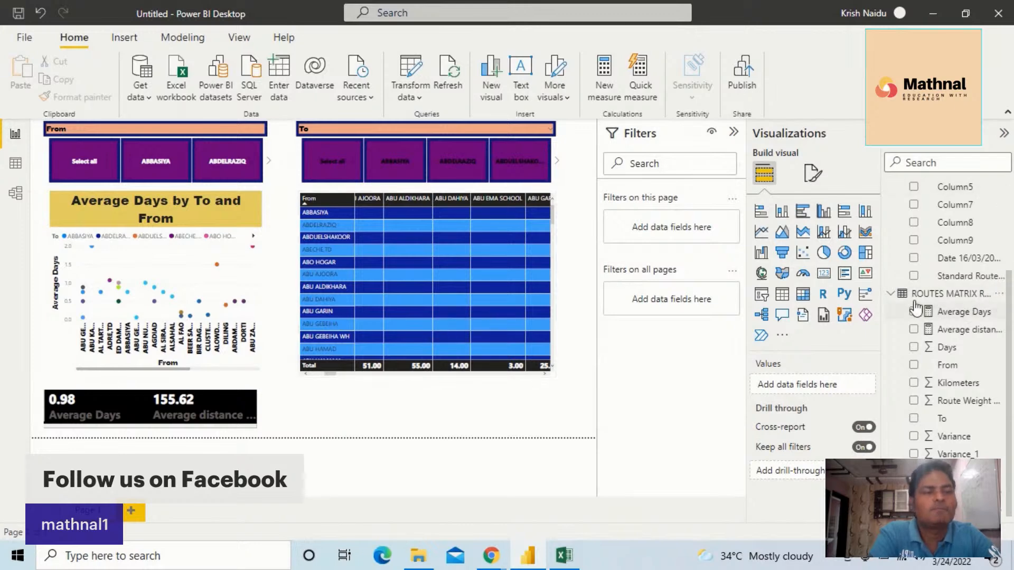
# Expand the availability utilisation table's fields, then open the AVAILABILITY UTILISATION REPORT query in Power Query Editor
pyautogui.click(891, 297)
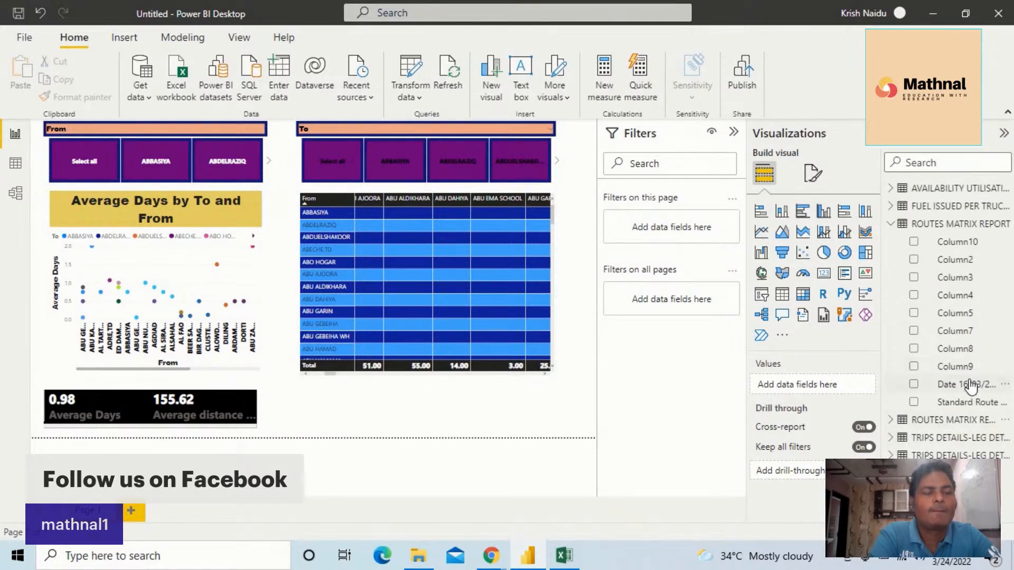
pyautogui.click(891, 191)
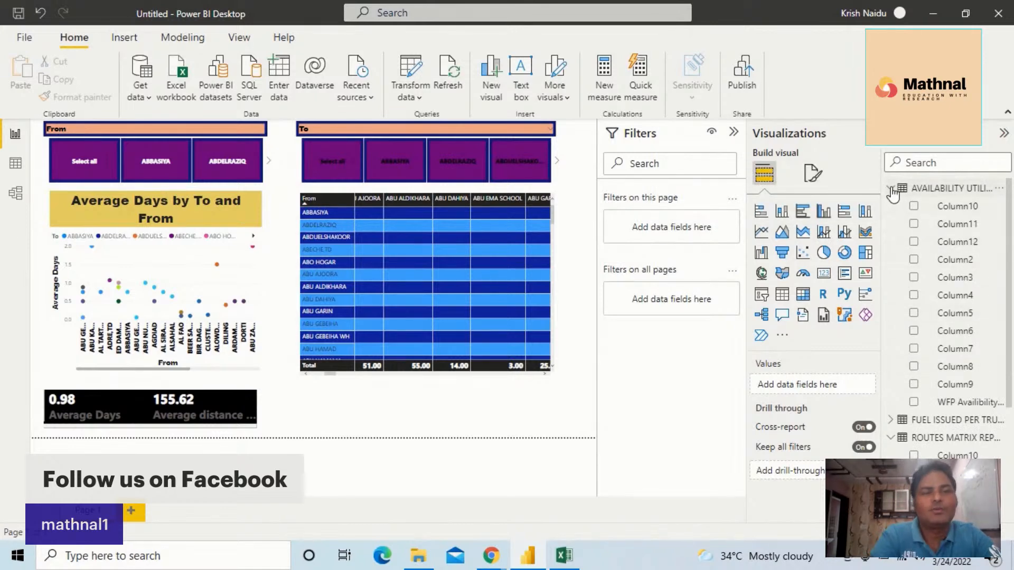
pyautogui.click(418, 99)
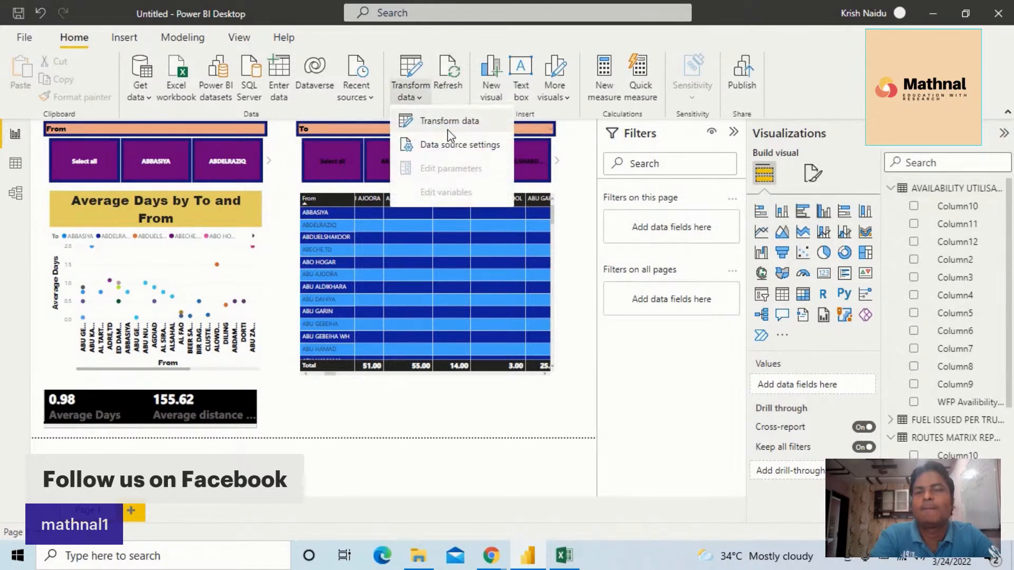
pyautogui.click(454, 118)
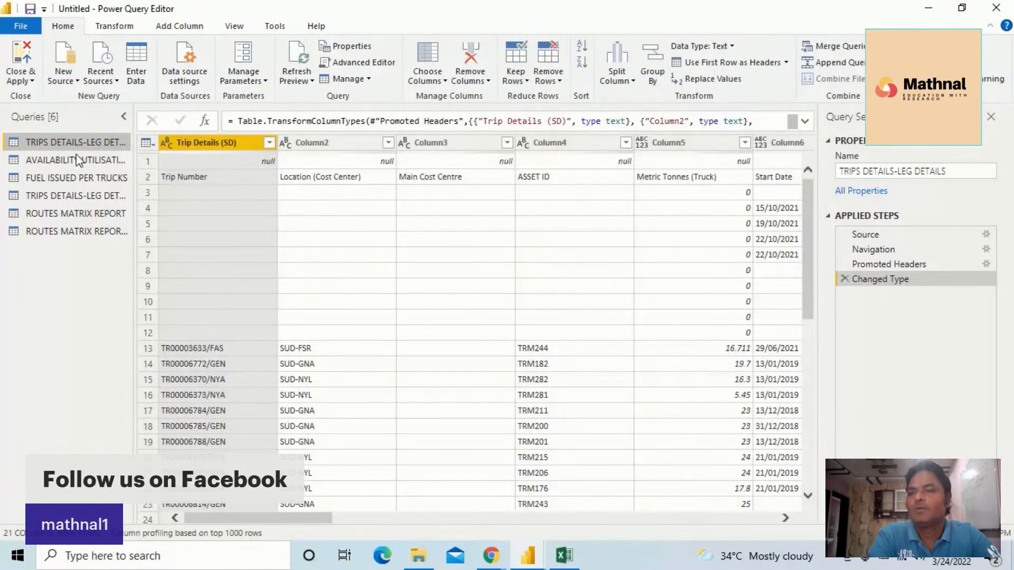
pyautogui.click(44, 162)
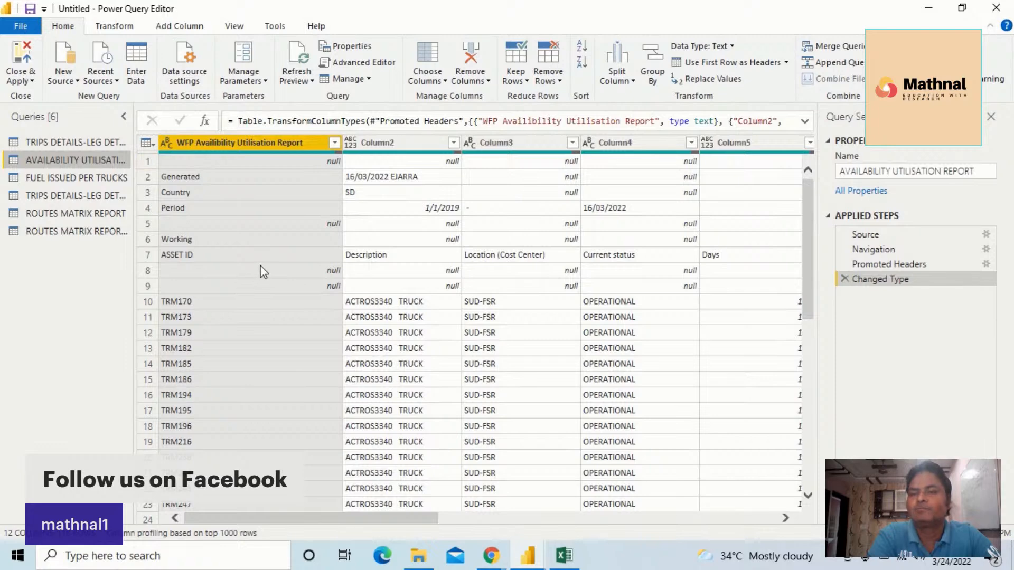
# Remove the top 6 rows above the ASSET ID heading row from the AVAILABILITY UTILISATION REPORT query
pyautogui.click(217, 260)
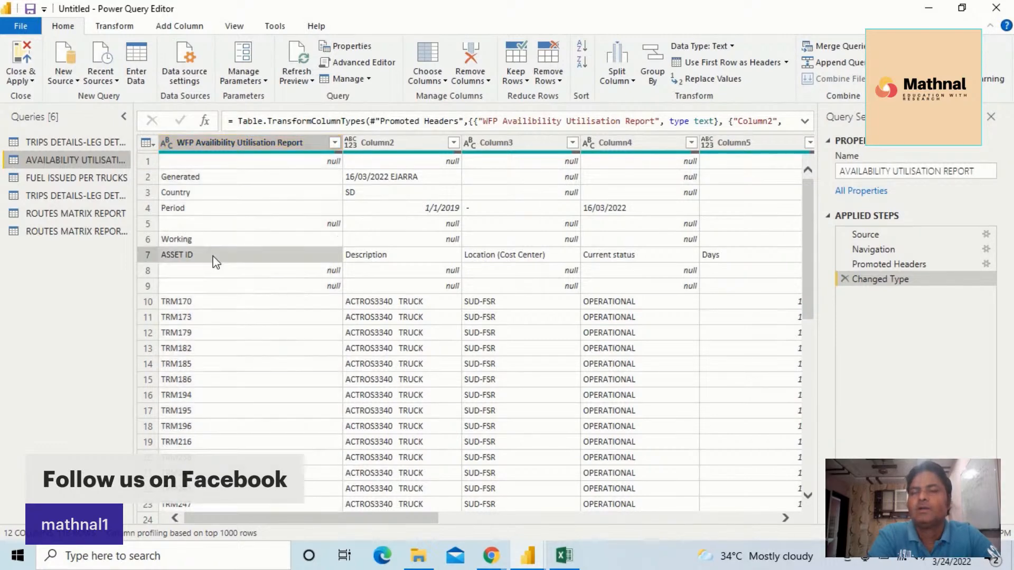
pyautogui.click(392, 260)
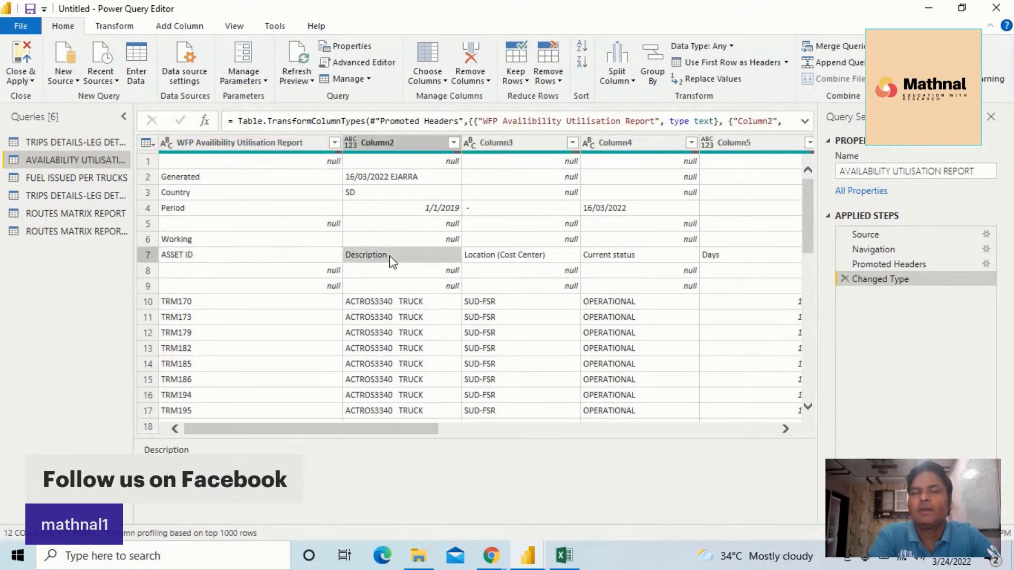
pyautogui.click(485, 257)
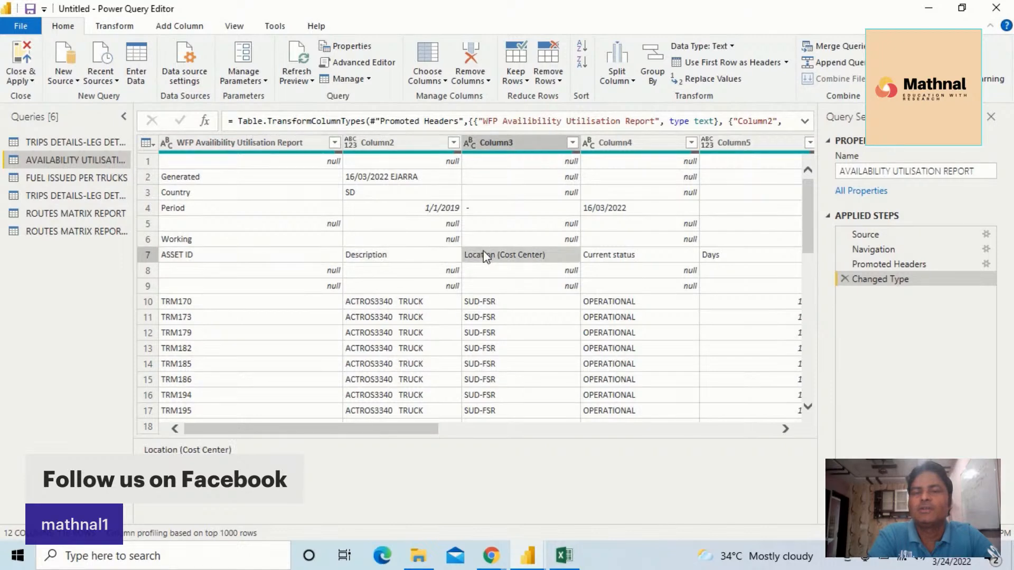
pyautogui.click(190, 241)
pyautogui.click(189, 225)
pyautogui.click(189, 208)
pyautogui.click(193, 191)
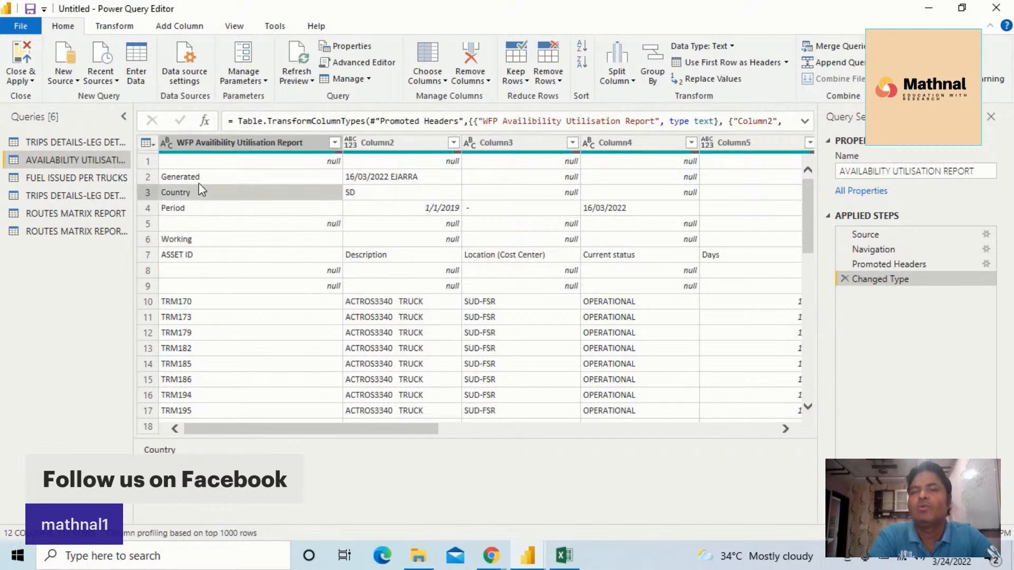
pyautogui.click(204, 177)
pyautogui.click(210, 161)
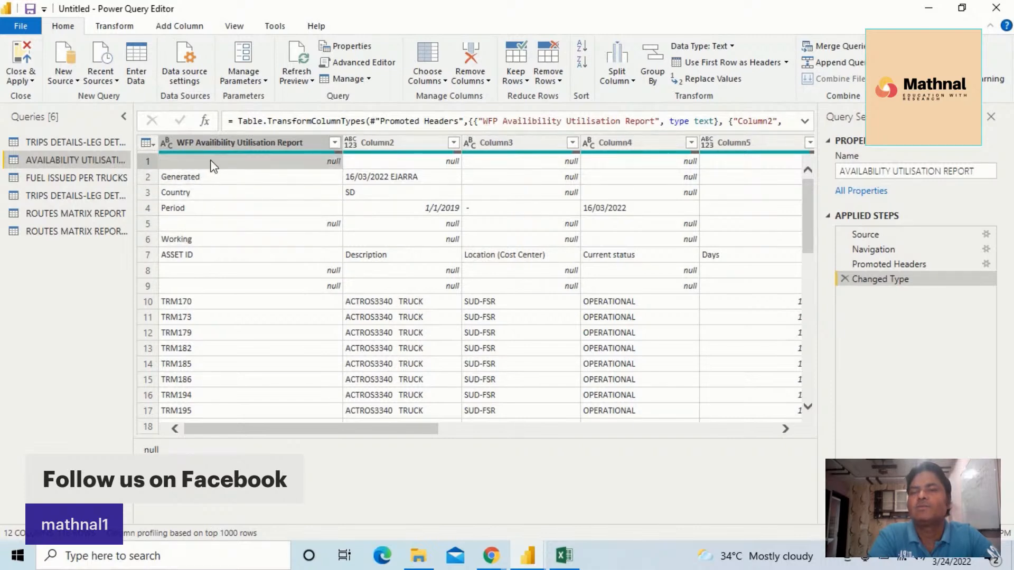
pyautogui.click(561, 82)
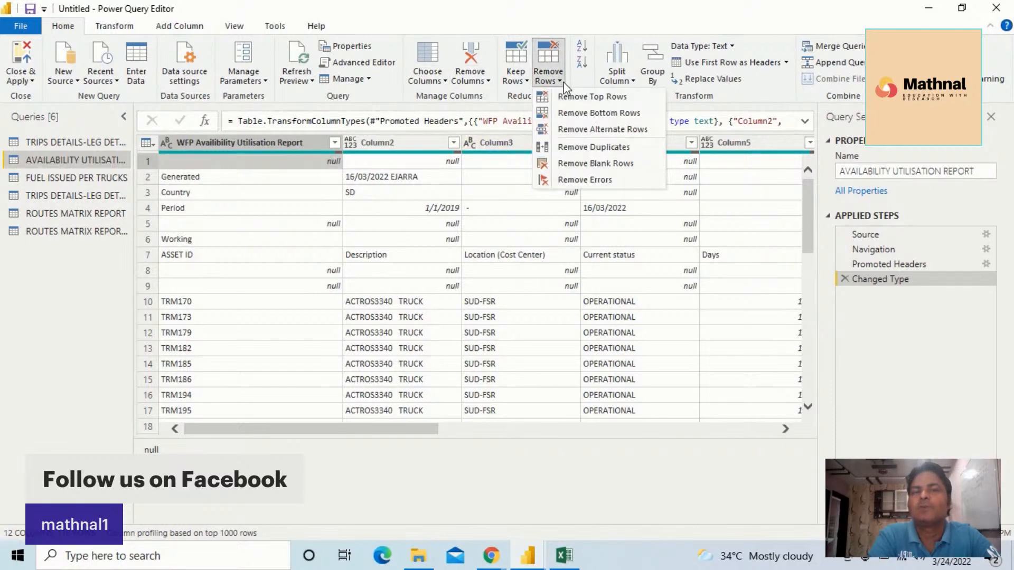
pyautogui.click(610, 99)
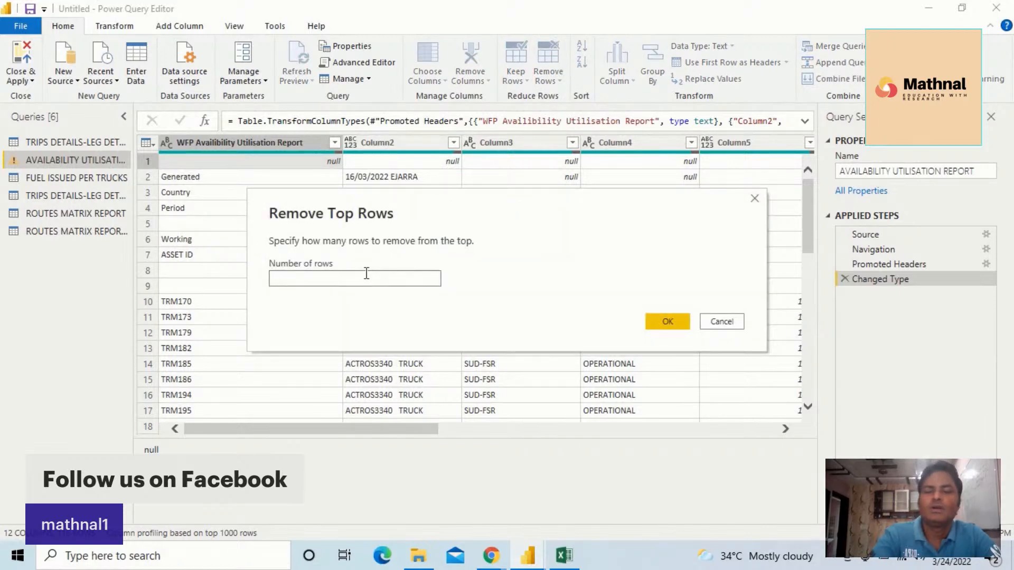
pyautogui.click(655, 316)
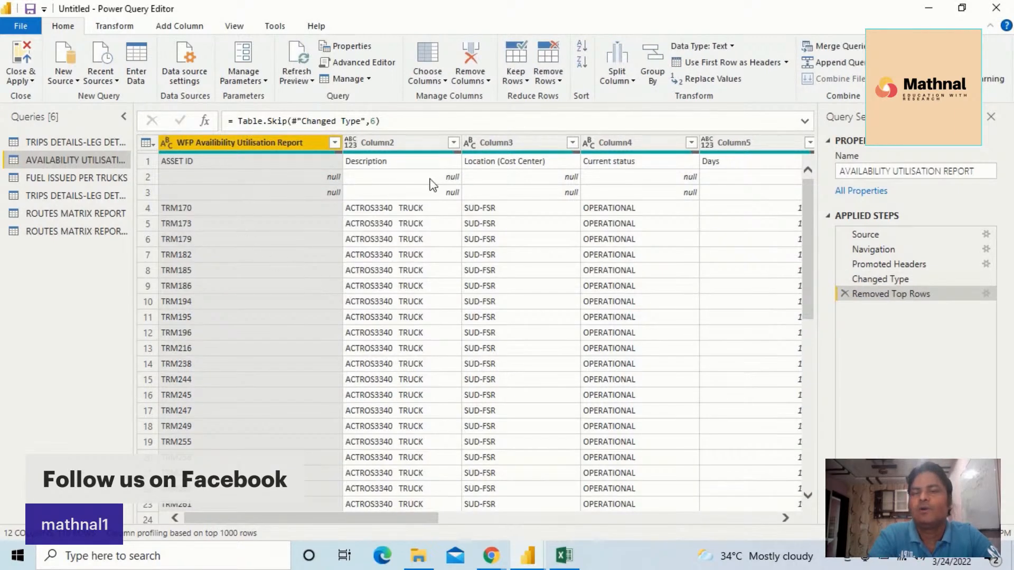
# Promote the row starting with ASSET ID to column headers in the availability query
pyautogui.click(175, 160)
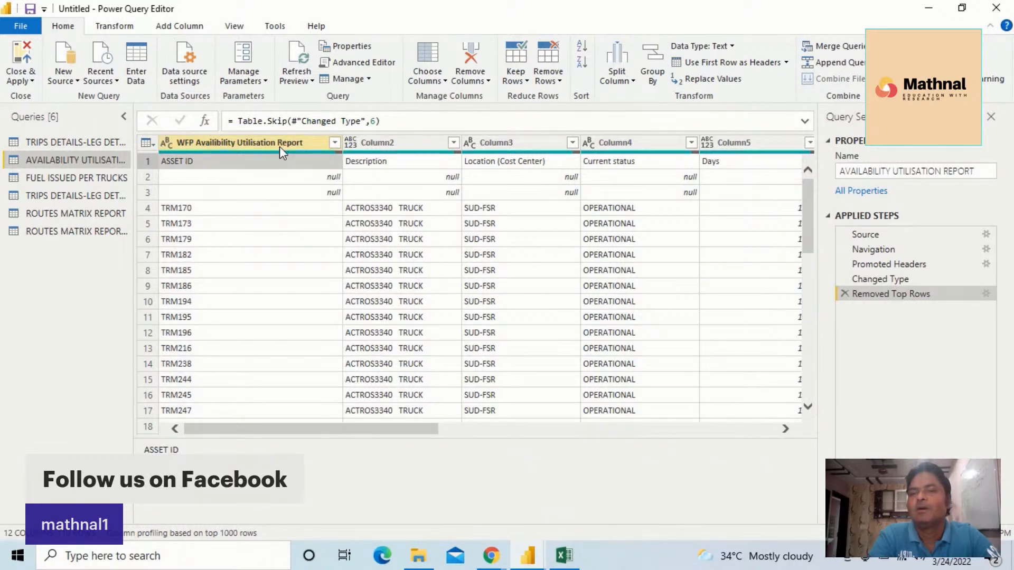
pyautogui.click(113, 28)
pyautogui.click(84, 80)
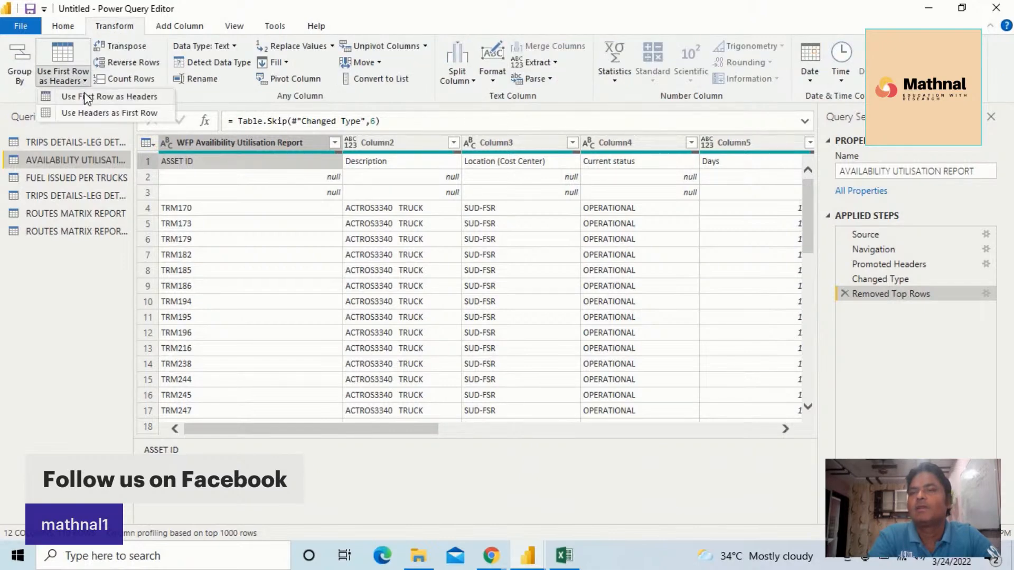
pyautogui.click(96, 97)
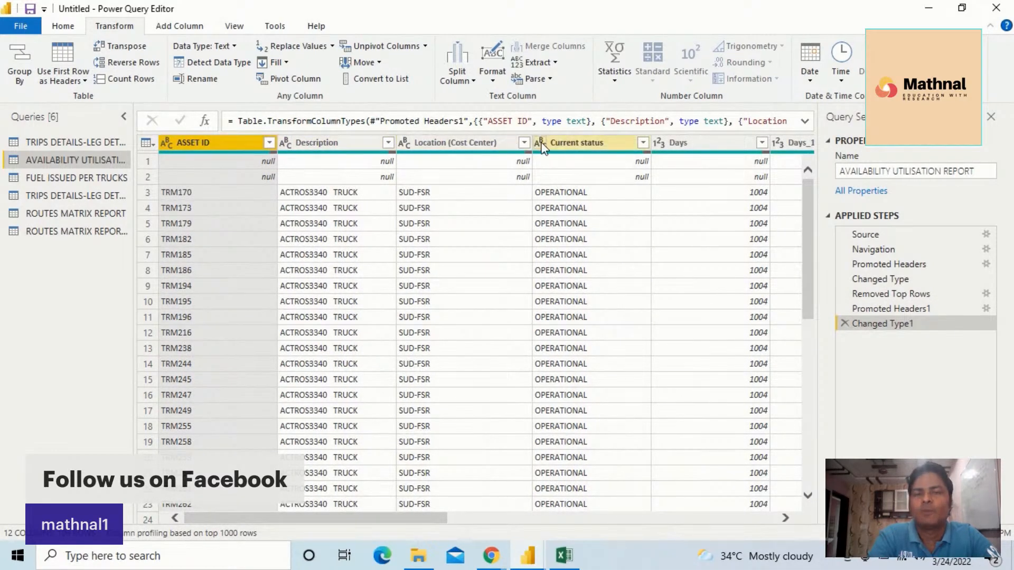
# Remove the top 2 blank rows beneath the new headers of the availability query
pyautogui.moveTo(446, 516); pyautogui.dragTo(363, 464)
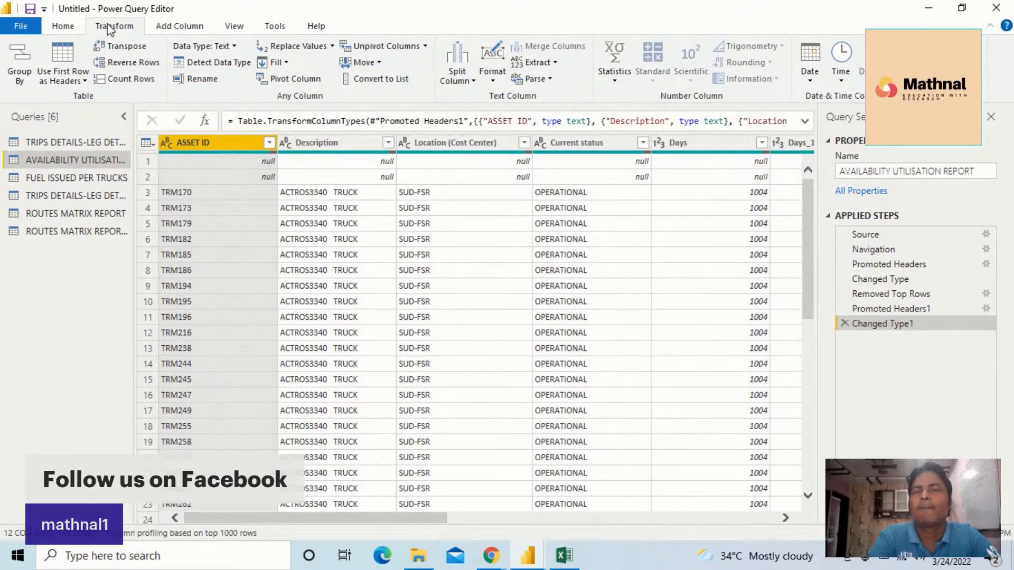
pyautogui.click(73, 27)
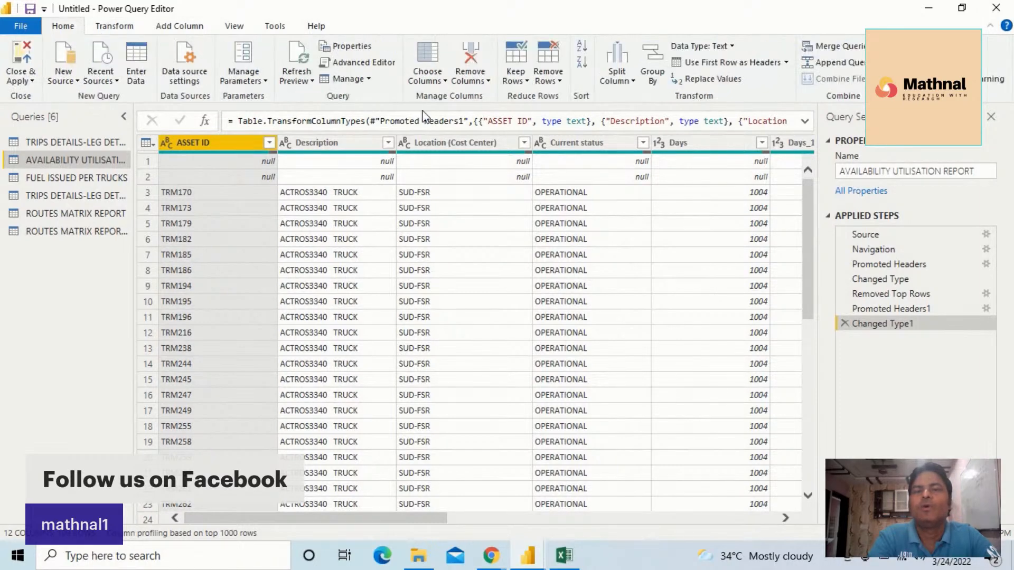
pyautogui.click(559, 79)
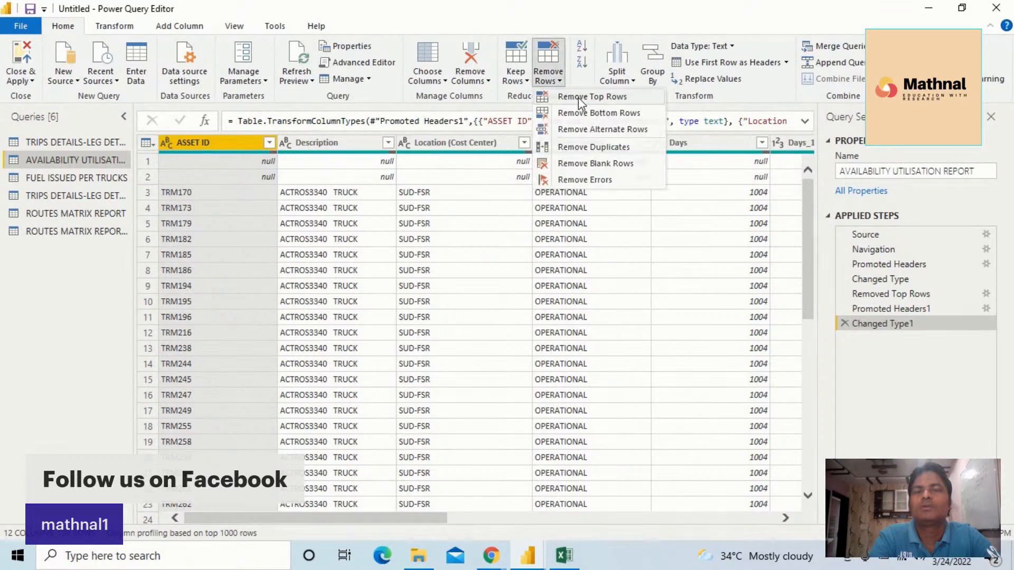
pyautogui.click(579, 98)
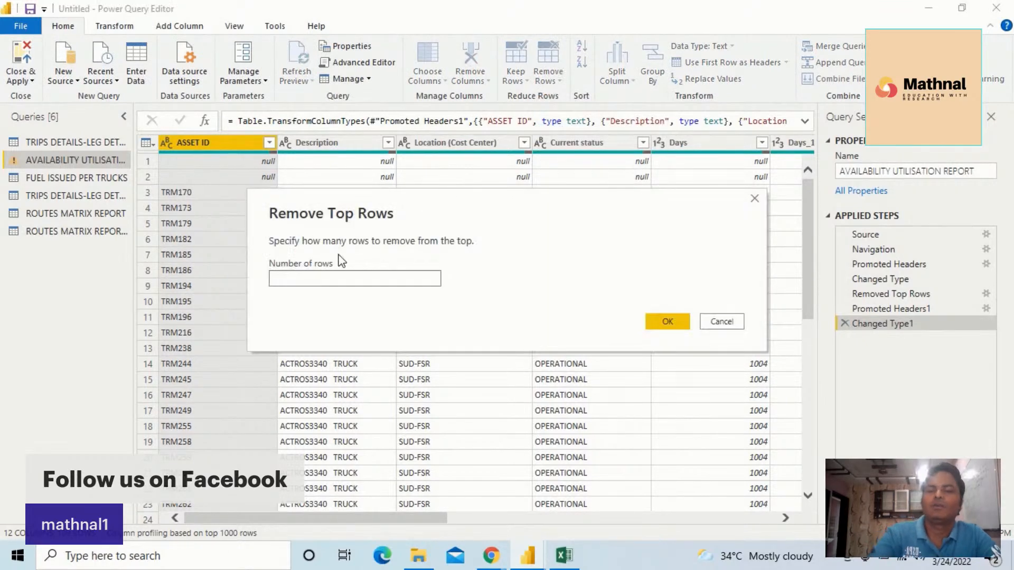
pyautogui.write('2')
pyautogui.click(665, 325)
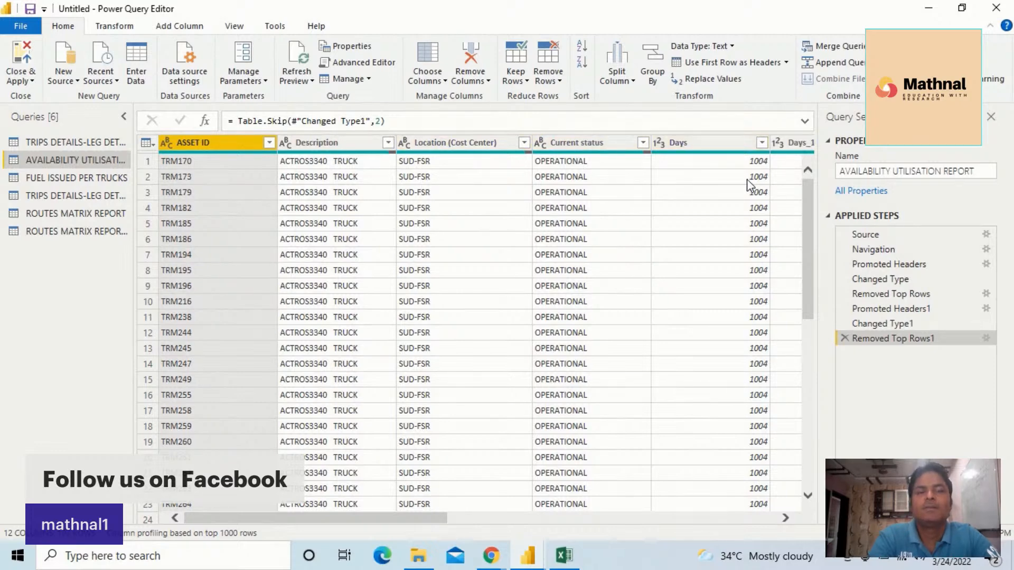
# Examine the Days column's filter values and the contents of the remaining columns through Column12
pyautogui.click(760, 143)
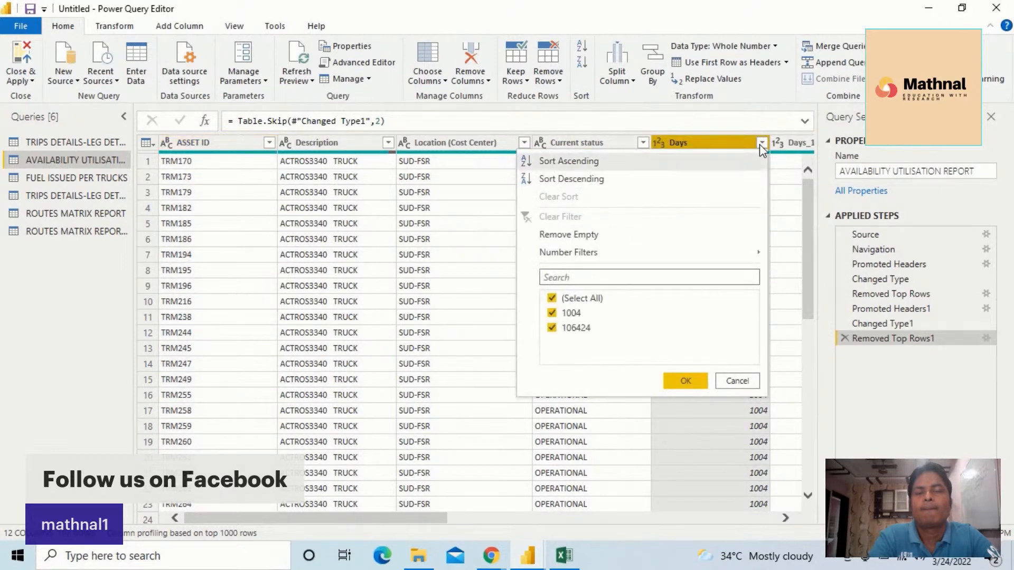
pyautogui.click(760, 144)
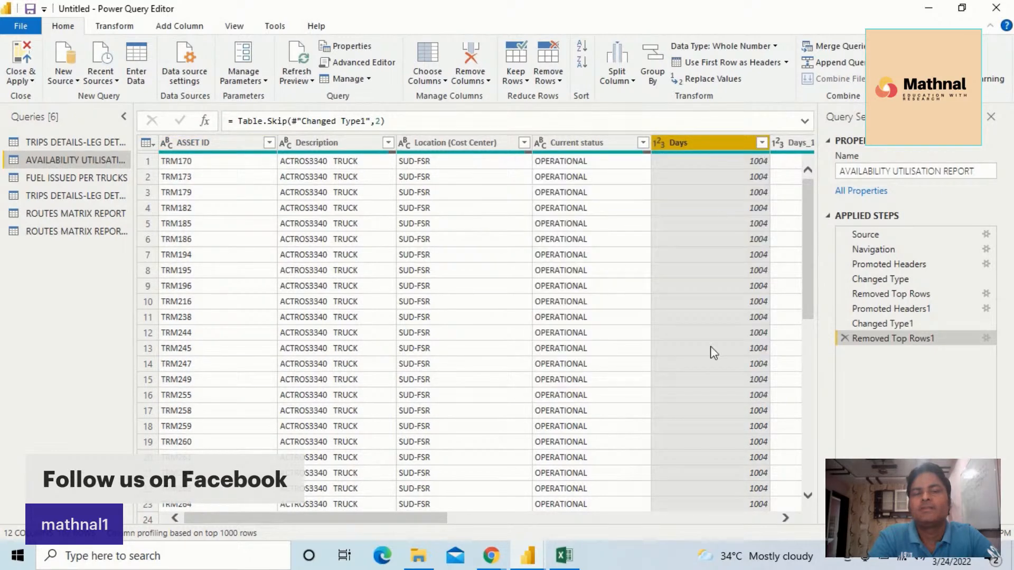
pyautogui.click(782, 513)
pyautogui.click(781, 512)
pyautogui.click(782, 512)
pyautogui.click(782, 513)
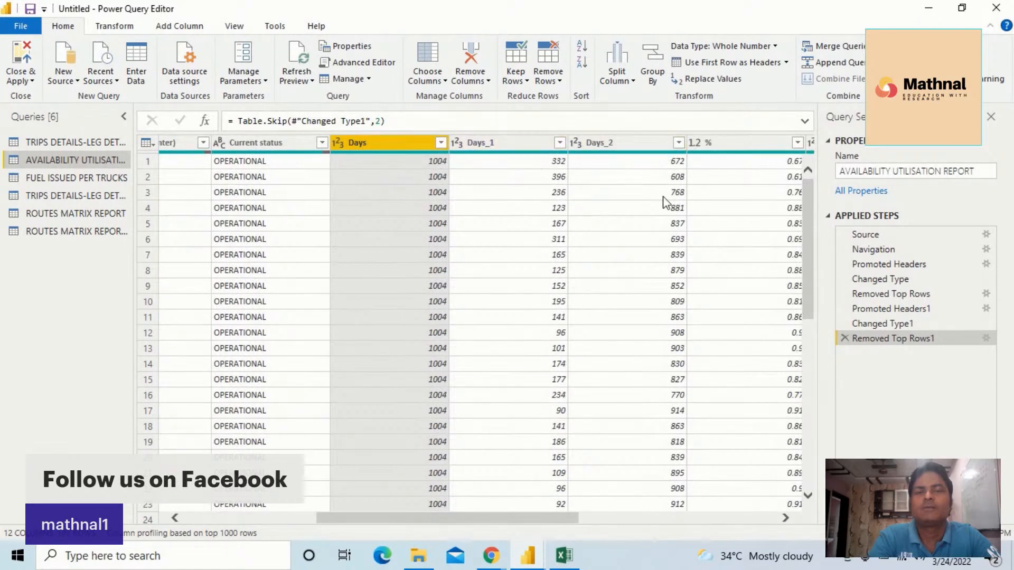
pyautogui.click(785, 520)
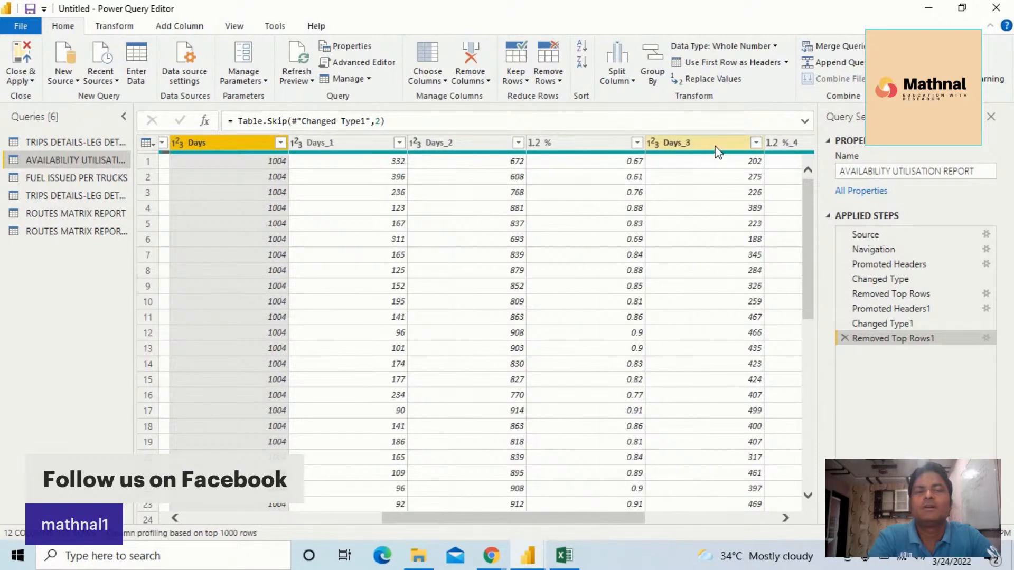
pyautogui.click(786, 519)
pyautogui.click(785, 519)
pyautogui.click(786, 519)
pyautogui.click(785, 518)
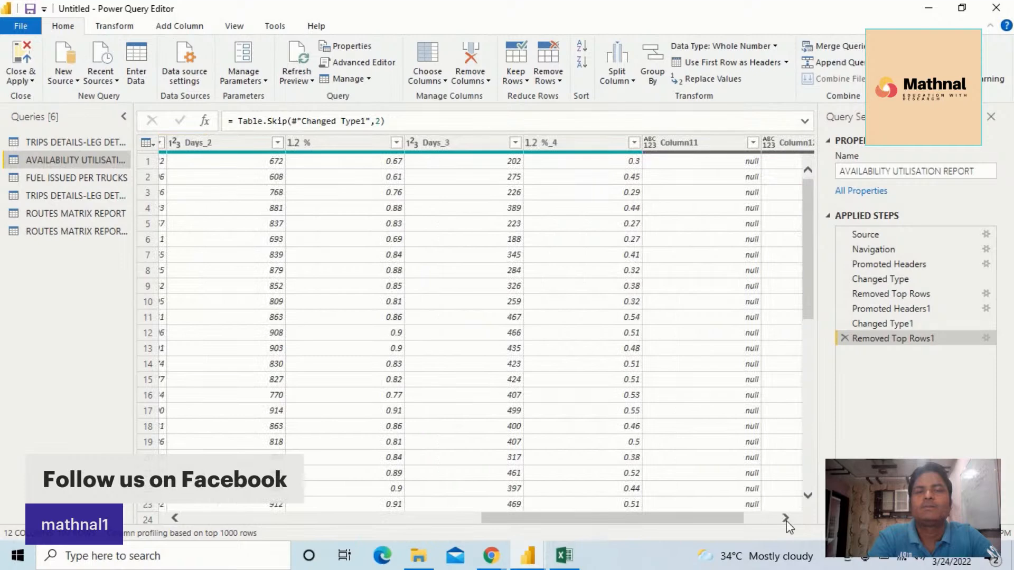
pyautogui.click(786, 518)
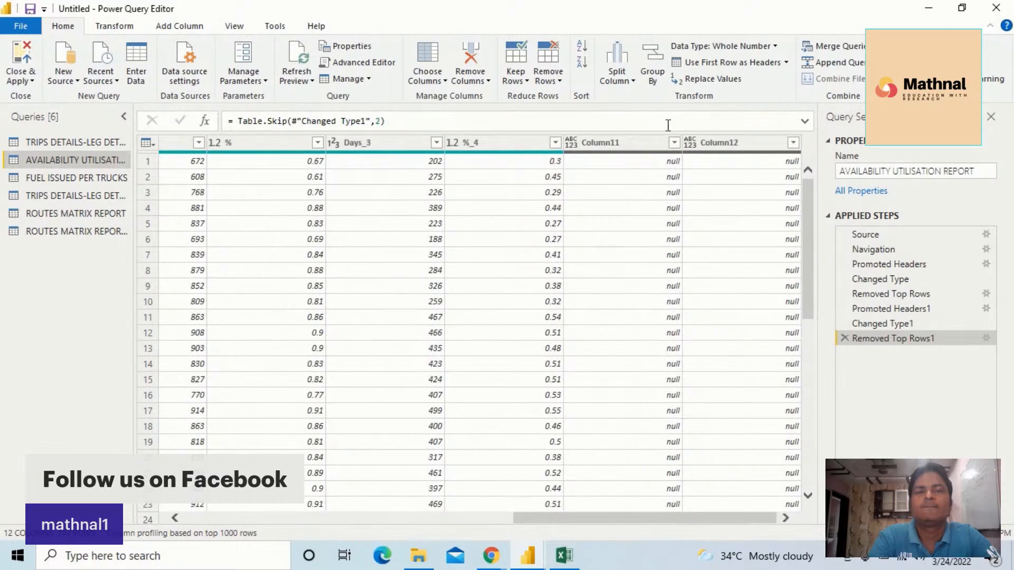
pyautogui.moveTo(689, 518); pyautogui.dragTo(373, 479)
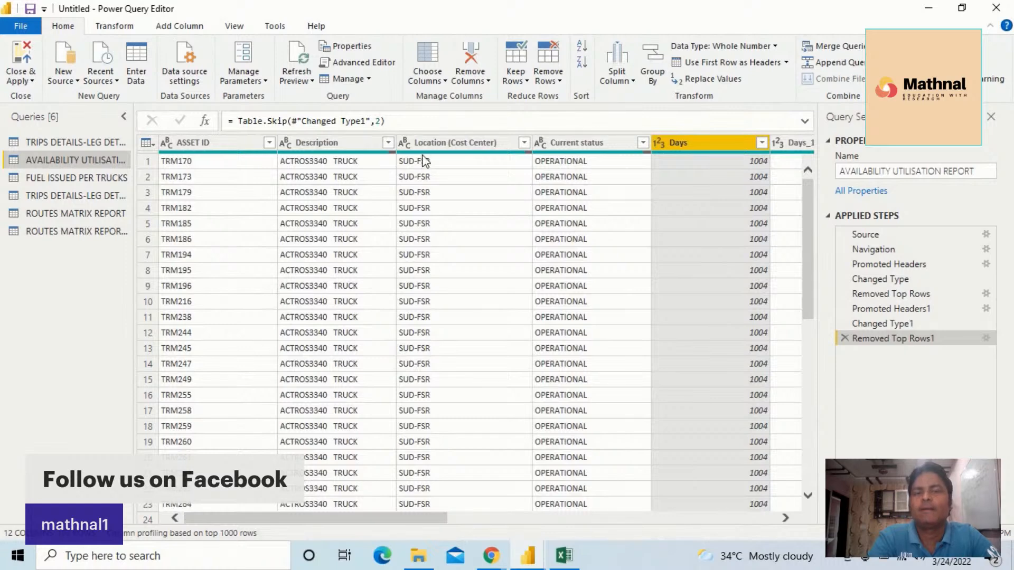
# Split the Location (Cost Center) column of the availability query at each occurrence of the "-" delimiter
pyautogui.click(448, 140)
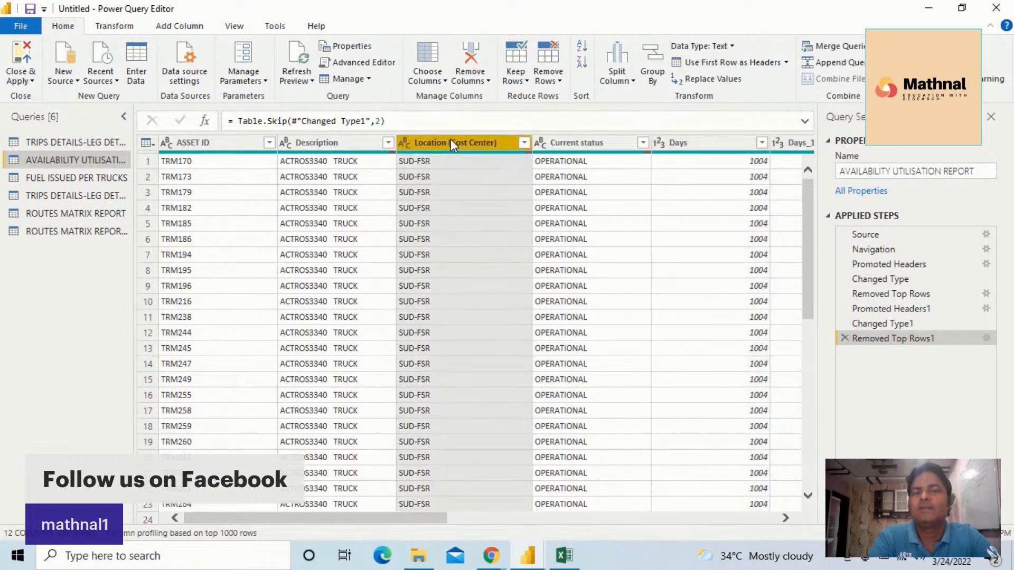
pyautogui.rightClick(451, 138)
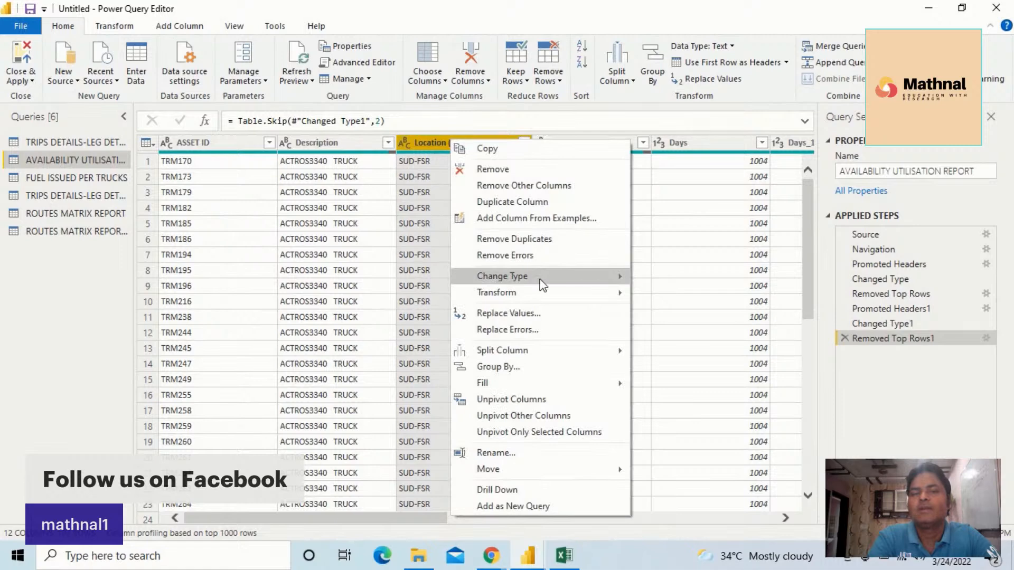
pyautogui.moveTo(539, 276)
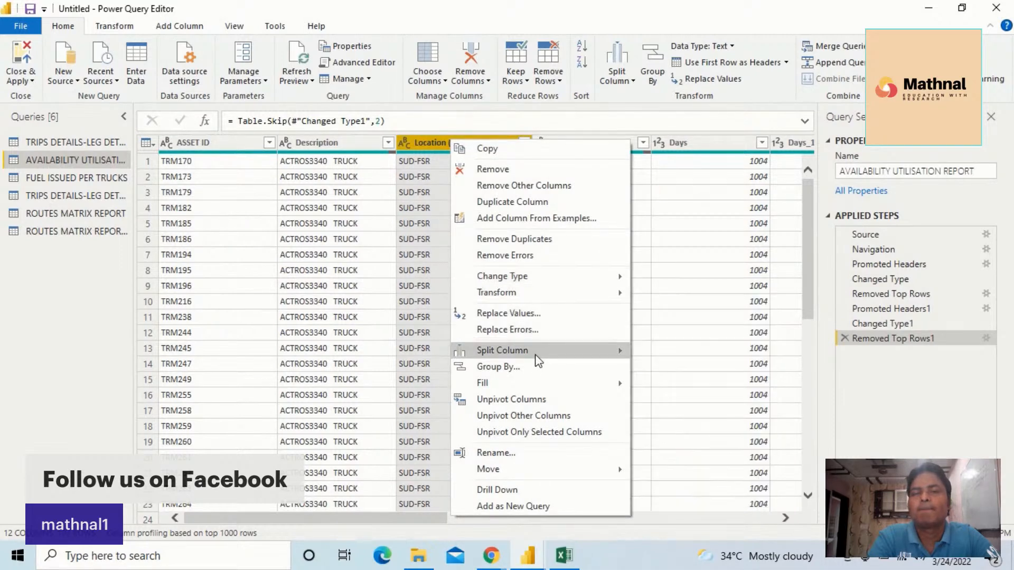
pyautogui.moveTo(547, 357)
pyautogui.click(669, 352)
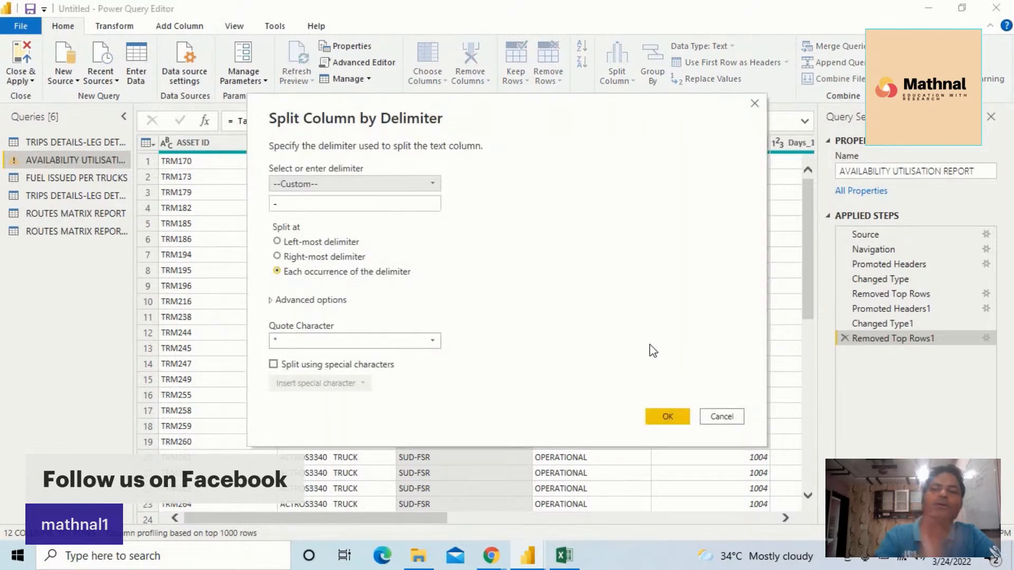
pyautogui.click(667, 417)
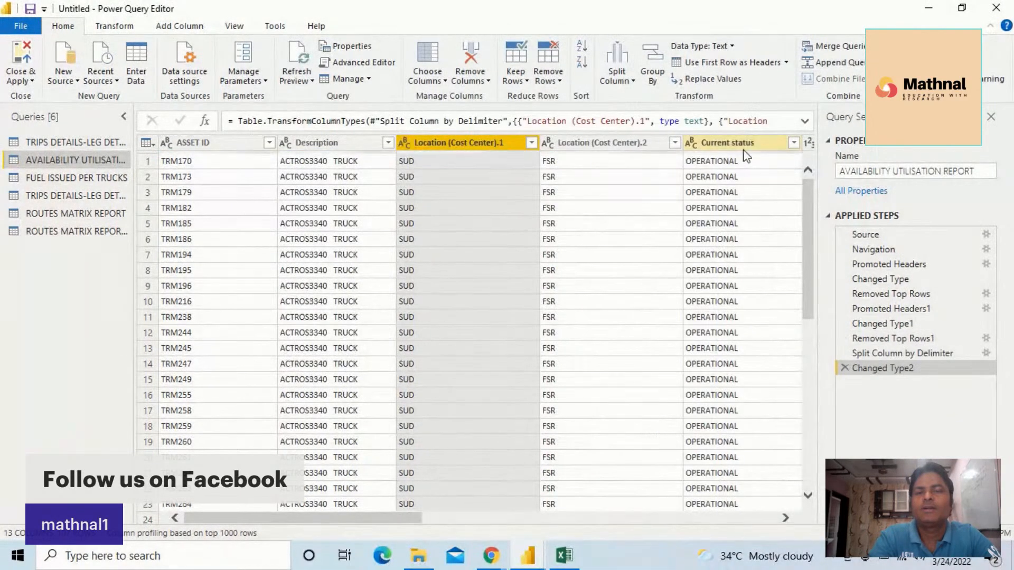
# Rename the Location (Cost Center).2 column as Location
pyautogui.doubleClick(588, 142)
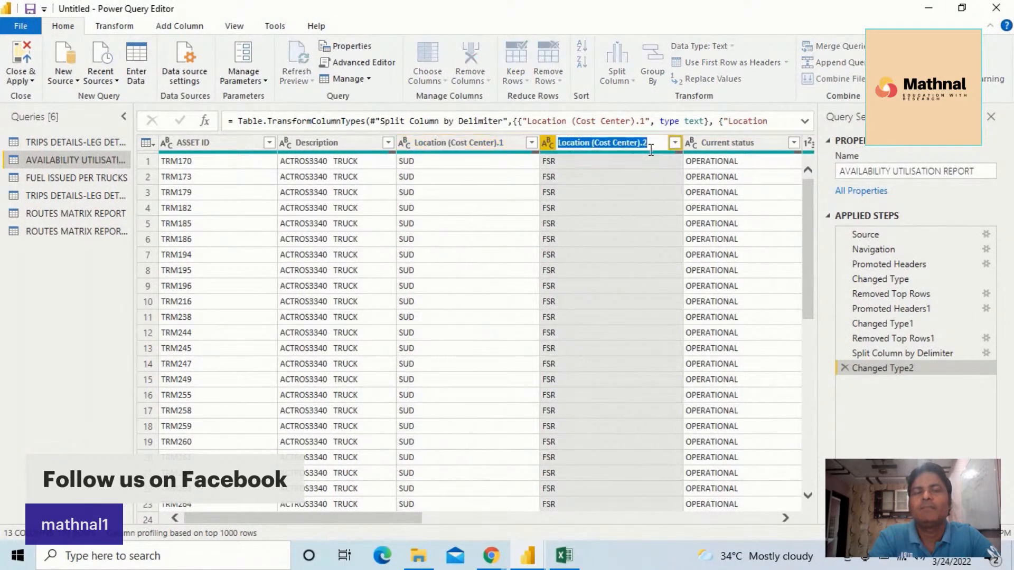
pyautogui.click(654, 144)
pyautogui.press('BackSpace')
pyautogui.press('BackSpace')
pyautogui.press('BackSpace')
pyautogui.press('BackSpace')
pyautogui.press('BackSpace')
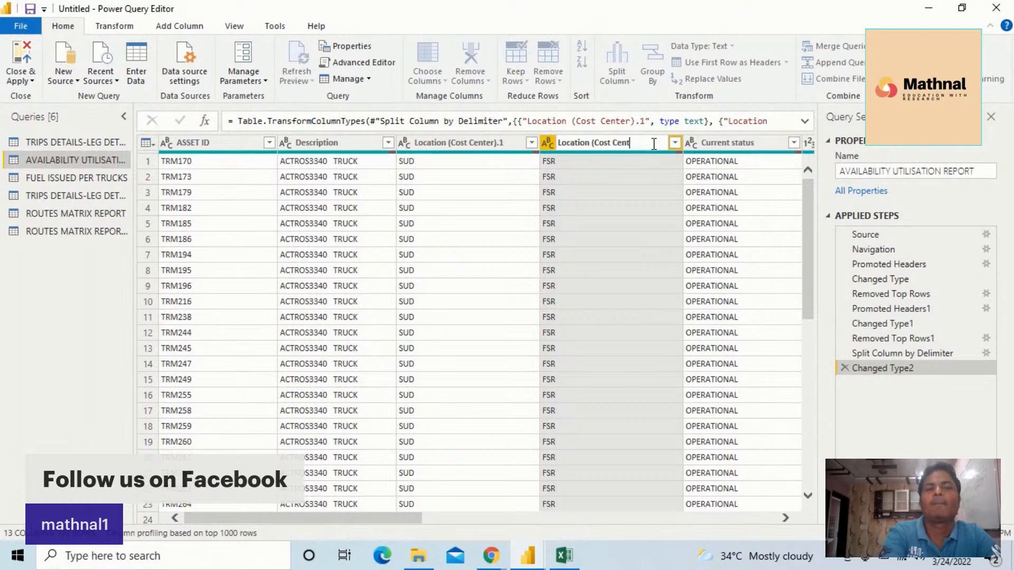
pyautogui.press('Return')
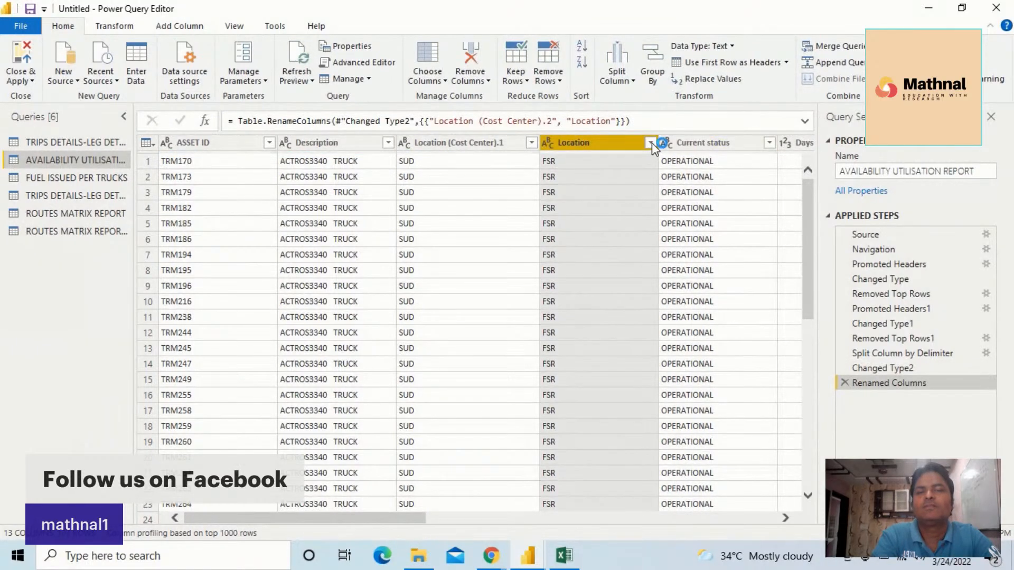
# Filter the Location column to keep FSR, GNA, KRT, NYL and OBD, excluding null rows
pyautogui.click(651, 142)
pyautogui.click(457, 298)
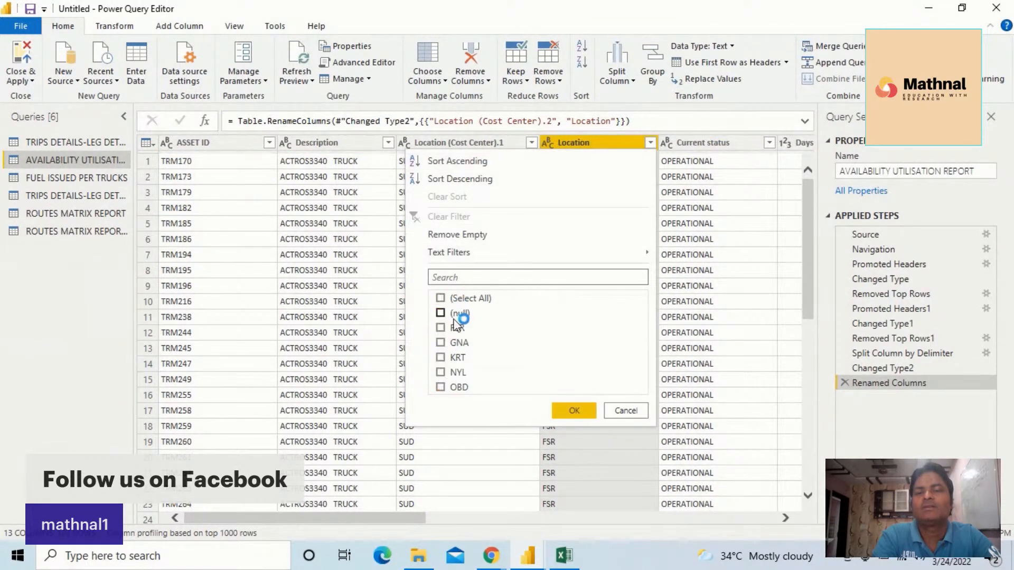
pyautogui.click(457, 327)
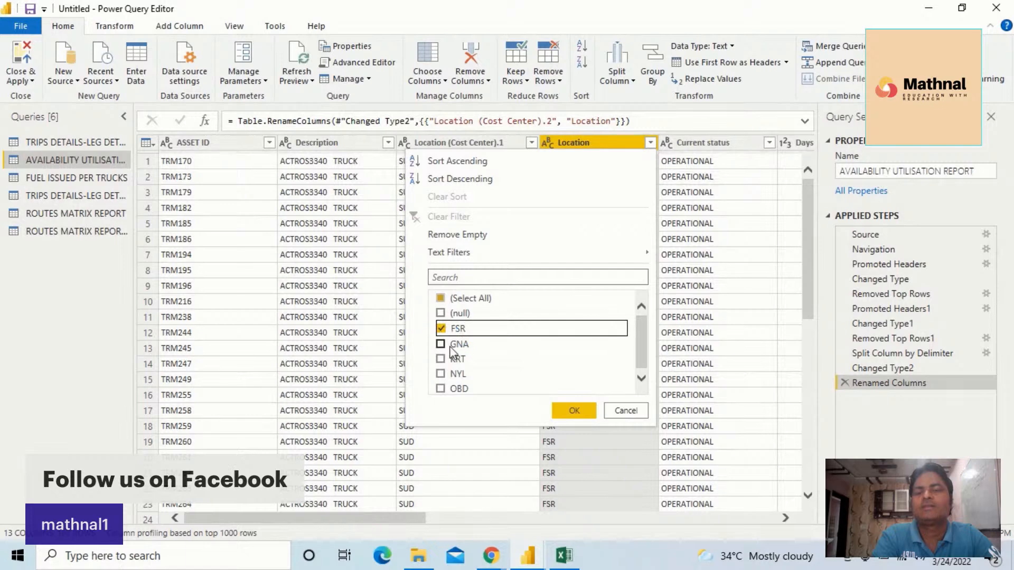
pyautogui.click(441, 344)
pyautogui.click(441, 358)
pyautogui.click(440, 374)
pyautogui.click(440, 374)
pyautogui.click(441, 388)
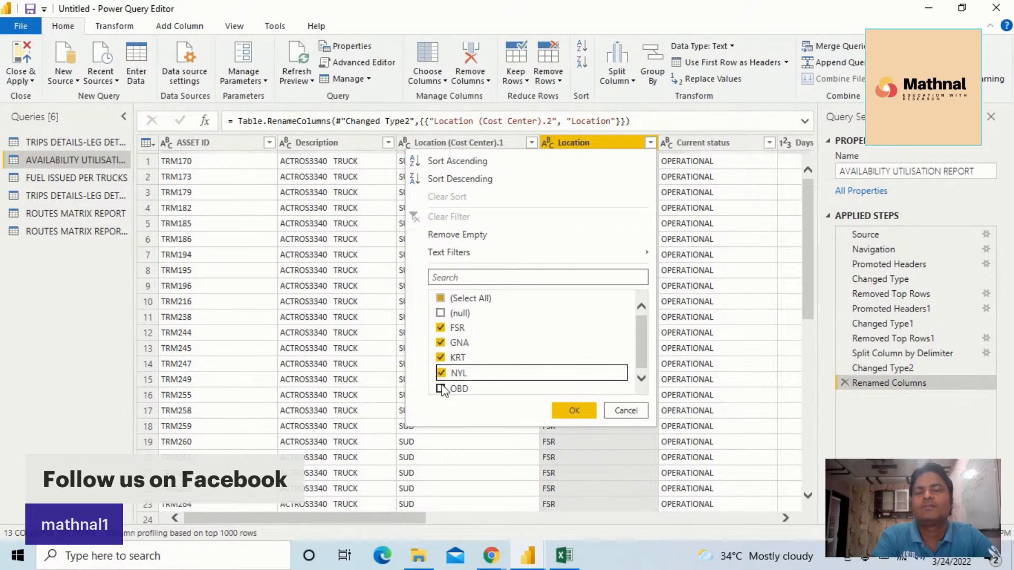
pyautogui.click(555, 416)
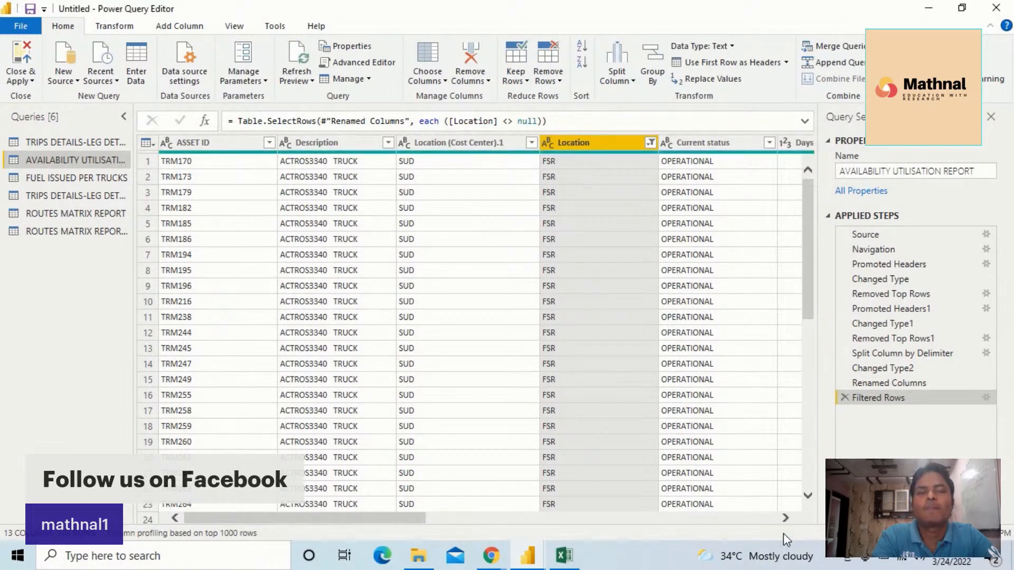
# Examine the remaining columns of the filtered availability query and the truck types in the Description filter
pyautogui.click(785, 518)
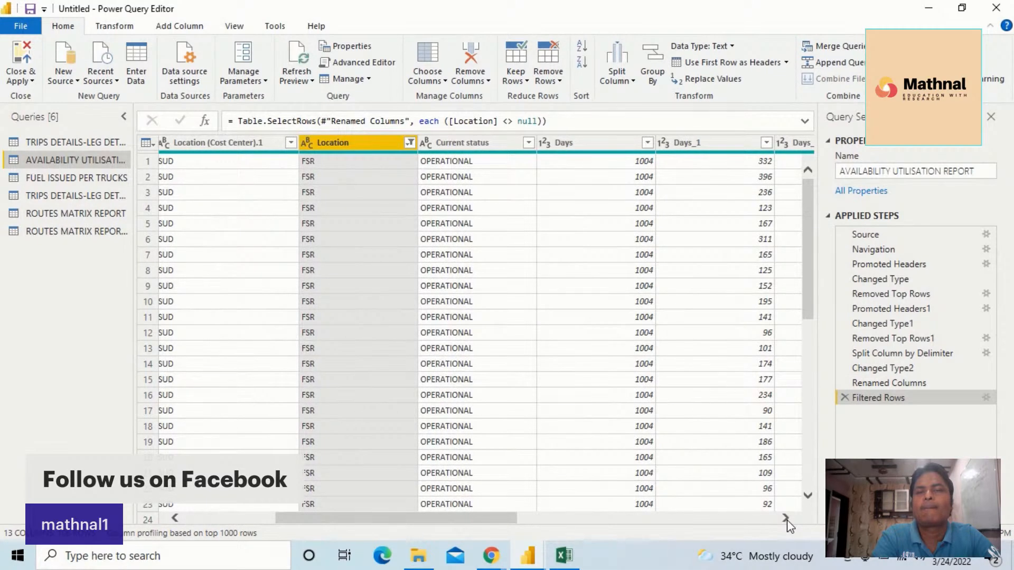
pyautogui.click(786, 518)
pyautogui.moveTo(541, 523); pyautogui.dragTo(364, 506)
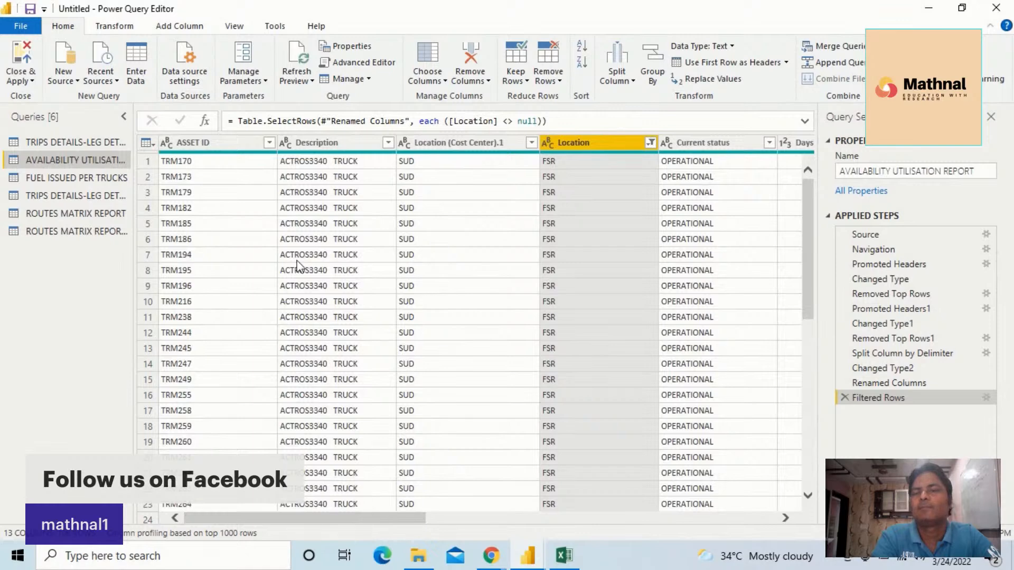
pyautogui.click(387, 142)
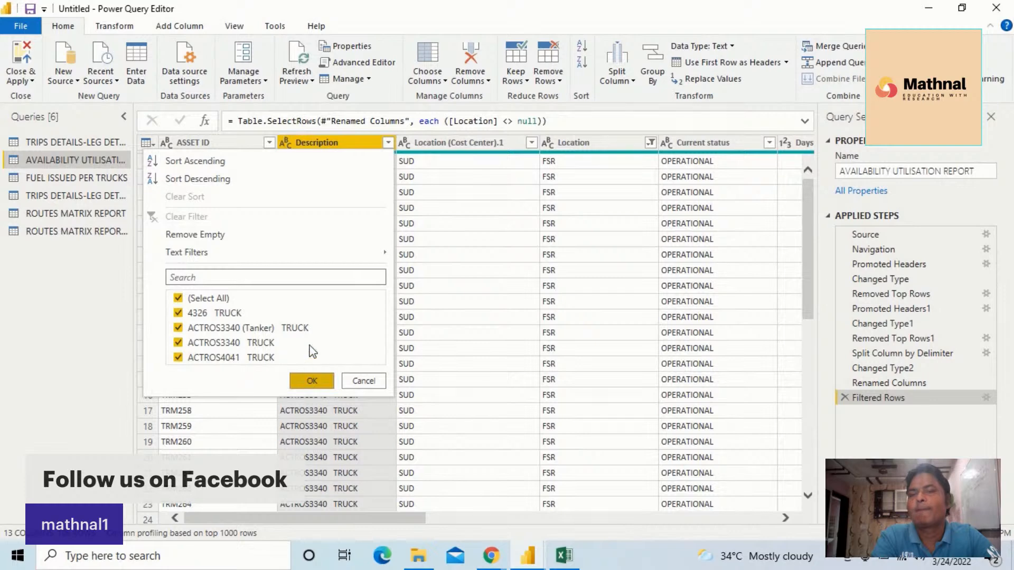
pyautogui.click(312, 380)
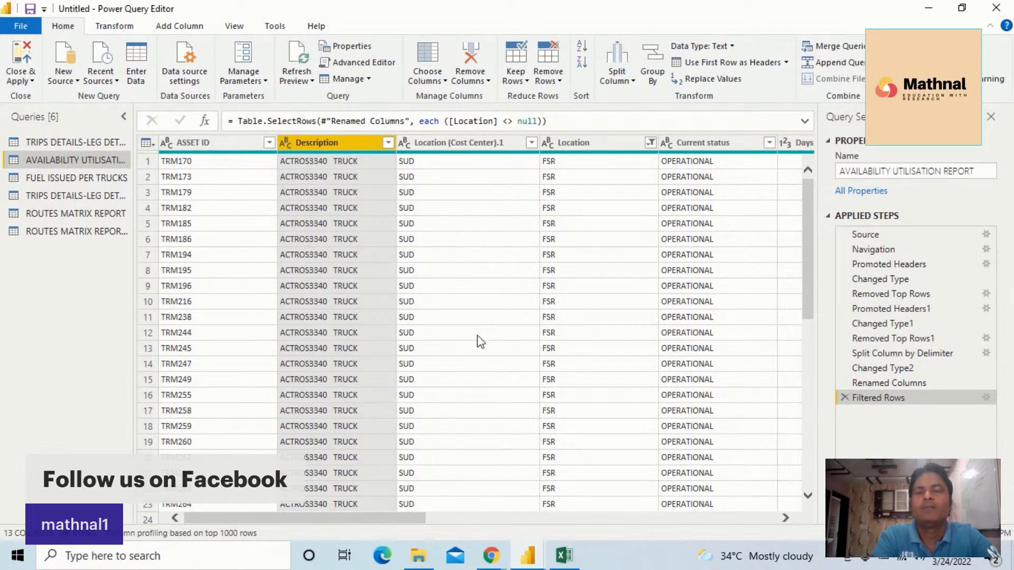
pyautogui.moveTo(328, 519)
pyautogui.mouseDown()
pyautogui.moveTo(666, 509)
pyautogui.moveTo(326, 508)
pyautogui.mouseUp()
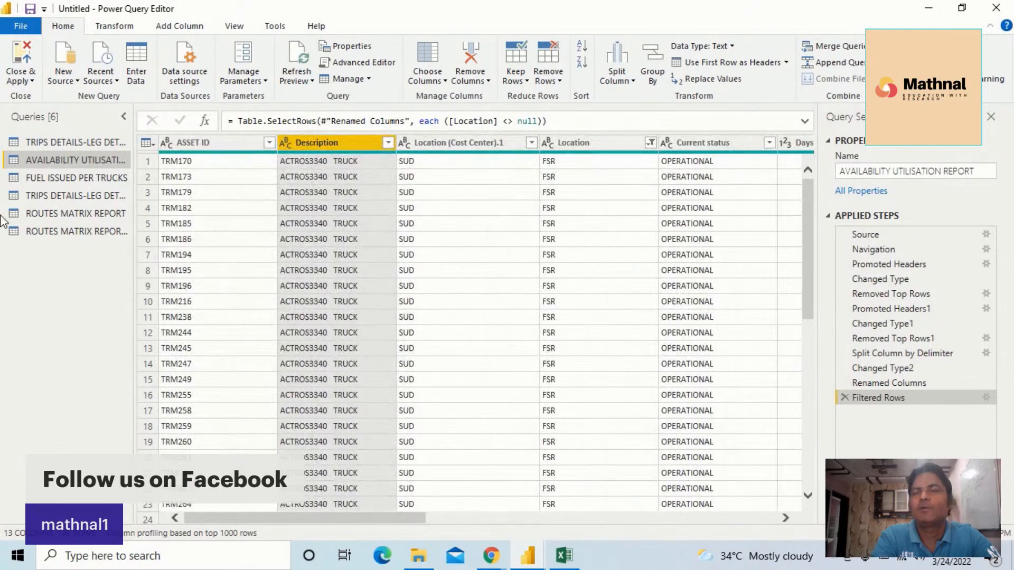
# Apply the query changes and return to the report
pyautogui.click(20, 79)
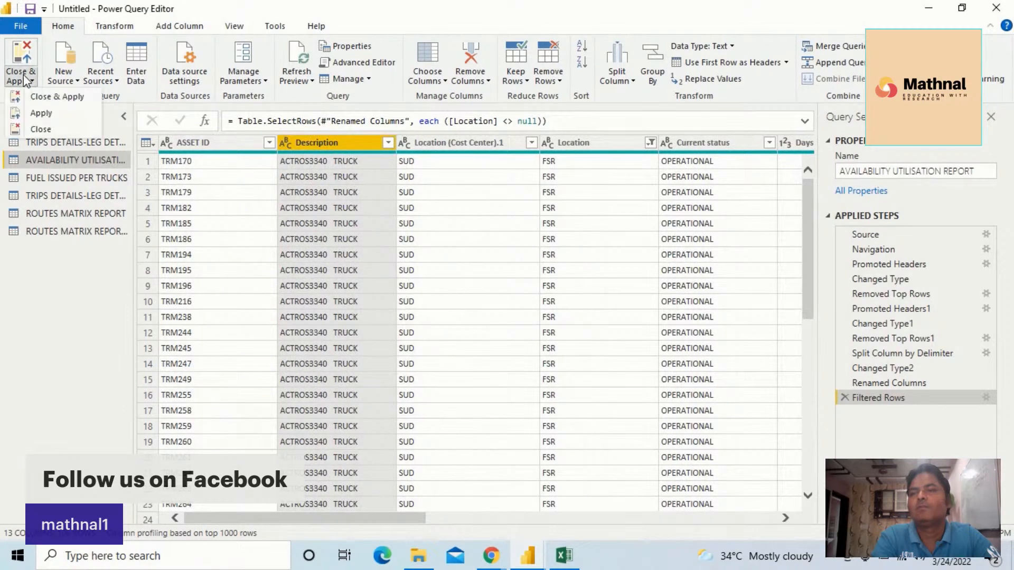
pyautogui.click(50, 98)
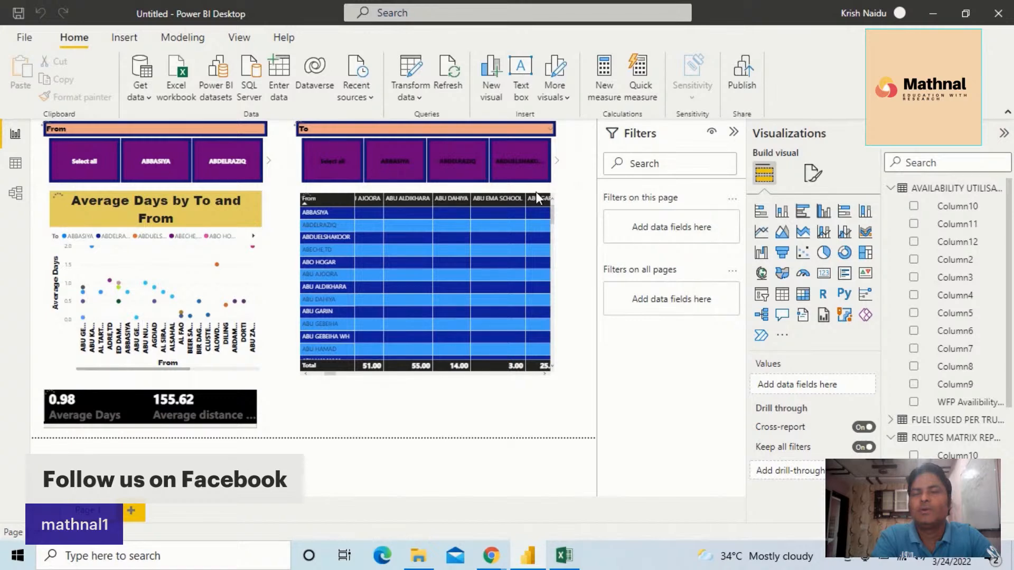
# Add a new report page with a slicer on the availability table's Description field
pyautogui.click(133, 513)
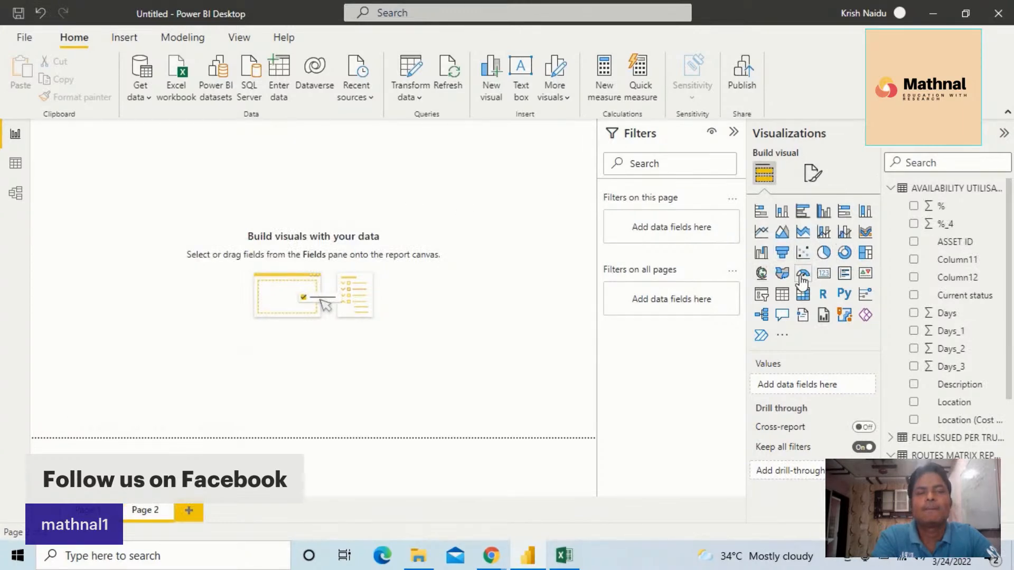
pyautogui.click(761, 296)
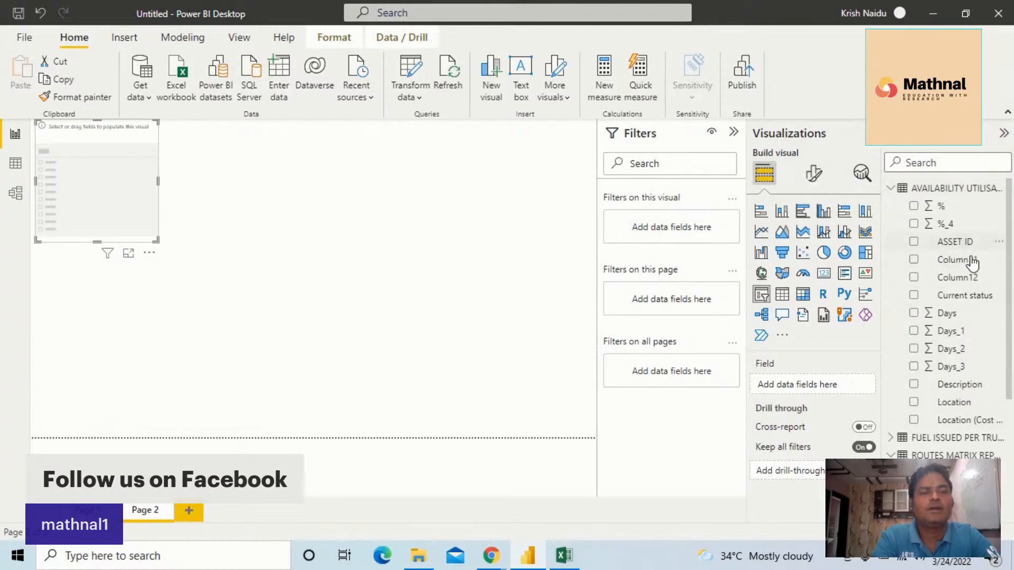
pyautogui.moveTo(956, 394); pyautogui.dragTo(104, 157)
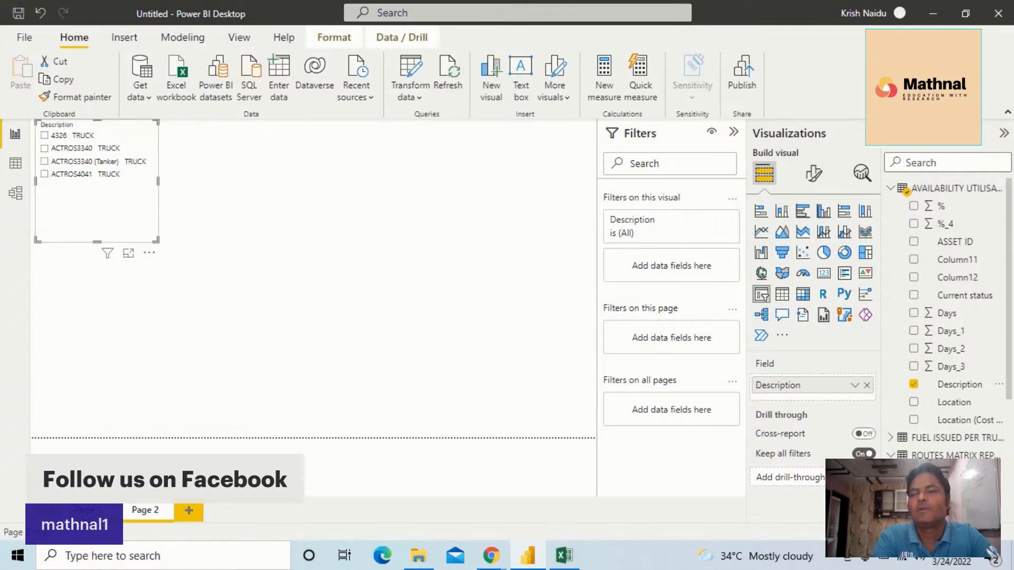
# Try to copy the From slicer's formatting from the first page onto the Description slicer on Page 2
pyautogui.click(85, 510)
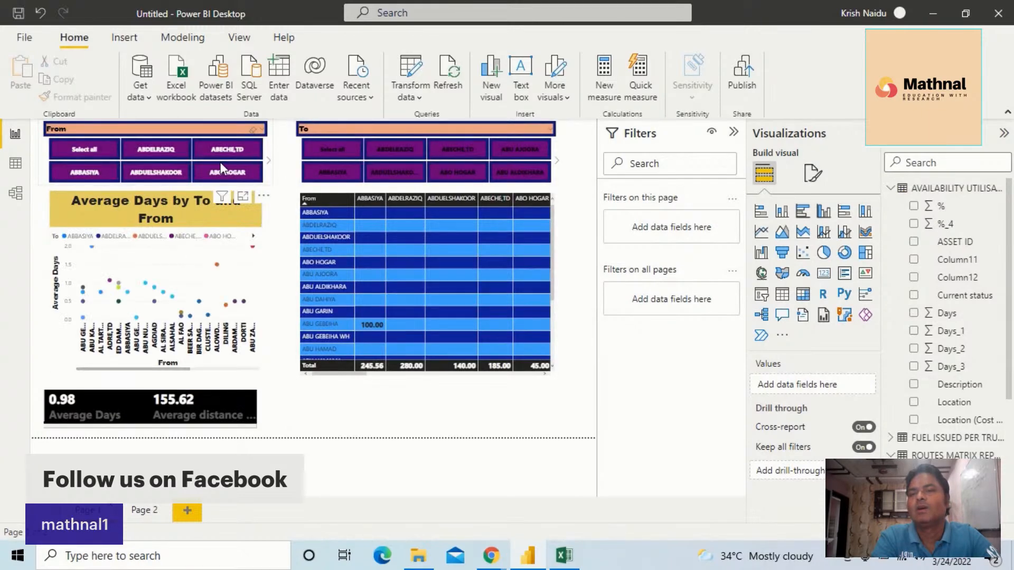
pyautogui.click(220, 162)
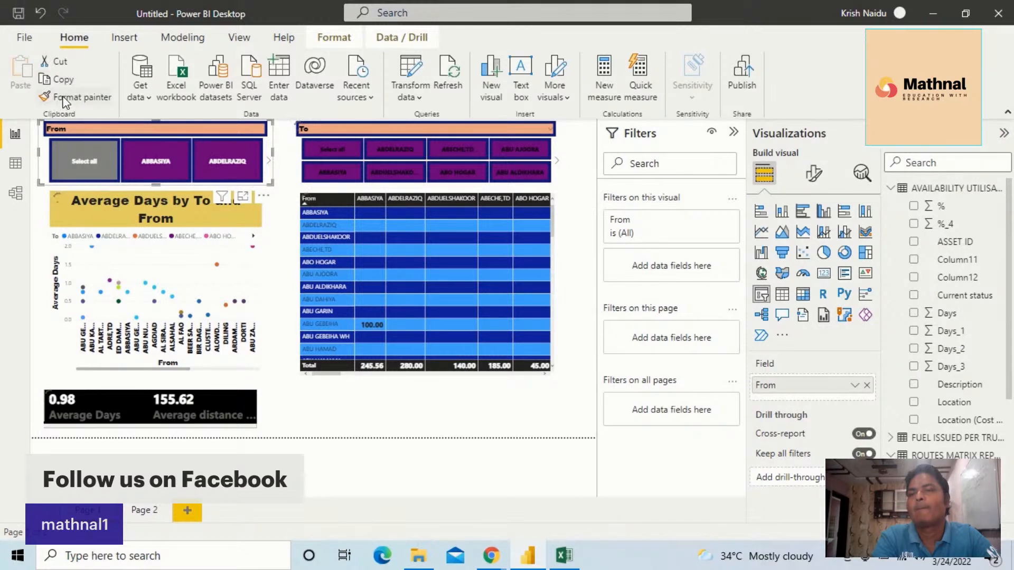
pyautogui.click(142, 511)
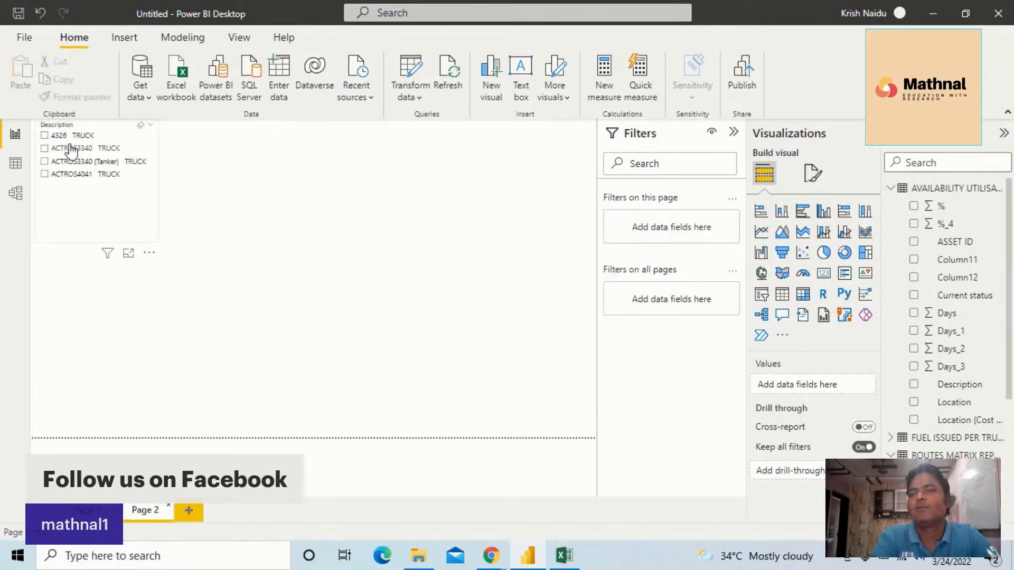
pyautogui.click(71, 149)
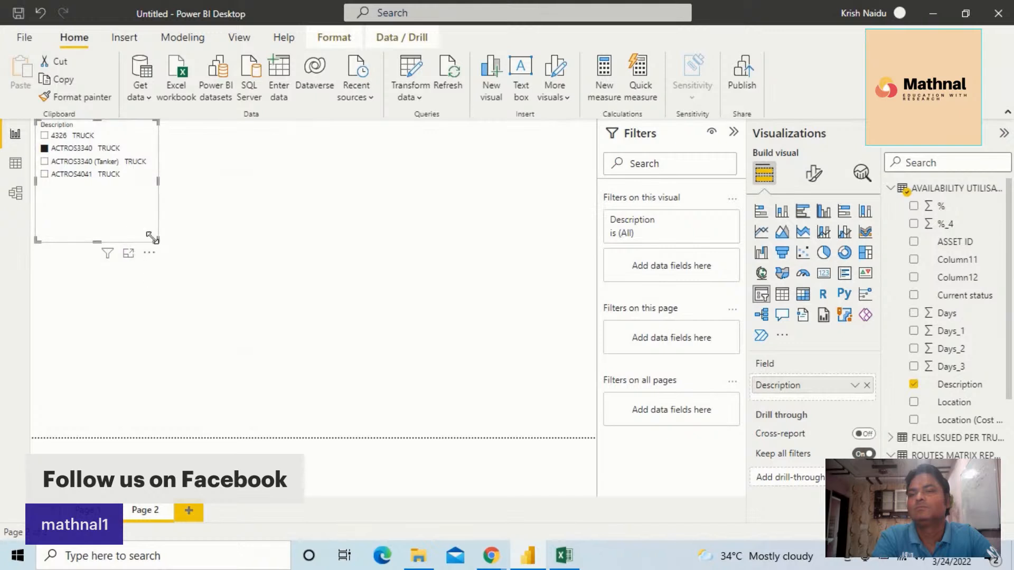
# Copy the From slicer's formatting onto the Description slicer with Format Painter, and resize the slicer to fit all its tiles in two rows
pyautogui.moveTo(157, 240); pyautogui.dragTo(144, 203)
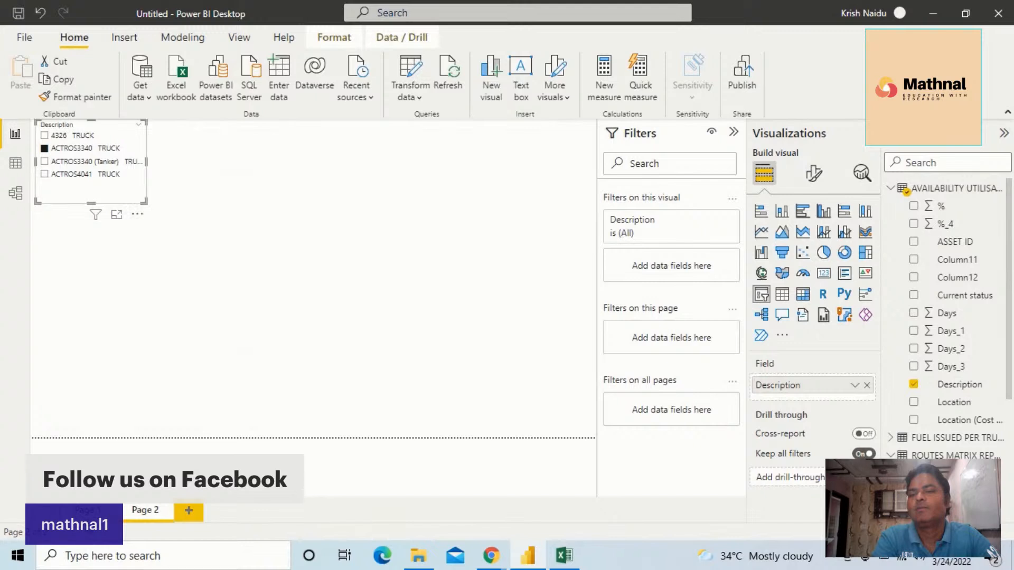
pyautogui.click(87, 510)
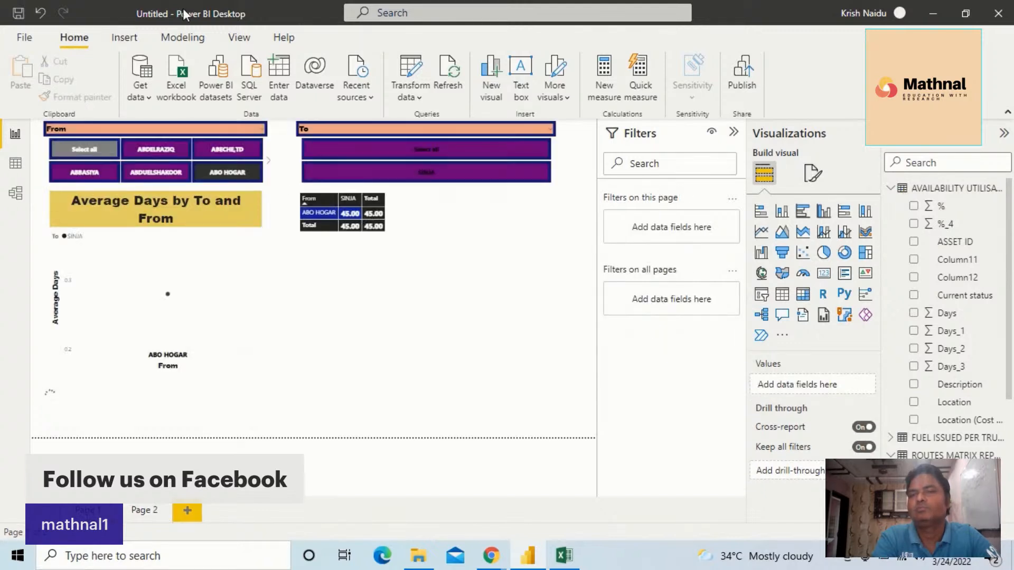
pyautogui.click(173, 131)
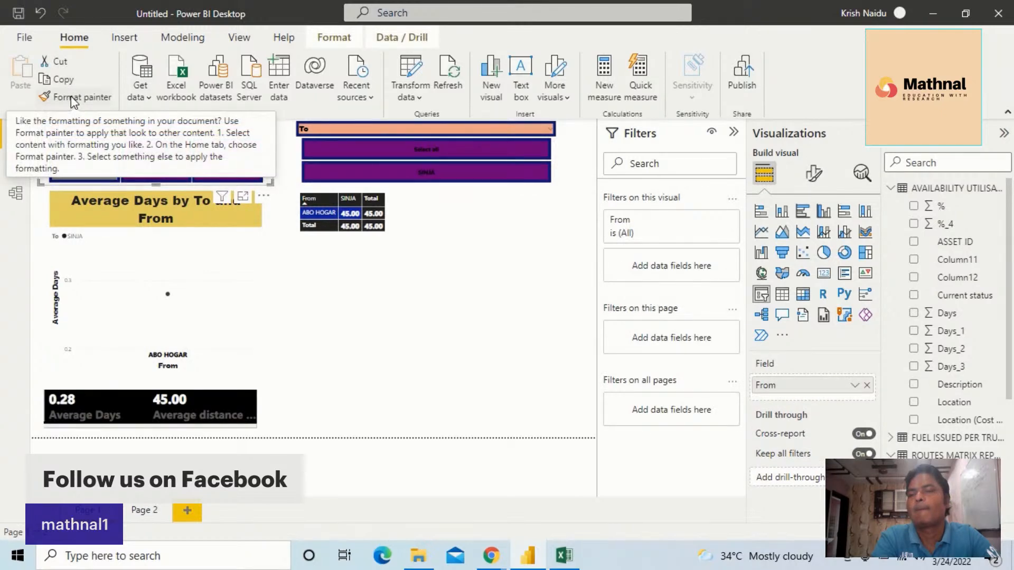
pyautogui.click(95, 99)
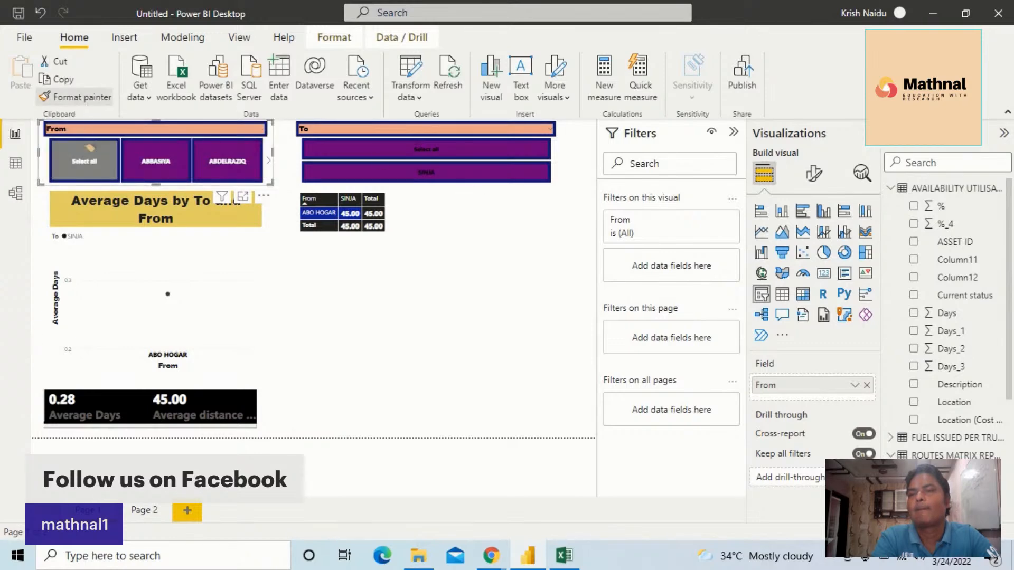
pyautogui.click(150, 510)
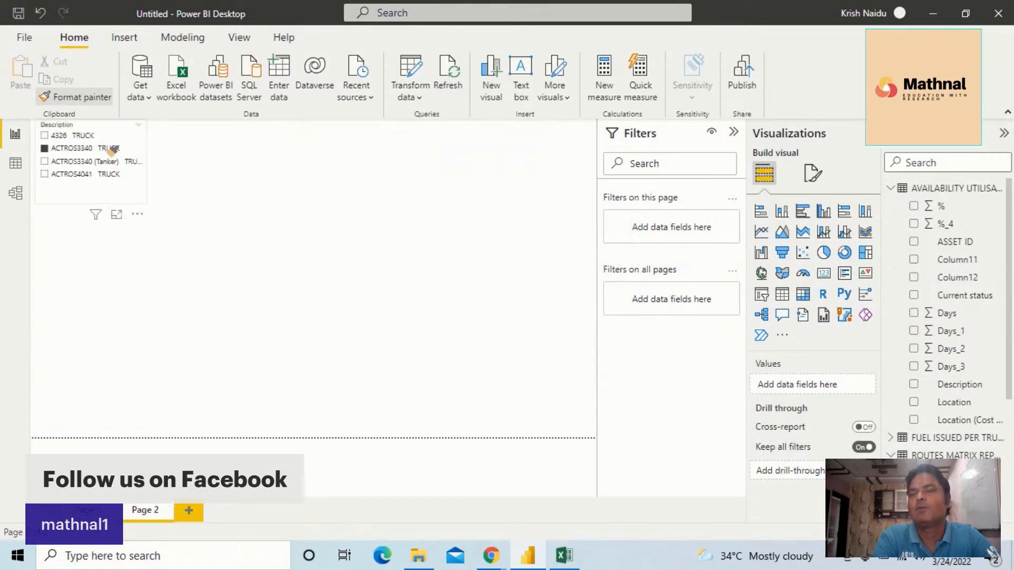
pyautogui.click(110, 150)
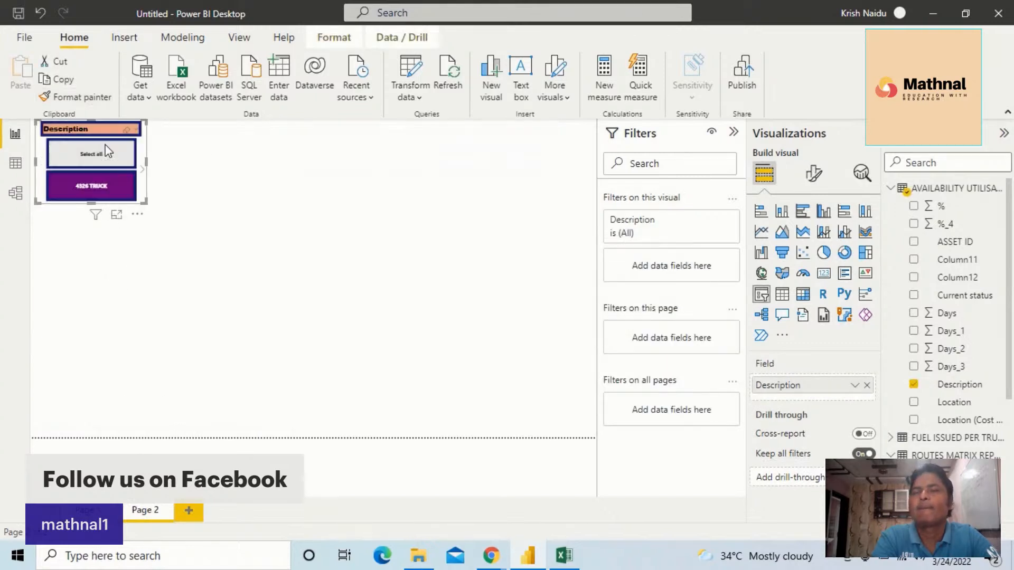
pyautogui.moveTo(146, 162); pyautogui.dragTo(224, 150)
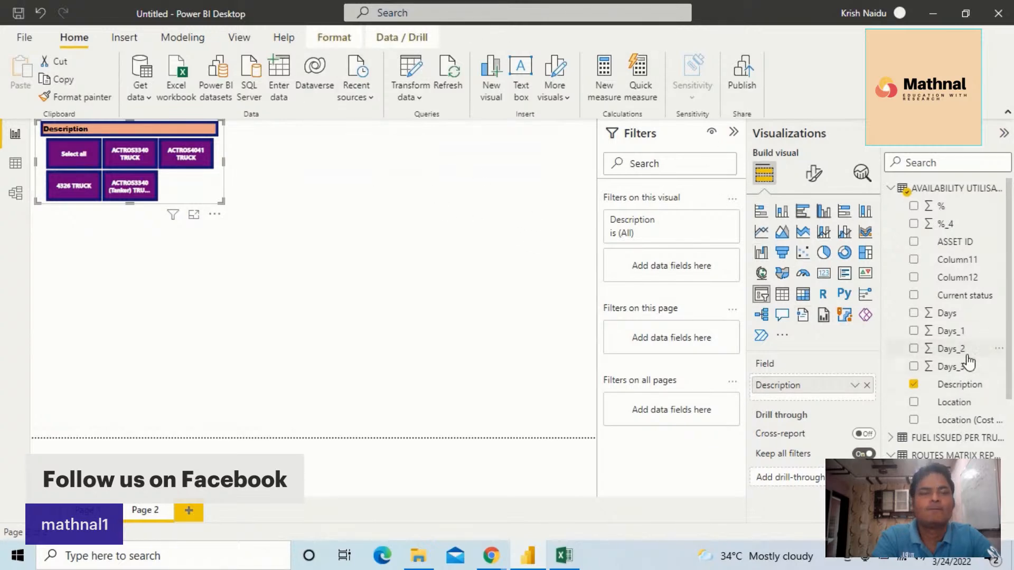
# Add a calculated column to the availability table: Std dev of days = STDEV.S('AVAILABILITY UTILISATION REPORT'[Days_2])
pyautogui.click(890, 190)
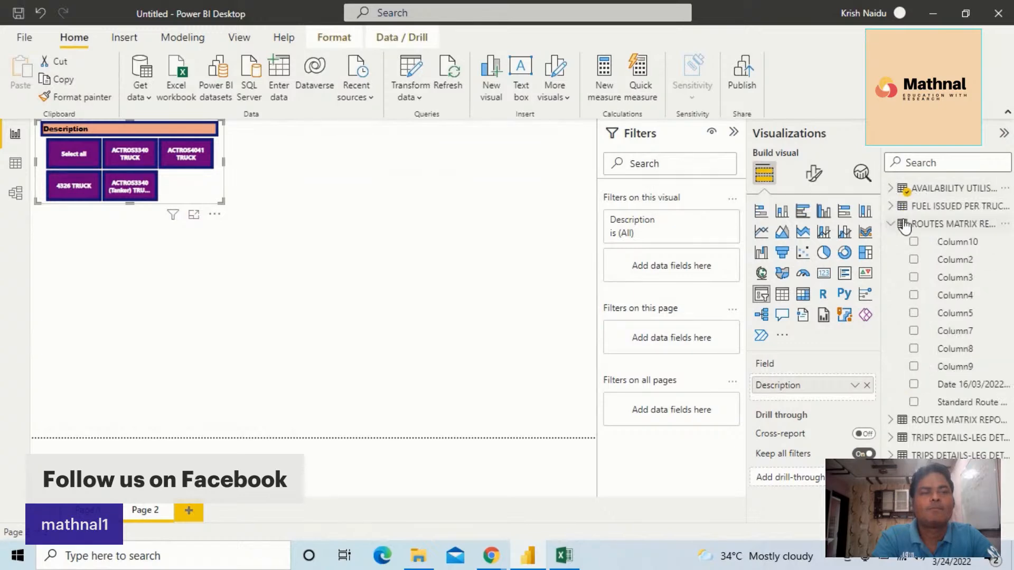
pyautogui.click(925, 190)
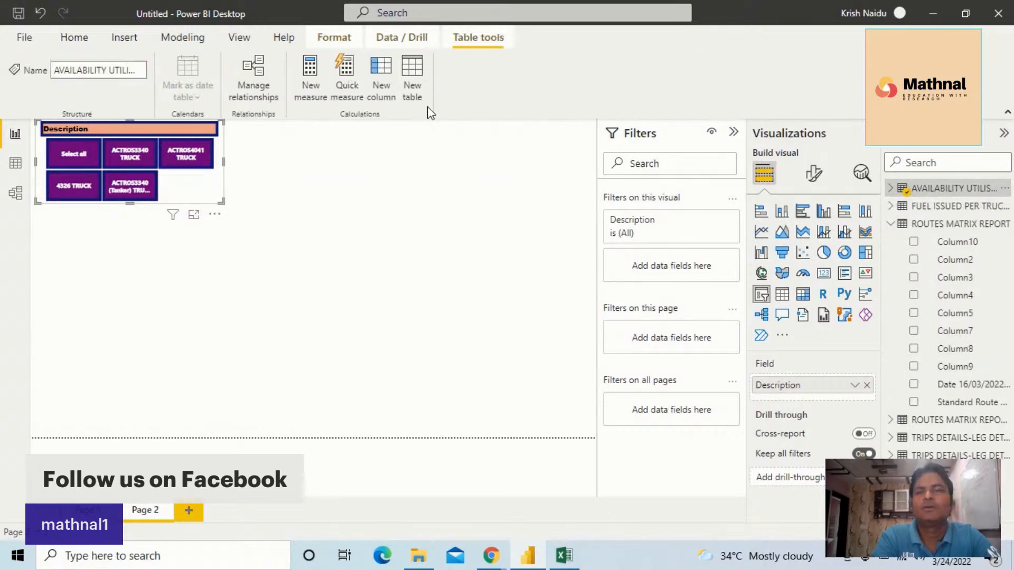
pyautogui.click(349, 72)
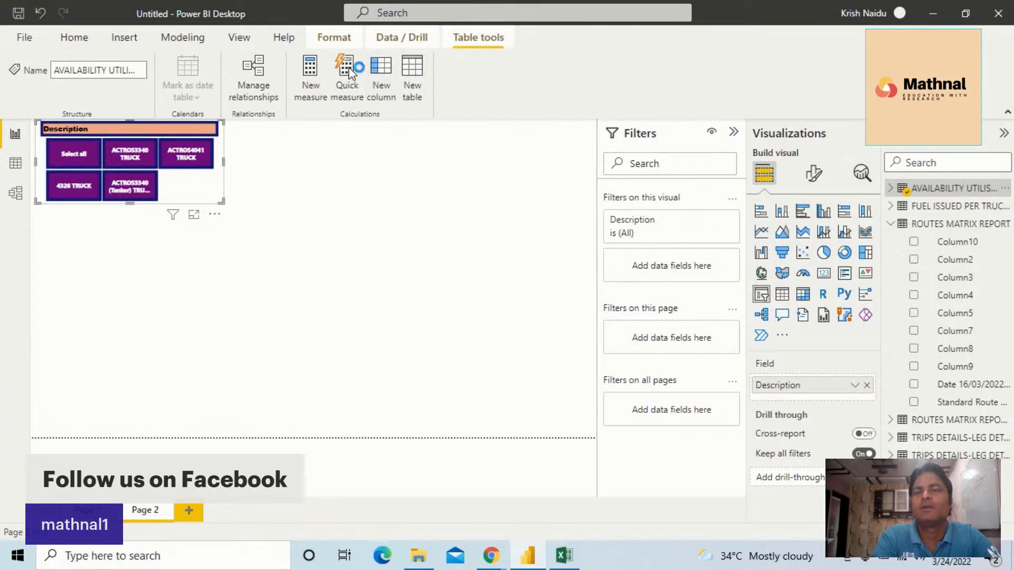
pyautogui.click(314, 76)
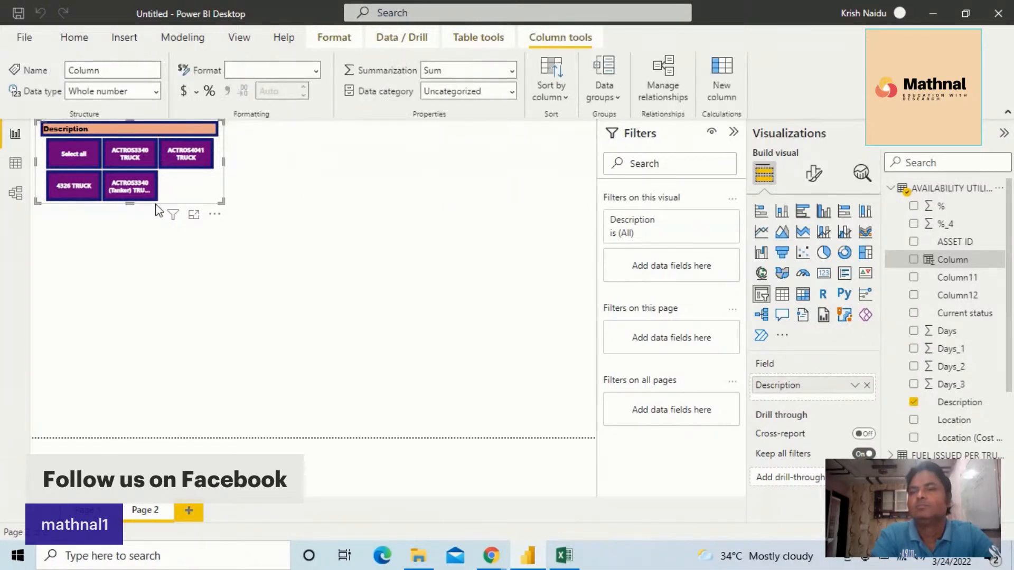
pyautogui.click(136, 131)
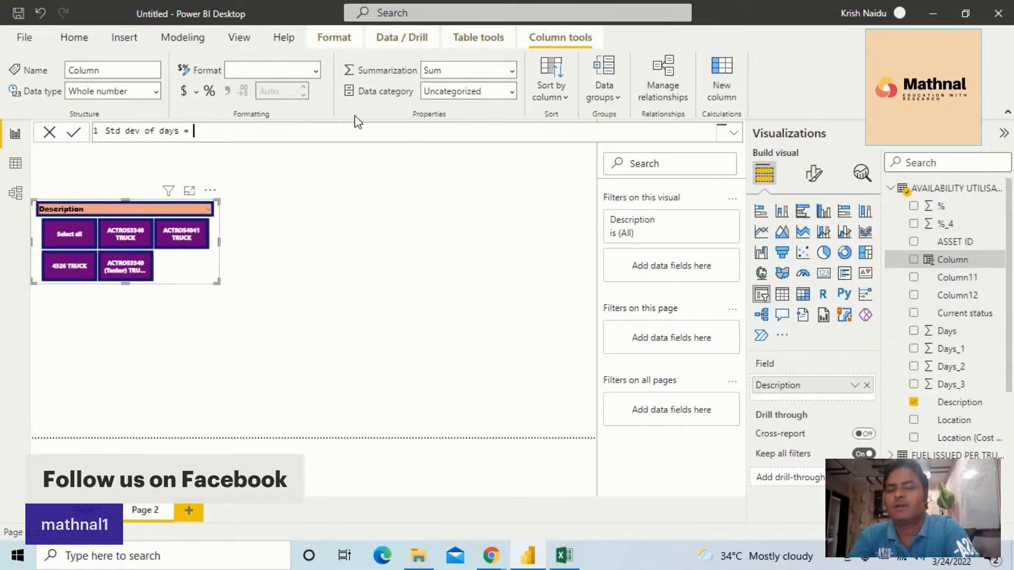
pyautogui.write('std')
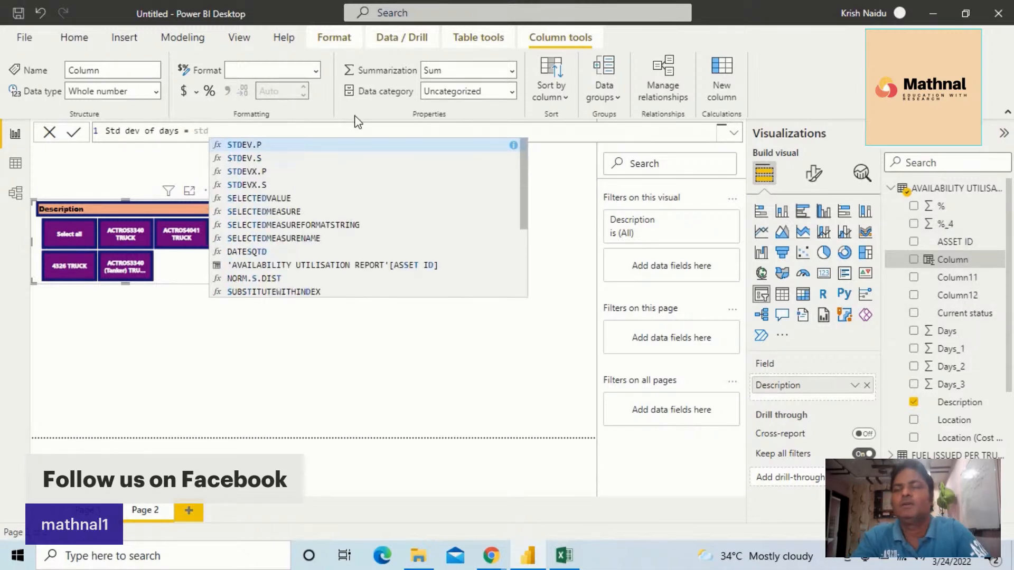
pyautogui.click(305, 158)
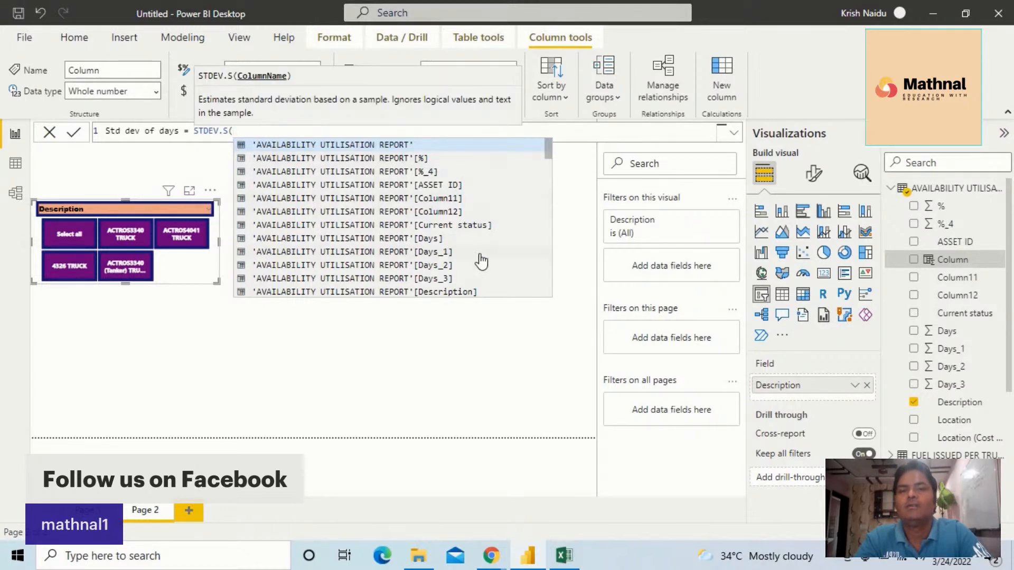
pyautogui.click(406, 266)
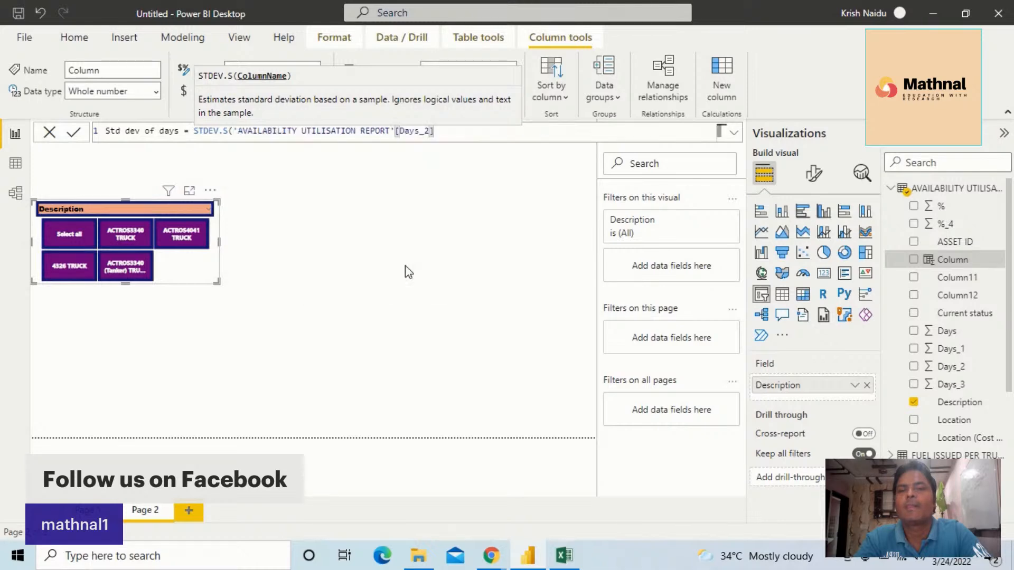
pyautogui.write(')')
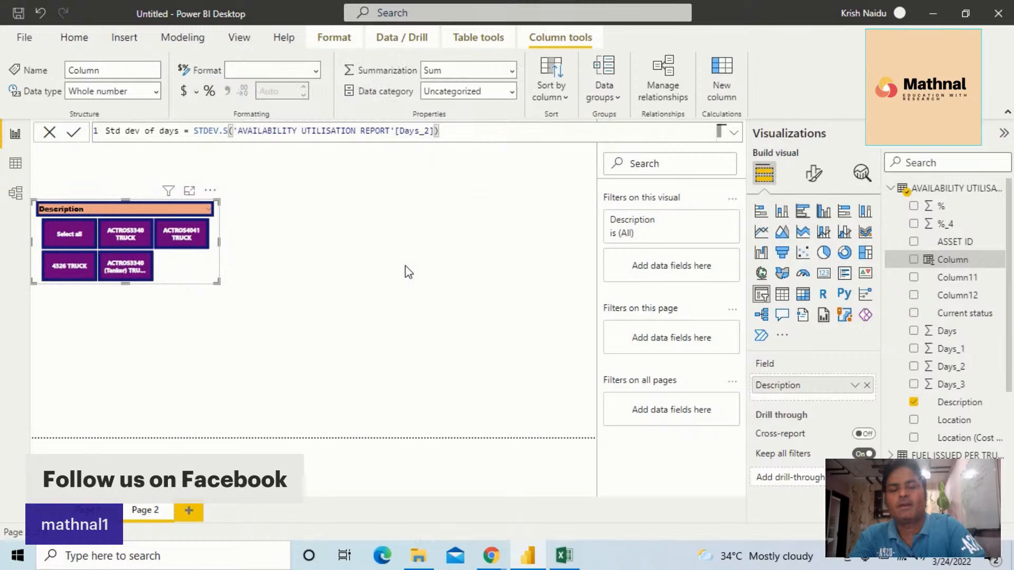
pyautogui.press('Return')
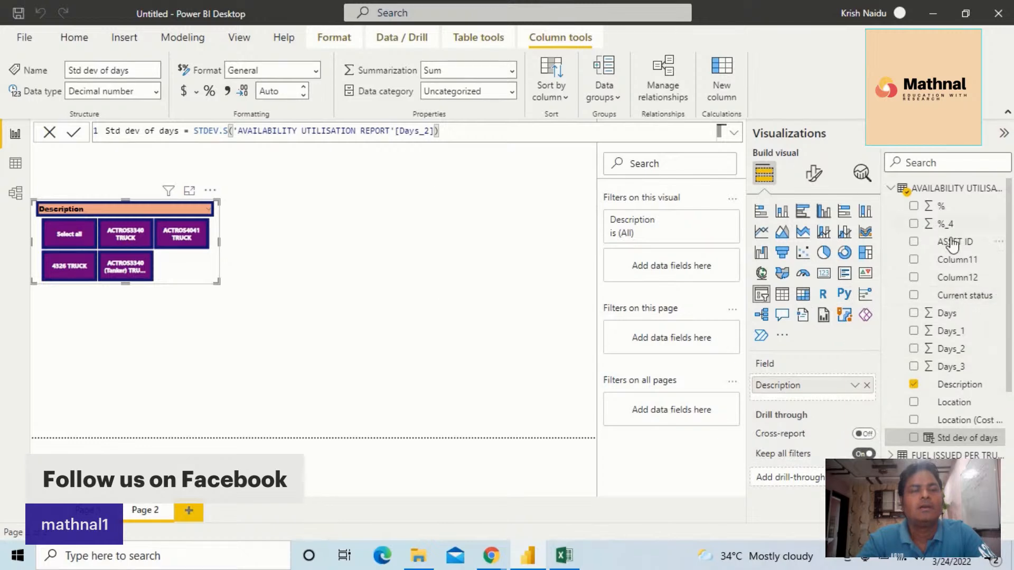
# Try changing the Description slicer into a stacked bar chart and moving it toward the middle of the page
pyautogui.click(760, 212)
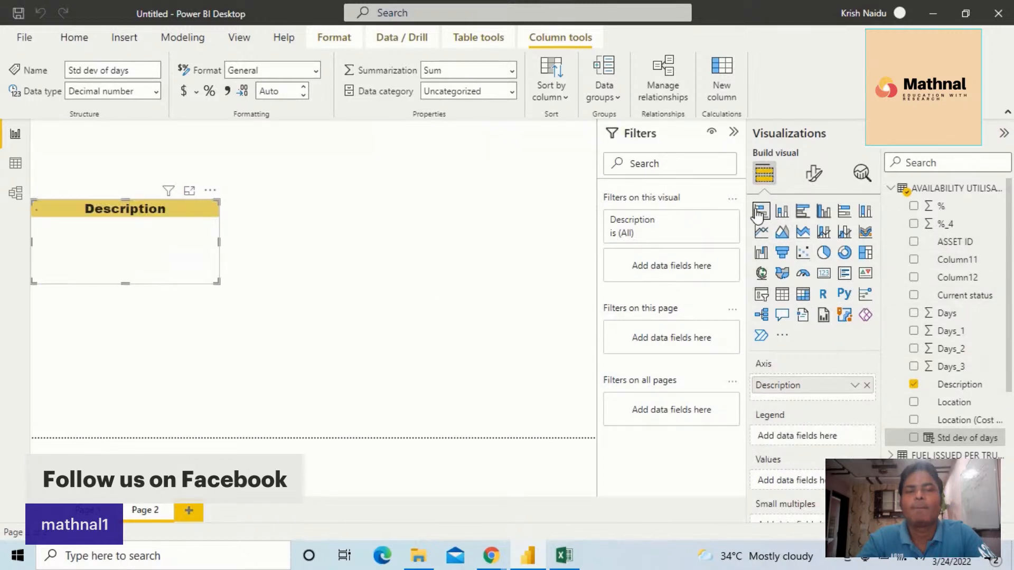
pyautogui.click(178, 205)
pyautogui.moveTo(178, 205); pyautogui.dragTo(349, 246)
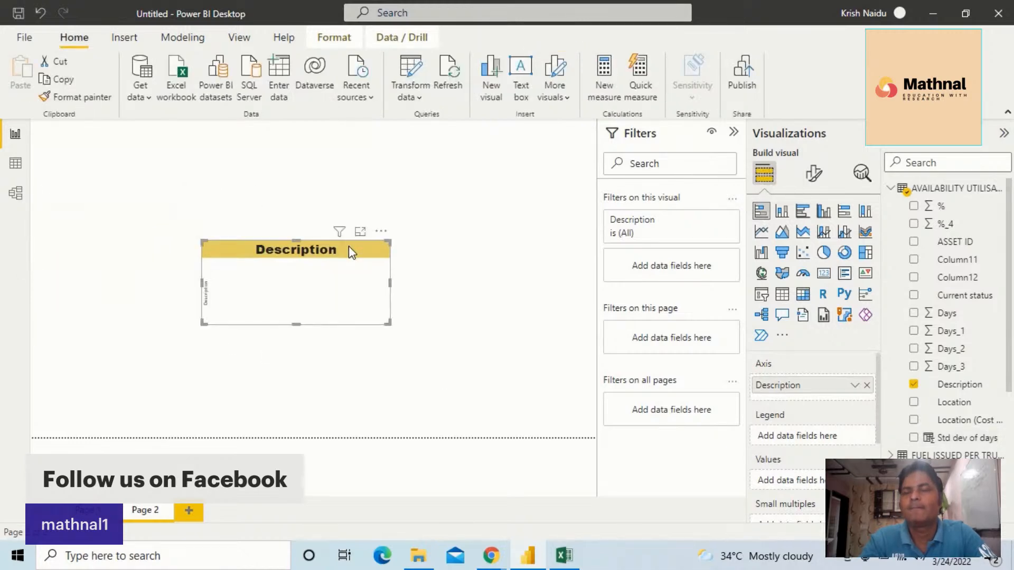
pyautogui.hotkey('ctrl', 'z')
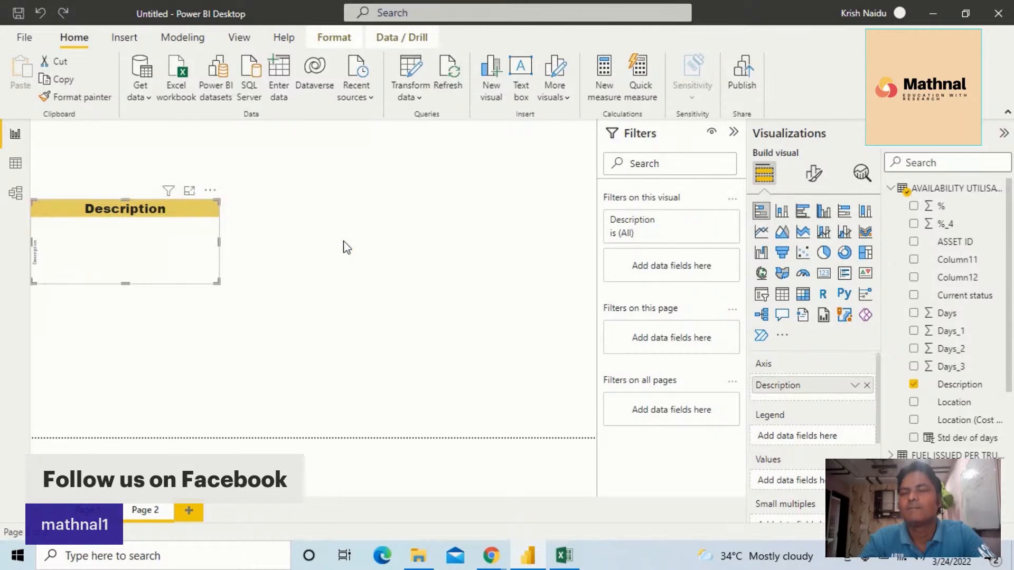
pyautogui.click(336, 200)
pyautogui.click(176, 222)
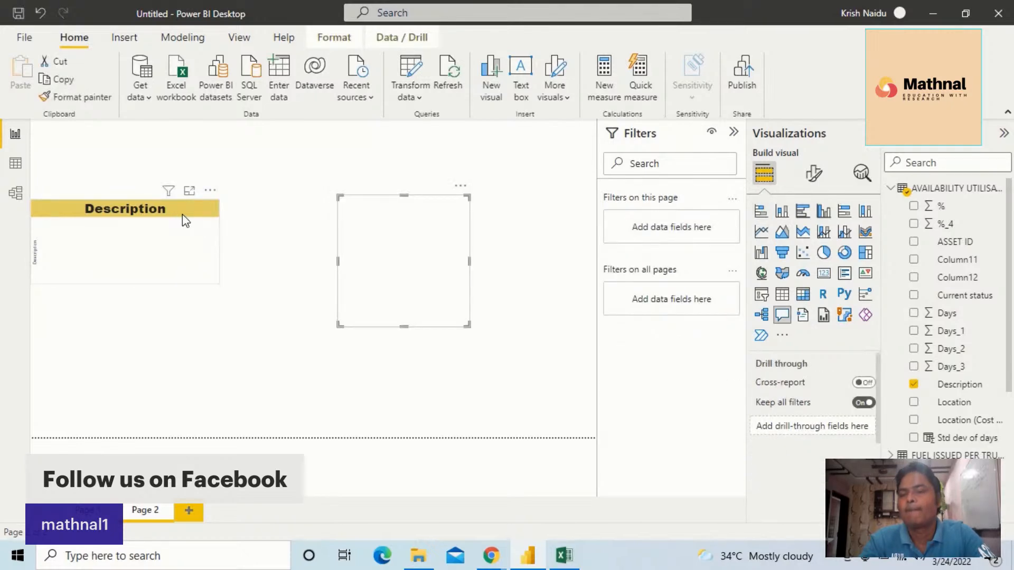
pyautogui.hotkey('ctrl', 'z')
pyautogui.click(181, 218)
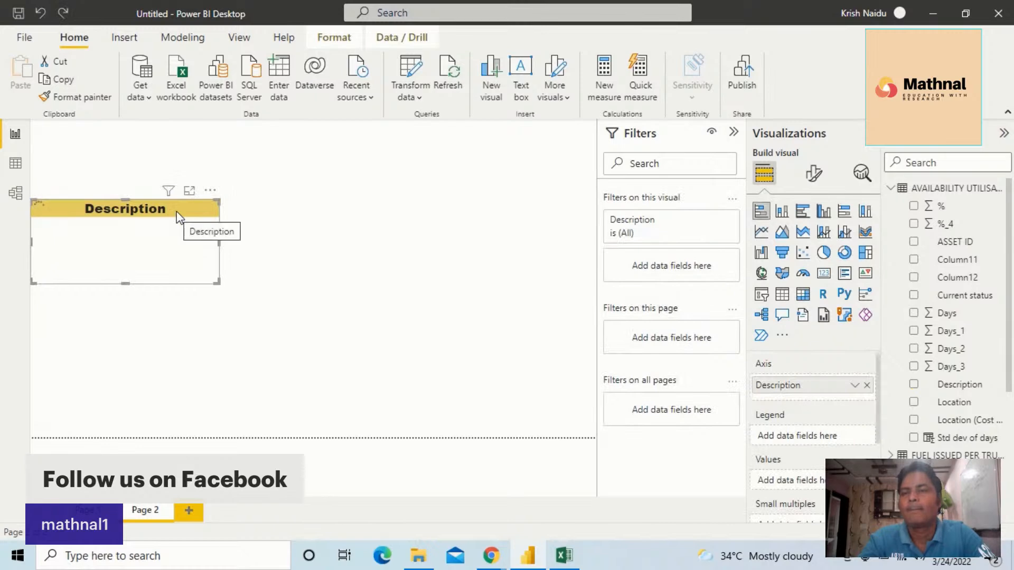
# Remove the Description stacked bar chart from Page 2
pyautogui.moveTo(190, 221); pyautogui.dragTo(264, 201)
pyautogui.click(282, 172)
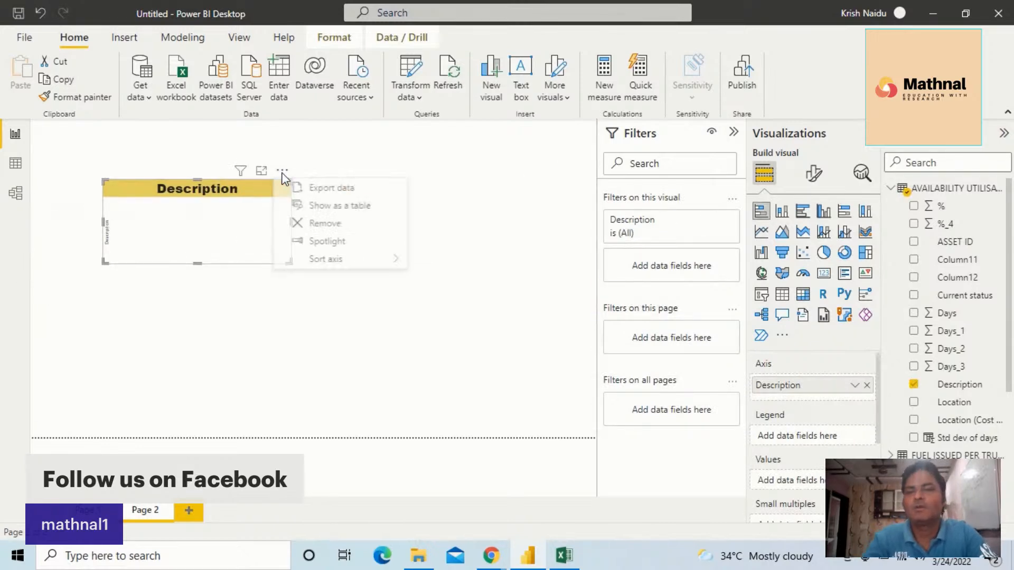
pyautogui.click(326, 223)
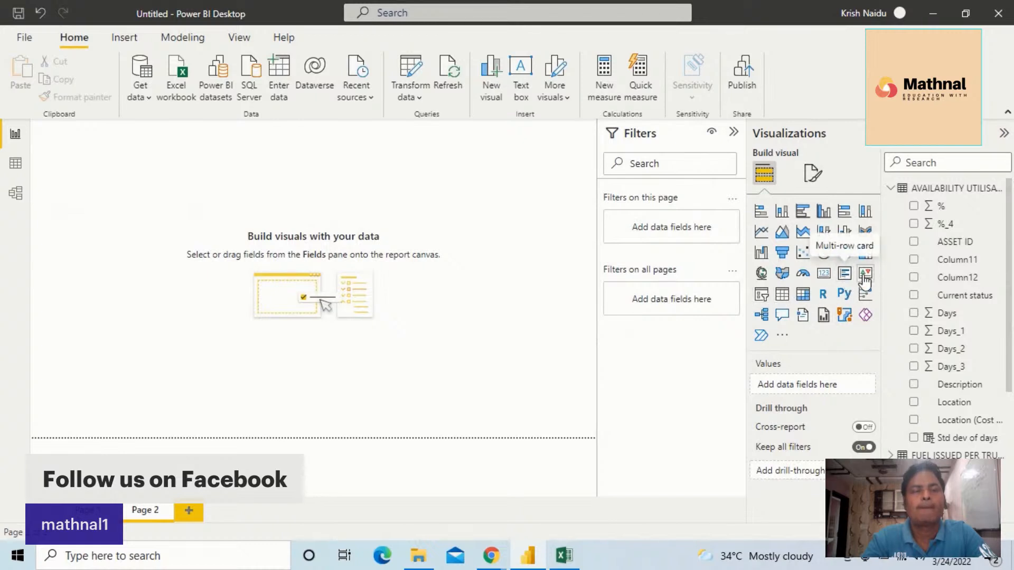
# Add a card showing Std dev of days, make it wider and shorter, and place it in the page's upper-left corner
pyautogui.click(825, 276)
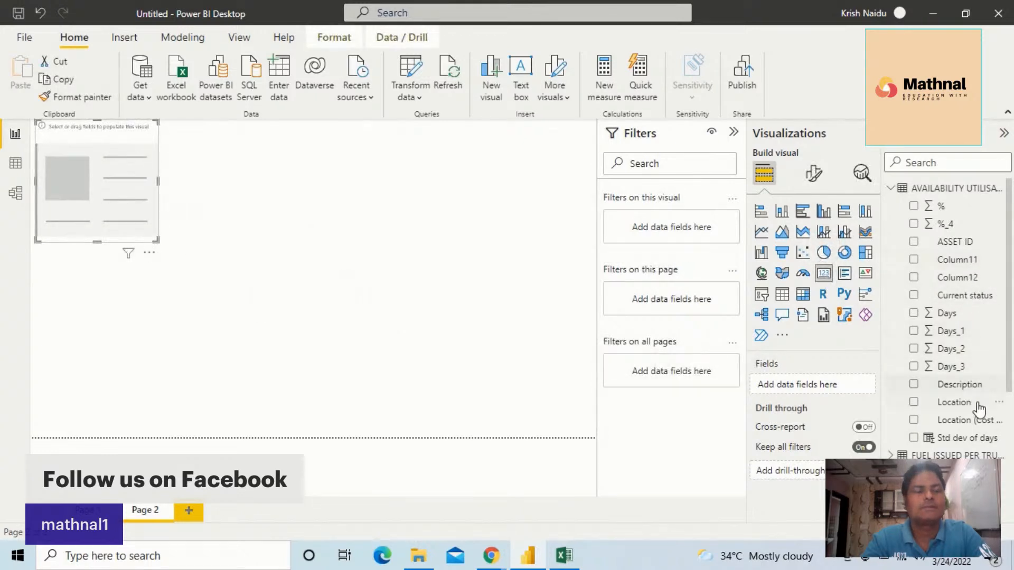
pyautogui.moveTo(283, 221); pyautogui.dragTo(86, 177)
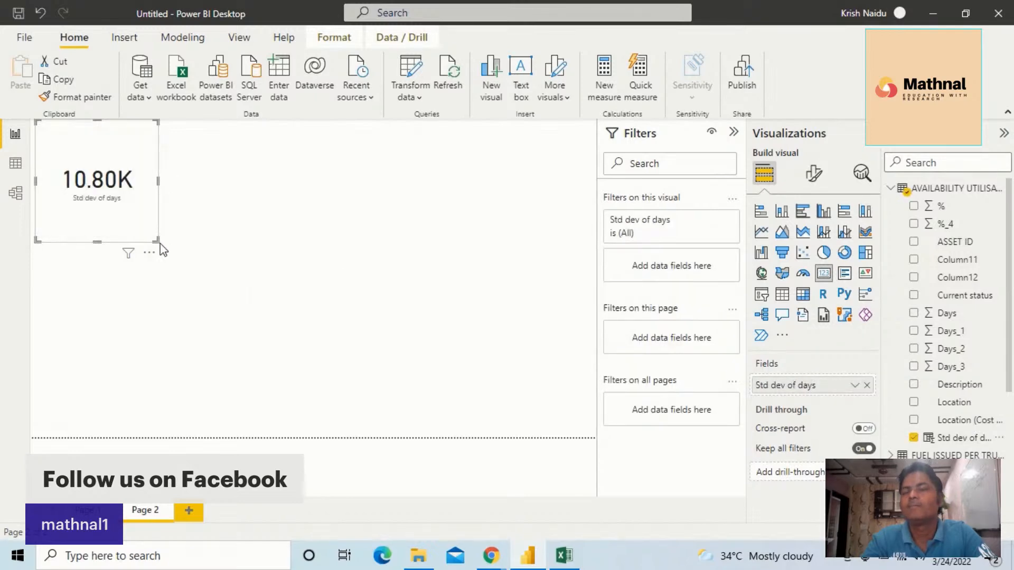
pyautogui.moveTo(157, 239); pyautogui.dragTo(190, 195)
pyautogui.click(157, 177)
pyautogui.moveTo(146, 148); pyautogui.dragTo(142, 157)
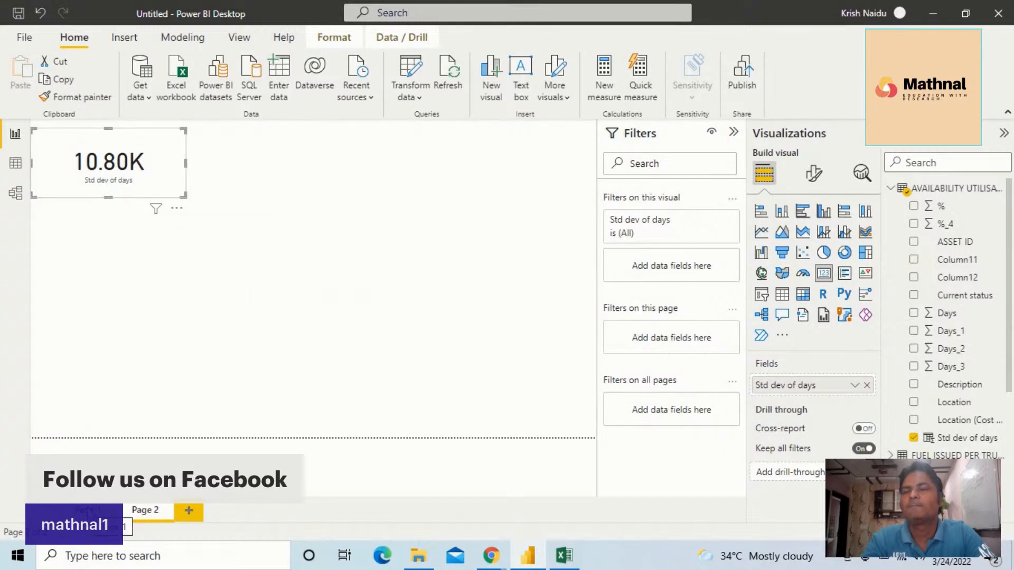
# Copy the first page's multi-row card formatting onto the Std dev of days card with Format Painter
pyautogui.click(87, 510)
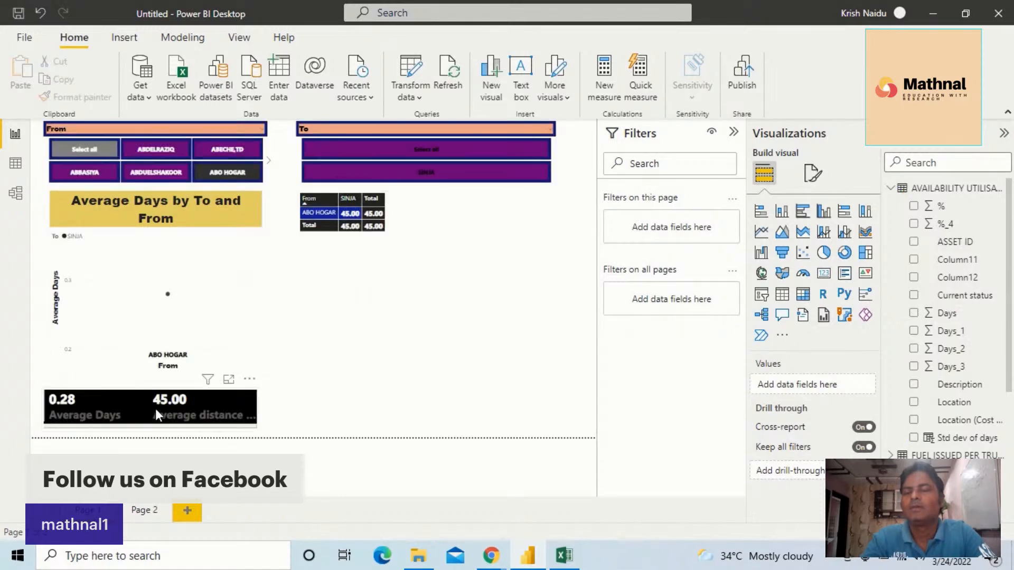
pyautogui.click(155, 407)
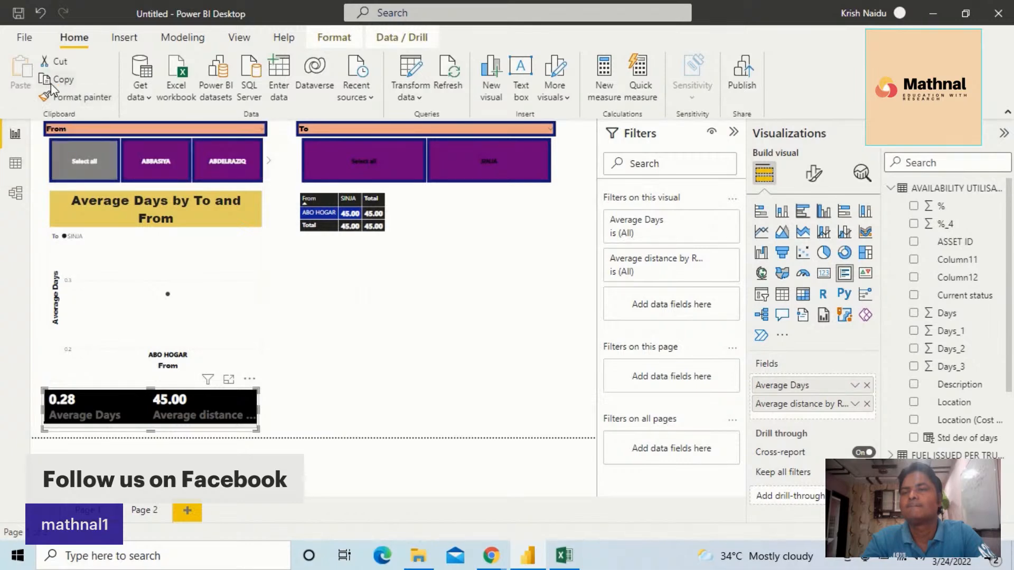
pyautogui.click(79, 100)
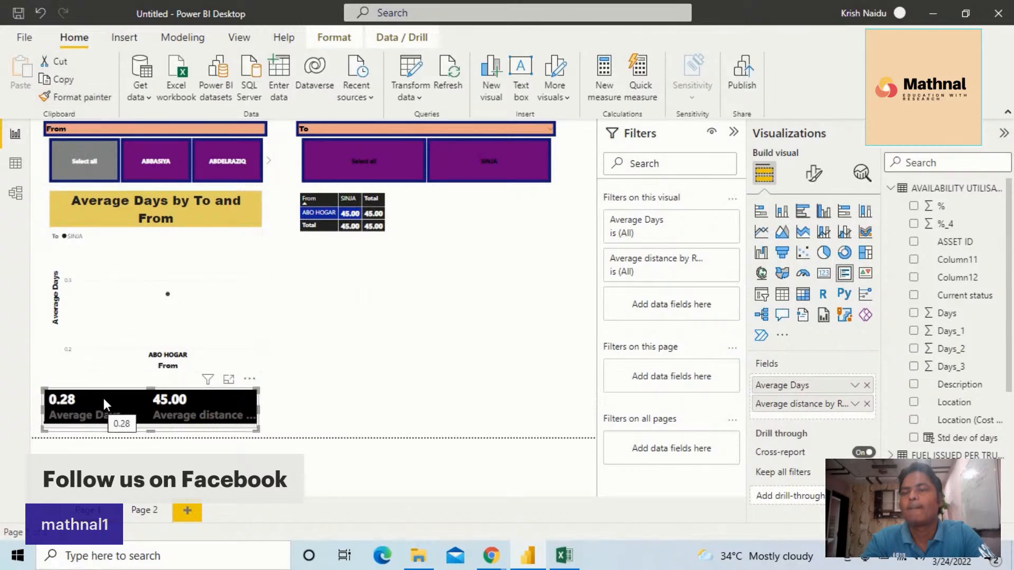
pyautogui.click(430, 331)
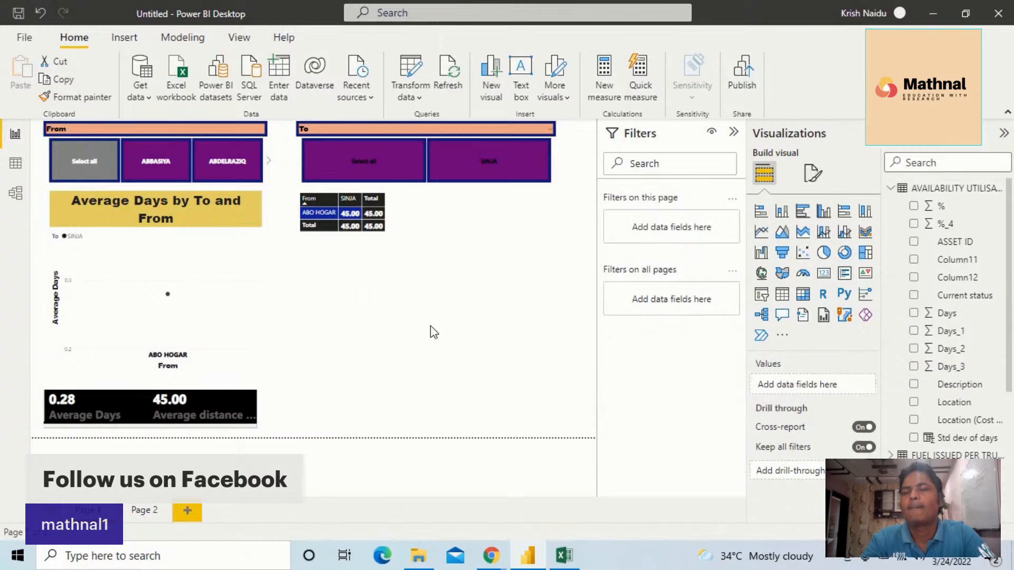
pyautogui.click(174, 406)
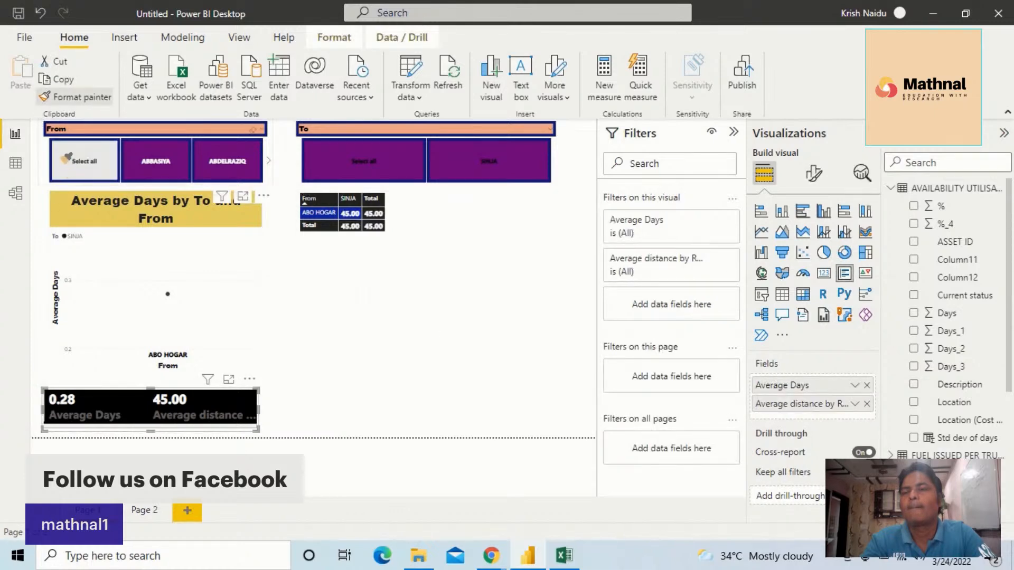
pyautogui.click(51, 99)
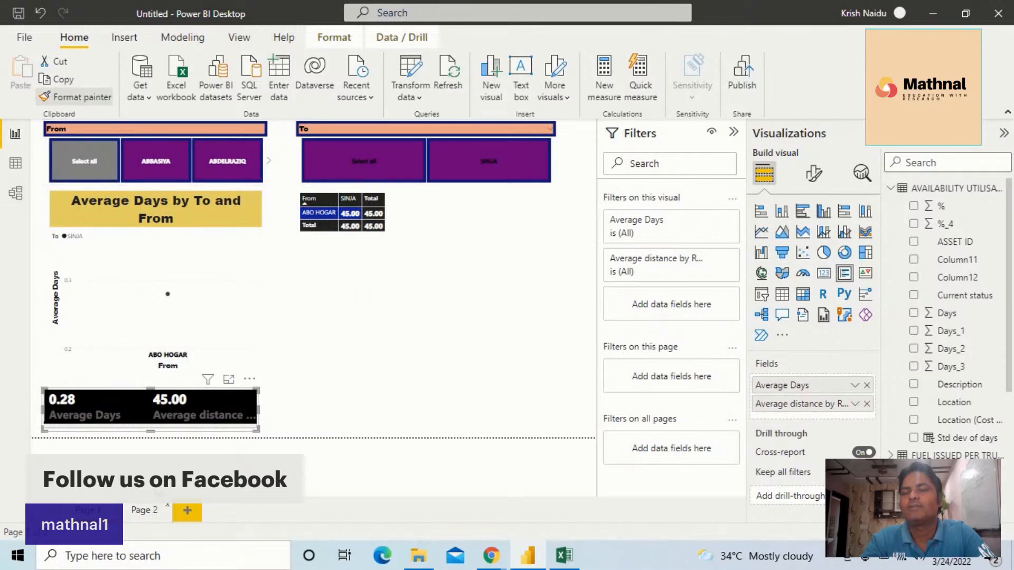
pyautogui.click(144, 510)
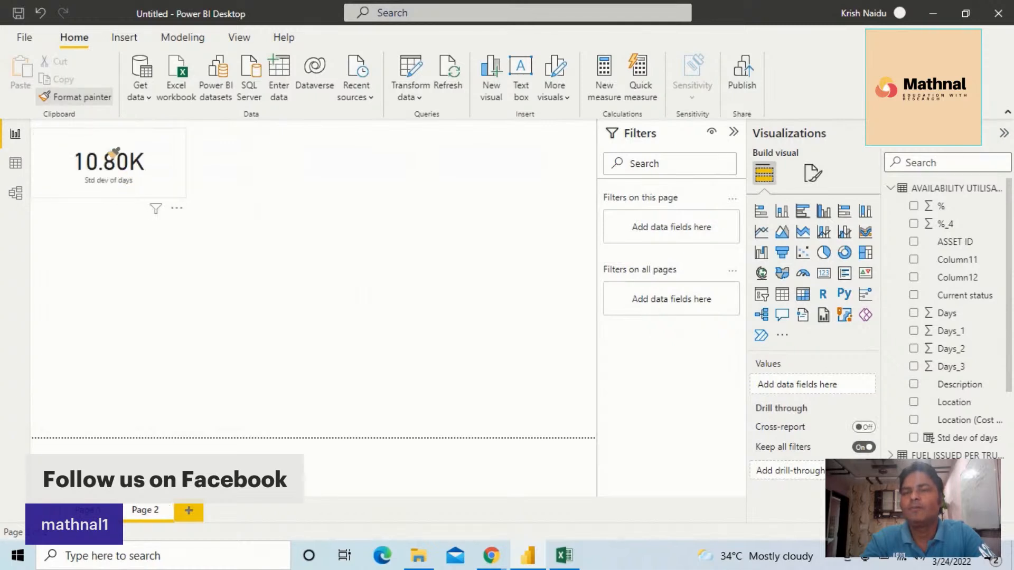
pyautogui.click(111, 154)
pyautogui.click(106, 151)
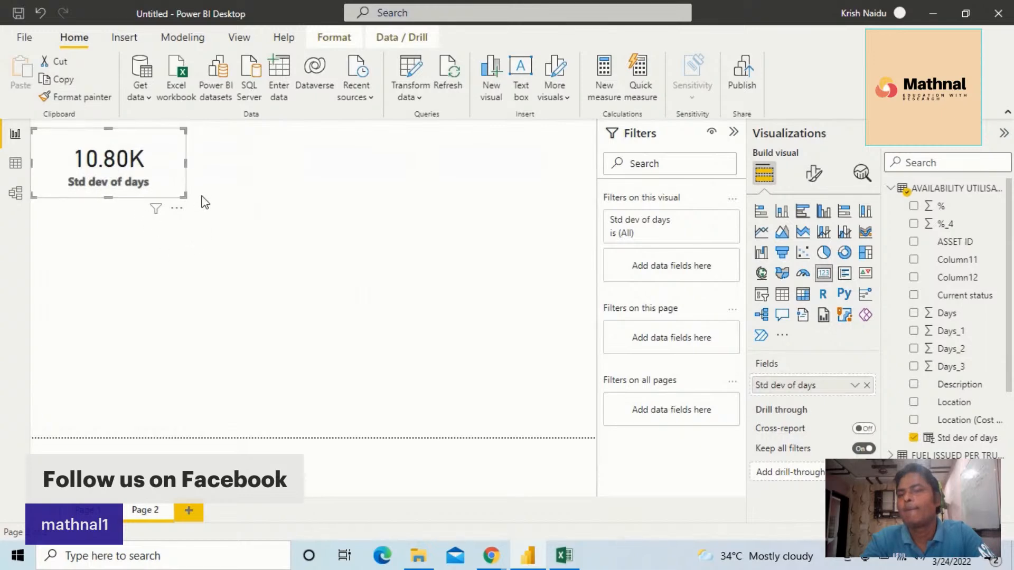
# Widen and flatten the Std dev of days card, and shift it slightly inward from the page's left edge
pyautogui.moveTo(184, 194); pyautogui.dragTo(208, 181)
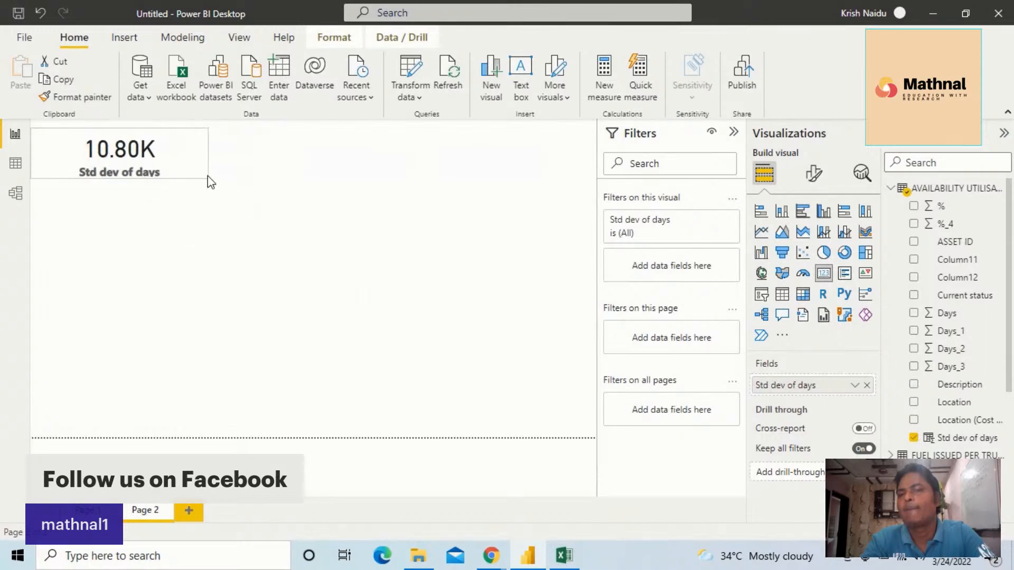
pyautogui.moveTo(145, 158); pyautogui.dragTo(172, 163)
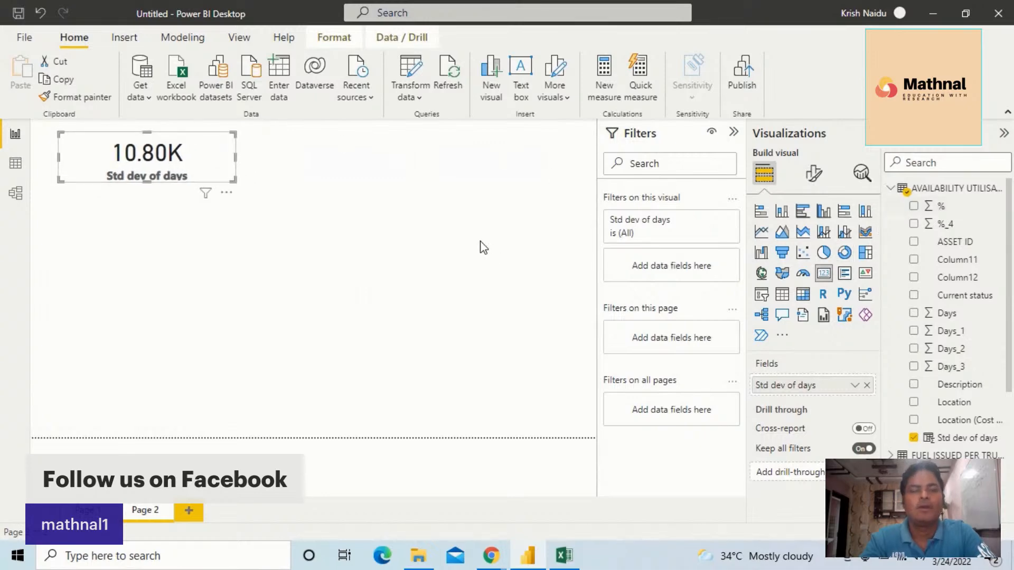
pyautogui.click(424, 238)
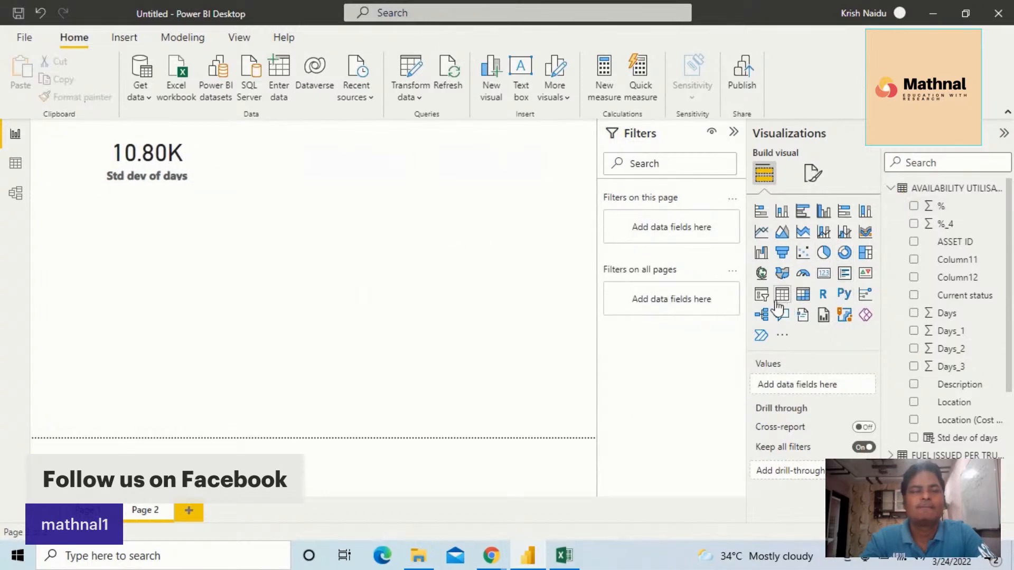
# Add a slicer on the availability table's ASSET ID field beside the Std dev of days card
pyautogui.click(761, 294)
pyautogui.moveTo(211, 264); pyautogui.dragTo(347, 184)
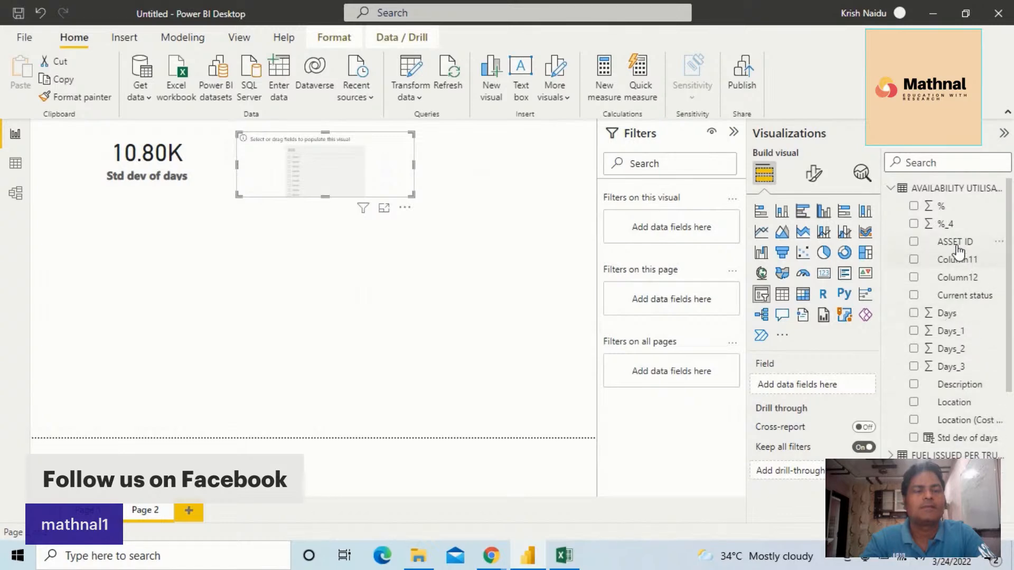
pyautogui.moveTo(951, 242); pyautogui.dragTo(306, 173)
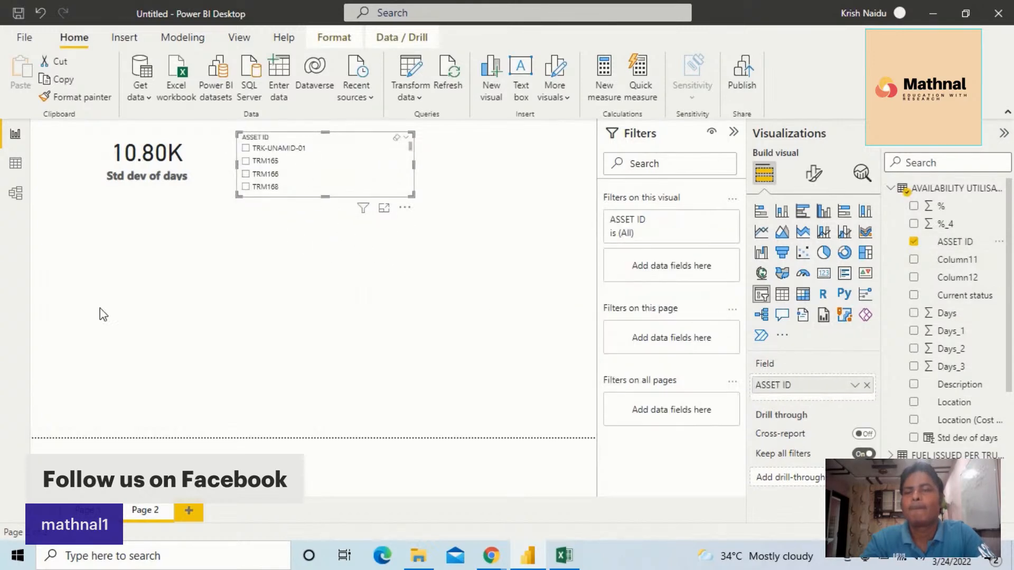
# Copy the first page's From slicer formatting onto the second page's ASSET ID slicer with Format Painter, and widen the ASSET ID slicer
pyautogui.click(85, 510)
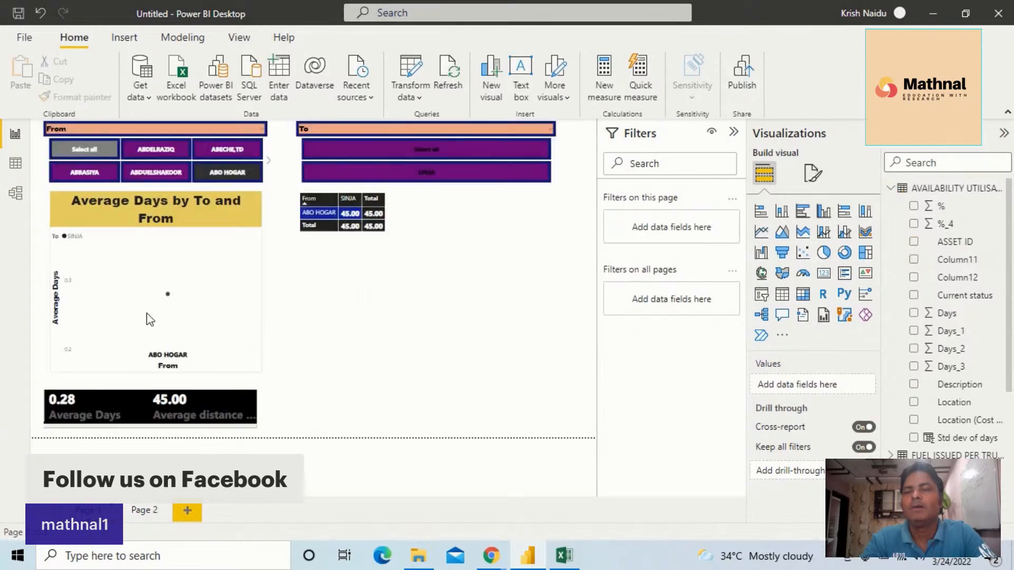
pyautogui.click(152, 141)
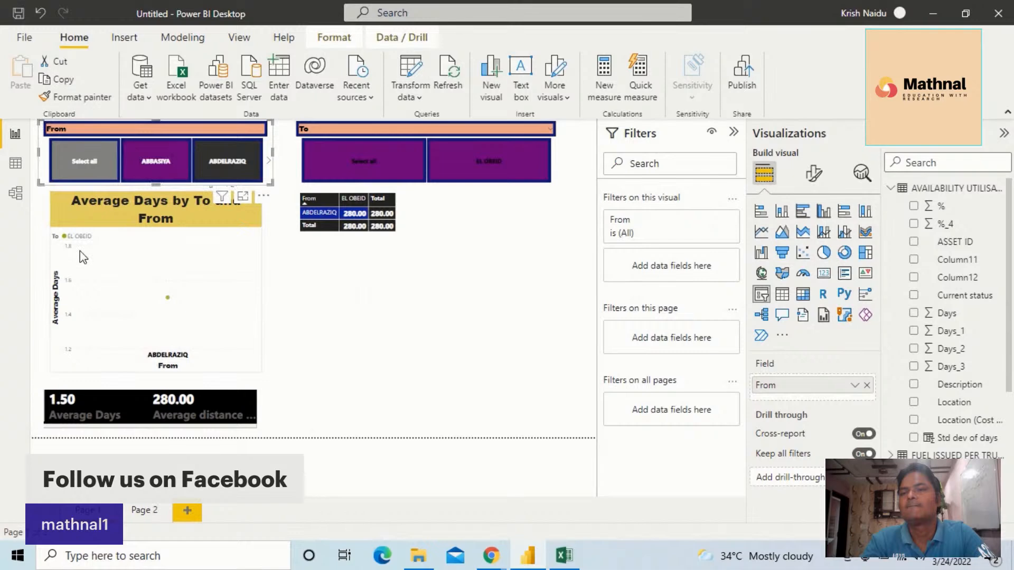
pyautogui.click(71, 97)
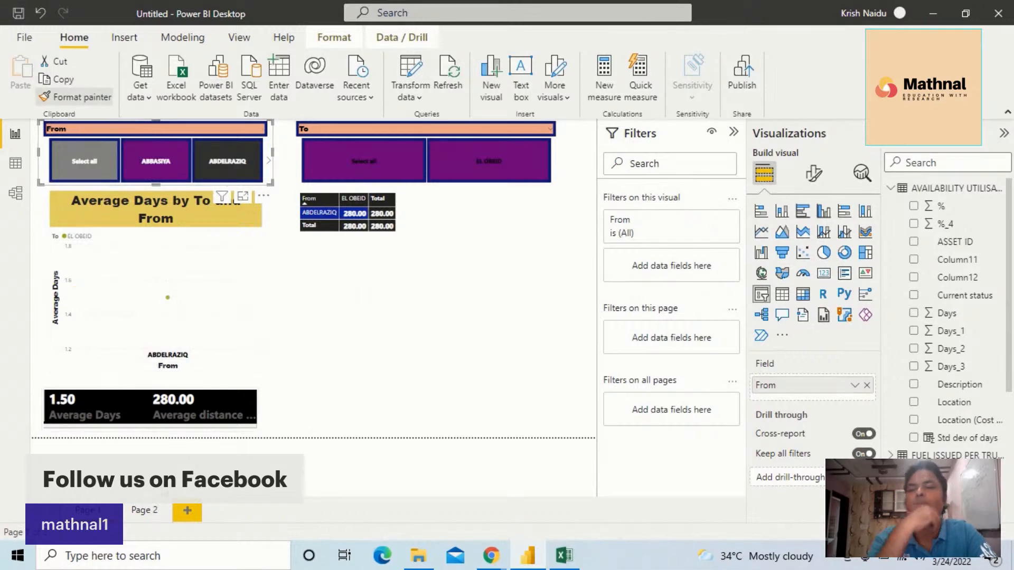
pyautogui.click(139, 510)
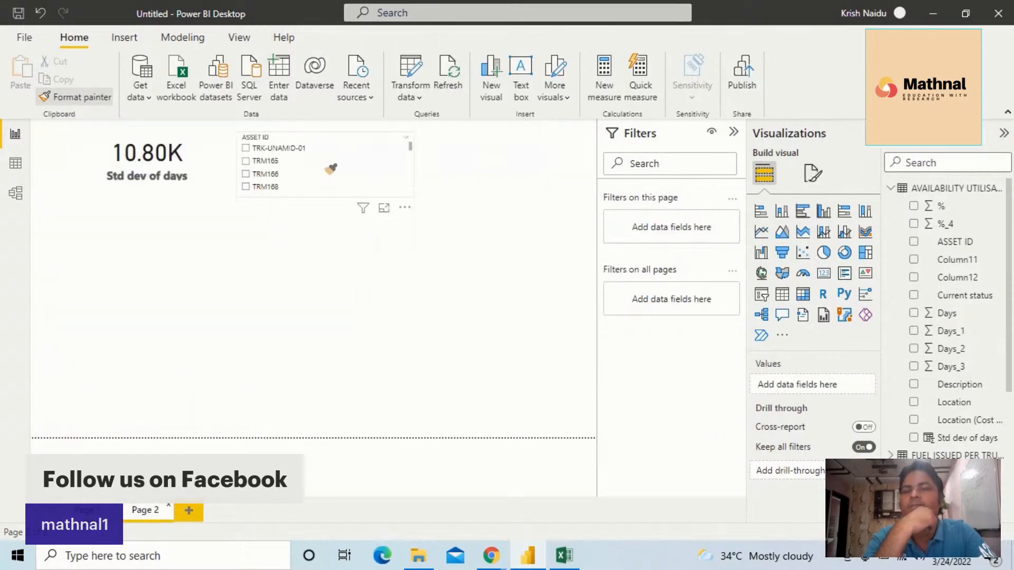
pyautogui.click(331, 166)
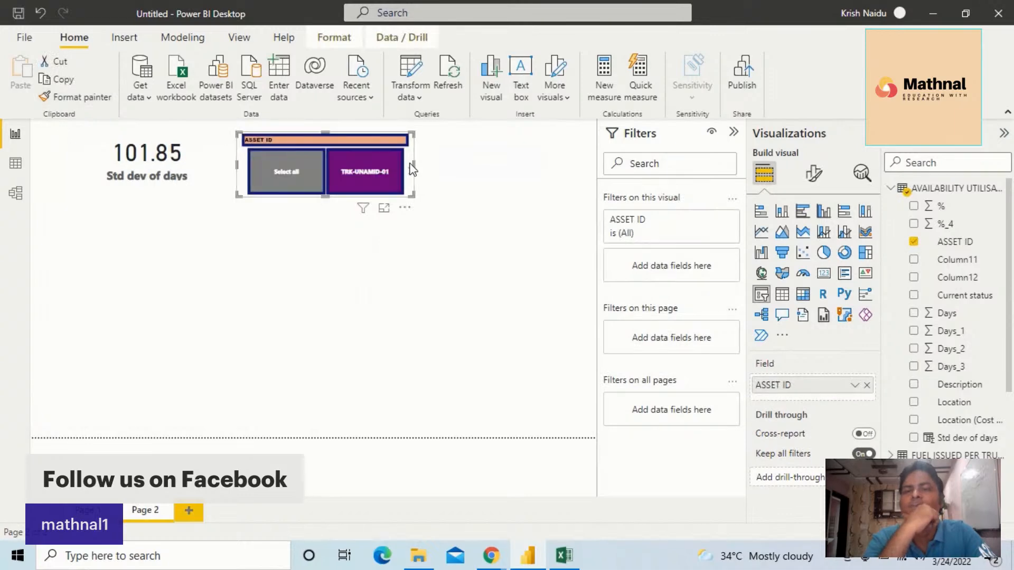
pyautogui.moveTo(413, 167); pyautogui.dragTo(494, 173)
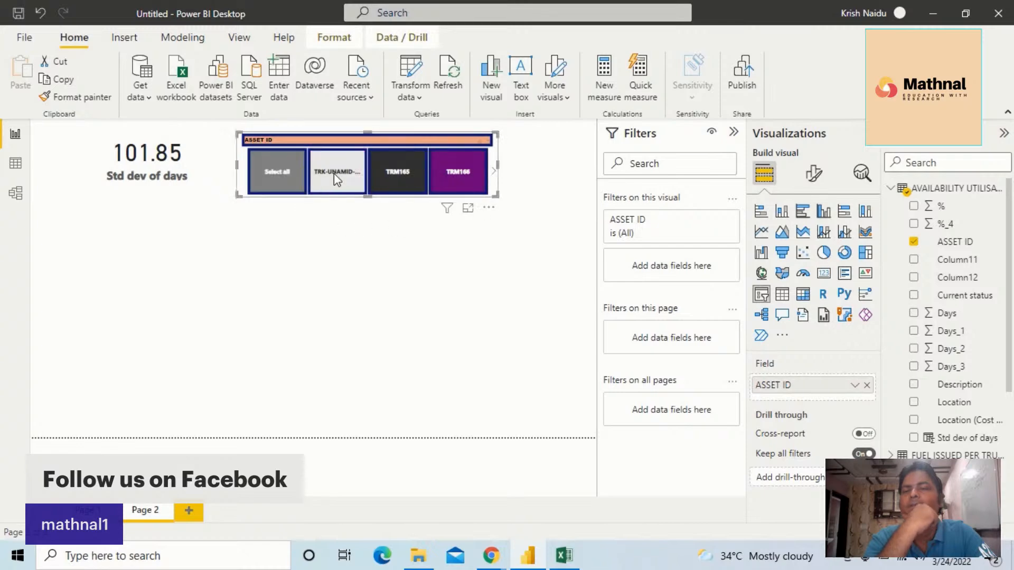
# Select all assets in the ASSET ID slicer, and deselect TRK-UNAMID-01, TRM165 and TRM166
pyautogui.click(269, 182)
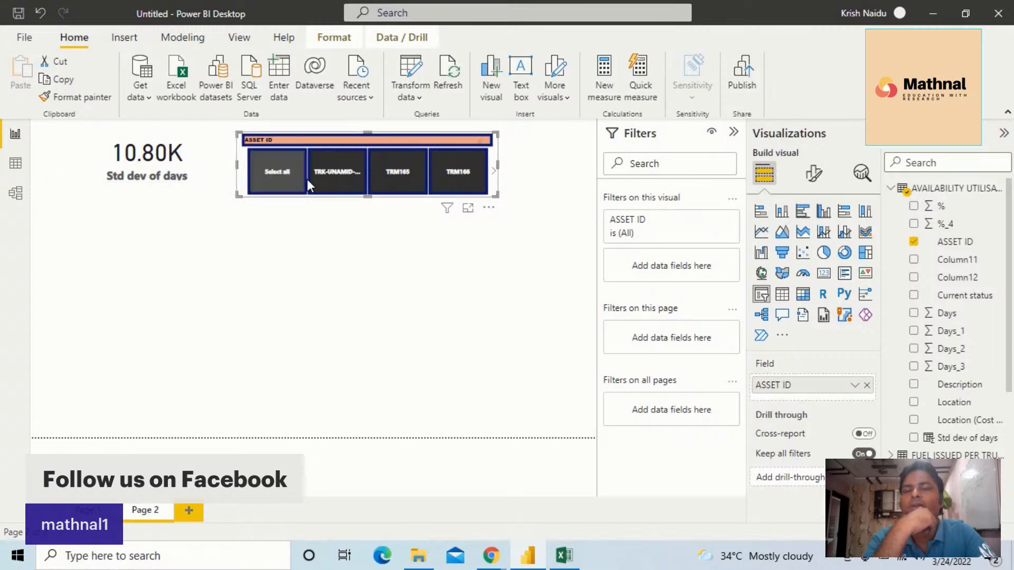
pyautogui.click(332, 182)
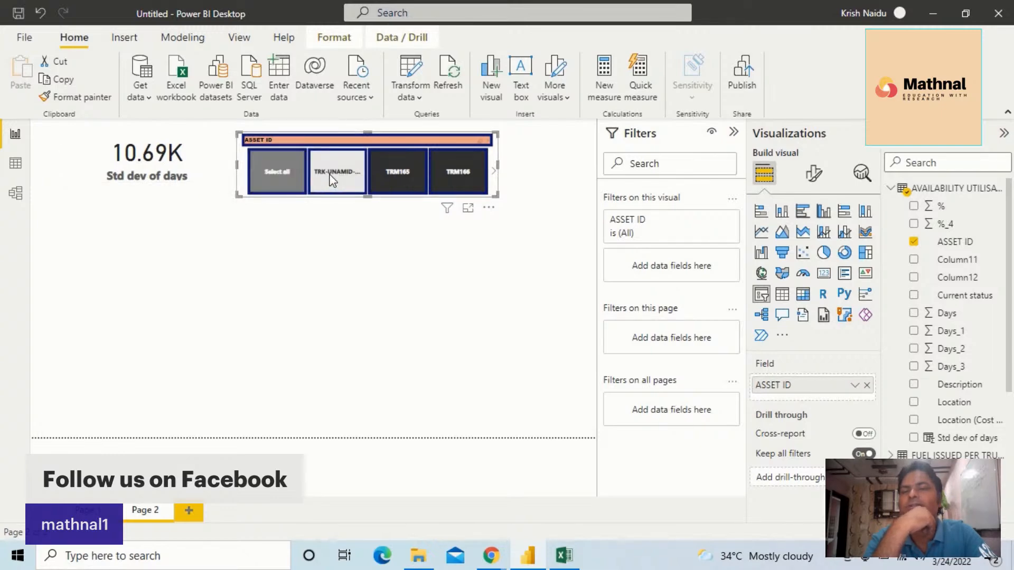
pyautogui.click(381, 184)
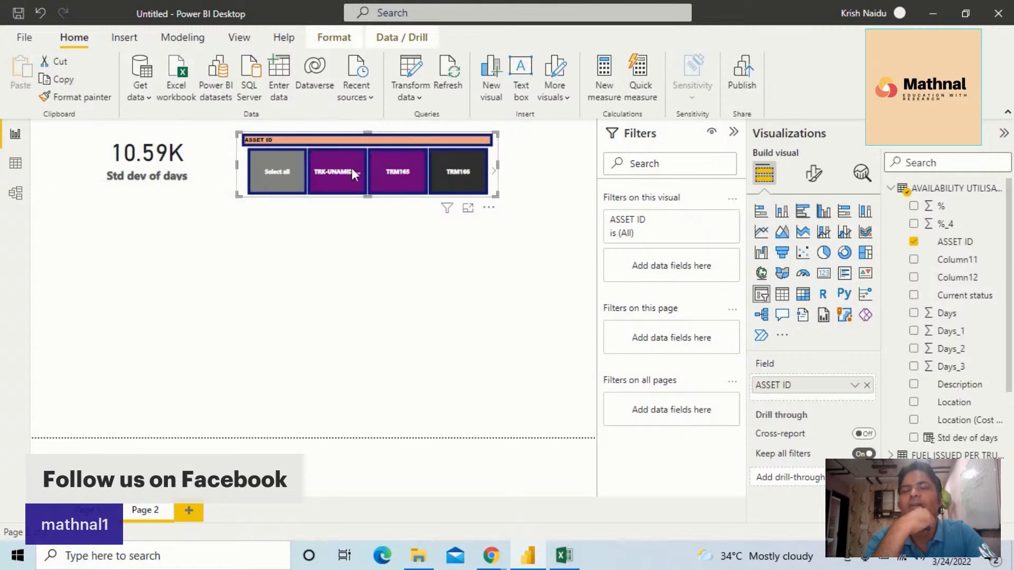
pyautogui.click(454, 170)
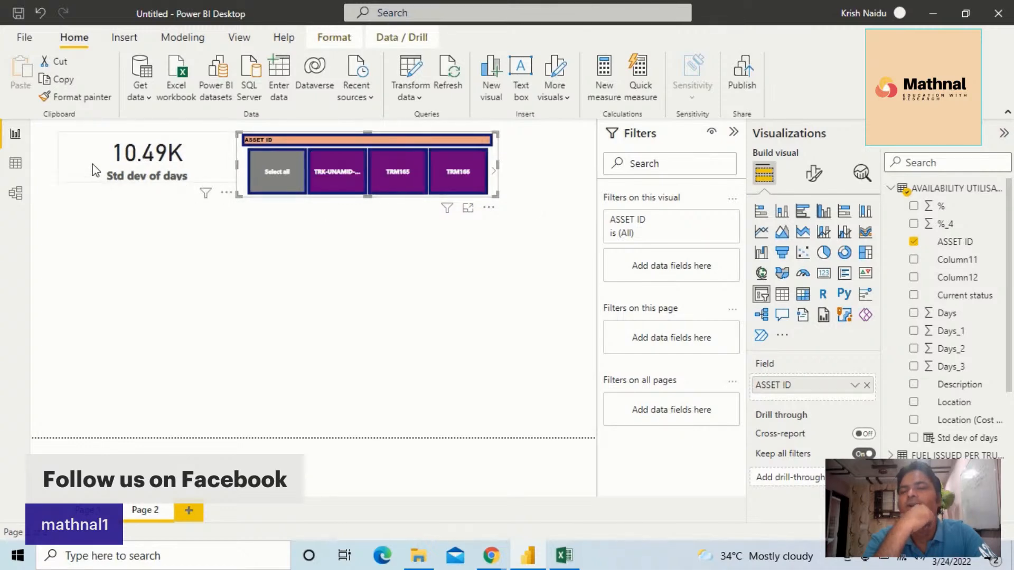
# Deselect TRM169 and the asset following TRM172 in the ASSET ID slicer, and return to the start of its list
pyautogui.click(494, 170)
pyautogui.click(494, 171)
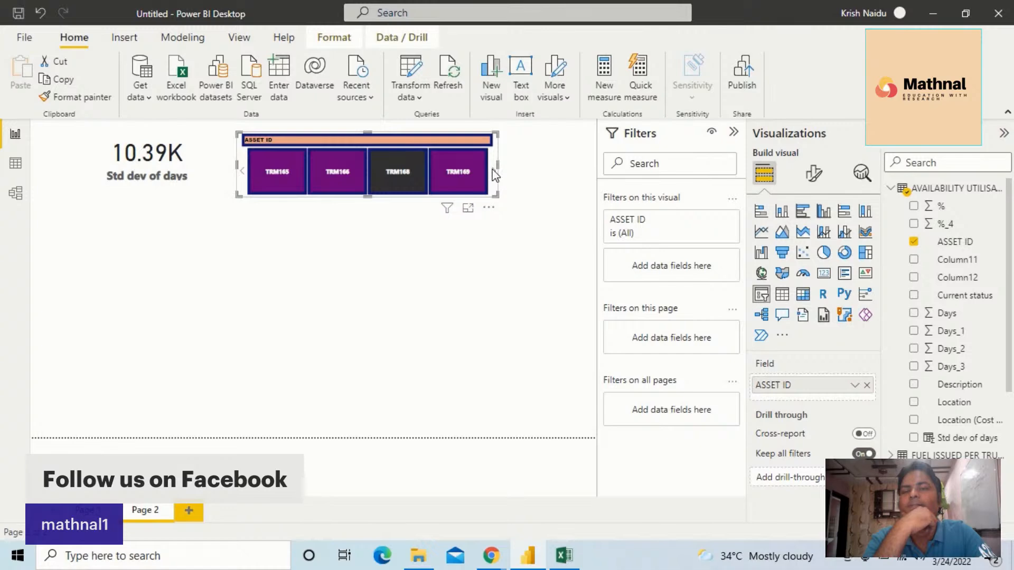
pyautogui.click(493, 173)
pyautogui.keyDown('ctrl'); pyautogui.click(469, 176); pyautogui.keyUp('ctrl')
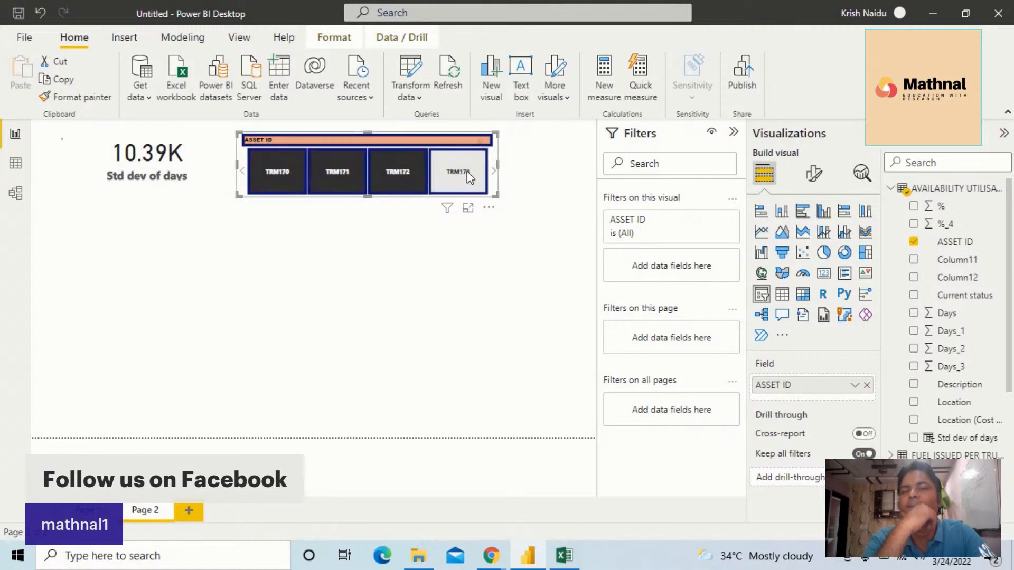
pyautogui.click(242, 174)
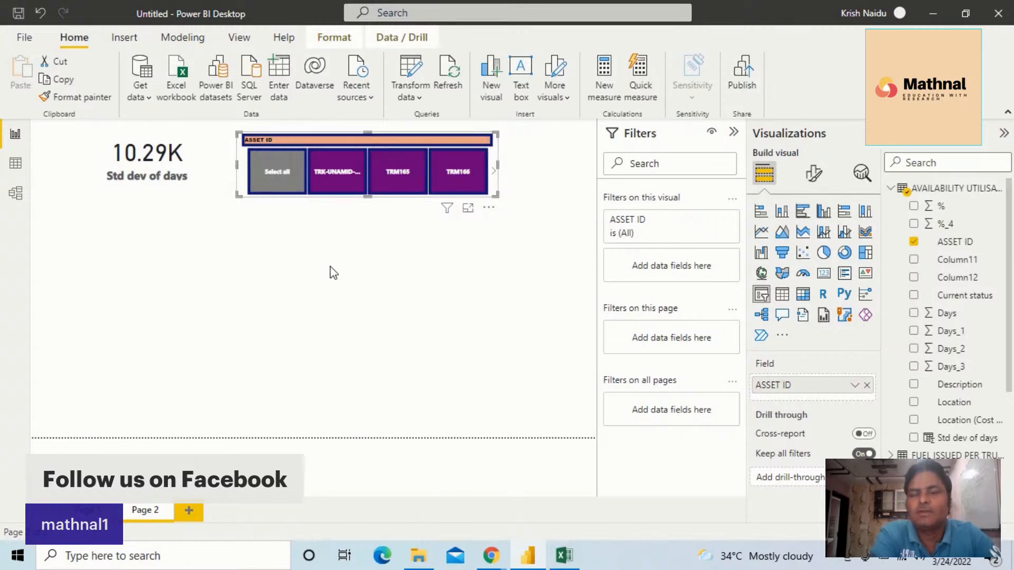
# Switch to the Outlook mailbox in Chrome and download the FLEET KPIS (1).docx attachment
pyautogui.moveTo(540, 565)
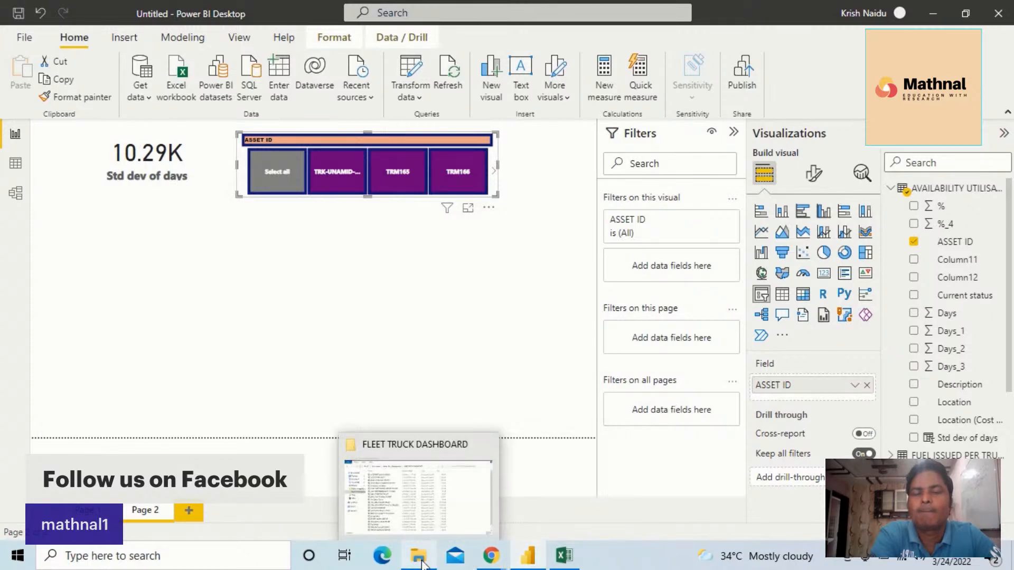
pyautogui.moveTo(489, 559)
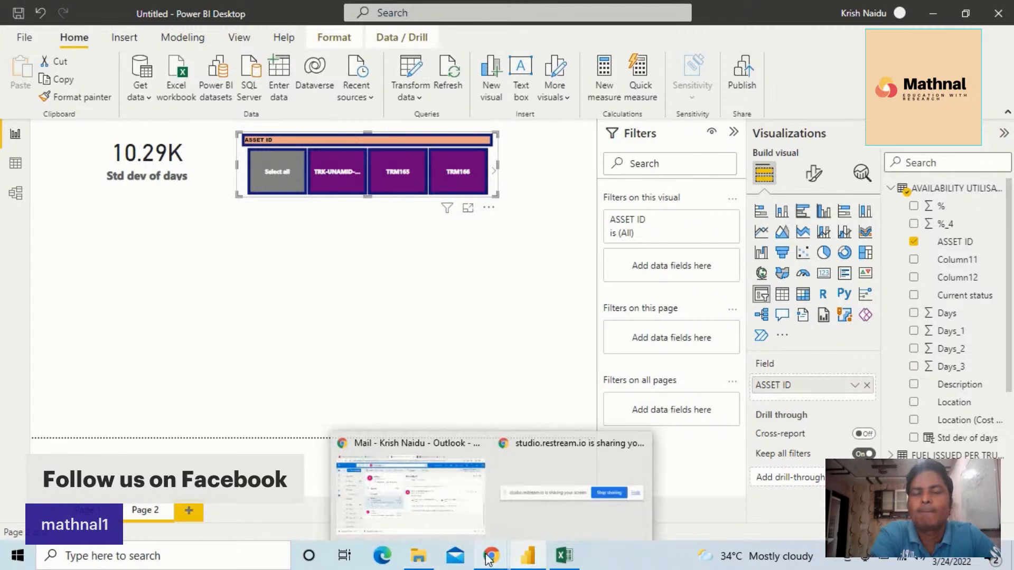
pyautogui.click(454, 491)
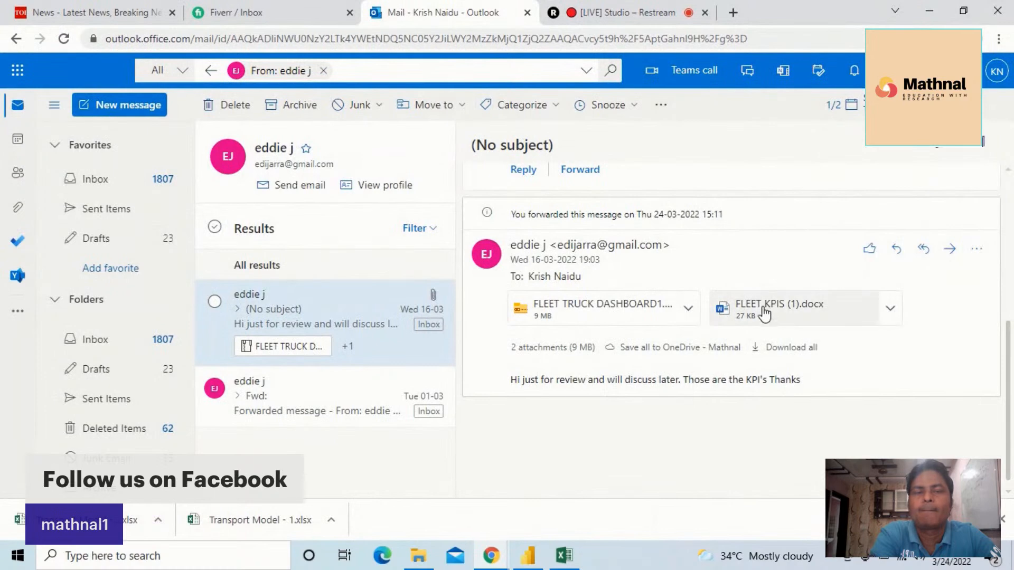
pyautogui.click(891, 309)
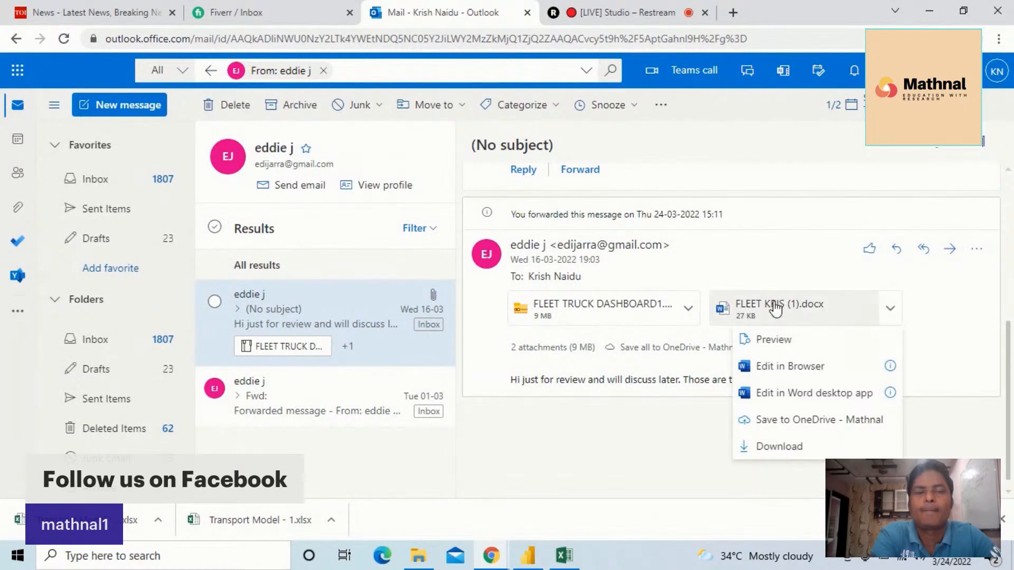
pyautogui.click(787, 448)
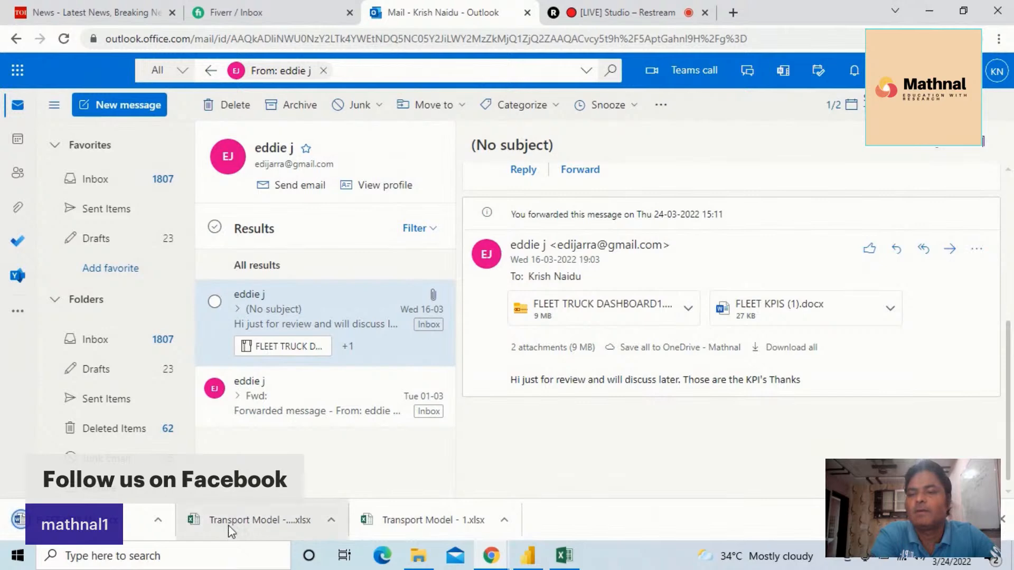
# Open the downloaded FLEET KPIS document in Word and enable editing
pyautogui.click(157, 519)
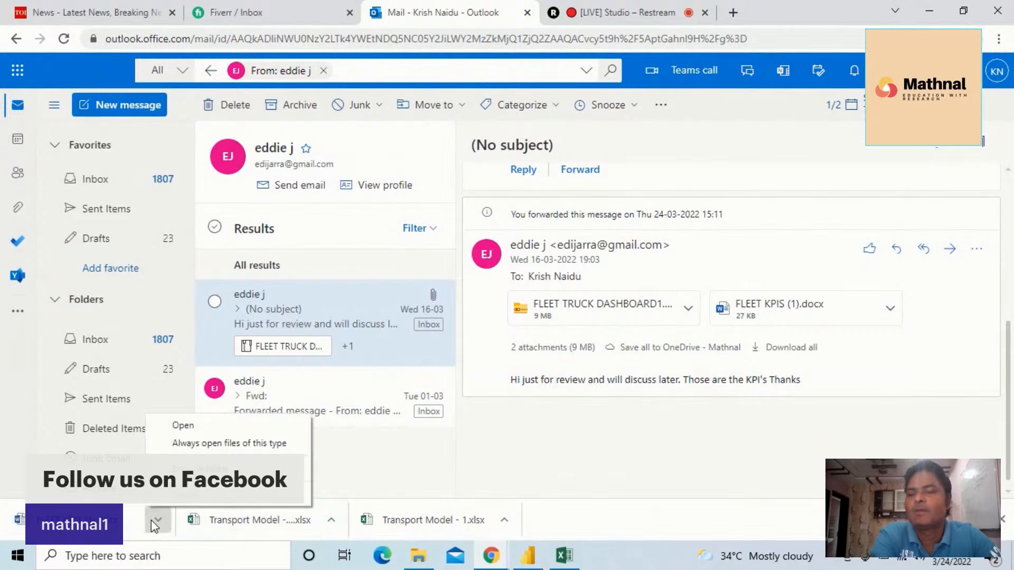
pyautogui.click(193, 425)
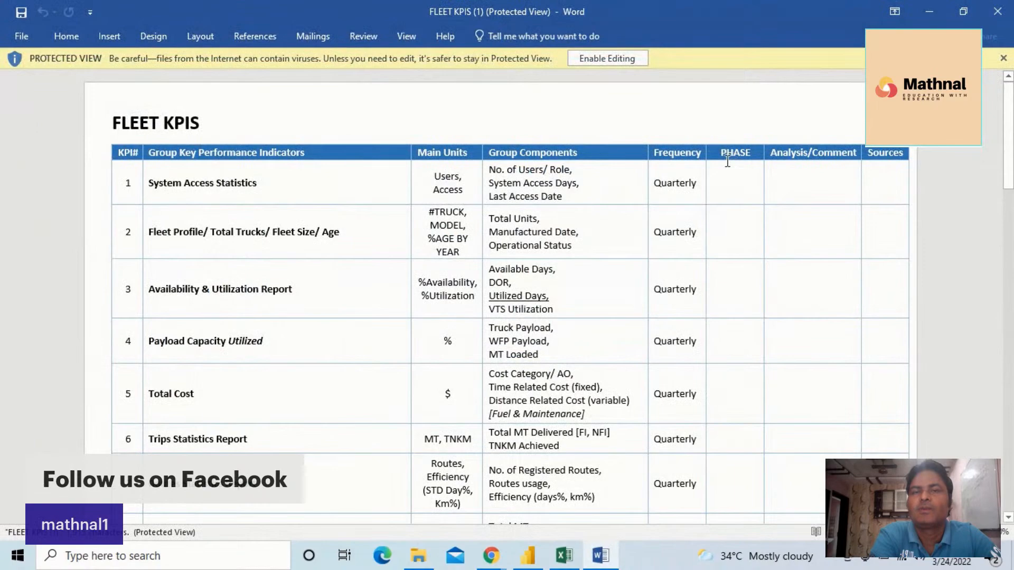
pyautogui.click(616, 59)
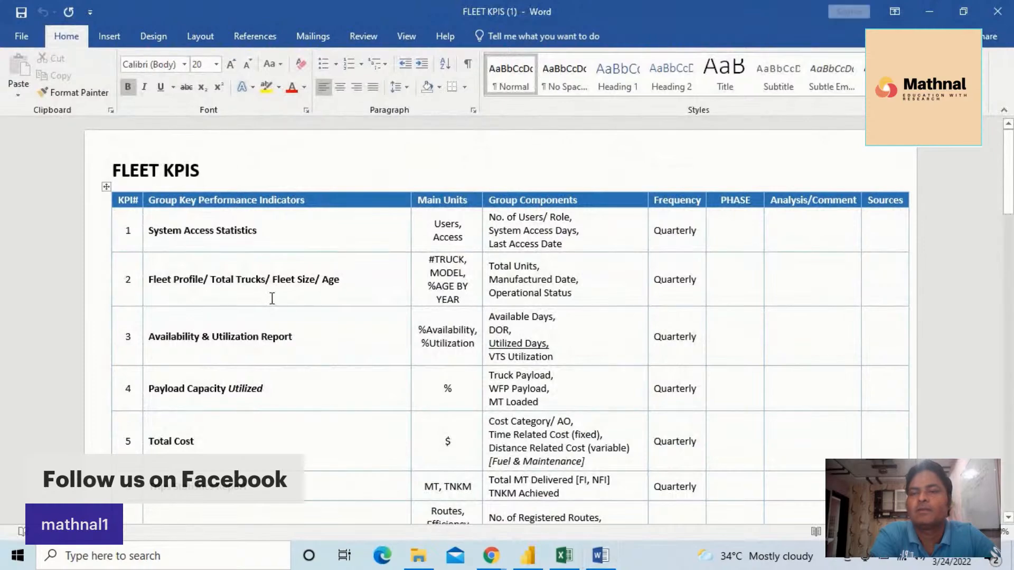
# Review the fleet KPI table with its units and group components, along with the BSP and fuel report lists
pyautogui.scroll(-2, 272, 298)
pyautogui.scroll(-7, 269, 263)
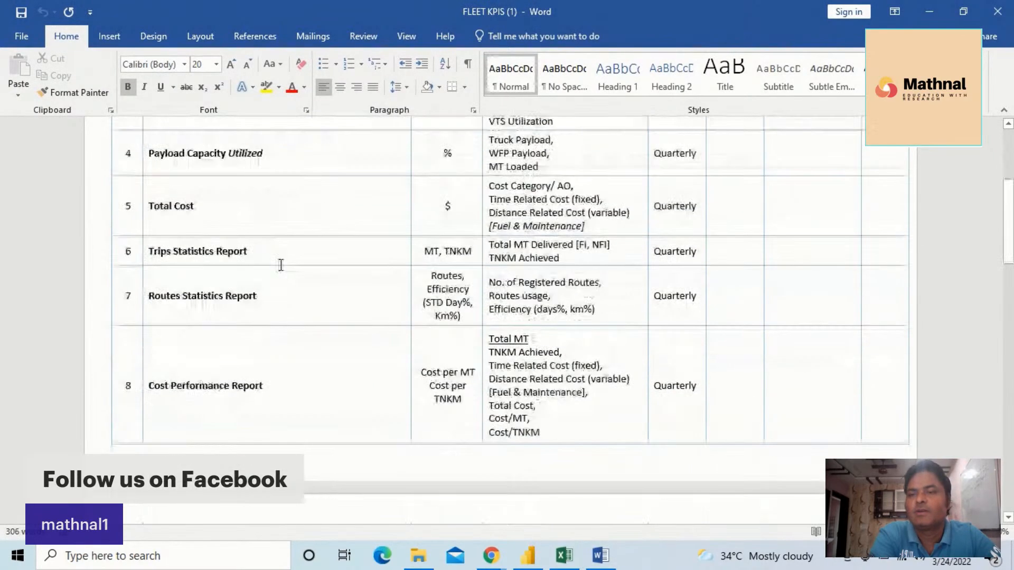
pyautogui.scroll(-9, 281, 265)
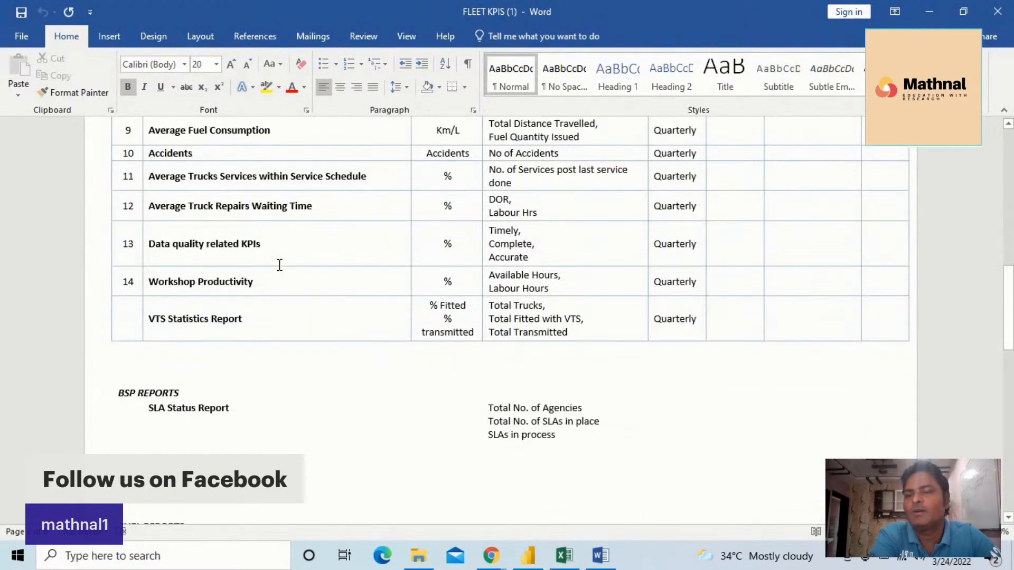
pyautogui.scroll(-3, 280, 266)
pyautogui.scroll(-3, 277, 263)
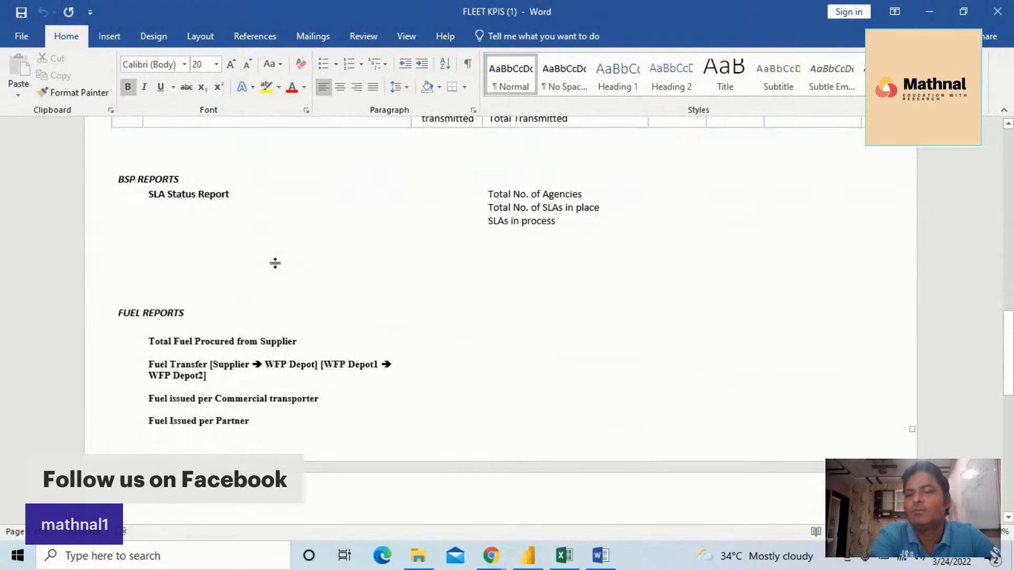
pyautogui.scroll(3, 275, 263)
pyautogui.scroll(-7, 272, 261)
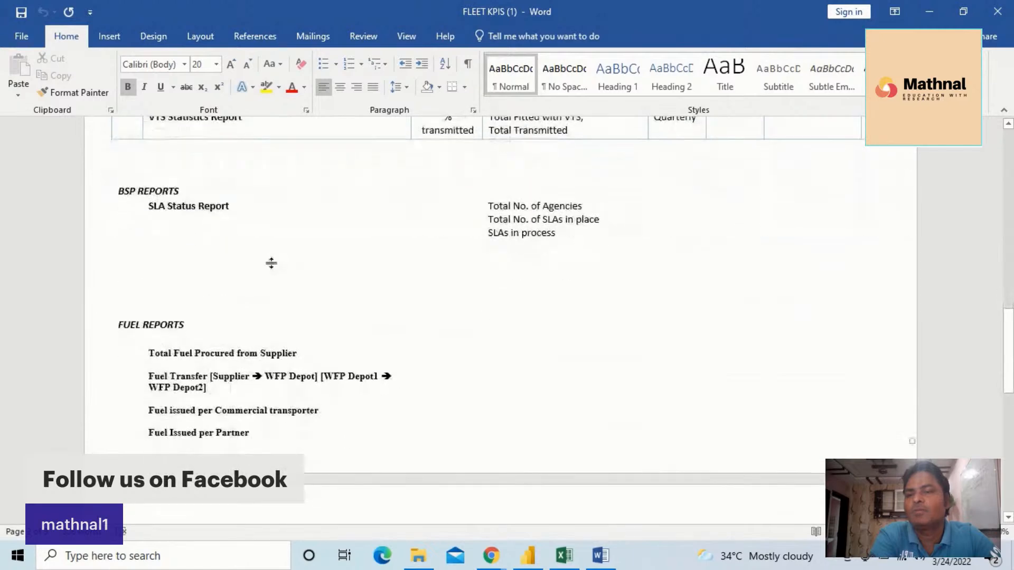
pyautogui.scroll(8, 271, 254)
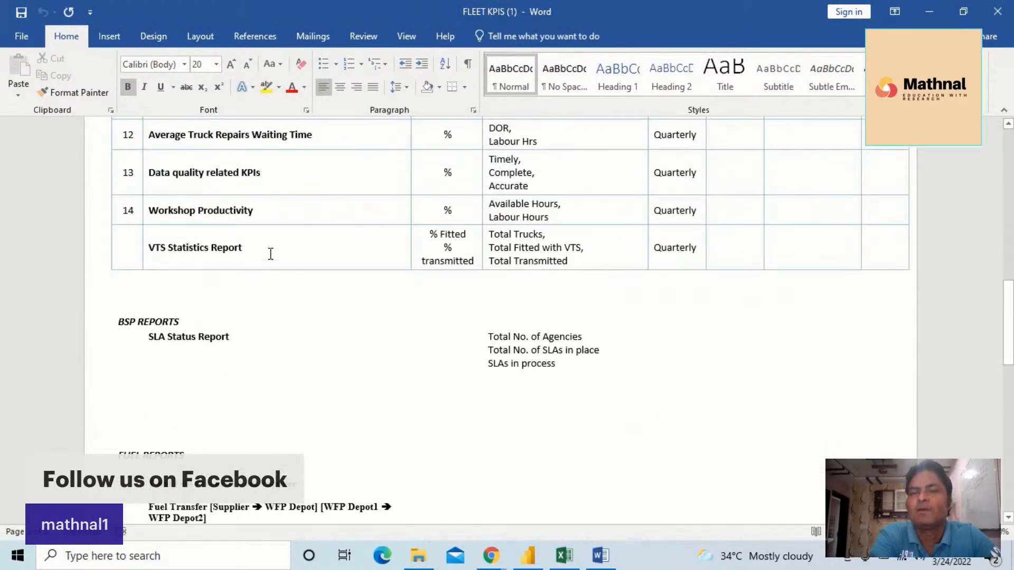
pyautogui.scroll(3, 270, 254)
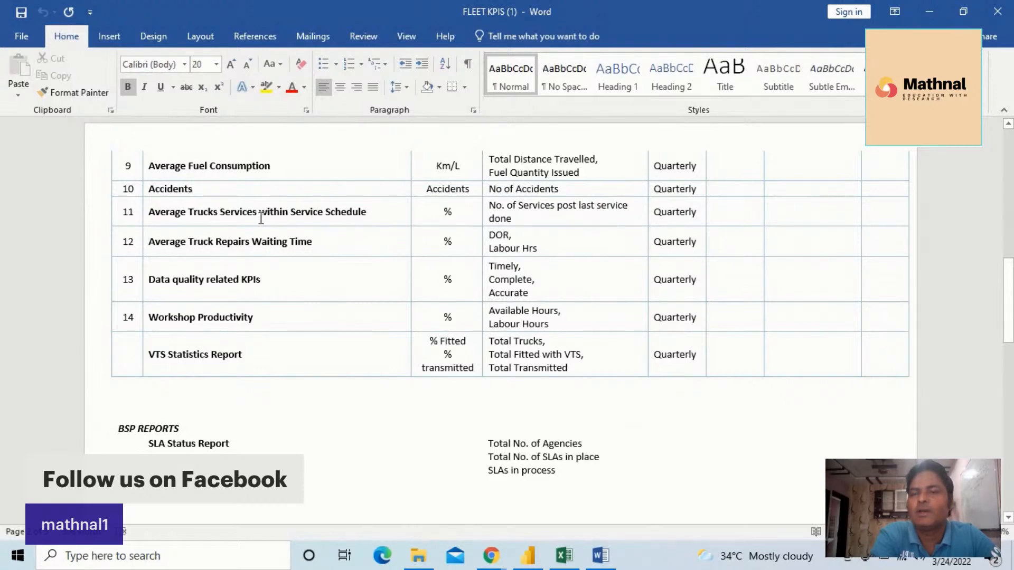
pyautogui.scroll(3, 340, 262)
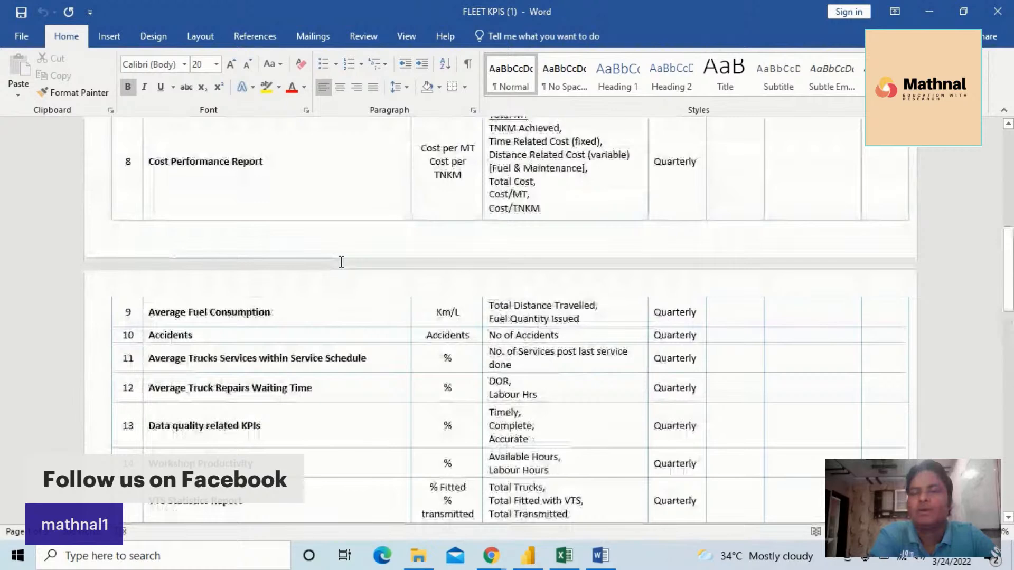
pyautogui.scroll(7, 338, 248)
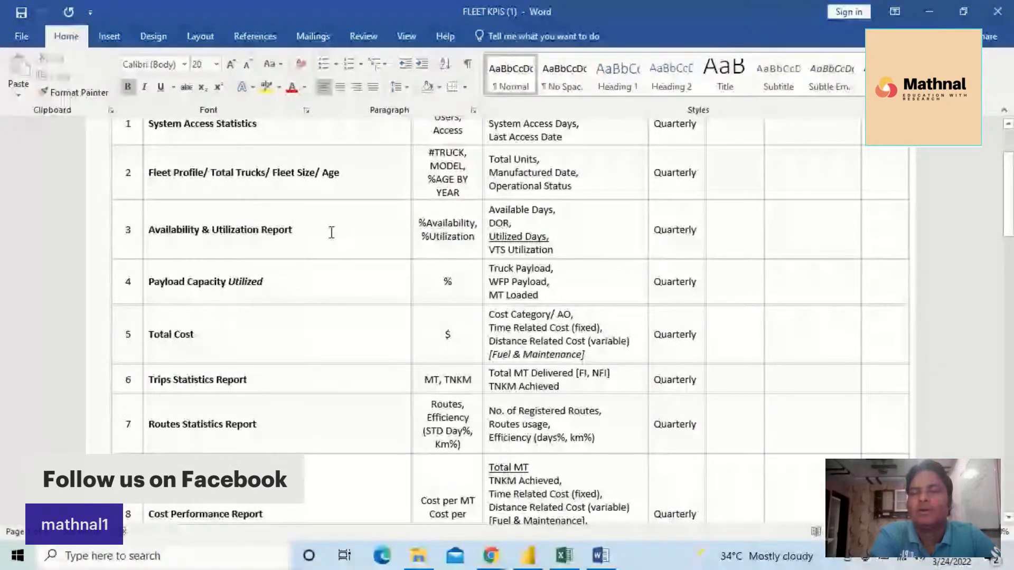
pyautogui.scroll(2, 331, 233)
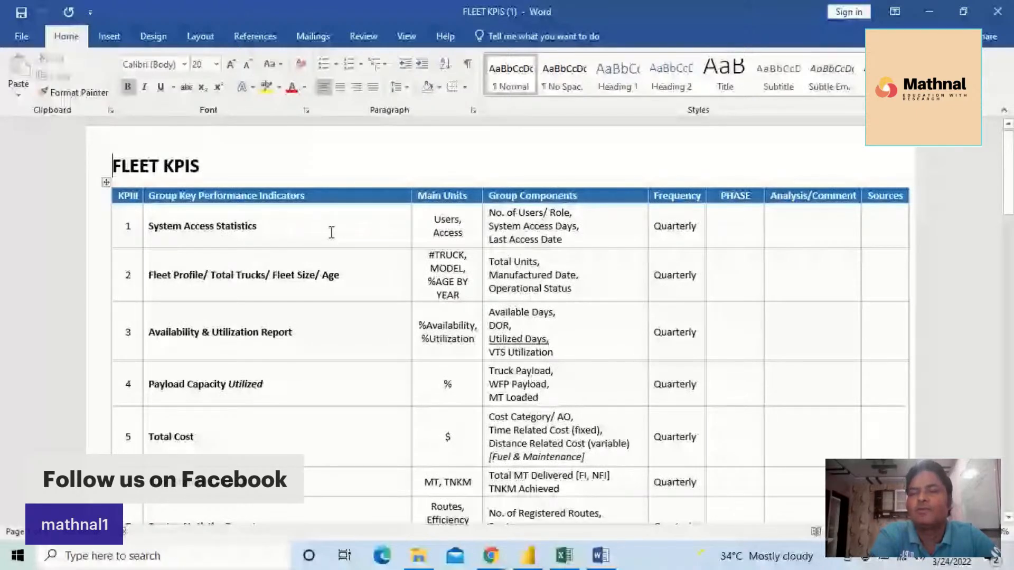
pyautogui.scroll(1, 332, 233)
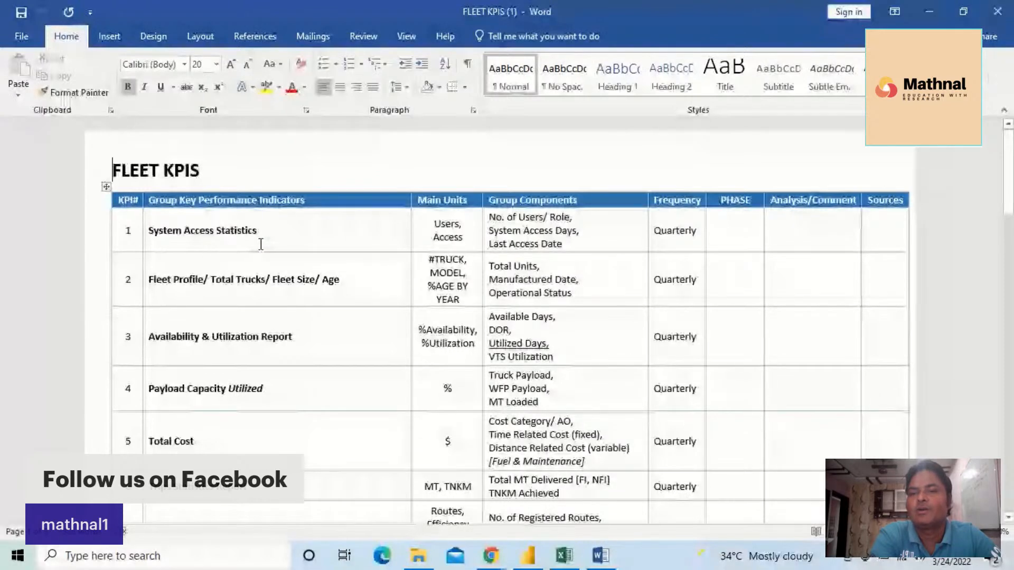
pyautogui.scroll(-2, 260, 244)
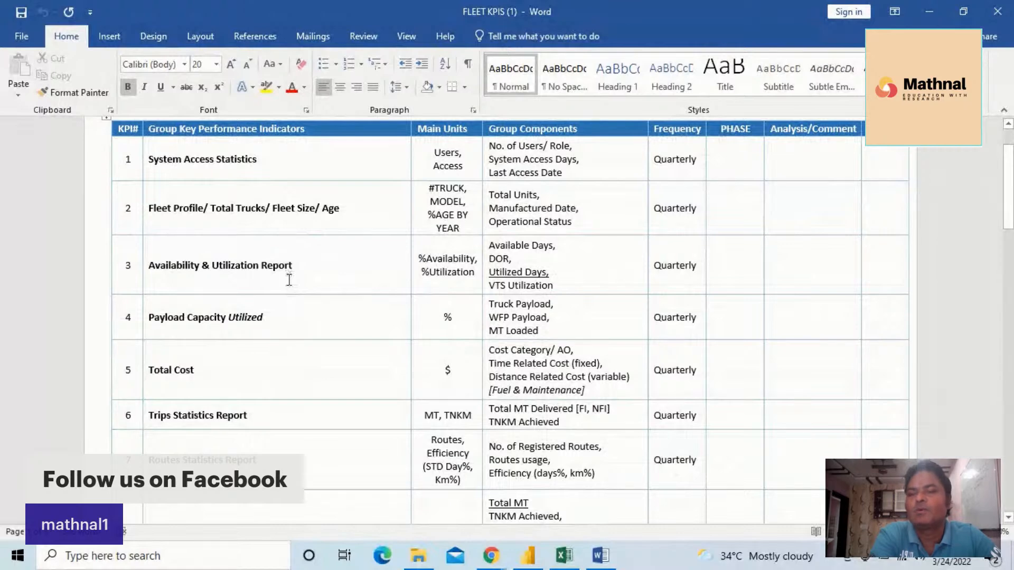
pyautogui.scroll(-10, 290, 280)
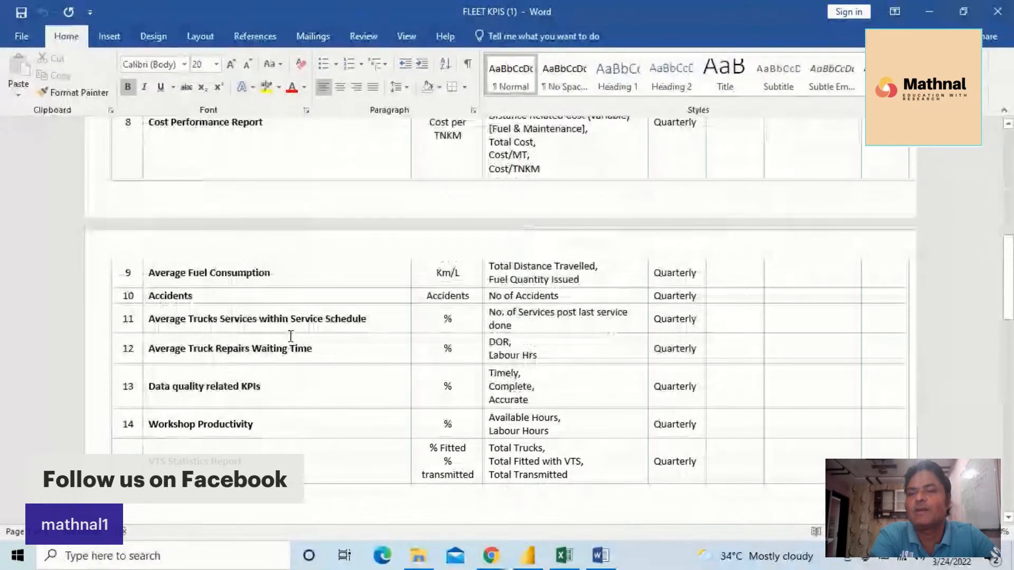
pyautogui.scroll(-2, 291, 341)
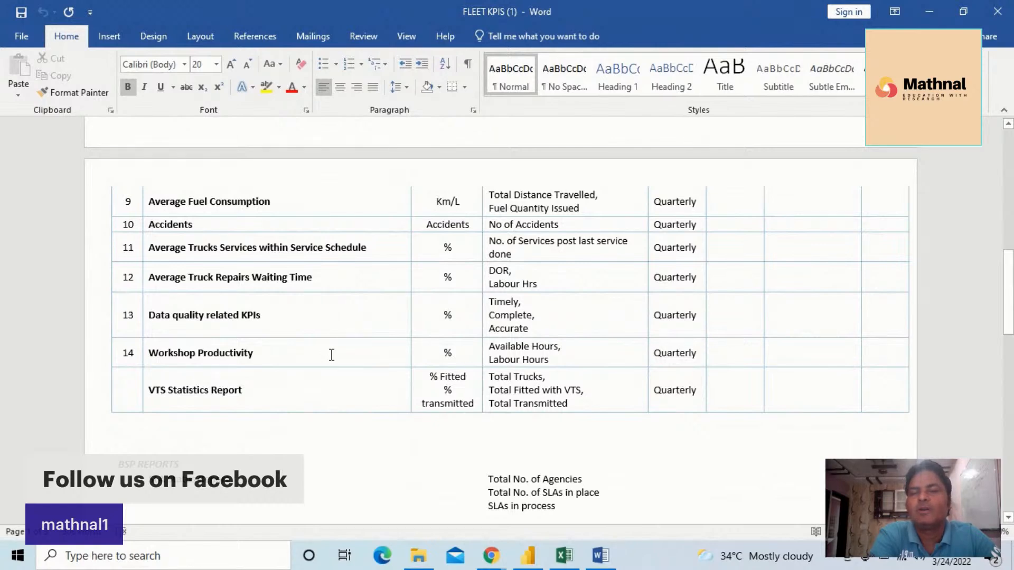
pyautogui.scroll(10, 332, 354)
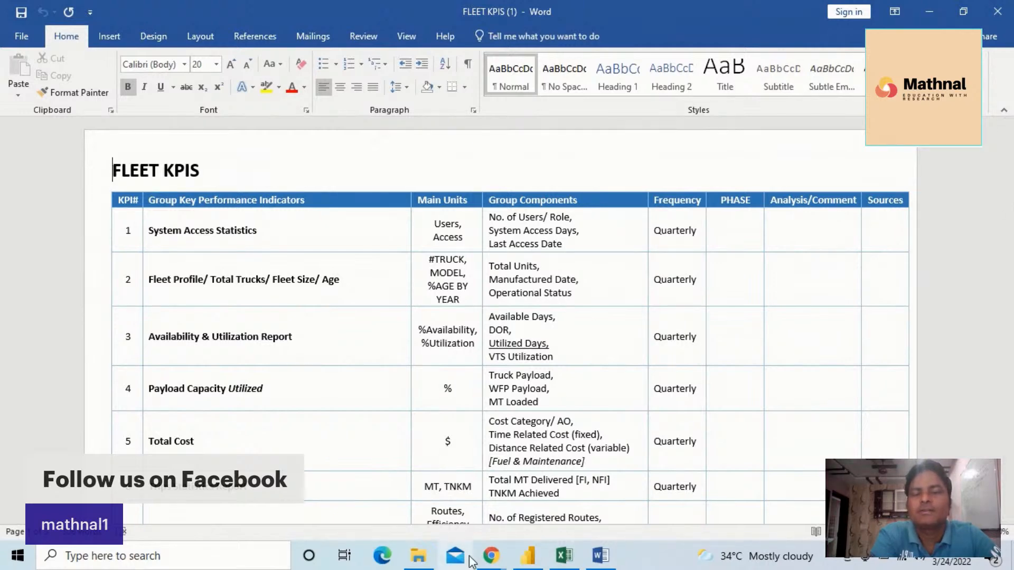
# Switch to the Restream Studio page in Chrome and stop sharing the screen
pyautogui.click(492, 557)
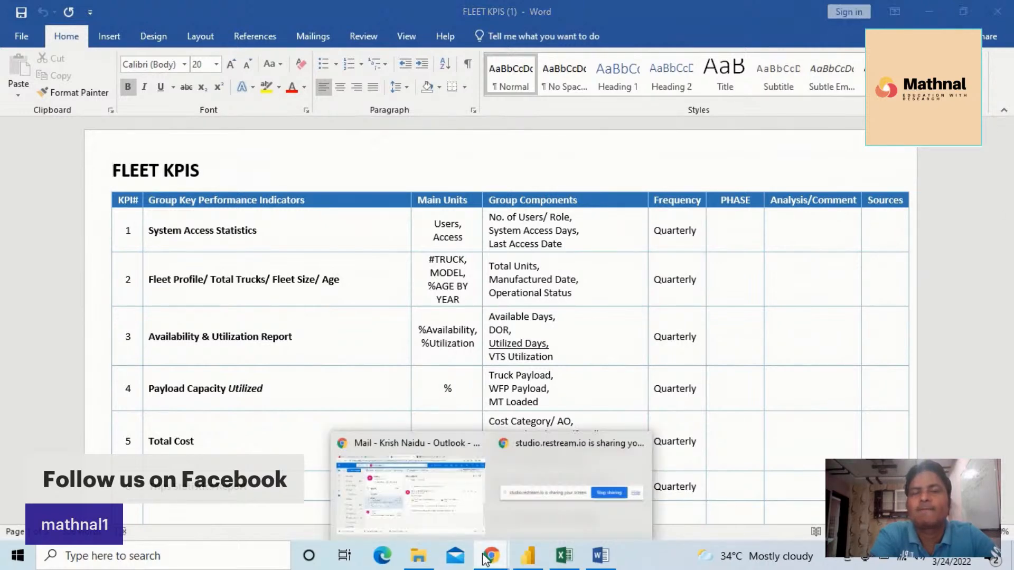
pyautogui.click(494, 558)
pyautogui.click(495, 558)
pyautogui.click(448, 521)
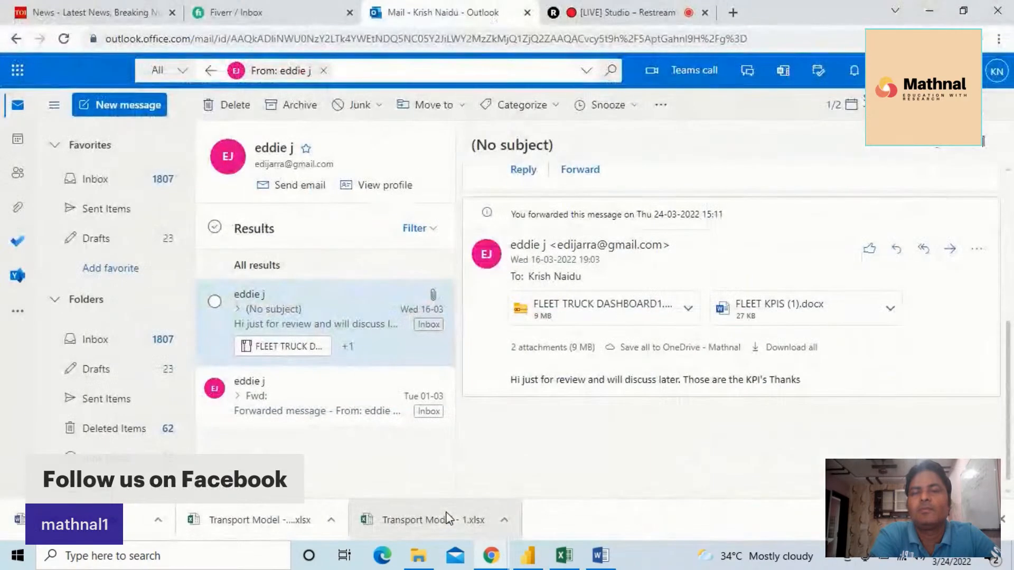
pyautogui.click(614, 15)
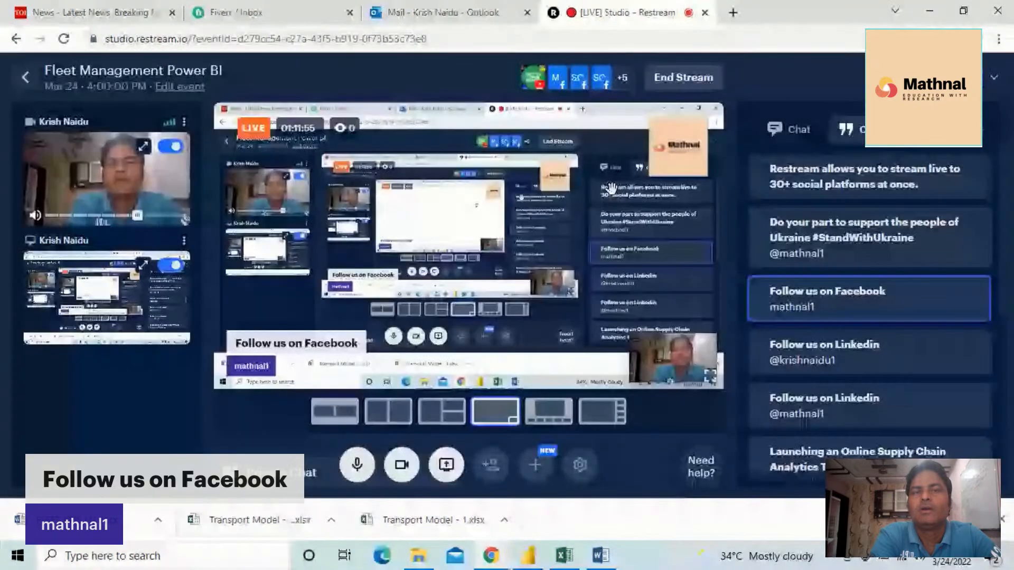
pyautogui.click(446, 462)
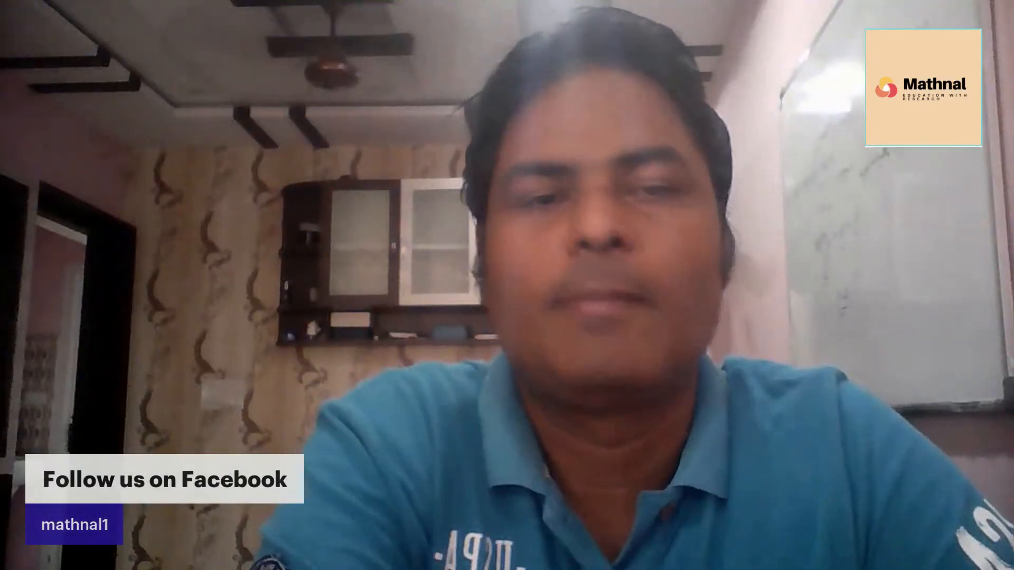